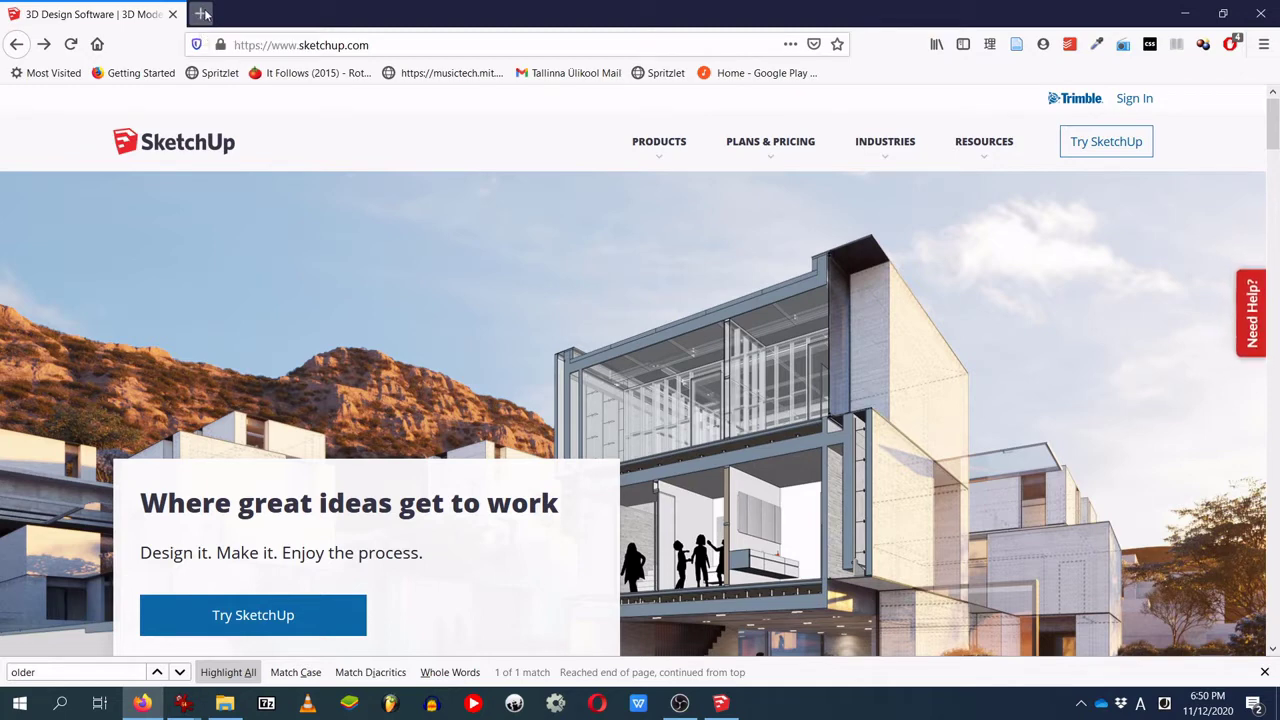
# Step: Search the web for "sketchup make 2017" in a new tab and open the SketchUp help page on downloading older versions
pyautogui.click(203, 14)
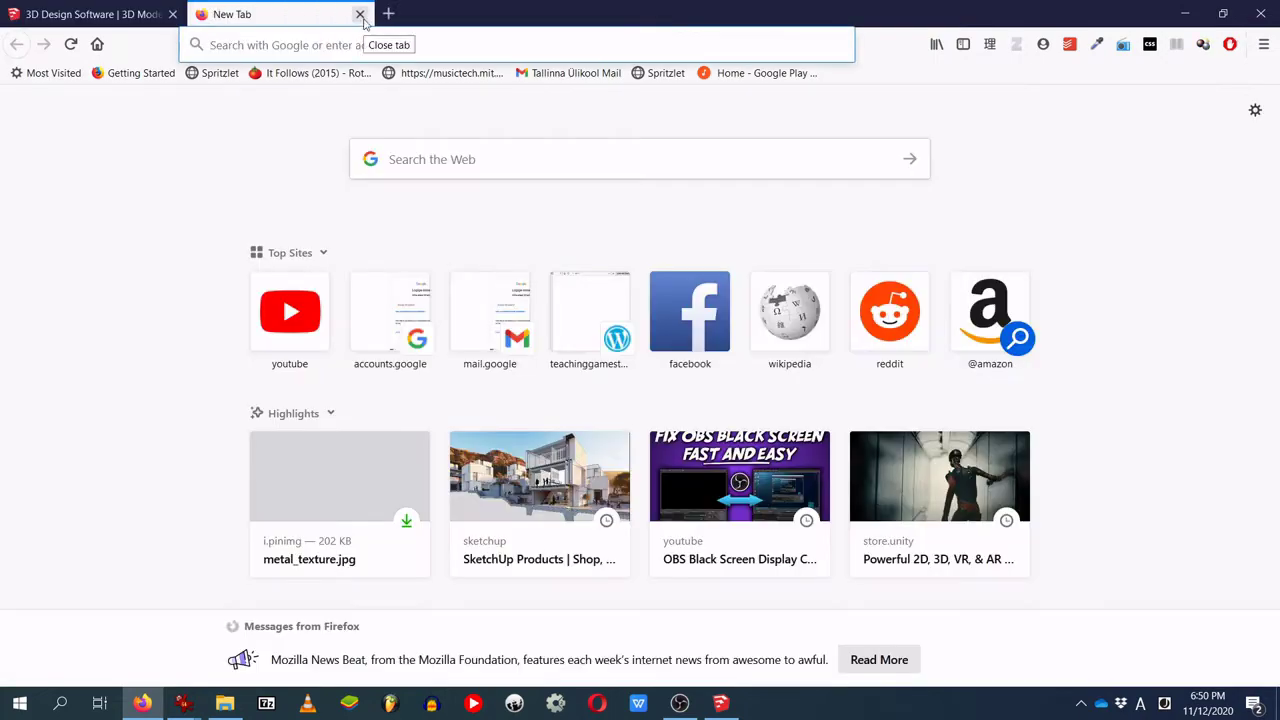
pyautogui.write('ske')
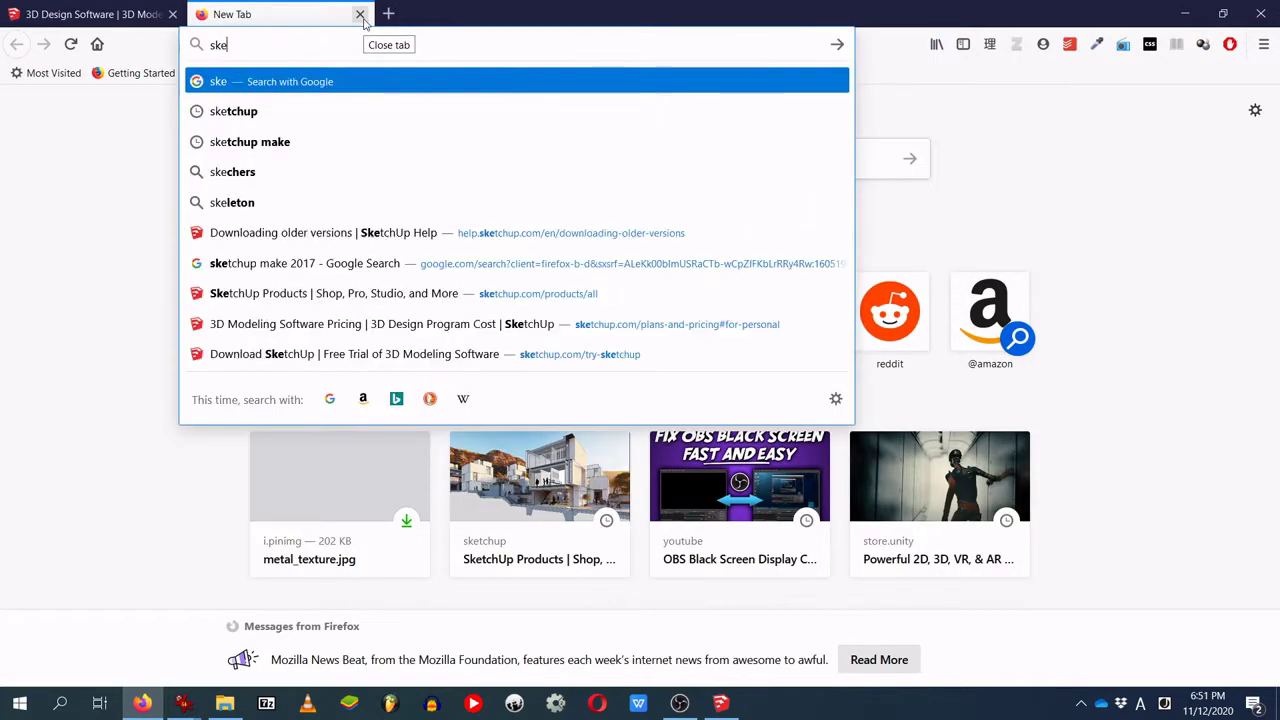
pyautogui.write('tchup make 2017')
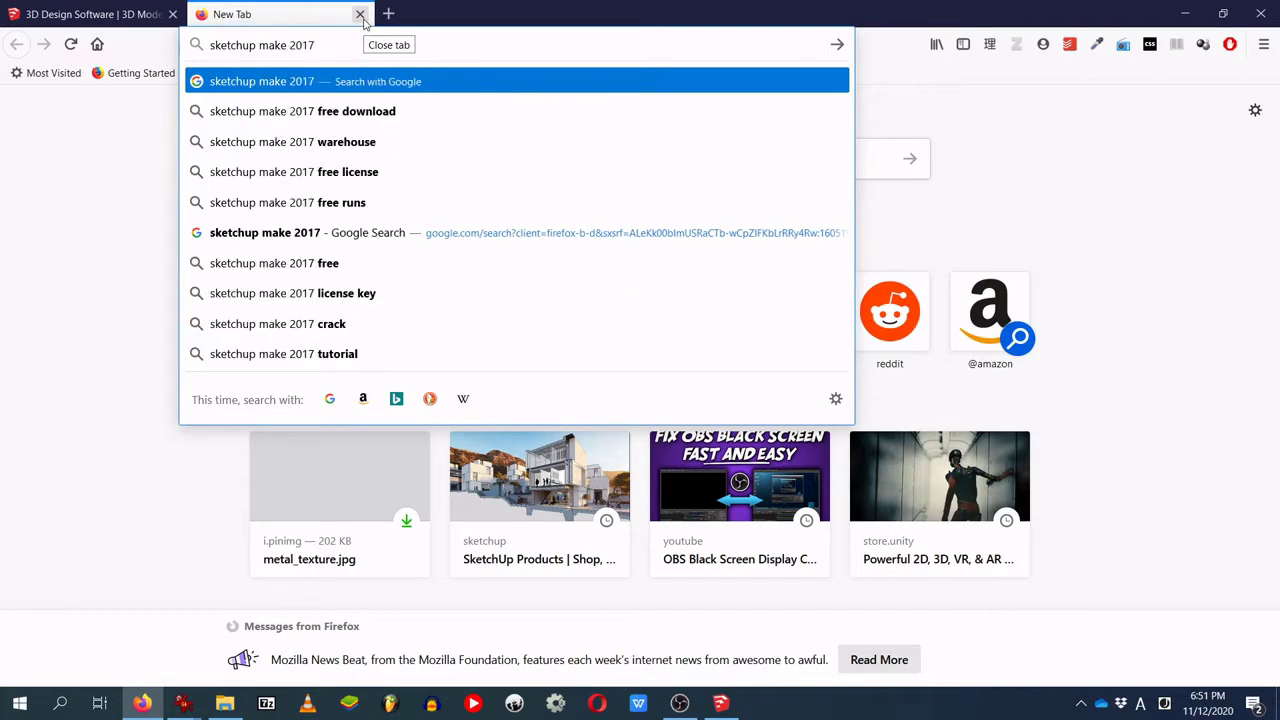
pyautogui.press('Return')
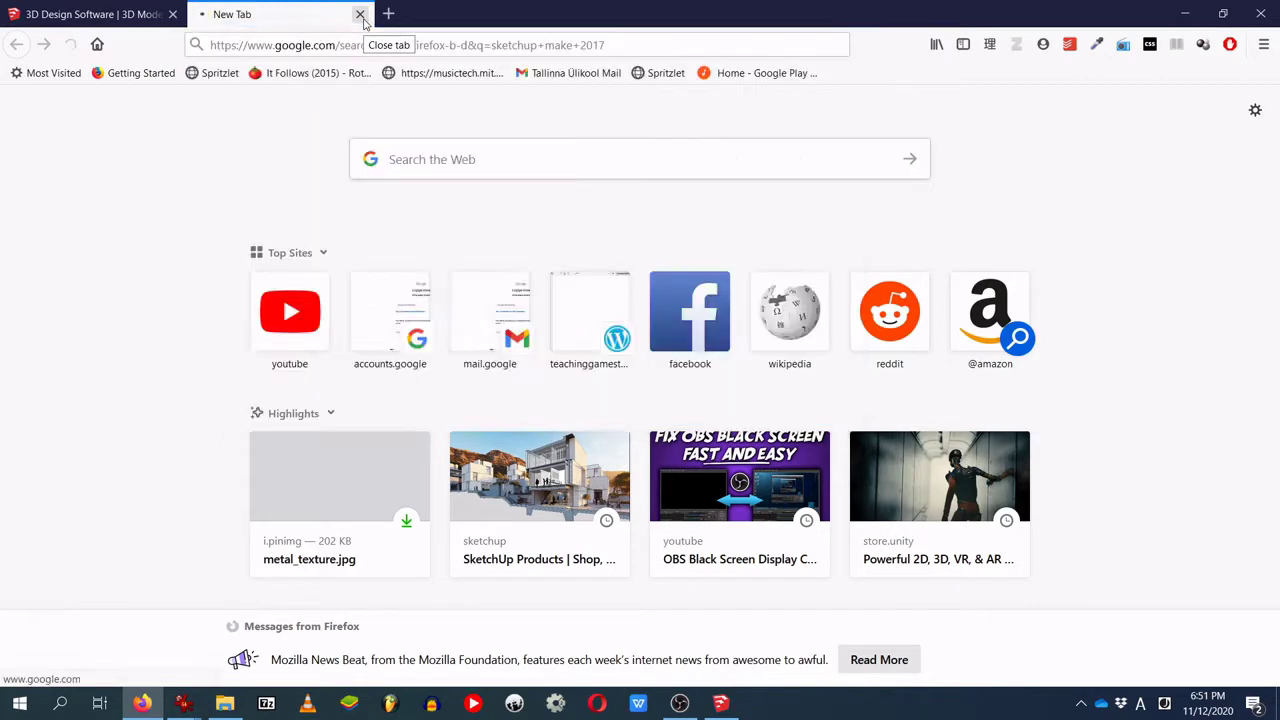
pyautogui.click(400, 642)
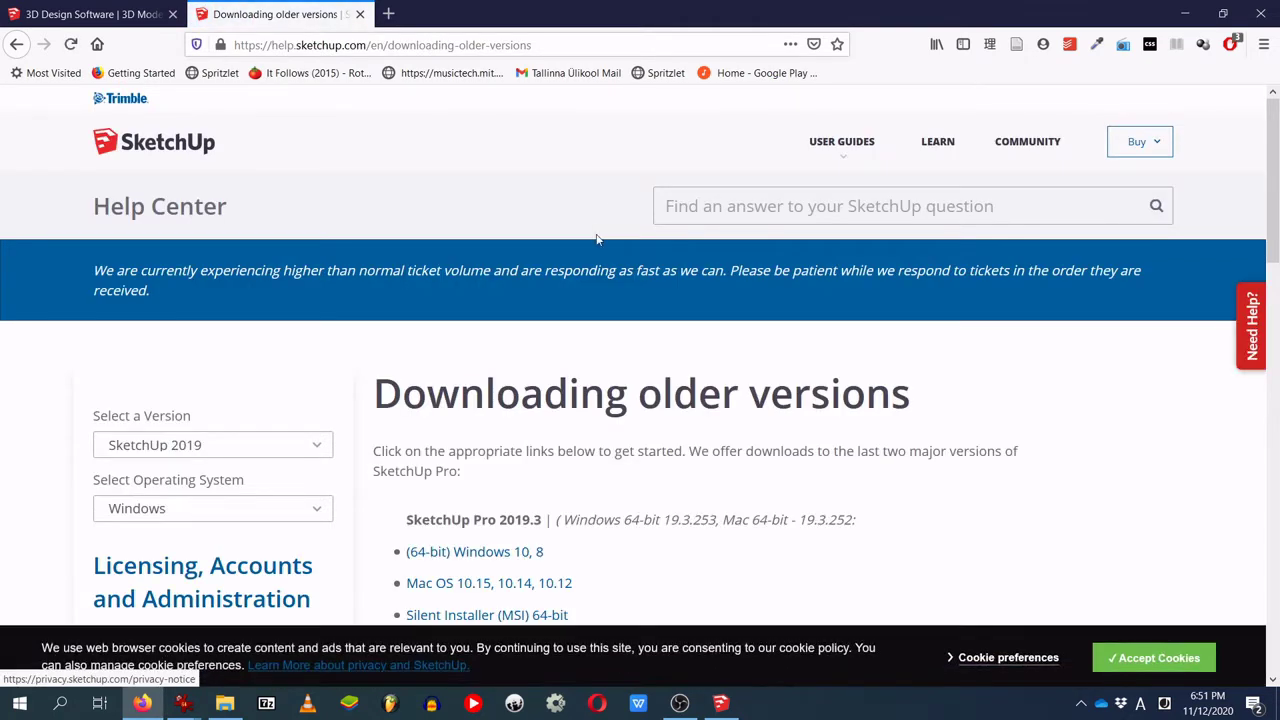
pyautogui.scroll(-2, 700, 400)
pyautogui.scroll(-3, 866, 420)
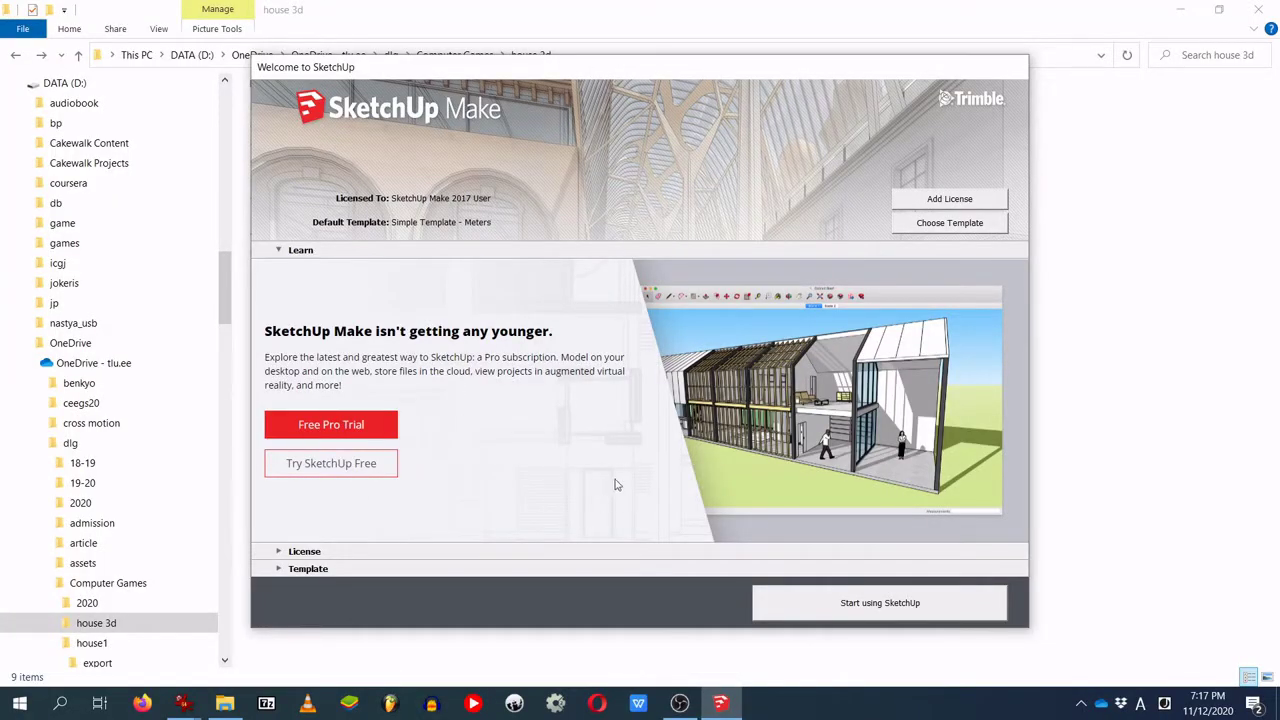
# Step: Start a new SketchUp Make model with the Simple Template - Meters
pyautogui.click(282, 569)
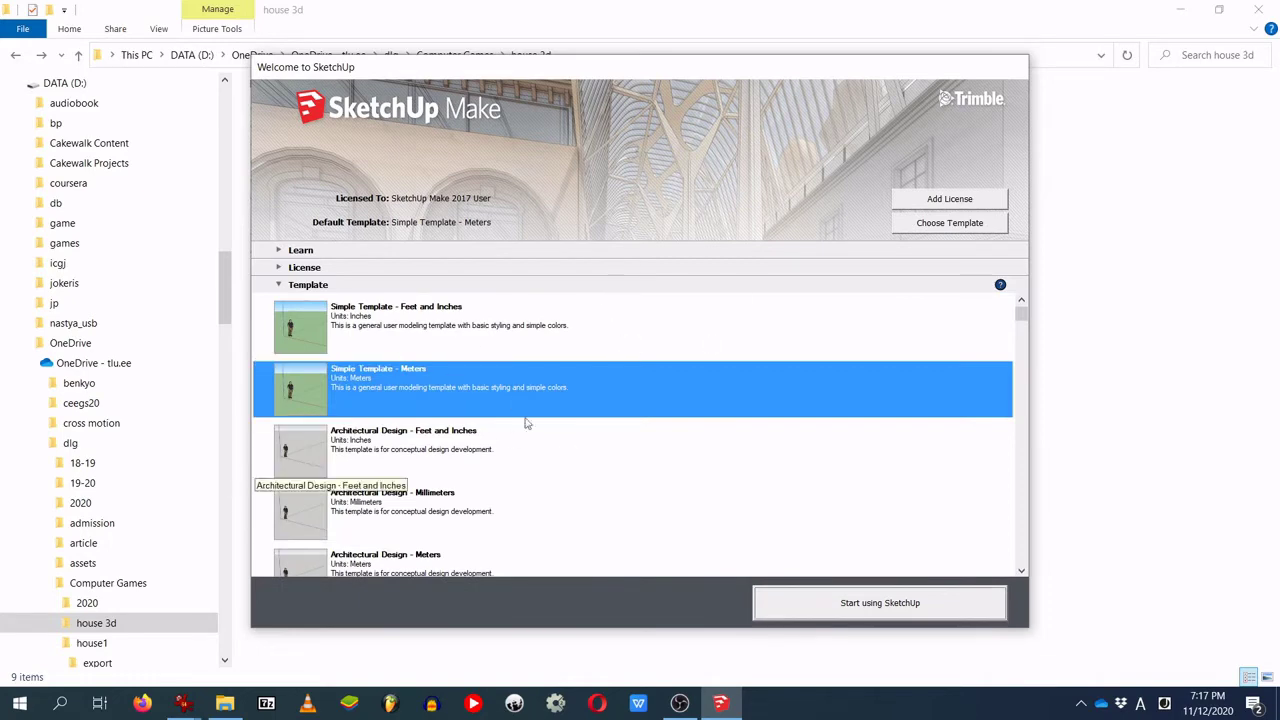
pyautogui.scroll(-7, 552, 431)
pyautogui.scroll(7, 550, 432)
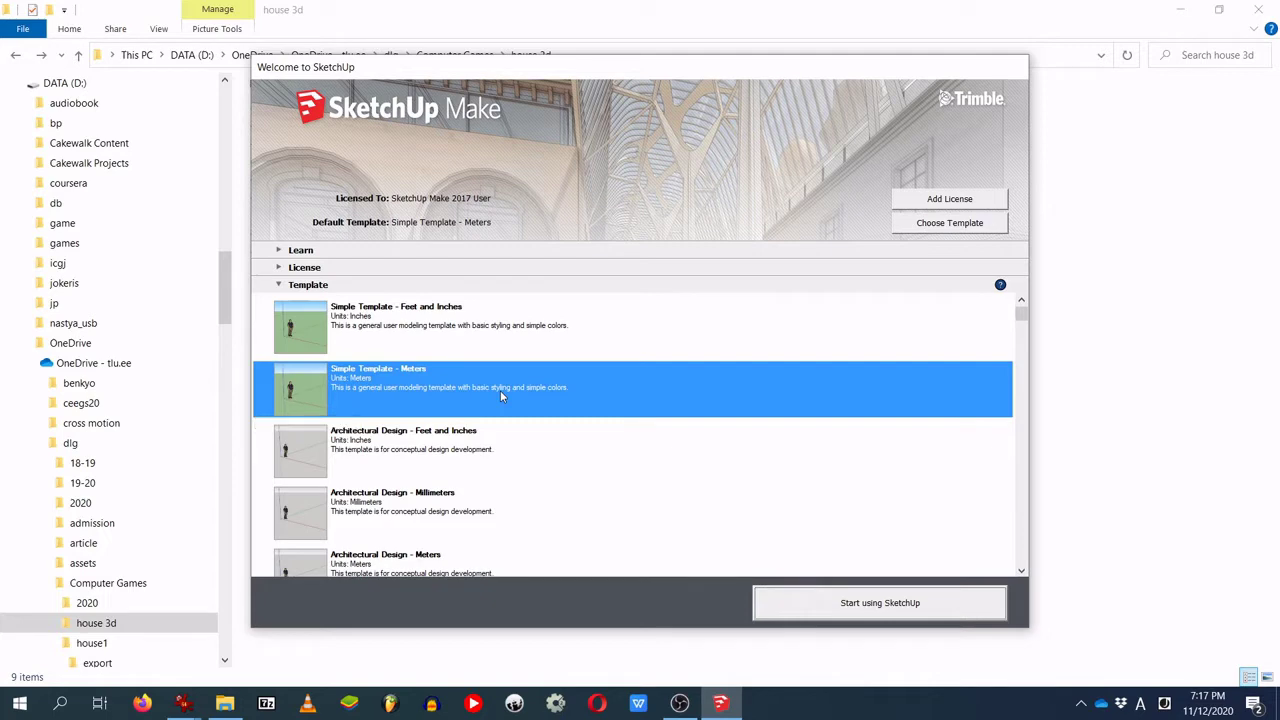
pyautogui.click(880, 605)
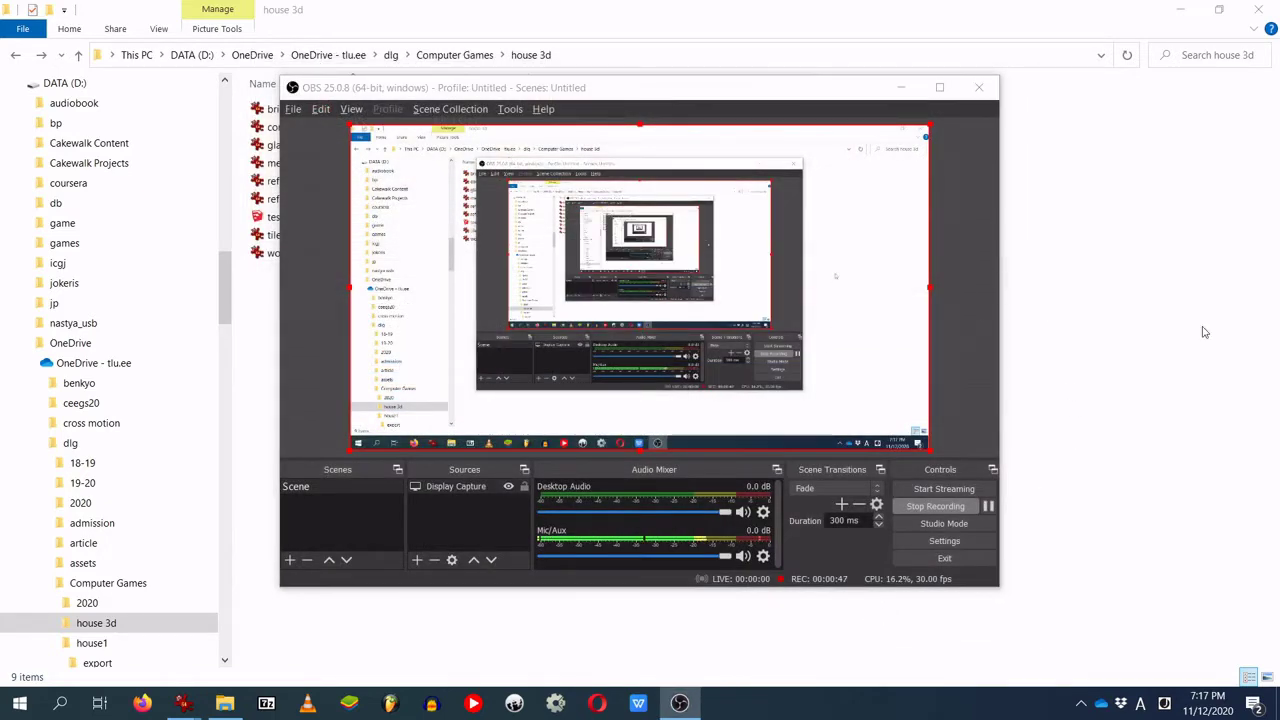
pyautogui.click(1106, 261)
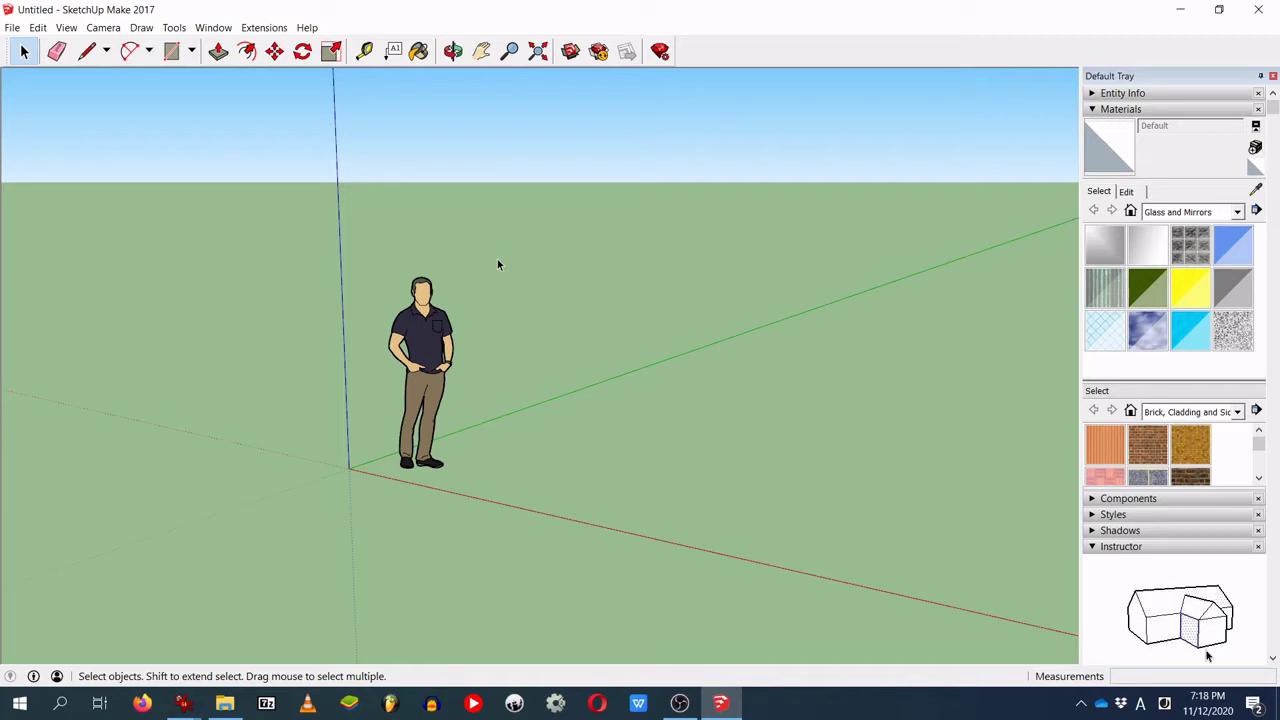
# Step: Examine the standing figure and the axes from a different angle and at several distances
pyautogui.press('o')
pyautogui.moveTo(497, 258); pyautogui.dragTo(702, 266)
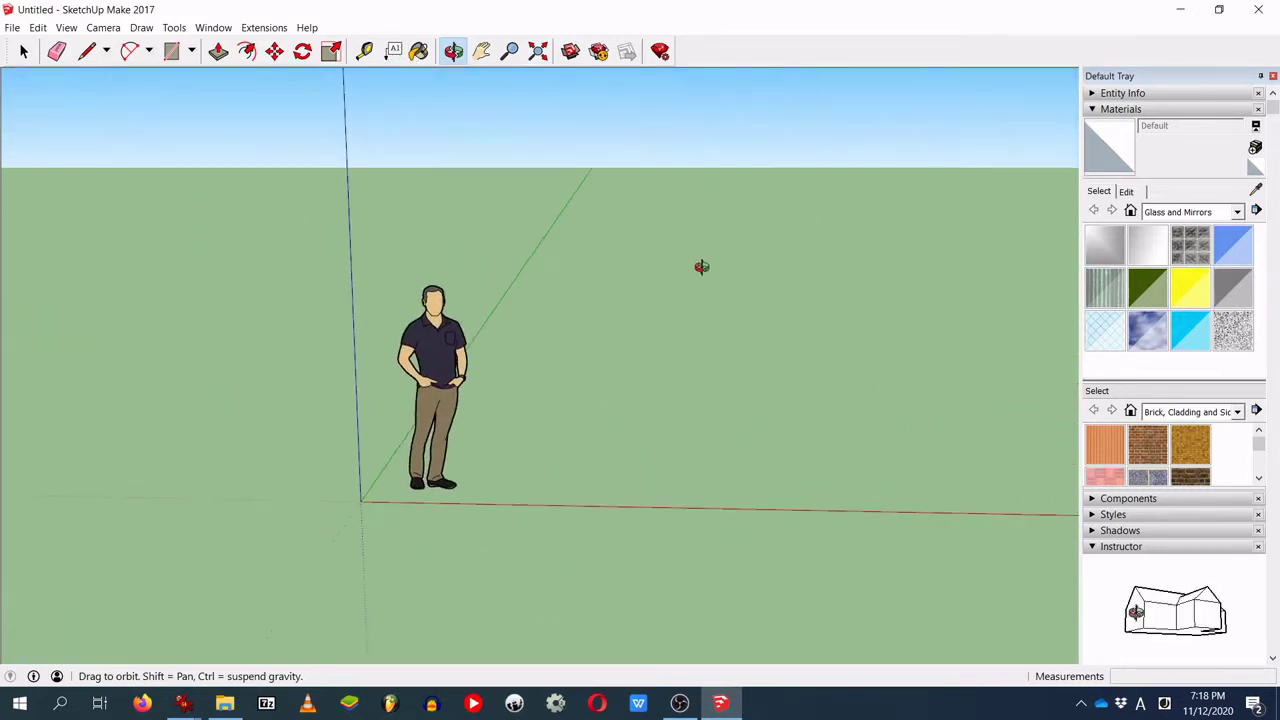
pyautogui.press('space')
pyautogui.scroll(-1, 556, 228)
pyautogui.scroll(5, 557, 228)
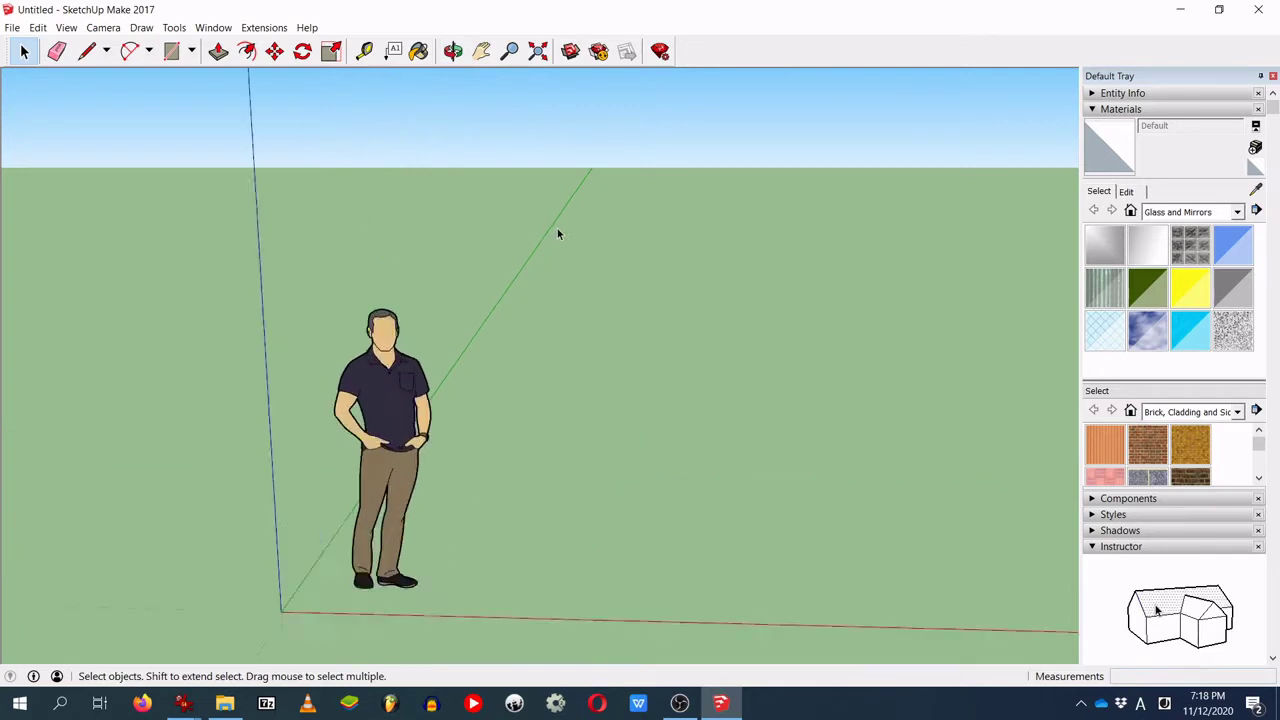
pyautogui.scroll(-3, 557, 230)
pyautogui.scroll(1, 557, 231)
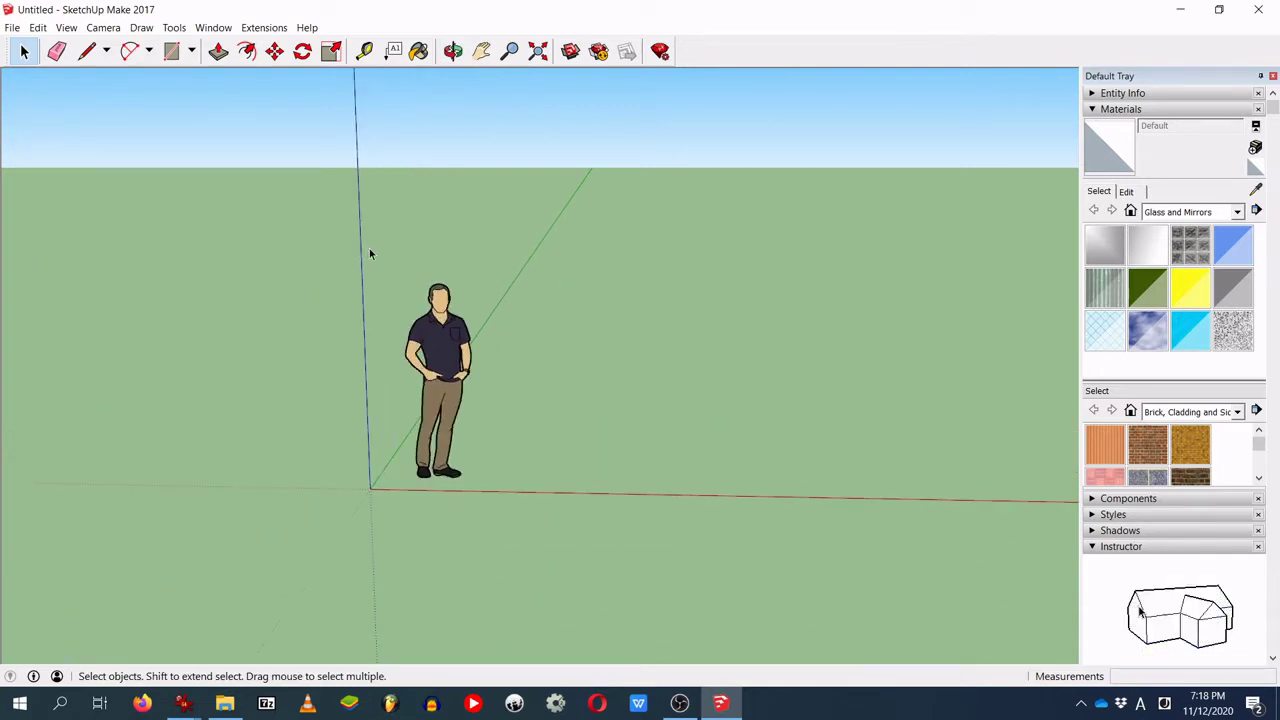
# Step: Select the standing figure with a selection window and clear the selection again
pyautogui.moveTo(322, 229); pyautogui.dragTo(563, 534)
pyautogui.moveTo(313, 194); pyautogui.dragTo(625, 627)
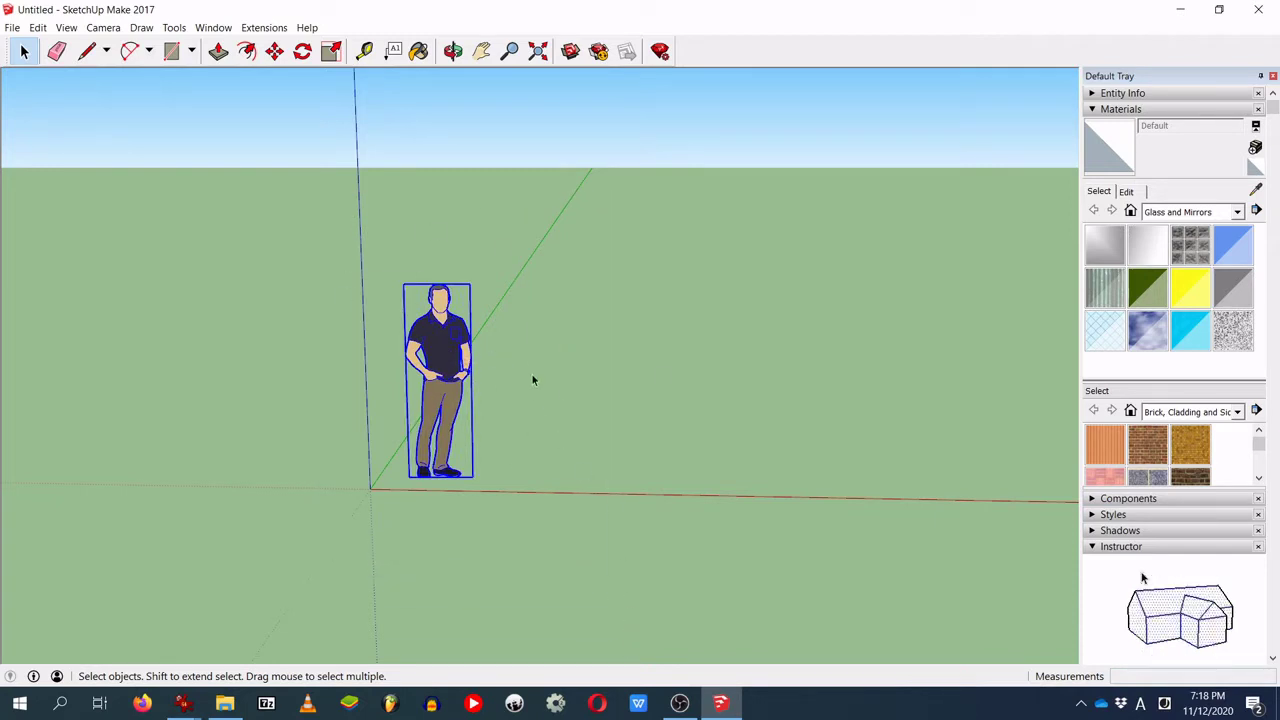
pyautogui.click(575, 302)
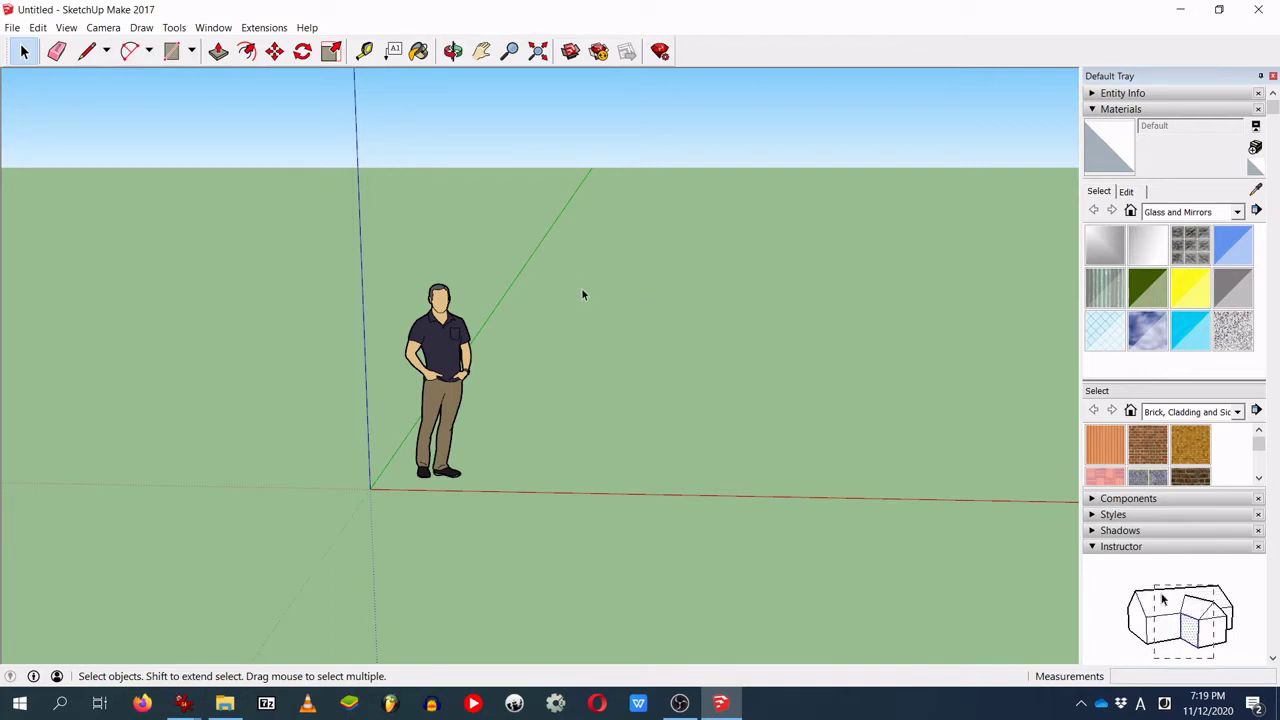
# Step: Draw a freehand rectangle on the ground plane beside the standing figure
pyautogui.press('o')
pyautogui.moveTo(463, 251); pyautogui.dragTo(540, 258)
pyautogui.press('space')
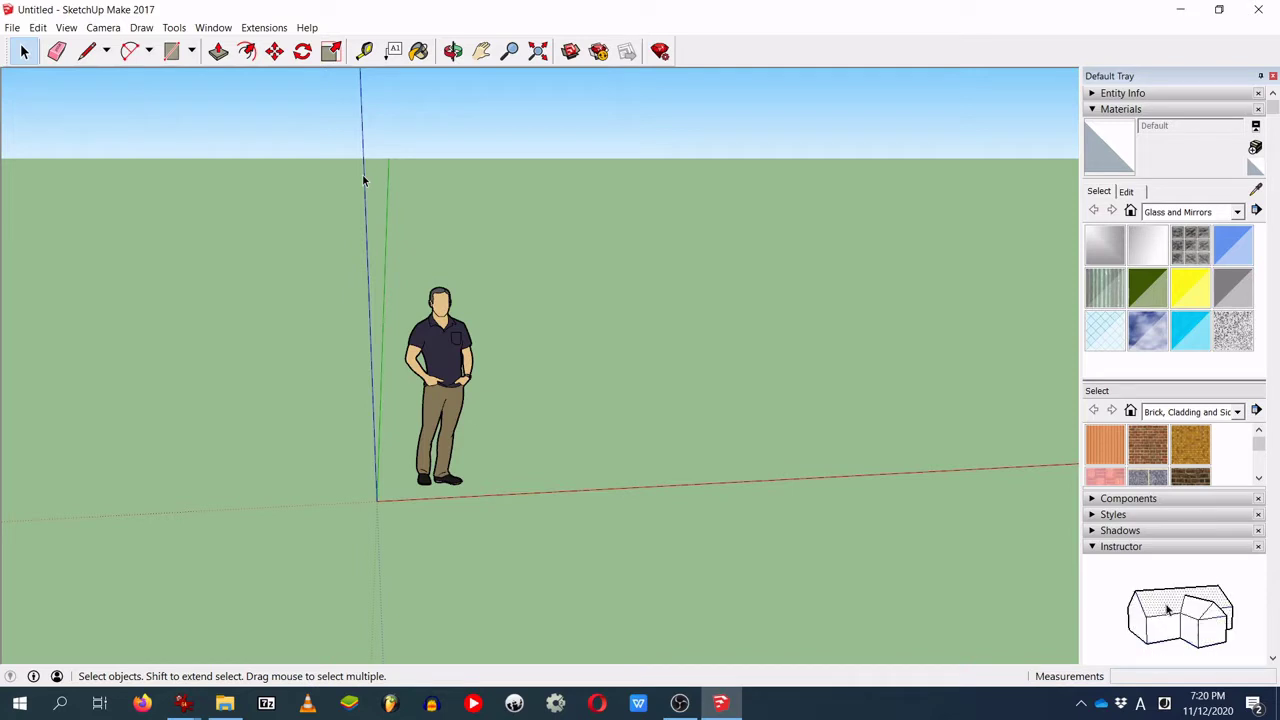
pyautogui.click(191, 51)
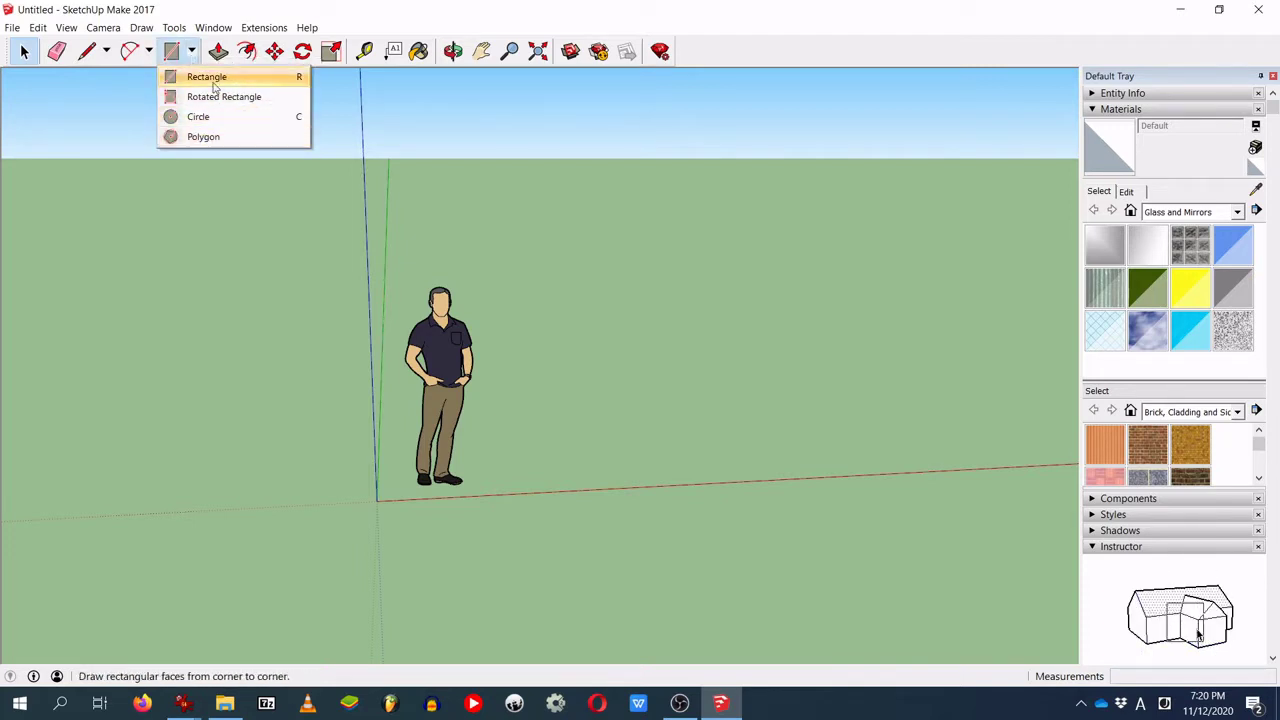
pyautogui.click(213, 80)
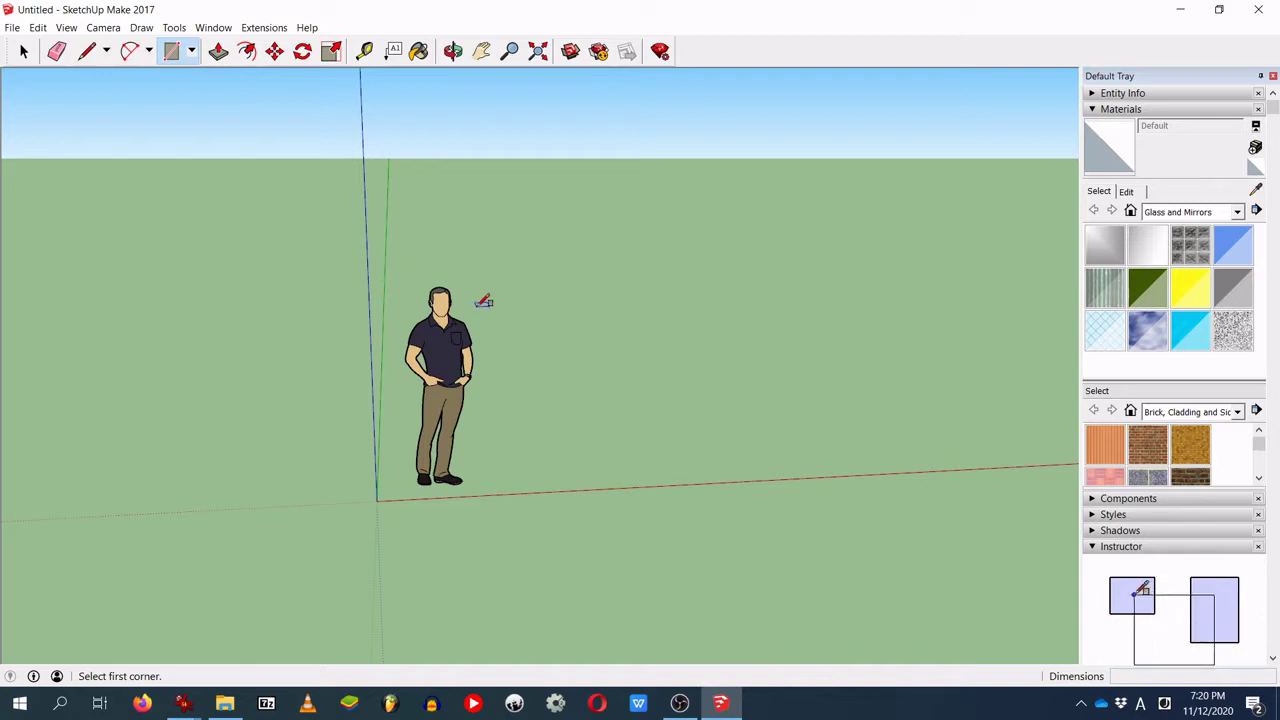
pyautogui.click(478, 305)
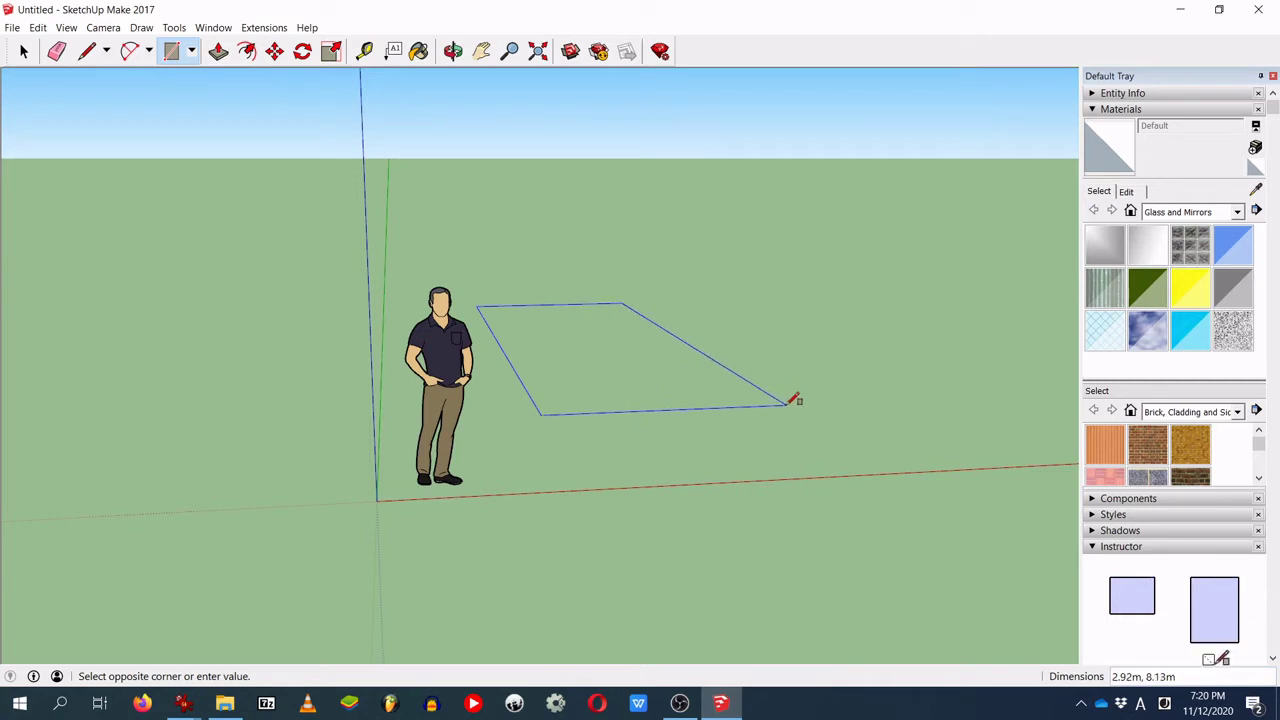
pyautogui.scroll(2, 1070, 650)
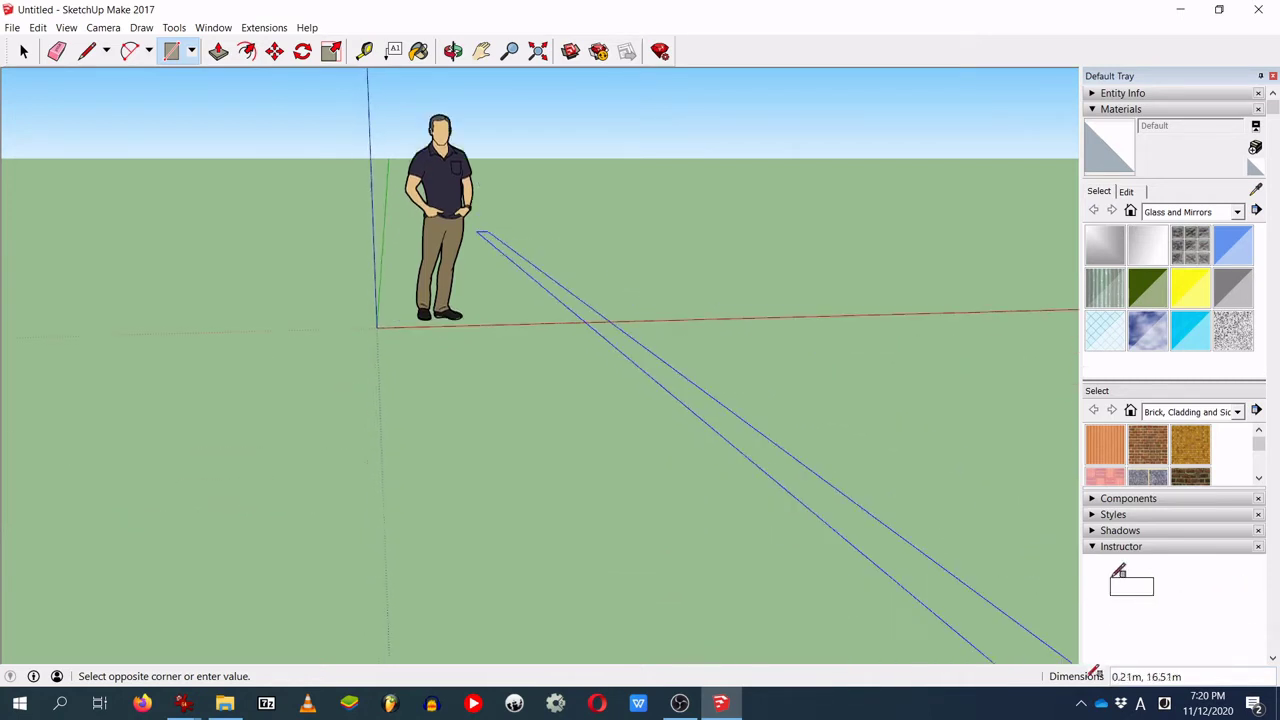
pyautogui.scroll(3, 1080, 660)
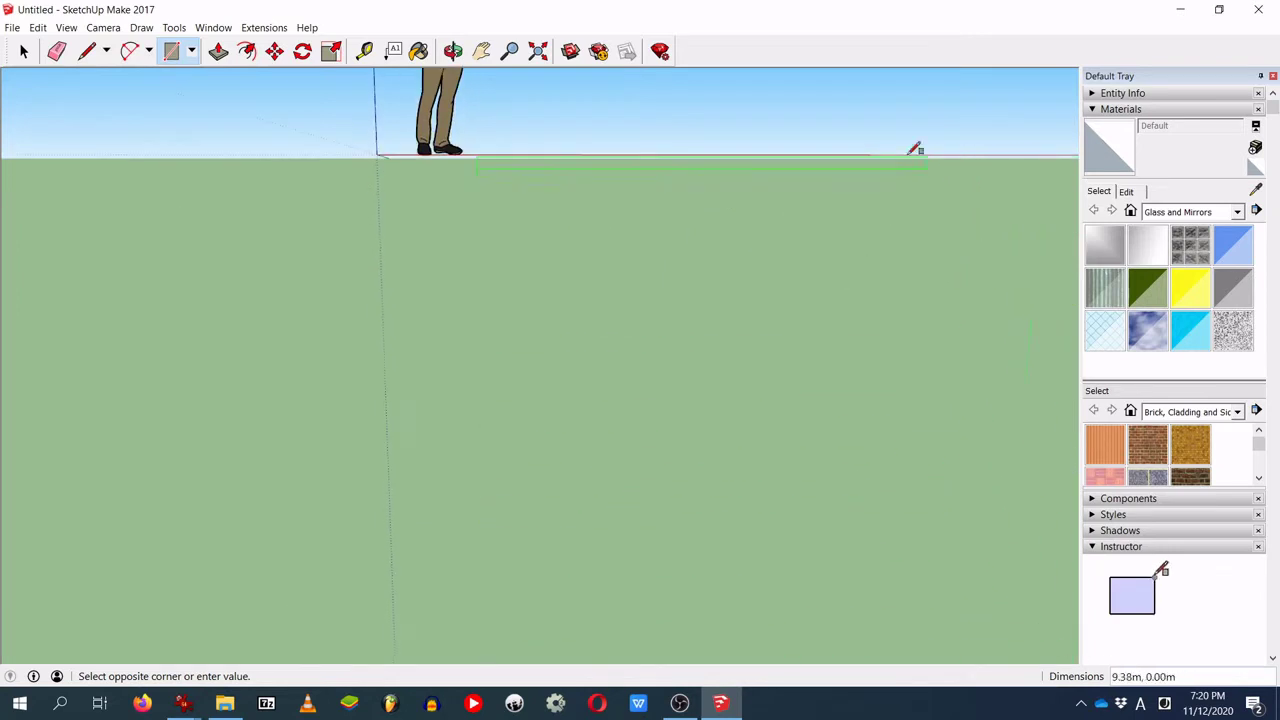
pyautogui.scroll(1, 930, 160)
pyautogui.click(748, 248)
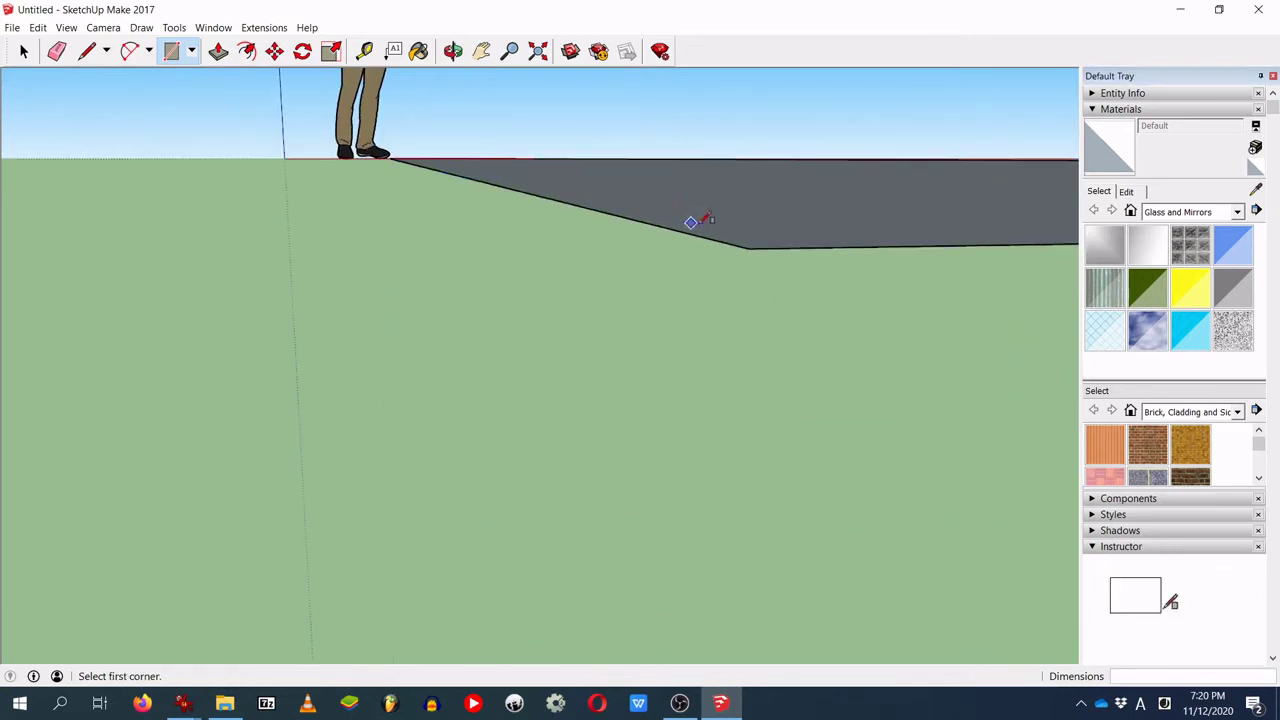
pyautogui.rightClick(645, 170)
pyautogui.click(465, 232)
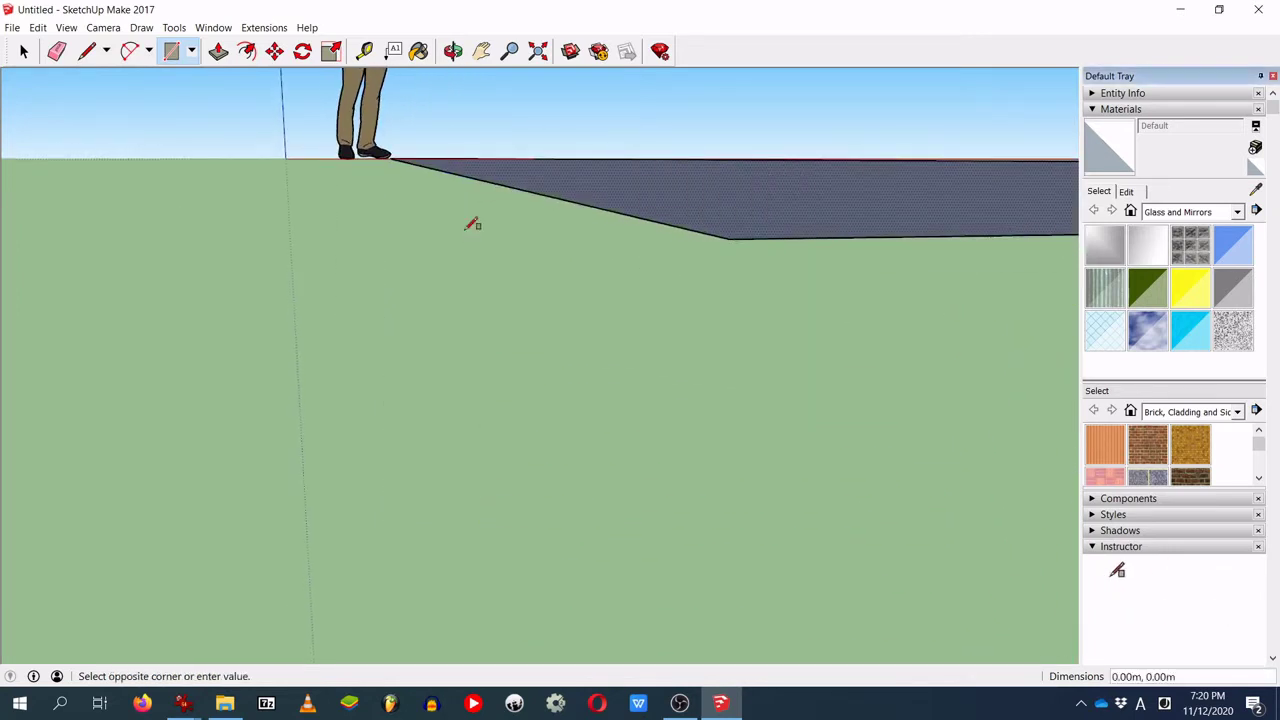
pyautogui.scroll(3, 589, 300)
pyautogui.scroll(-3, 610, 200)
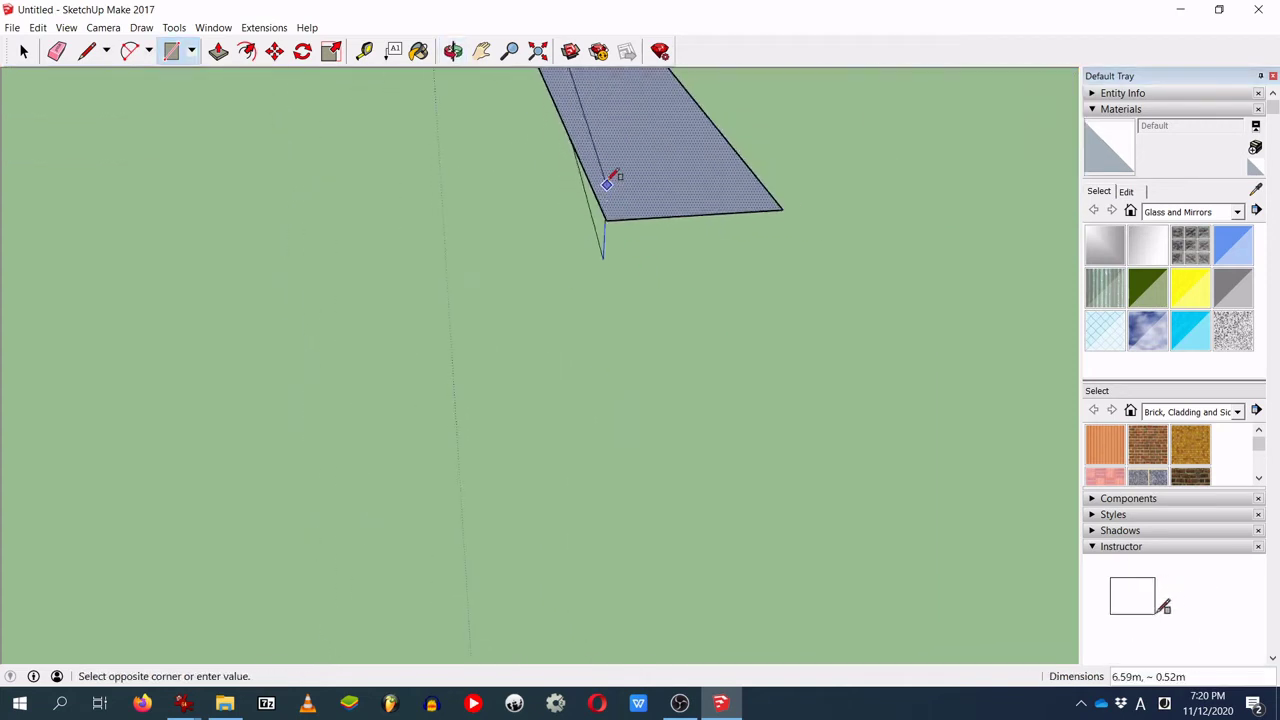
pyautogui.press('Escape')
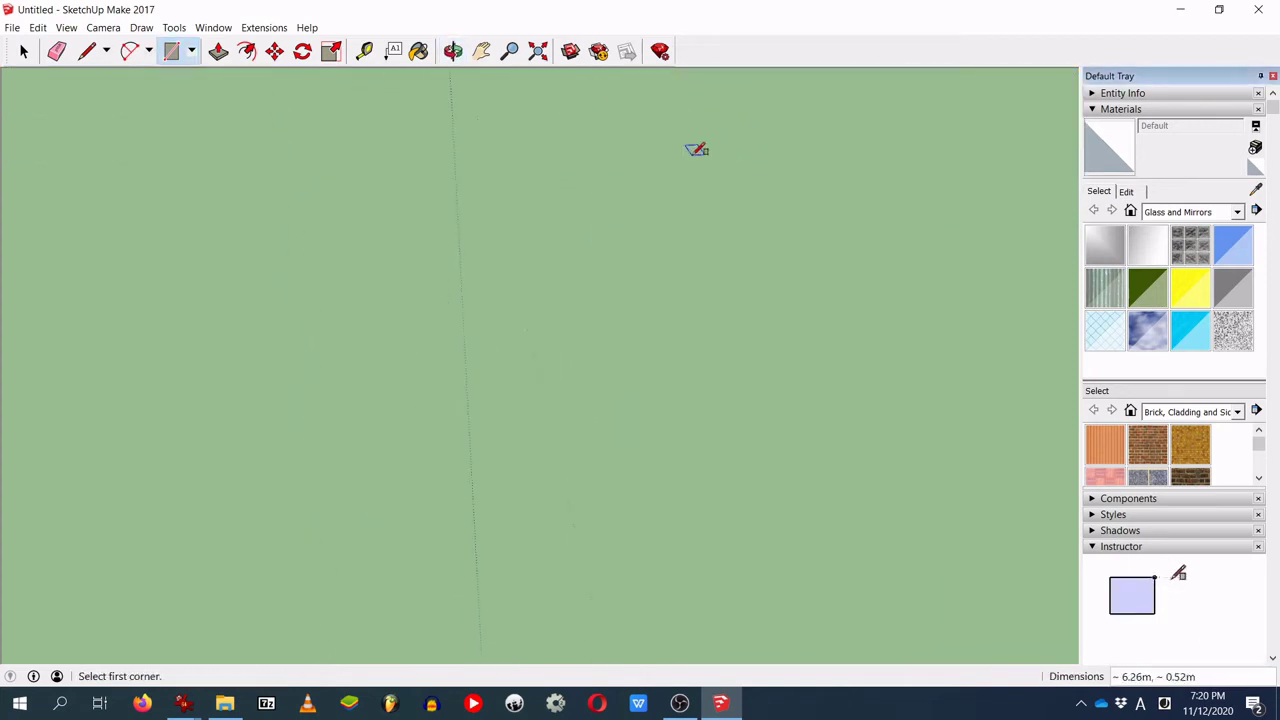
# Step: Draw an 8 m by 8 m square on the ground plane behind the standing figure
pyautogui.moveTo(651, 134); pyautogui.dragTo(630, 30, button='middle')
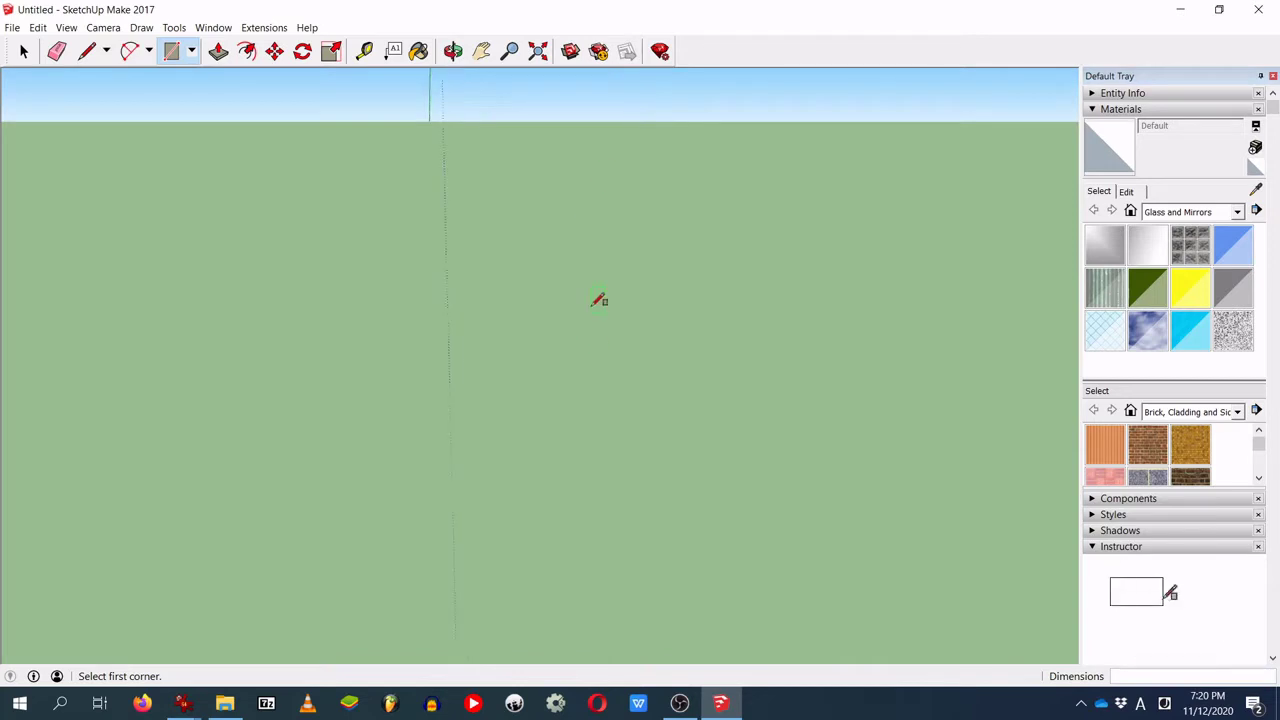
pyautogui.moveTo(590, 270); pyautogui.dragTo(571, 417, button='middle')
pyautogui.moveTo(434, 229); pyautogui.dragTo(443, 436, button='middle')
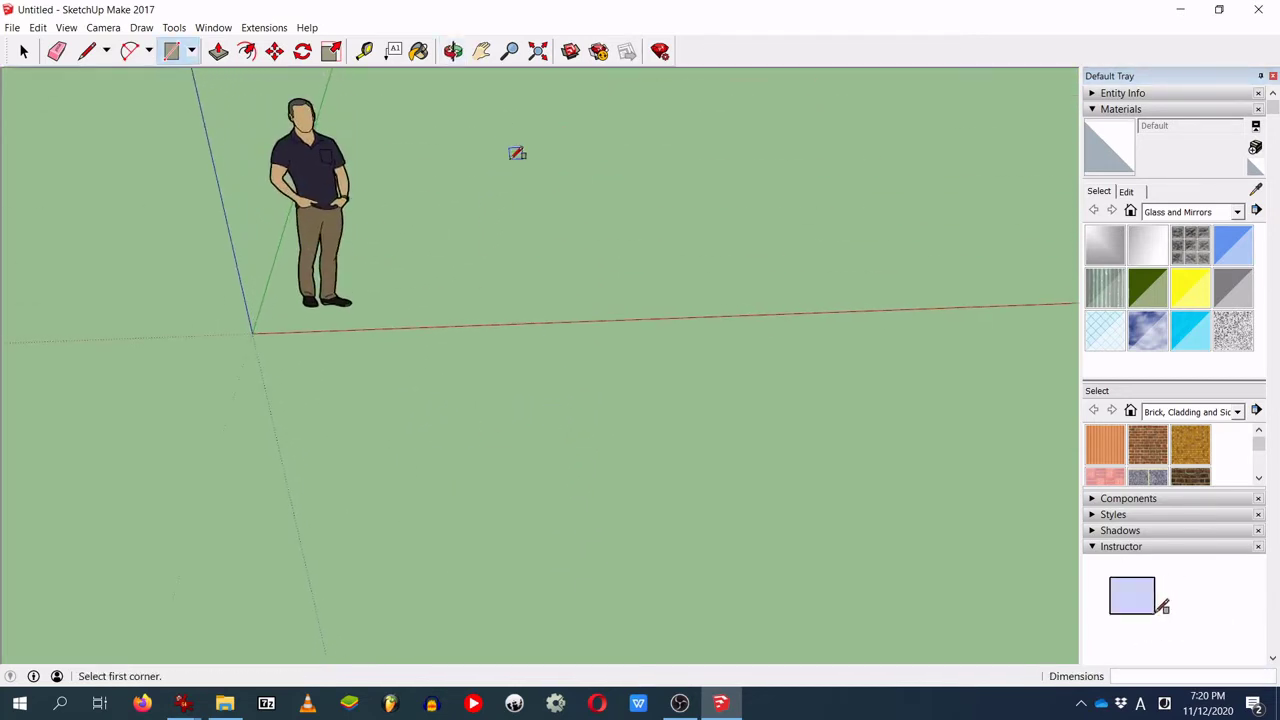
pyautogui.moveTo(539, 131); pyautogui.dragTo(551, 146, button='middle')
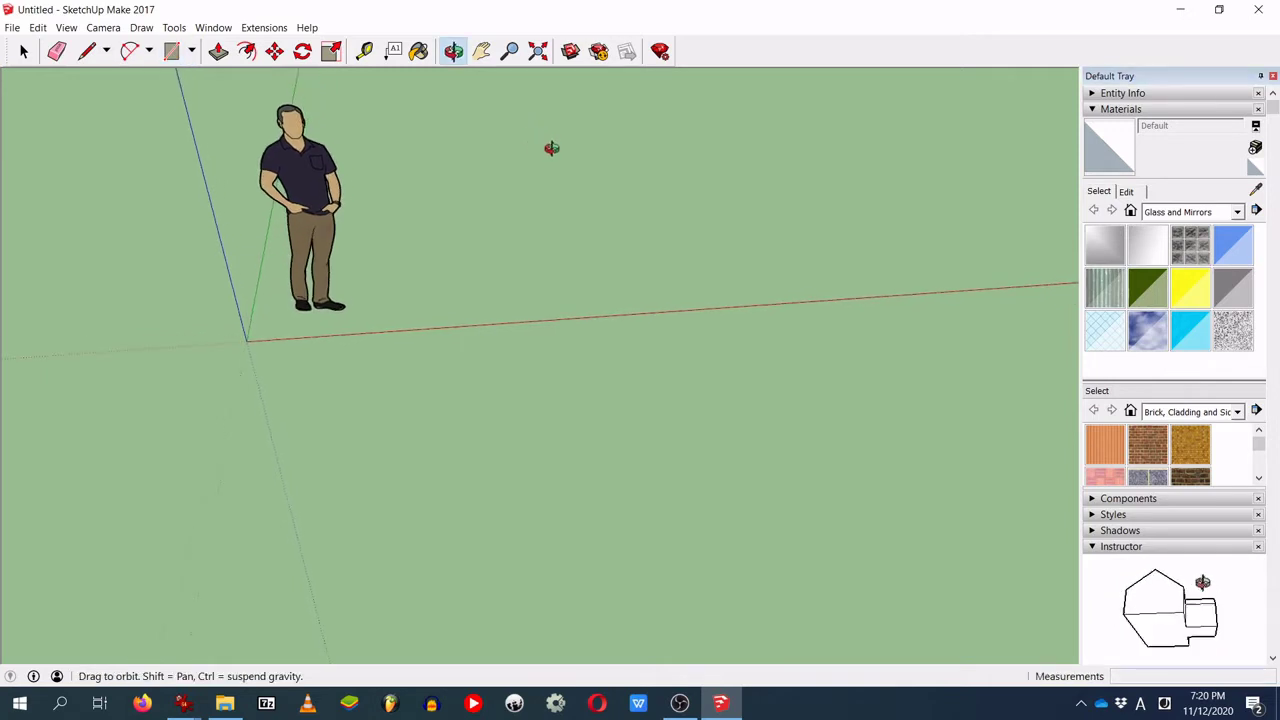
pyautogui.keyDown('shift'); pyautogui.moveTo(551, 148); pyautogui.dragTo(655, 205, button='middle'); pyautogui.keyUp('shift')
pyautogui.keyDown('shift'); pyautogui.moveTo(337, 220); pyautogui.dragTo(657, 309, button='middle'); pyautogui.keyUp('shift')
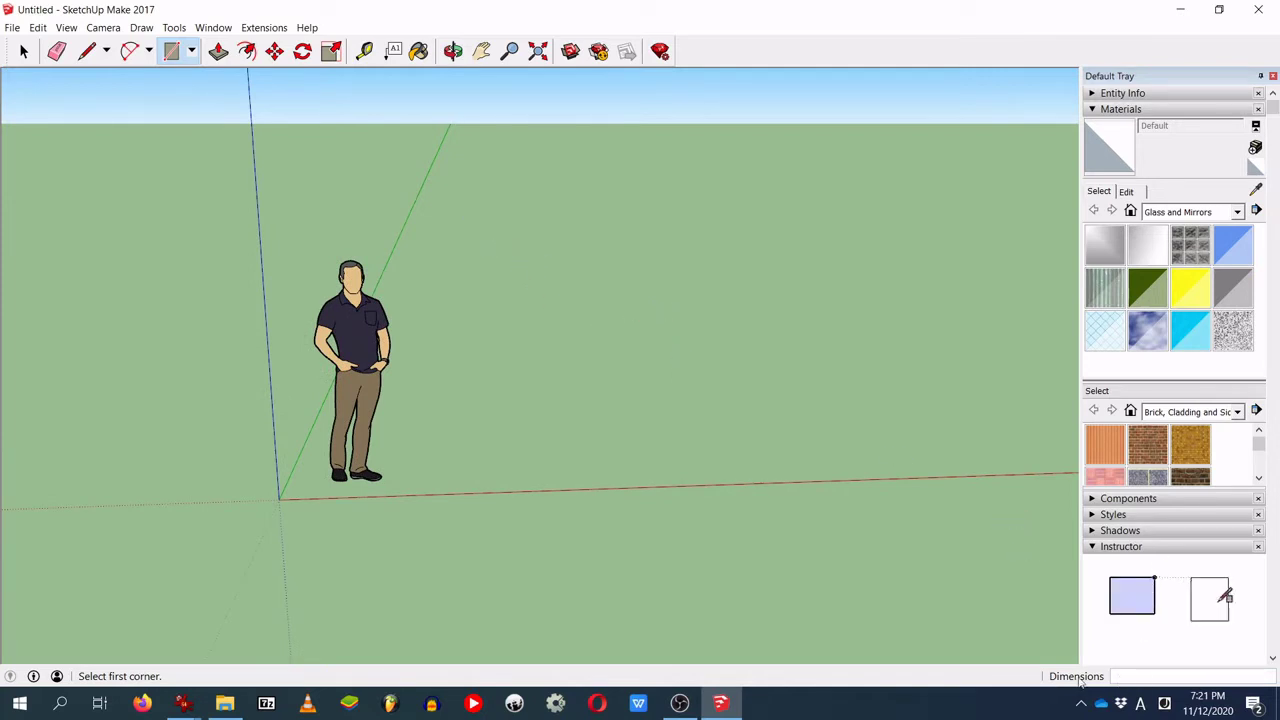
pyautogui.click(453, 224)
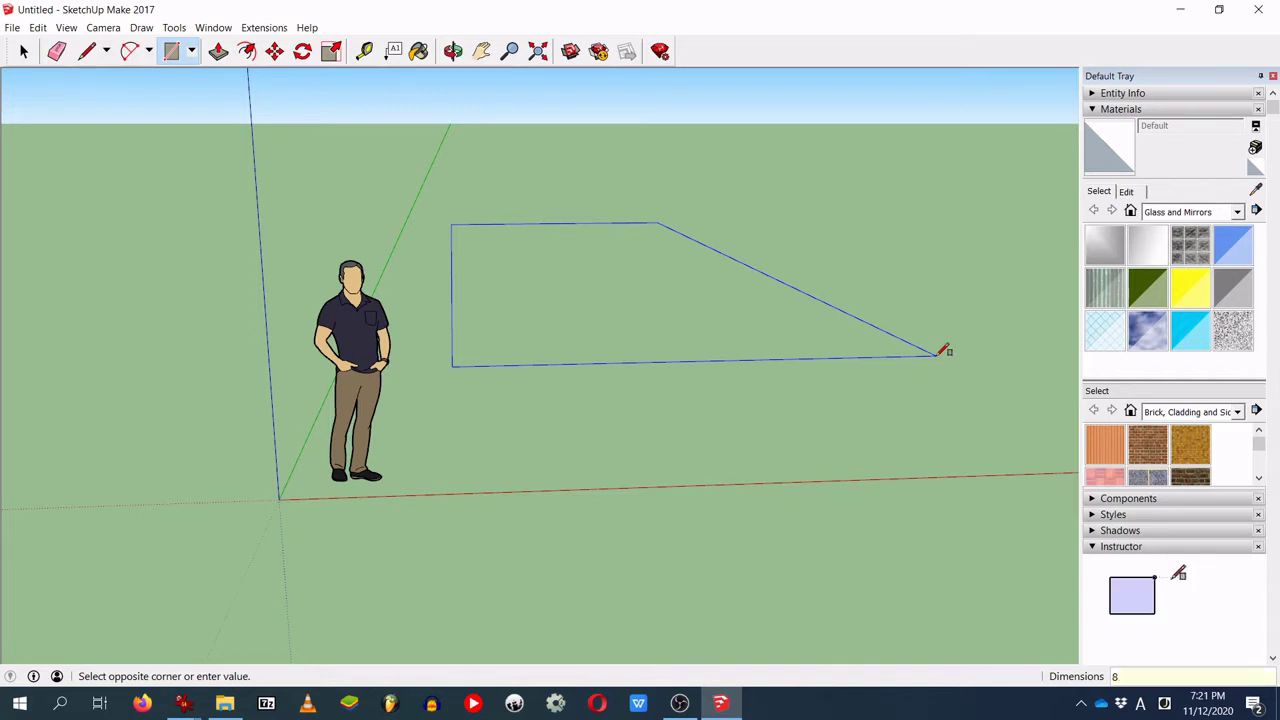
pyautogui.write('8')
pyautogui.press('Return')
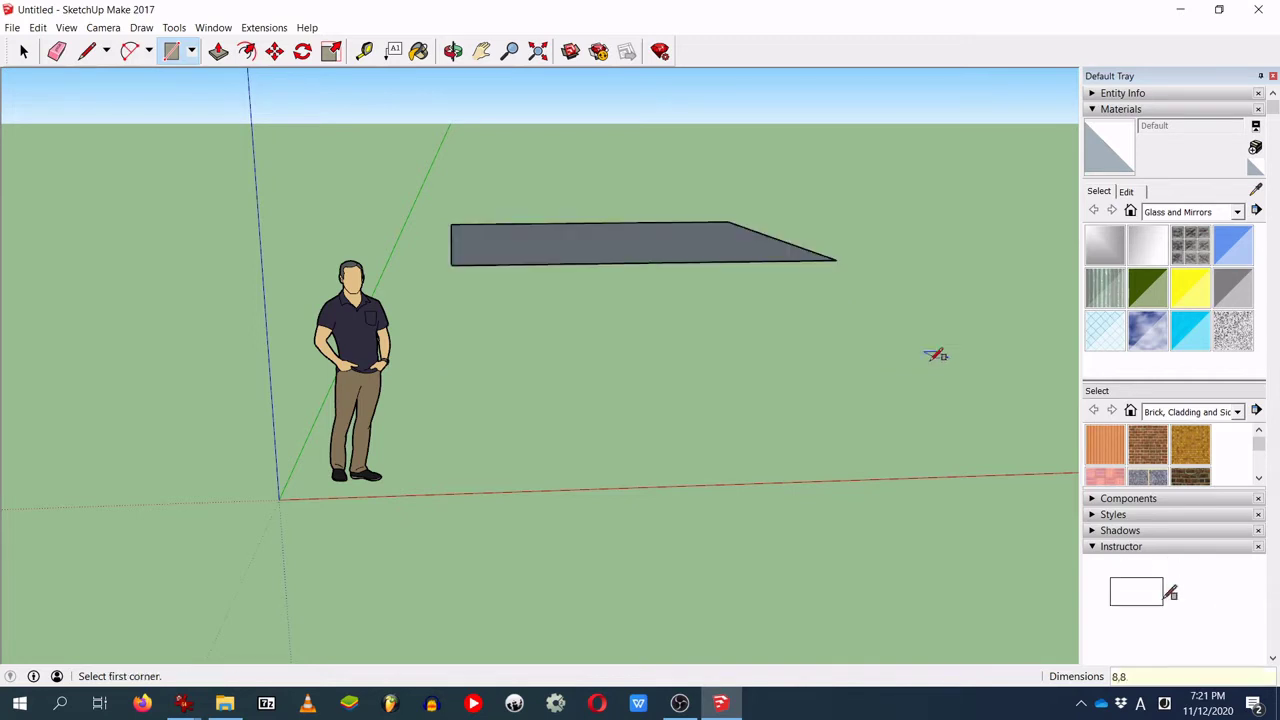
# Step: Move the square about 10.55 m along the green axis toward the standing figure
pyautogui.moveTo(565, 233); pyautogui.dragTo(556, 318, button='middle')
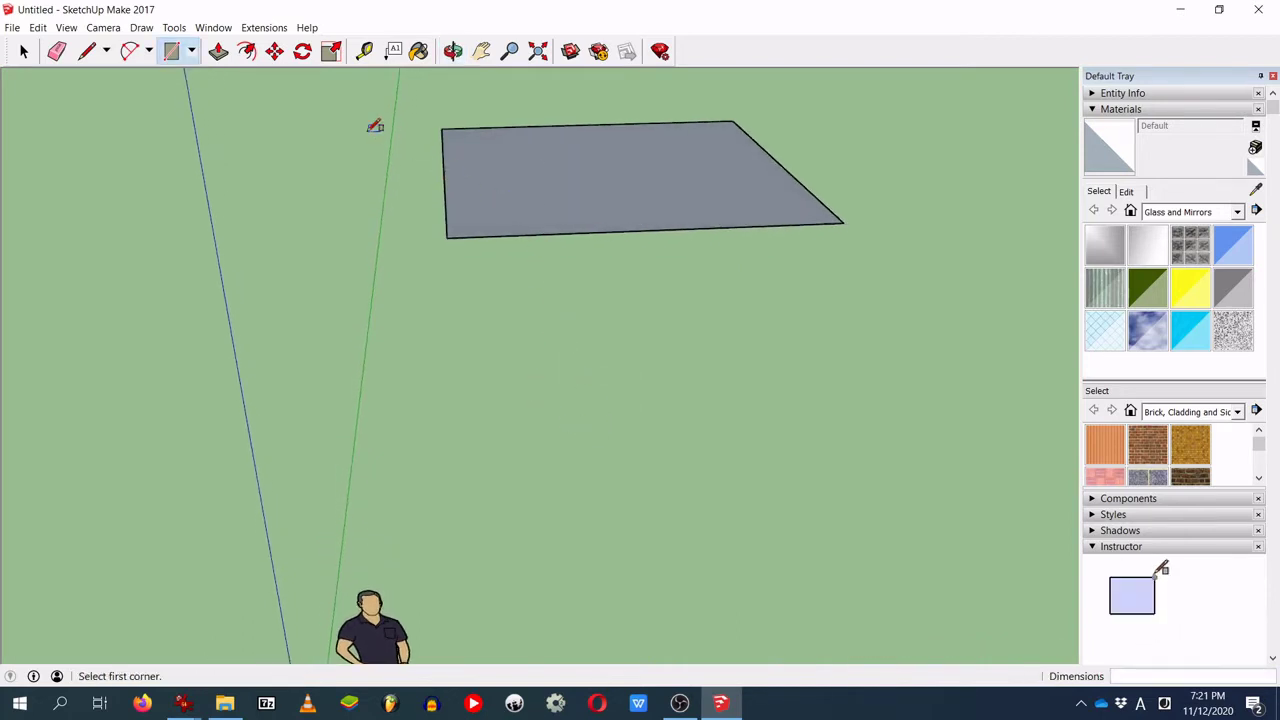
pyautogui.click(274, 51)
pyautogui.click(631, 163)
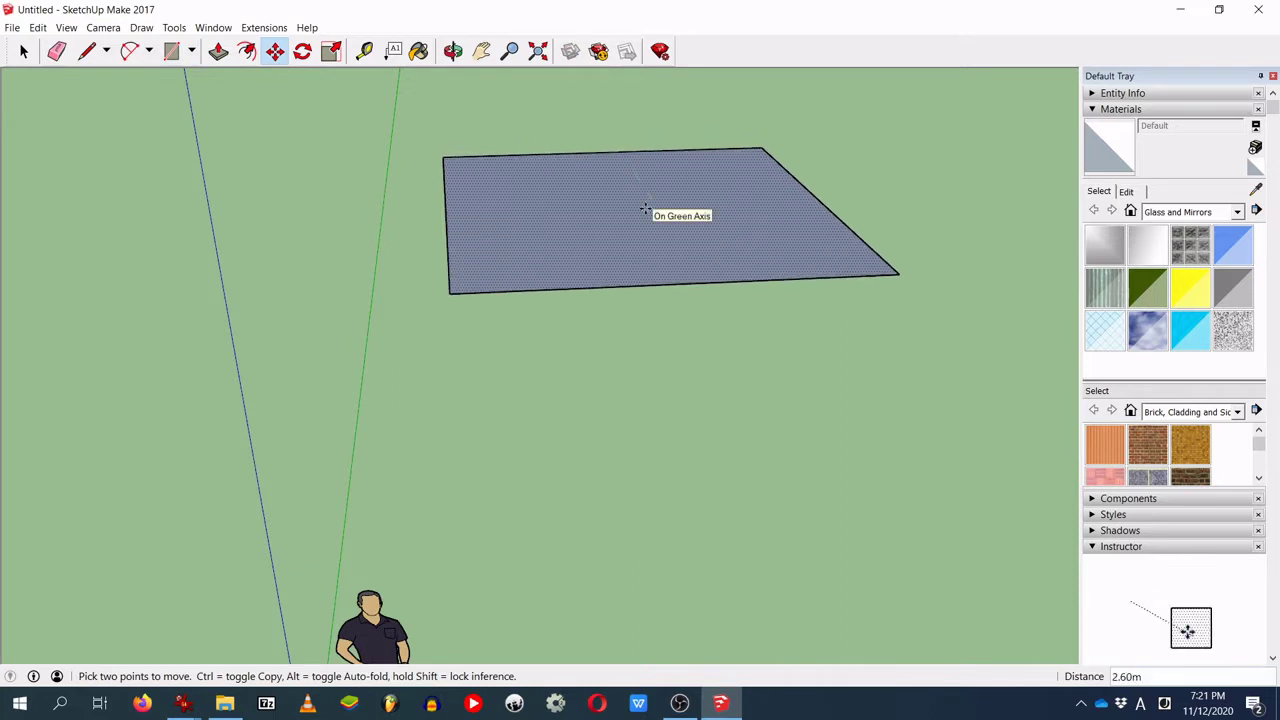
pyautogui.press('Escape')
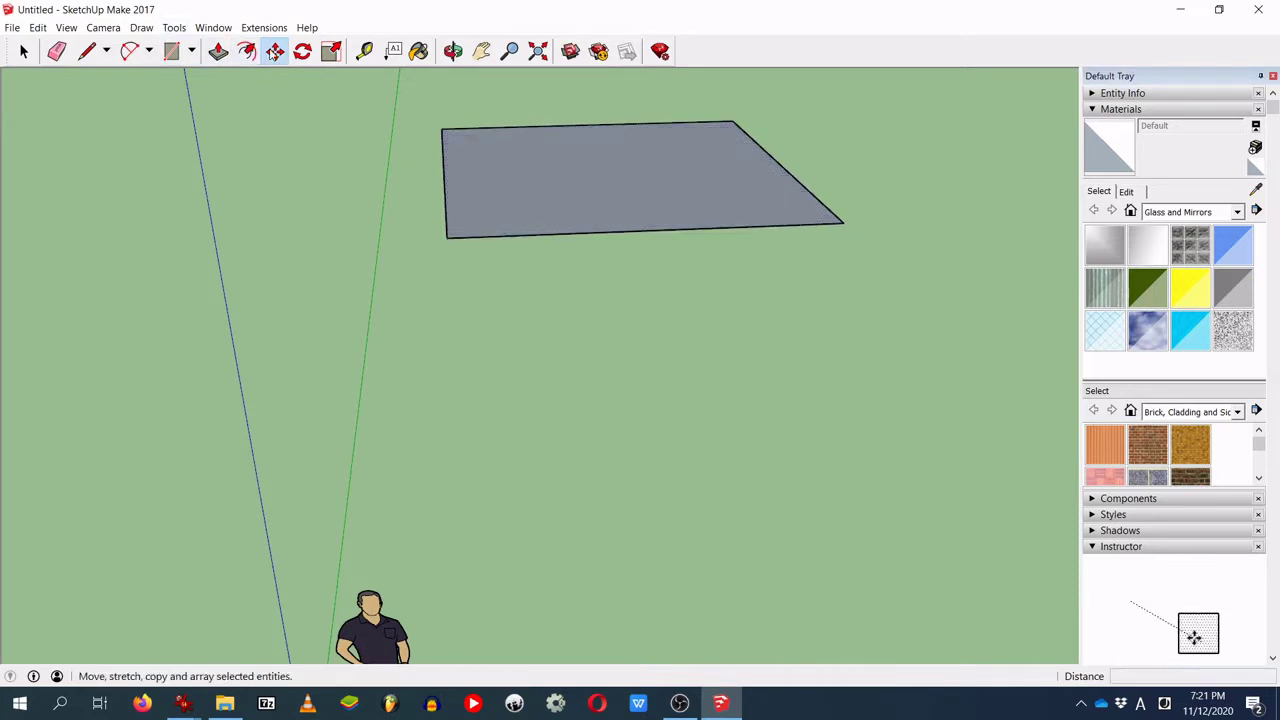
pyautogui.click(668, 180)
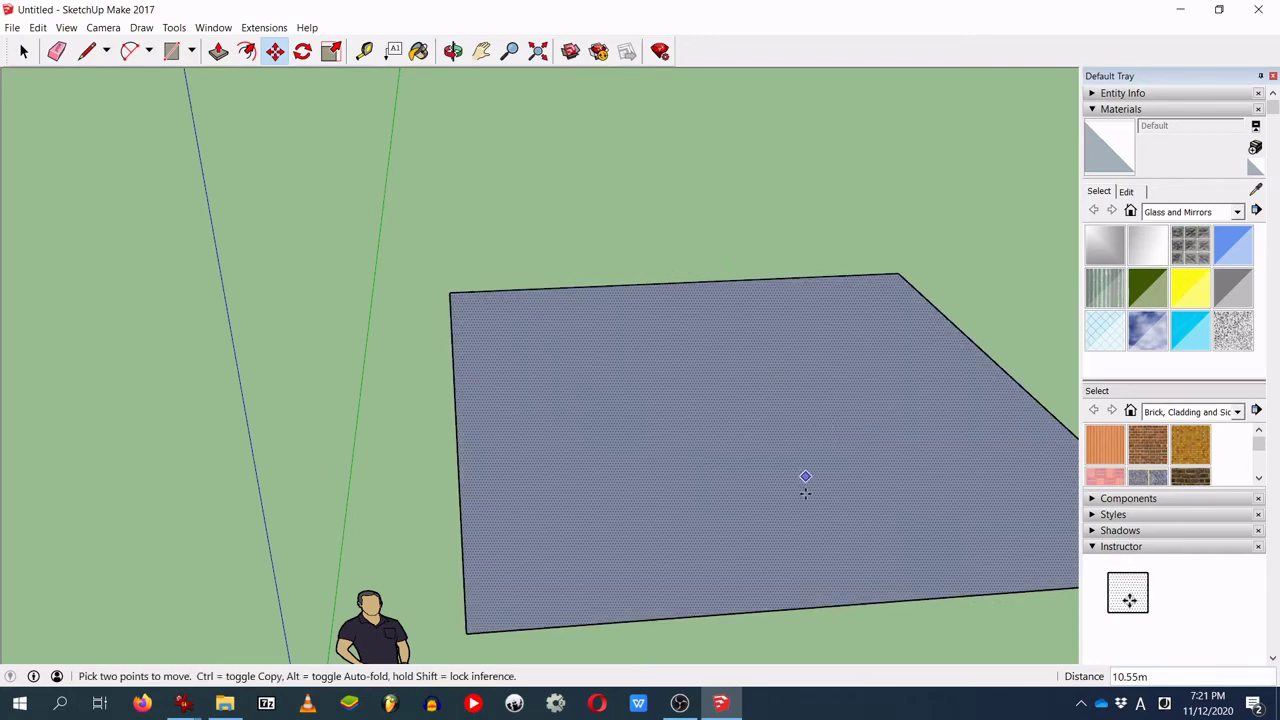
# Step: Clear the selection and extrude the 8 m square face upward 0.40 m with Push/Pull to form the base slab
pyautogui.scroll(-3, 806, 451)
pyautogui.moveTo(800, 549); pyautogui.dragTo(662, 343, button='middle')
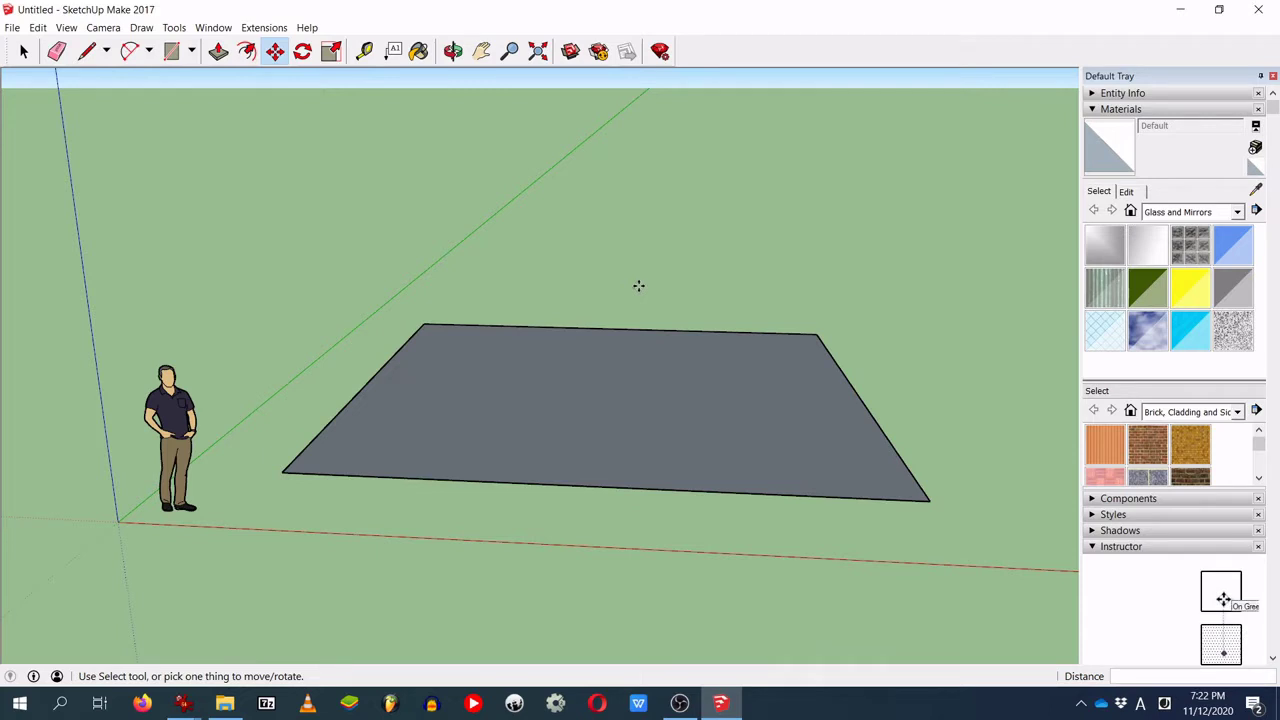
pyautogui.scroll(4, 495, 500)
pyautogui.moveTo(500, 446); pyautogui.dragTo(468, 463, button='middle')
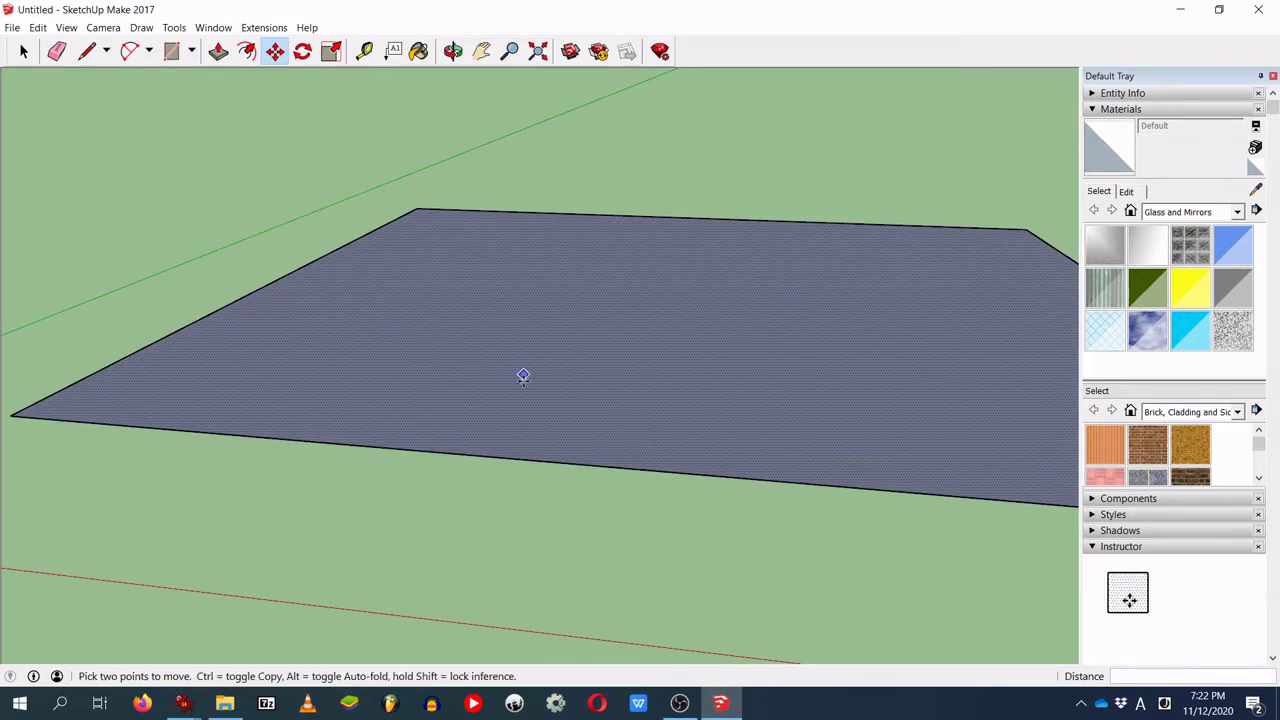
pyautogui.scroll(-3, 527, 368)
pyautogui.moveTo(623, 374); pyautogui.dragTo(717, 385, button='middle')
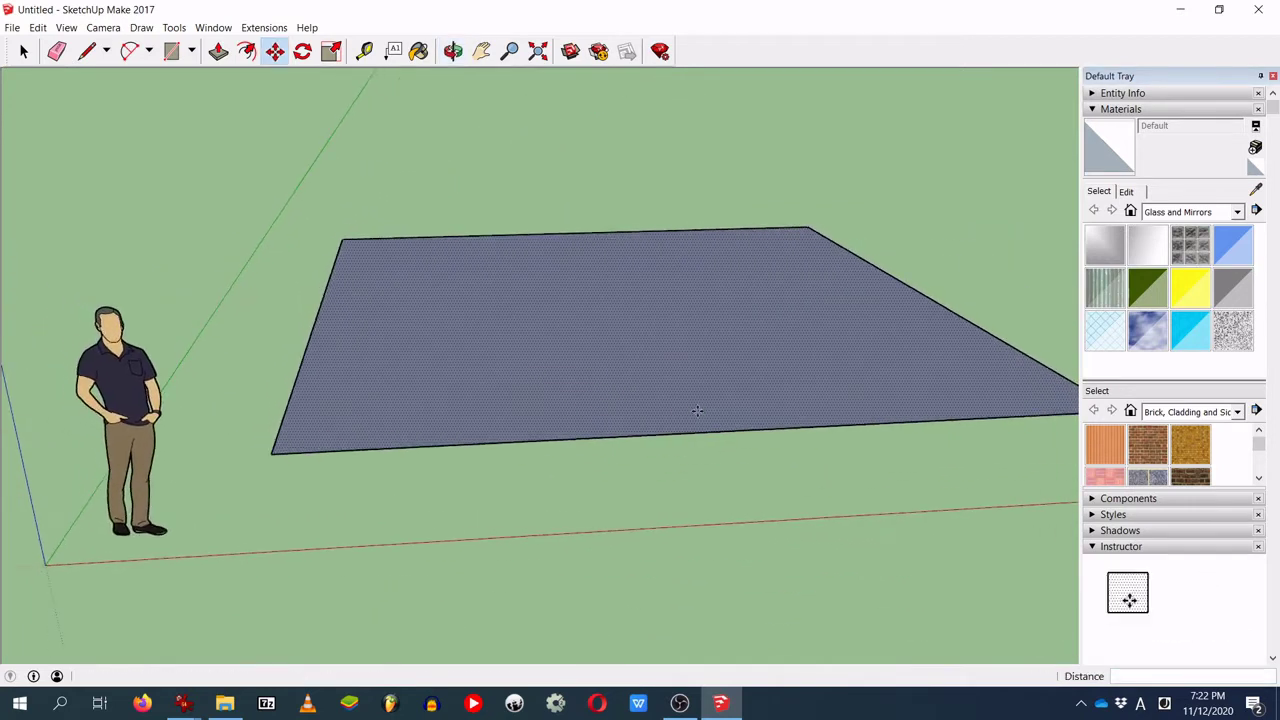
pyautogui.moveTo(786, 327); pyautogui.dragTo(720, 355, button='middle')
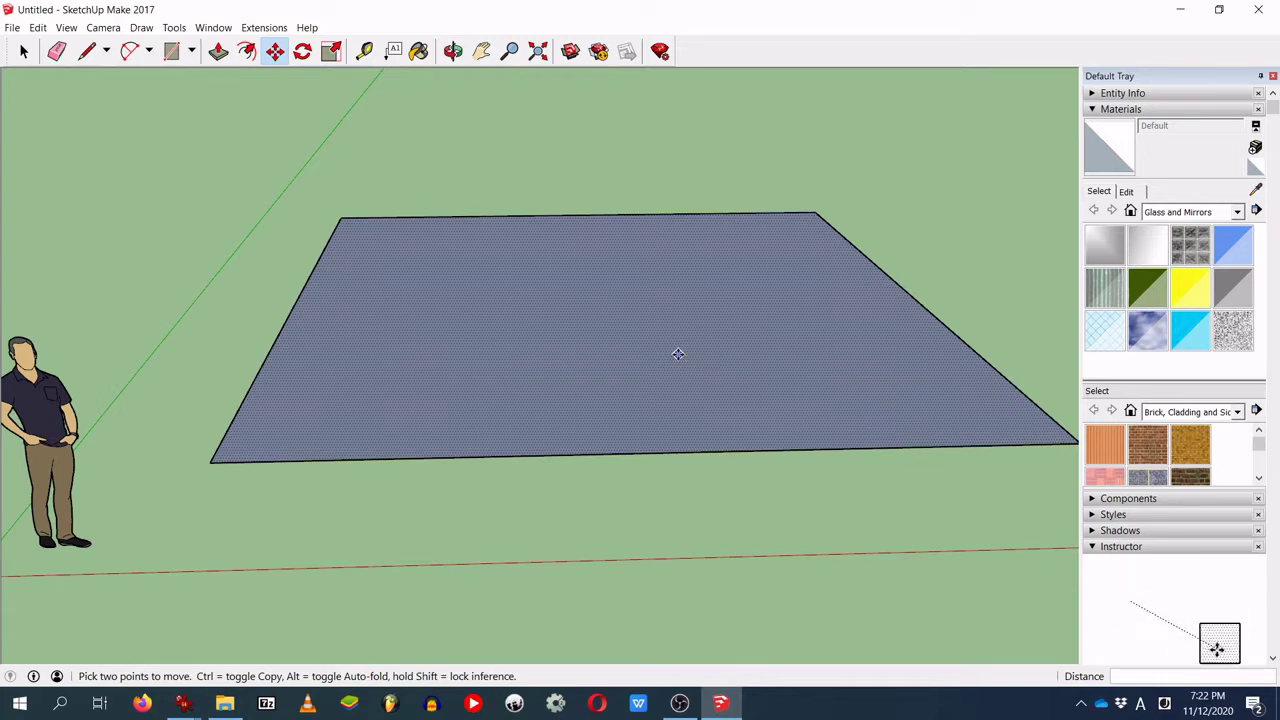
pyautogui.hotkey('ctrl', 't')
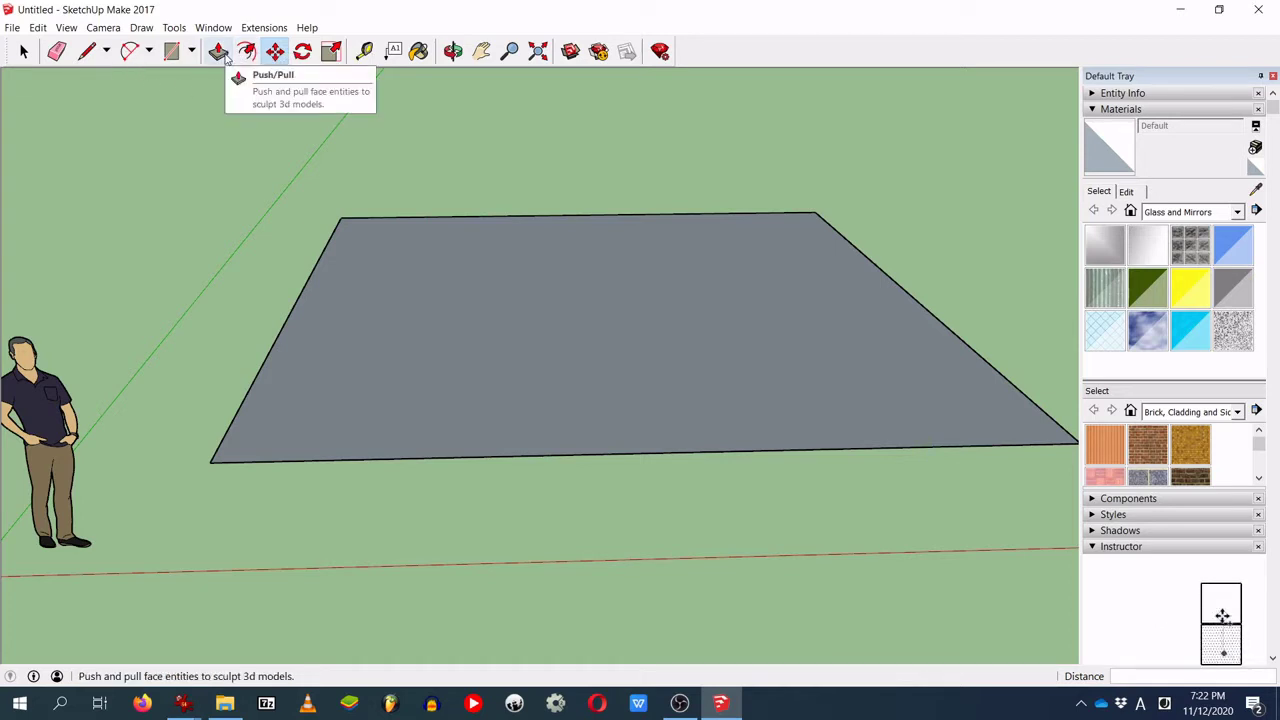
pyautogui.click(226, 58)
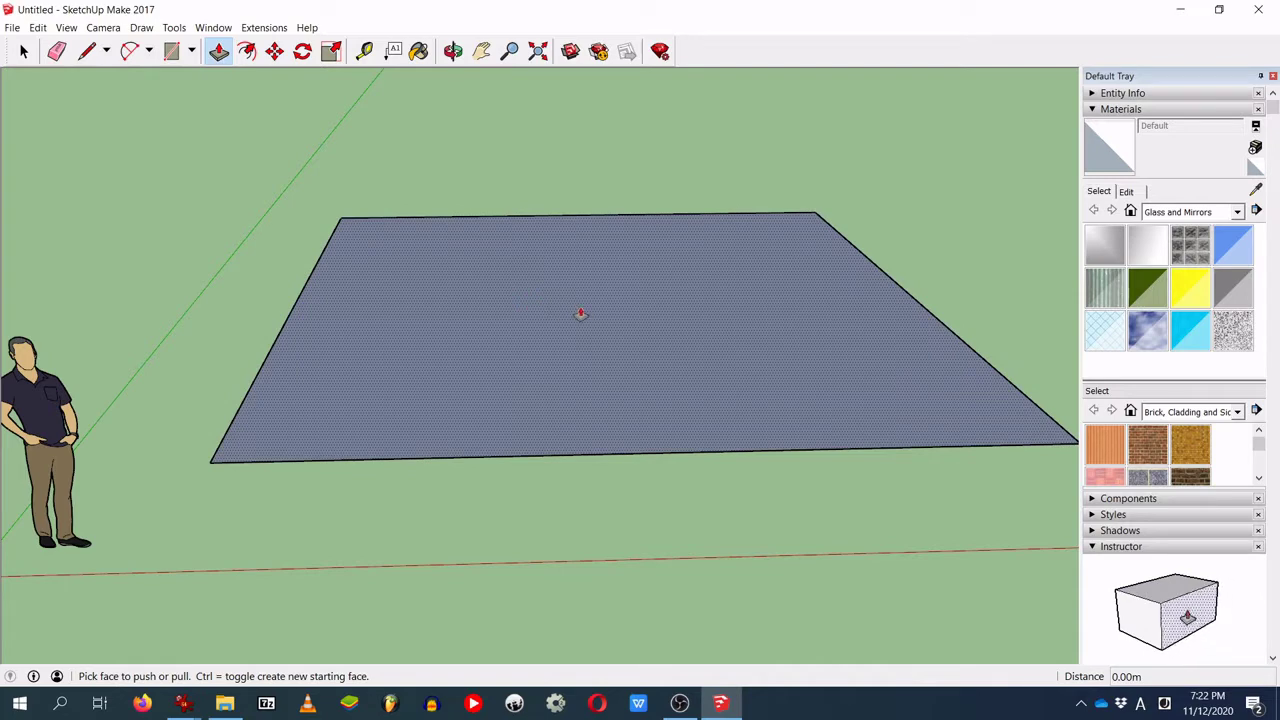
pyautogui.click(580, 314)
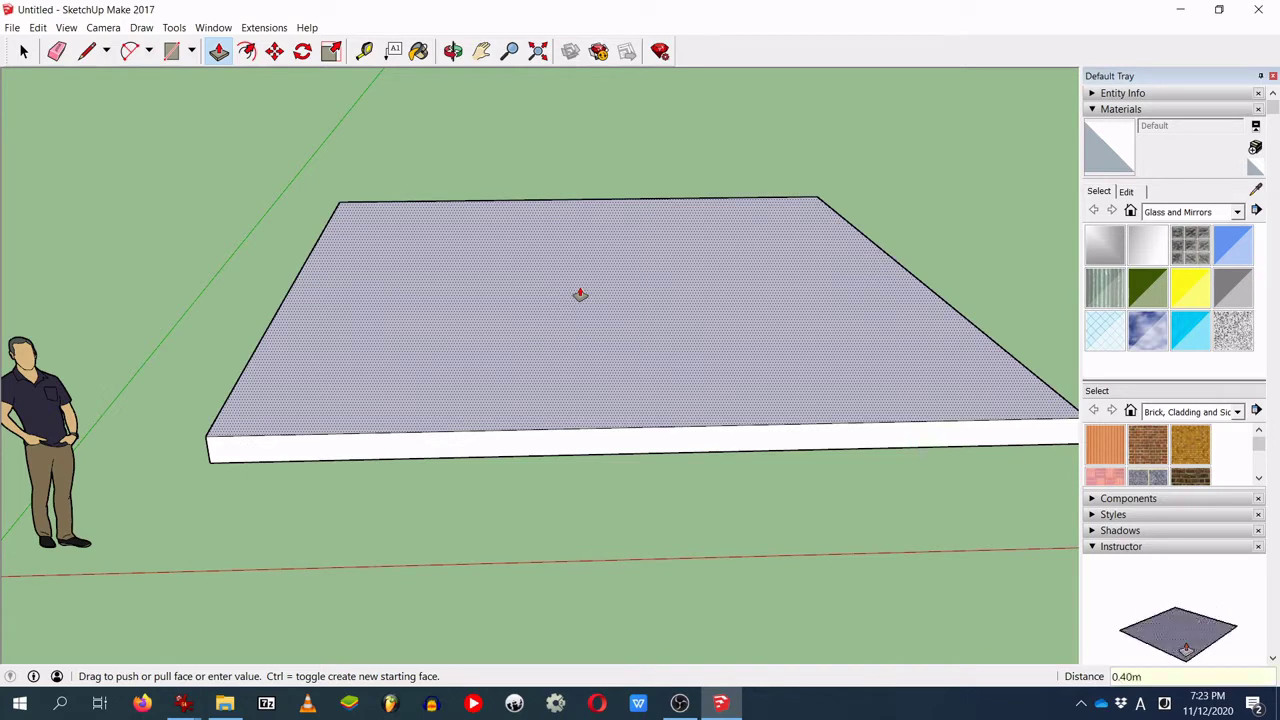
pyautogui.press('Return')
# Step: Offset the outline of the slab's top face inward by 0.02 m
pyautogui.moveTo(714, 297); pyautogui.dragTo(749, 294, button='middle')
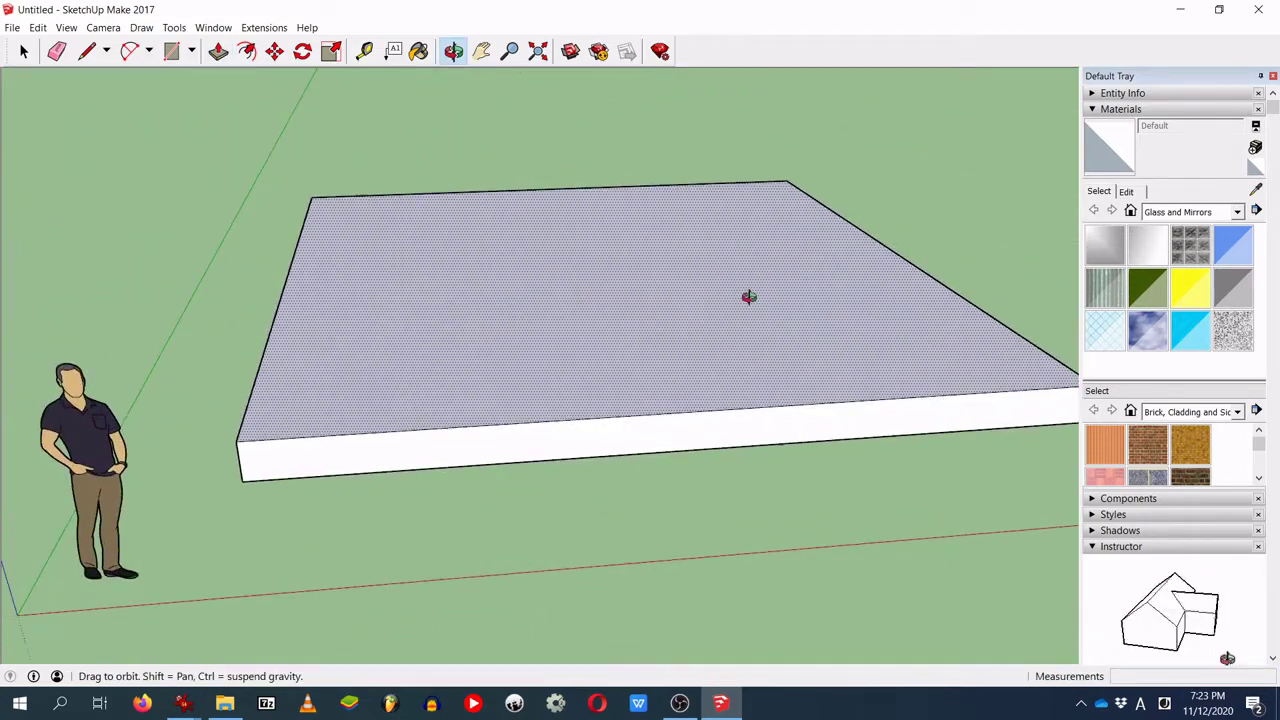
pyautogui.moveTo(629, 294); pyautogui.dragTo(500, 304, button='middle')
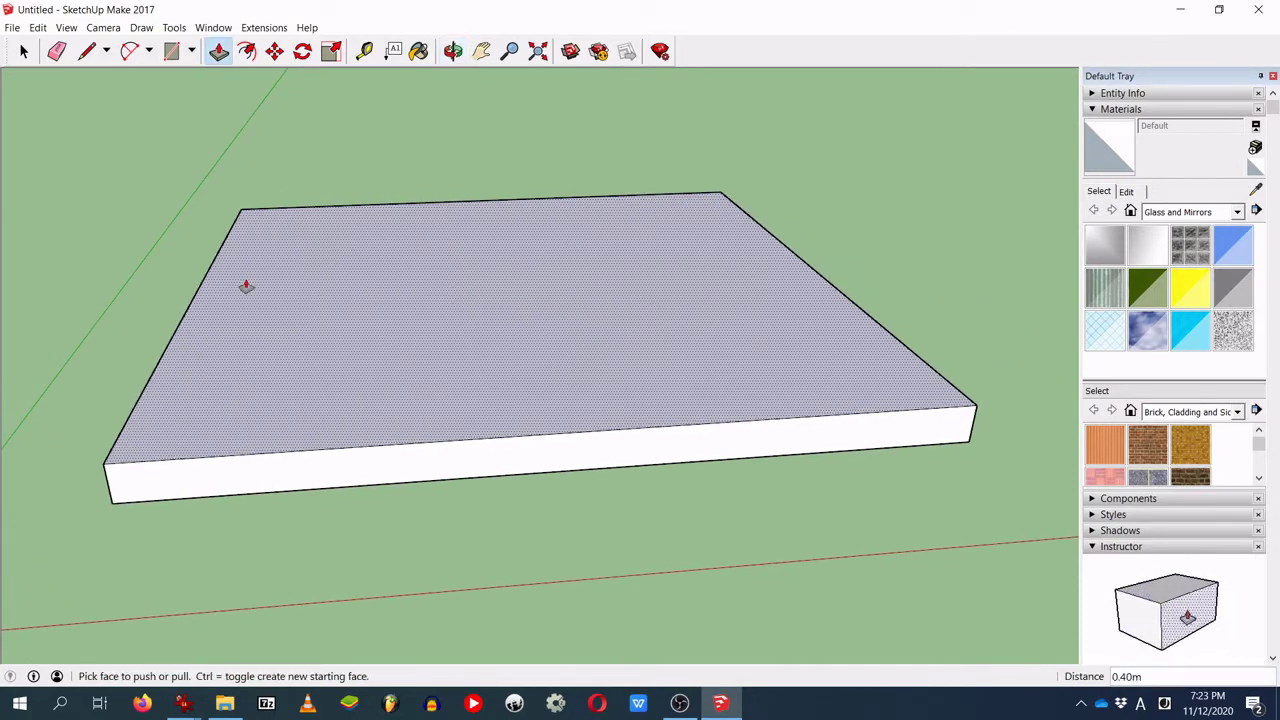
pyautogui.moveTo(431, 266); pyautogui.dragTo(434, 347, button='middle')
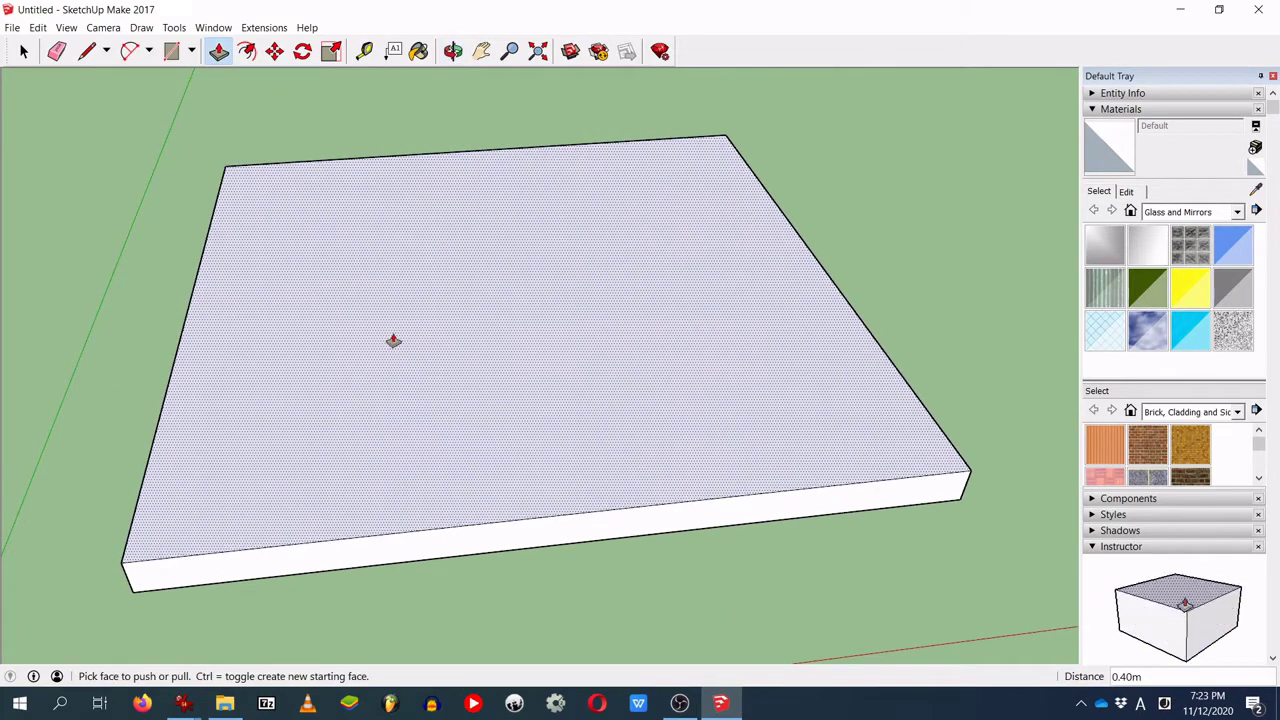
pyautogui.scroll(2, 393, 341)
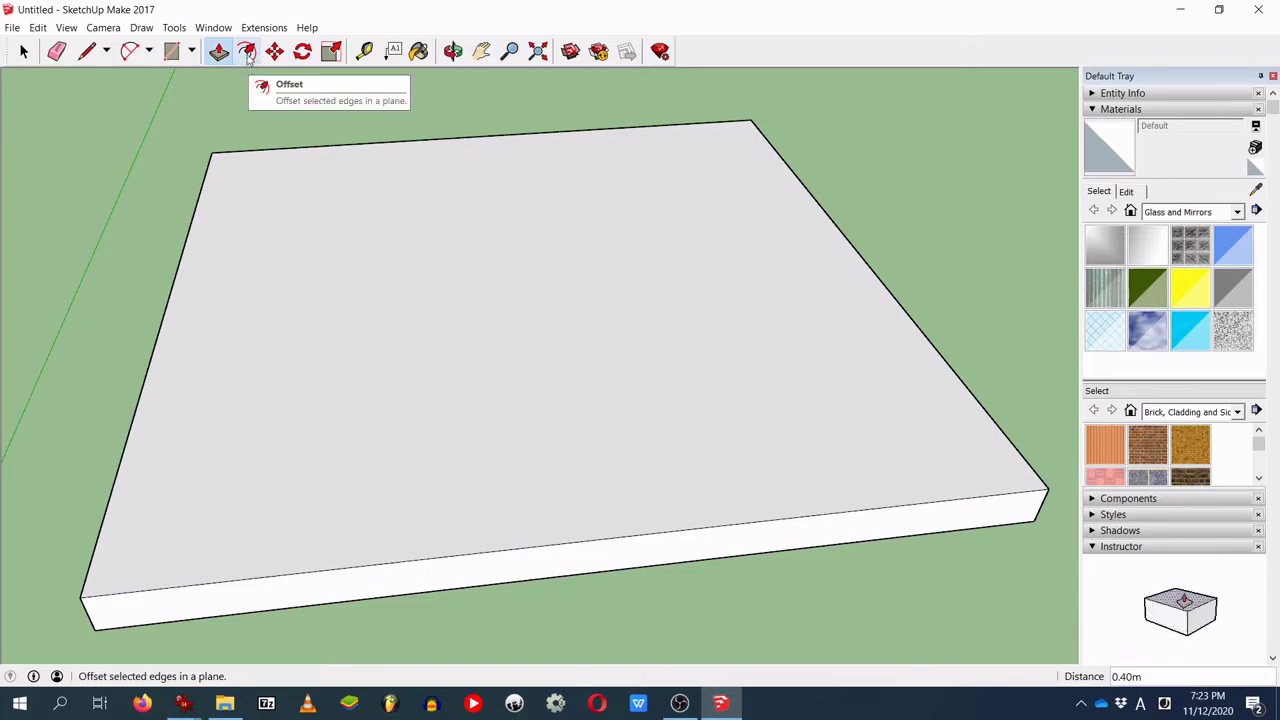
pyautogui.click(248, 54)
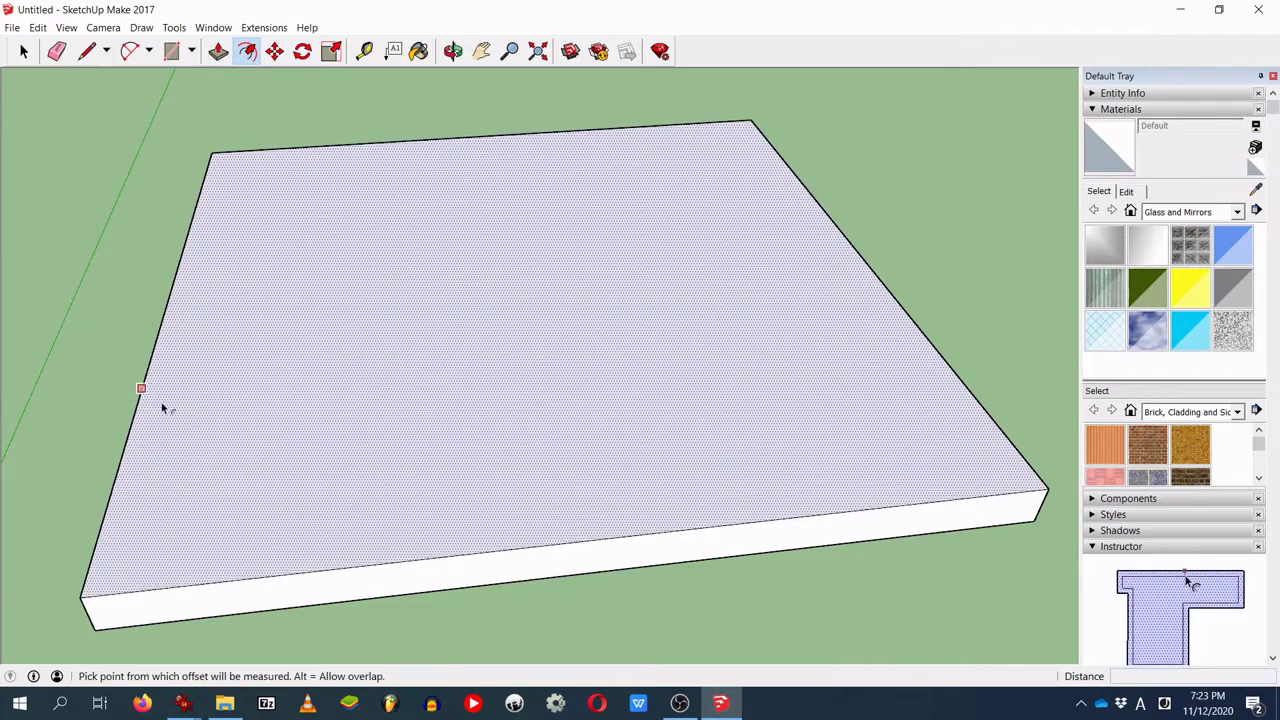
pyautogui.click(88, 596)
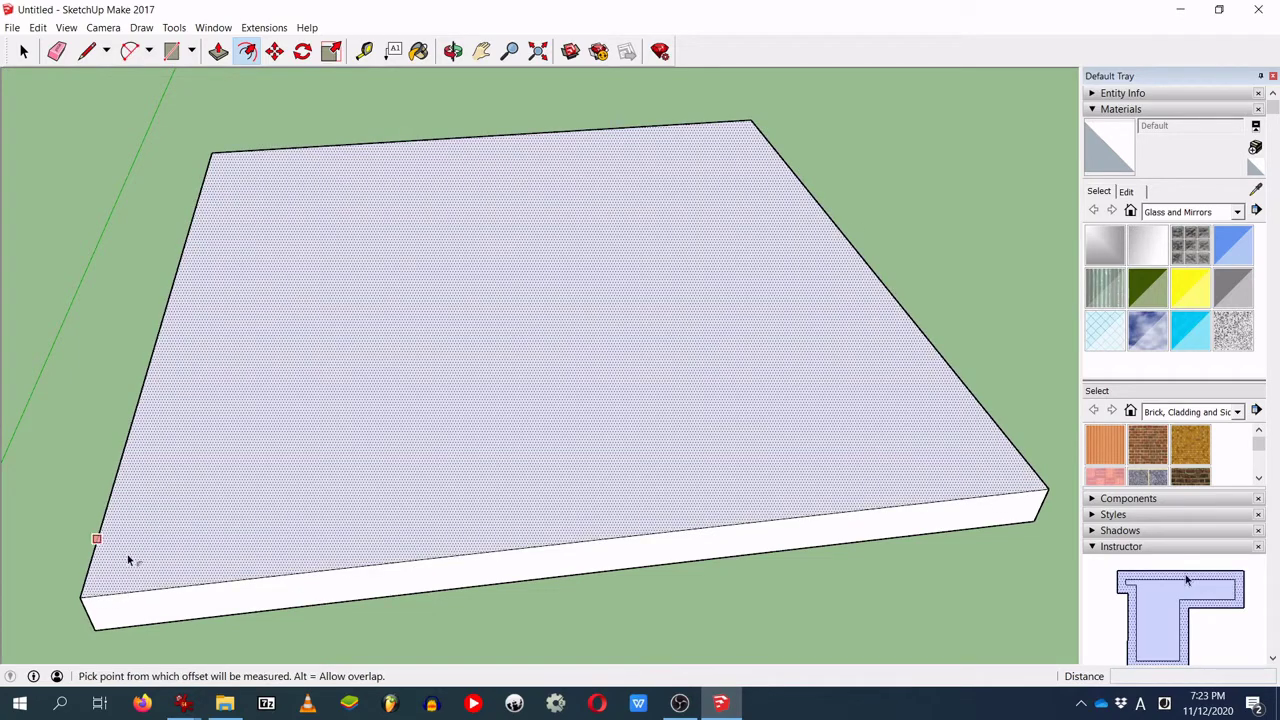
pyautogui.click(99, 595)
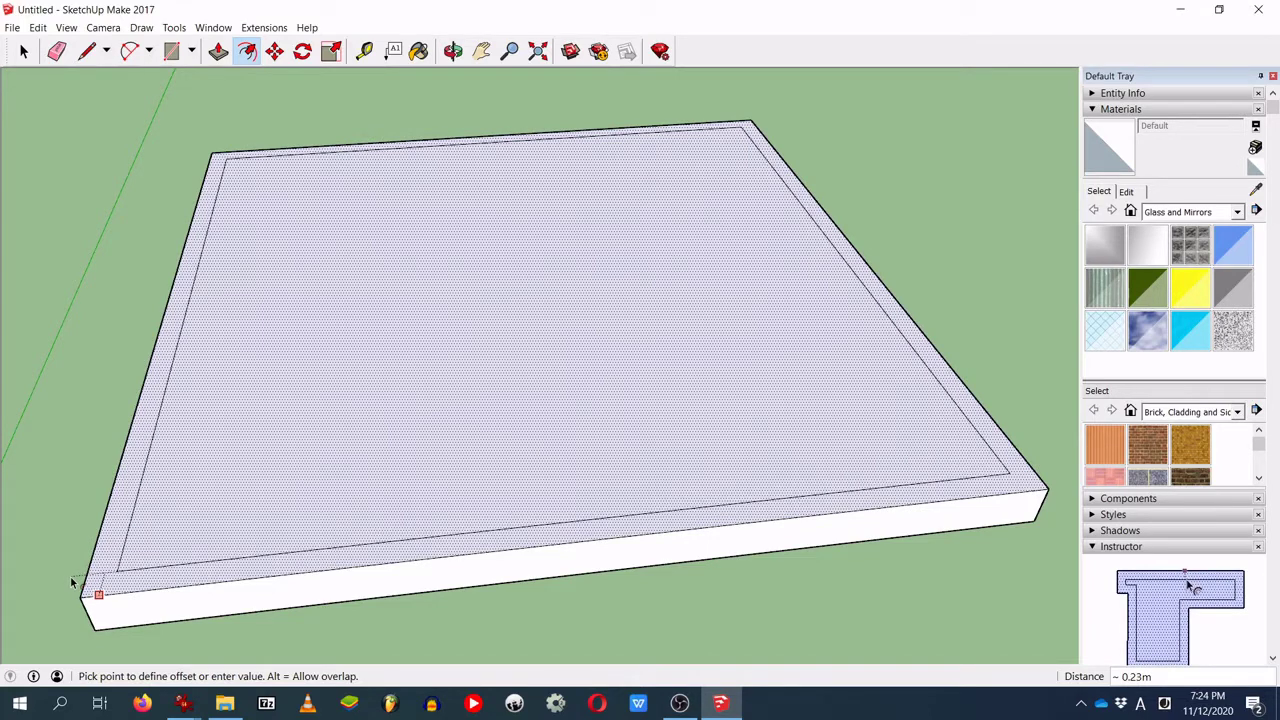
pyautogui.write('0.02')
pyautogui.press('Return')
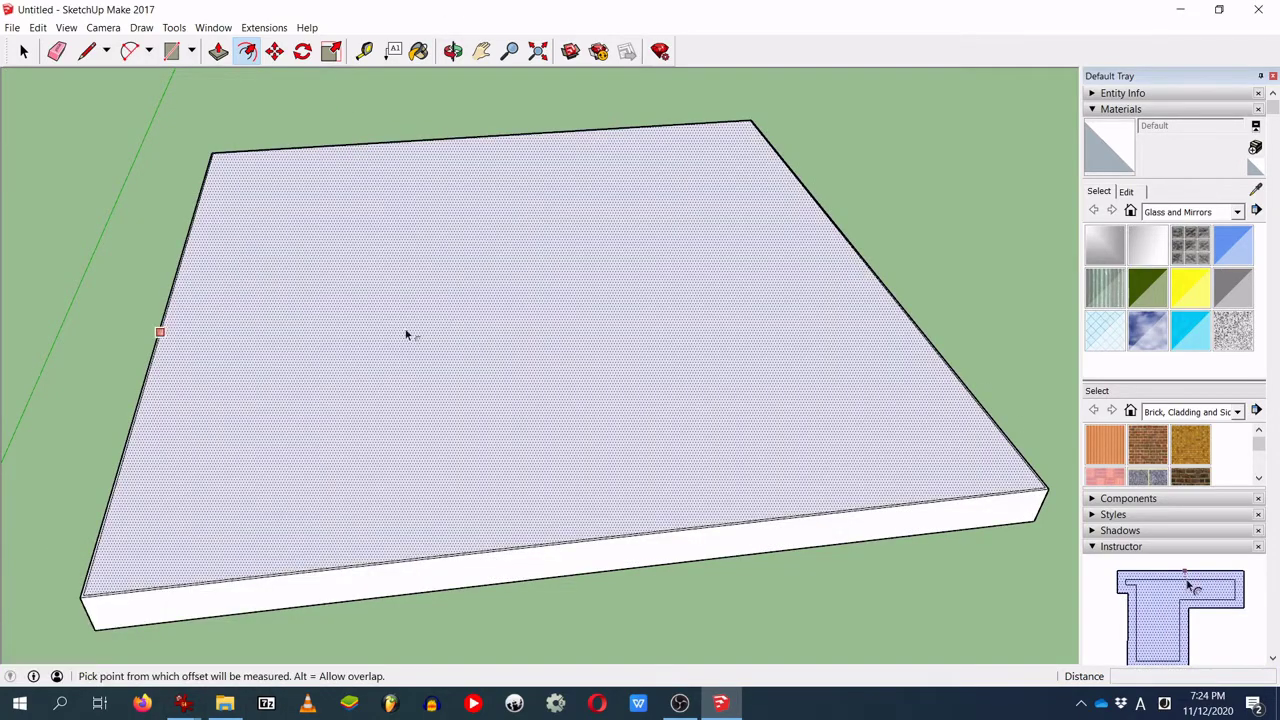
# Step: Extrude the inner face on top of the slab upward 2.6 m with Push/Pull
pyautogui.click(218, 51)
pyautogui.click(377, 232)
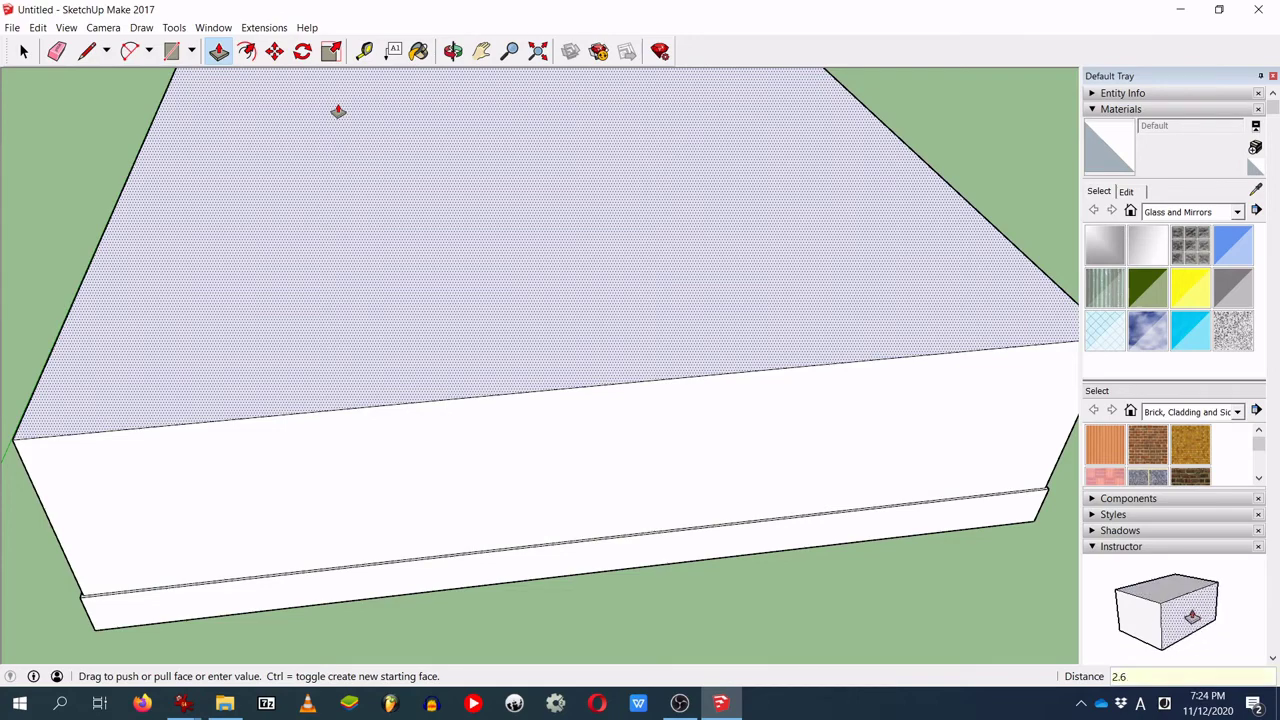
pyautogui.press('Return')
# Step: Offset the outline of the block's top face inward by 0.1 m to mark the wall thickness
pyautogui.moveTo(338, 111); pyautogui.dragTo(716, 364, button='middle')
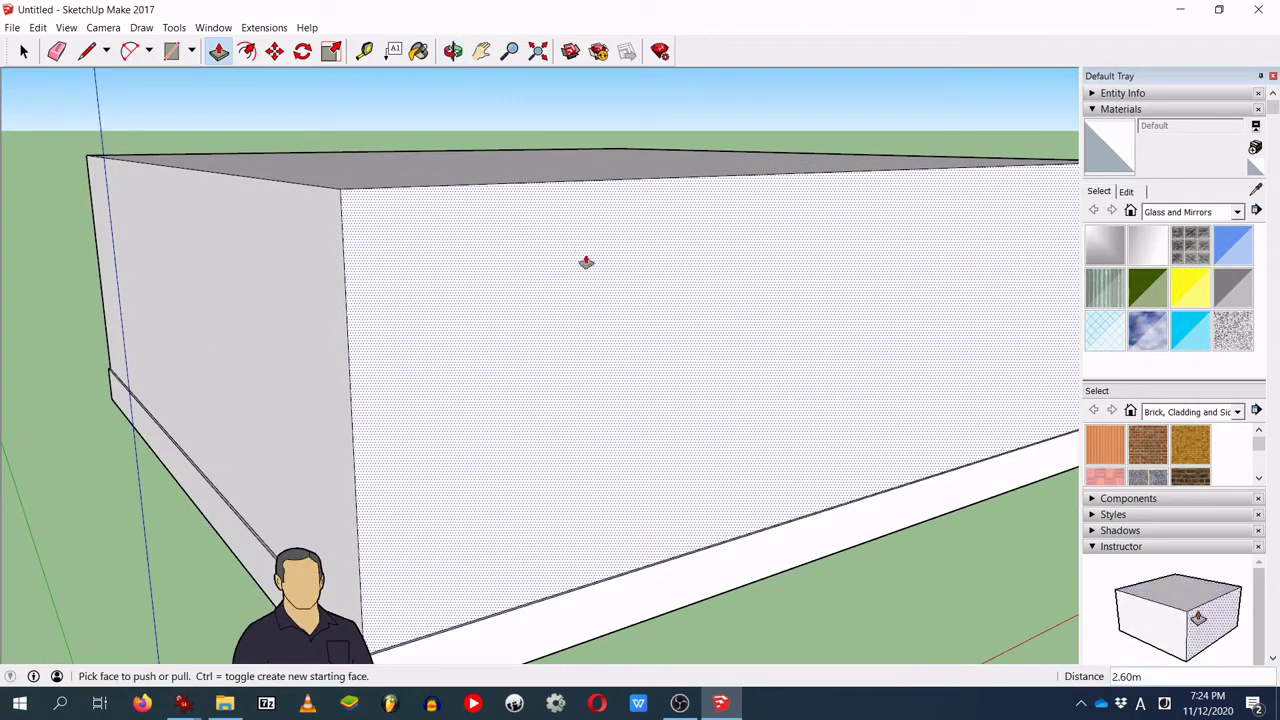
pyautogui.moveTo(606, 289); pyautogui.dragTo(533, 327, button='middle')
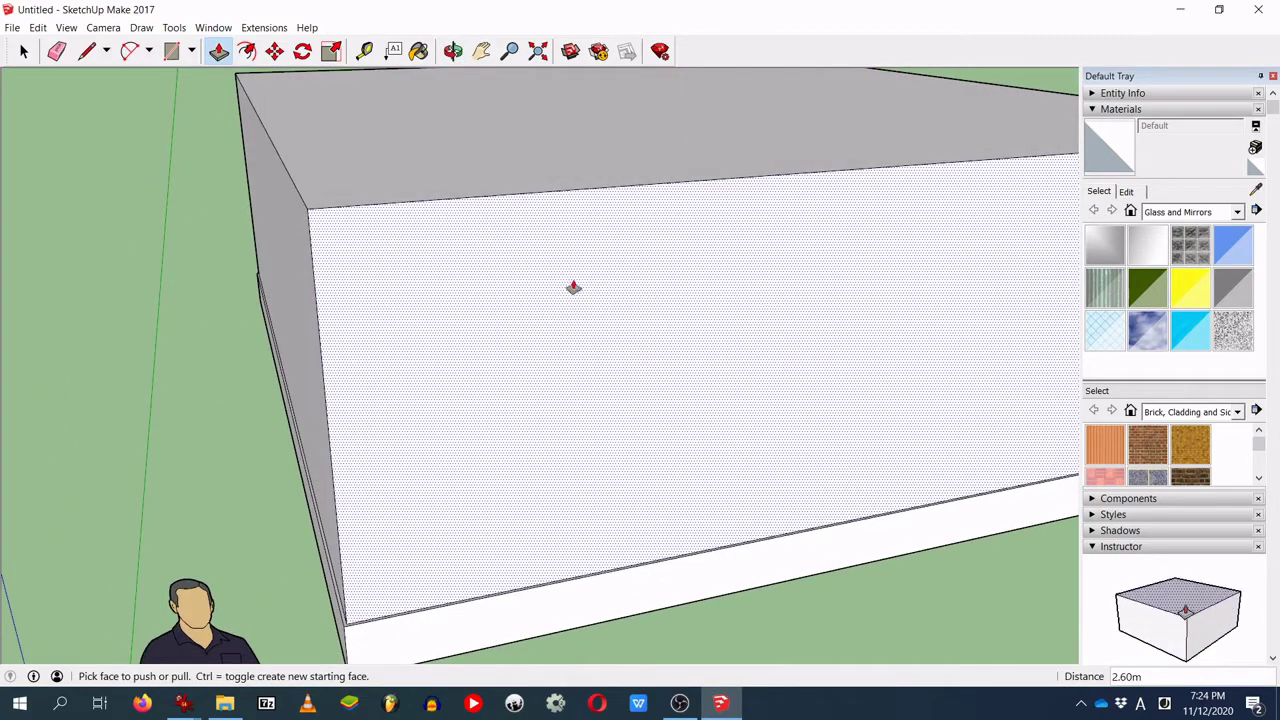
pyautogui.moveTo(534, 251); pyautogui.dragTo(301, 303, button='middle')
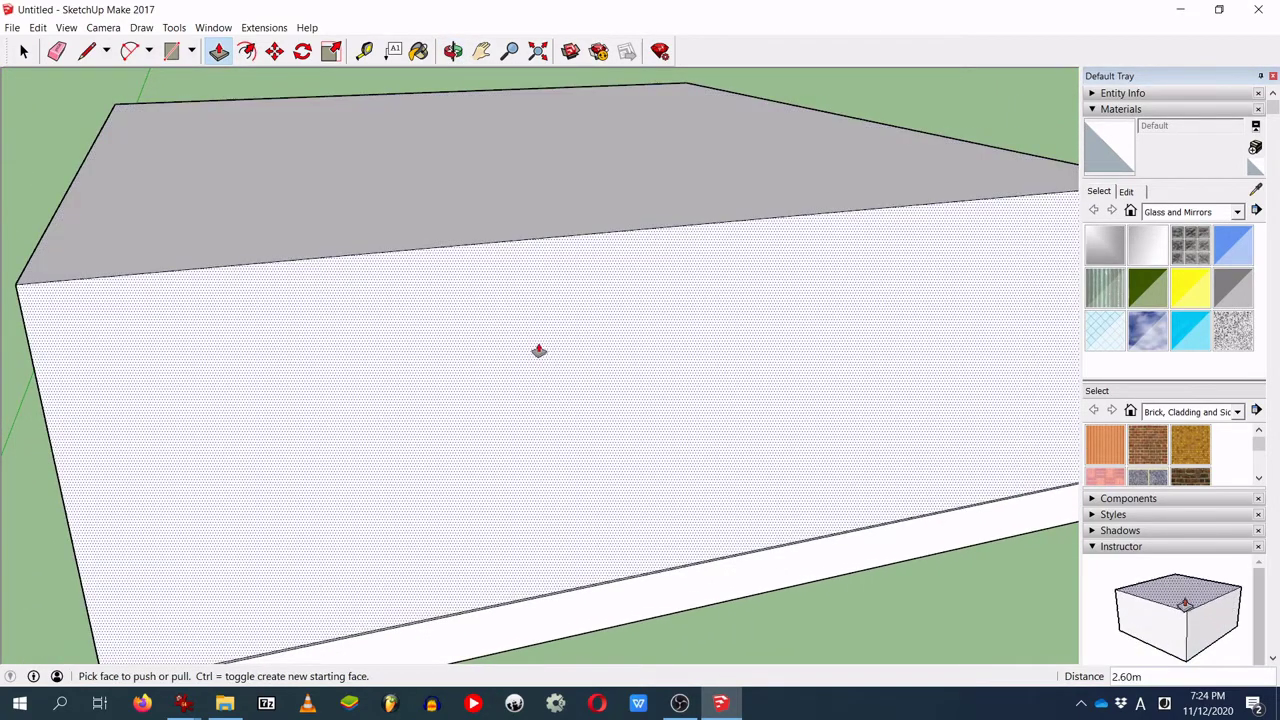
pyautogui.moveTo(537, 349); pyautogui.dragTo(646, 486, button='middle')
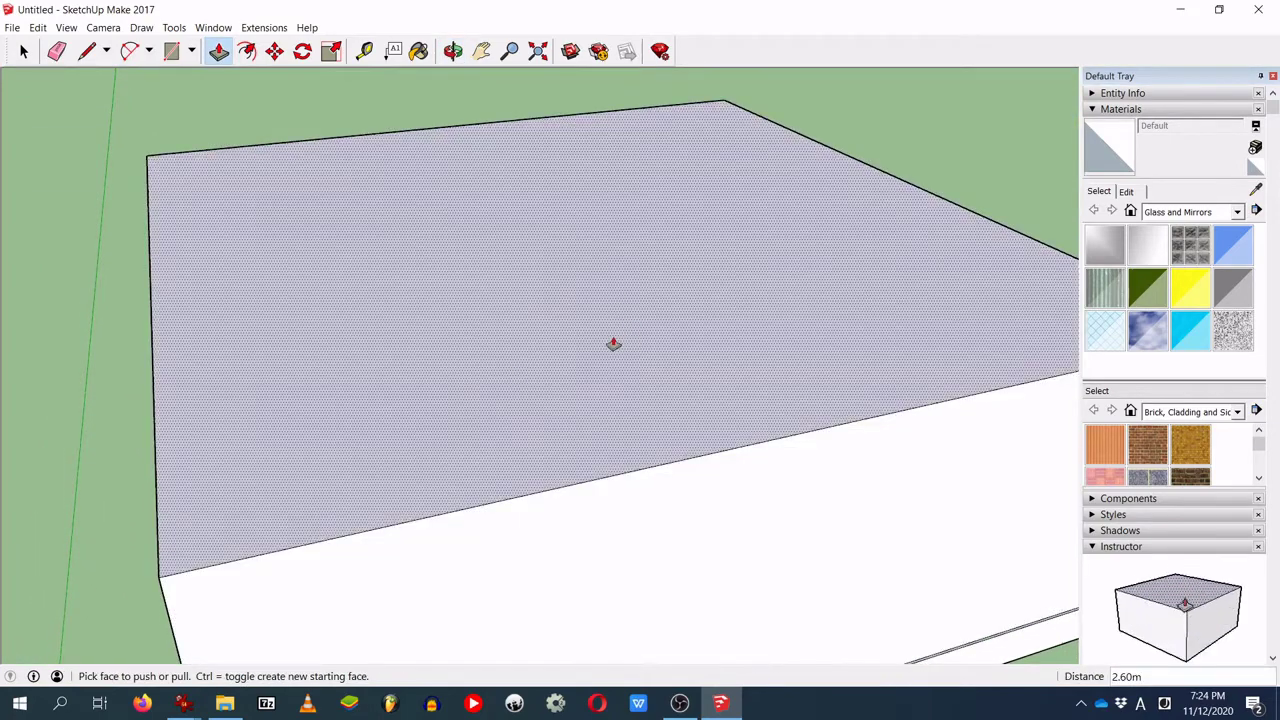
pyautogui.moveTo(500, 229); pyautogui.dragTo(616, 537, button='middle')
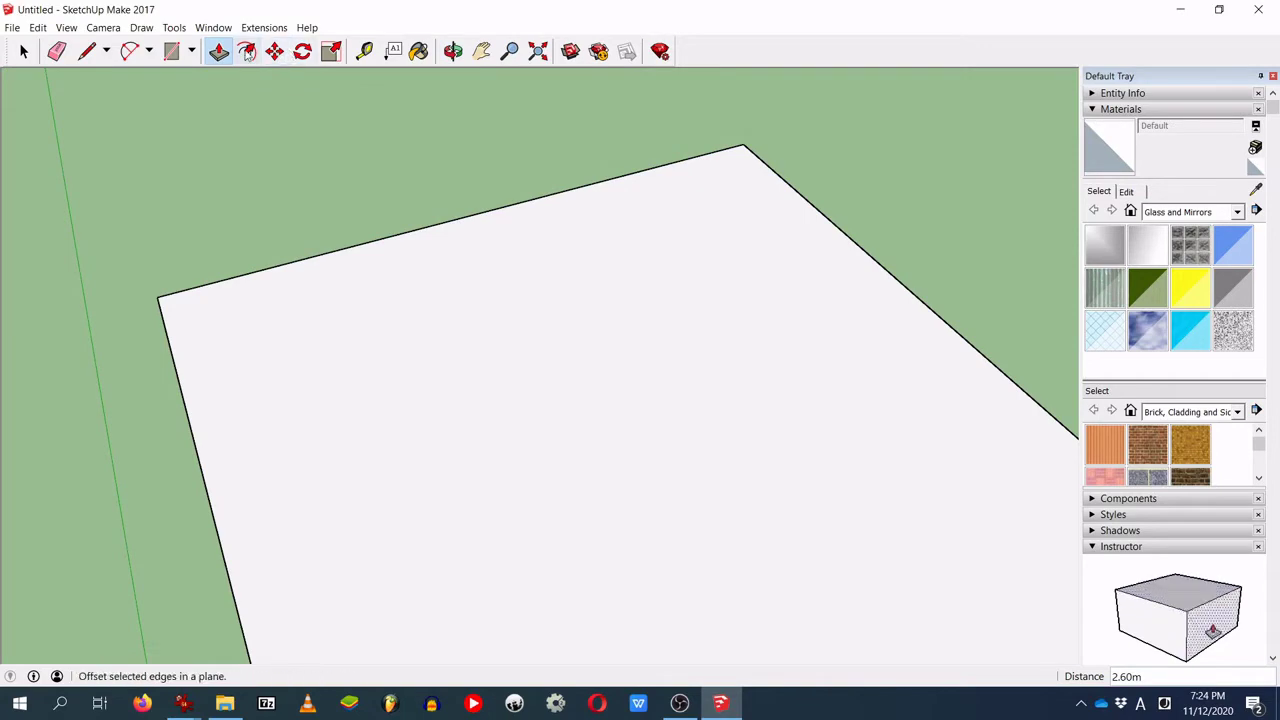
pyautogui.click(247, 52)
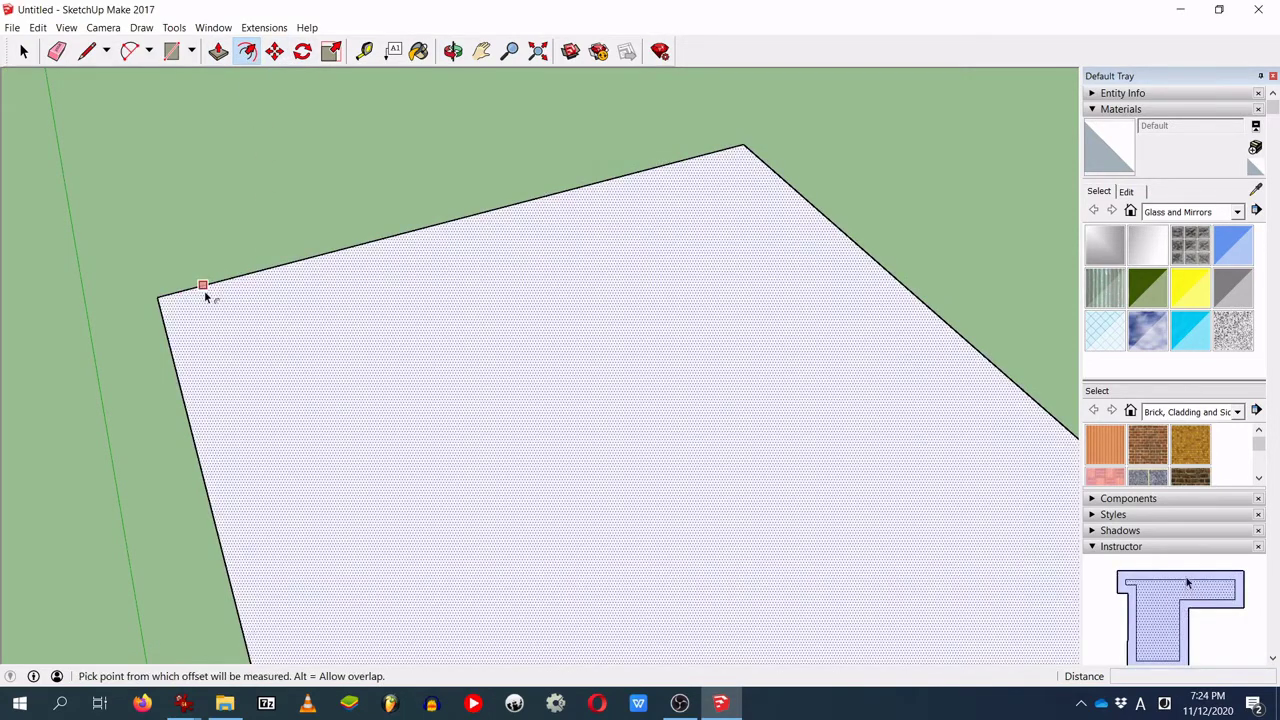
pyautogui.click(202, 286)
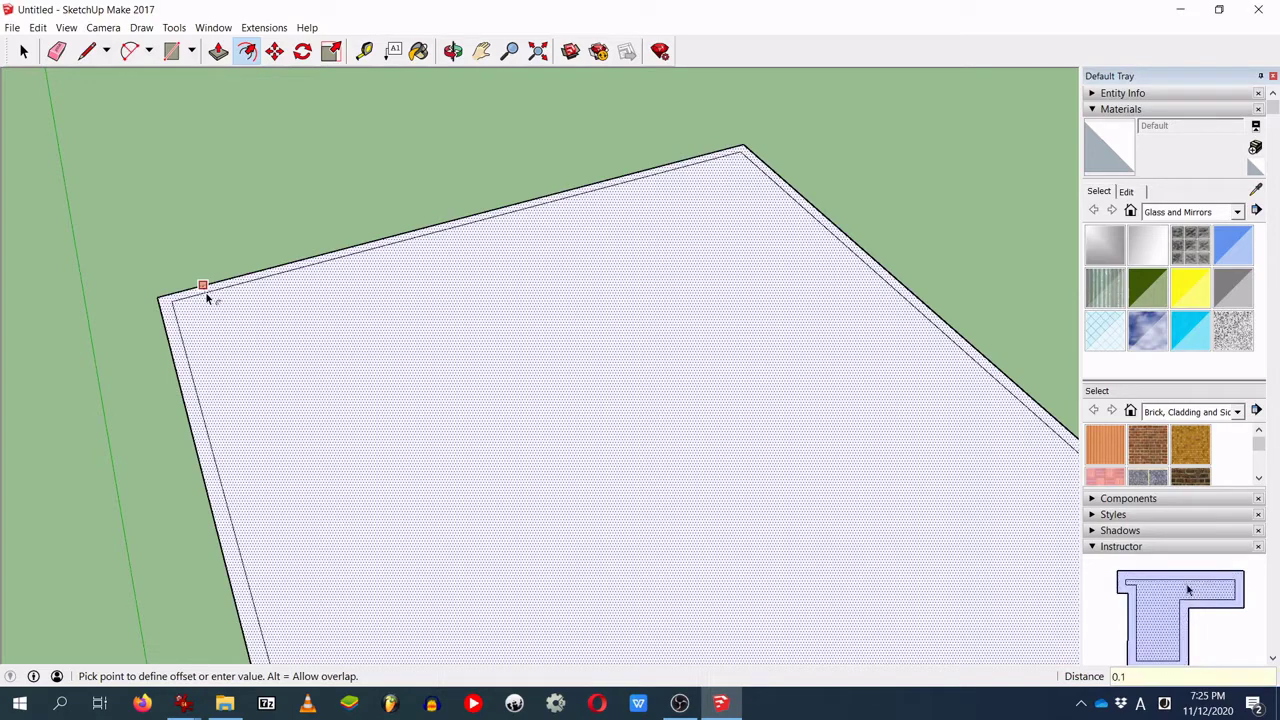
pyautogui.write('0.1')
pyautogui.press('Return')
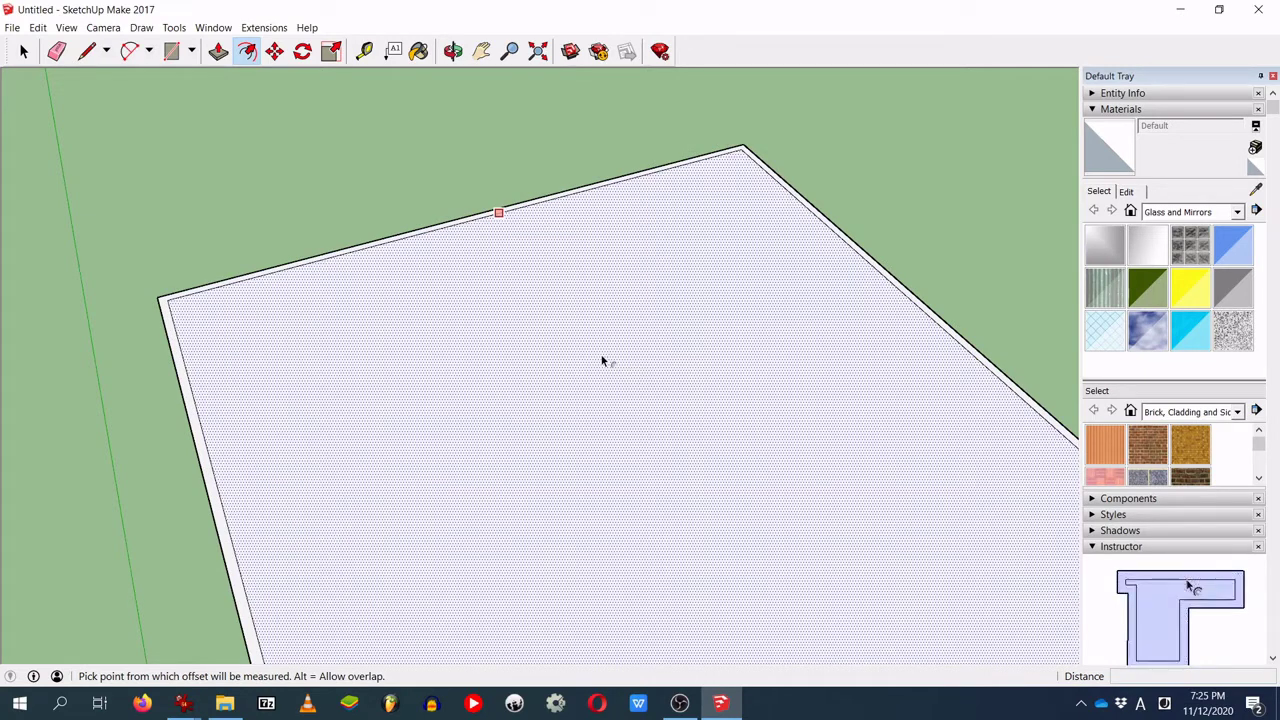
# Step: Push the inner top face down 2.99 m to hollow out the block within its walls
pyautogui.moveTo(720, 440); pyautogui.dragTo(609, 277, button='middle')
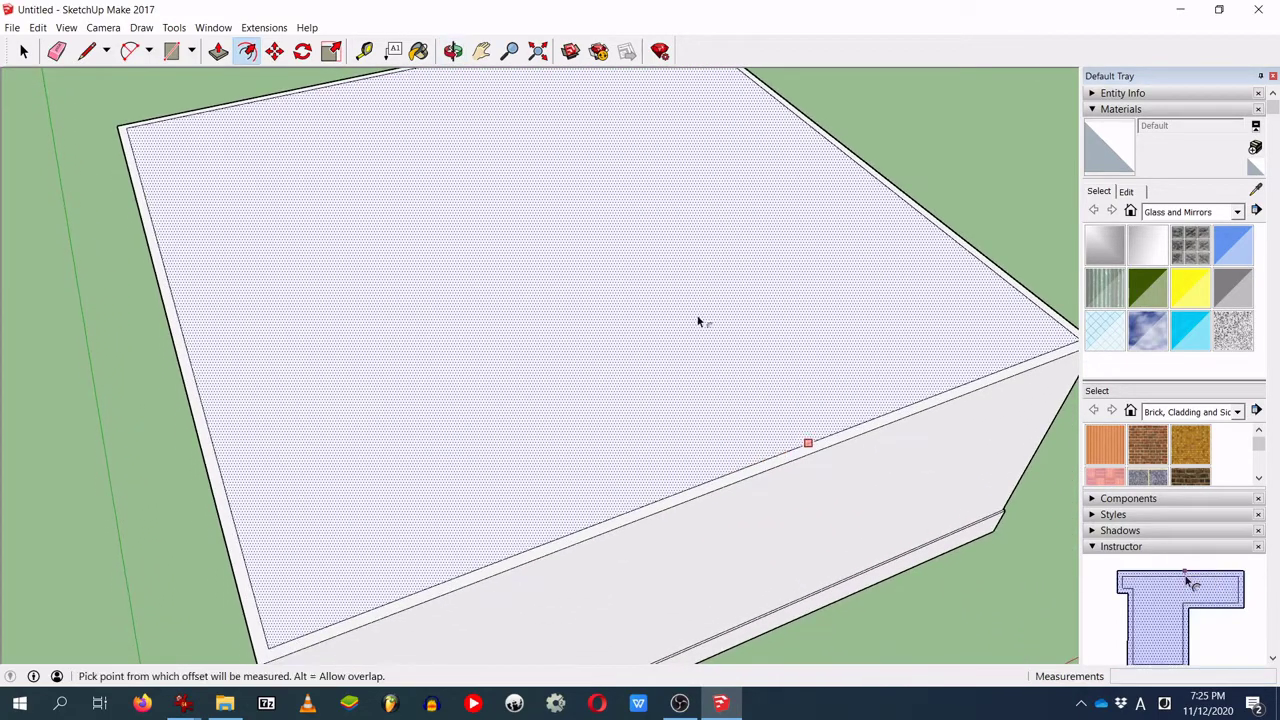
pyautogui.moveTo(543, 200); pyautogui.dragTo(466, 231, button='middle')
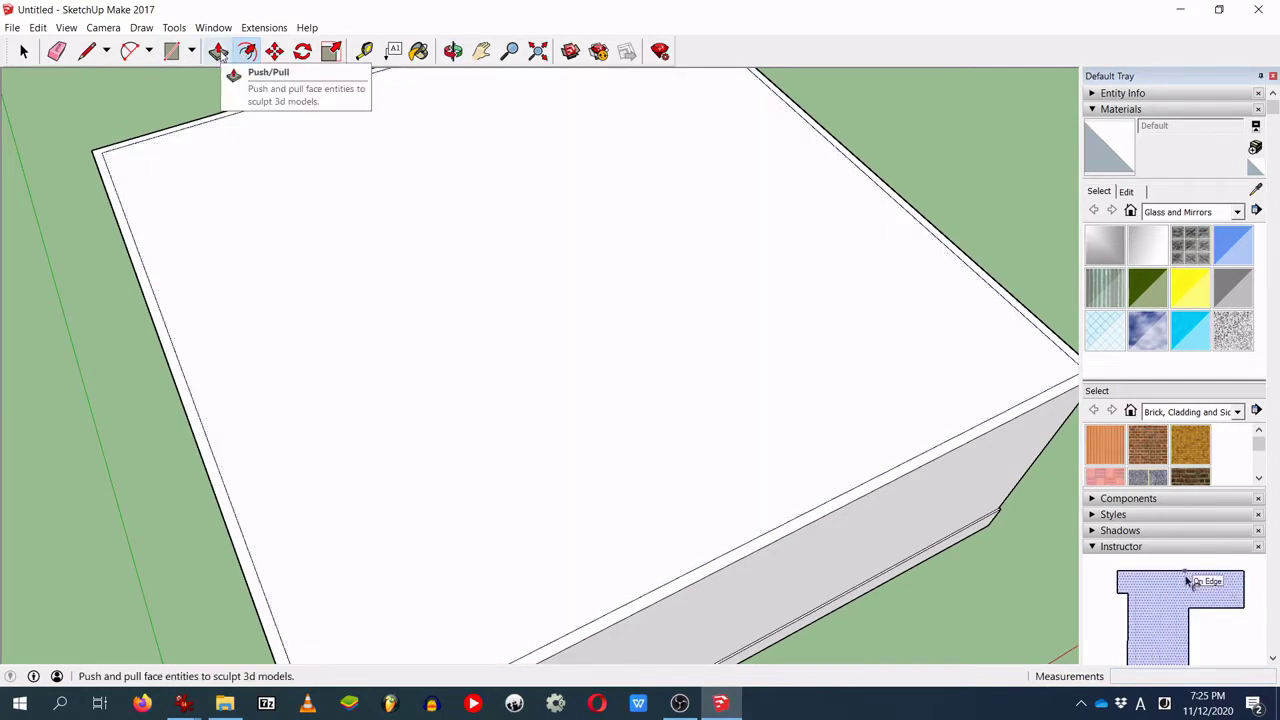
pyautogui.click(219, 52)
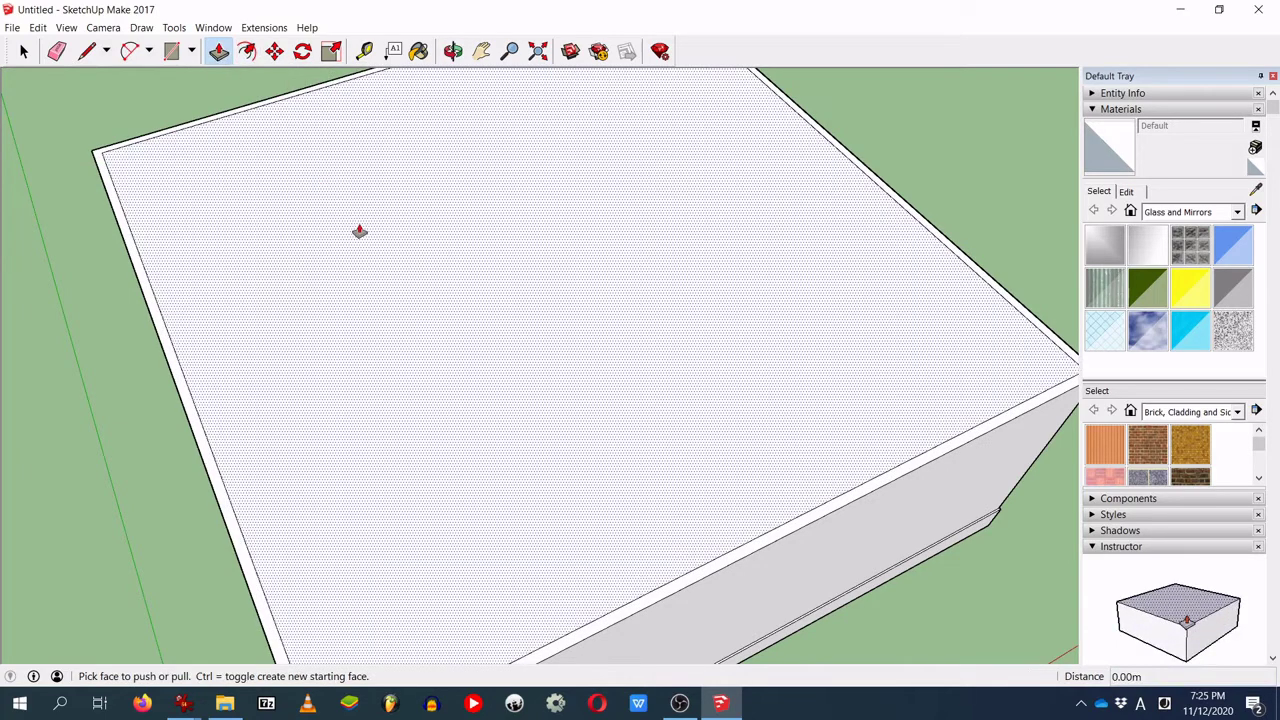
pyautogui.click(359, 231)
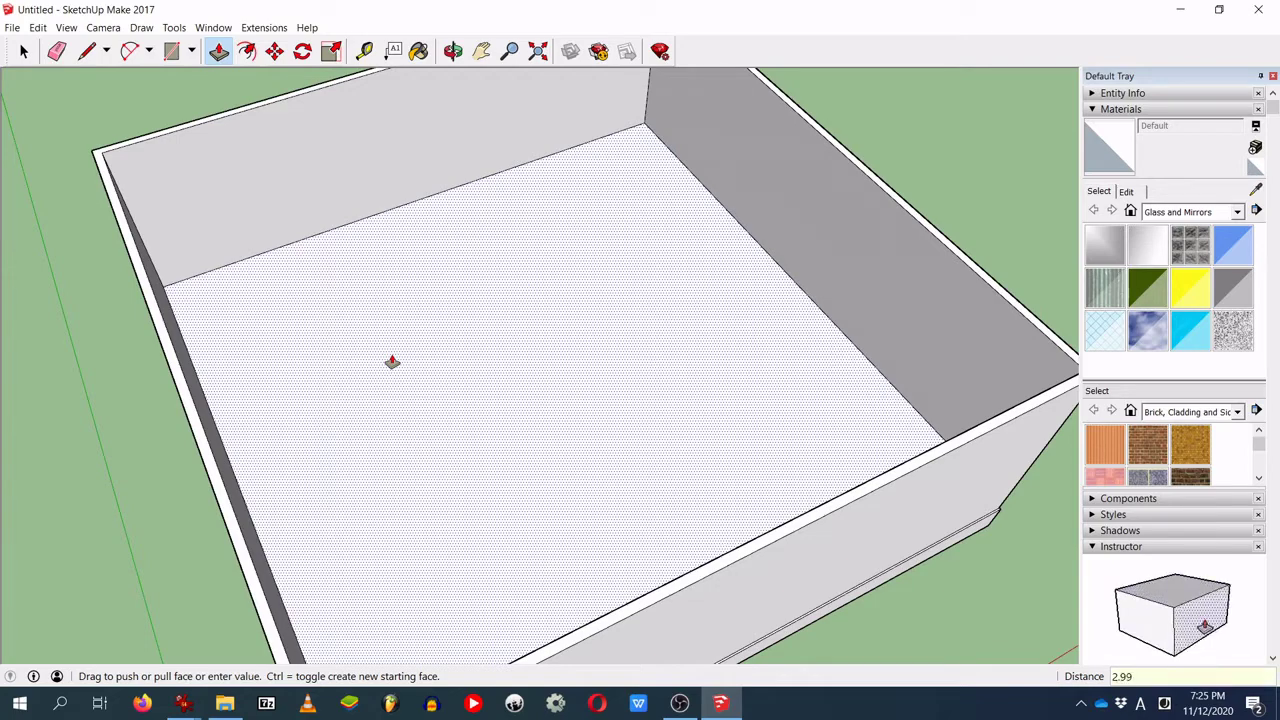
pyautogui.press('Return')
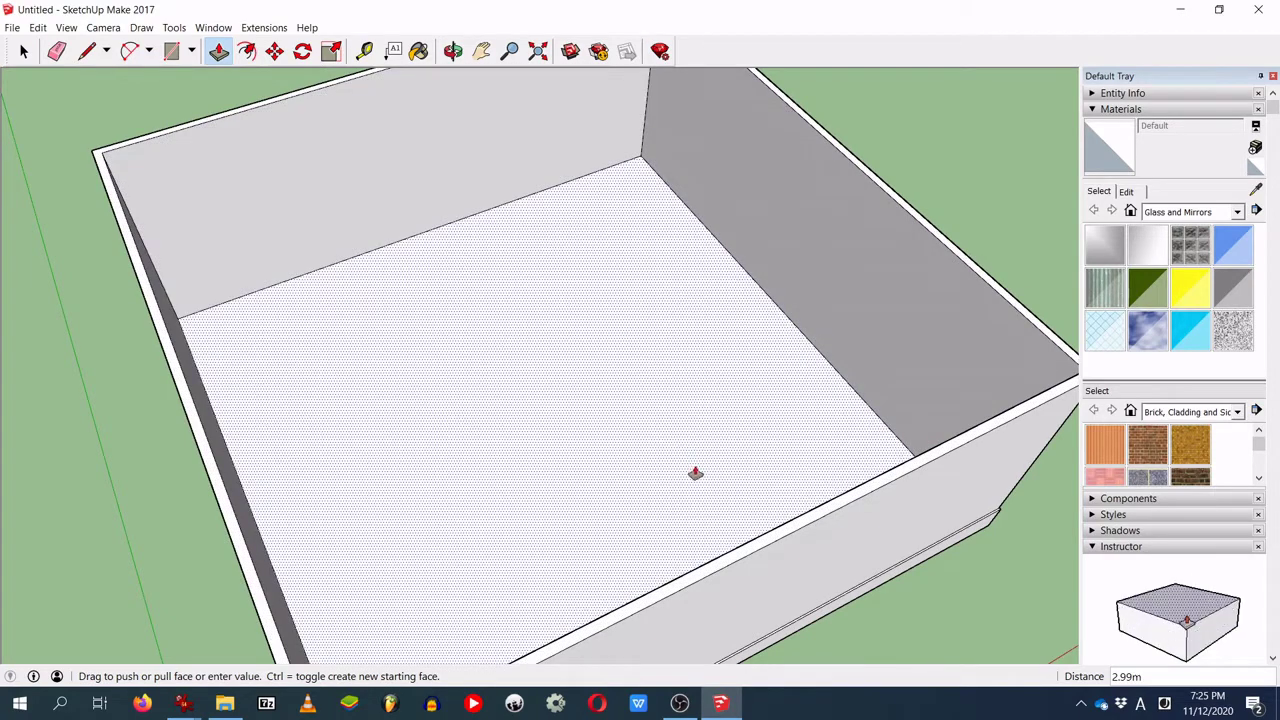
# Step: Draw a 1.5 m vertical line upward along the blue axis from the midpoint of the front wall's top edge
pyautogui.moveTo(791, 567); pyautogui.dragTo(693, 360, button='middle')
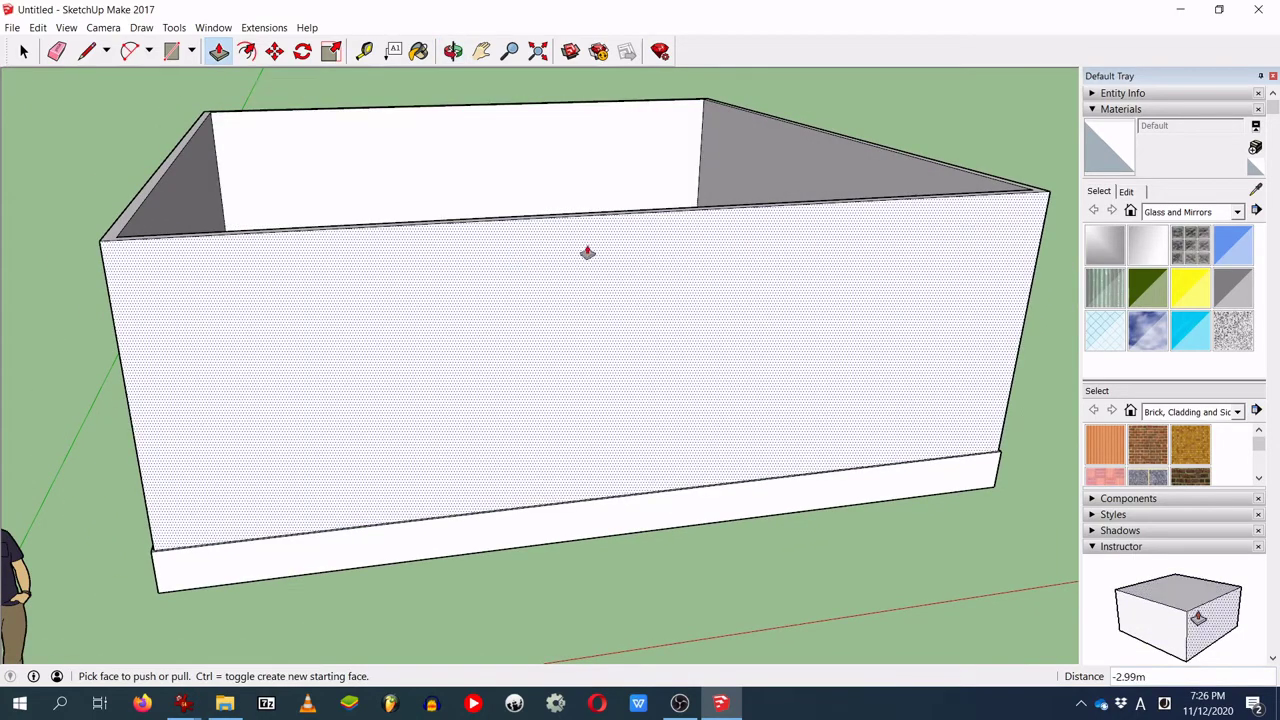
pyautogui.moveTo(628, 273); pyautogui.dragTo(566, 306, button='middle')
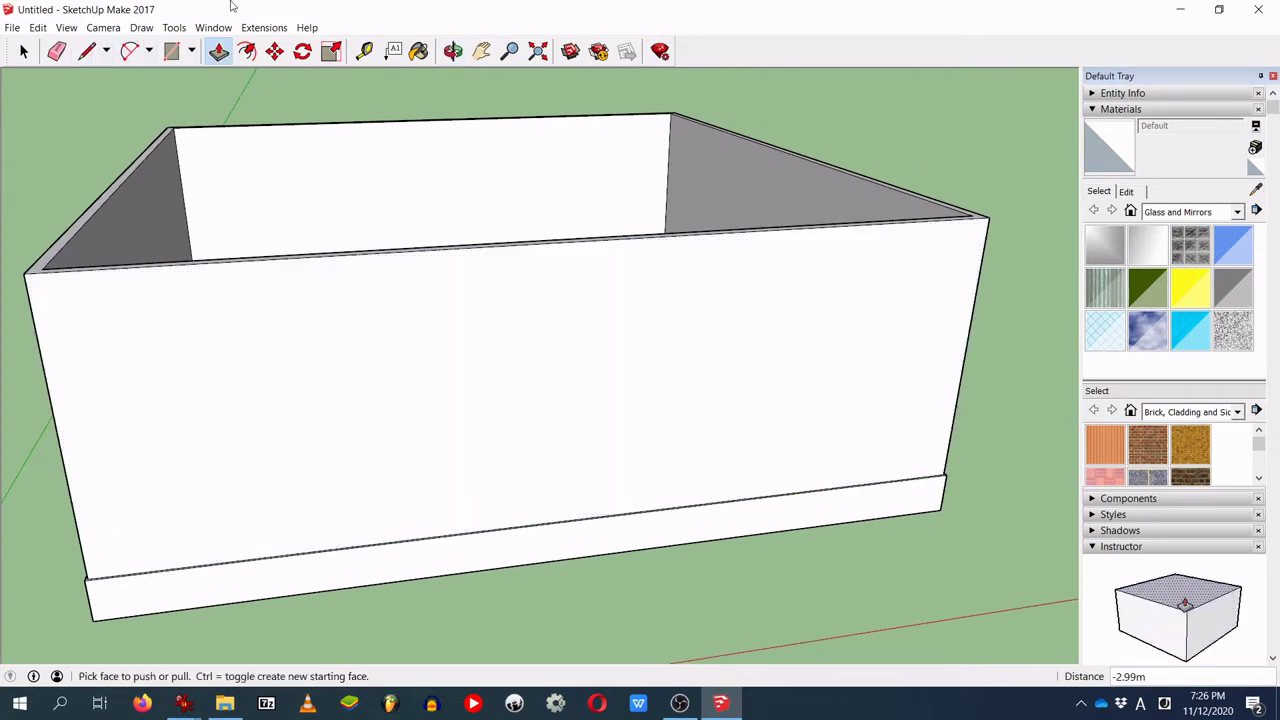
pyautogui.click(87, 55)
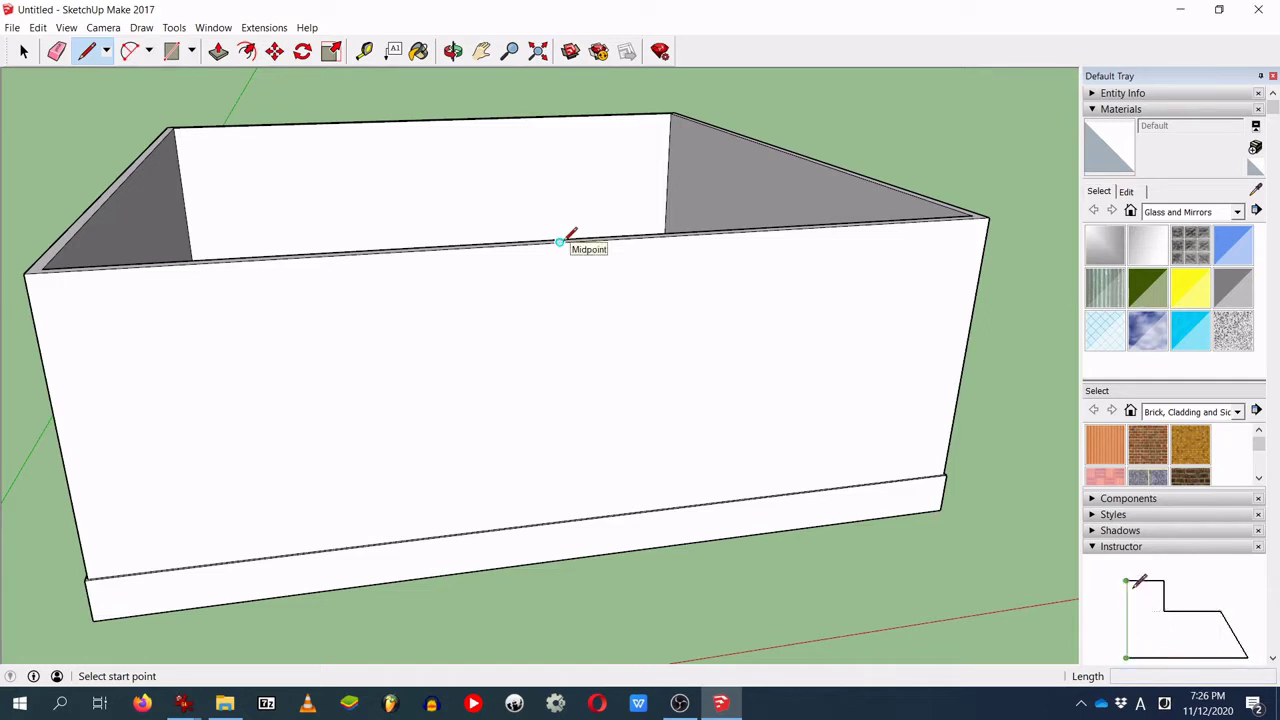
pyautogui.moveTo(560, 241); pyautogui.dragTo(563, 203, button='middle')
pyautogui.click(560, 225)
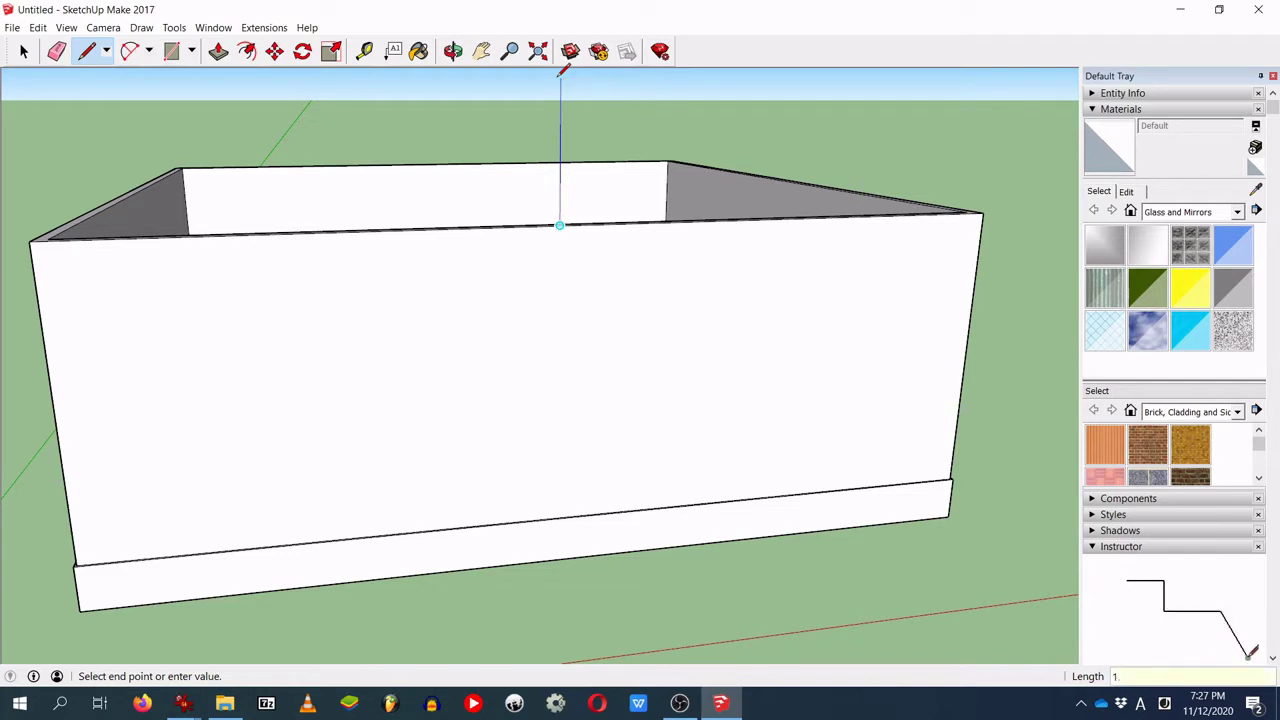
pyautogui.press('Return')
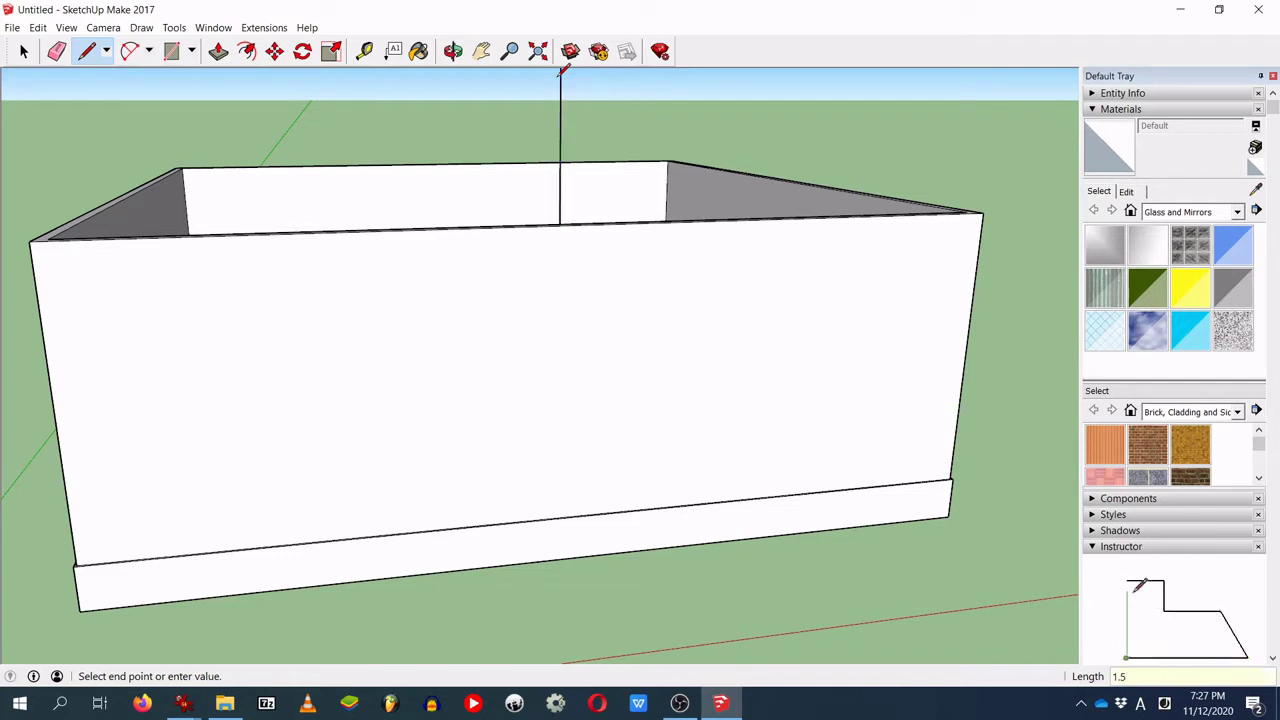
# Step: Draw sloping lines from the vertical line's top to both upper corners of the front wall, closing the gable
pyautogui.scroll(-5, 622, 165)
pyautogui.press('o')
pyautogui.moveTo(724, 134); pyautogui.dragTo(240, 263)
pyautogui.press('l')
pyautogui.click(444, 164)
pyautogui.moveTo(428, 161); pyautogui.dragTo(794, 200, button='middle')
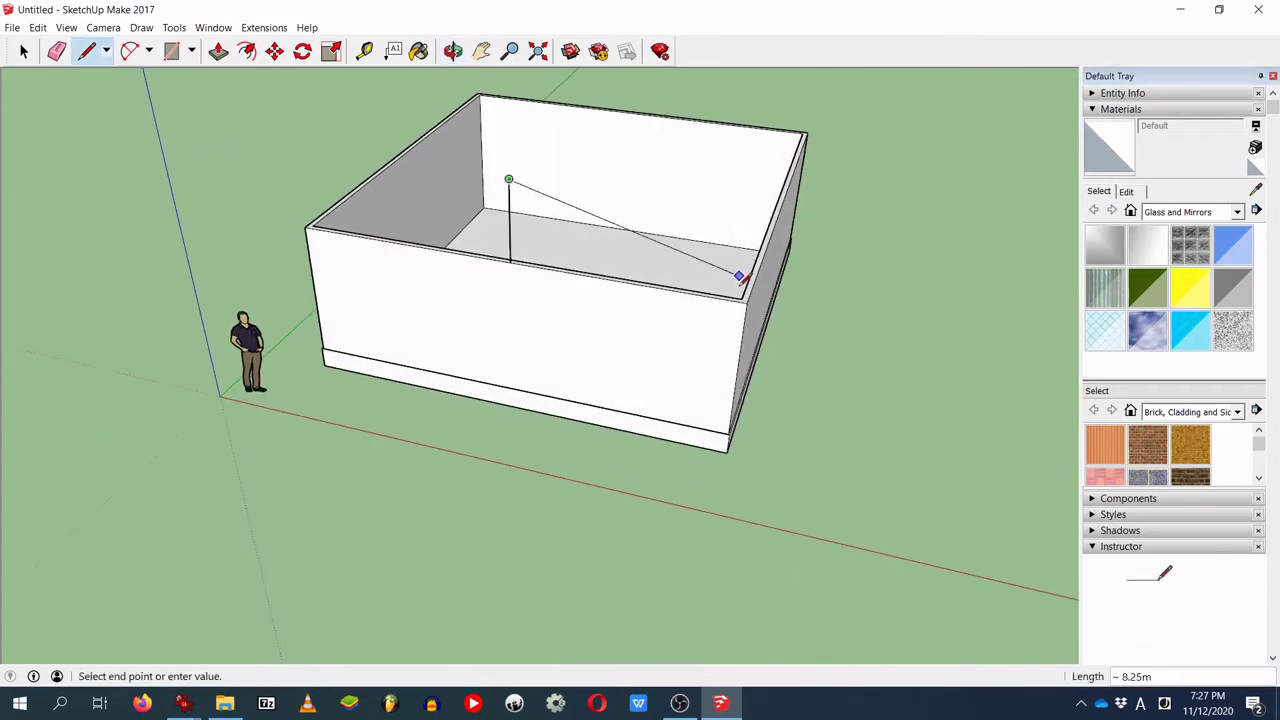
pyautogui.click(748, 300)
pyautogui.click(511, 181)
pyautogui.click(305, 227)
pyautogui.moveTo(620, 300); pyautogui.dragTo(658, 246, button='middle')
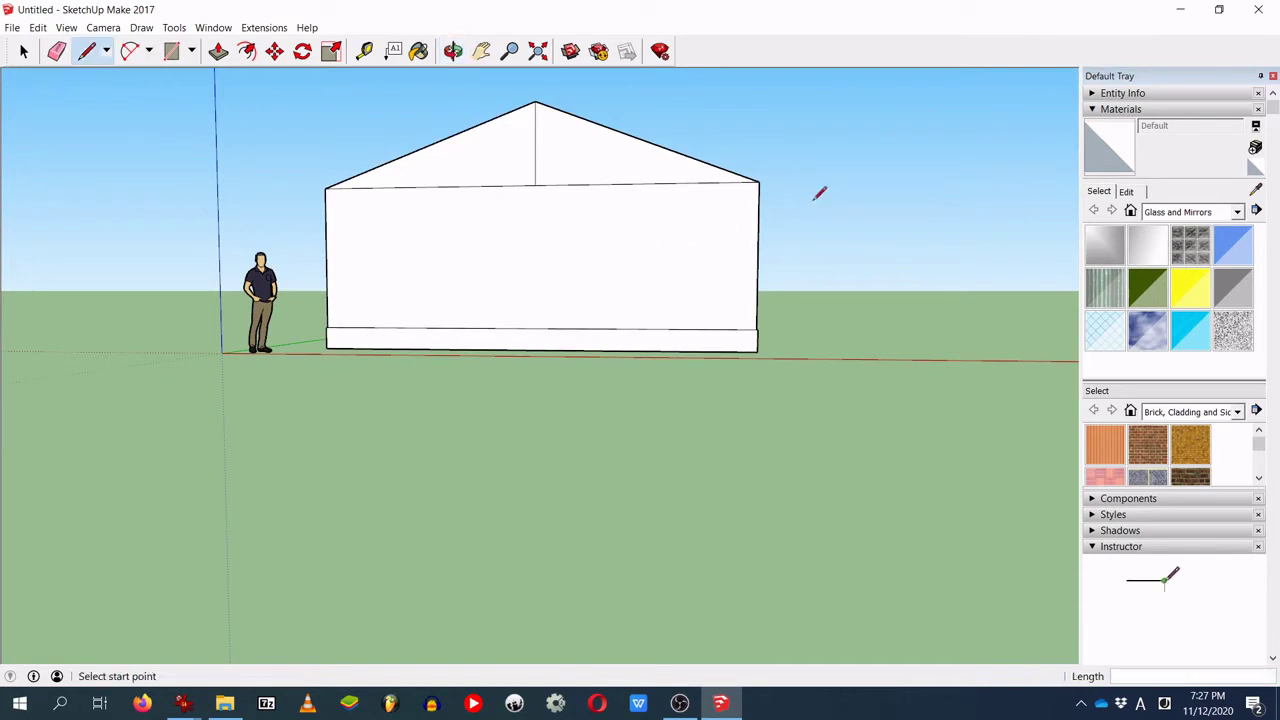
# Step: Draw a vertical line up the blue axis from the midpoint of the rear wall's top edge, matching the front gable's height
pyautogui.moveTo(818, 177); pyautogui.dragTo(437, 346, button='middle')
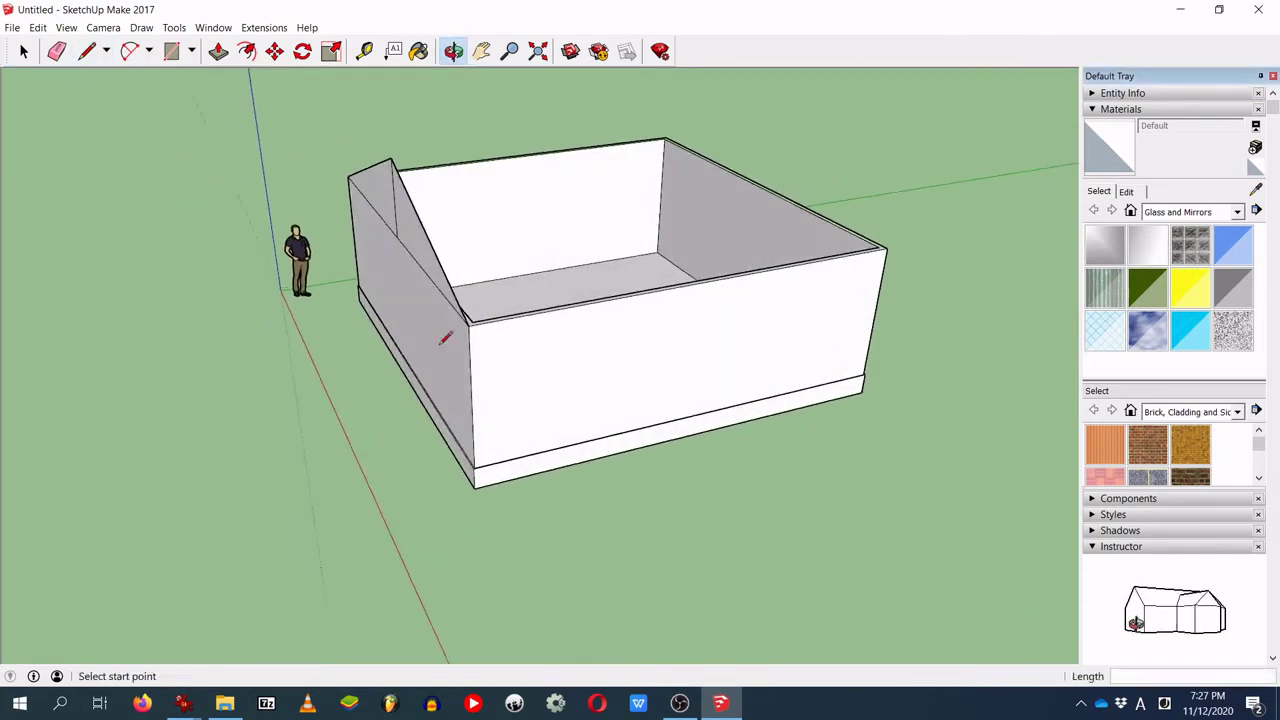
pyautogui.moveTo(814, 209); pyautogui.dragTo(360, 268, button='middle')
pyautogui.moveTo(846, 303); pyautogui.dragTo(641, 336, button='middle')
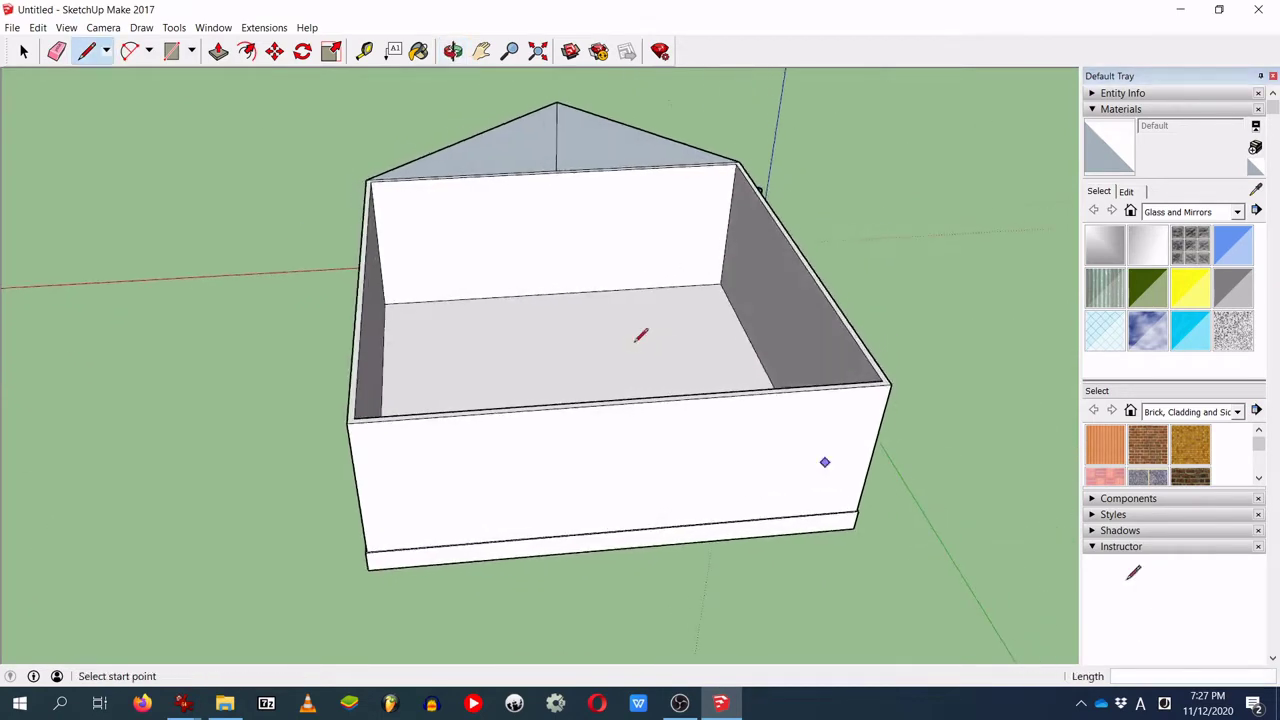
pyautogui.click(626, 402)
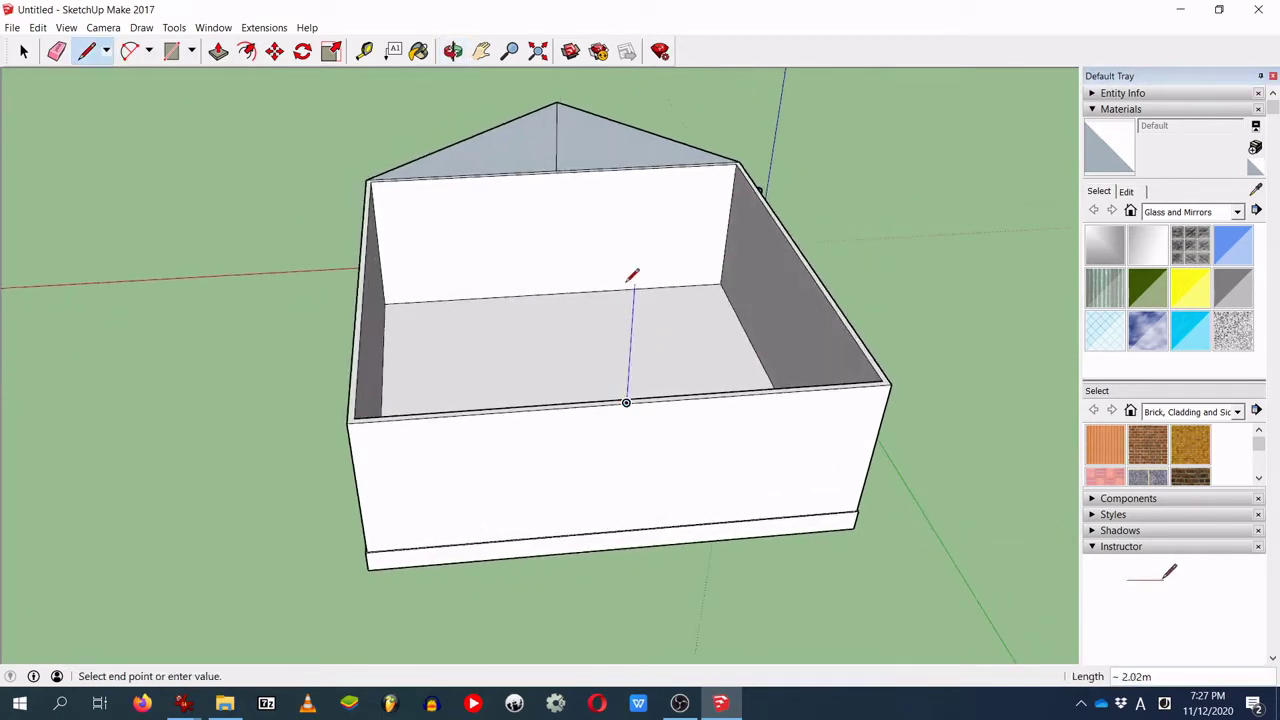
pyautogui.write('1.4')
pyautogui.press('Return')
# Step: Complete the rear gable with sloping lines to both wall corners, and connect the two gable peaks with a ridge line
pyautogui.click(891, 383)
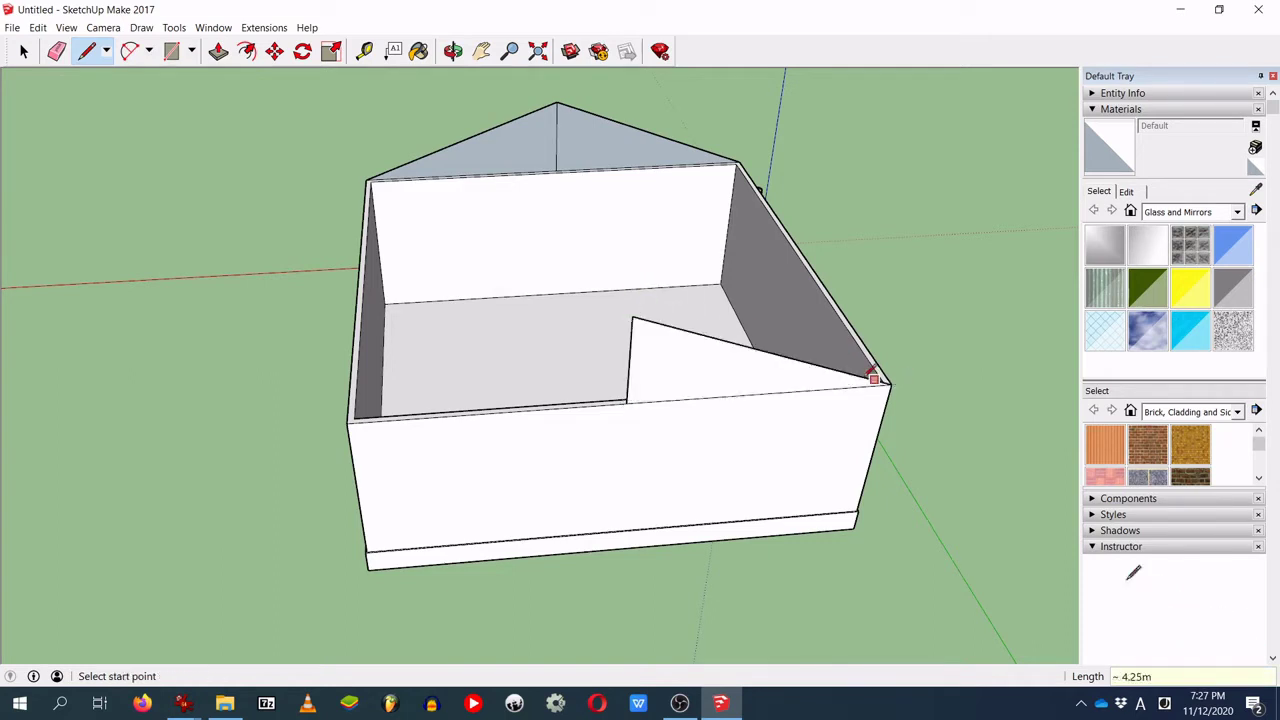
pyautogui.click(632, 316)
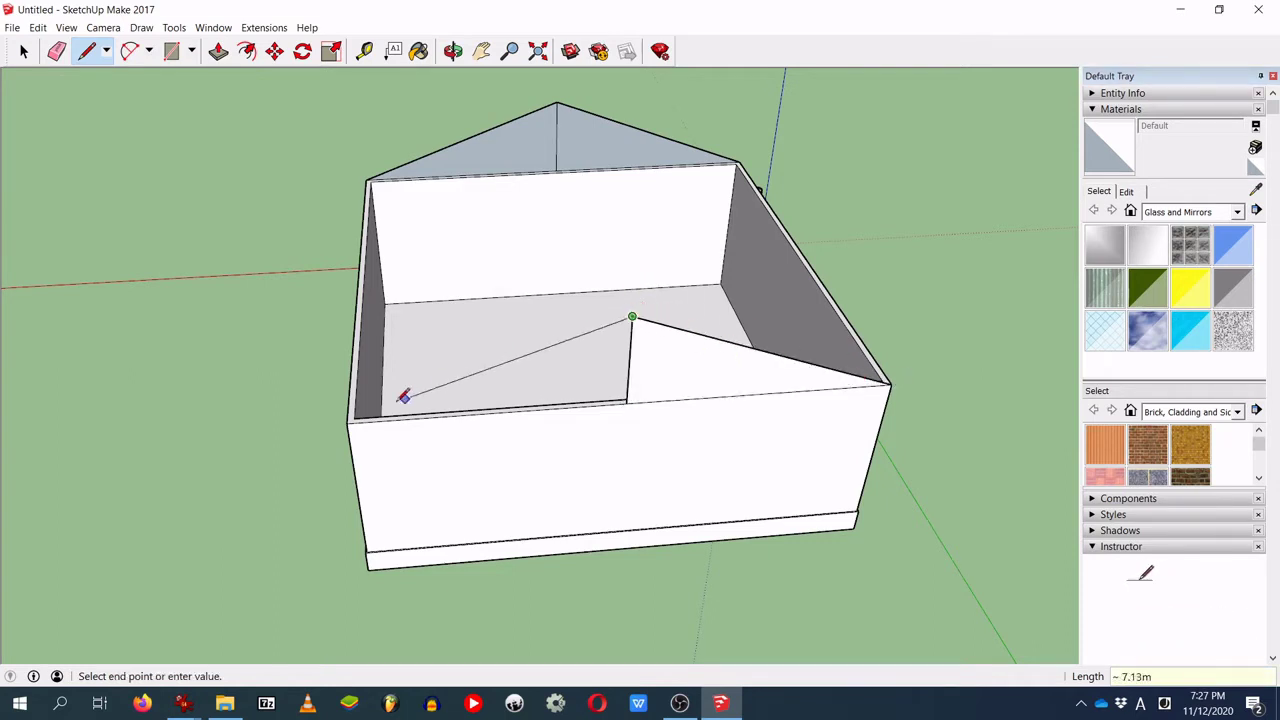
pyautogui.click(349, 420)
pyautogui.click(631, 316)
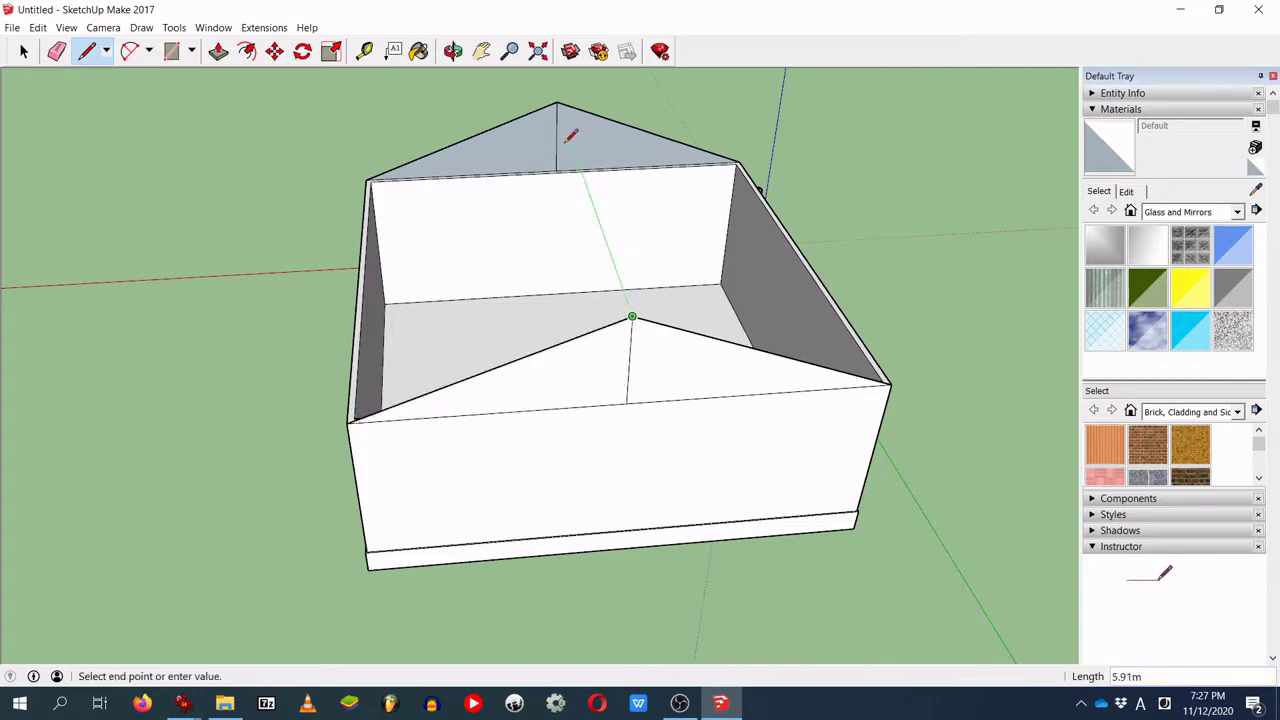
pyautogui.click(557, 101)
# Step: Examine the enclosed roof and the gable ends from several sides
pyautogui.moveTo(505, 307)
pyautogui.mouseDown(button='middle')
pyautogui.moveTo(877, 360)
pyautogui.moveTo(474, 314)
pyautogui.moveTo(789, 309)
pyautogui.moveTo(505, 322)
pyautogui.mouseUp(button='middle')
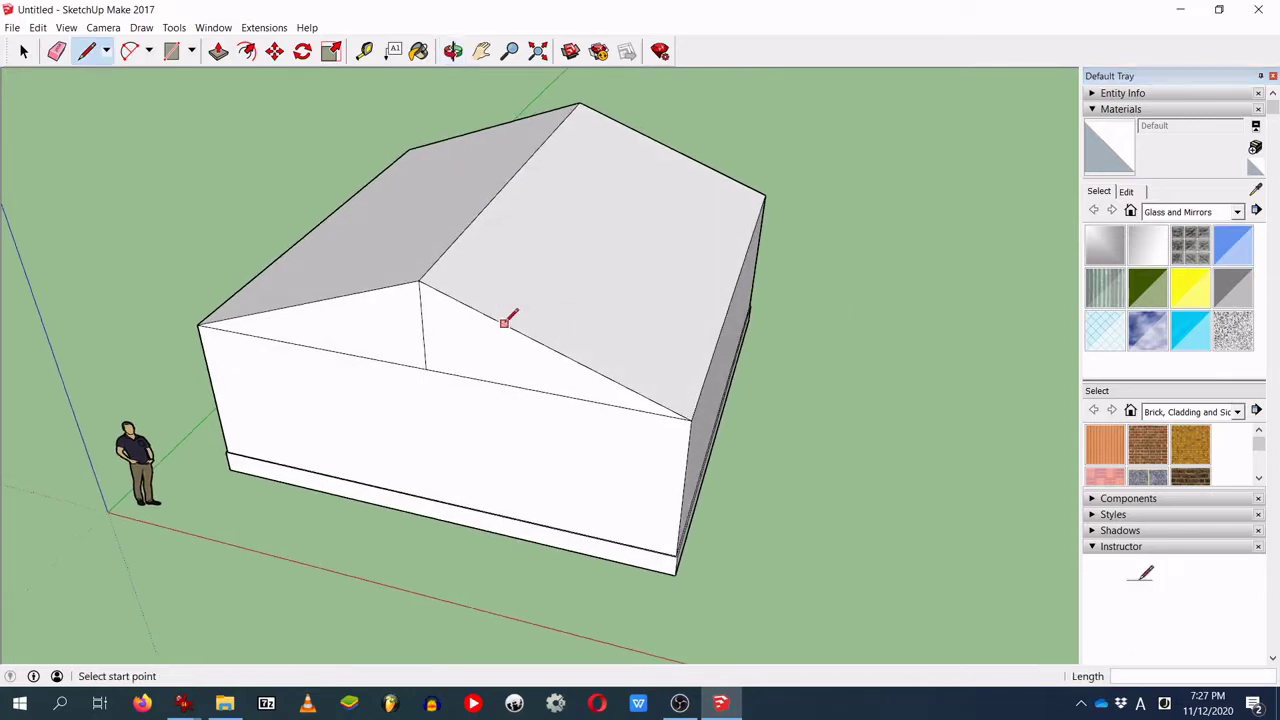
pyautogui.moveTo(603, 374); pyautogui.dragTo(803, 297, button='middle')
pyautogui.scroll(3, 386, 320)
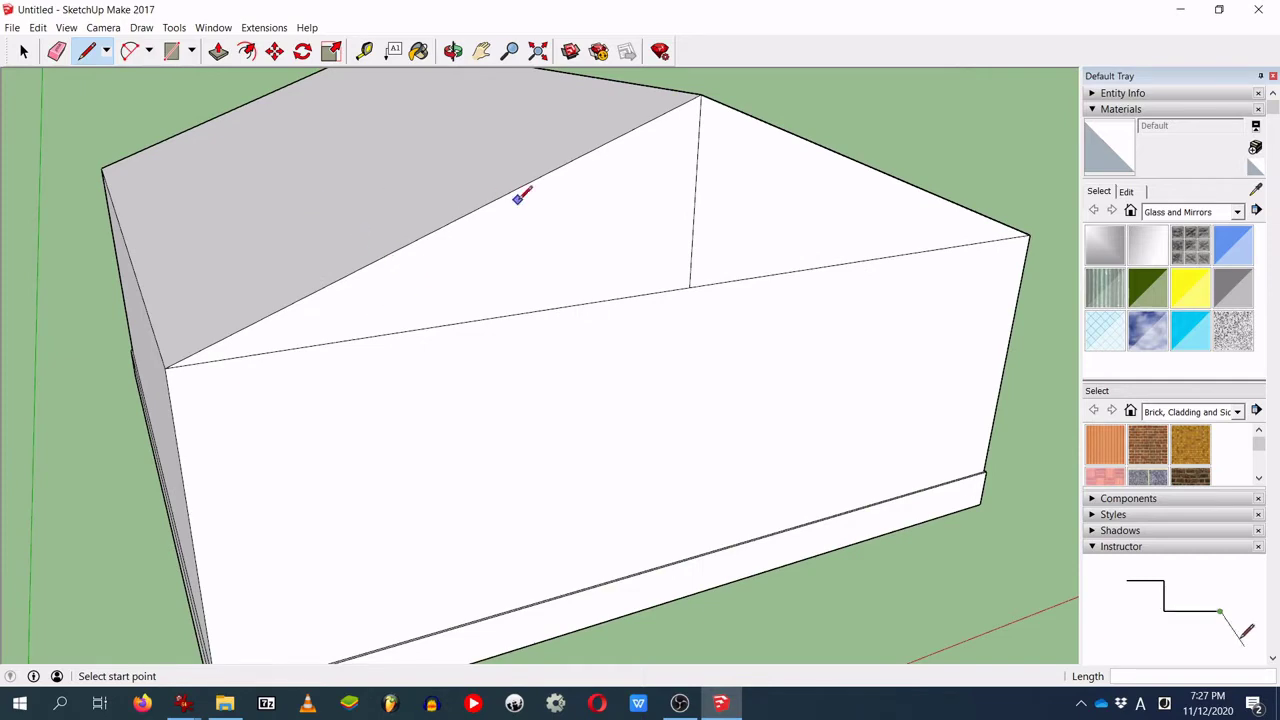
pyautogui.scroll(-1, 410, 238)
pyautogui.moveTo(385, 218); pyautogui.dragTo(690, 143, button='middle')
pyautogui.moveTo(462, 232); pyautogui.dragTo(403, 223, button='middle')
pyautogui.scroll(5, 563, 303)
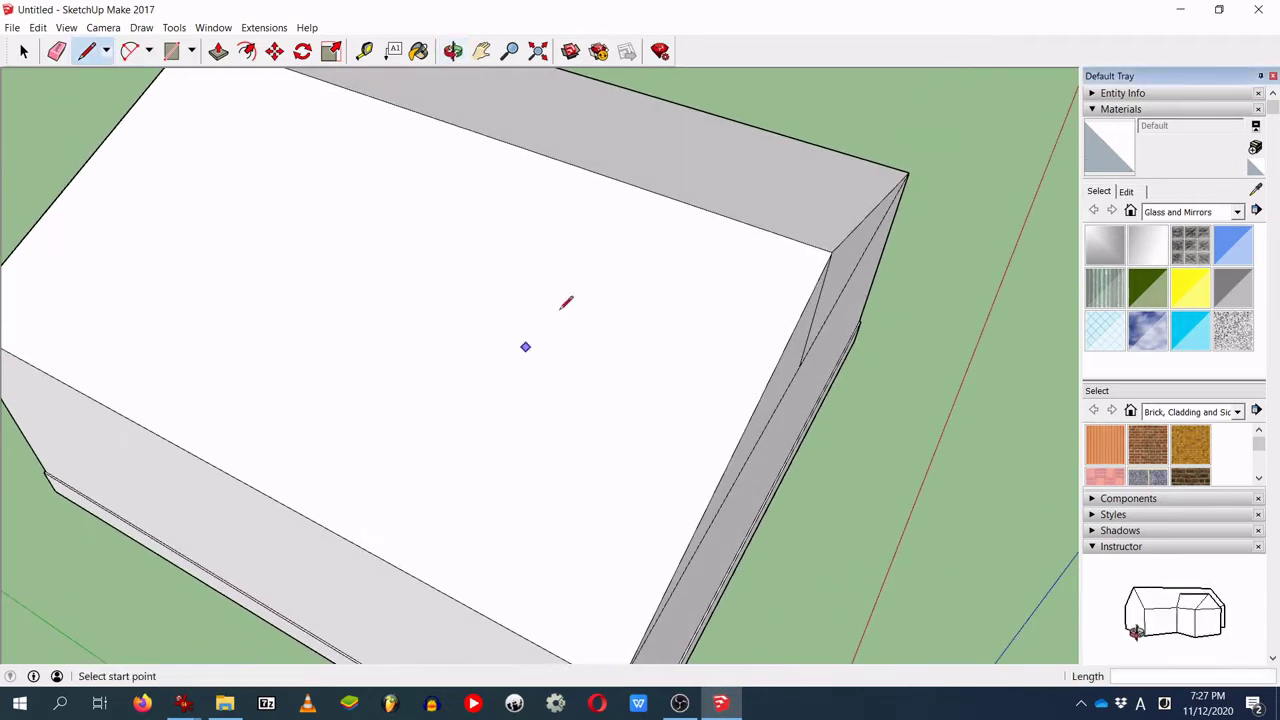
pyautogui.moveTo(766, 349); pyautogui.dragTo(613, 411, button='middle')
pyautogui.moveTo(397, 456); pyautogui.dragTo(340, 427, button='middle')
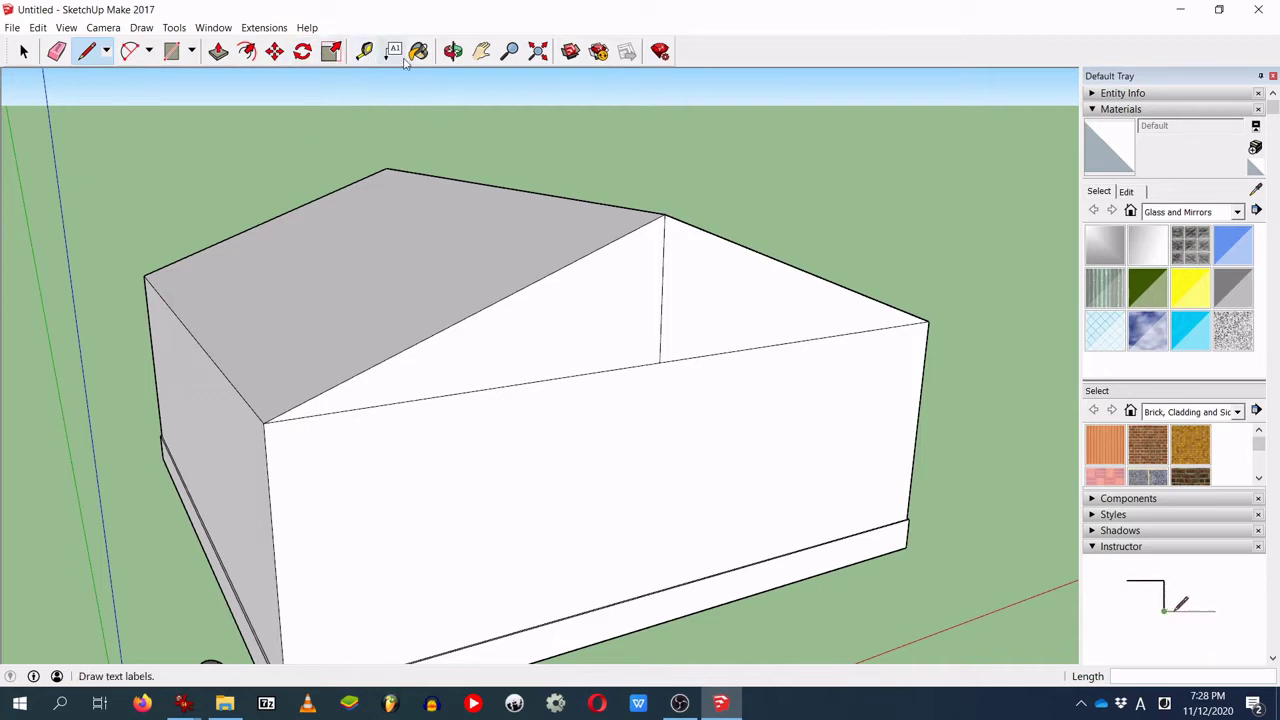
pyautogui.press('o')
pyautogui.moveTo(471, 166); pyautogui.dragTo(526, 209)
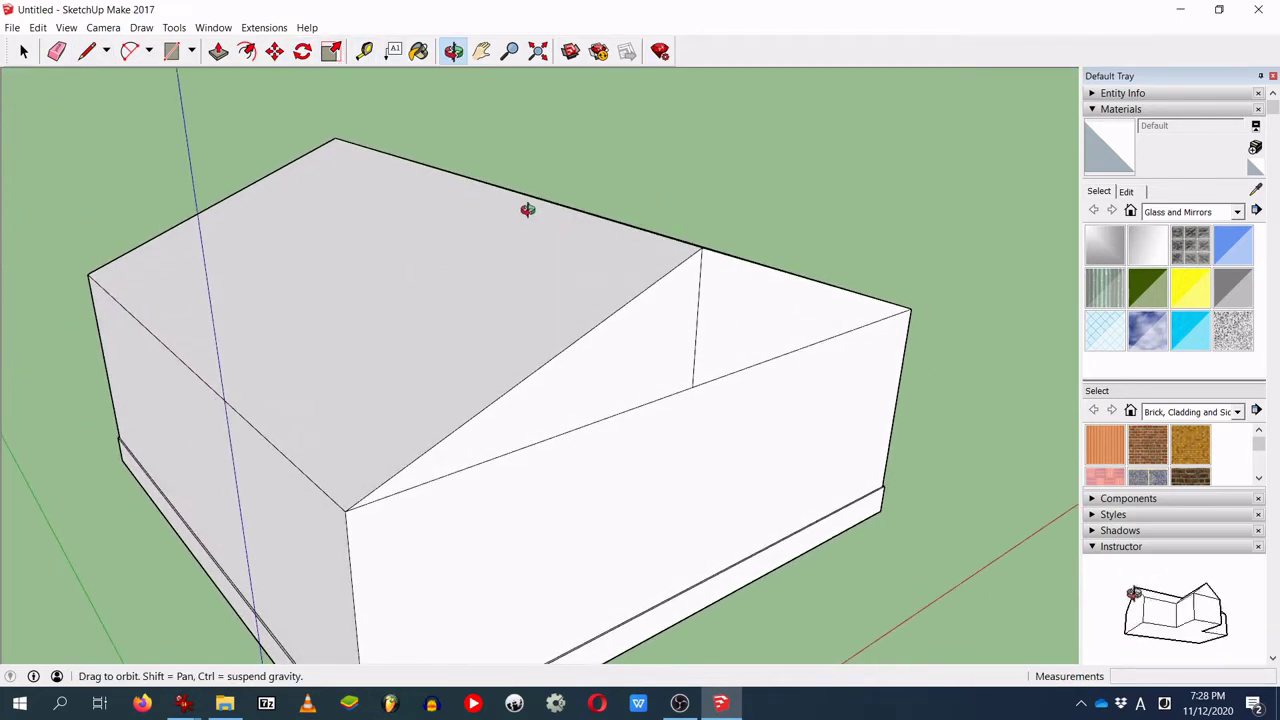
pyautogui.press('l')
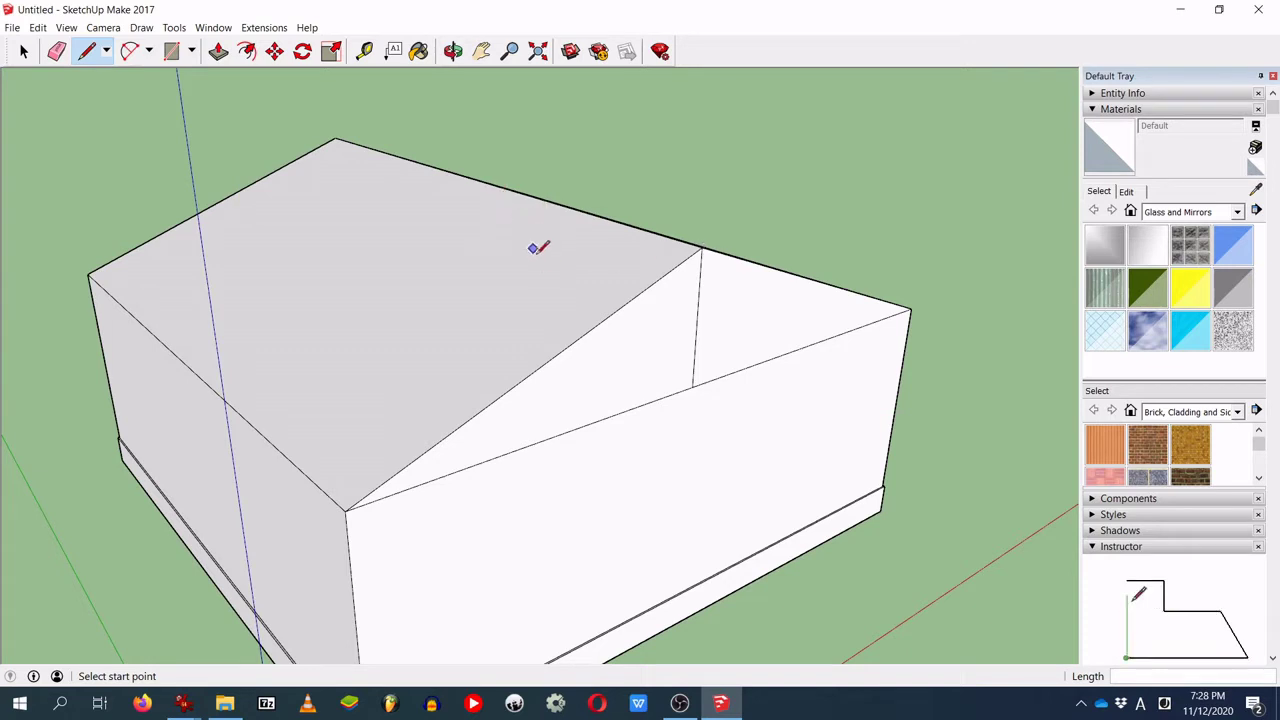
# Step: Thicken both sloping roof faces by 0.02 m with Push/Pull
pyautogui.click(214, 54)
pyautogui.click(524, 281)
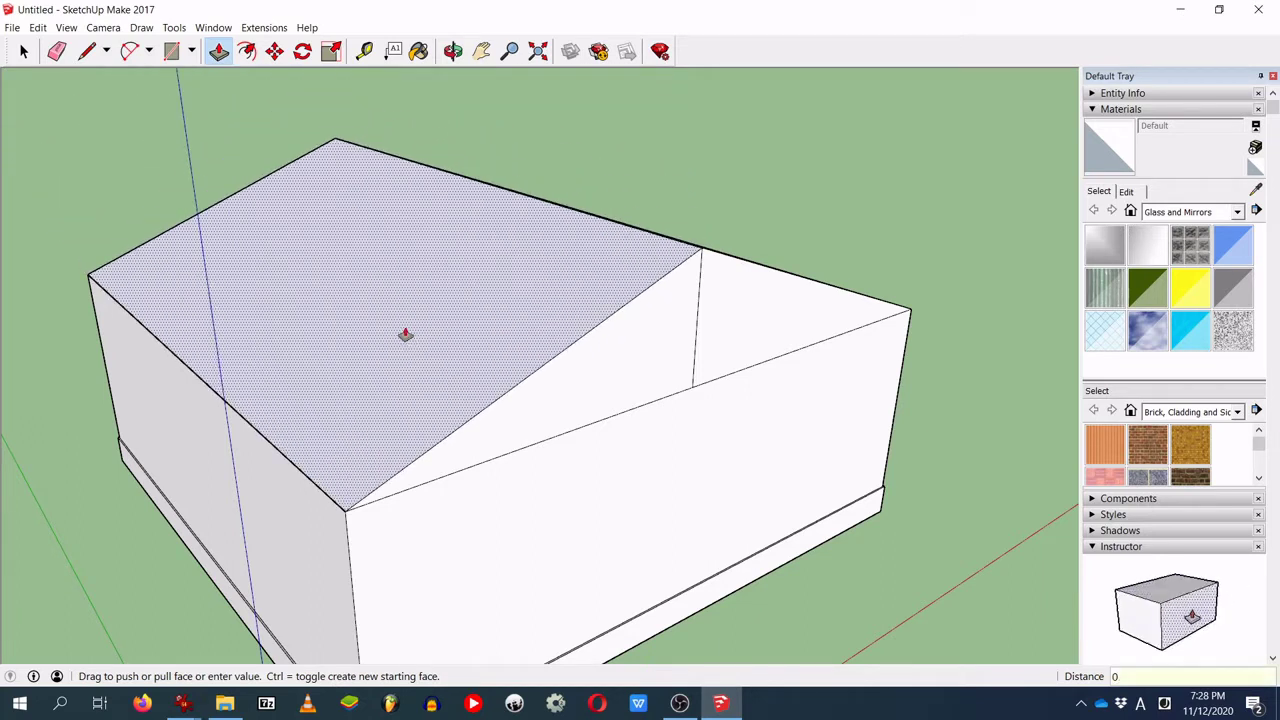
pyautogui.click(405, 335)
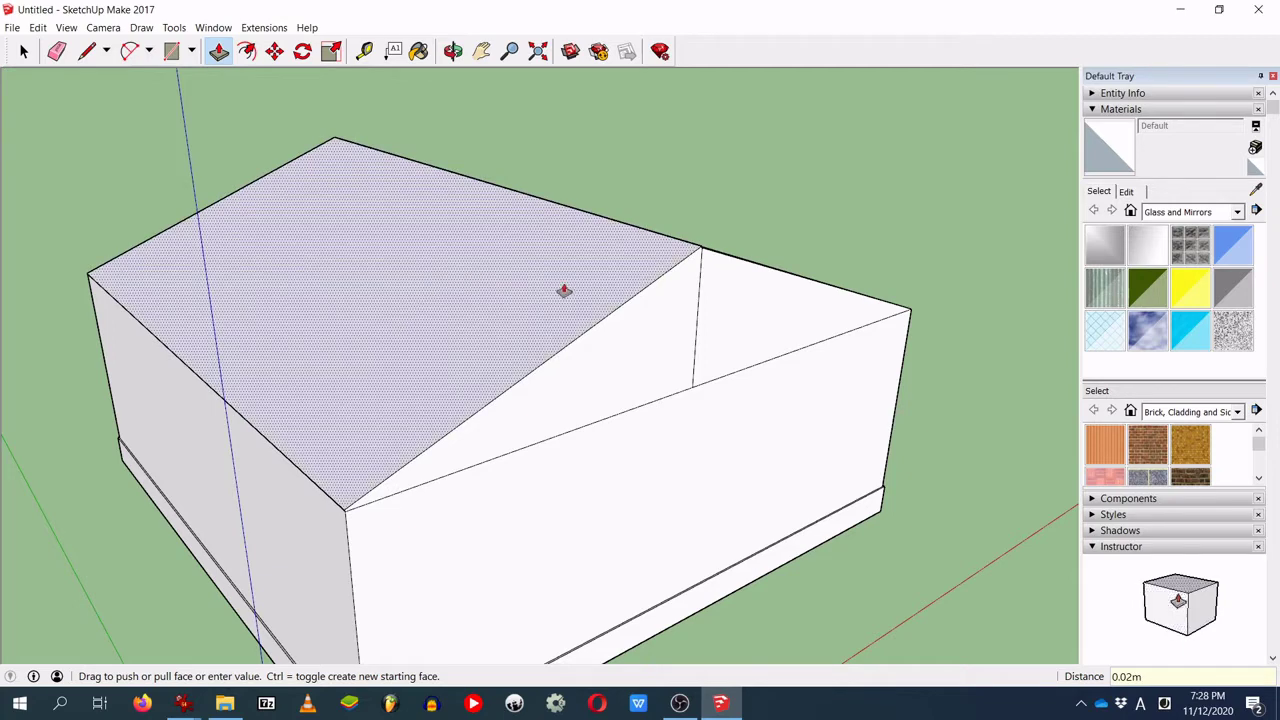
pyautogui.moveTo(803, 249); pyautogui.dragTo(577, 309, button='middle')
pyautogui.click(600, 298)
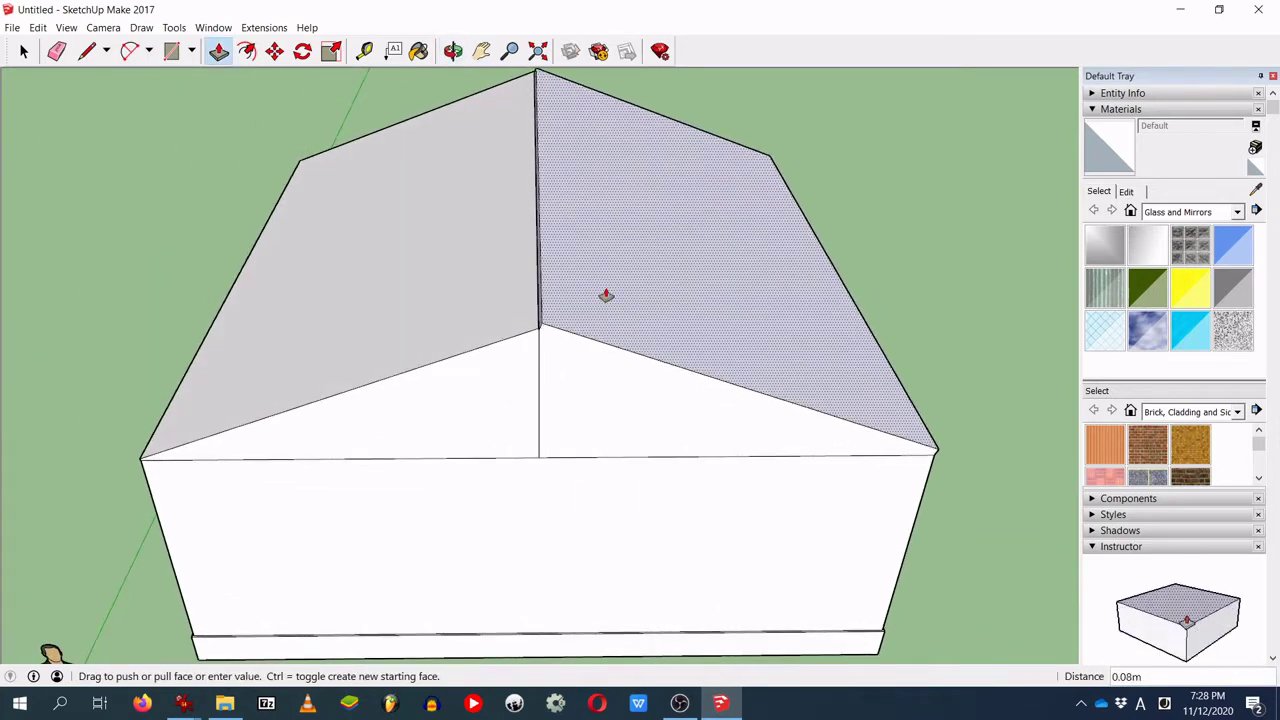
pyautogui.press('Return')
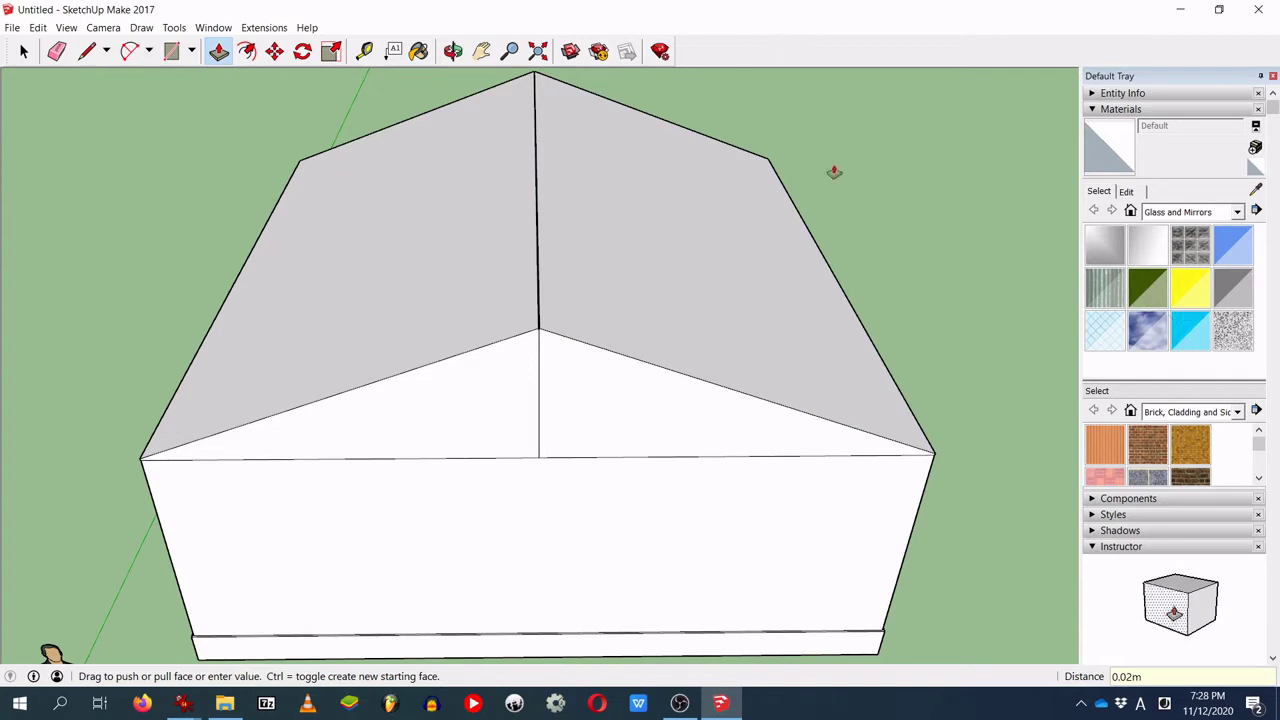
# Step: Extend the thin eave face along one side wall outward by 0.2 m to form a roof overhang
pyautogui.moveTo(926, 283); pyautogui.dragTo(323, 223, button='middle')
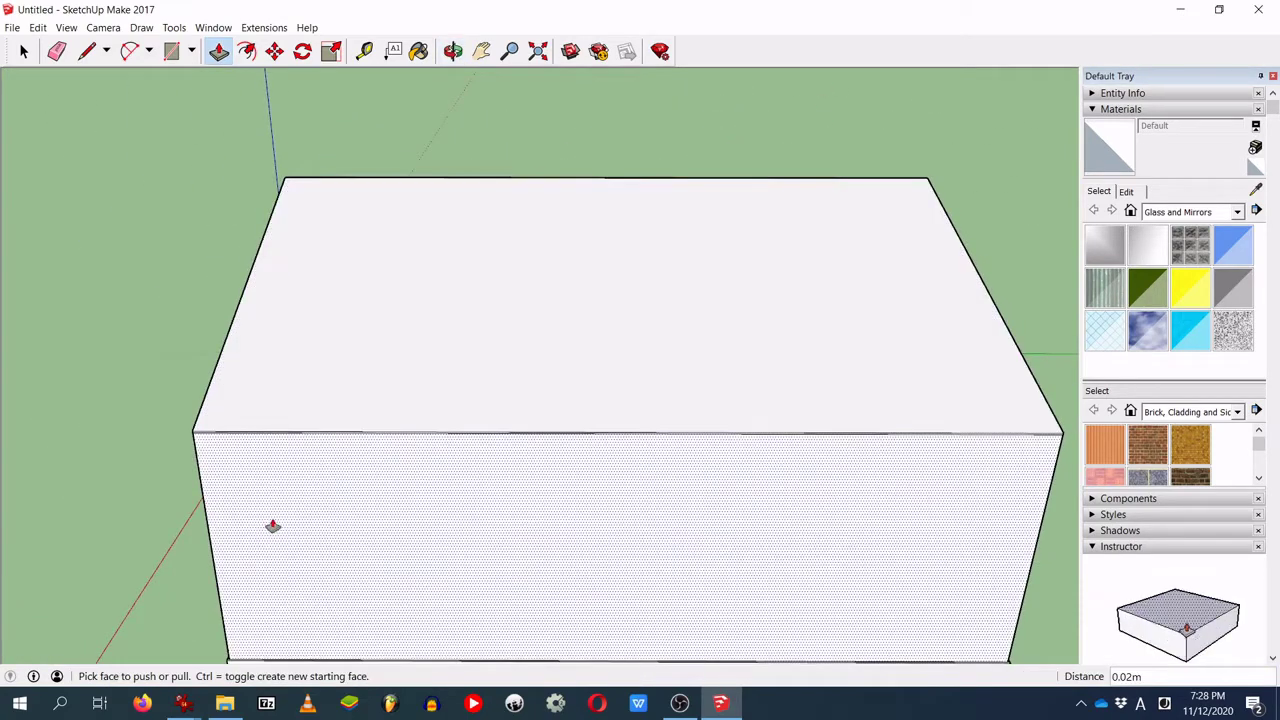
pyautogui.moveTo(273, 534); pyautogui.dragTo(354, 377, button='middle')
pyautogui.scroll(6, 360, 330)
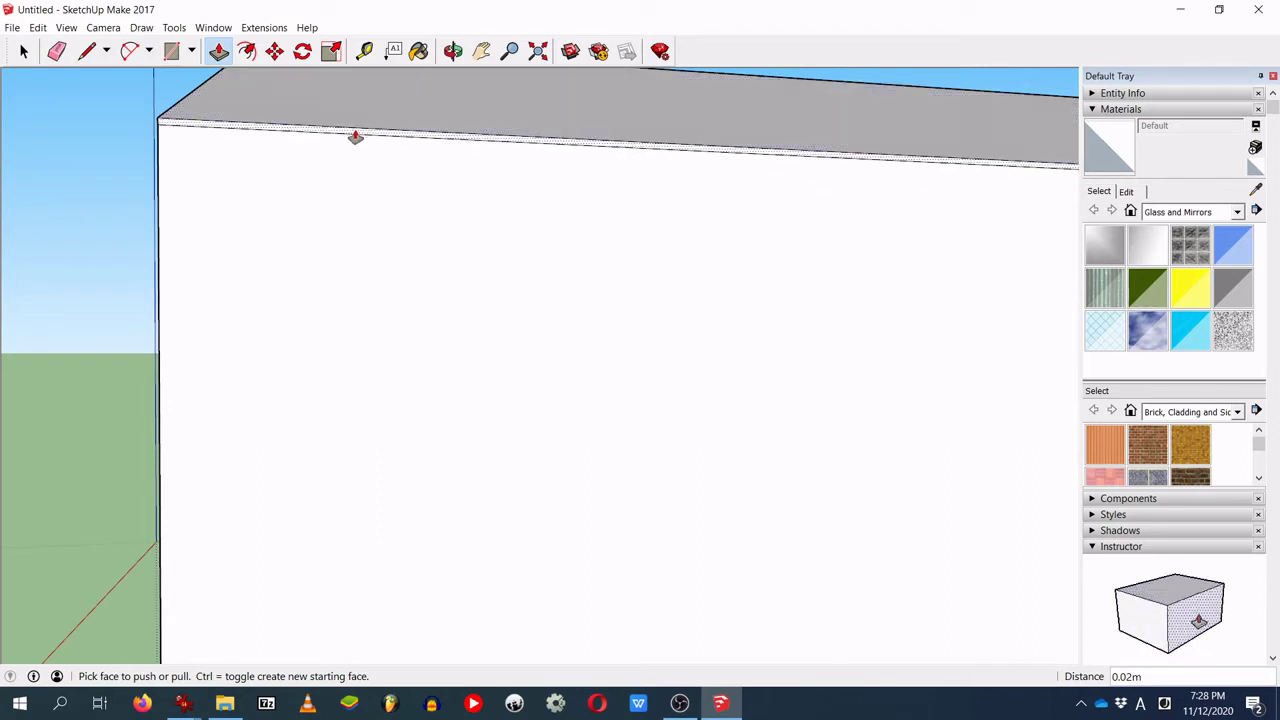
pyautogui.moveTo(355, 137); pyautogui.dragTo(356, 157)
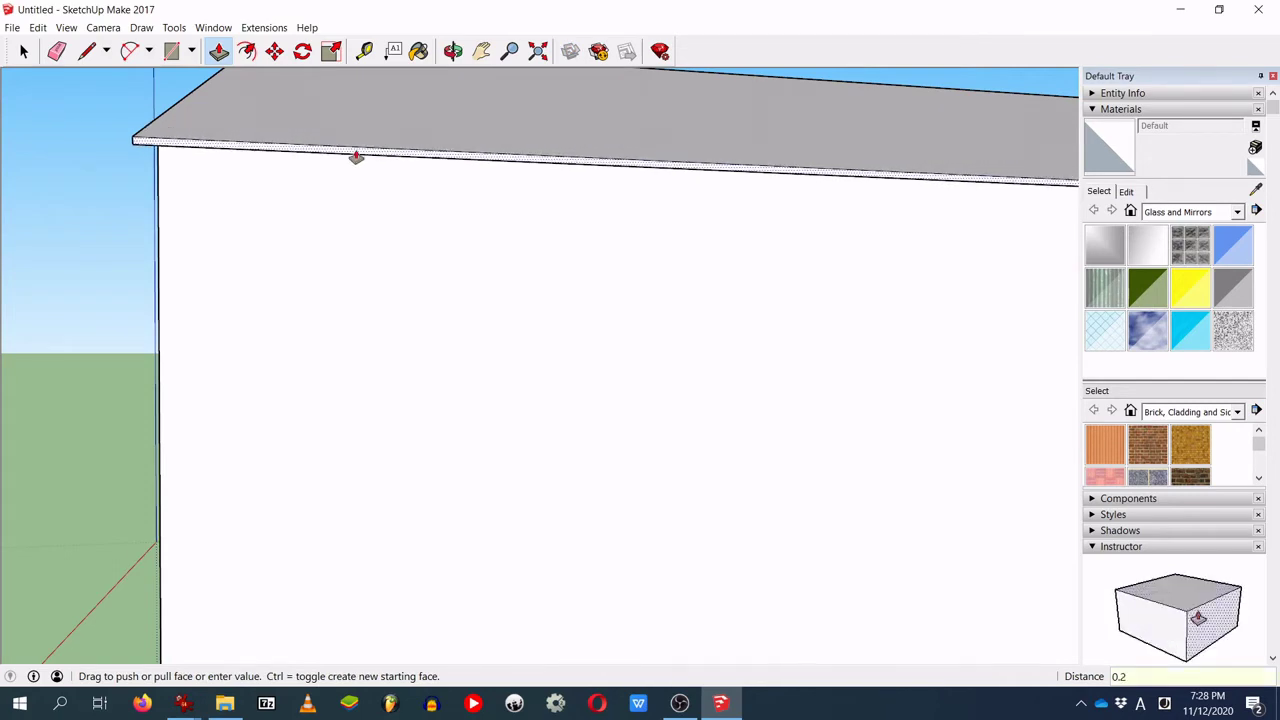
pyautogui.press('Return')
# Step: Extend the eave face on the opposite side of the house outward by 0.20 m as well
pyautogui.moveTo(489, 414); pyautogui.dragTo(640, 405, button='middle')
pyautogui.moveTo(266, 265); pyautogui.dragTo(380, 290, button='middle')
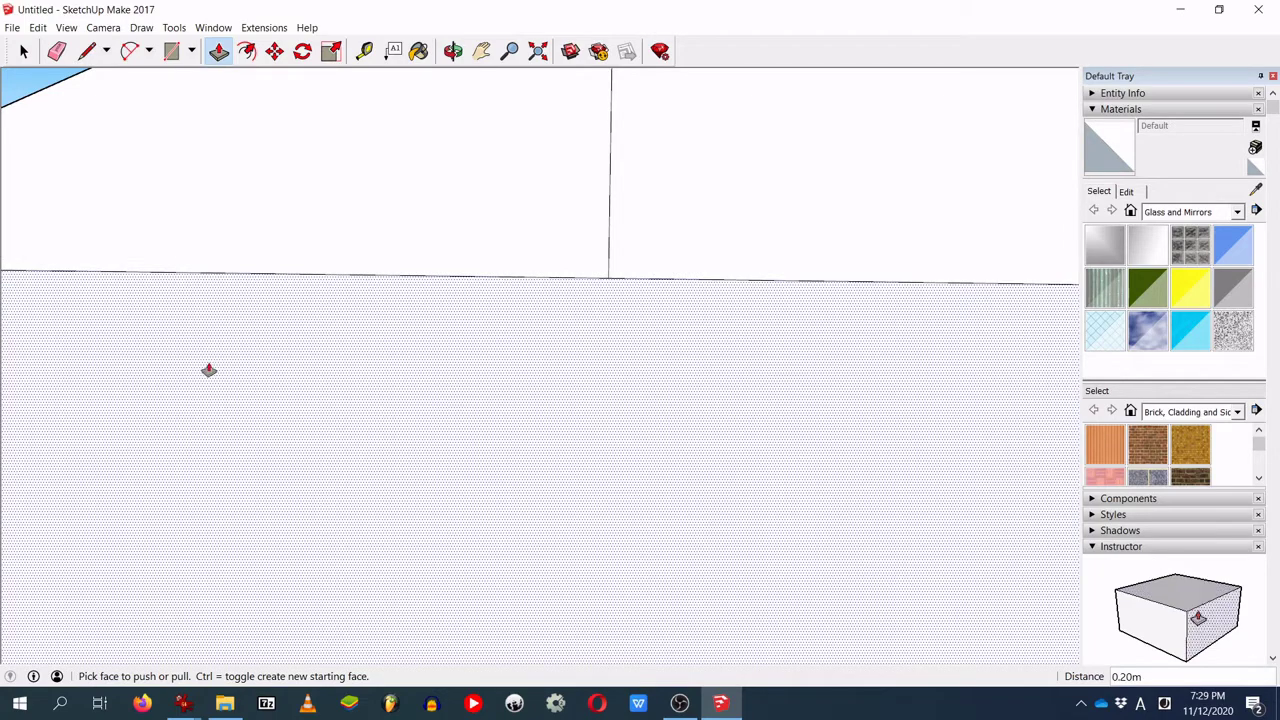
pyautogui.moveTo(208, 370); pyautogui.dragTo(357, 311, button='middle')
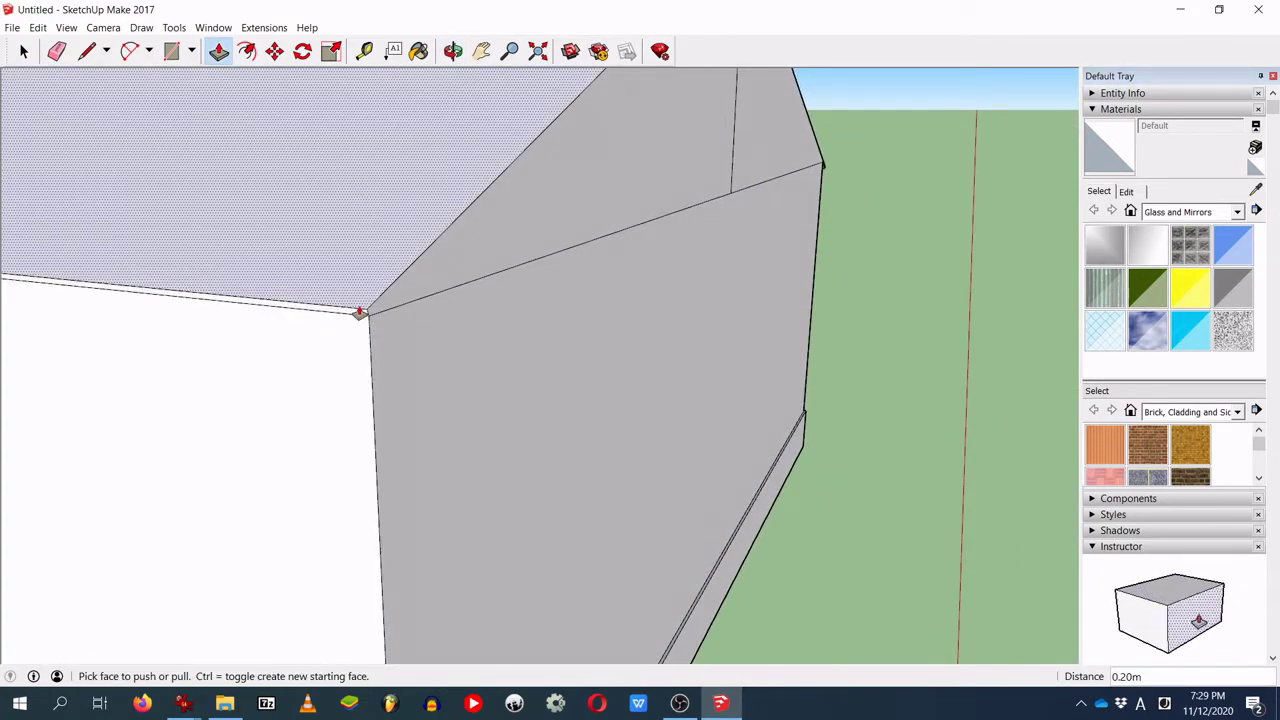
pyautogui.moveTo(354, 317); pyautogui.dragTo(325, 341)
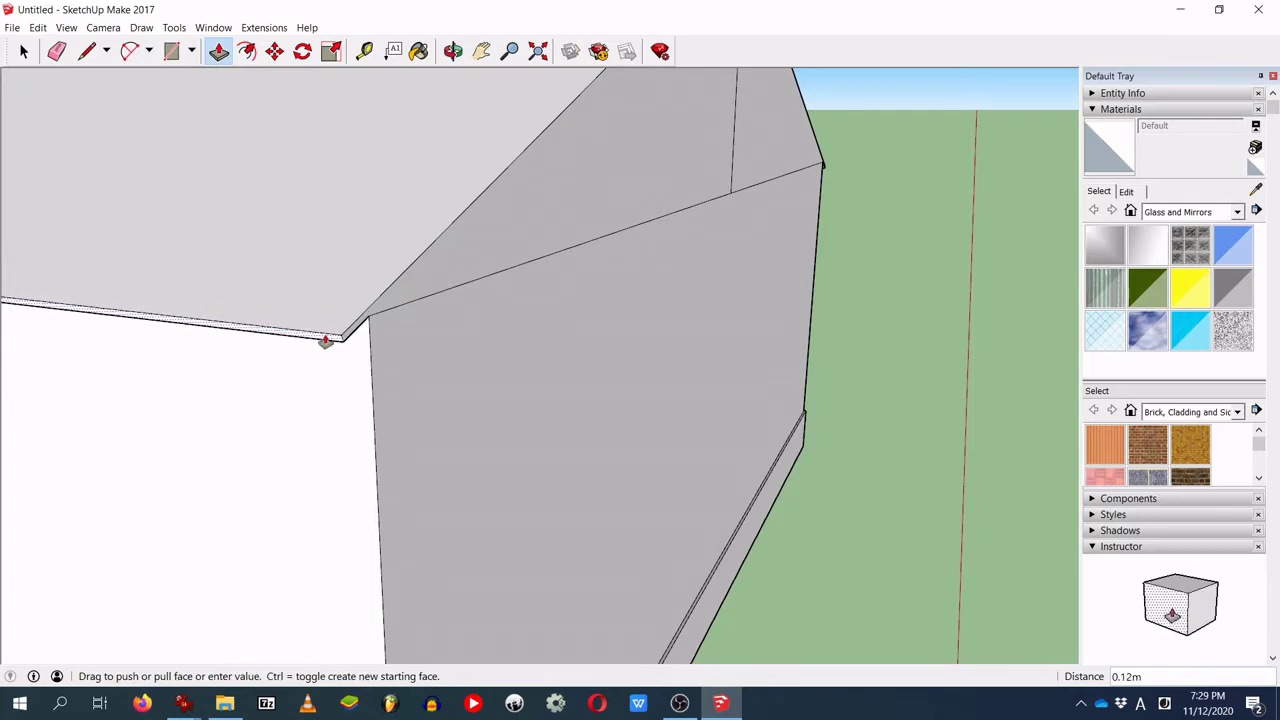
pyautogui.press('Return')
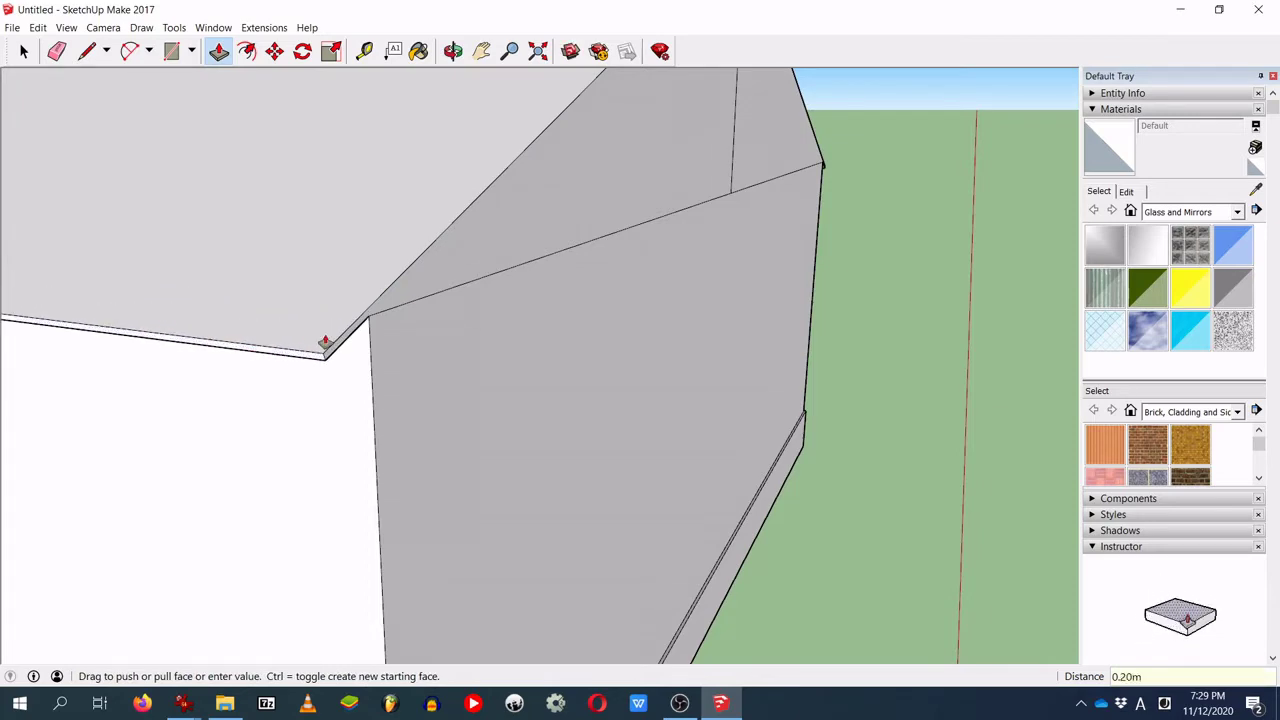
# Step: Draw a line across the front gable from the wall corner to the ridge, continuing the underside edge of the roof overhang
pyautogui.moveTo(792, 240); pyautogui.dragTo(492, 301, button='middle')
pyautogui.scroll(-3, 492, 301)
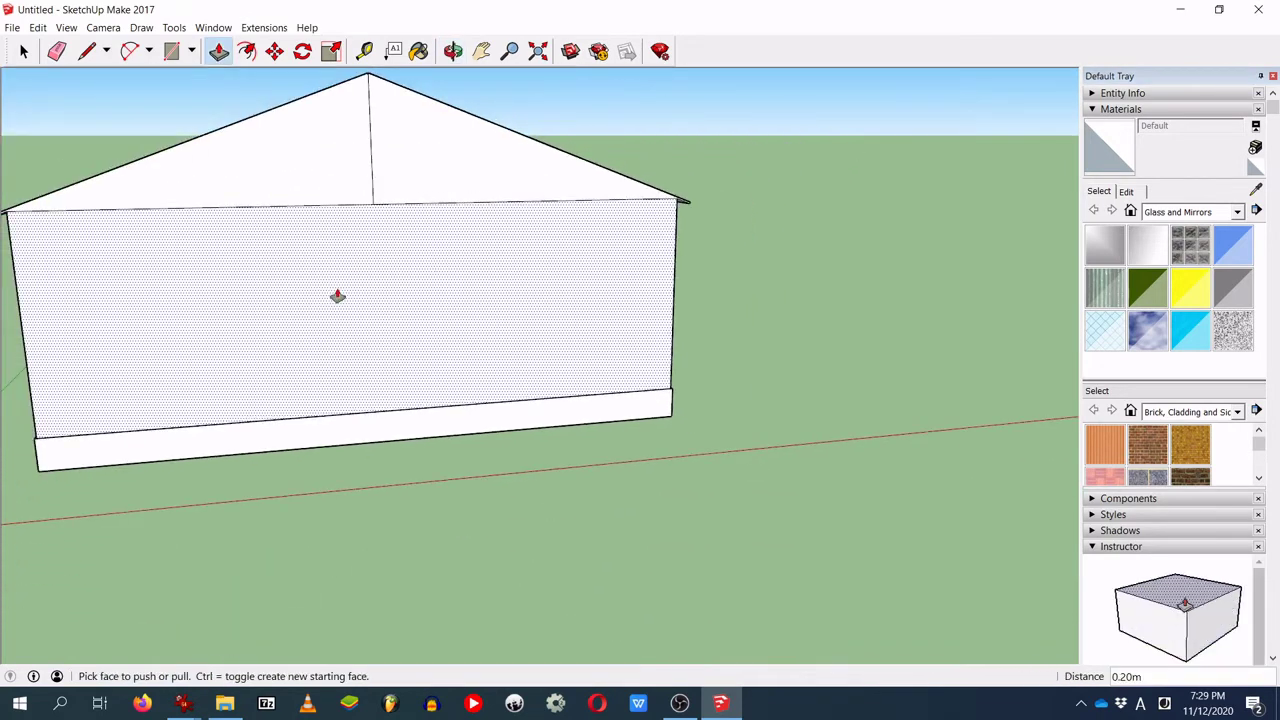
pyautogui.moveTo(294, 304); pyautogui.dragTo(397, 303, button='middle')
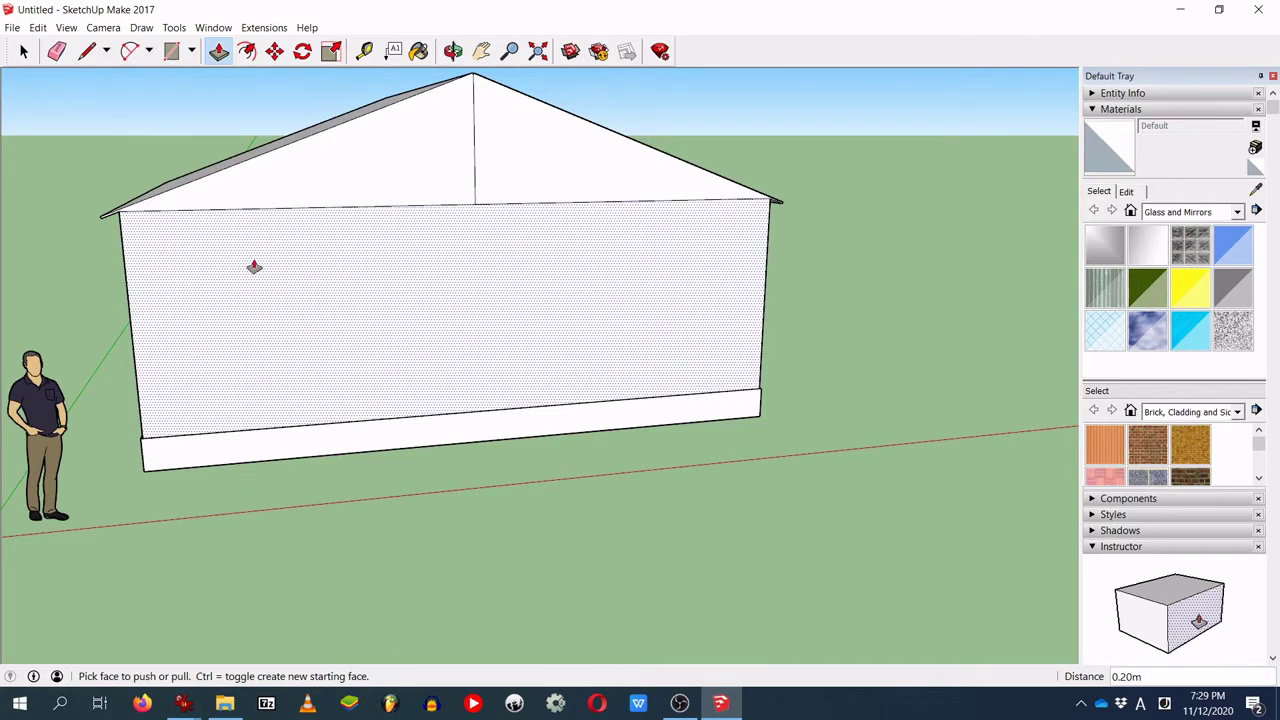
pyautogui.click(24, 51)
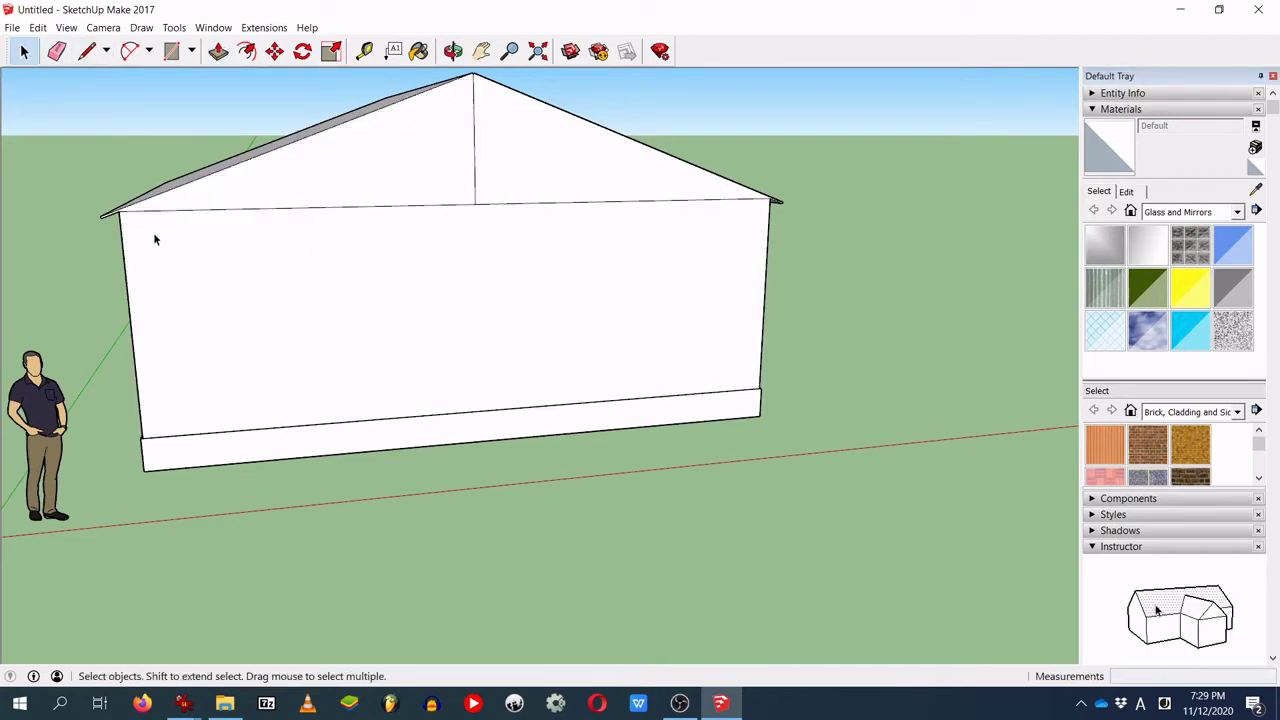
pyautogui.moveTo(143, 259); pyautogui.dragTo(778, 271, button='middle')
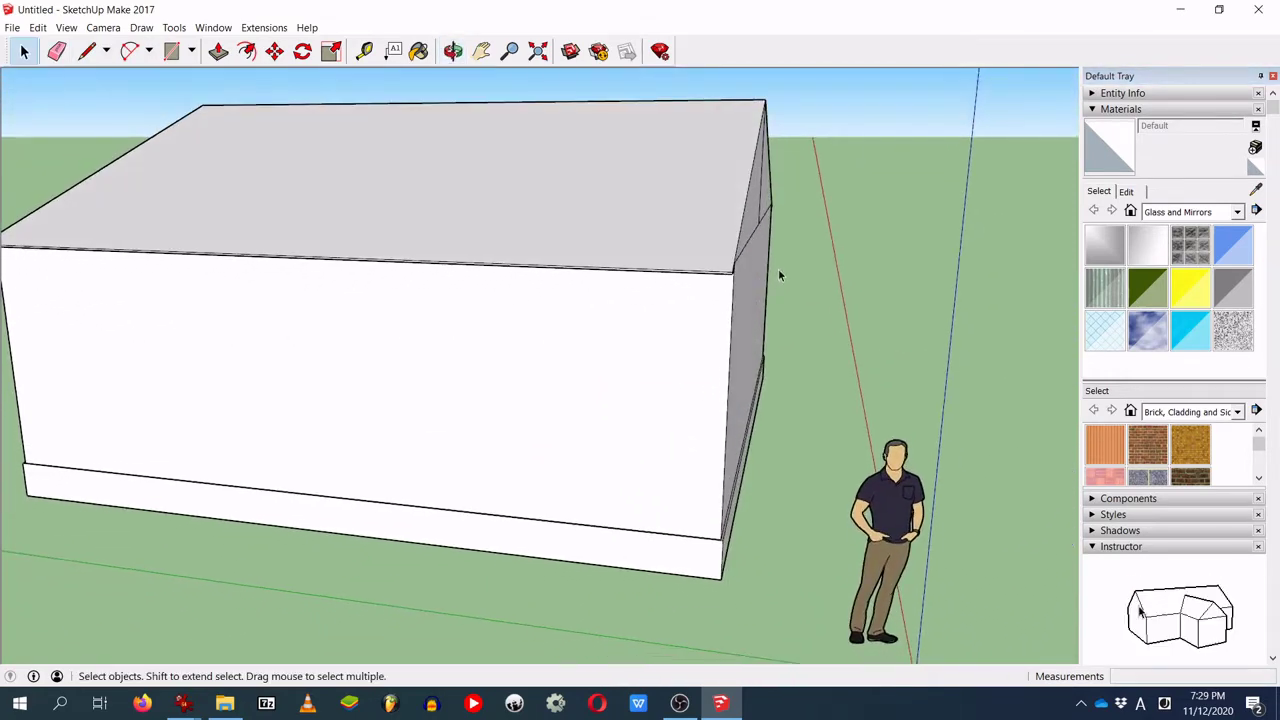
pyautogui.moveTo(858, 360); pyautogui.dragTo(381, 360, button='middle')
pyautogui.scroll(3, 381, 355)
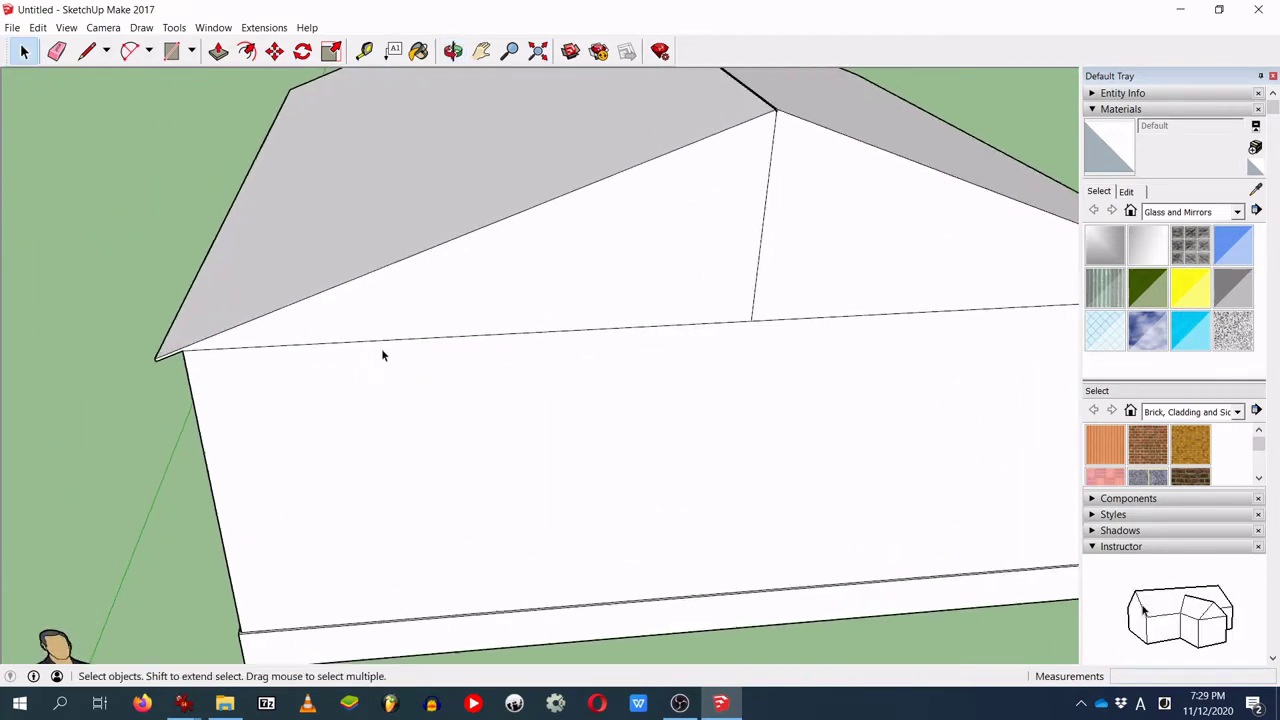
pyautogui.click(86, 51)
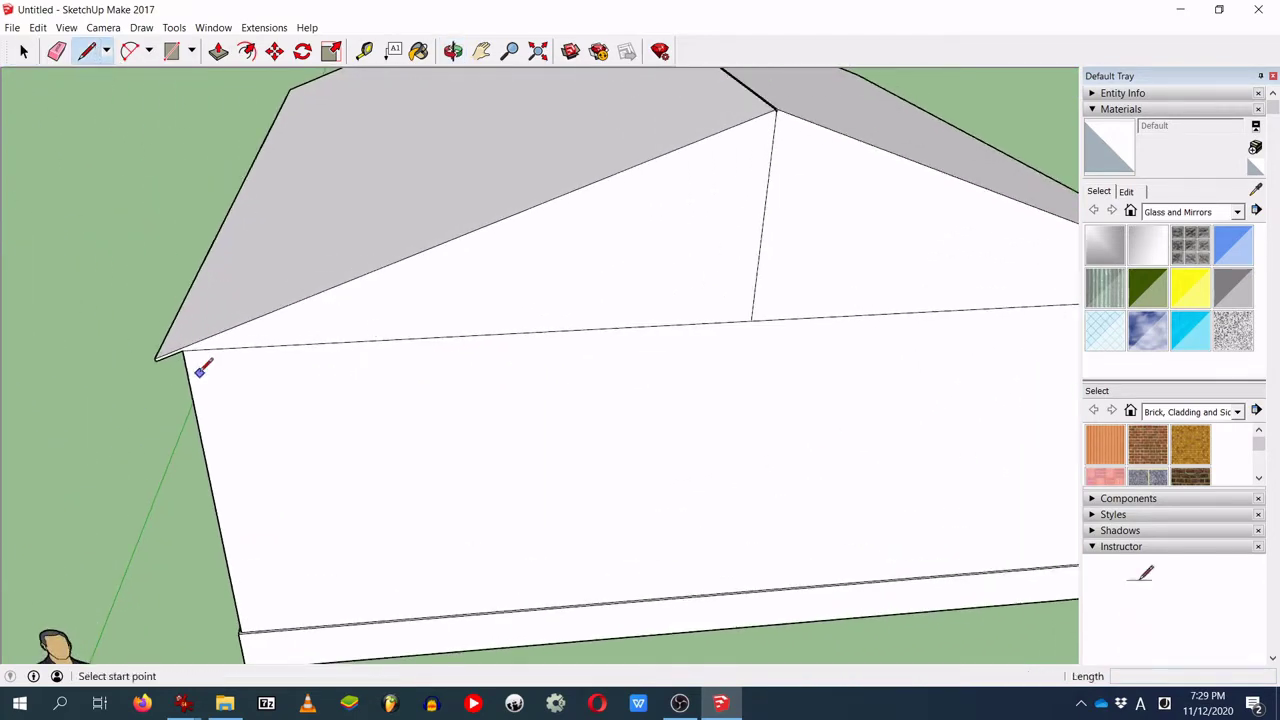
pyautogui.scroll(2, 190, 346)
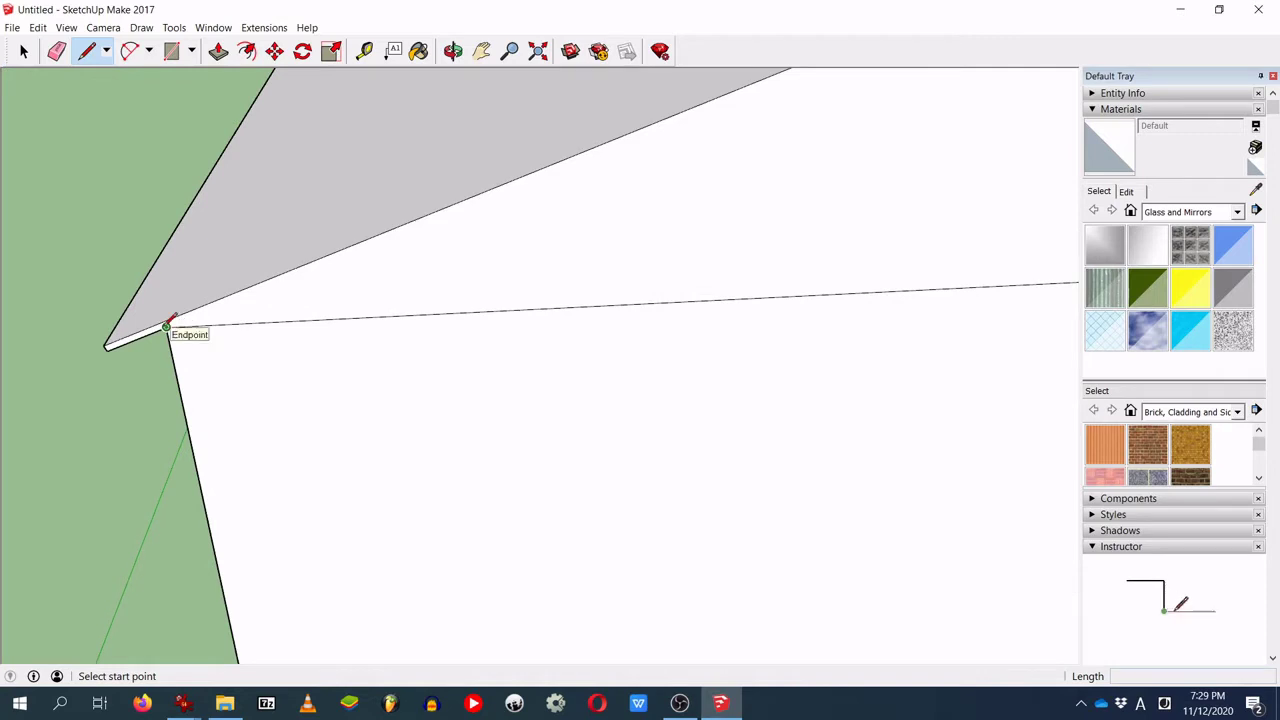
pyautogui.click(166, 327)
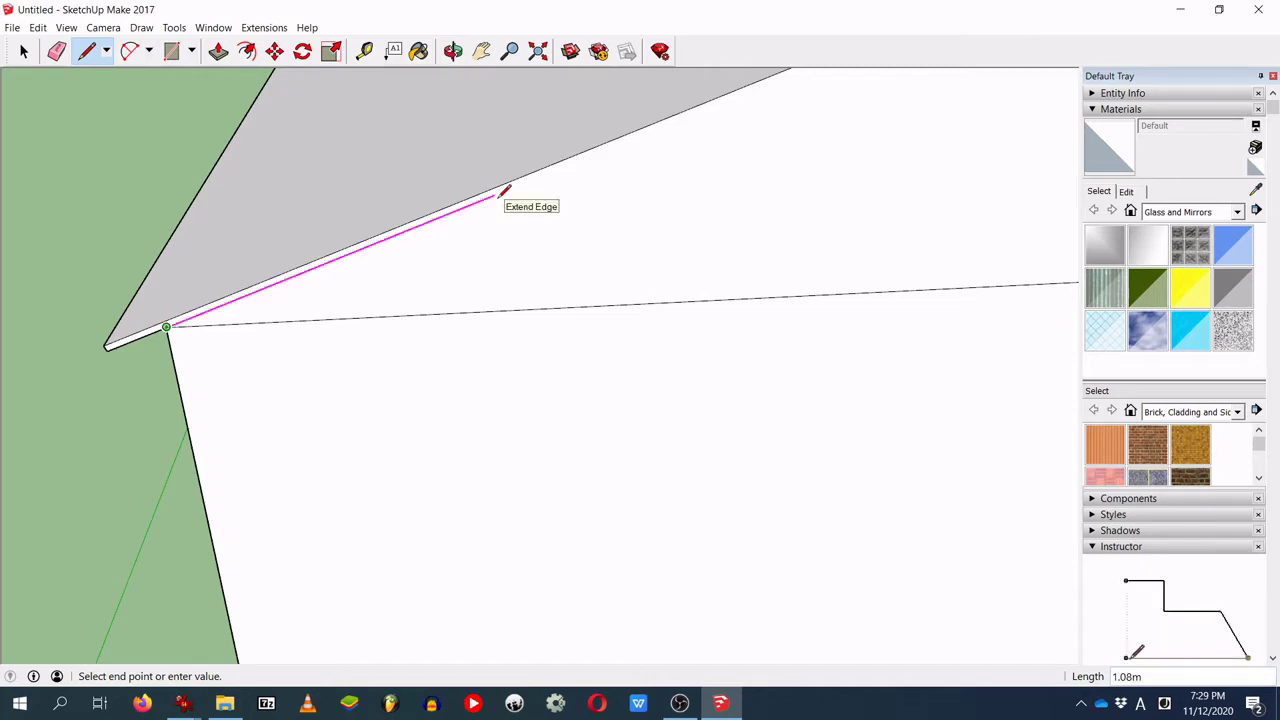
pyautogui.moveTo(789, 146); pyautogui.dragTo(127, 451, button='middle')
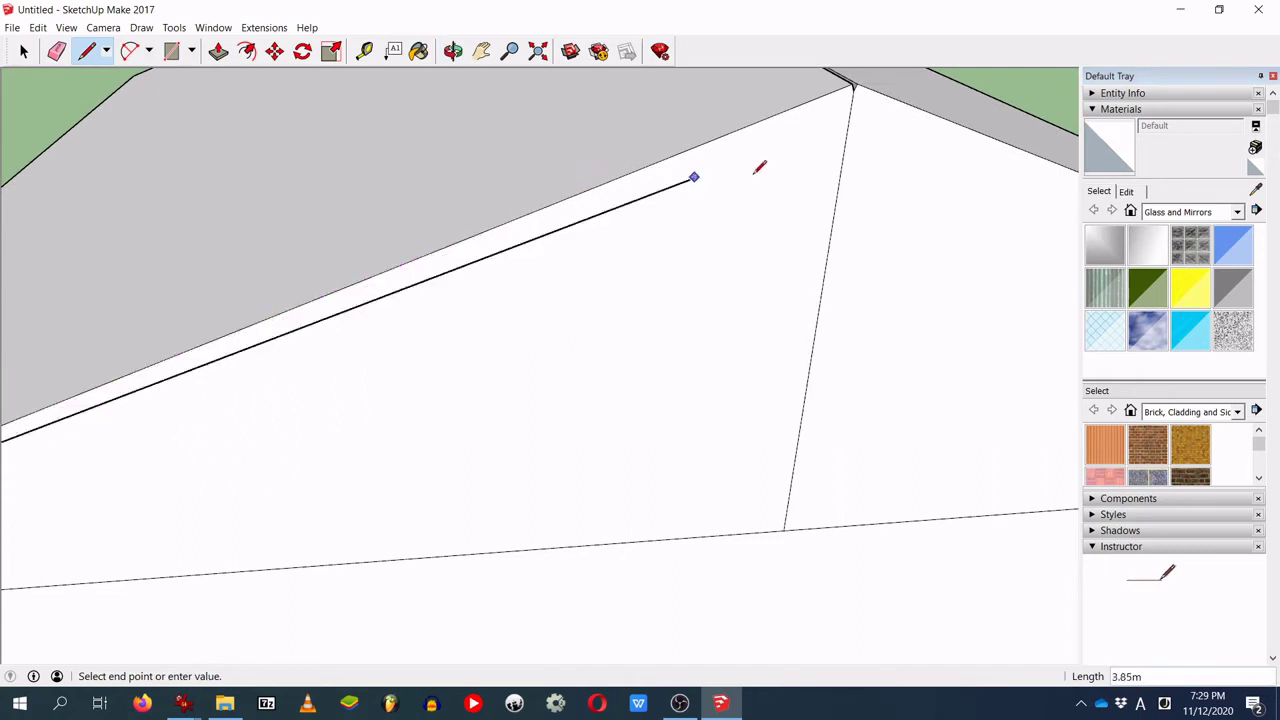
pyautogui.click(854, 89)
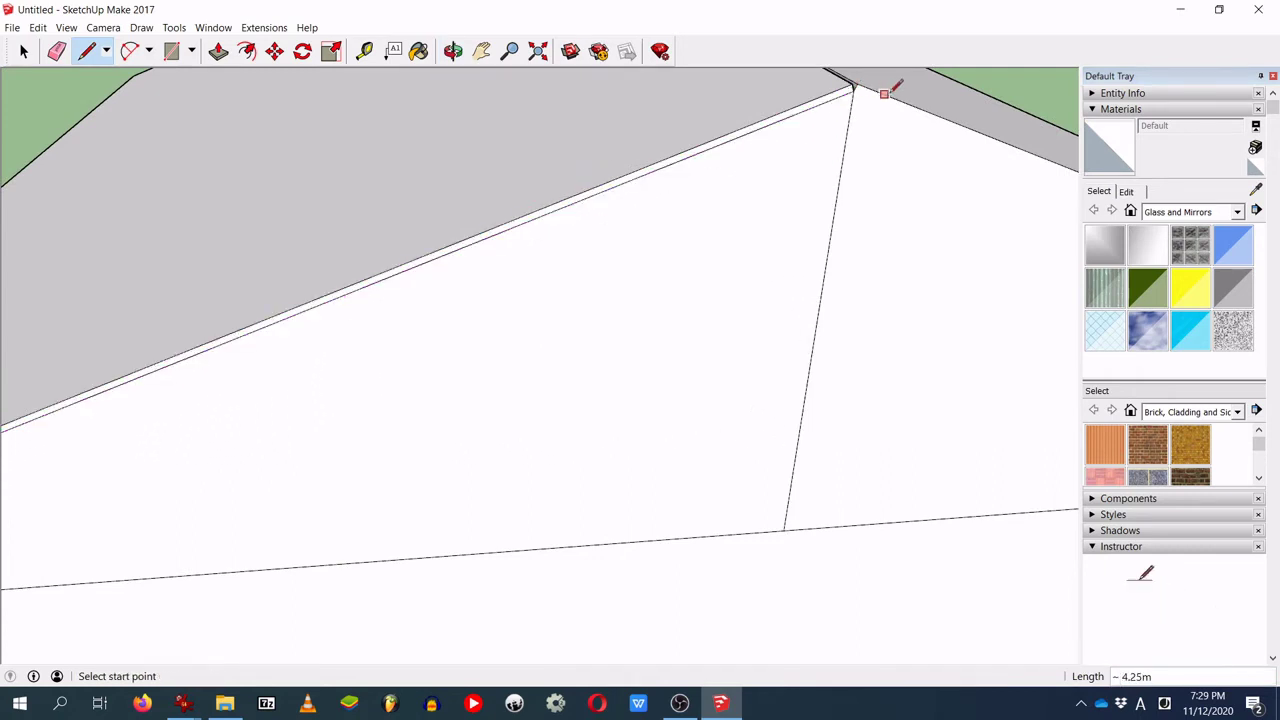
# Step: Draw a line from the ridge to the opposite wall corner across the front gable, continuing the underside edge of the roof overhang
pyautogui.moveTo(897, 229); pyautogui.dragTo(40, 197, button='middle')
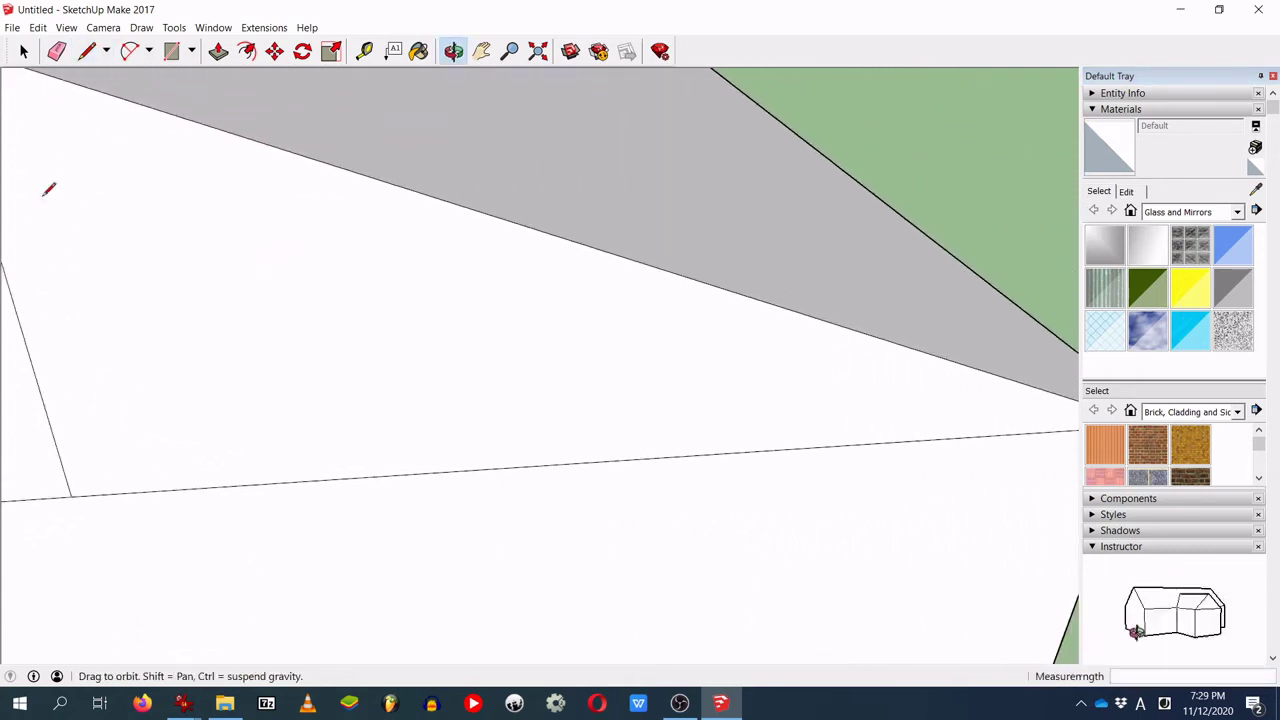
pyautogui.moveTo(94, 163); pyautogui.dragTo(300, 268, button='middle')
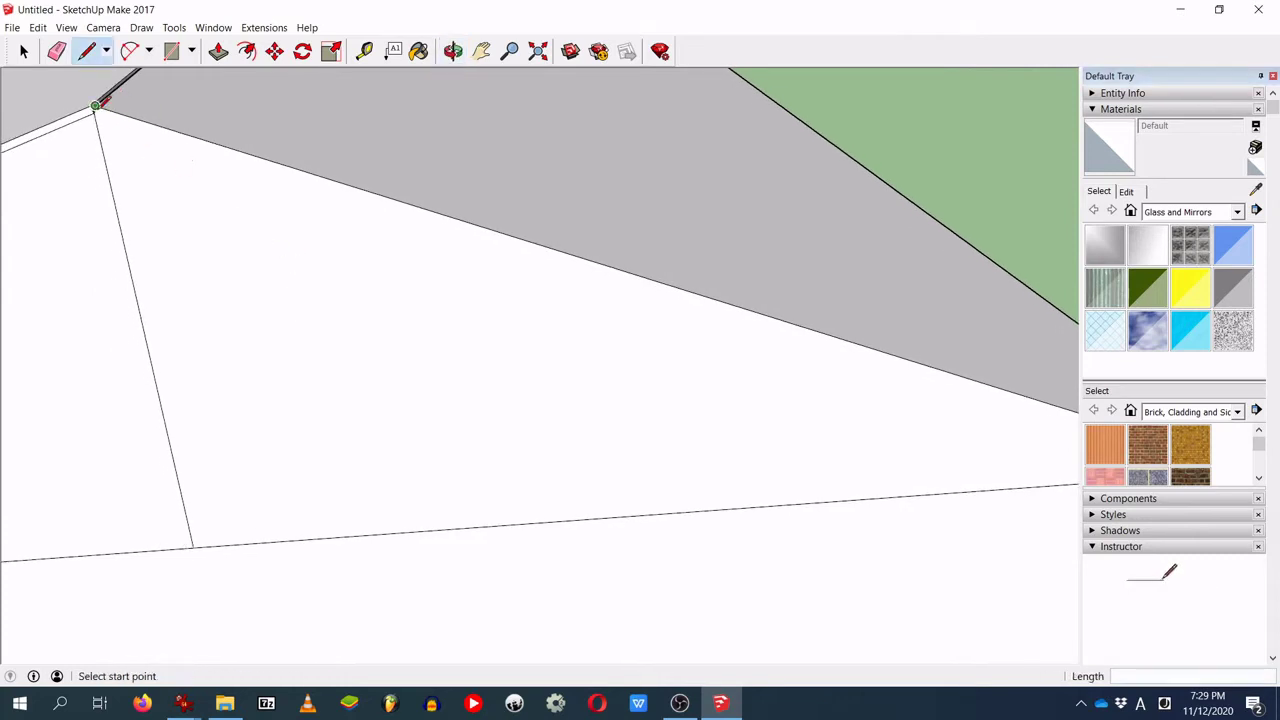
pyautogui.click(97, 110)
pyautogui.moveTo(820, 371); pyautogui.dragTo(769, 412, button='middle')
pyautogui.click(769, 412)
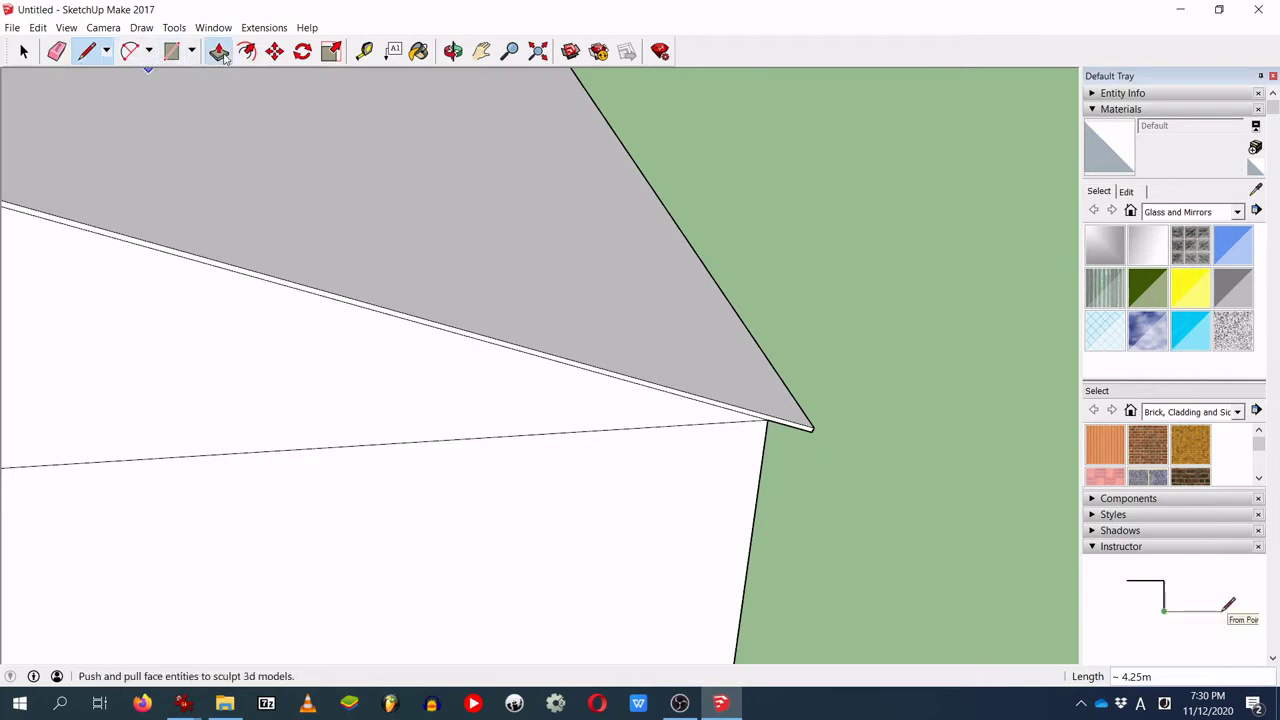
# Step: Extend both thin sloping roof-edge faces on the front gable outward by 0.2 m with Push/Pull
pyautogui.click(218, 51)
pyautogui.click(277, 286)
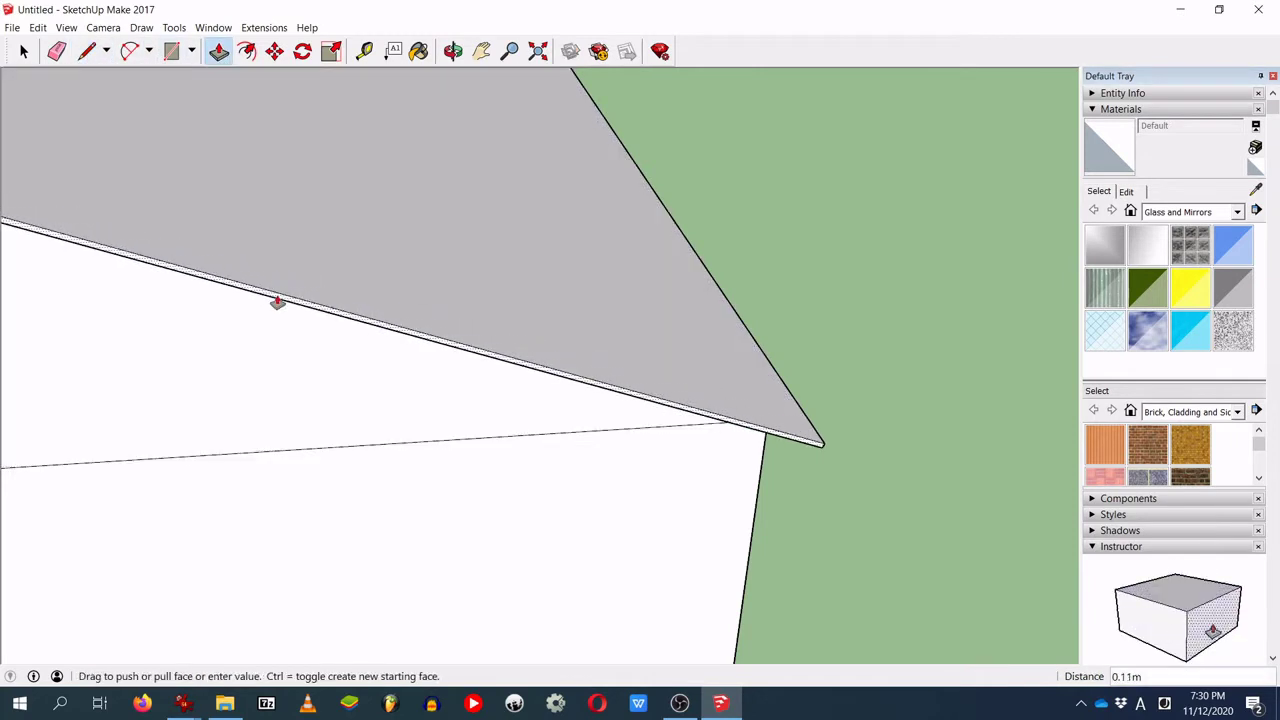
pyautogui.press('Return')
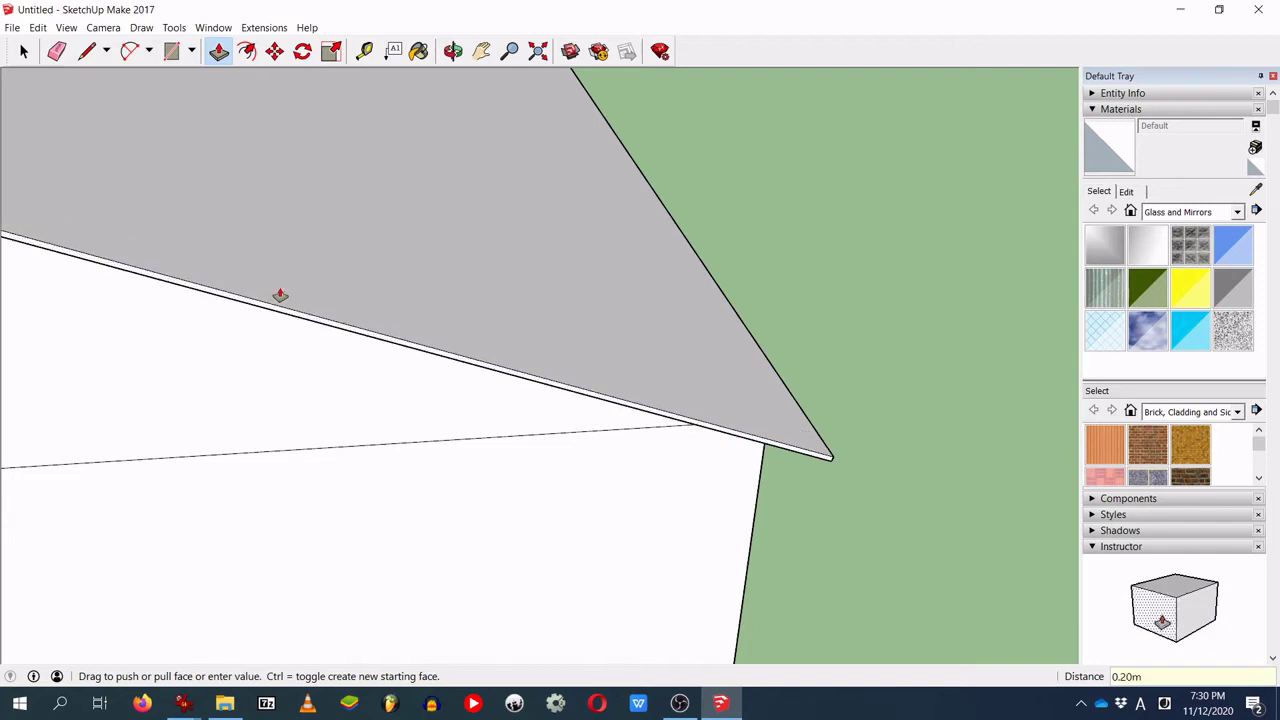
pyautogui.moveTo(223, 429); pyautogui.dragTo(640, 377, button='middle')
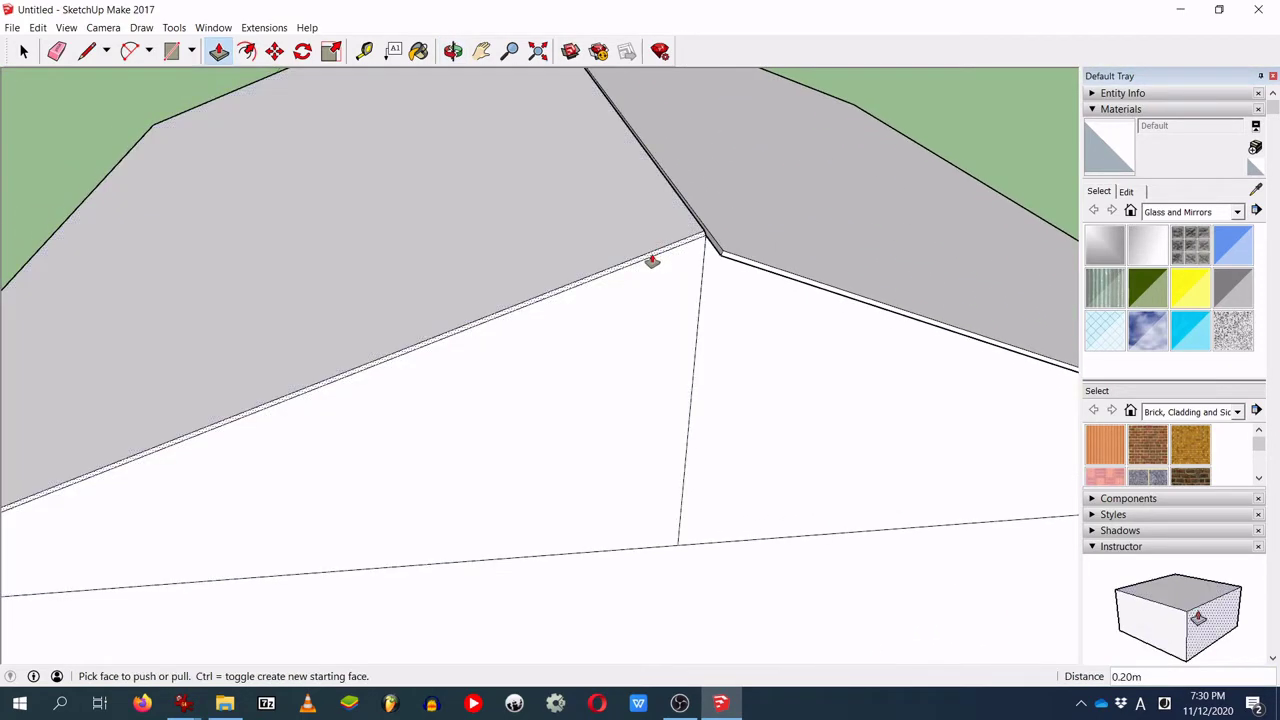
pyautogui.click(651, 265)
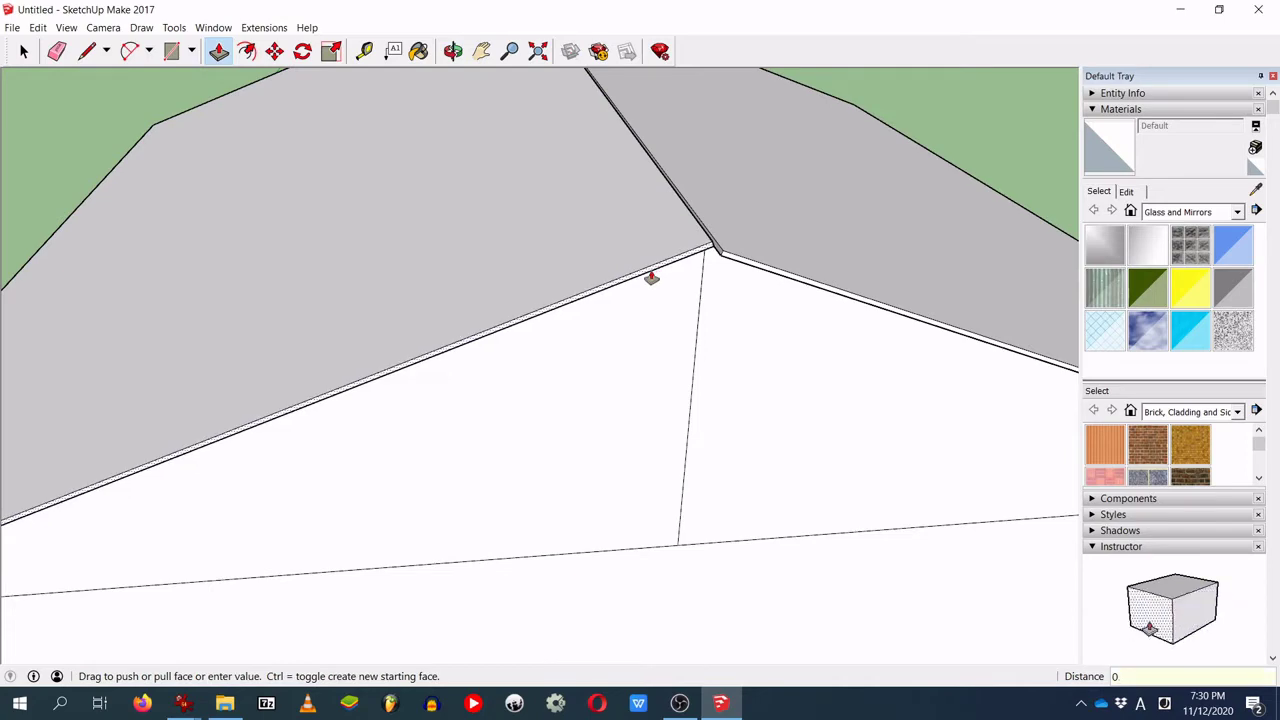
pyautogui.doubleClick(651, 277)
# Step: Draw lines across the rear gable from each wall corner to the ridge, separating the thin roof edges from the wall
pyautogui.moveTo(480, 449); pyautogui.dragTo(407, 126, button='middle')
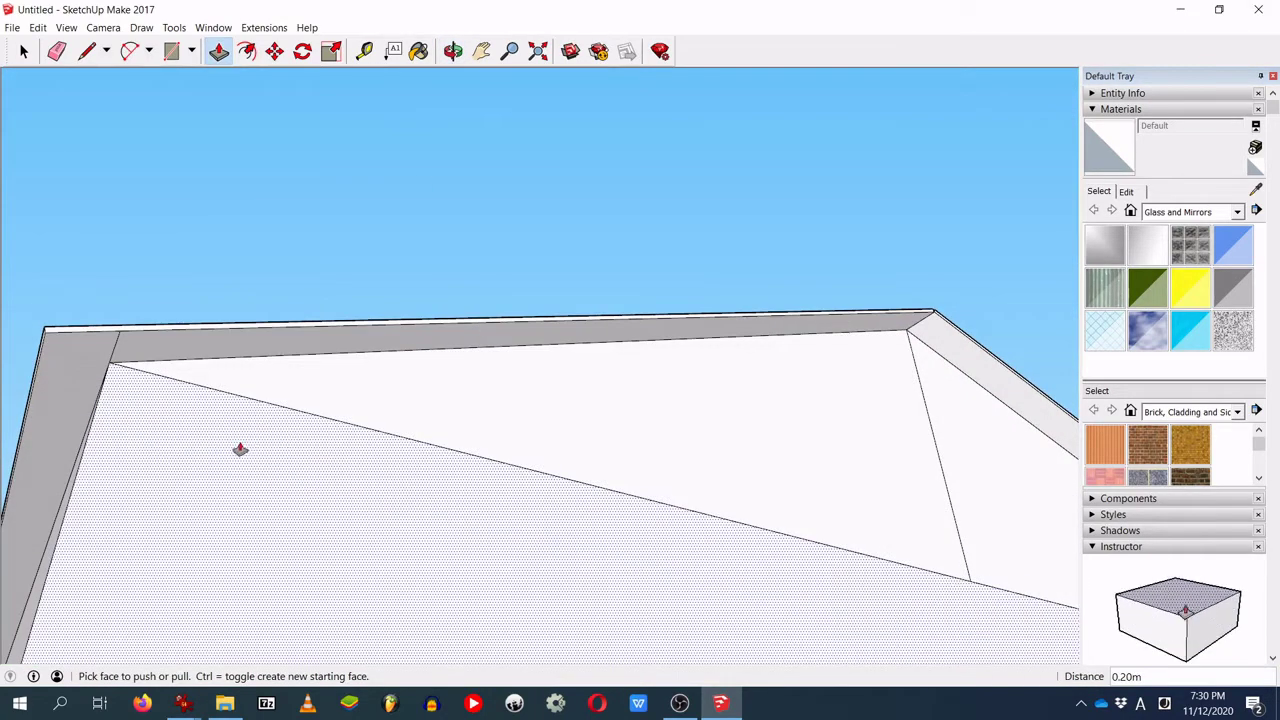
pyautogui.moveTo(51, 477); pyautogui.dragTo(397, 438, button='middle')
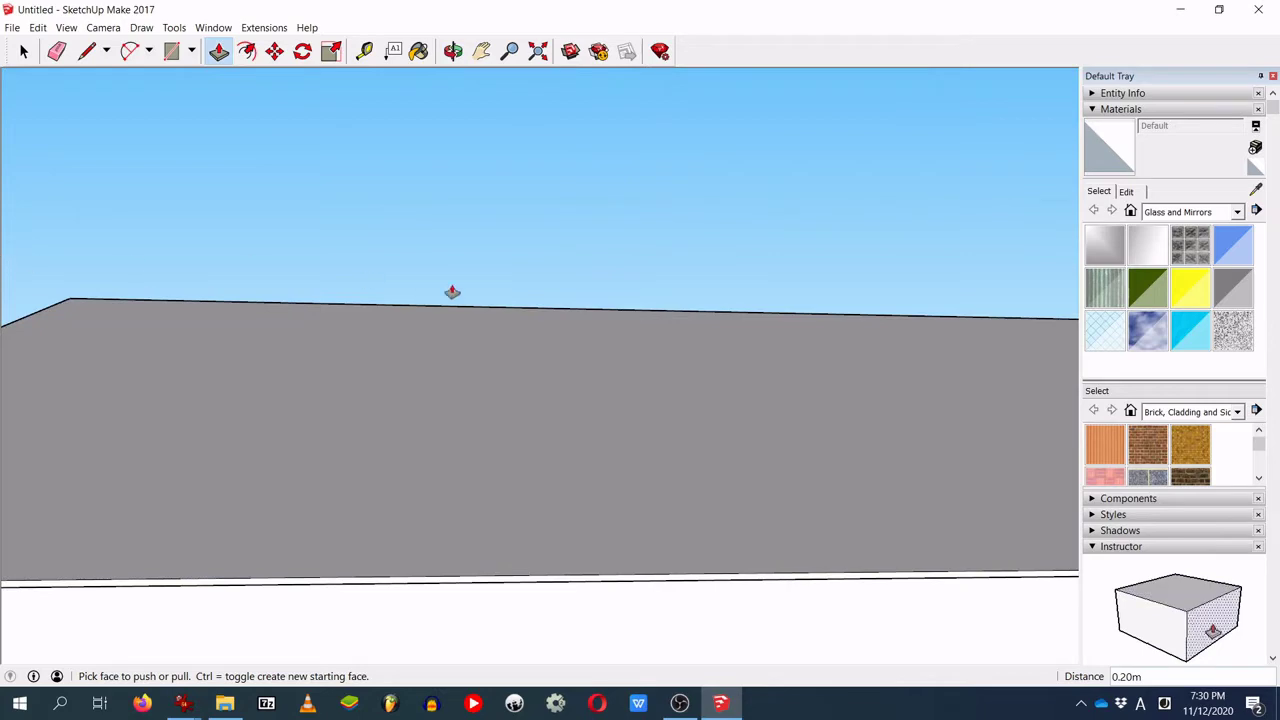
pyautogui.moveTo(374, 466); pyautogui.dragTo(660, 495, button='middle')
pyautogui.scroll(1, 160, 243)
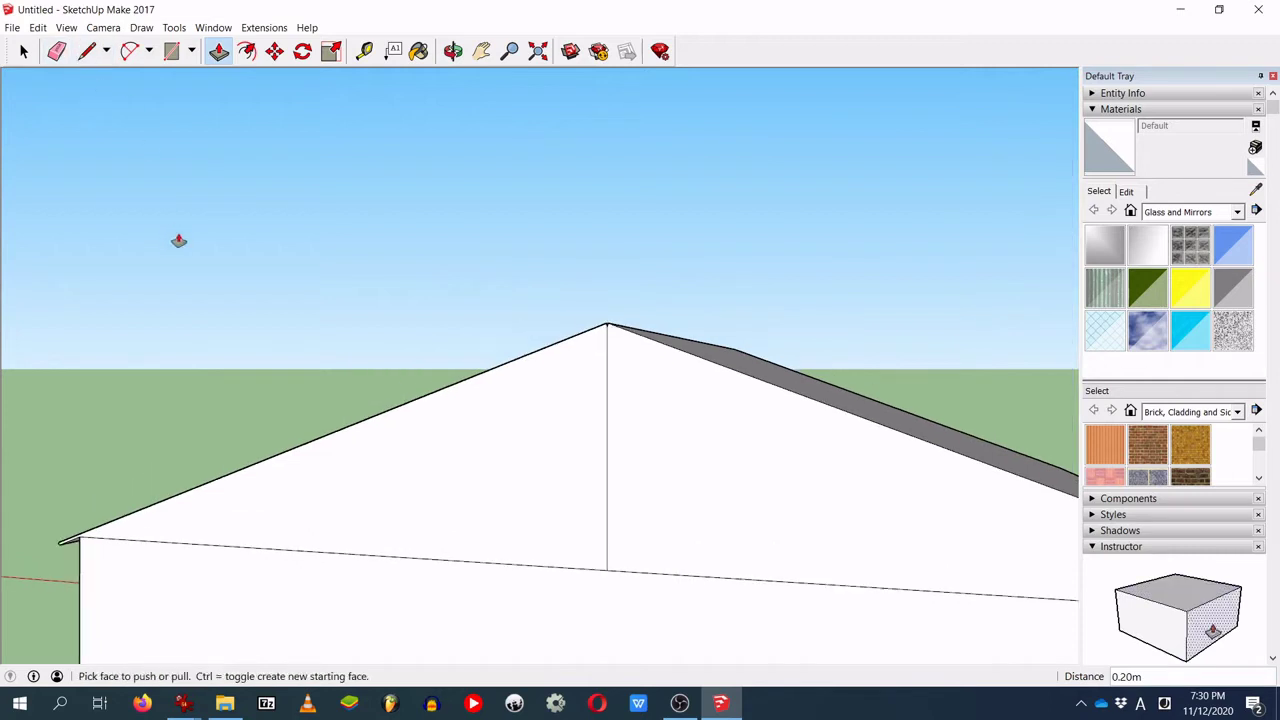
pyautogui.click(86, 50)
pyautogui.scroll(2, 112, 547)
pyautogui.click(66, 527)
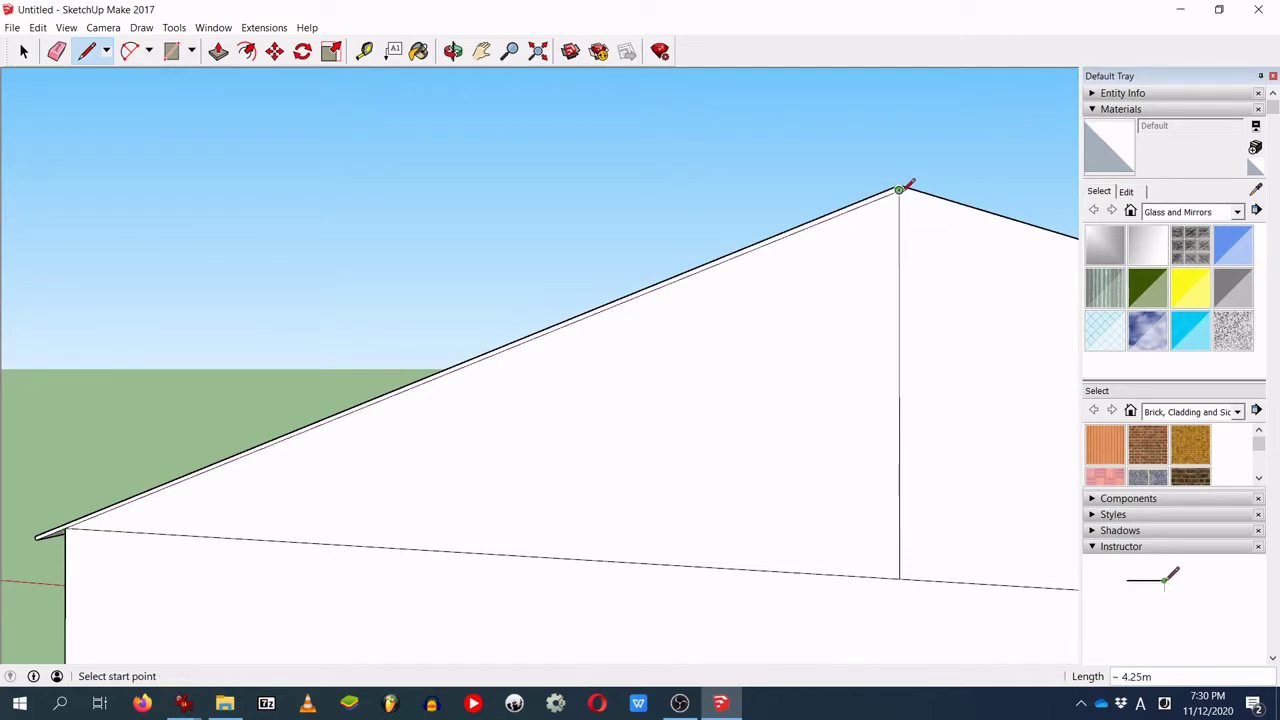
pyautogui.moveTo(977, 231); pyautogui.dragTo(131, 157, button='middle')
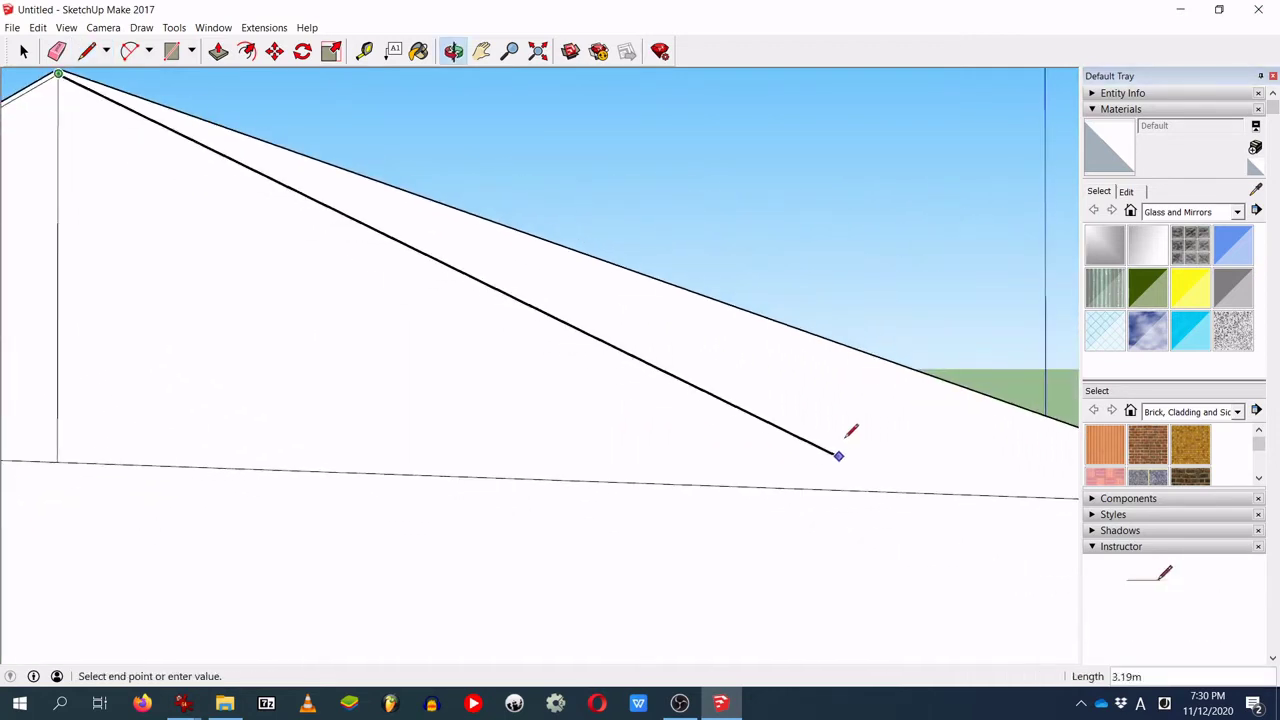
pyautogui.moveTo(846, 443); pyautogui.dragTo(93, 338, button='middle')
pyautogui.click(428, 394)
# Step: Extend both thin sloping roof-edge faces on the rear gable outward by 0.2 m with Push/Pull
pyautogui.moveTo(434, 329); pyautogui.dragTo(45, 40, button='middle')
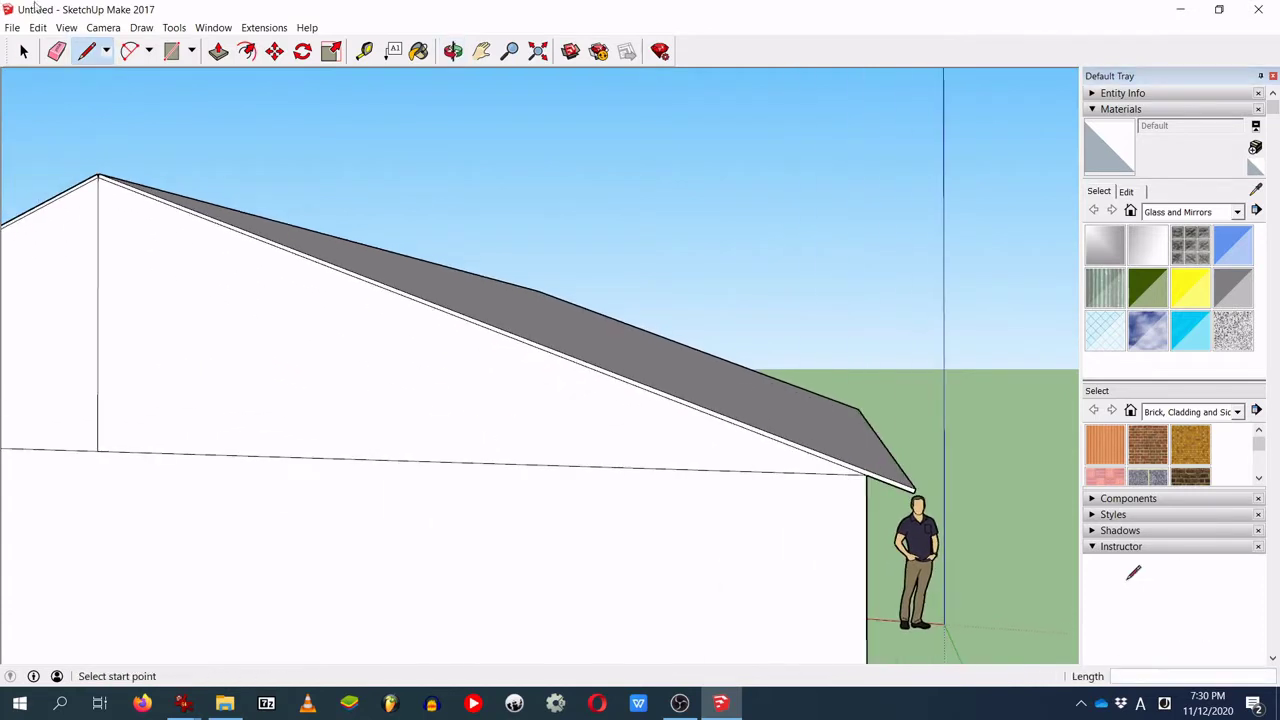
pyautogui.click(218, 51)
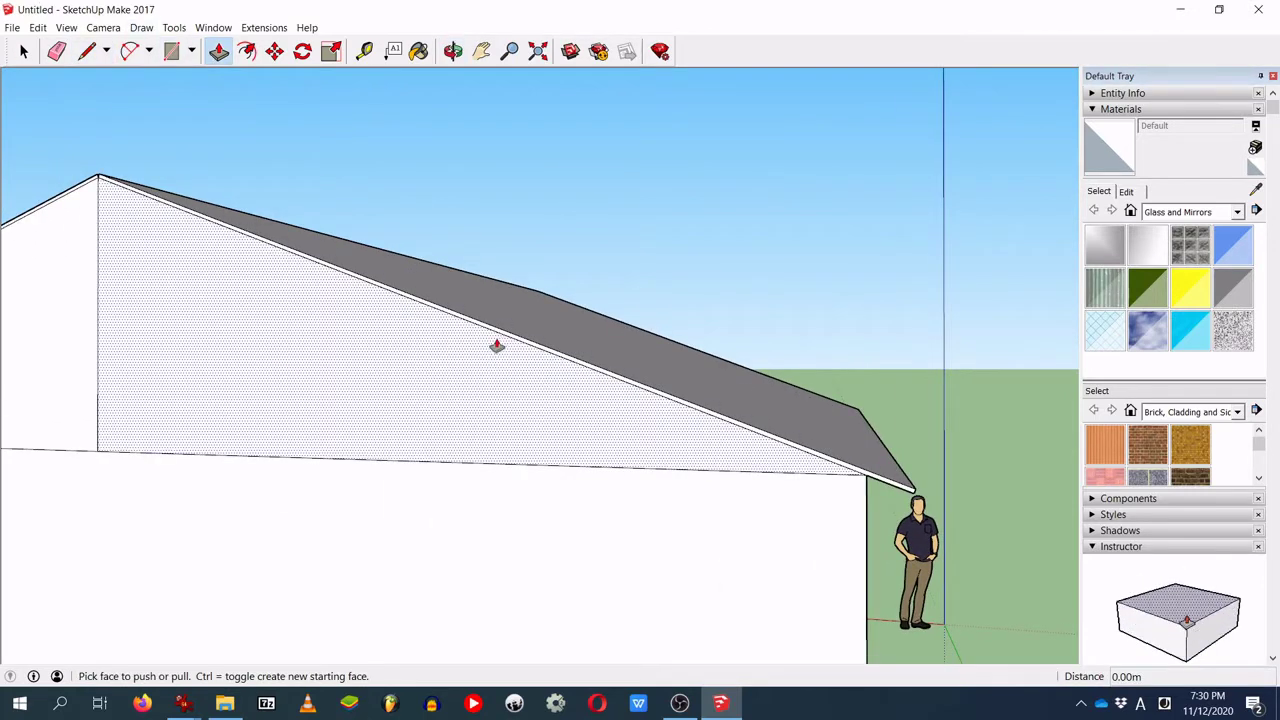
pyautogui.click(500, 336)
pyautogui.click(501, 337)
pyautogui.write('0.')
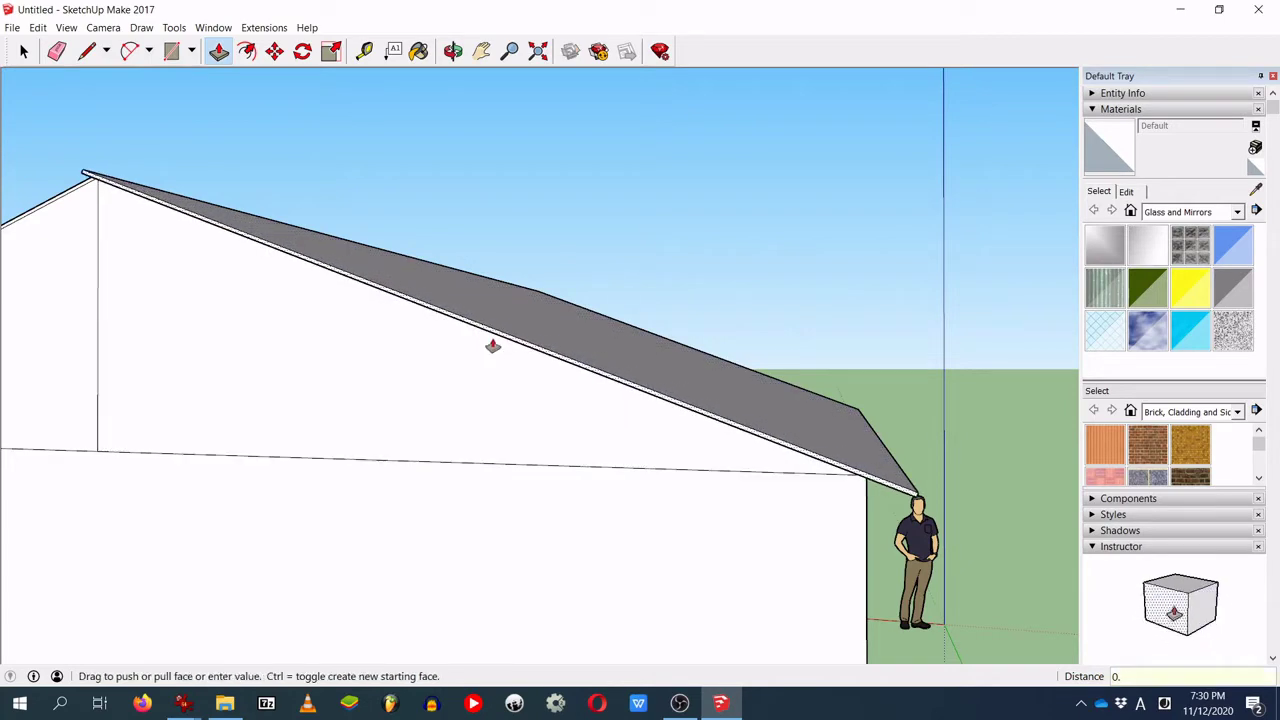
pyautogui.write('2')
pyautogui.press('Return')
pyautogui.moveTo(89, 337); pyautogui.dragTo(743, 406, button='middle')
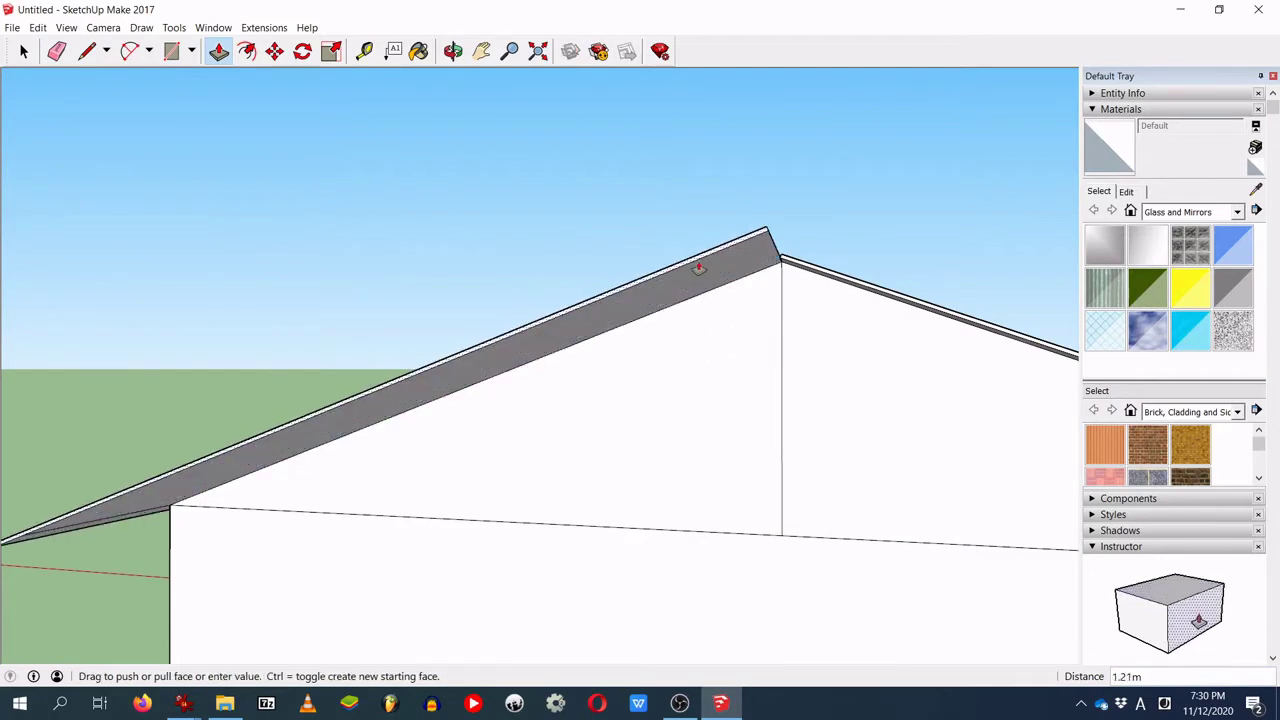
pyautogui.write('.2')
pyautogui.press('Return')
# Step: Draw lines about 0.03 m long extending both upper roof edges across the rear ridge notch until they cross
pyautogui.moveTo(754, 289); pyautogui.dragTo(877, 478, button='middle')
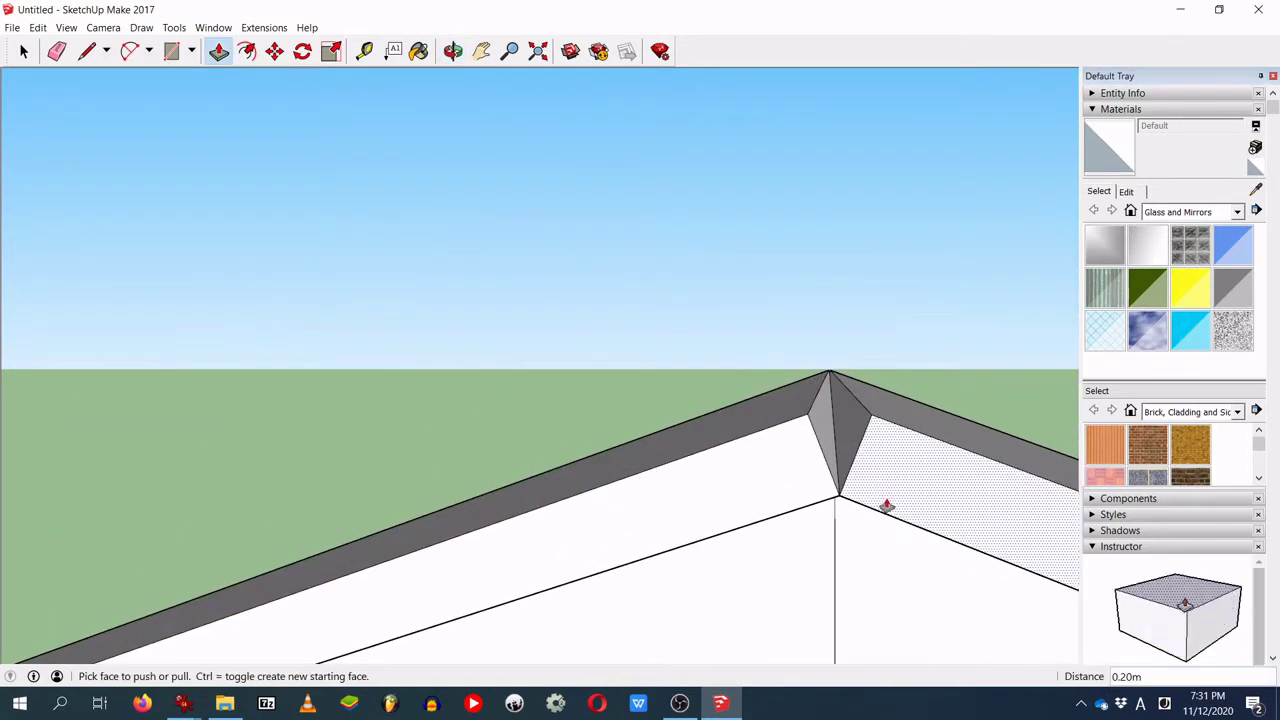
pyautogui.moveTo(943, 525)
pyautogui.mouseDown(button='middle')
pyautogui.moveTo(923, 443)
pyautogui.moveTo(946, 509)
pyautogui.mouseUp(button='middle')
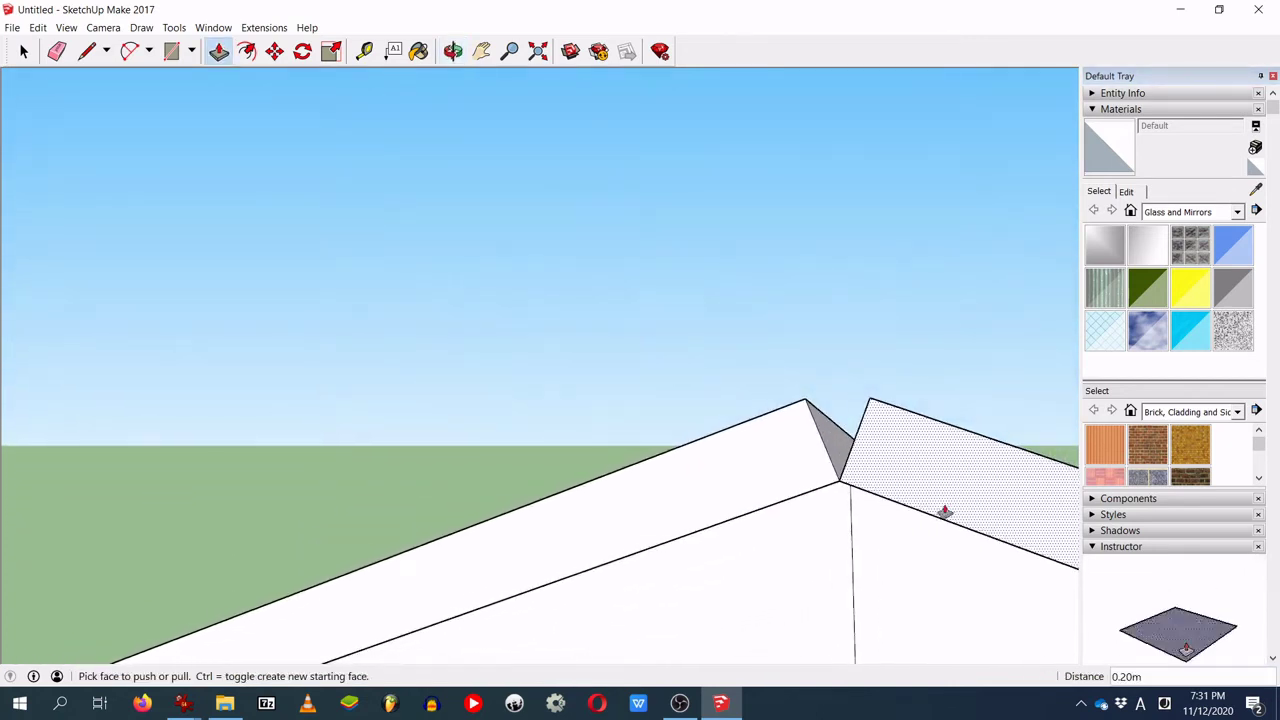
pyautogui.click(86, 51)
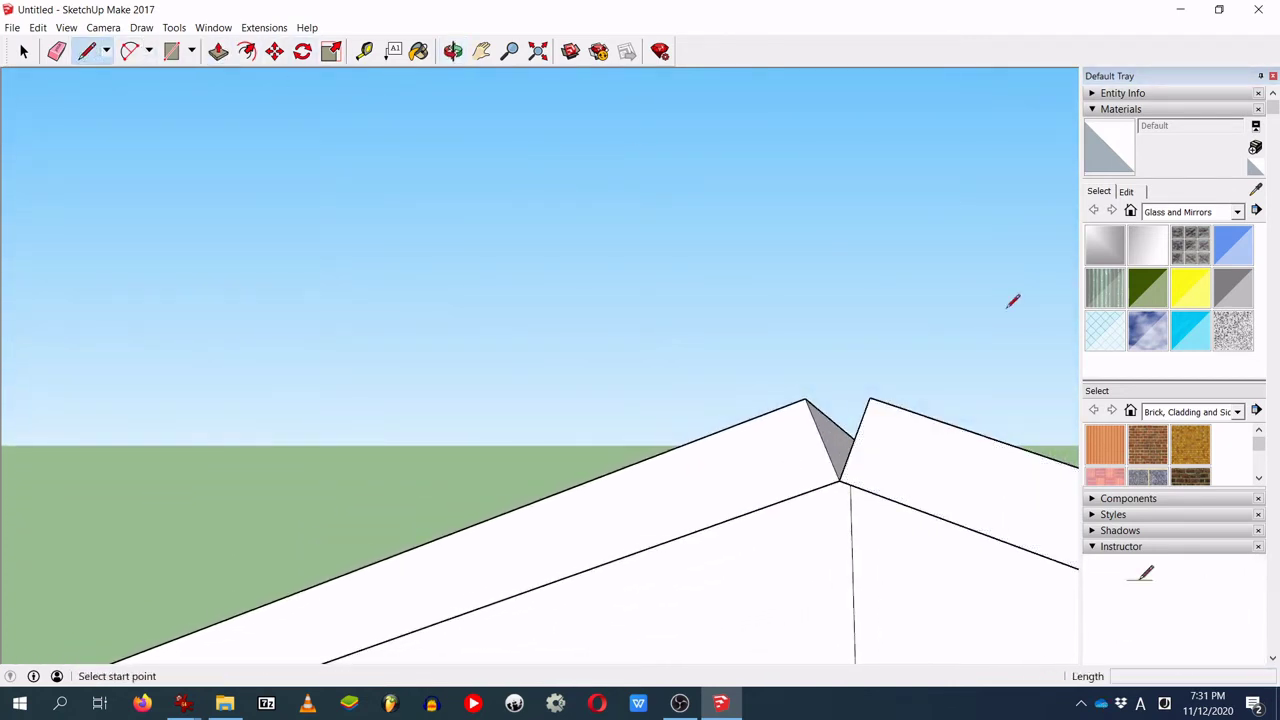
pyautogui.click(805, 399)
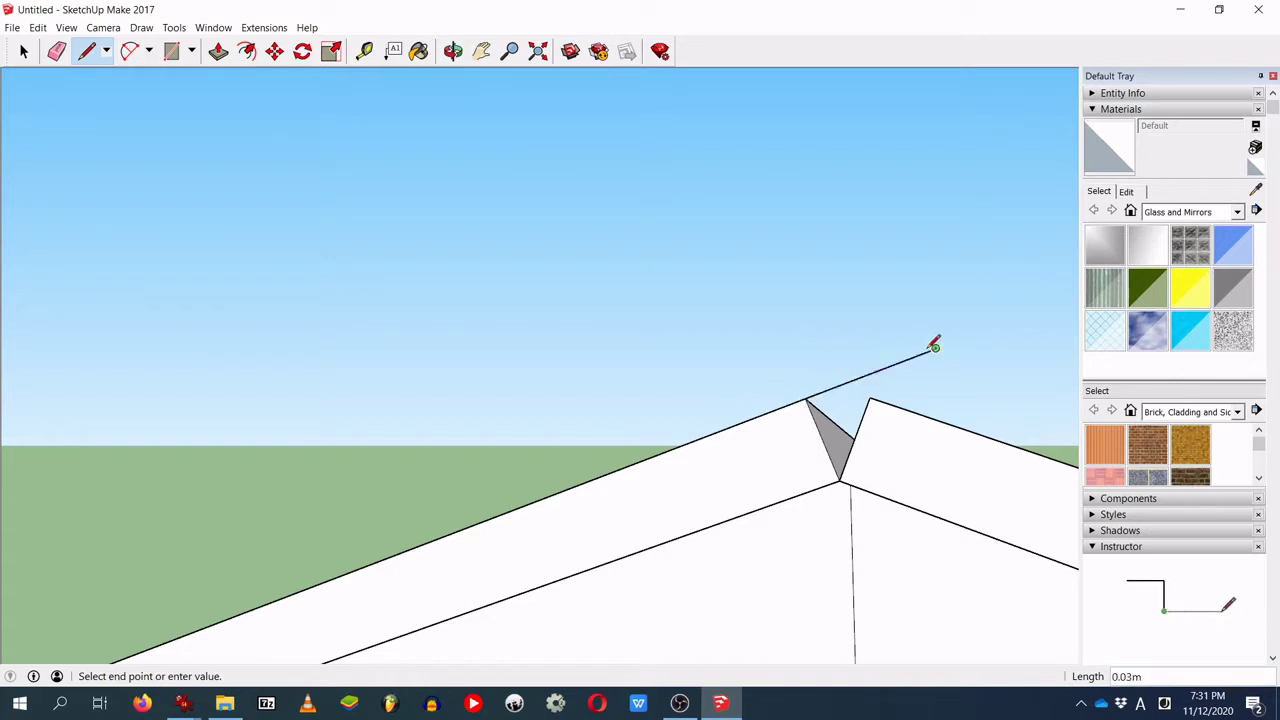
pyautogui.click(805, 374)
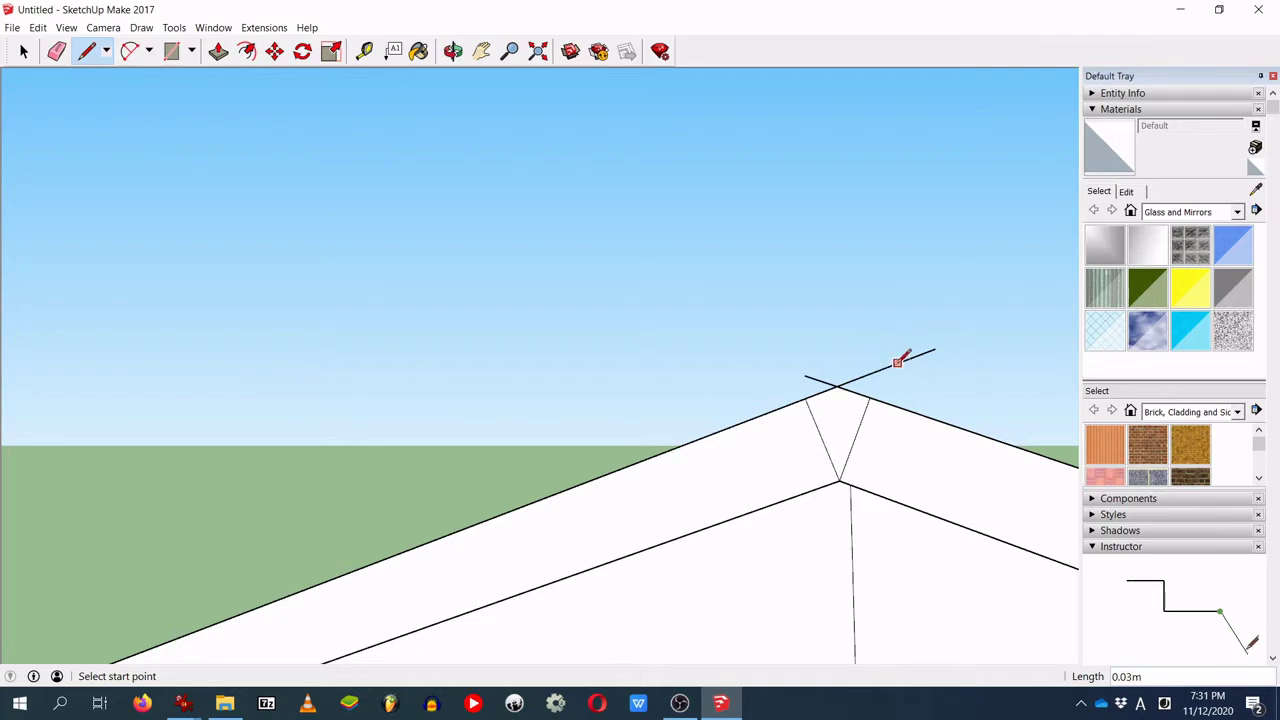
# Step: Erase the surplus line ends that project past the crossing point at the rear gable peak
pyautogui.moveTo(907, 363); pyautogui.dragTo(826, 317, button='middle')
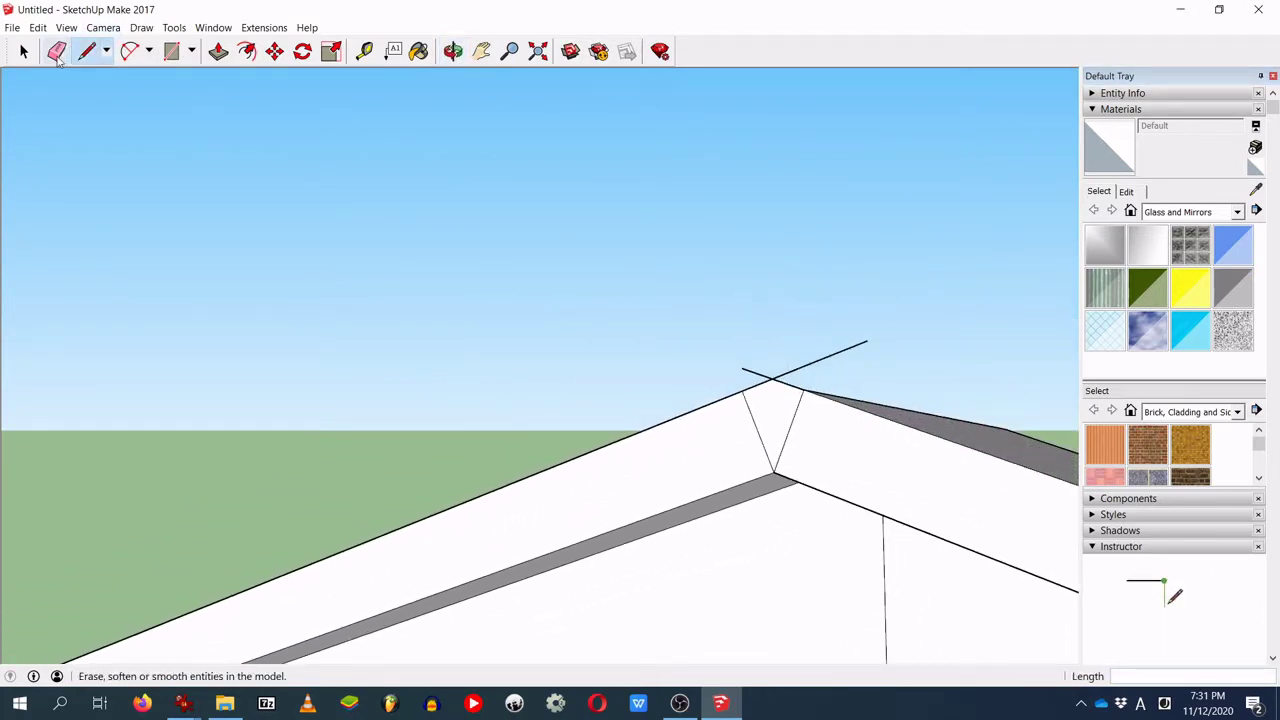
pyautogui.click(57, 53)
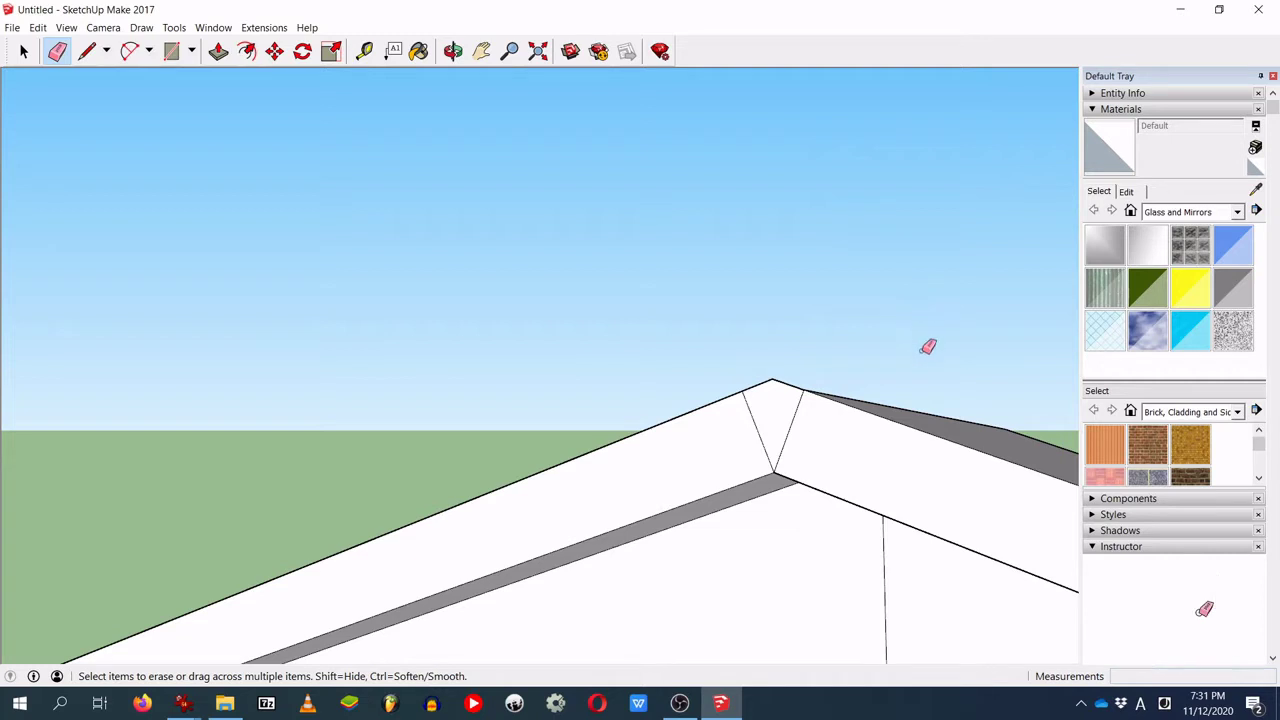
pyautogui.moveTo(926, 343); pyautogui.dragTo(941, 380, button='middle')
pyautogui.moveTo(934, 333); pyautogui.dragTo(875, 505, button='middle')
# Step: Close the front gable's ridge notch with crossing extensions of both upper roof edges, and erase the surplus line ends
pyautogui.moveTo(1006, 331)
pyautogui.mouseDown(button='middle')
pyautogui.moveTo(723, 417)
pyautogui.moveTo(674, 445)
pyautogui.moveTo(309, 454)
pyautogui.mouseUp(button='middle')
pyautogui.moveTo(629, 551)
pyautogui.mouseDown(button='middle')
pyautogui.moveTo(460, 474)
pyautogui.moveTo(486, 489)
pyautogui.moveTo(337, 446)
pyautogui.moveTo(440, 443)
pyautogui.moveTo(137, 405)
pyautogui.moveTo(386, 423)
pyautogui.moveTo(337, 429)
pyautogui.moveTo(263, 394)
pyautogui.moveTo(357, 357)
pyautogui.moveTo(340, 237)
pyautogui.moveTo(414, 280)
pyautogui.moveTo(460, 480)
pyautogui.moveTo(417, 254)
pyautogui.moveTo(471, 486)
pyautogui.moveTo(432, 497)
pyautogui.moveTo(255, 98)
pyautogui.mouseUp(button='middle')
pyautogui.press('space')
pyautogui.click(84, 54)
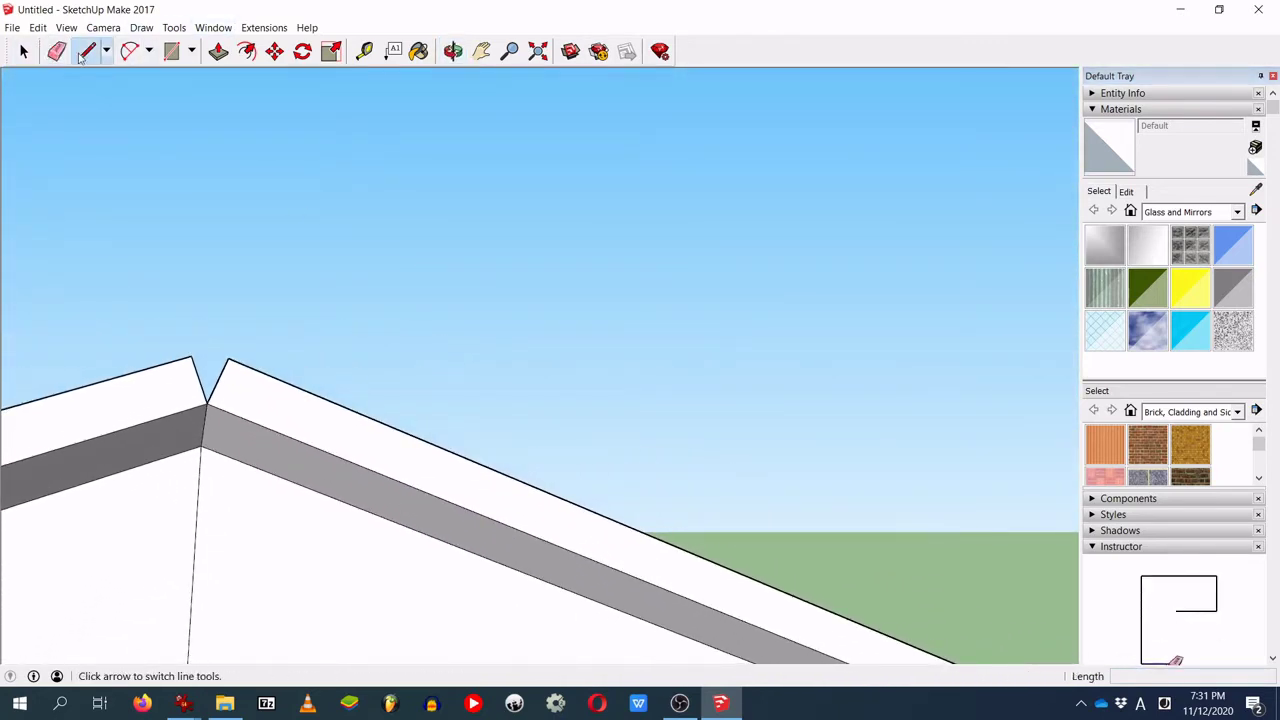
pyautogui.click(191, 355)
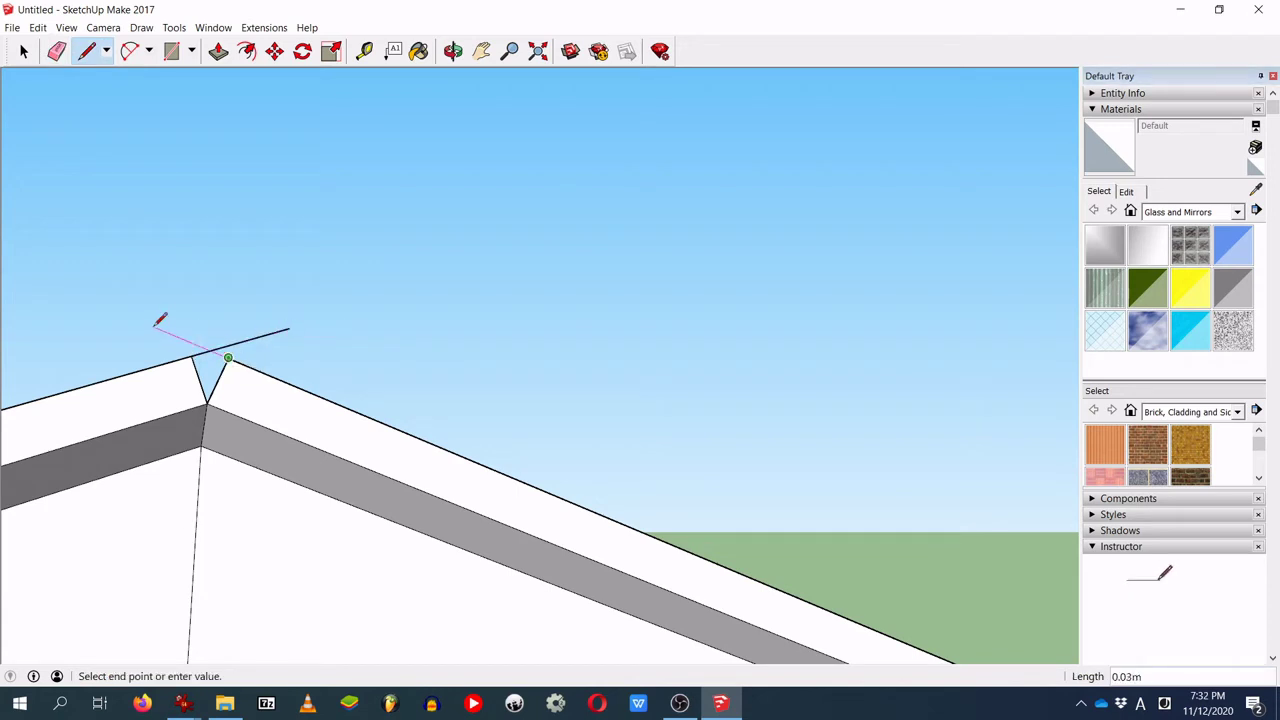
pyautogui.click(56, 51)
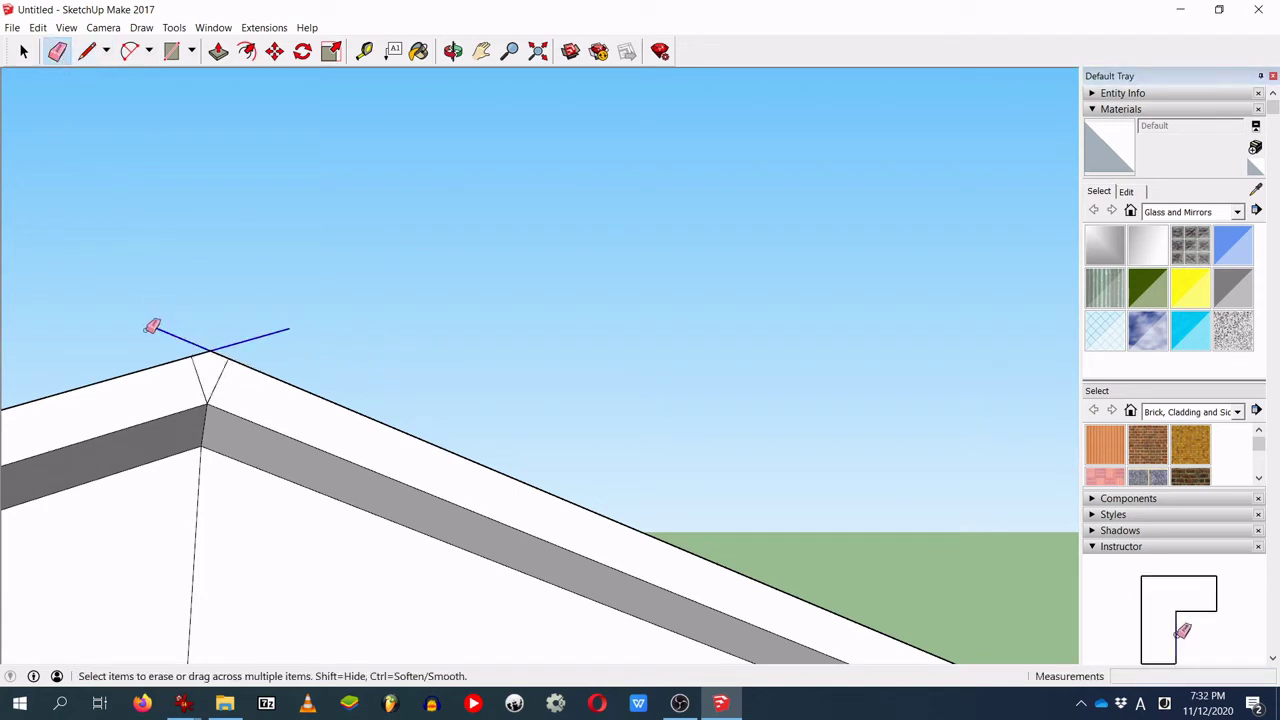
pyautogui.moveTo(268, 303)
pyautogui.mouseDown(button='middle')
pyautogui.moveTo(277, 354)
pyautogui.moveTo(706, 489)
pyautogui.moveTo(617, 361)
pyautogui.moveTo(677, 377)
pyautogui.mouseUp(button='middle')
# Step: Draw a ridge line along the roof from one gable peak to the other, closing the gap between the two slopes
pyautogui.moveTo(820, 414); pyautogui.dragTo(480, 446, button='middle')
pyautogui.moveTo(943, 449); pyautogui.dragTo(835, 410, button='middle')
pyautogui.scroll(-3, 840, 406)
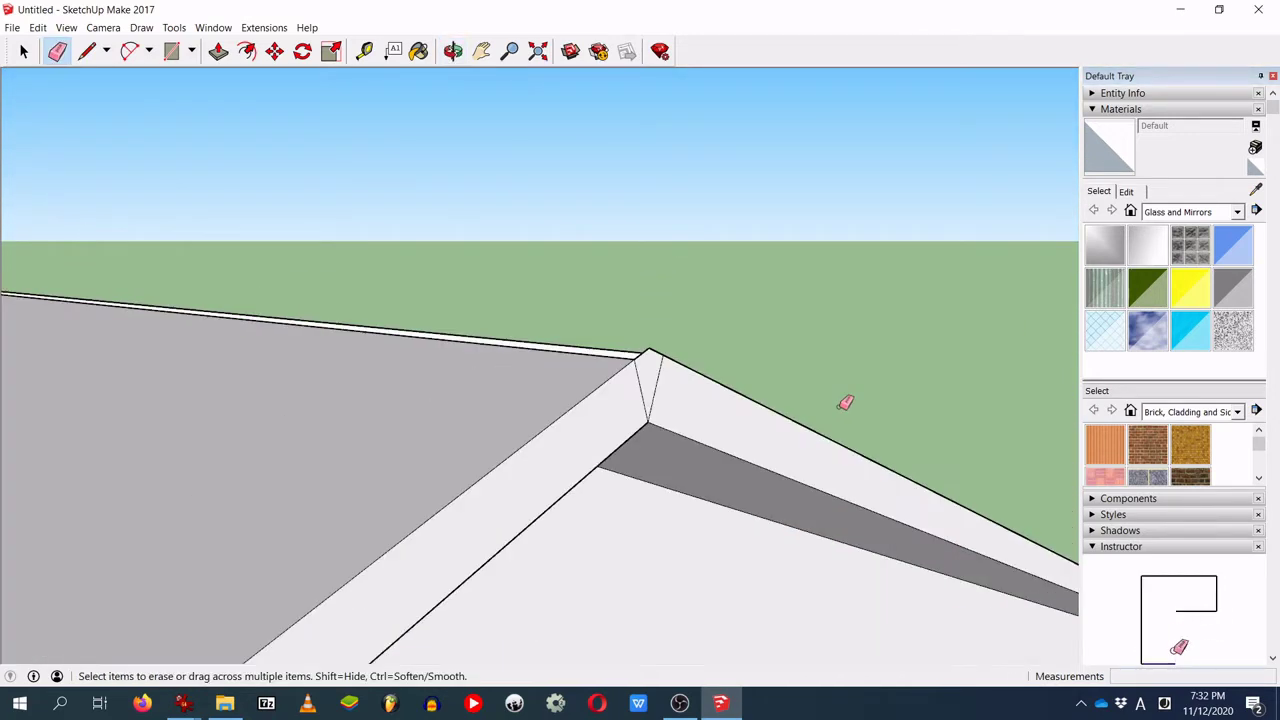
pyautogui.click(87, 51)
pyautogui.click(650, 347)
pyautogui.moveTo(320, 285); pyautogui.dragTo(424, 311, button='middle')
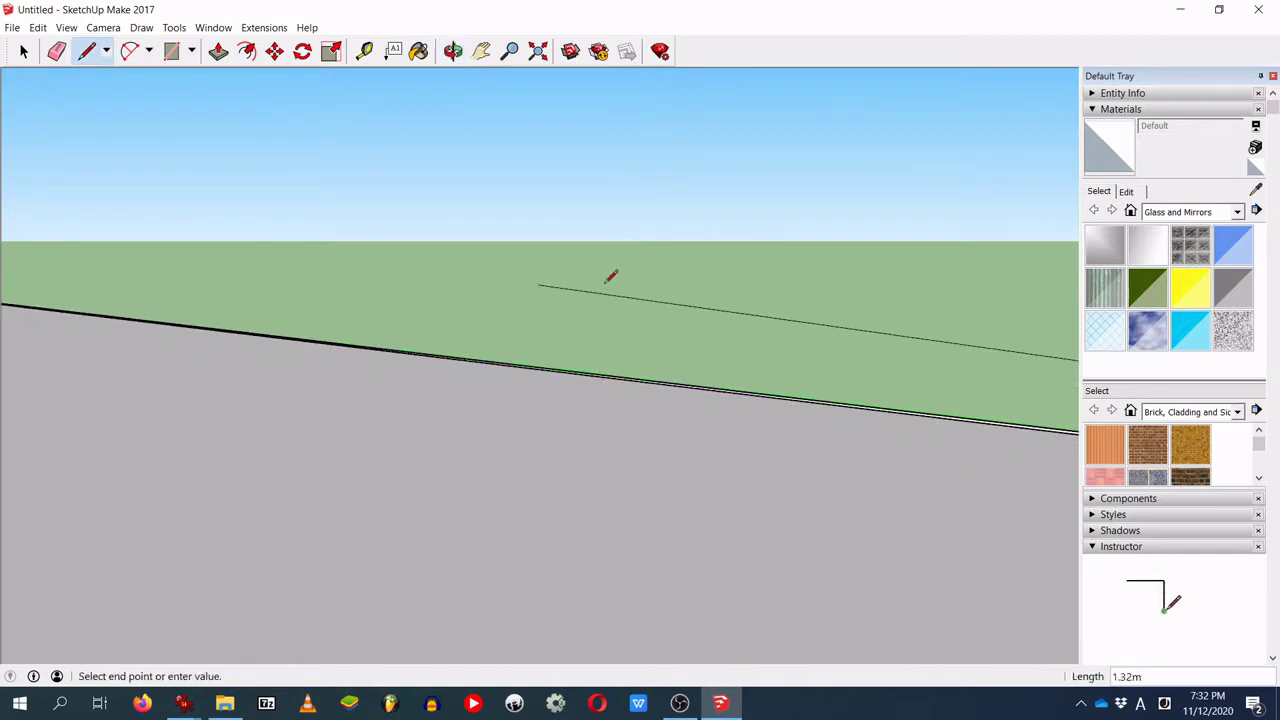
pyautogui.moveTo(155, 310); pyautogui.dragTo(565, 472, button='middle')
pyautogui.scroll(2, 500, 490)
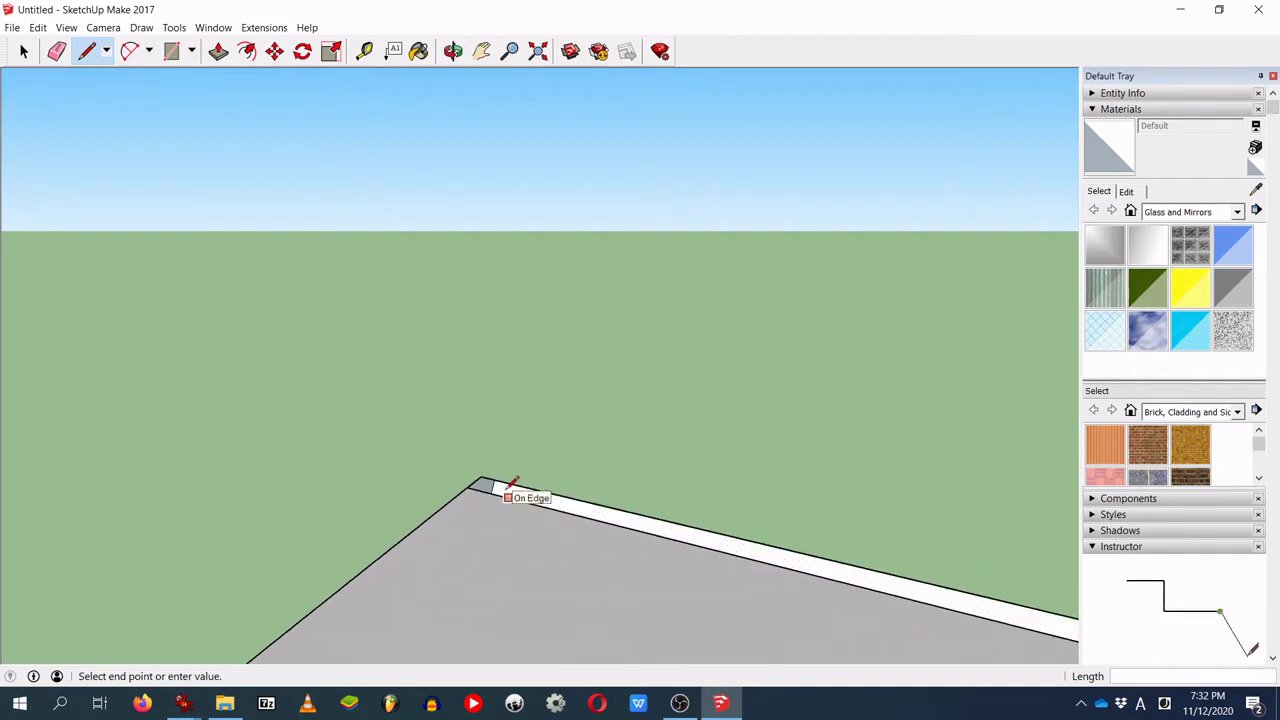
pyautogui.click(472, 470)
# Step: Erase the two leftover edges running parallel to the ridge line on either side of it
pyautogui.moveTo(393, 462); pyautogui.dragTo(988, 553, button='middle')
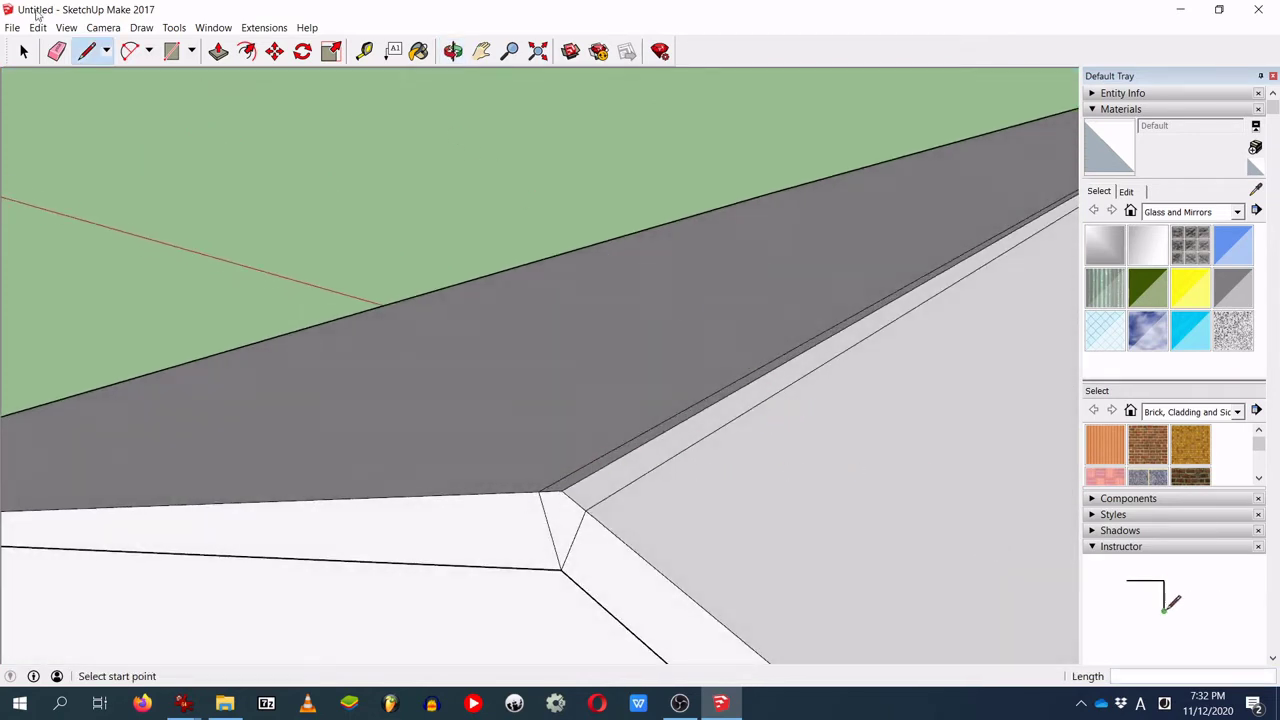
pyautogui.click(57, 51)
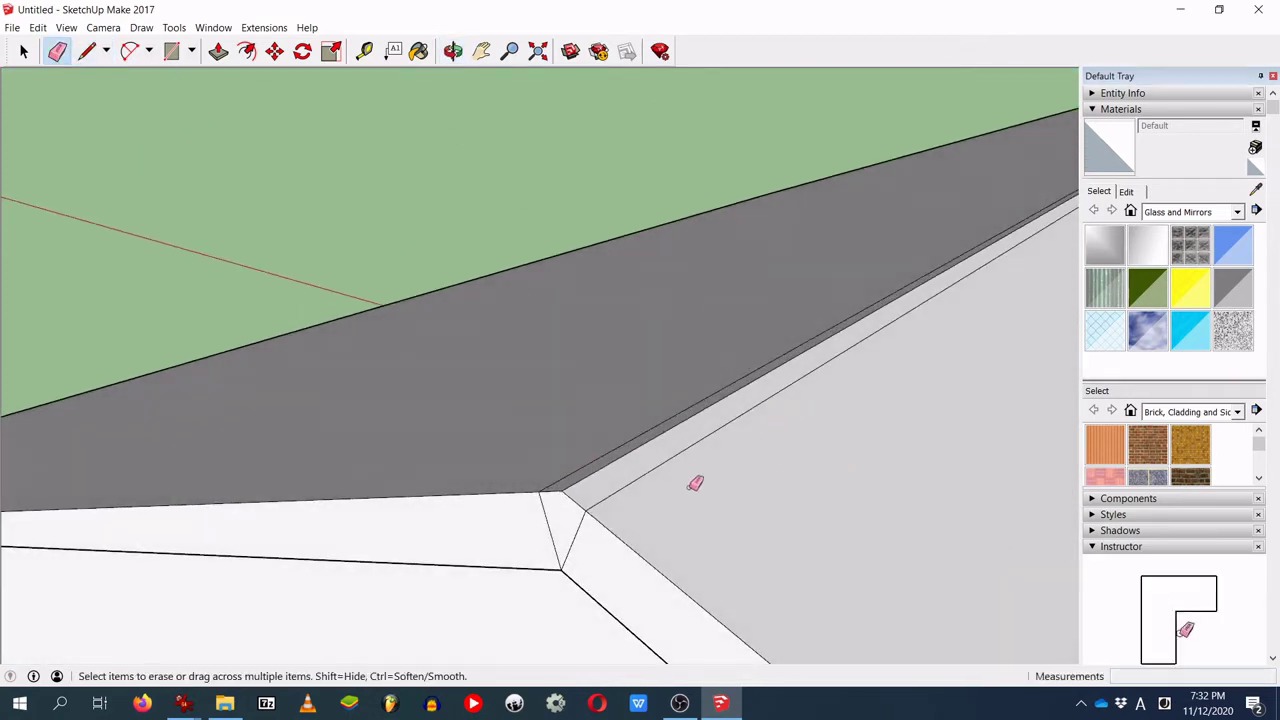
pyautogui.click(622, 482)
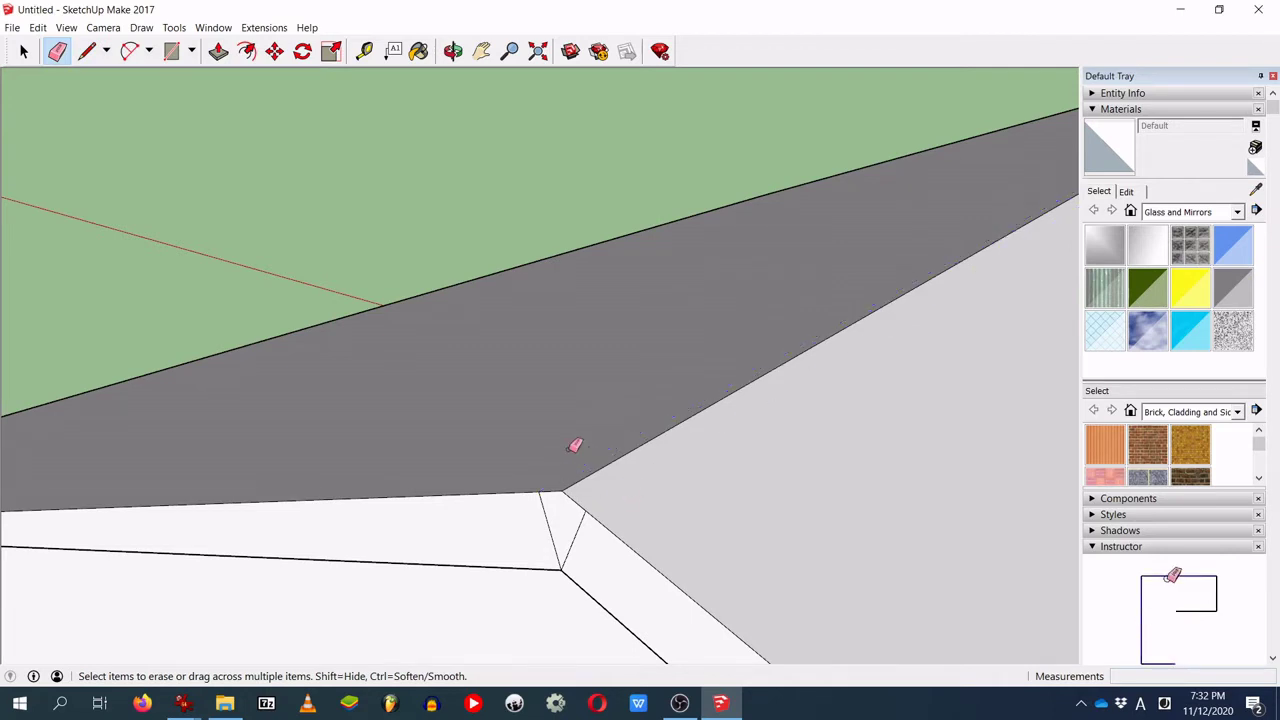
pyautogui.scroll(5, 548, 484)
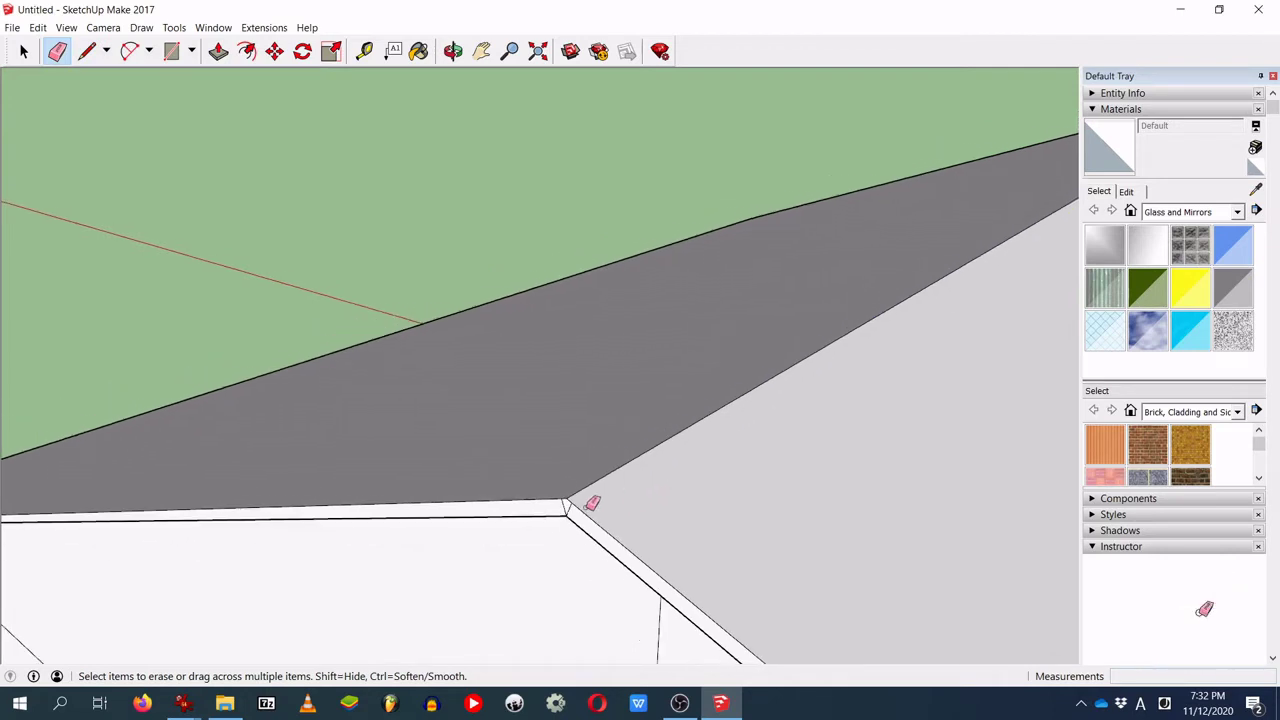
pyautogui.moveTo(598, 523); pyautogui.dragTo(548, 512, button='middle')
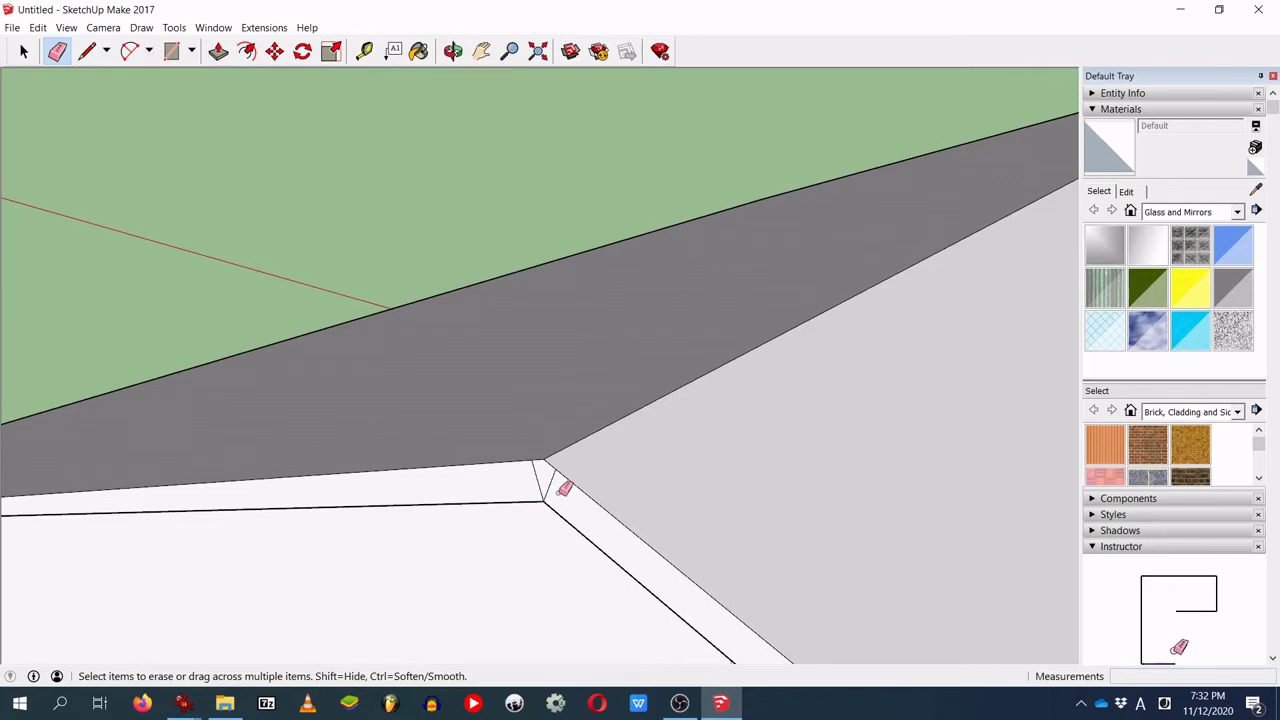
pyautogui.moveTo(794, 396)
pyautogui.mouseDown(button='middle')
pyautogui.moveTo(711, 454)
pyautogui.moveTo(843, 537)
pyautogui.moveTo(788, 376)
pyautogui.moveTo(846, 223)
pyautogui.moveTo(780, 306)
pyautogui.moveTo(917, 437)
pyautogui.moveTo(360, 323)
pyautogui.moveTo(300, 351)
pyautogui.moveTo(551, 334)
pyautogui.moveTo(136, 187)
pyautogui.mouseUp(button='middle')
pyautogui.moveTo(366, 327); pyautogui.dragTo(934, 511, button='middle')
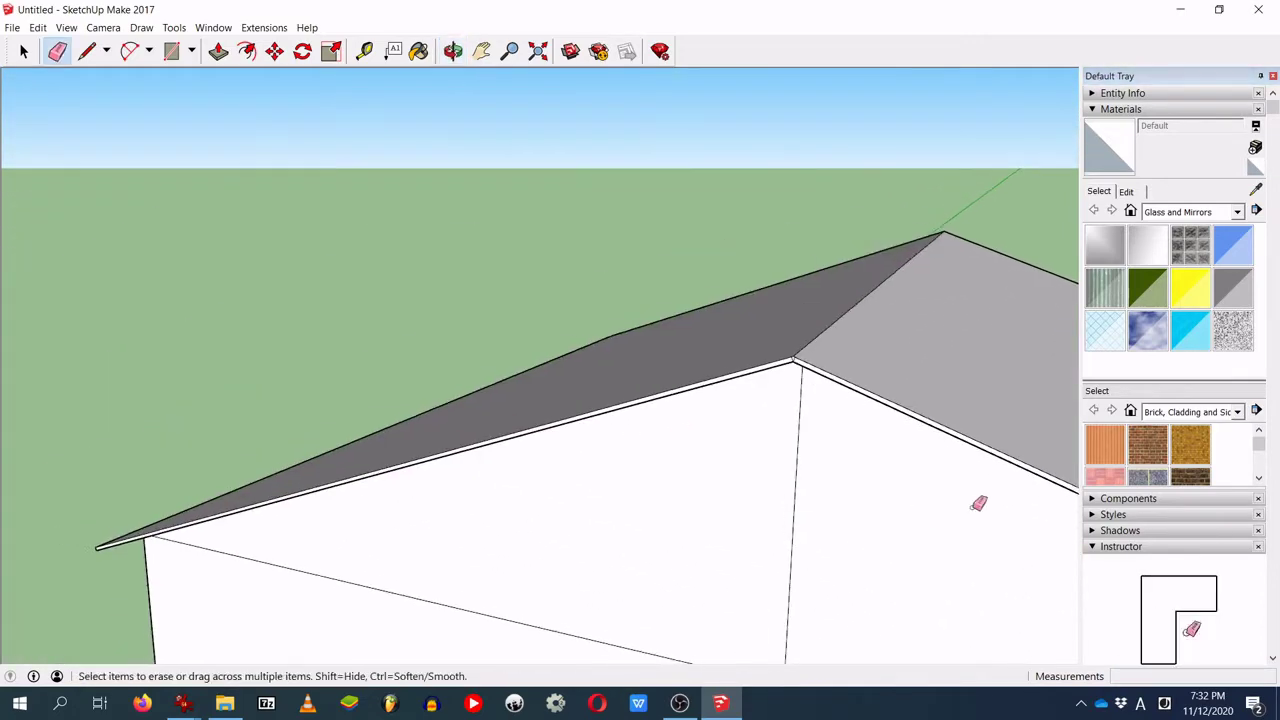
# Step: Draw a 0.40 m vertical line at the midpoint of the front plinth, from its bottom edge to its top edge
pyautogui.scroll(4, 517, 269)
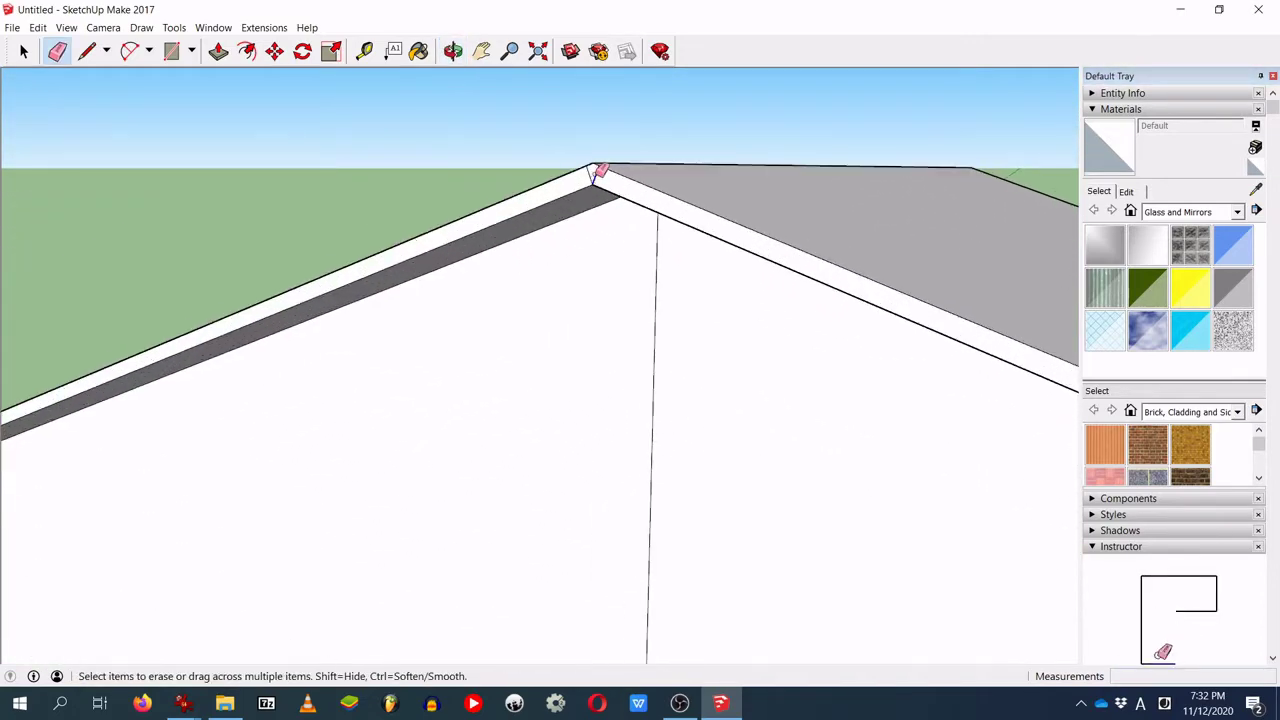
pyautogui.moveTo(600, 409)
pyautogui.mouseDown(button='middle')
pyautogui.moveTo(663, 566)
pyautogui.moveTo(780, 409)
pyautogui.moveTo(791, 569)
pyautogui.moveTo(720, 191)
pyautogui.mouseUp(button='middle')
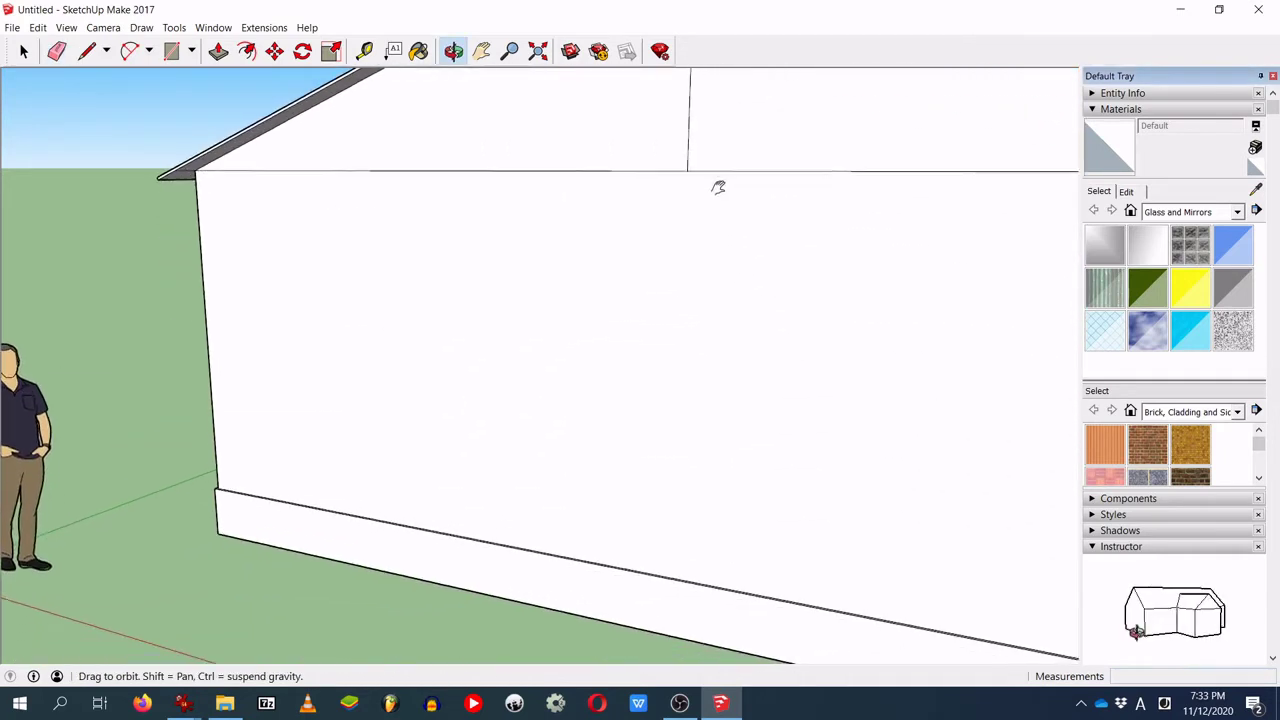
pyautogui.moveTo(655, 392)
pyautogui.mouseDown(button='middle')
pyautogui.moveTo(754, 469)
pyautogui.moveTo(849, 446)
pyautogui.moveTo(561, 428)
pyautogui.moveTo(700, 430)
pyautogui.mouseUp(button='middle')
pyautogui.moveTo(797, 431); pyautogui.dragTo(677, 463, button='middle')
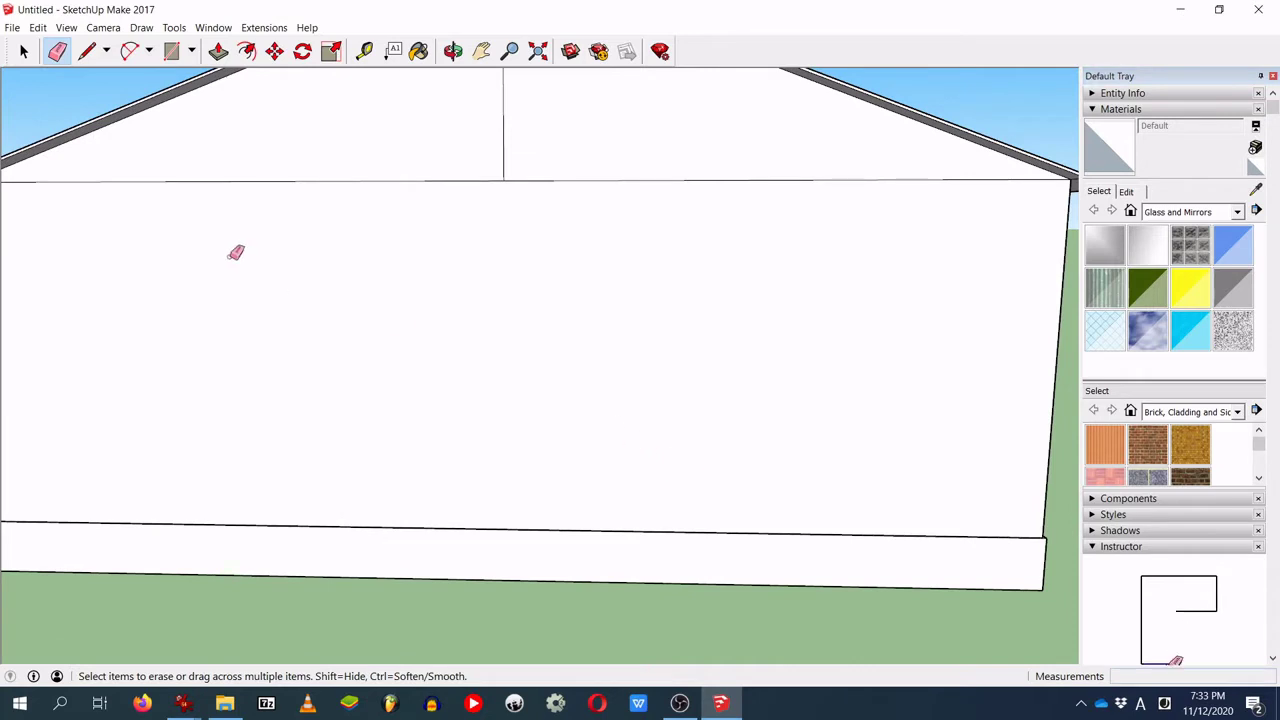
pyautogui.click(86, 51)
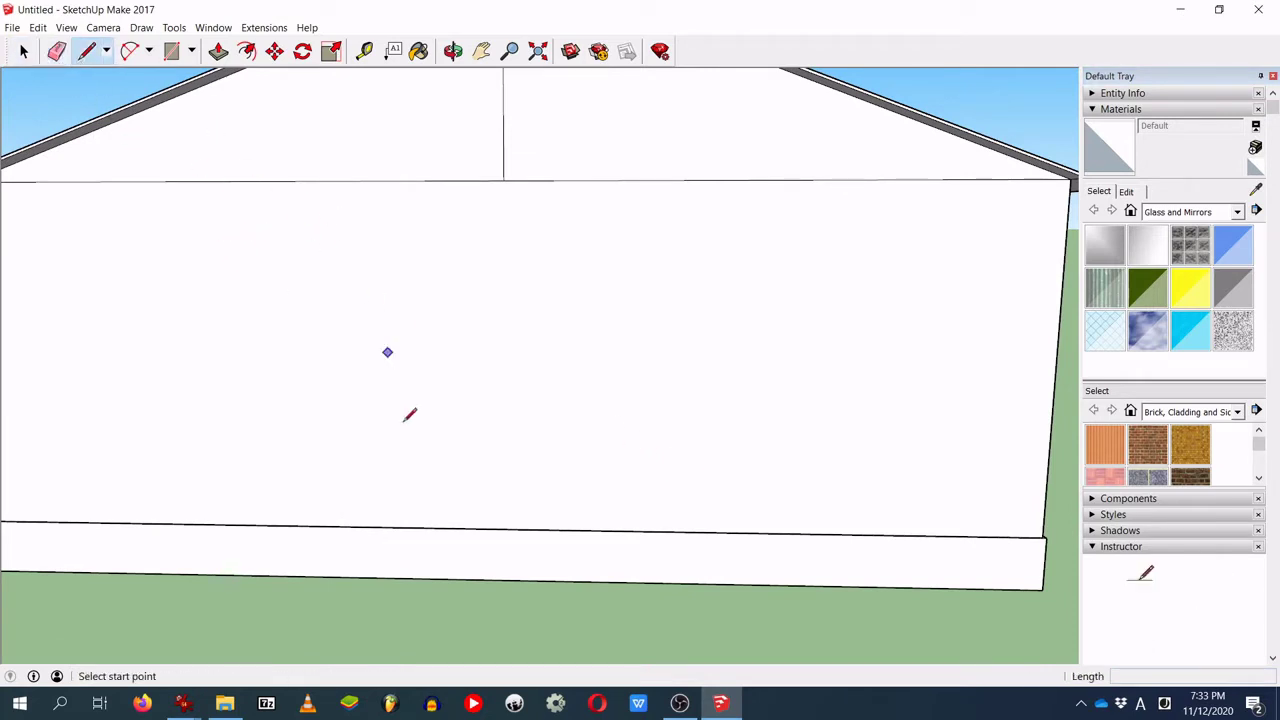
pyautogui.click(507, 578)
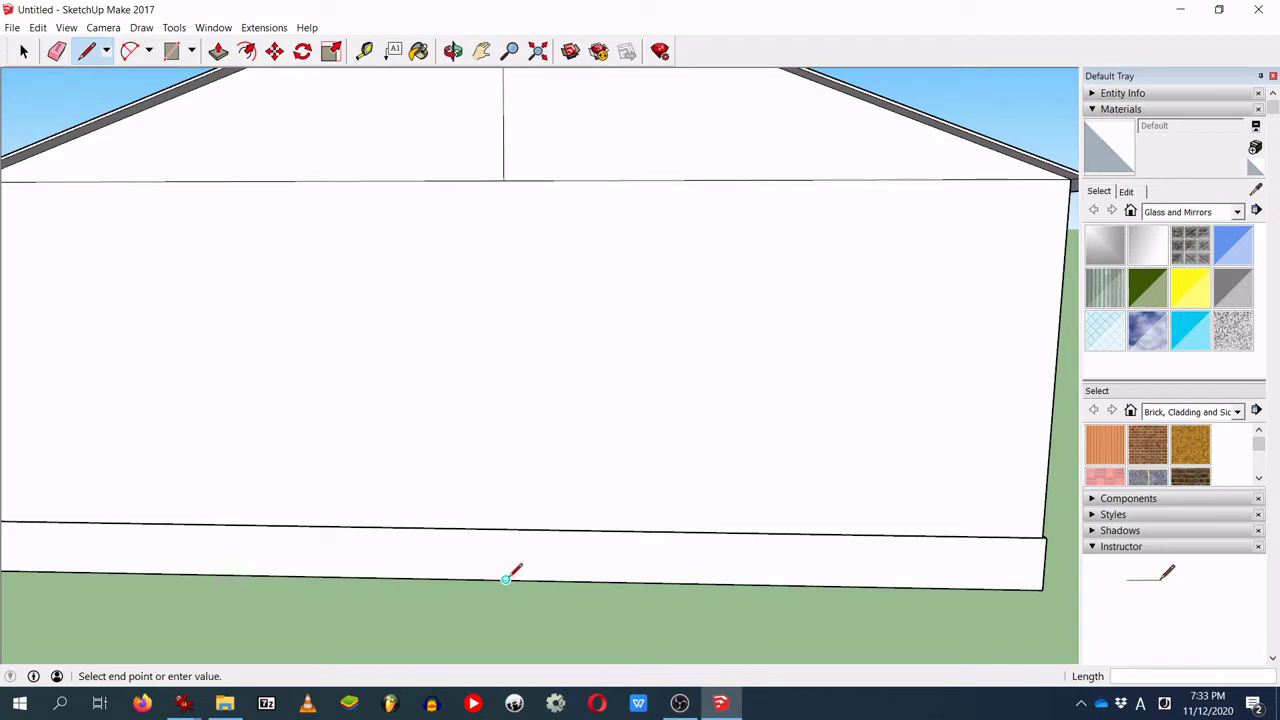
pyautogui.click(506, 531)
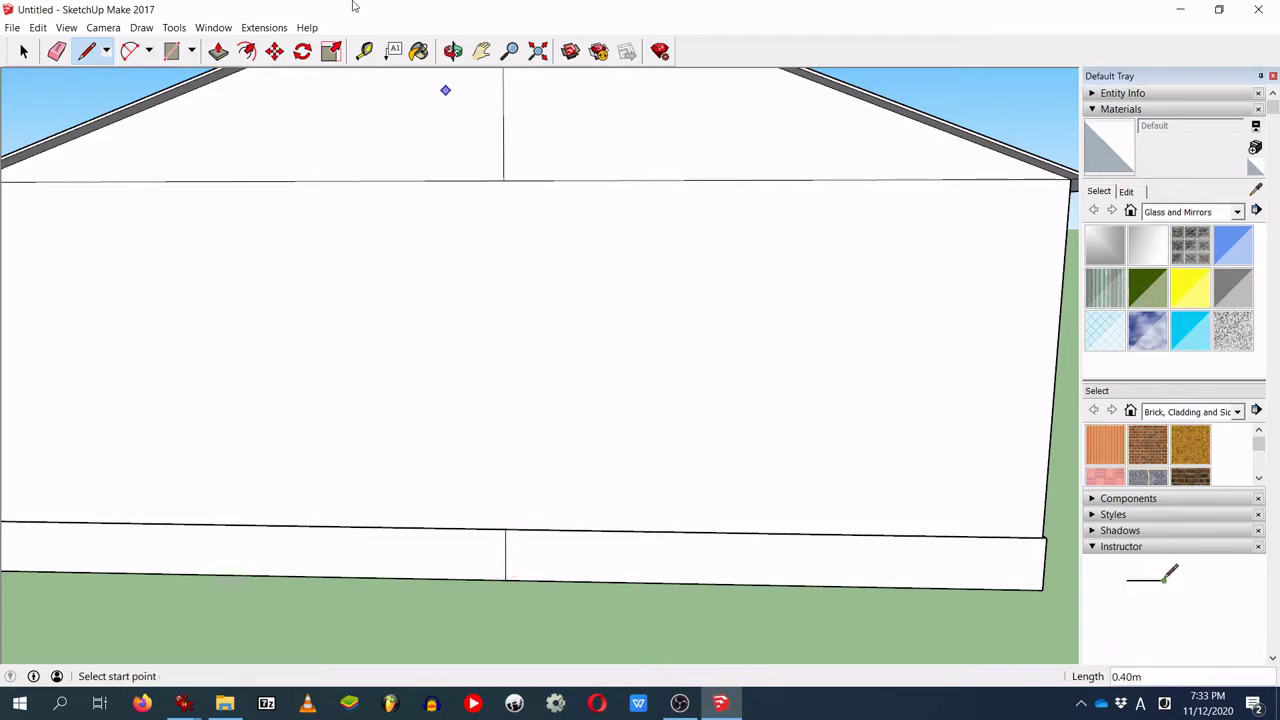
# Step: Measure the full length of the front plinth's bottom edge from corner to corner with the Tape Measure
pyautogui.click(360, 56)
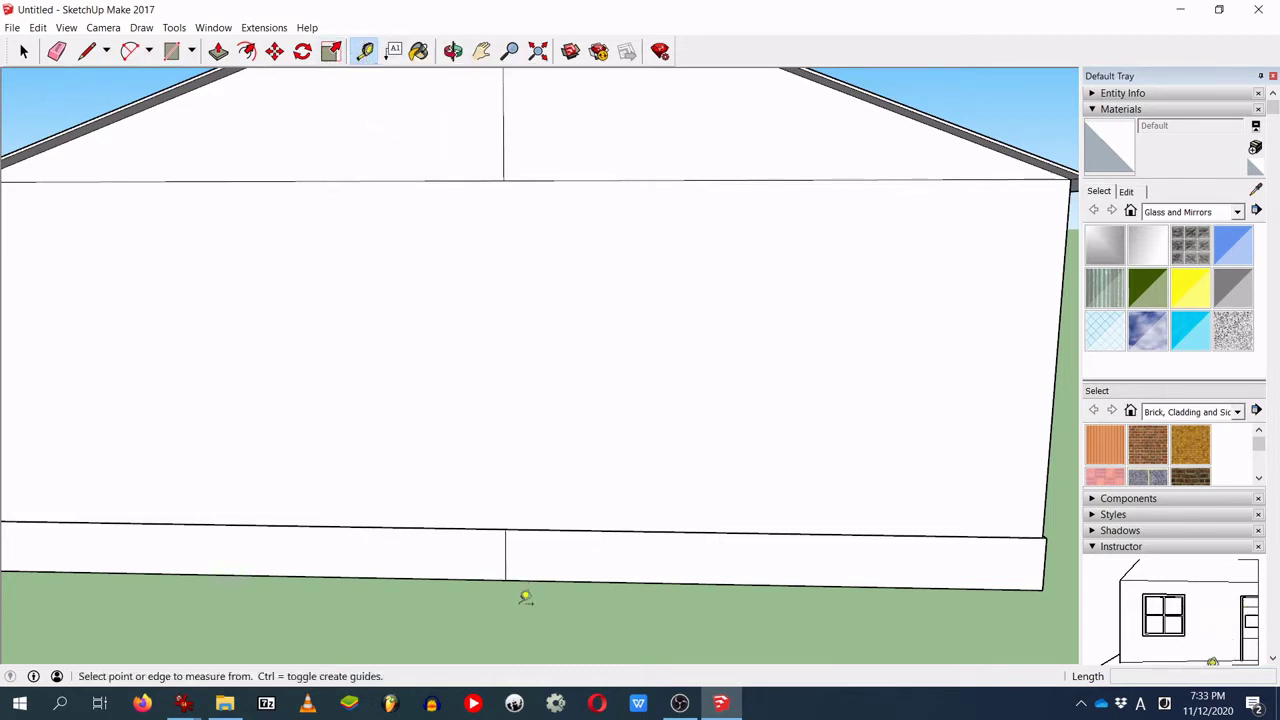
pyautogui.scroll(4, 523, 597)
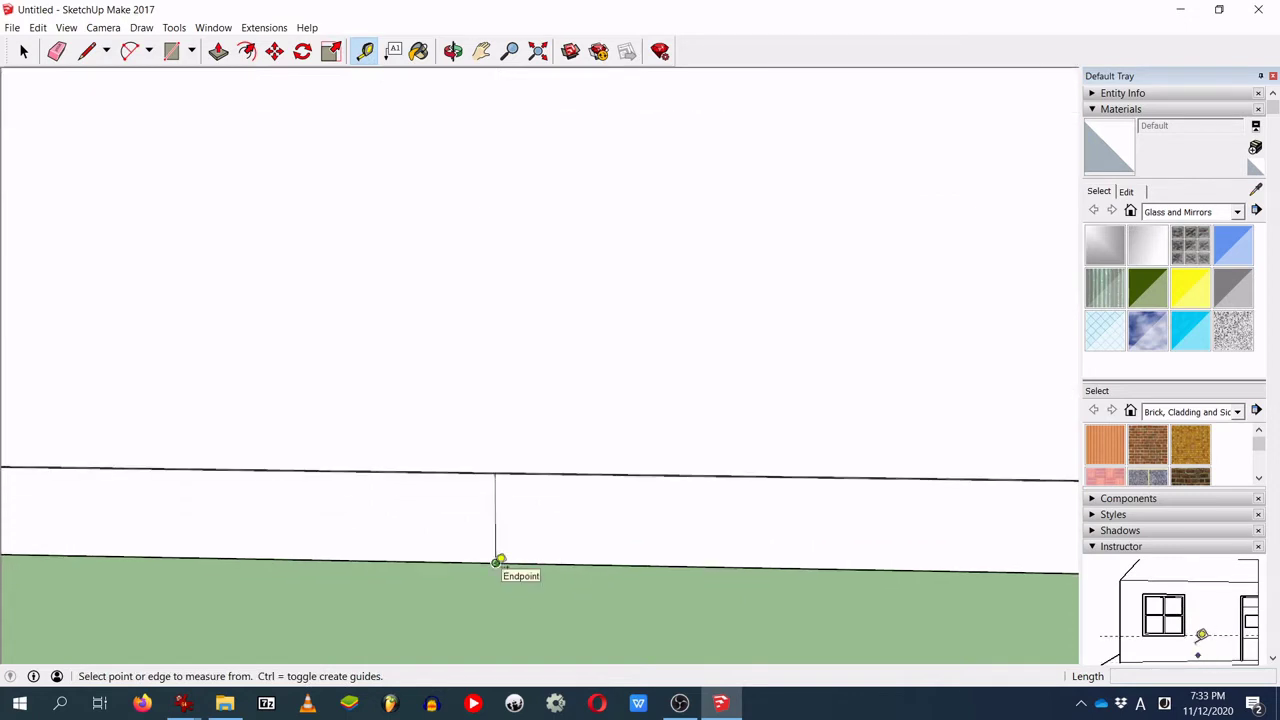
pyautogui.scroll(-5, 497, 561)
pyautogui.scroll(2, 397, 566)
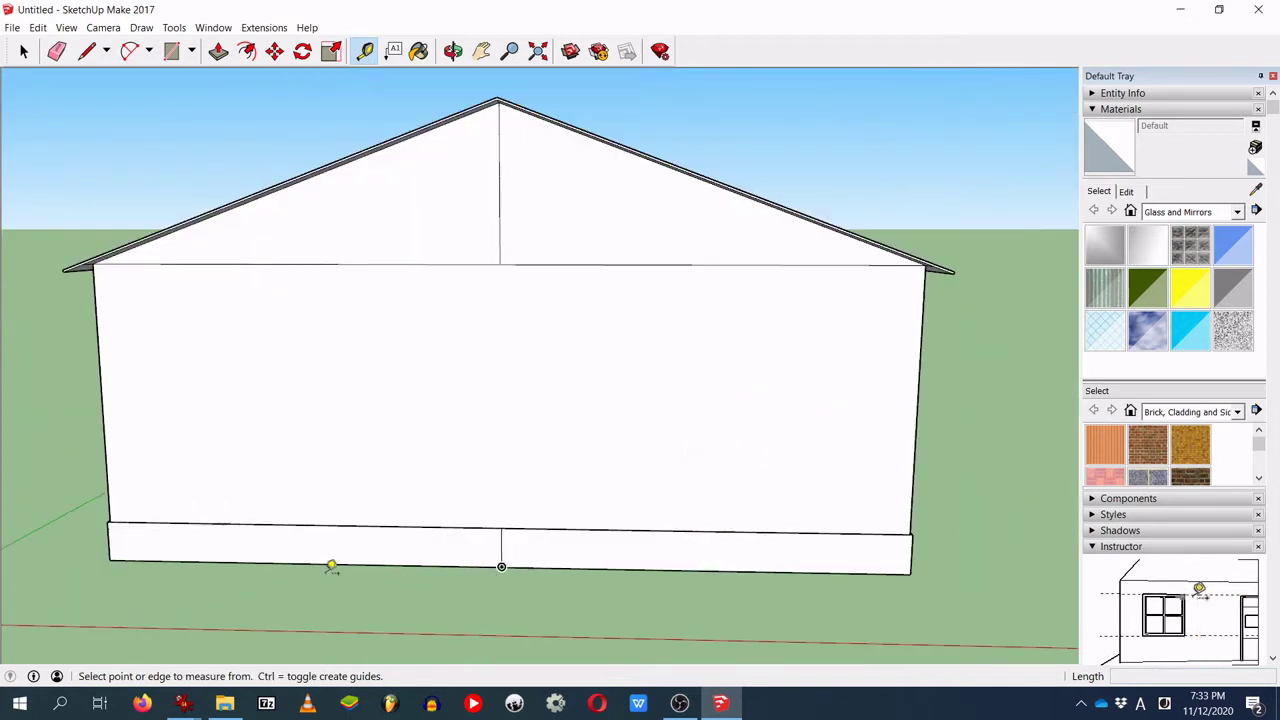
pyautogui.click(111, 558)
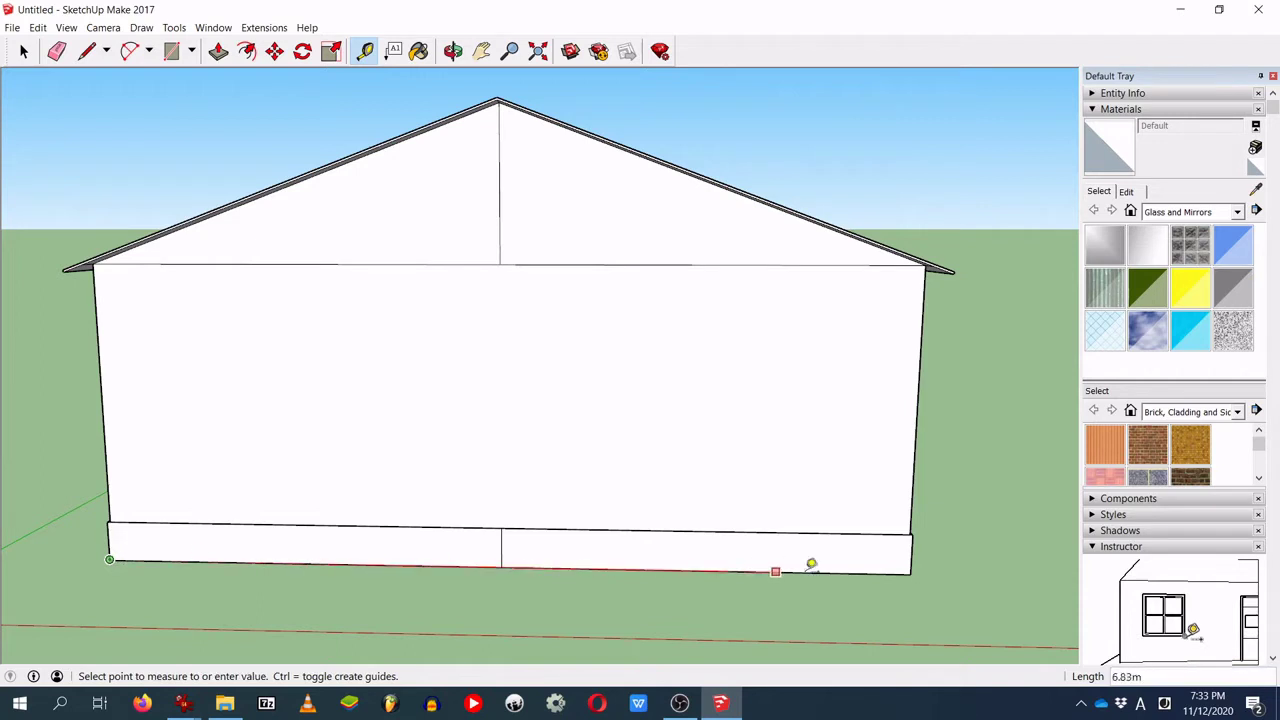
pyautogui.click(910, 573)
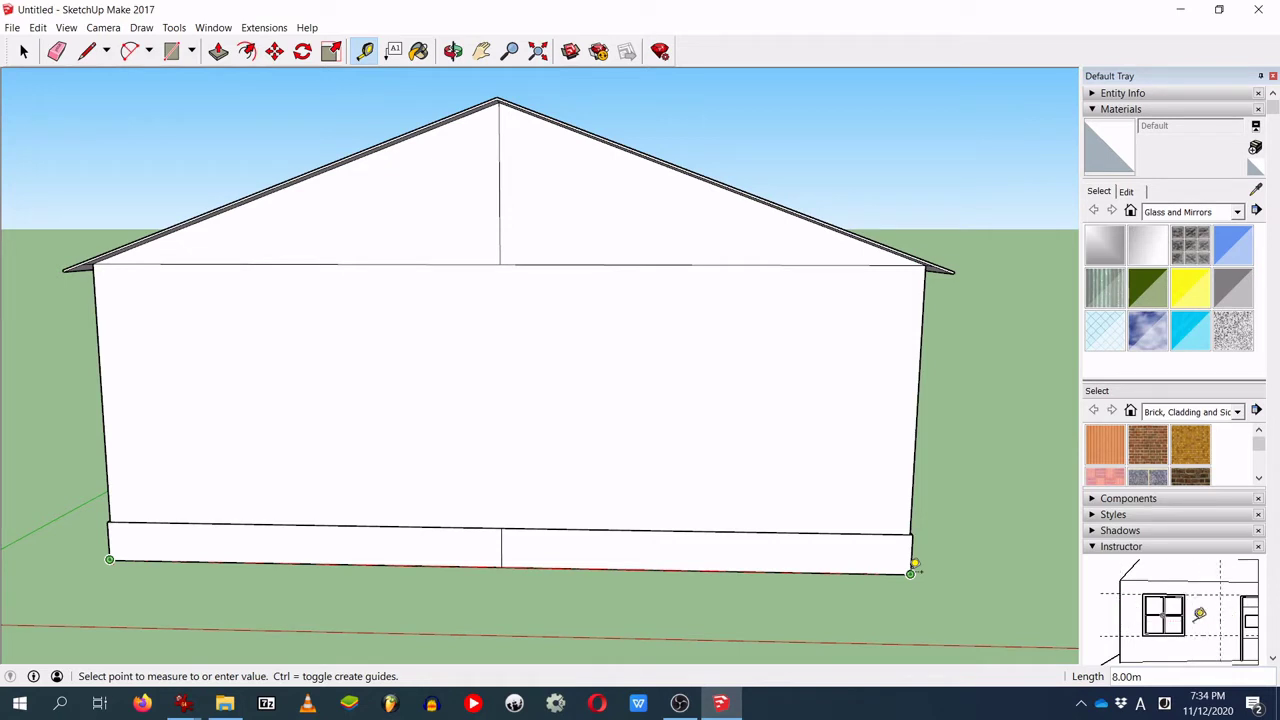
# Step: Mark points 0.6 m to either side of the centre line along the front plinth's bottom edge
pyautogui.click(505, 572)
pyautogui.scroll(4, 505, 572)
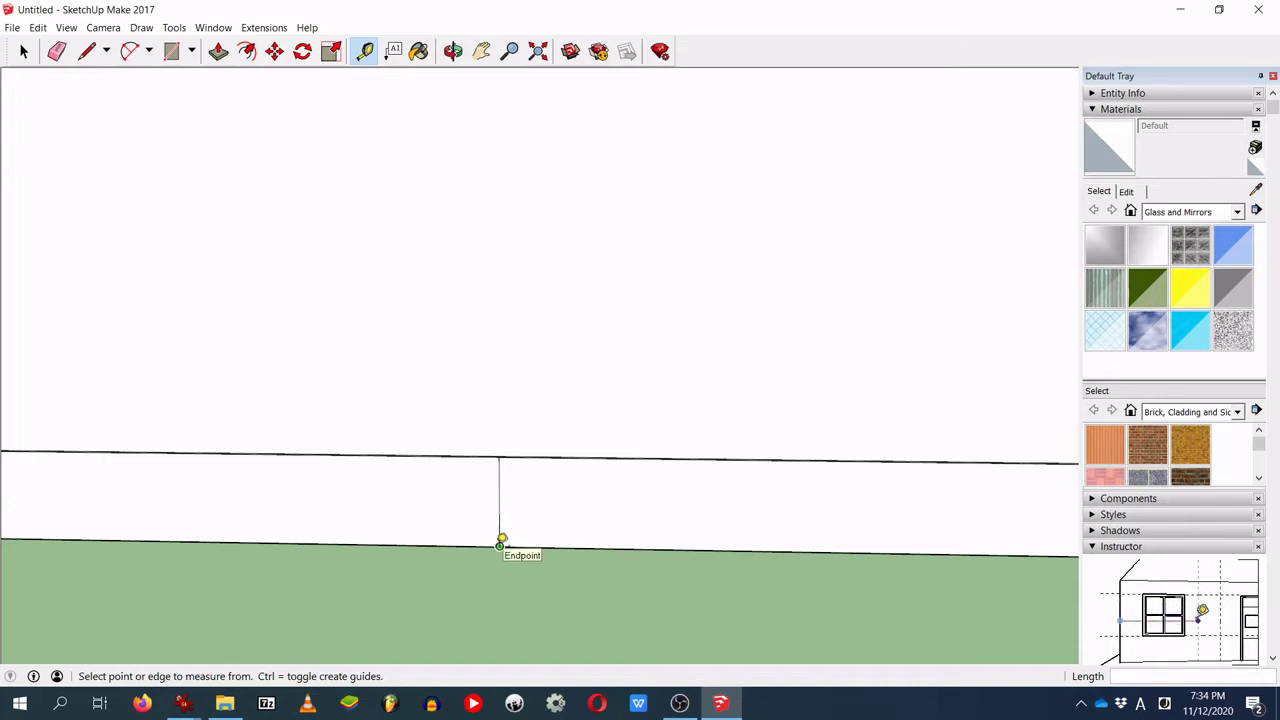
pyautogui.click(500, 544)
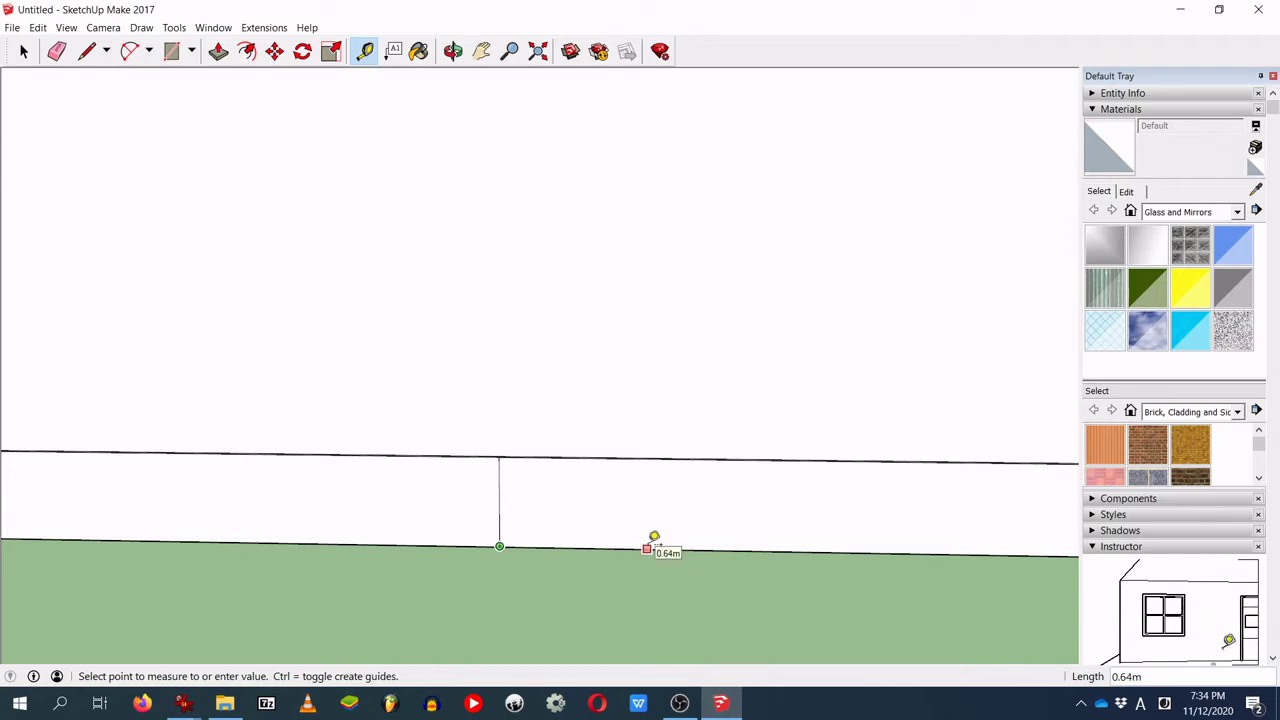
pyautogui.write('0,')
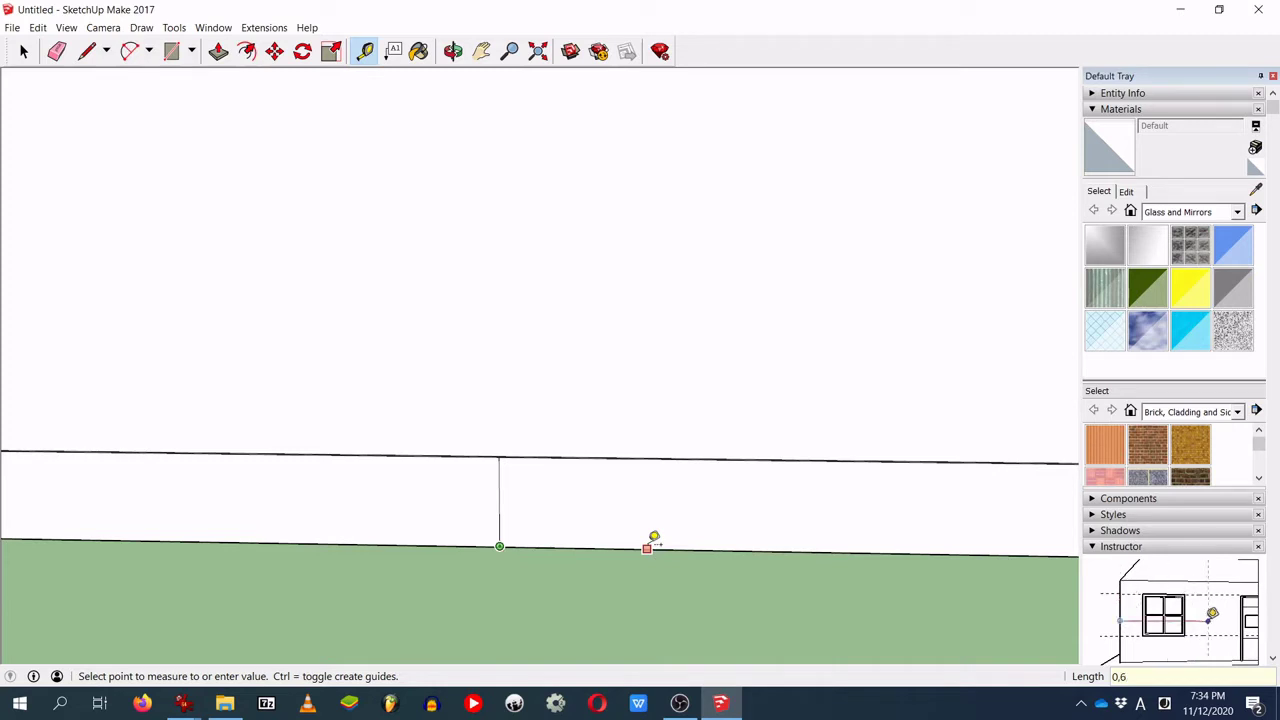
pyautogui.write('6')
pyautogui.press('Return')
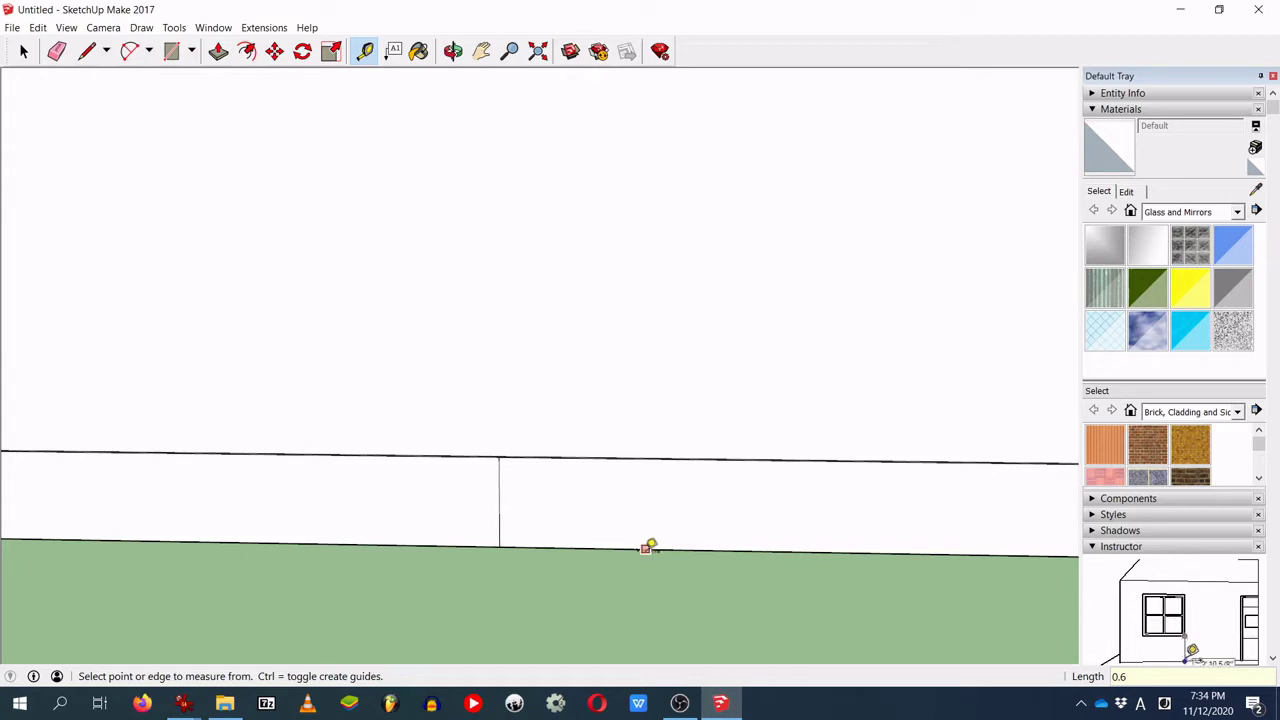
pyautogui.click(500, 545)
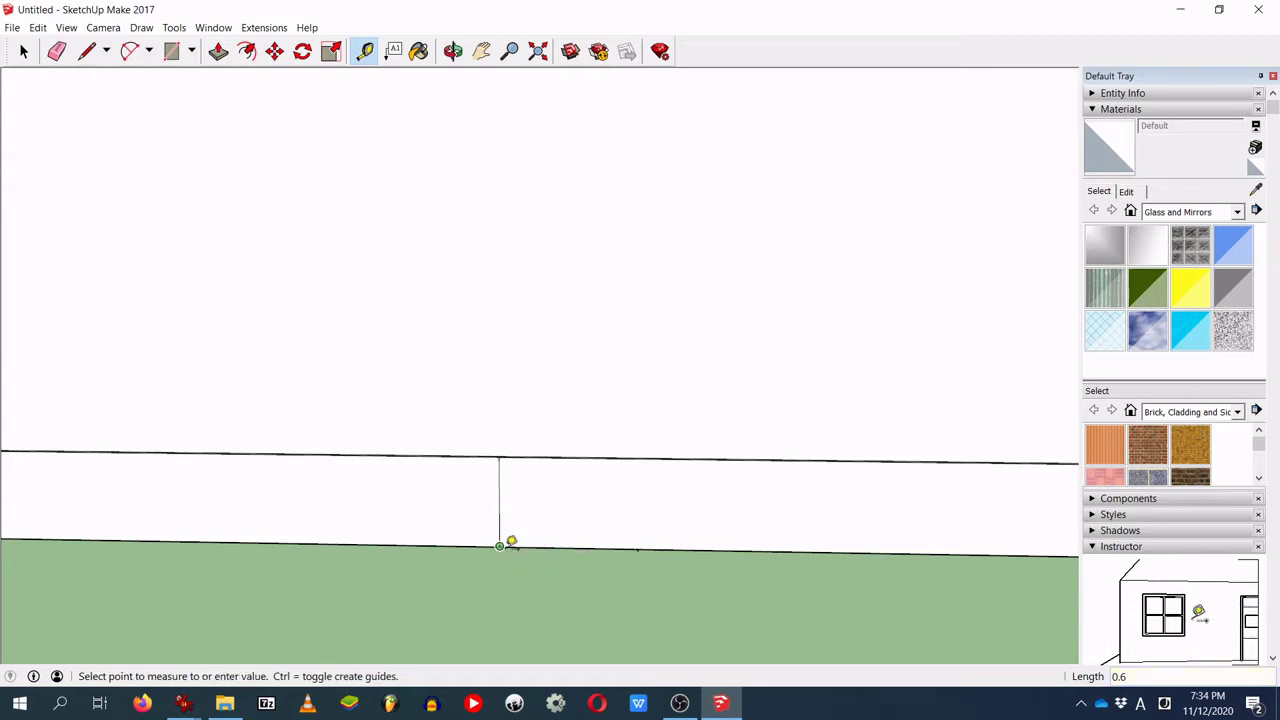
pyautogui.click(388, 542)
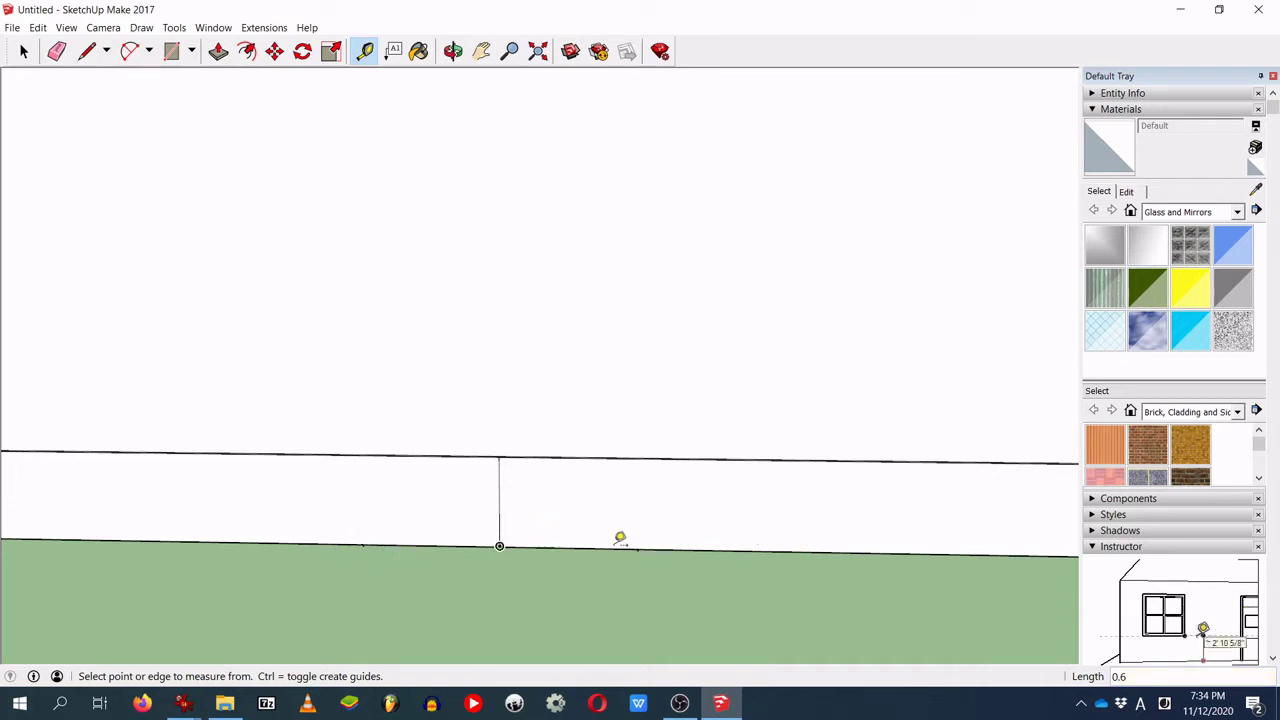
# Step: Draw a vertical line up the plinth face from each of the two marks to the plinth's top edge
pyautogui.click(90, 53)
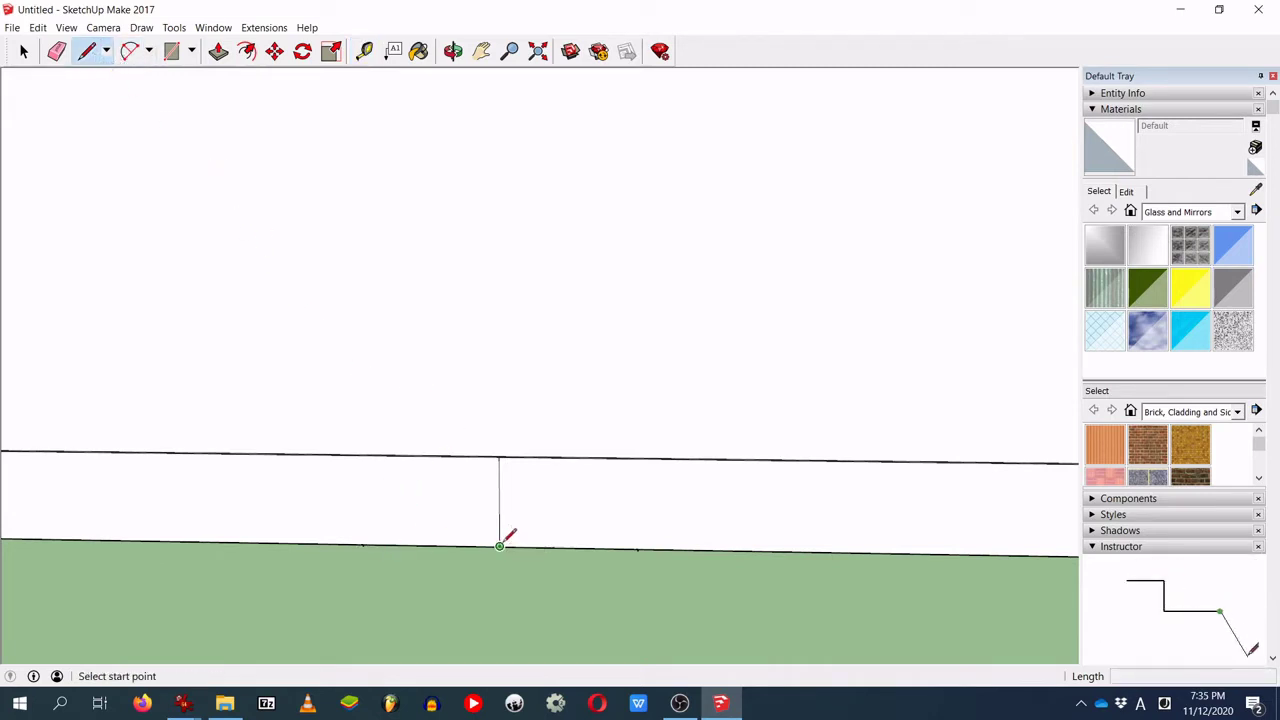
pyautogui.scroll(2, 369, 528)
pyautogui.scroll(1, 369, 528)
pyautogui.click(363, 551)
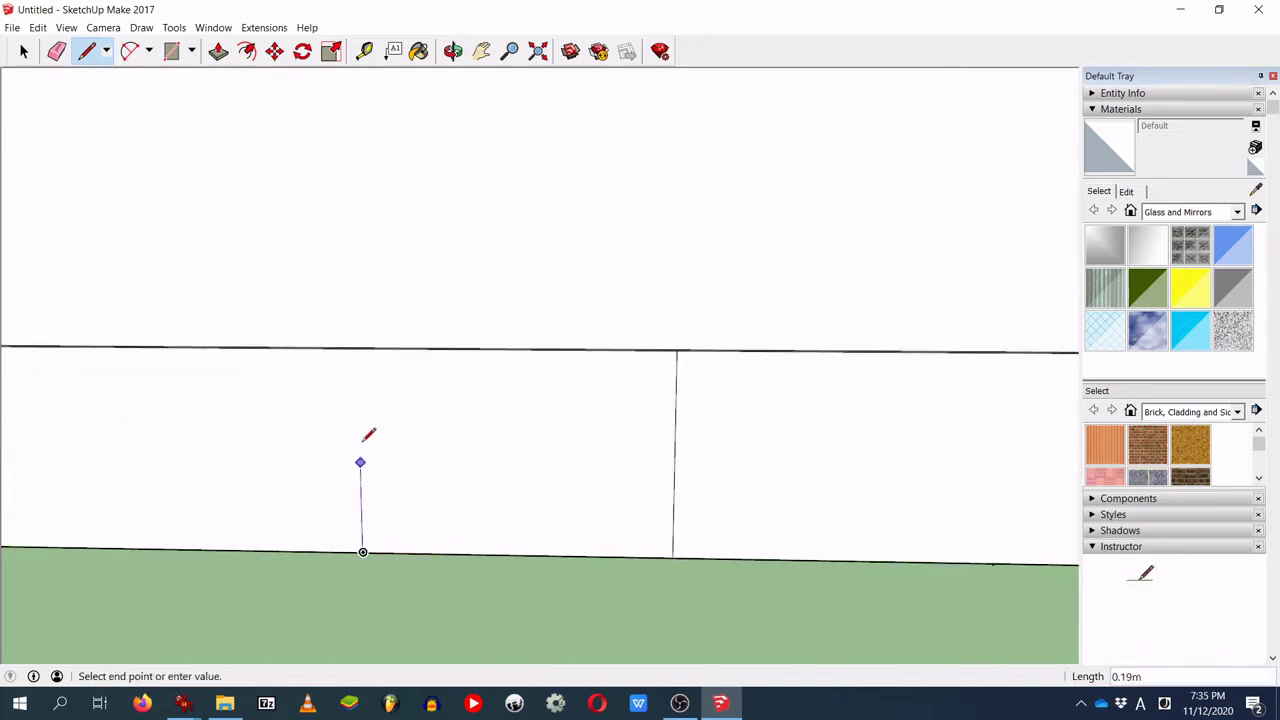
pyautogui.click(358, 348)
pyautogui.click(993, 563)
pyautogui.click(1008, 350)
# Step: Extend the two outer plinth lines across the narrow ledge to the wall with short connecting edges
pyautogui.moveTo(1017, 351); pyautogui.dragTo(1040, 375, button='middle')
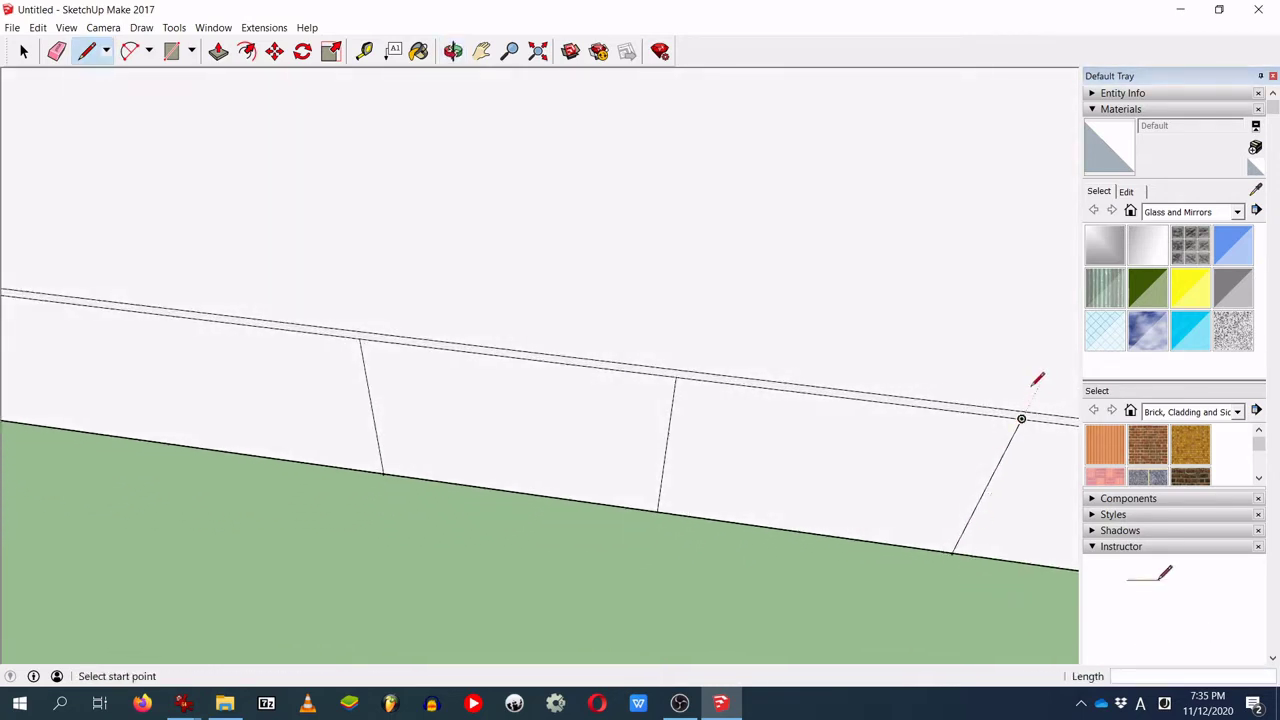
pyautogui.click(1021, 418)
pyautogui.press('Escape')
pyautogui.click(360, 337)
pyautogui.scroll(5, 365, 335)
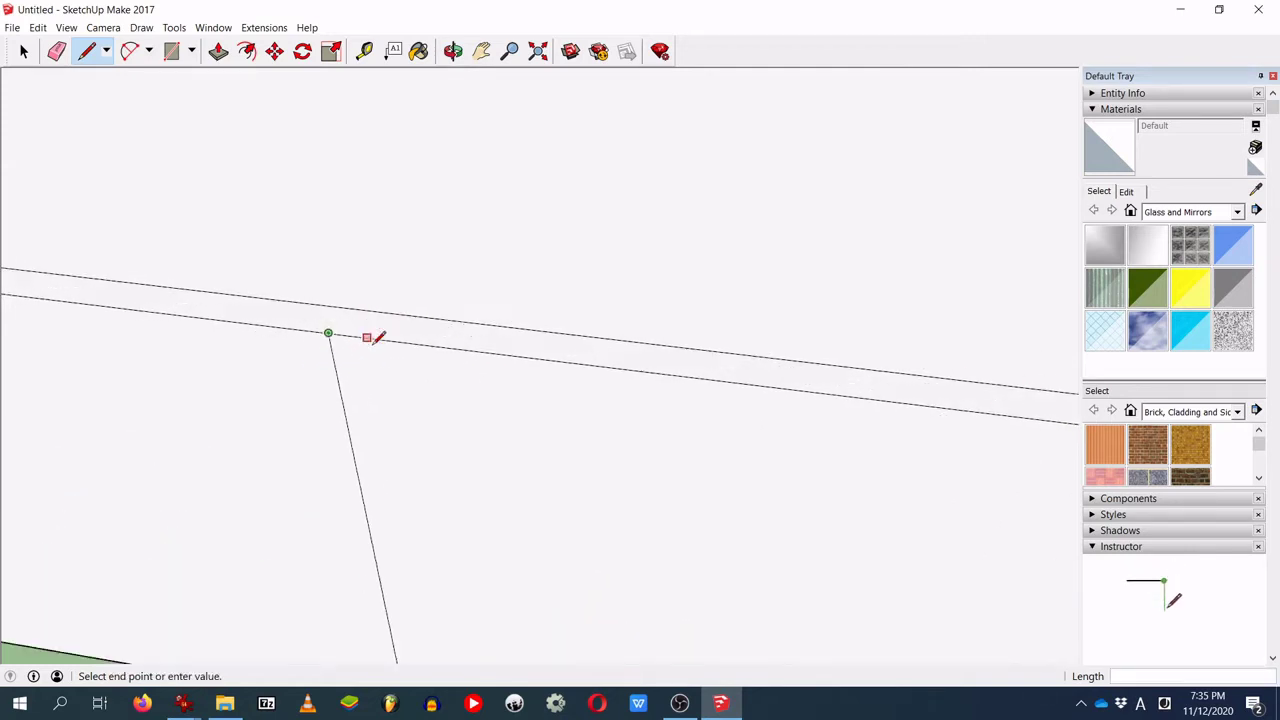
pyautogui.click(336, 299)
pyautogui.scroll(-5, 585, 374)
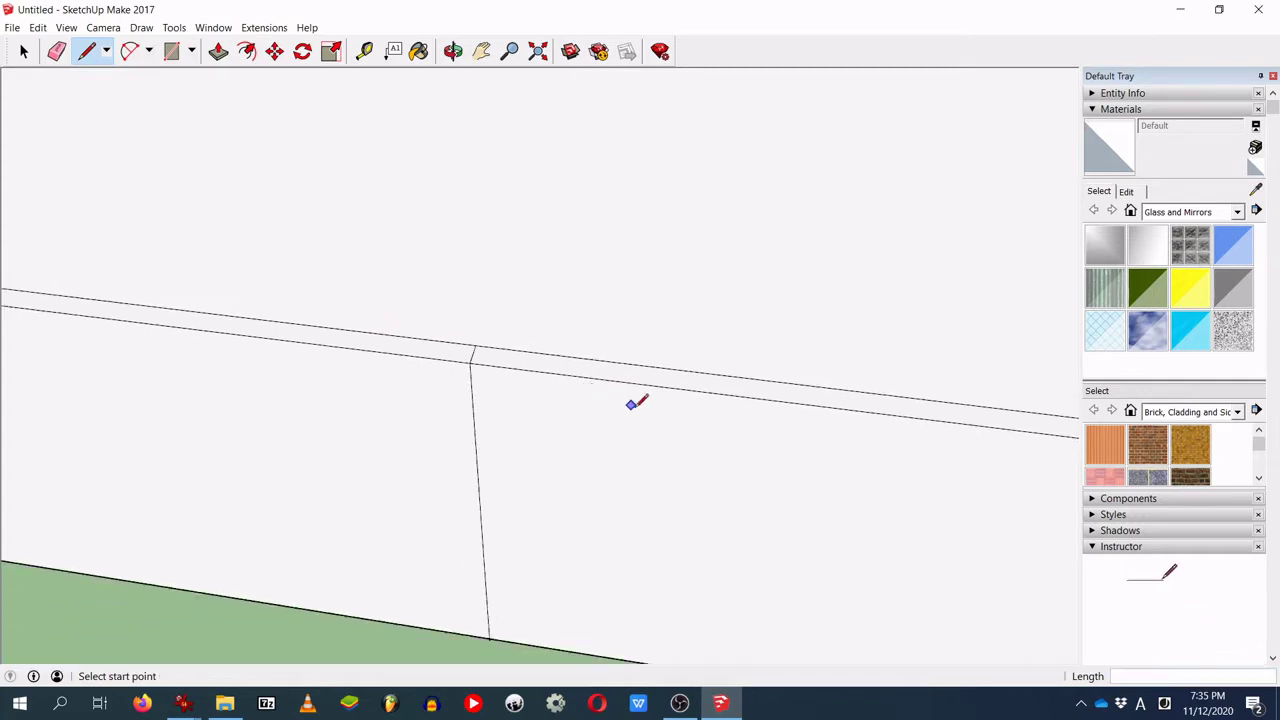
pyautogui.moveTo(931, 517); pyautogui.dragTo(780, 489, button='middle')
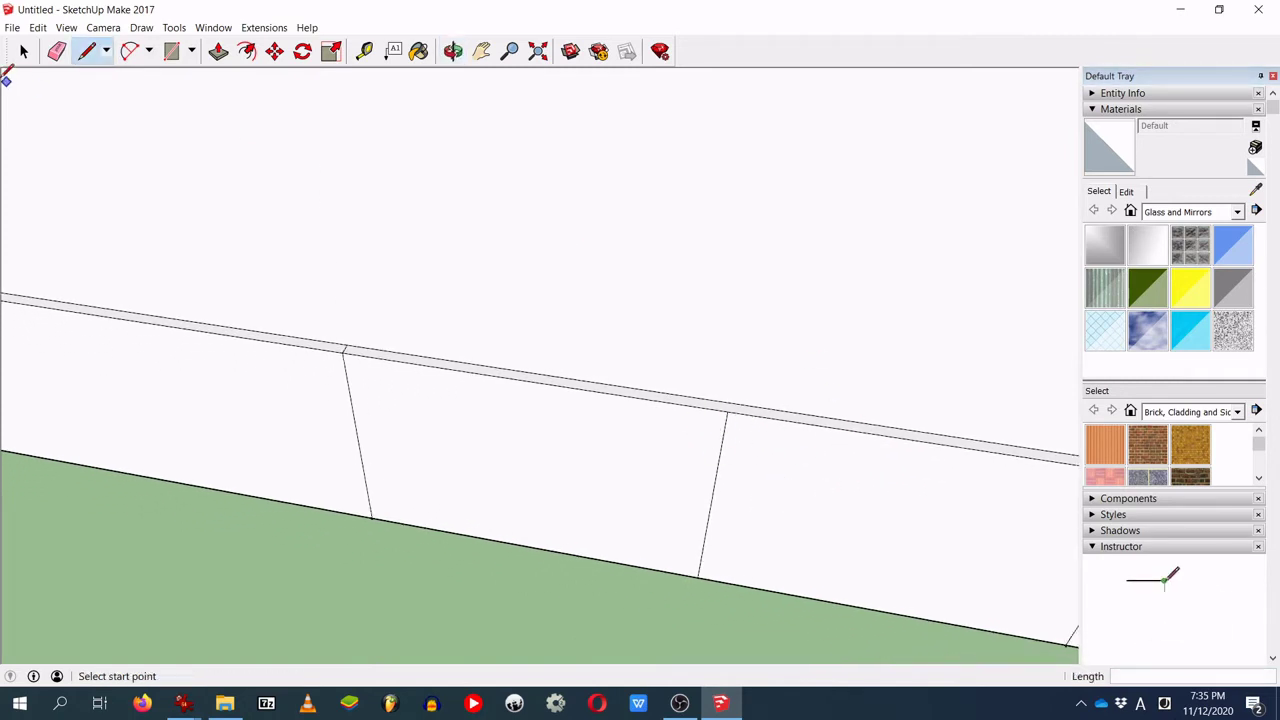
# Step: Erase the centre line between the two outer lines on the front plinth
pyautogui.click(56, 51)
pyautogui.click(717, 456)
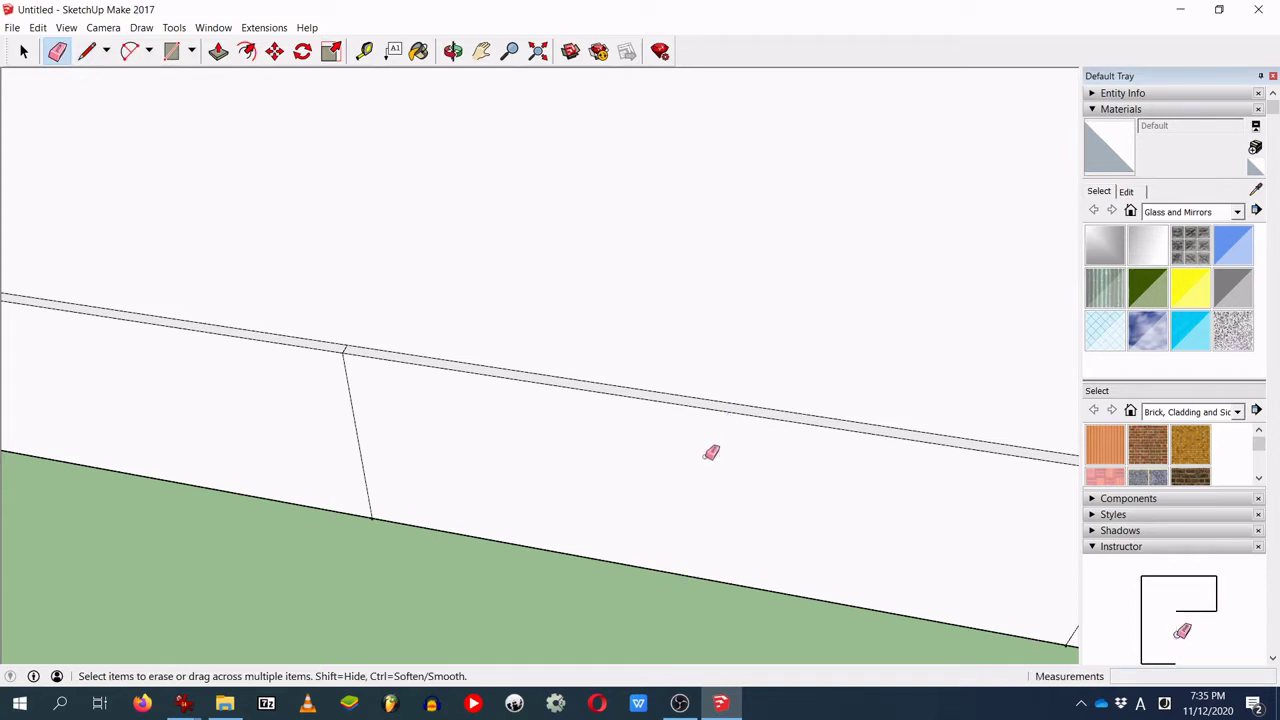
pyautogui.hotkey('ctrl', 'z')
pyautogui.moveTo(689, 417); pyautogui.dragTo(603, 351, button='middle')
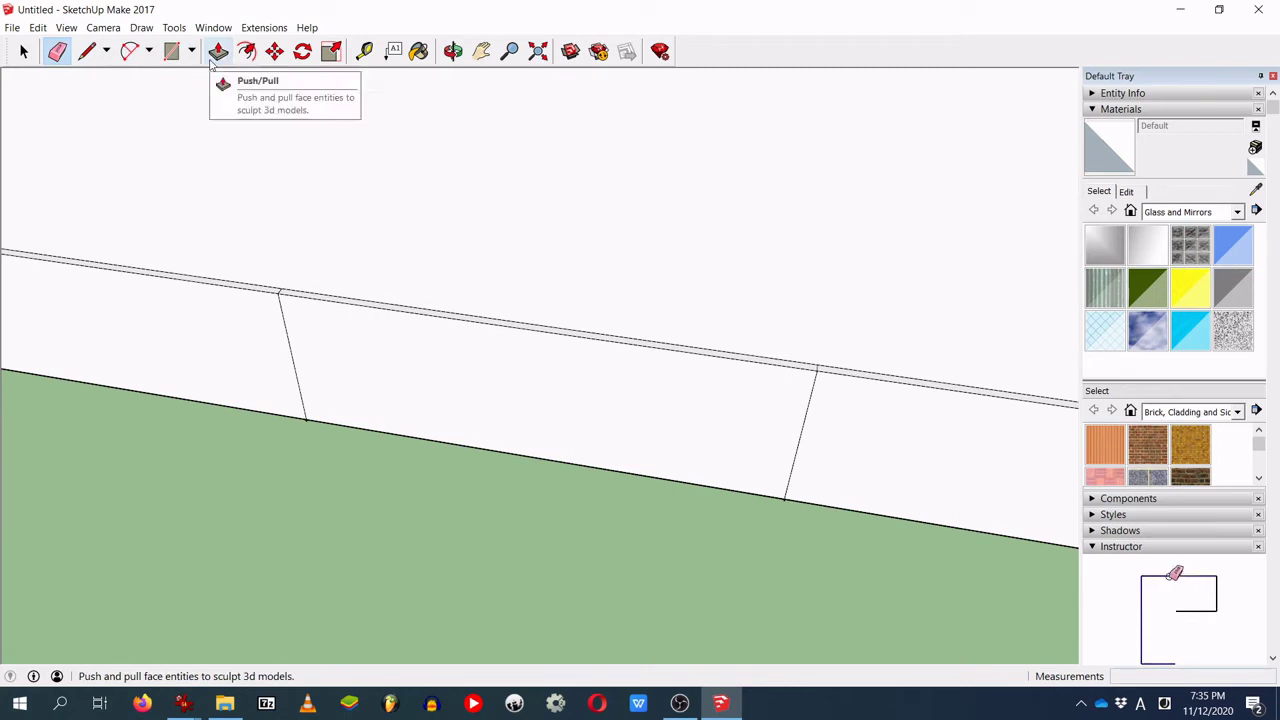
pyautogui.moveTo(430, 260); pyautogui.dragTo(390, 290, button='middle')
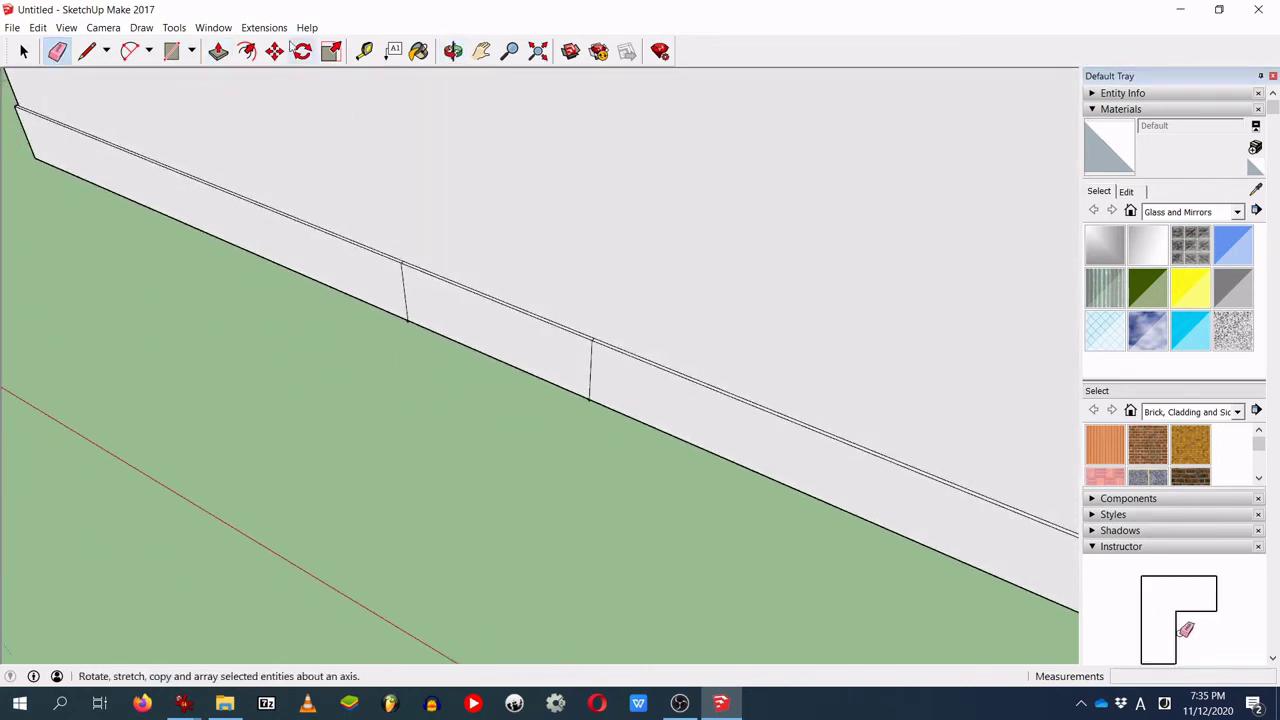
# Step: Push/Pull the plinth face between the two lines outward 0.50 m to form an entrance step
pyautogui.click(218, 51)
pyautogui.click(452, 316)
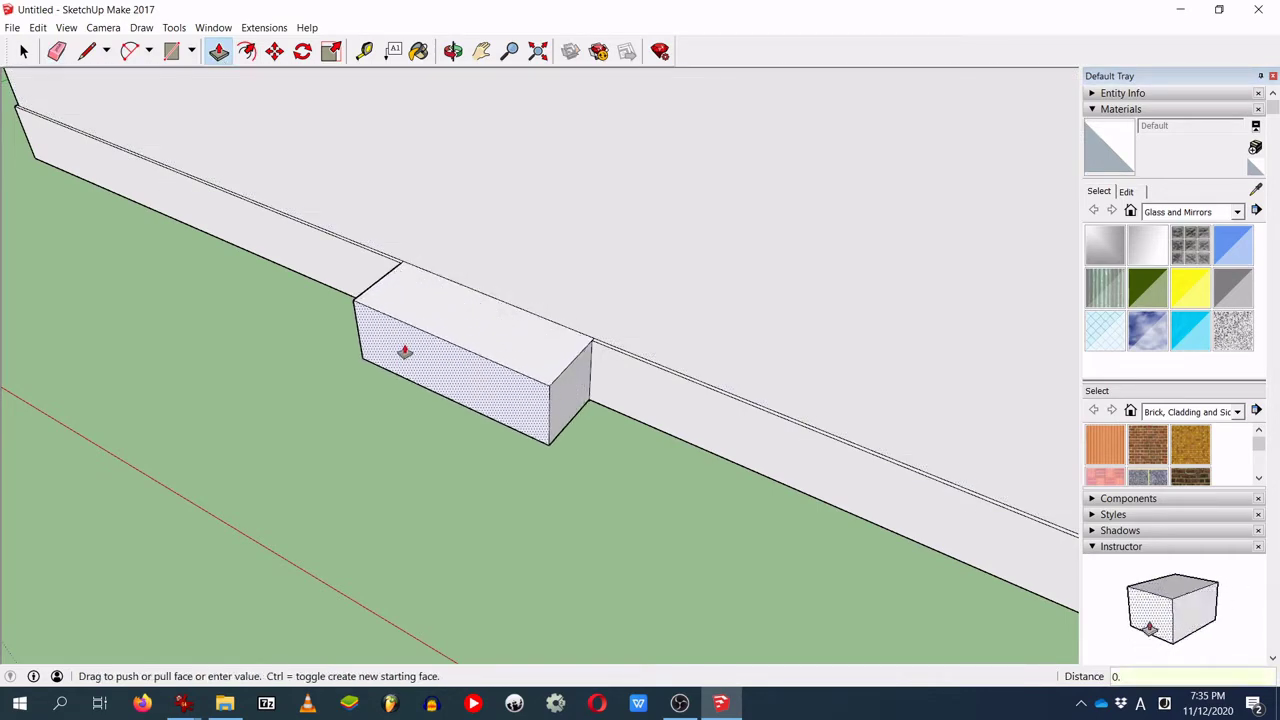
pyautogui.press('Return')
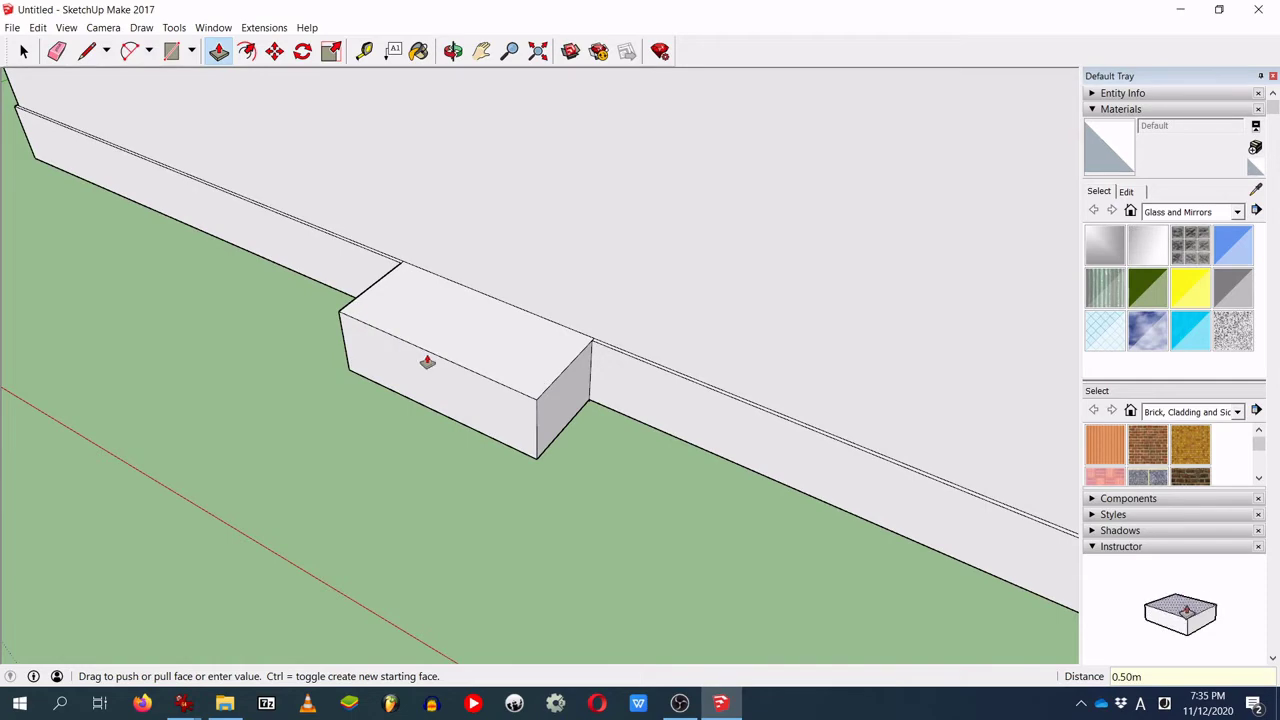
# Step: Draw a vertical line about 2 m high up the front wall from the entrance step's left back corner
pyautogui.moveTo(686, 522); pyautogui.dragTo(411, 420, button='middle')
pyautogui.moveTo(546, 429); pyautogui.dragTo(863, 409, button='middle')
pyautogui.scroll(-5, 749, 410)
pyautogui.scroll(4, 846, 371)
pyautogui.moveTo(587, 398); pyautogui.dragTo(885, 455, button='middle')
pyautogui.moveTo(873, 352); pyautogui.dragTo(644, 490, button='middle')
pyautogui.scroll(3, 506, 535)
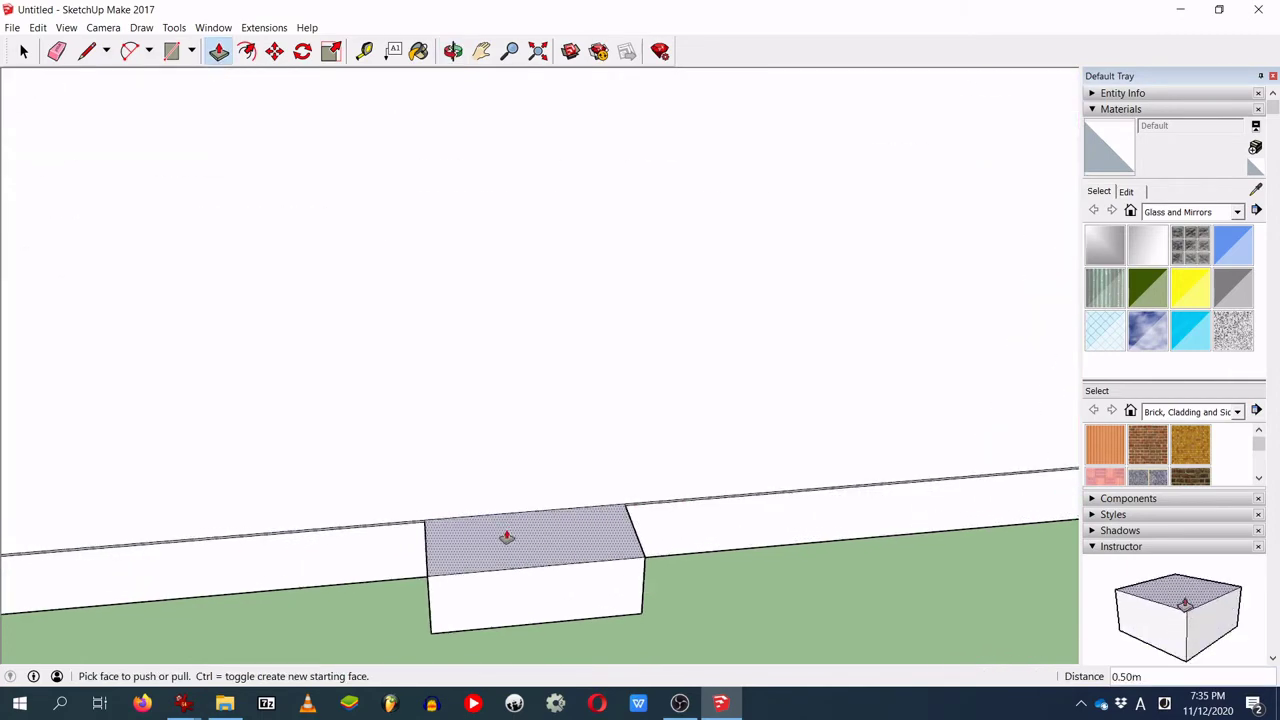
pyautogui.scroll(2, 506, 537)
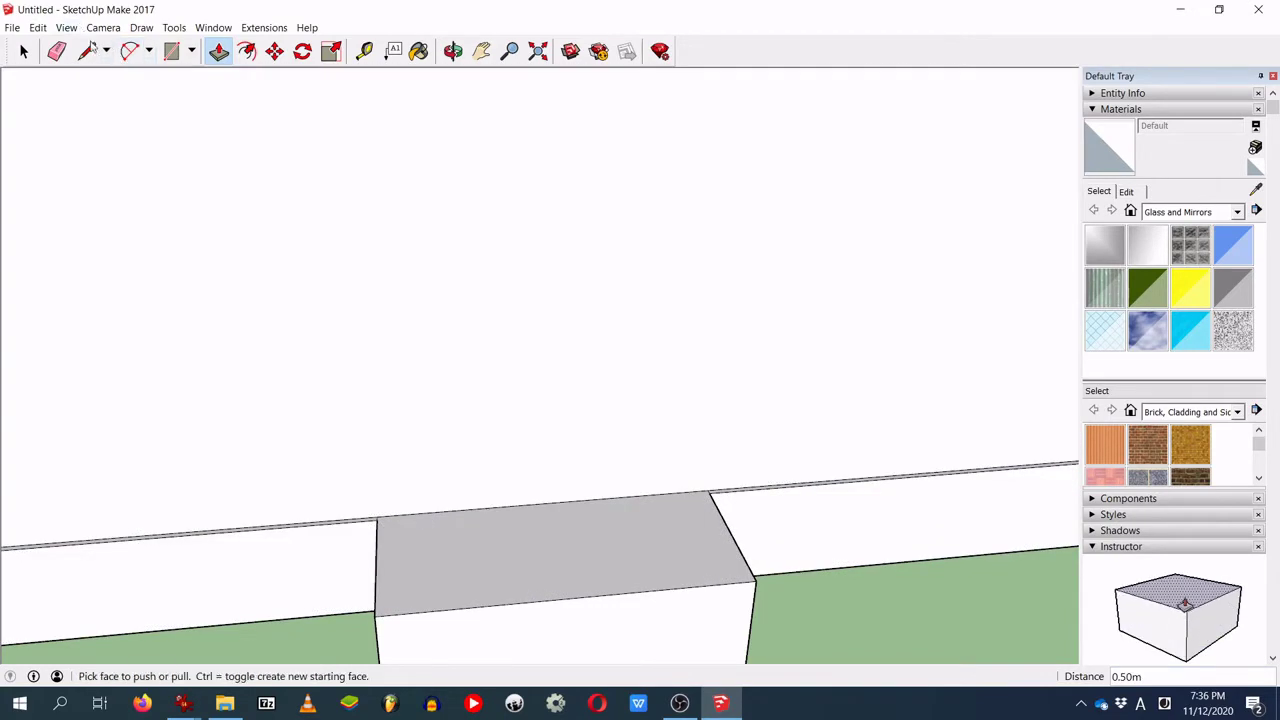
pyautogui.click(88, 51)
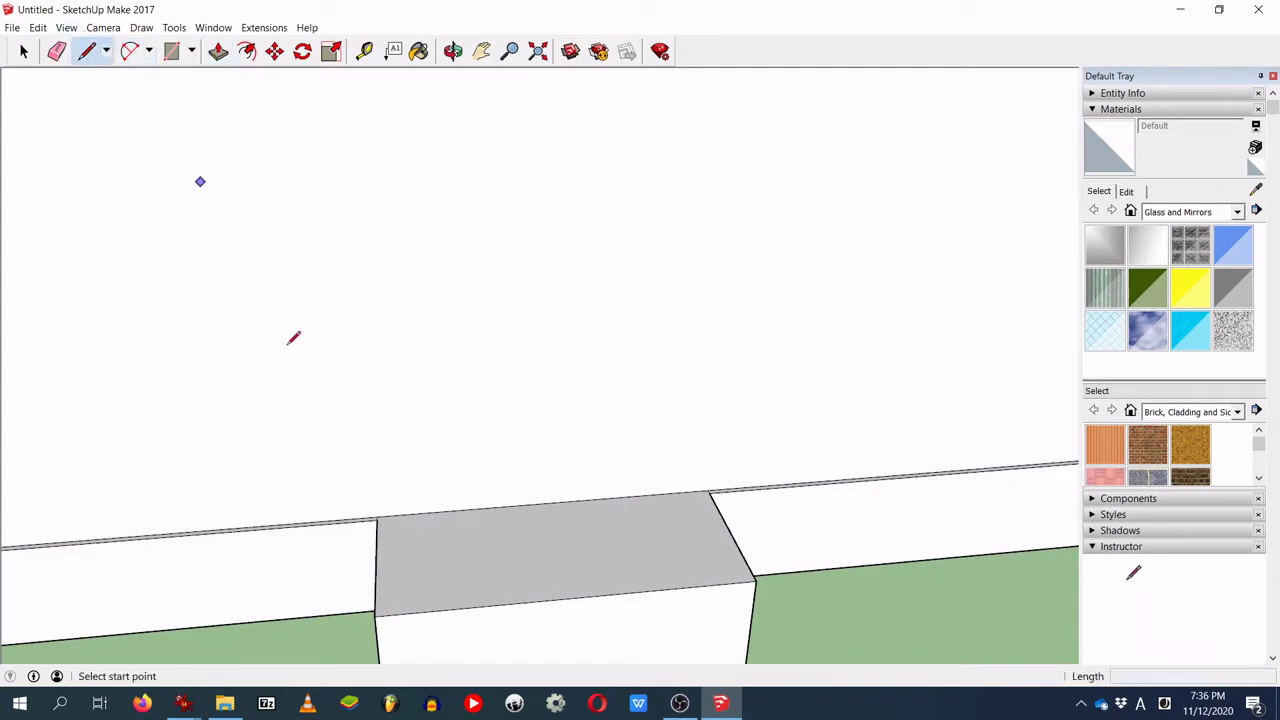
pyautogui.scroll(2, 390, 427)
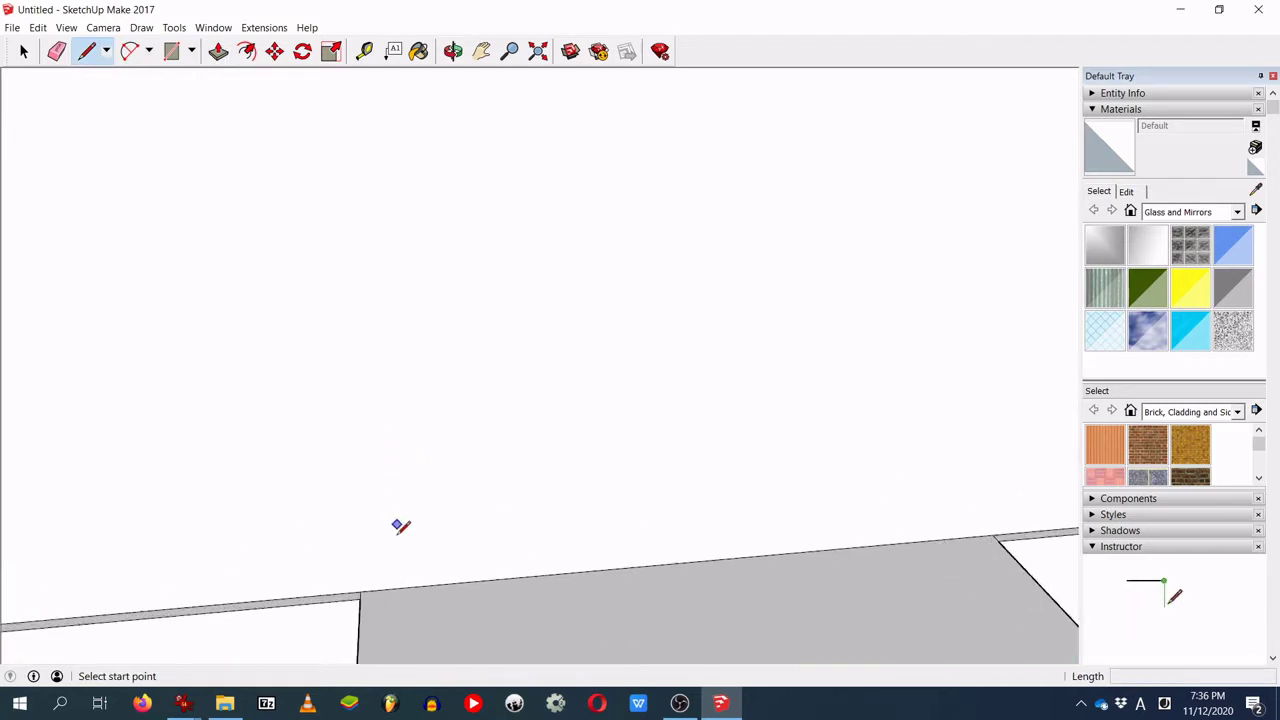
pyautogui.click(360, 592)
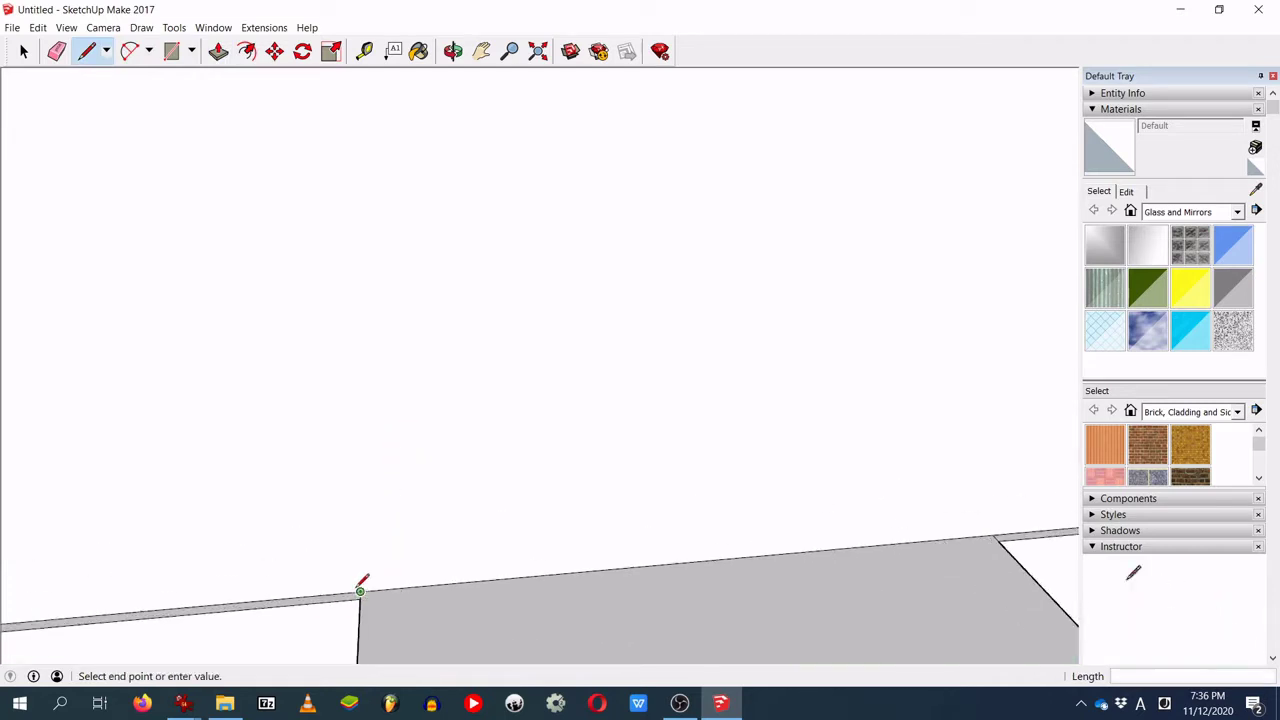
pyautogui.scroll(-3, 339, 167)
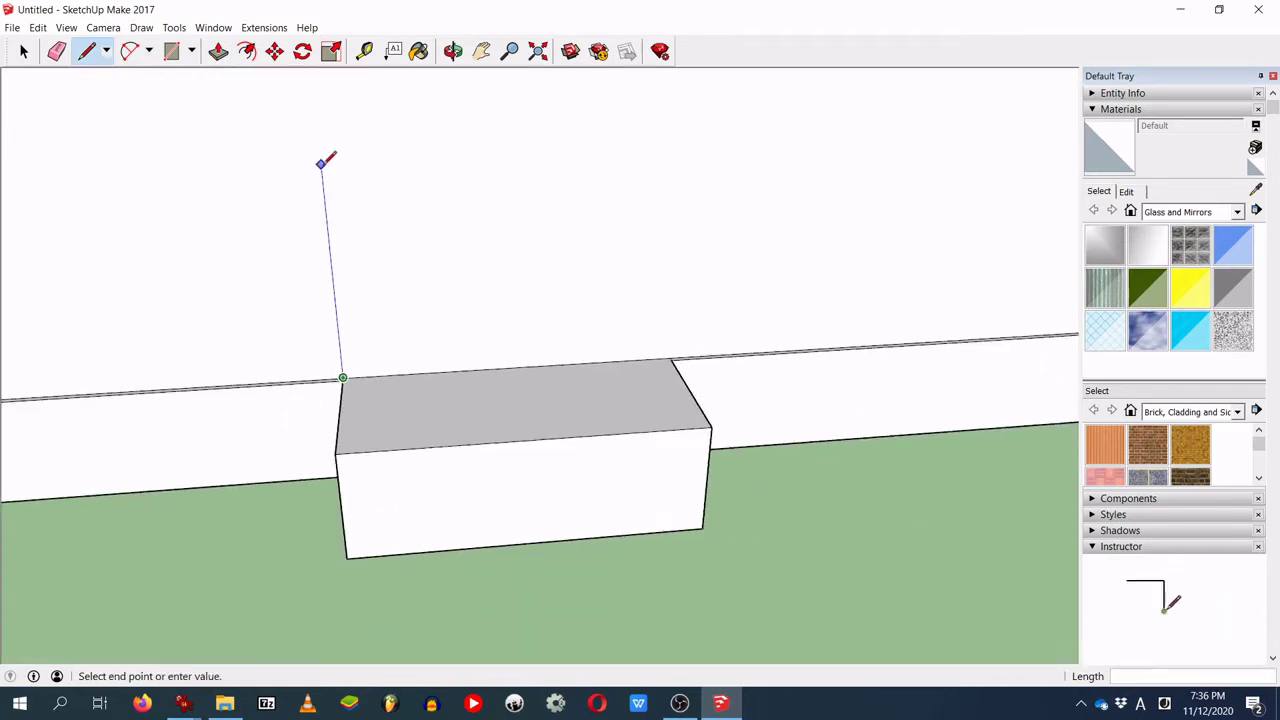
pyautogui.moveTo(317, 129); pyautogui.dragTo(390, 410, button='middle')
pyautogui.scroll(3, 390, 410)
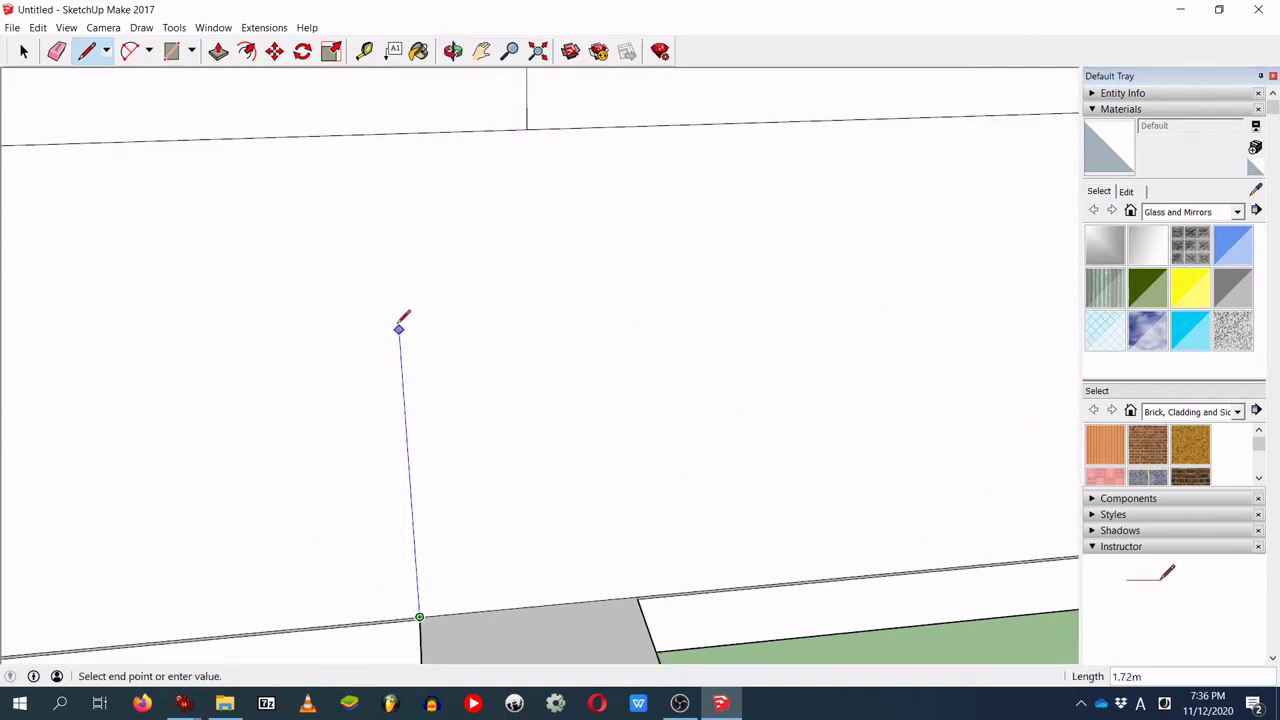
pyautogui.write('1.')
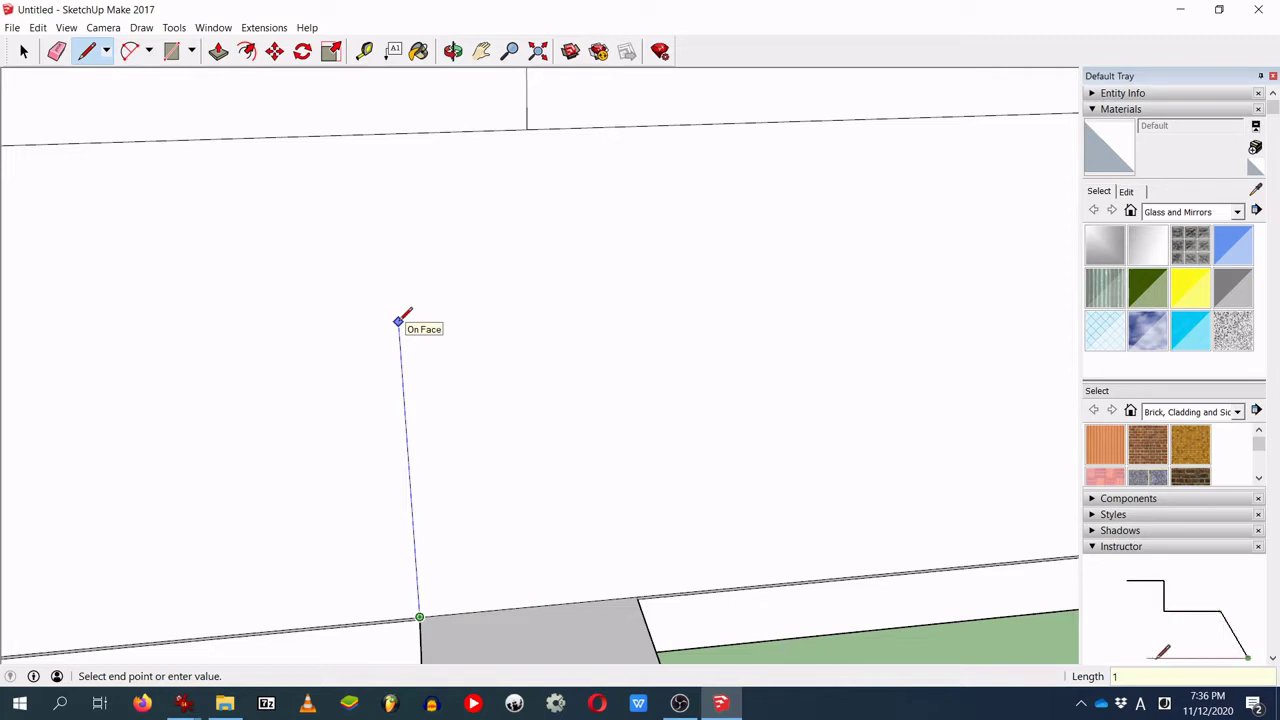
pyautogui.press('Return')
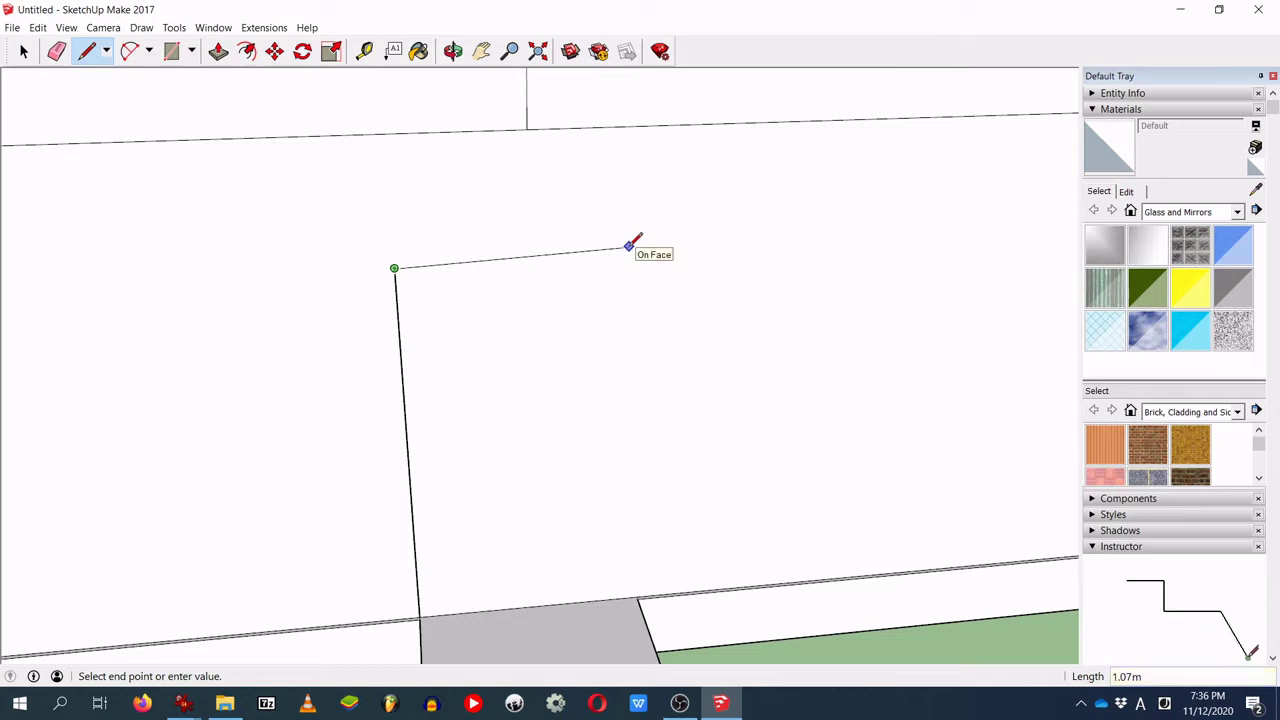
pyautogui.press('Escape')
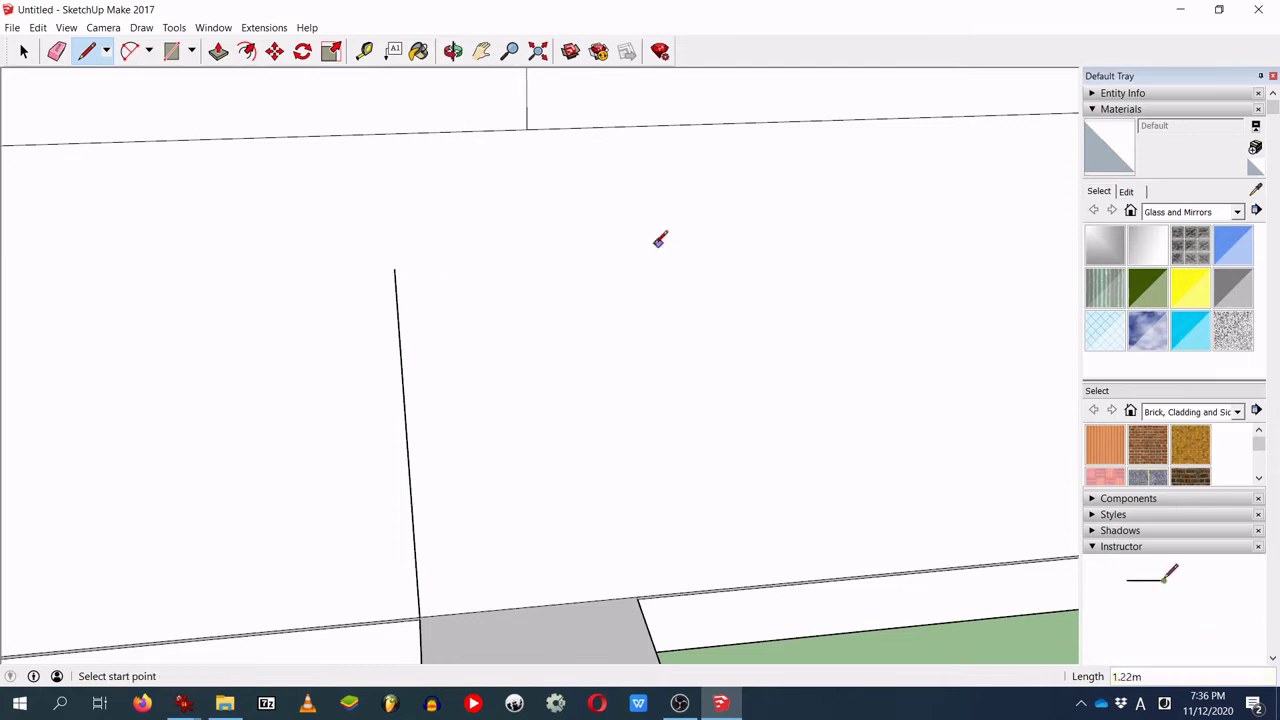
# Step: Draw a matching 2 m vertical line from the step's right back corner and connect both upper ends to close the doorway outline
pyautogui.scroll(5, 645, 570)
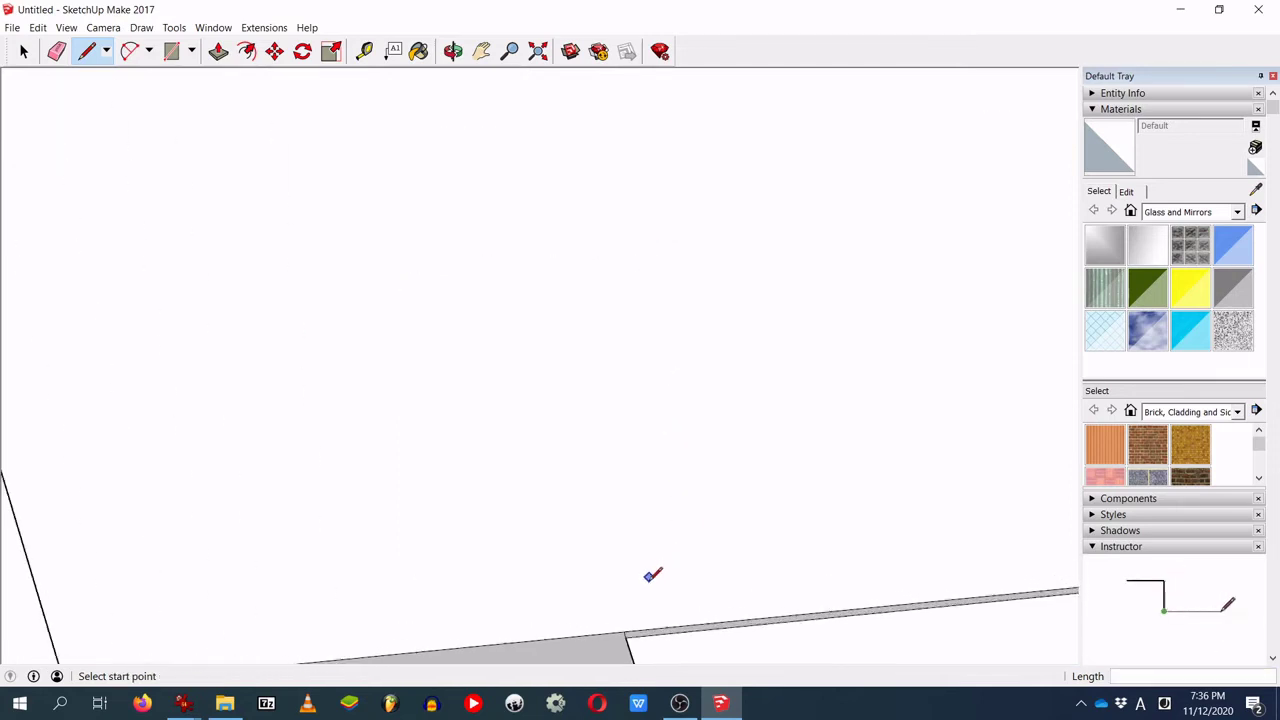
pyautogui.click(618, 641)
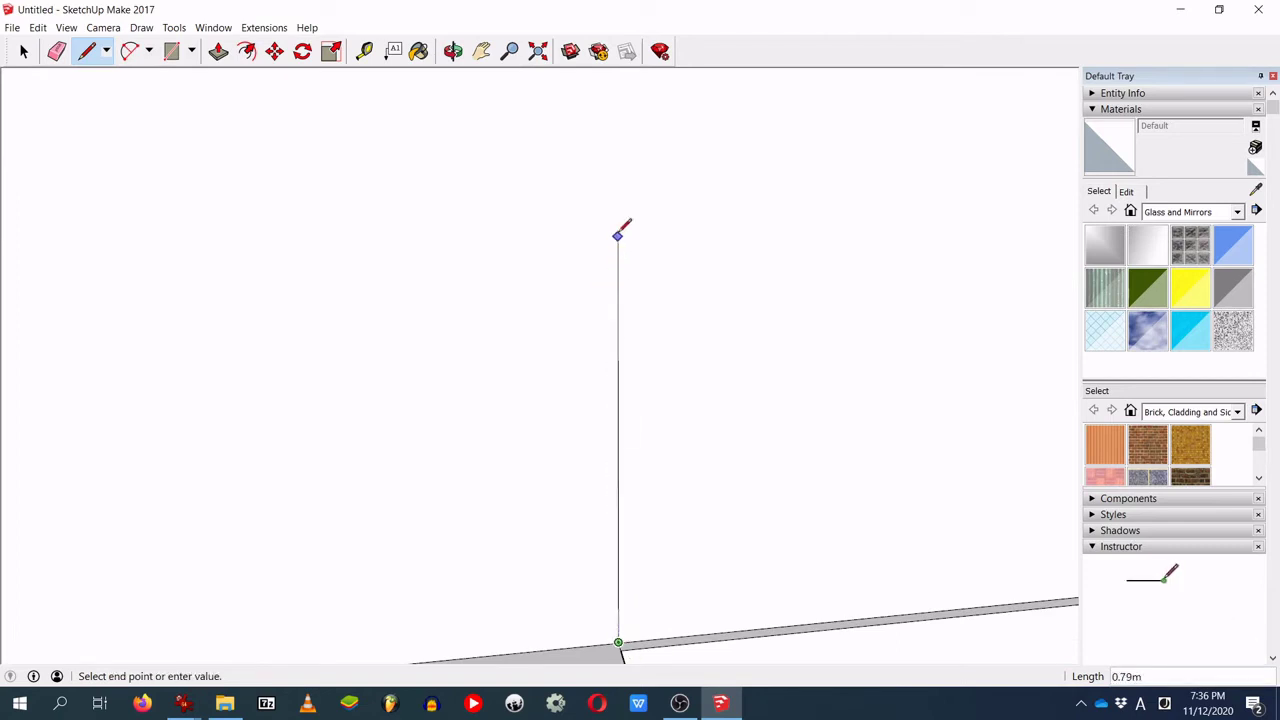
pyautogui.write('2')
pyautogui.press('Return')
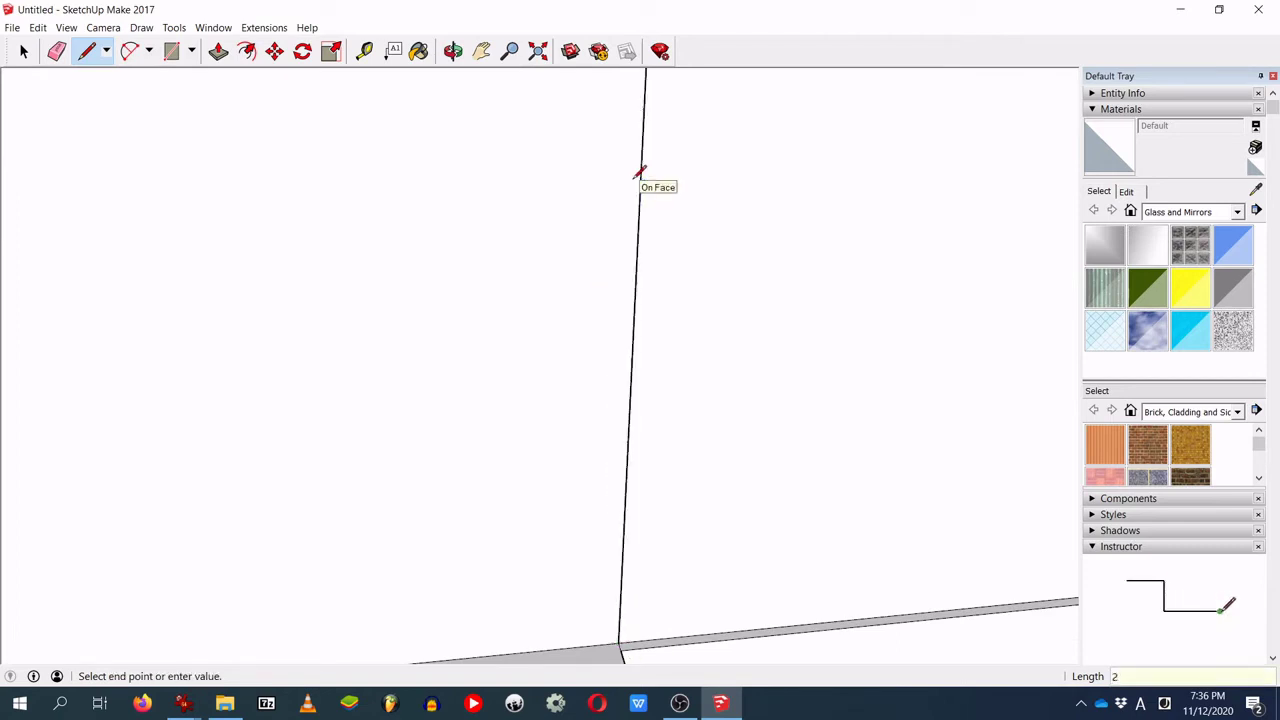
pyautogui.scroll(-6, 640, 172)
pyautogui.press('o')
pyautogui.moveTo(584, 180); pyautogui.dragTo(598, 375, button='middle')
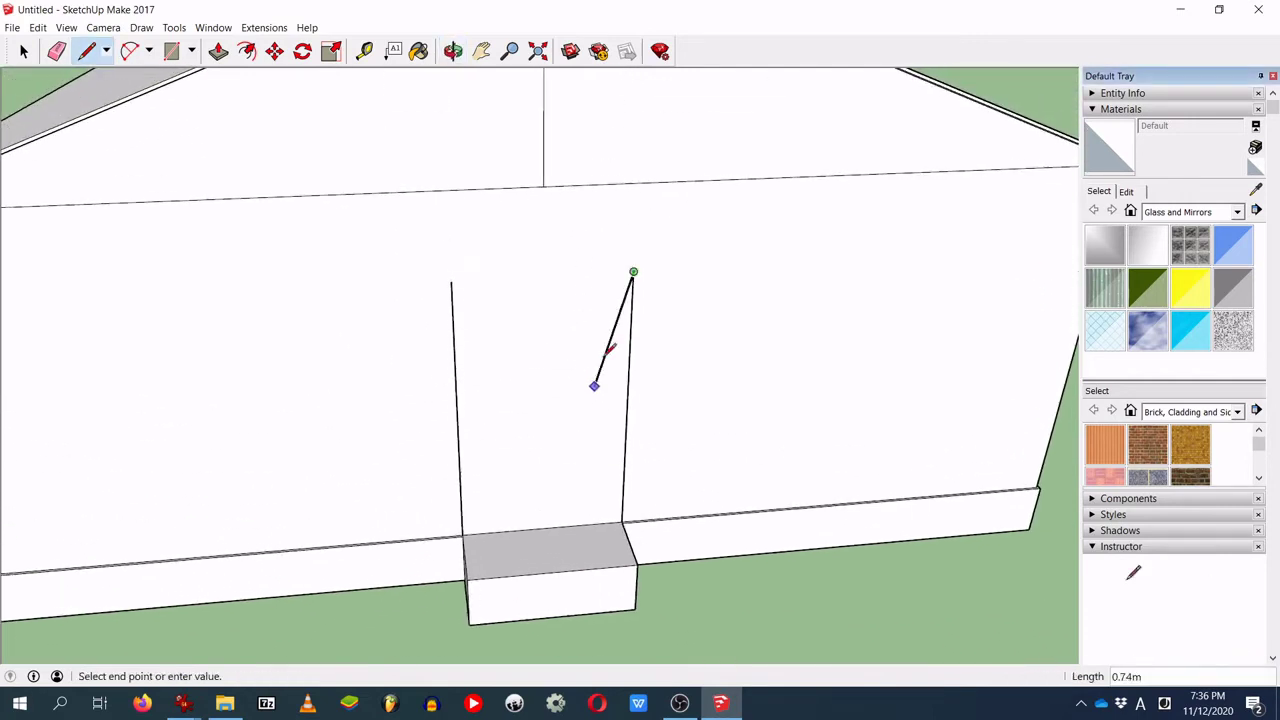
pyautogui.click(452, 280)
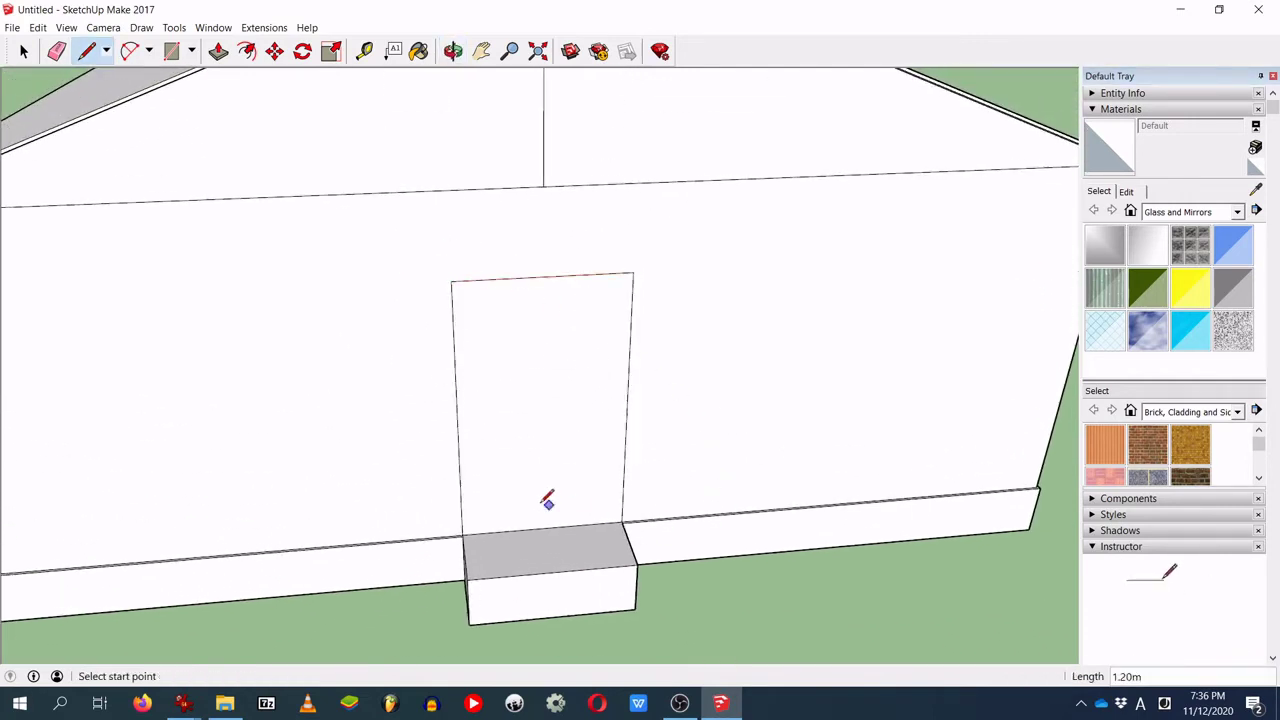
# Step: Push/Pull the doorway face outward from the wall by about 0.03 m plus a further 0.02 m
pyautogui.scroll(6, 548, 497)
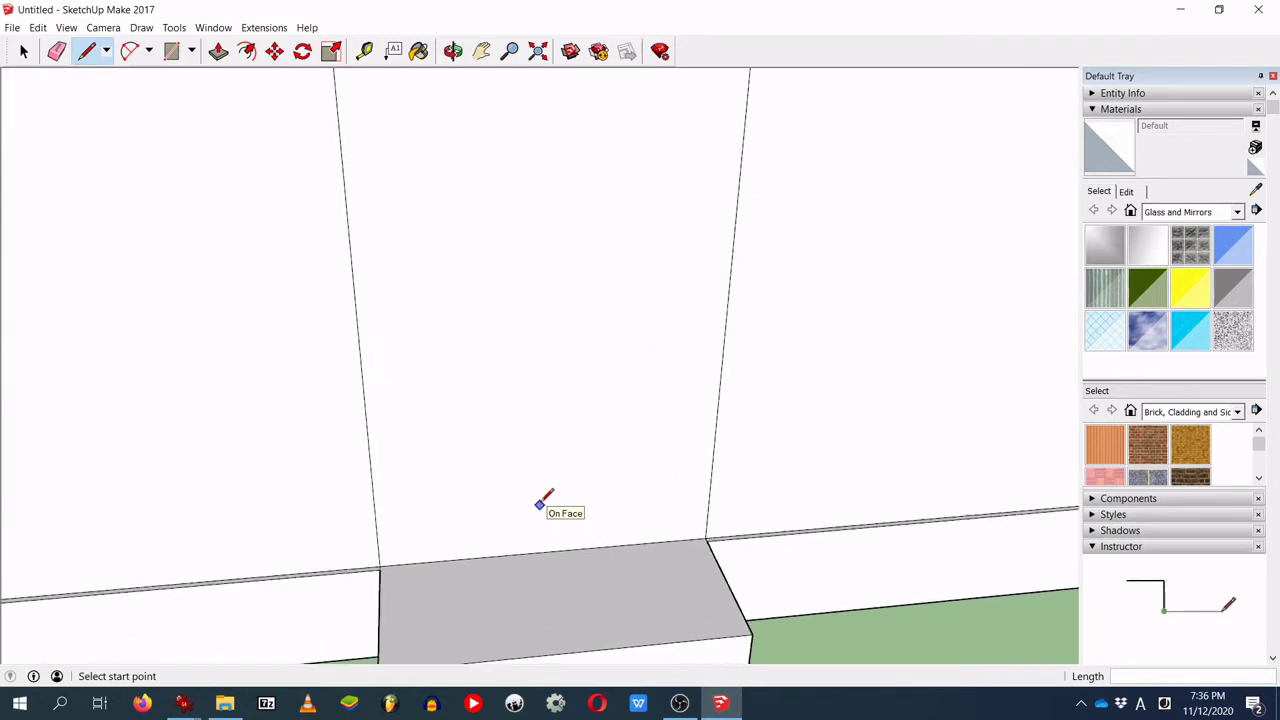
pyautogui.click(218, 51)
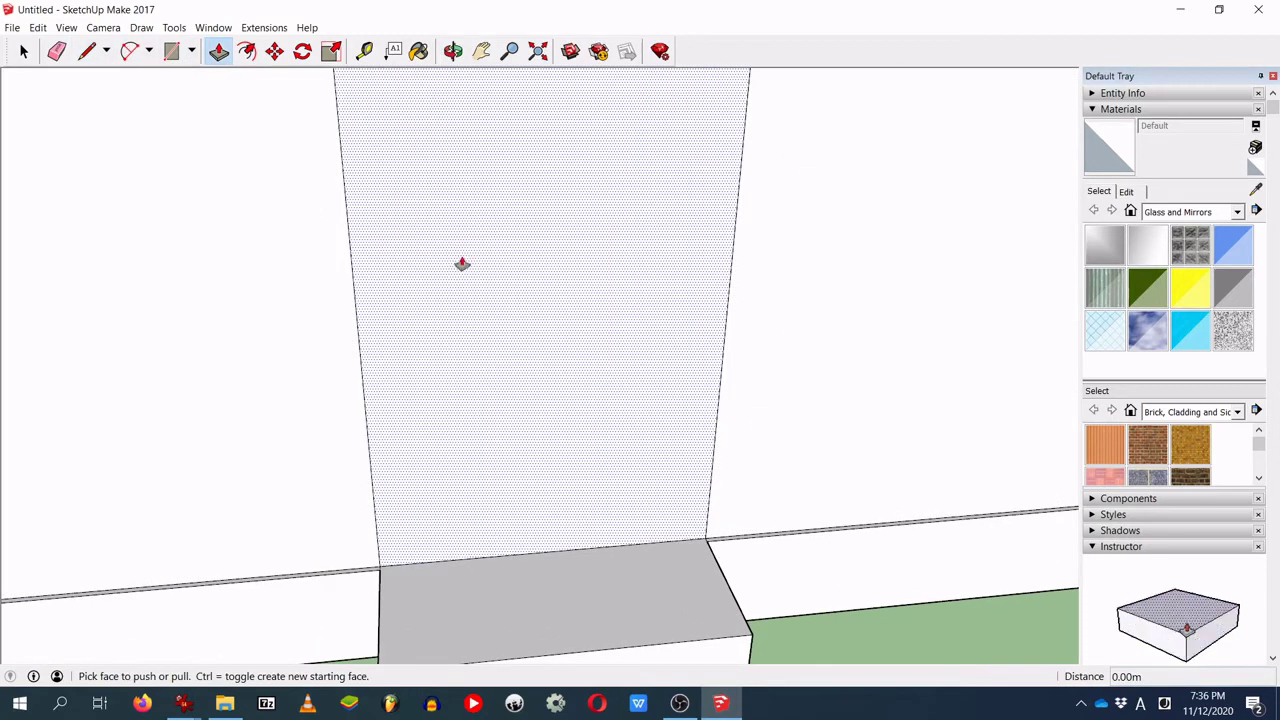
pyautogui.click(460, 264)
pyautogui.click(463, 266)
pyautogui.moveTo(626, 357); pyautogui.dragTo(557, 466, button='middle')
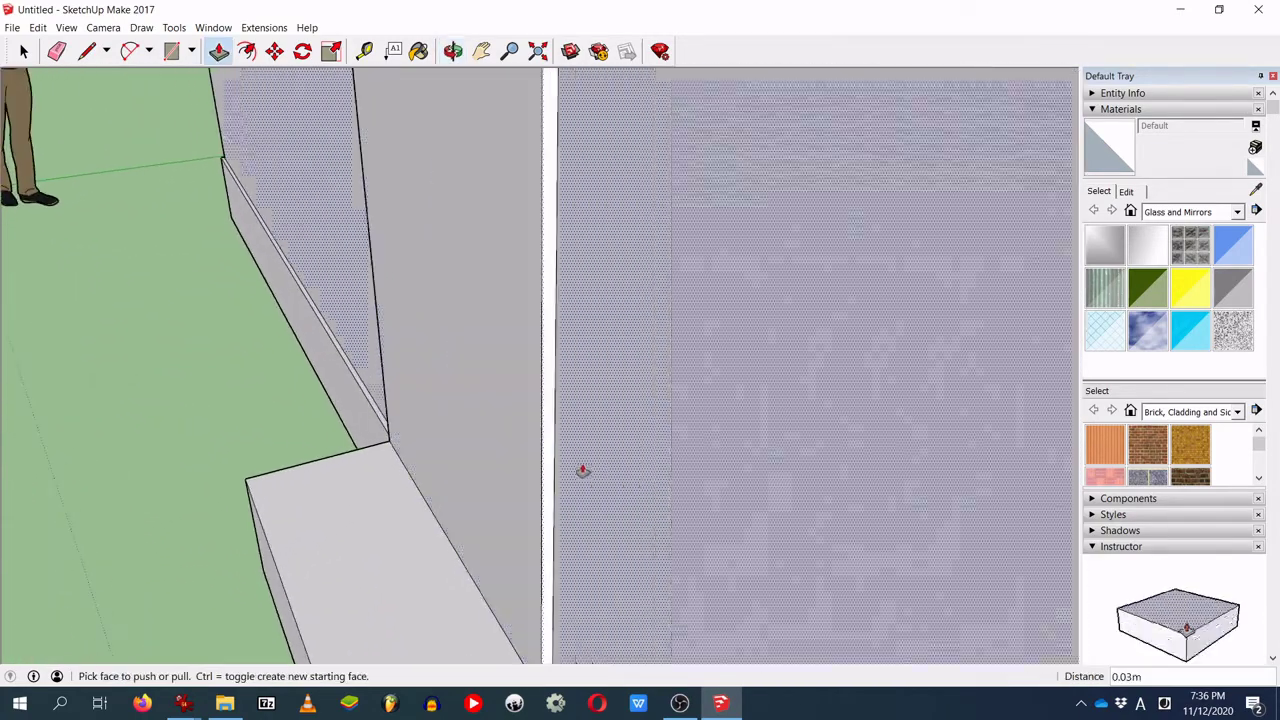
pyautogui.moveTo(674, 494); pyautogui.dragTo(648, 382, button='middle')
pyautogui.click(486, 468)
pyautogui.click(477, 460)
pyautogui.moveTo(502, 443); pyautogui.dragTo(737, 351, button='middle')
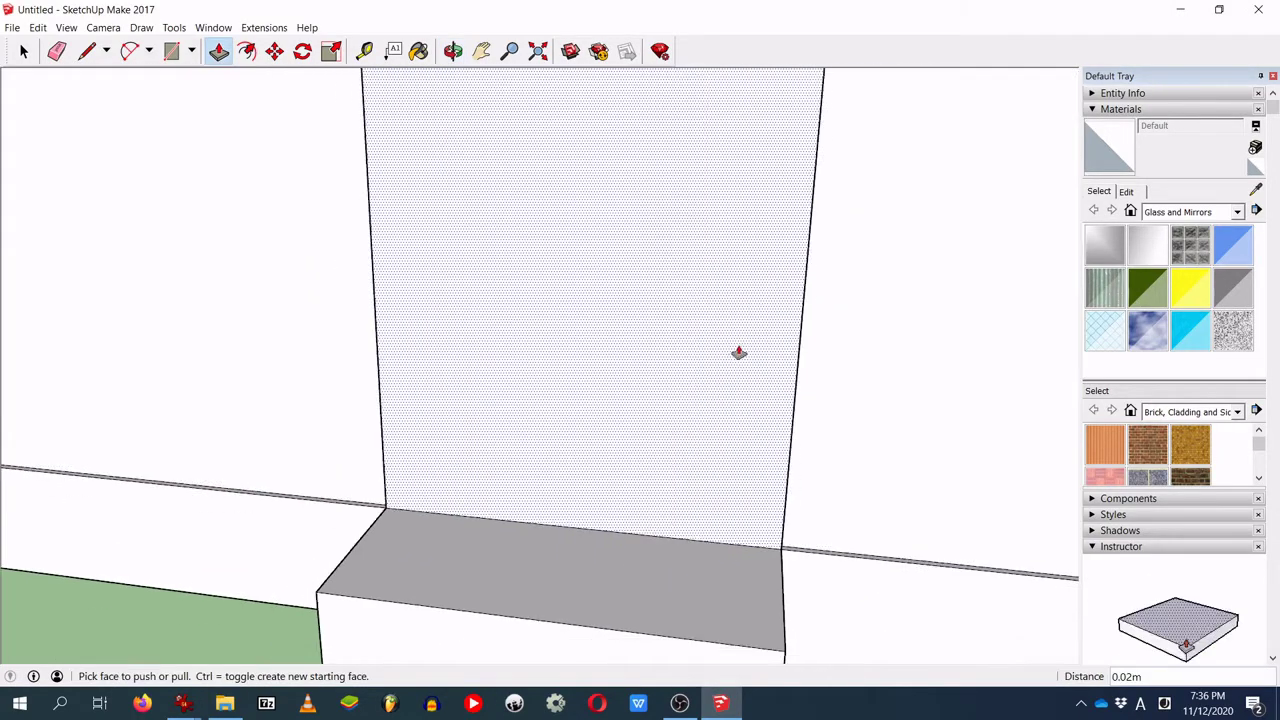
pyautogui.scroll(-3, 723, 289)
pyautogui.moveTo(723, 289)
pyautogui.mouseDown(button='middle')
pyautogui.moveTo(654, 265)
pyautogui.moveTo(640, 360)
pyautogui.mouseUp(button='middle')
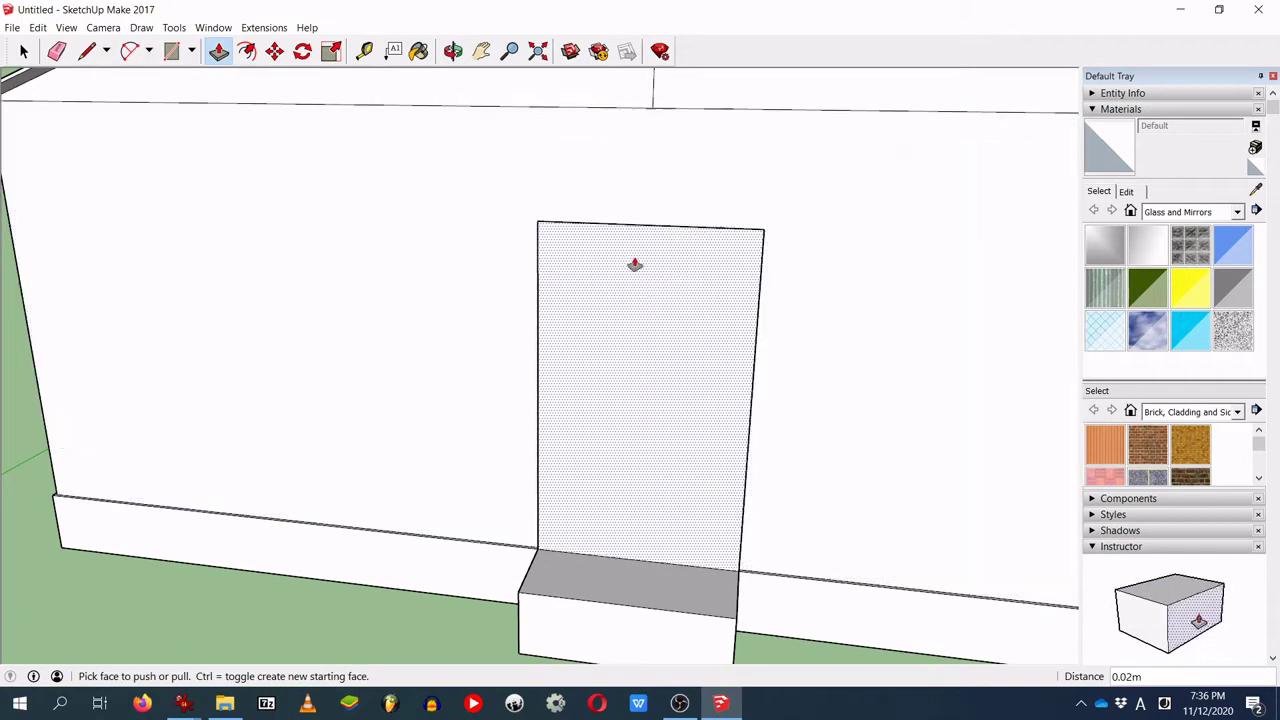
# Step: Offset the doorway face's outline inward by about 0.07 m to form a door frame
pyautogui.scroll(2, 651, 456)
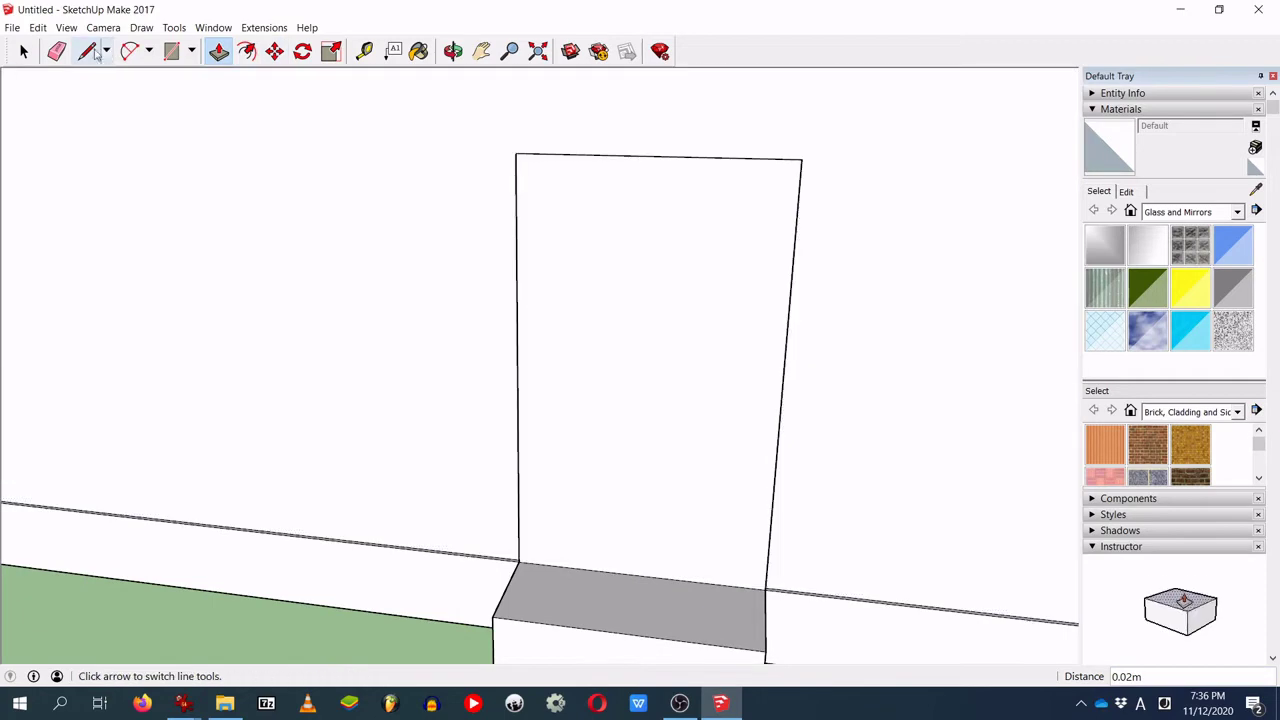
pyautogui.click(89, 52)
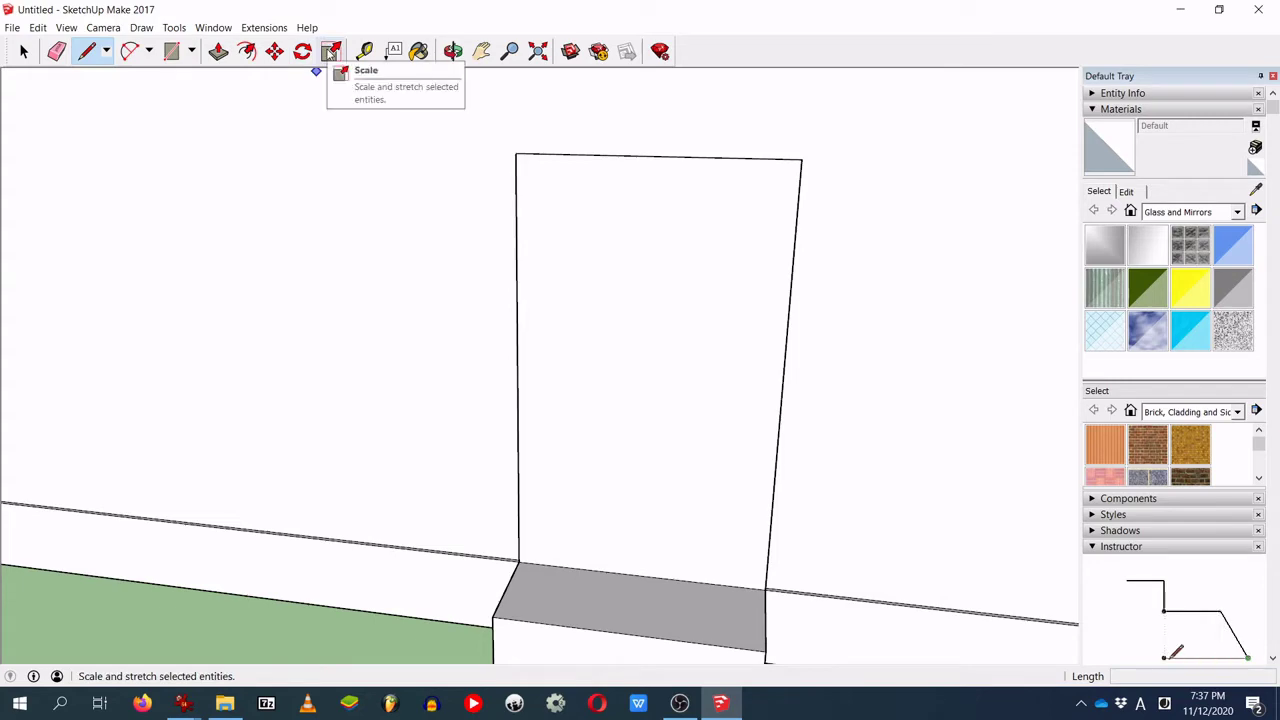
pyautogui.click(247, 51)
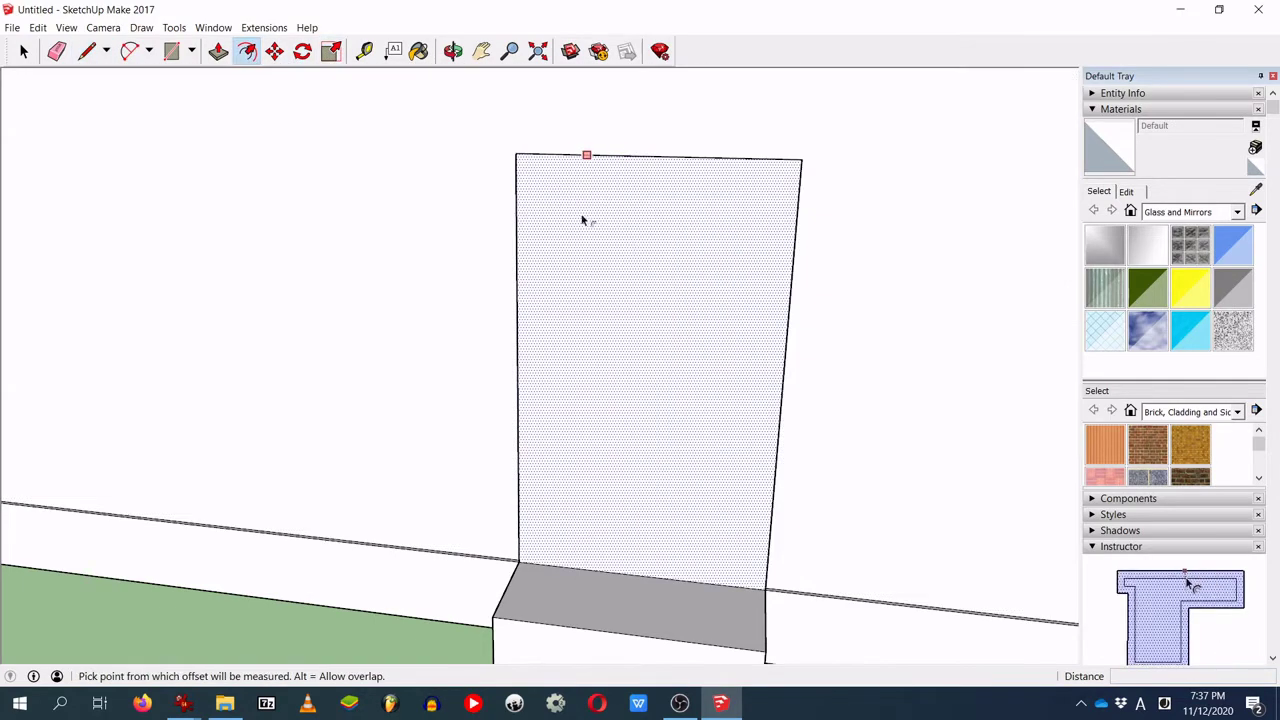
pyautogui.click(541, 193)
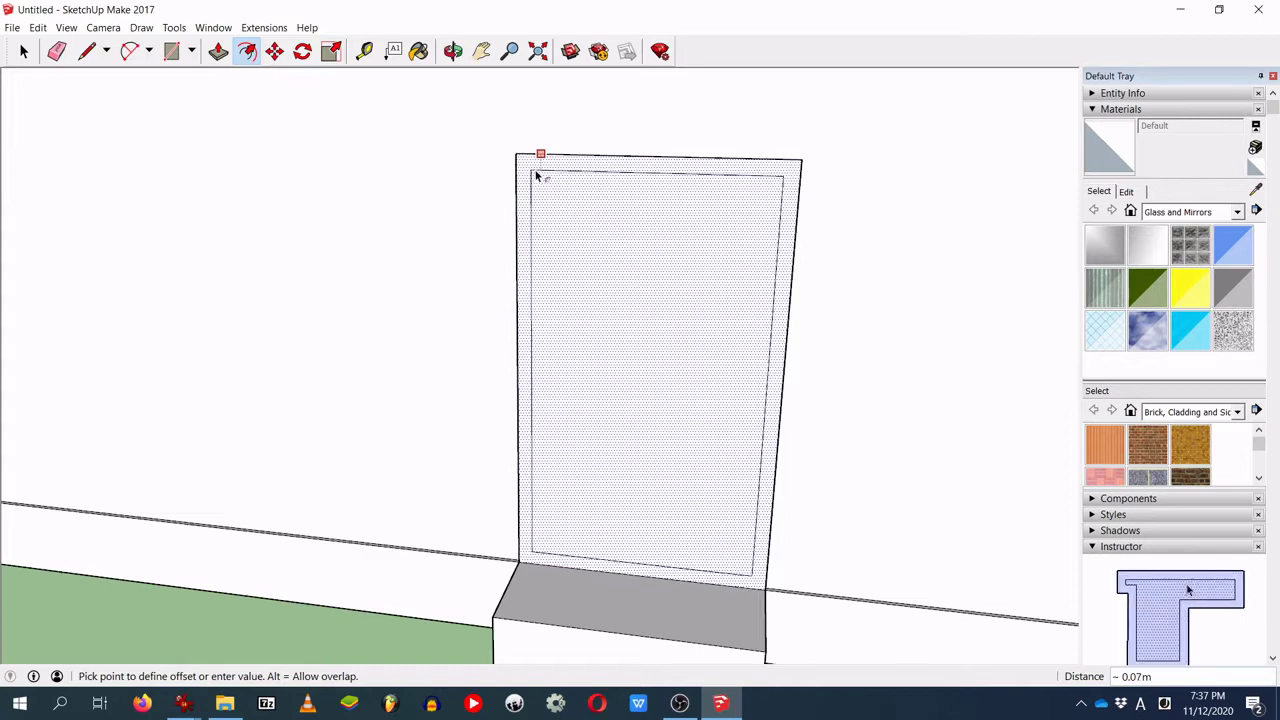
pyautogui.click(537, 177)
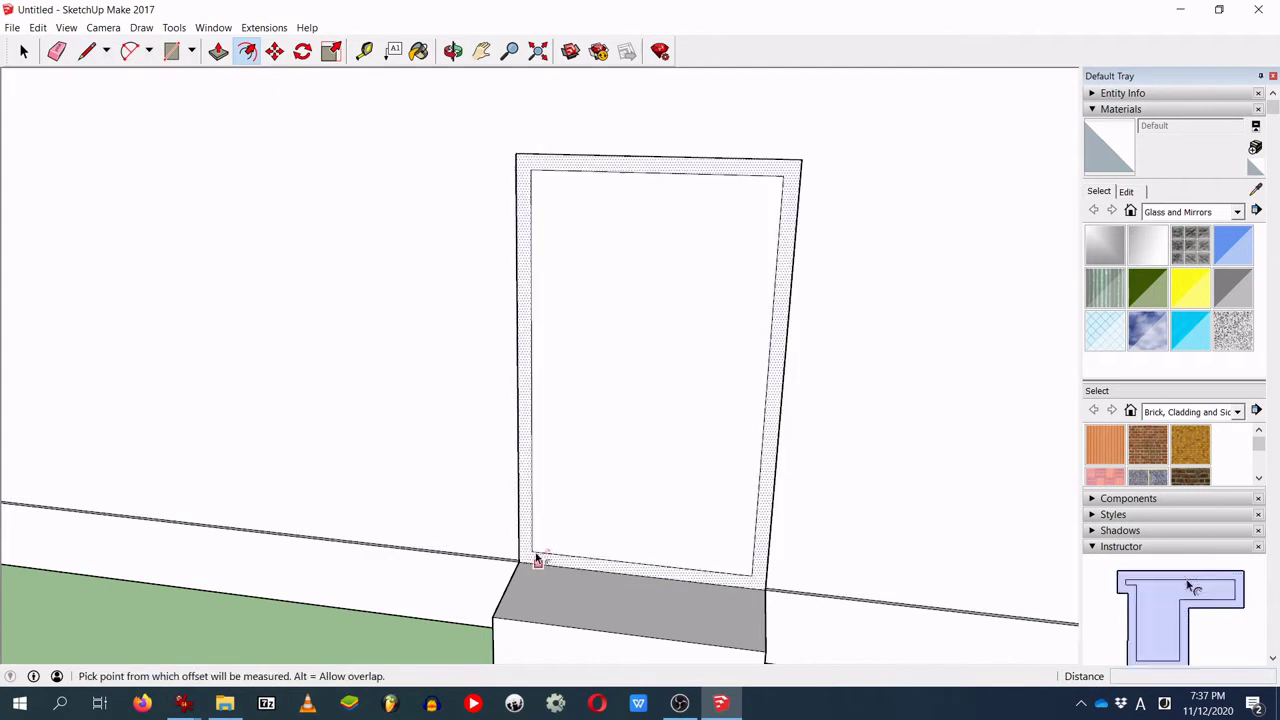
# Step: Draw short vertical lines extending both lower corners of the inner outline down to the door's bottom edge
pyautogui.press('l')
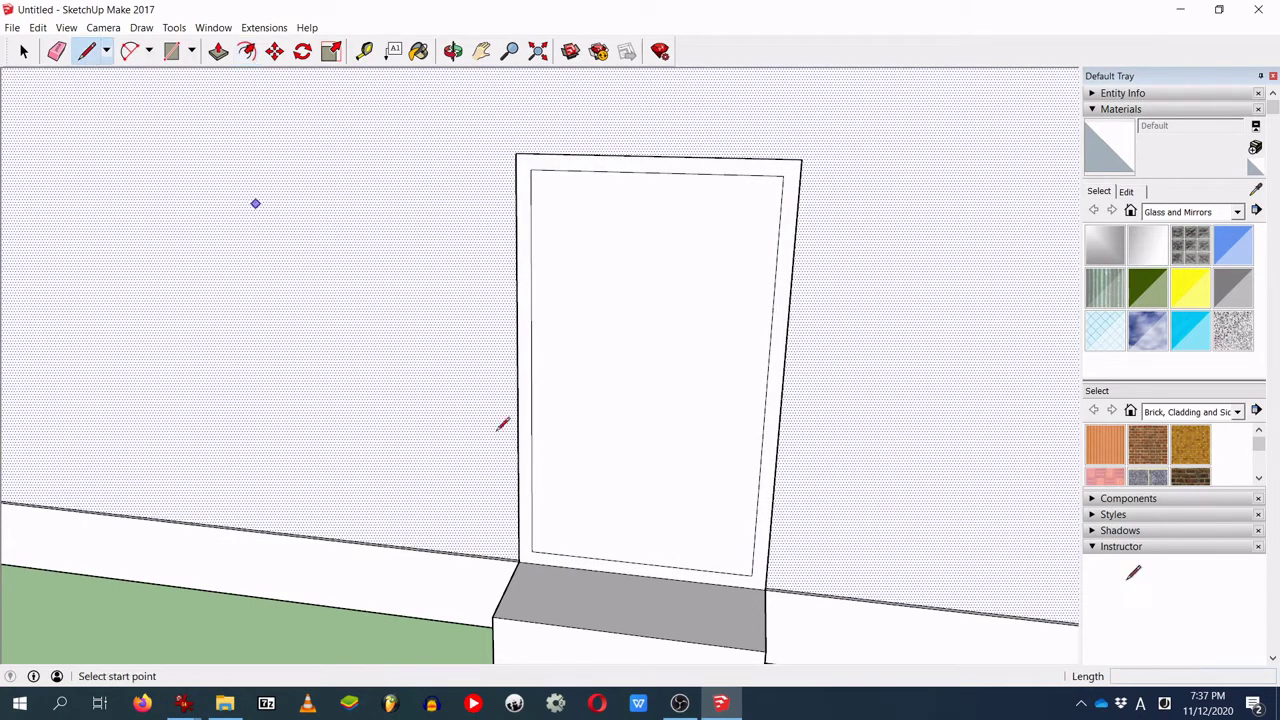
pyautogui.click(532, 550)
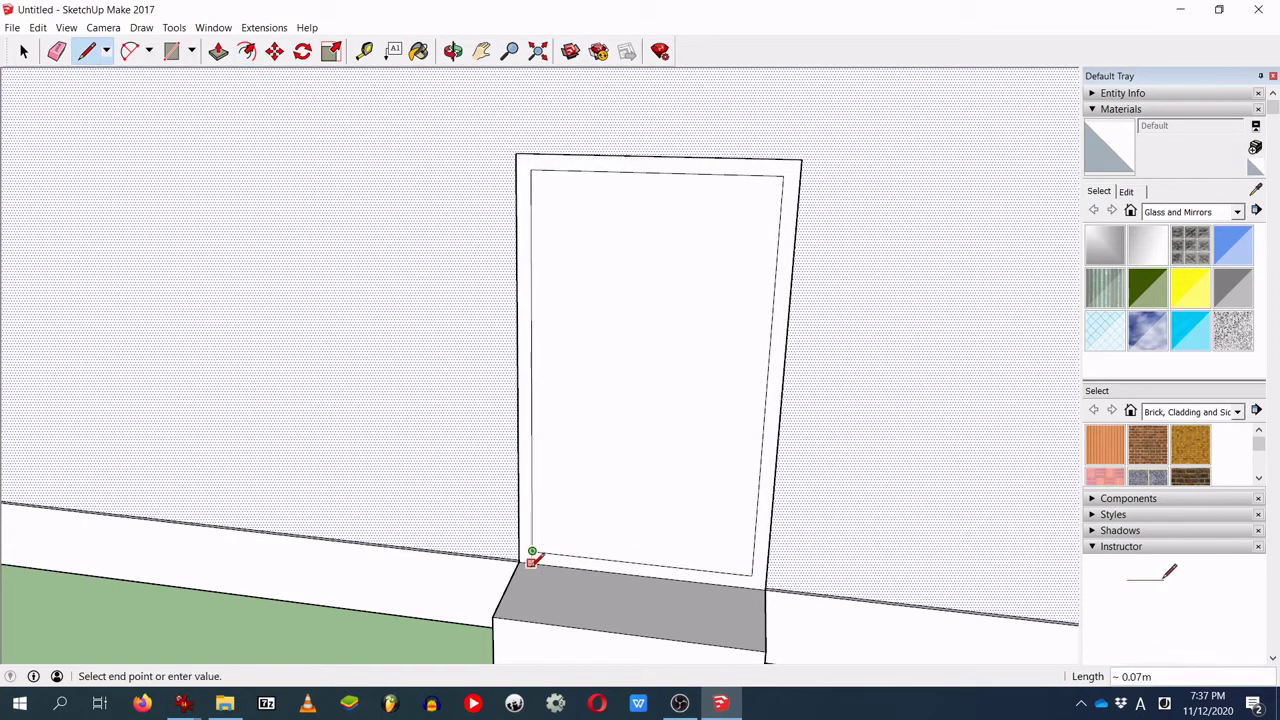
pyautogui.scroll(4, 534, 560)
pyautogui.click(518, 527)
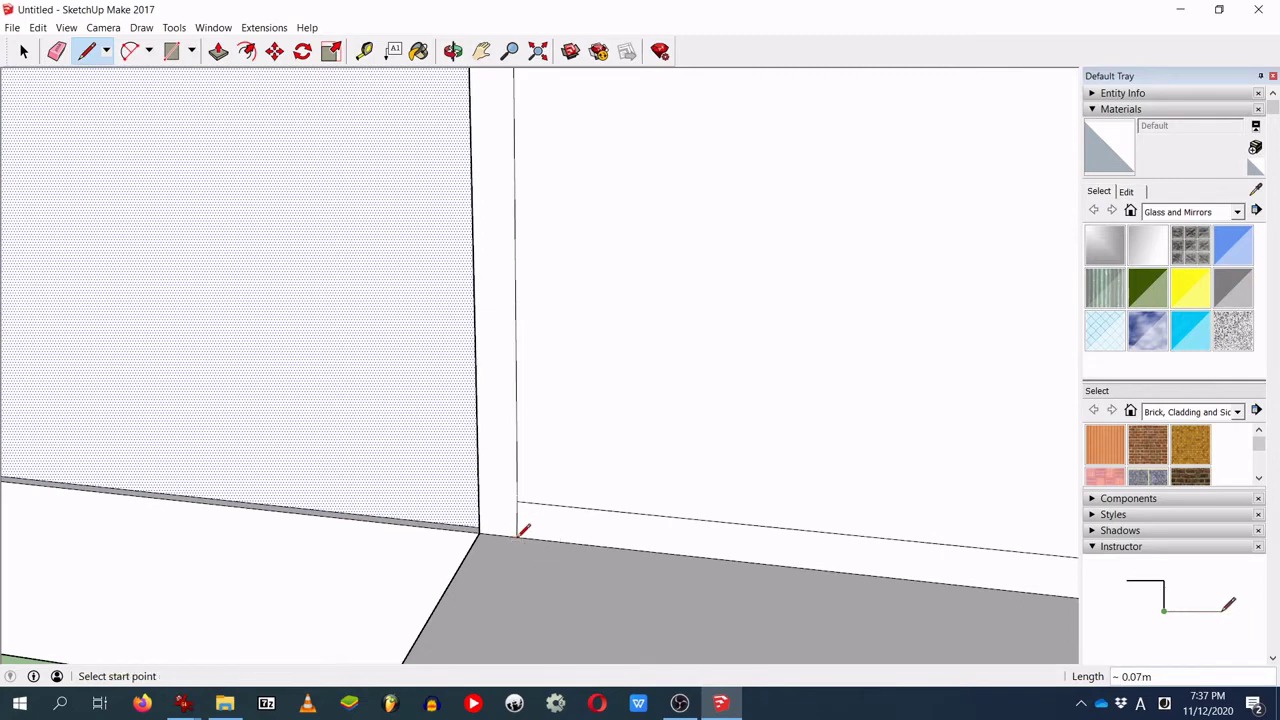
pyautogui.click(517, 500)
pyautogui.click(518, 535)
pyautogui.moveTo(782, 563); pyautogui.dragTo(420, 505, button='middle')
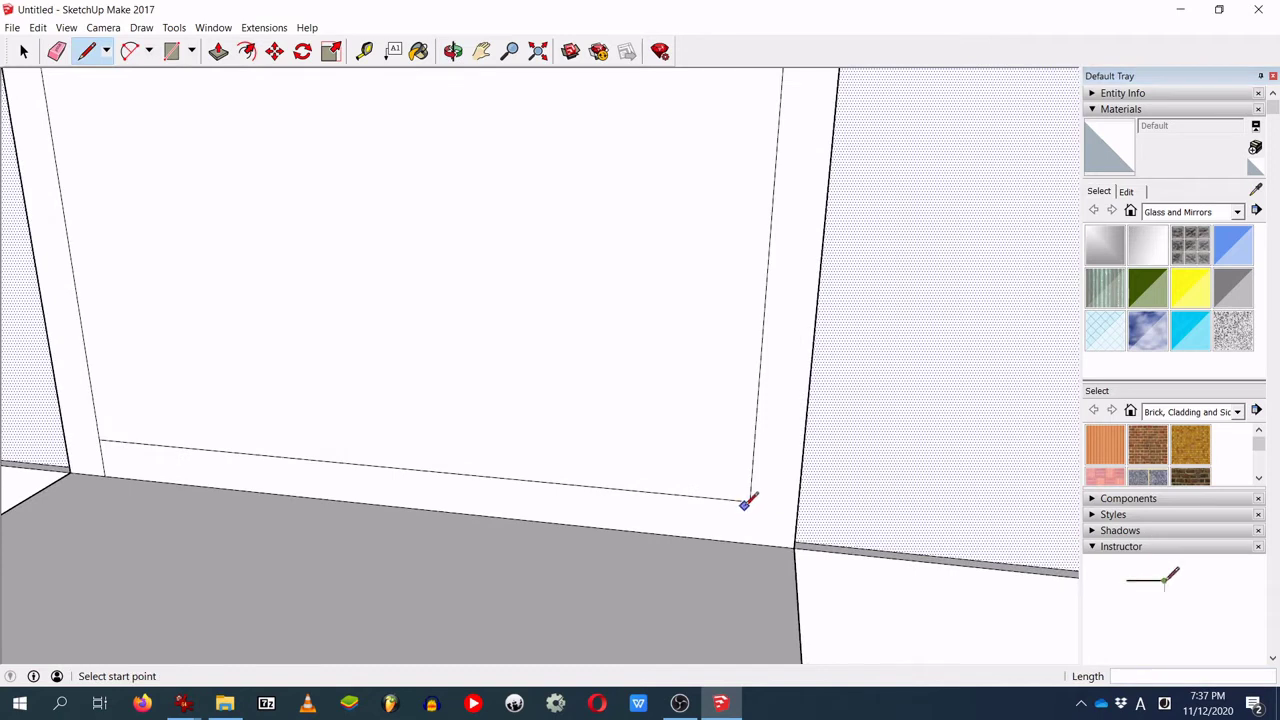
pyautogui.click(747, 543)
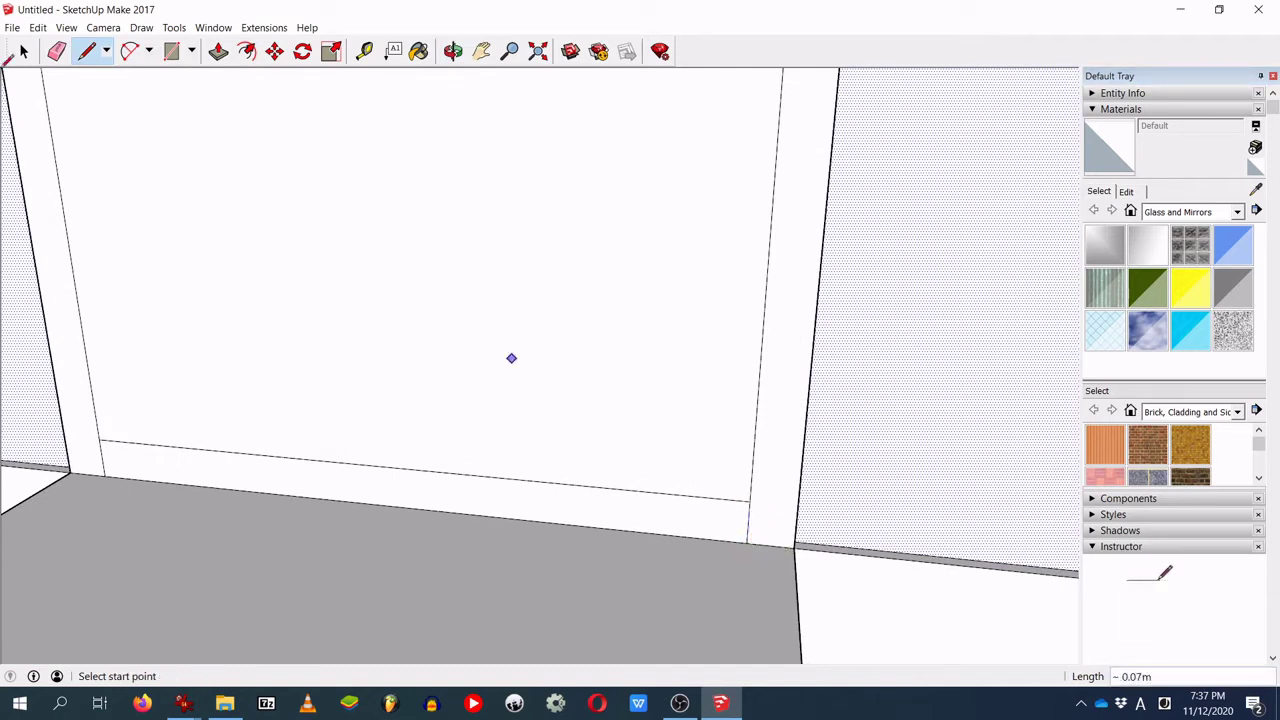
# Step: Erase the inner outline's horizontal bottom line just above the entrance step
pyautogui.click(57, 50)
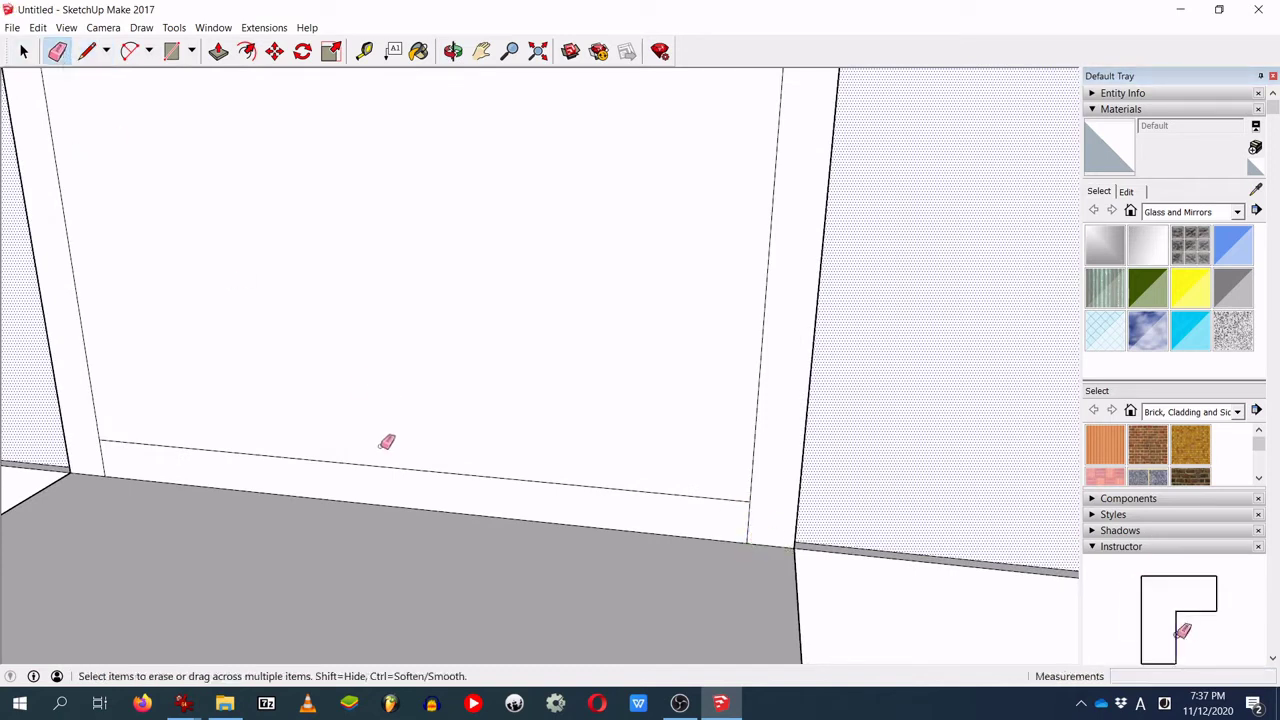
pyautogui.click(386, 468)
pyautogui.scroll(-2, 420, 348)
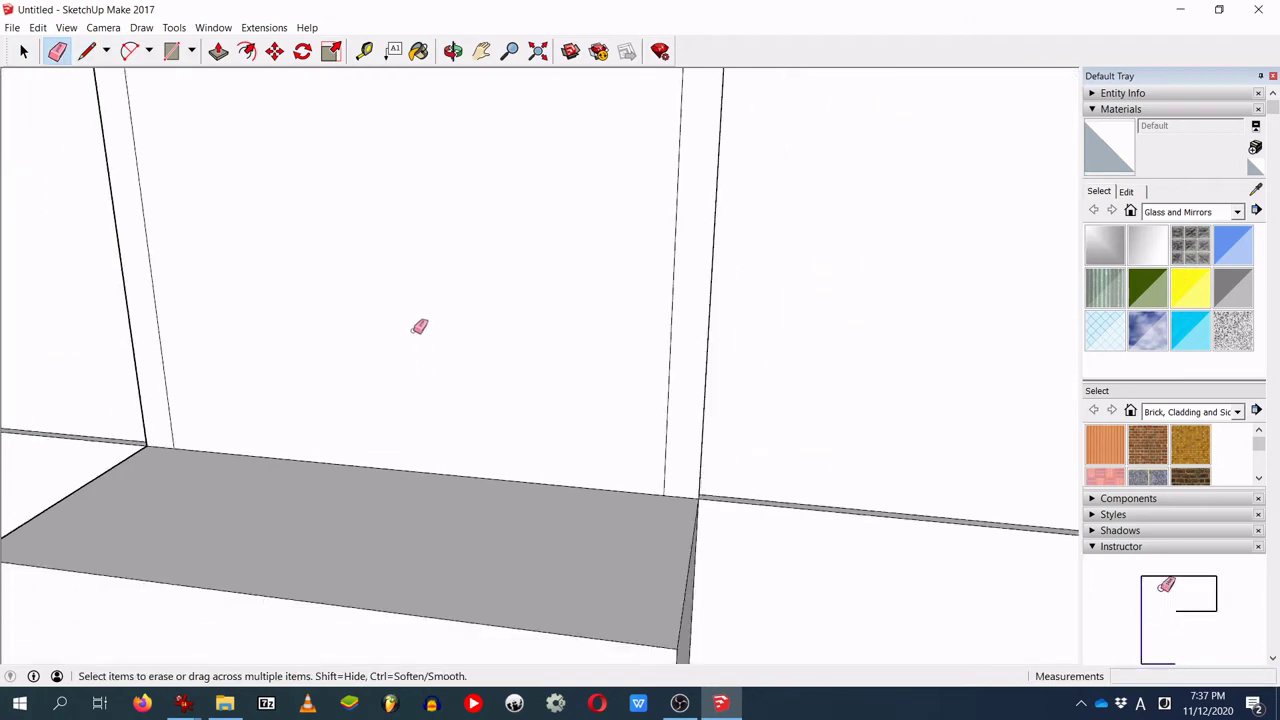
# Step: Push/Pull the inner door panel inward about 0.02 m so it is recessed behind the frame
pyautogui.scroll(-2, 476, 311)
pyautogui.click(218, 50)
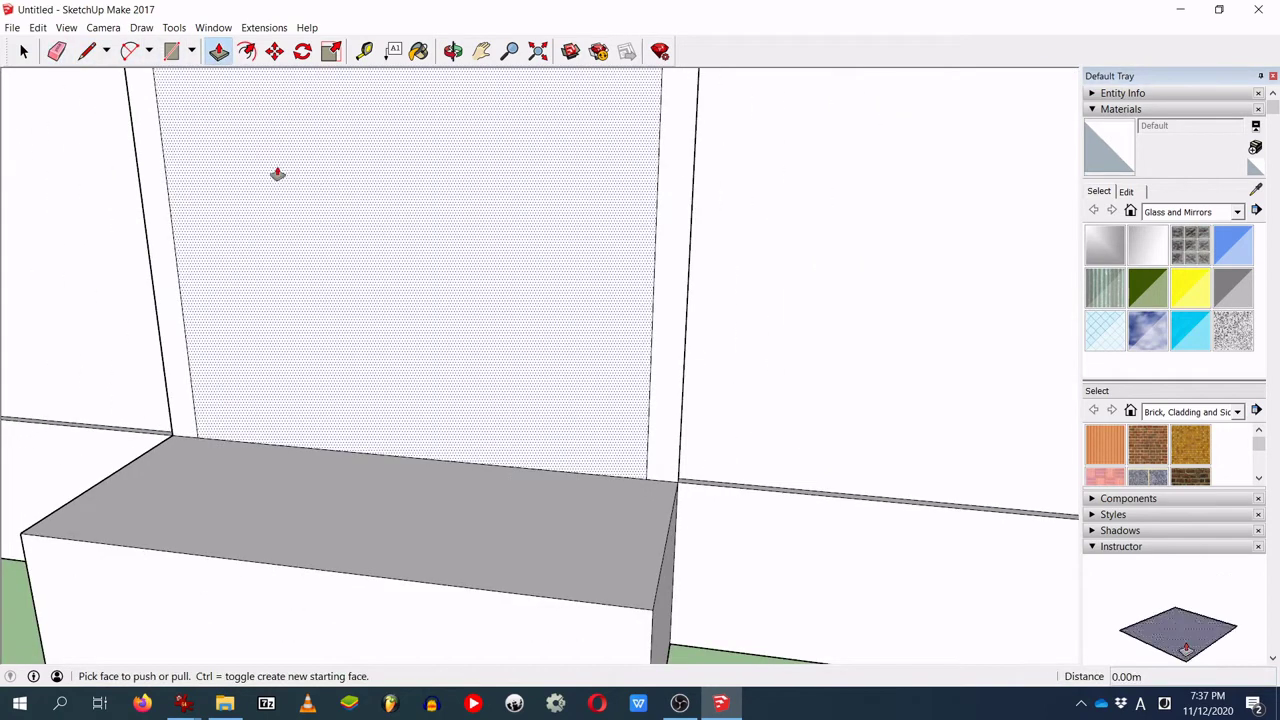
pyautogui.click(283, 212)
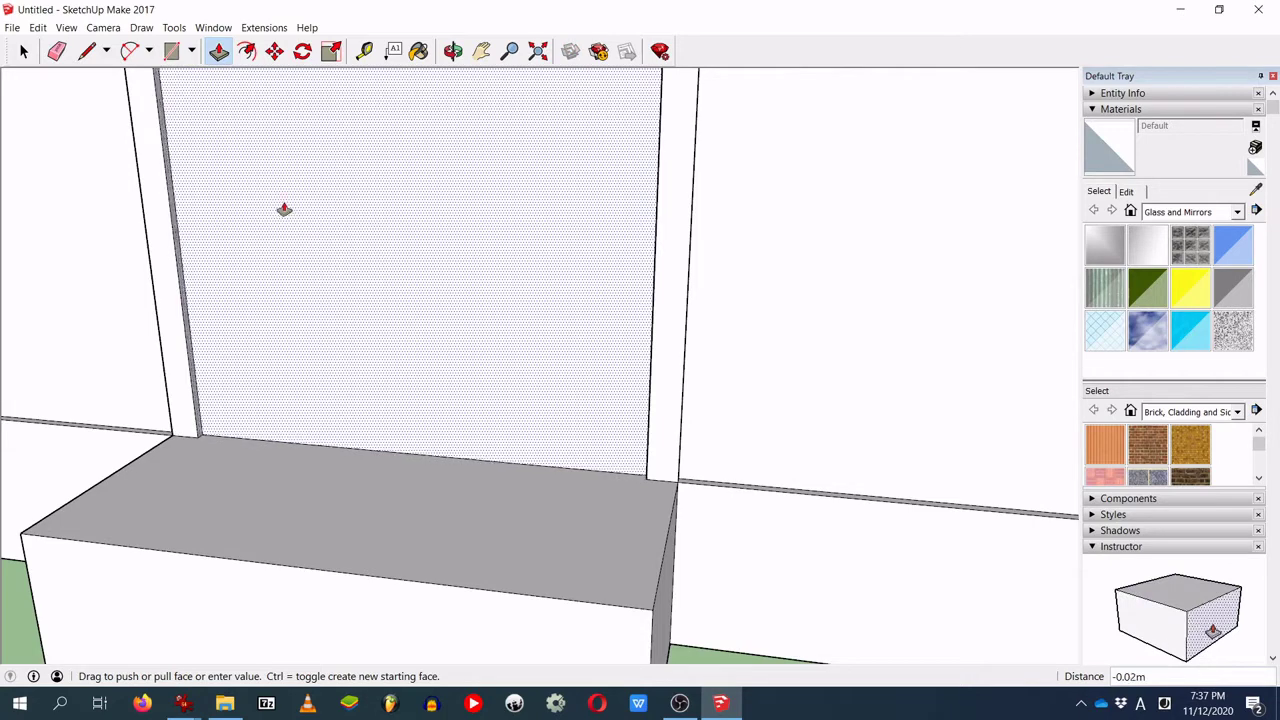
pyautogui.click(284, 209)
pyautogui.moveTo(426, 377); pyautogui.dragTo(506, 449, button='middle')
pyautogui.scroll(-2, 472, 353)
pyautogui.moveTo(472, 353); pyautogui.dragTo(463, 437, button='middle')
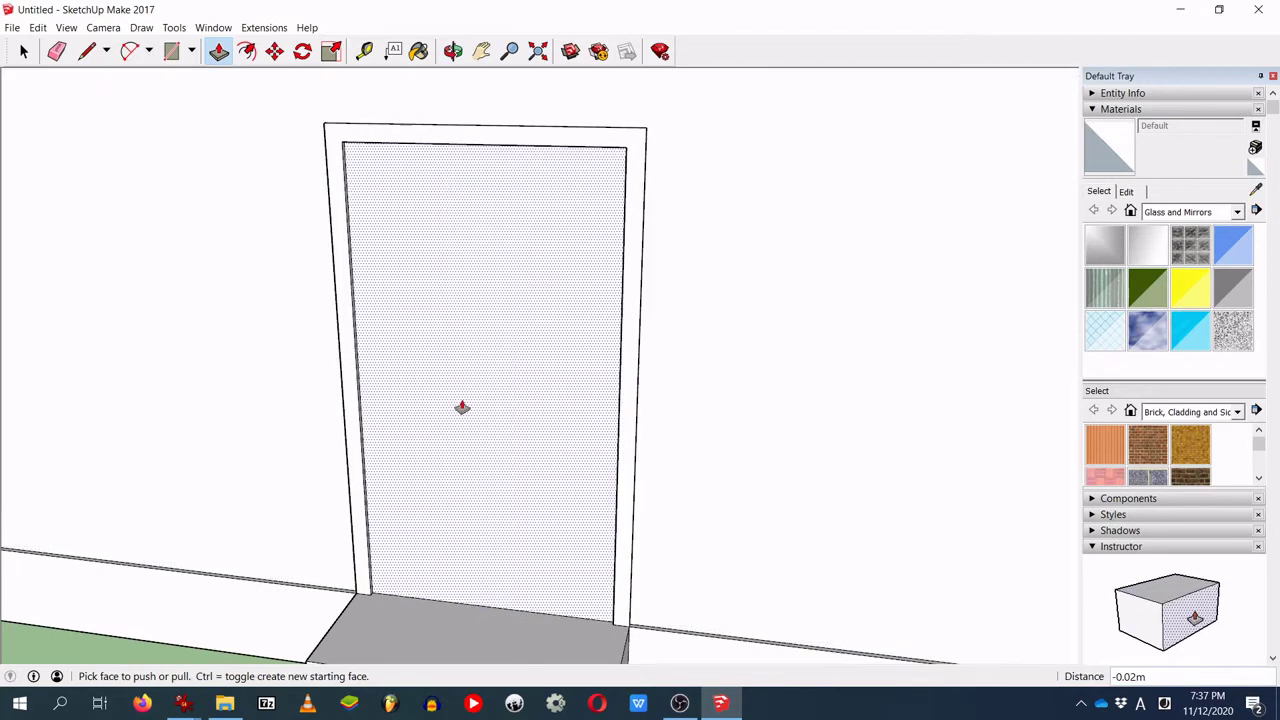
# Step: Draw a circle about 0.06 m in radius on the recessed door panel near its right-hand frame
pyautogui.moveTo(463, 409); pyautogui.dragTo(580, 389, button='middle')
pyautogui.scroll(3, 598, 383)
pyautogui.scroll(1, 598, 383)
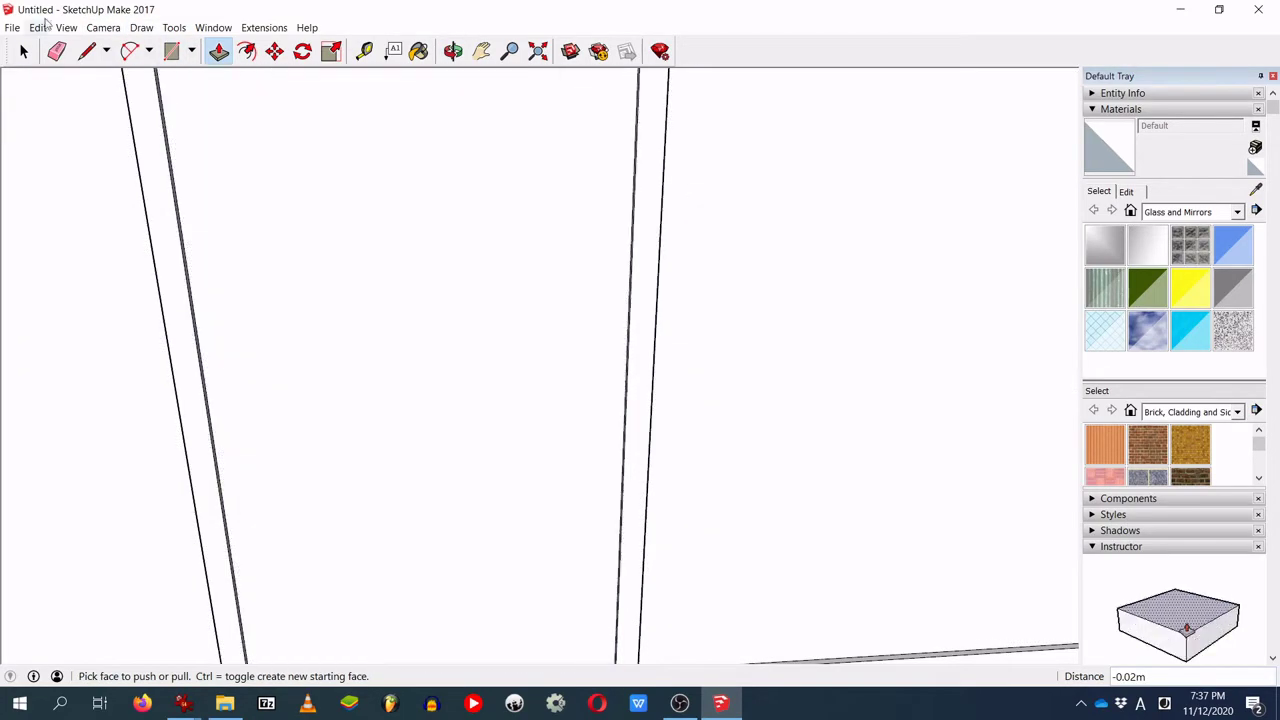
pyautogui.click(190, 53)
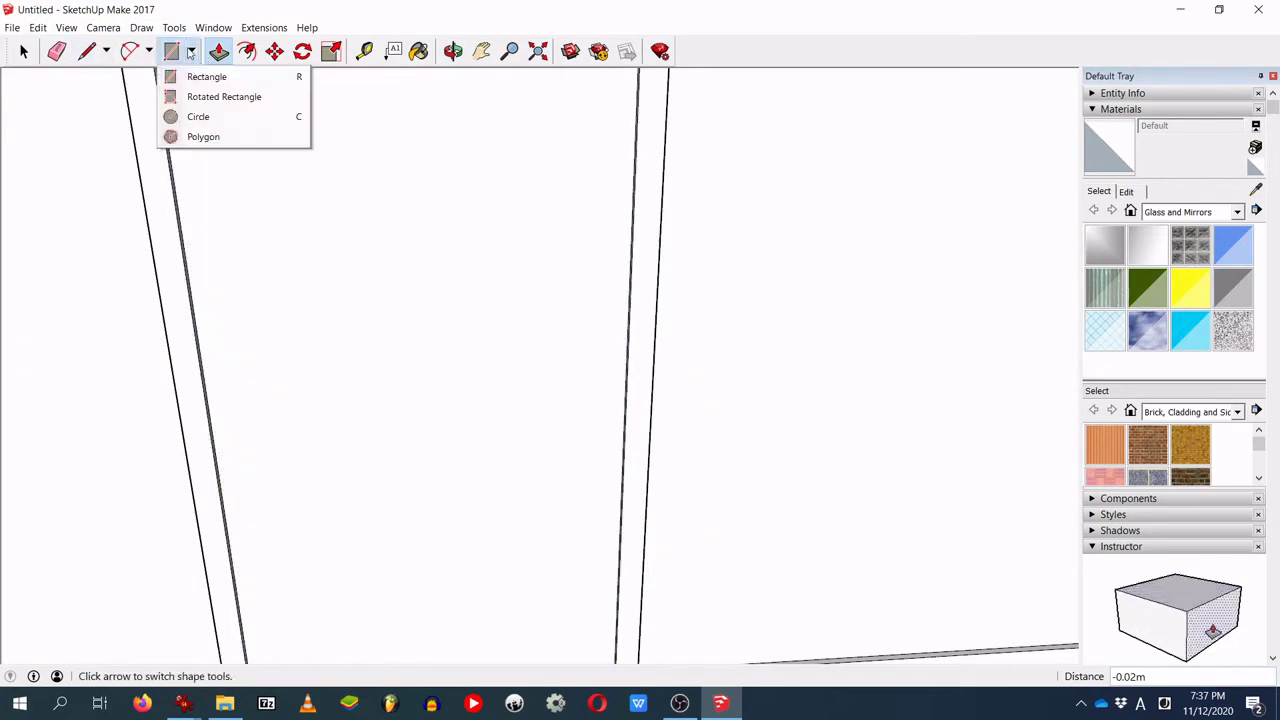
pyautogui.click(199, 117)
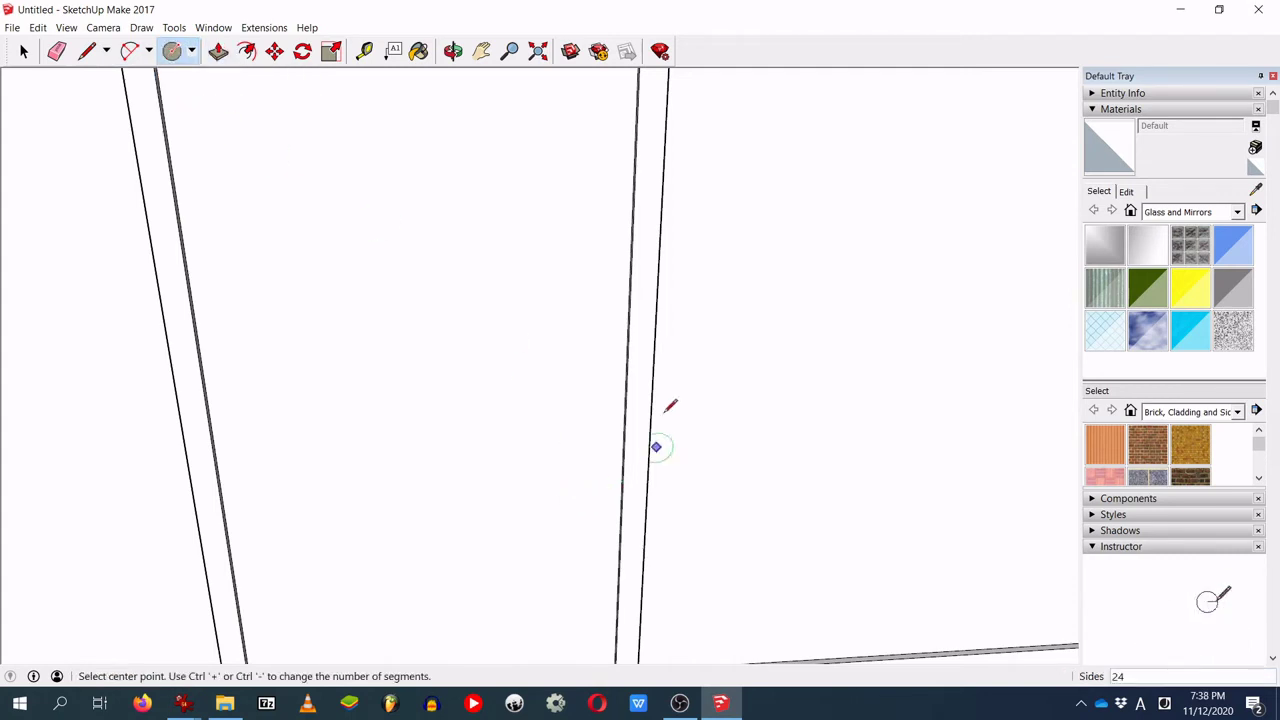
pyautogui.scroll(3, 595, 362)
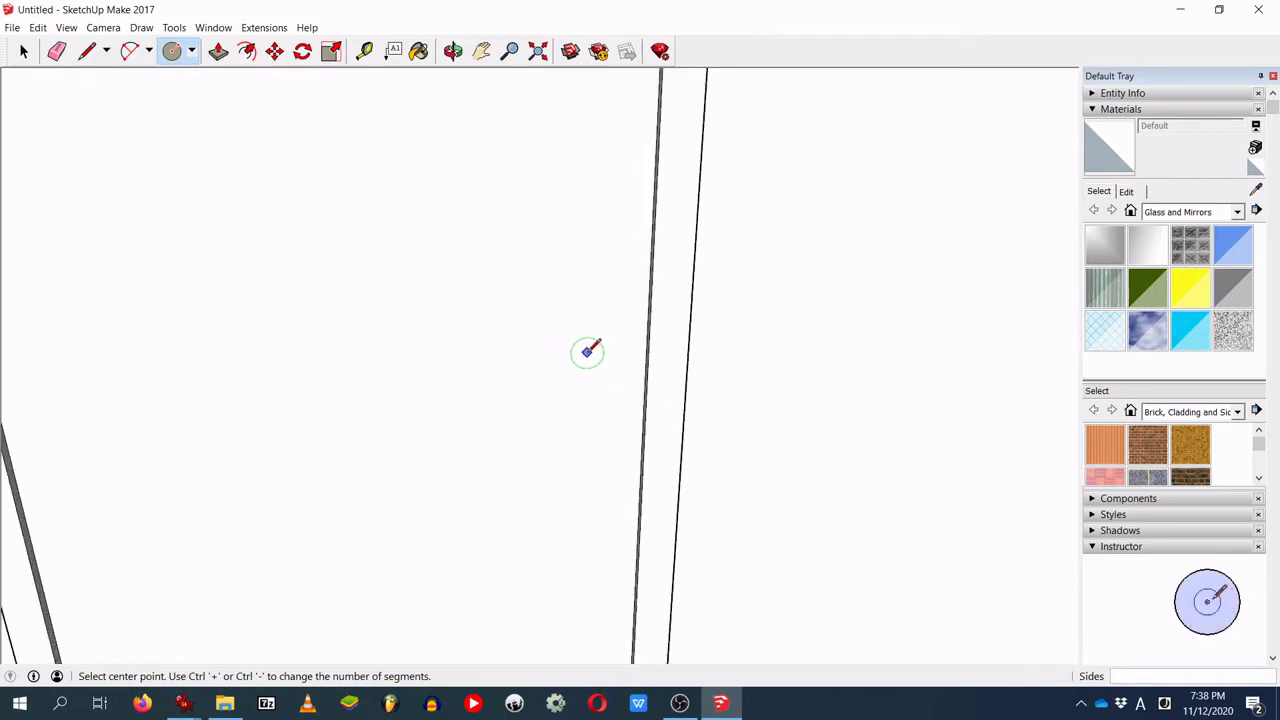
pyautogui.click(578, 345)
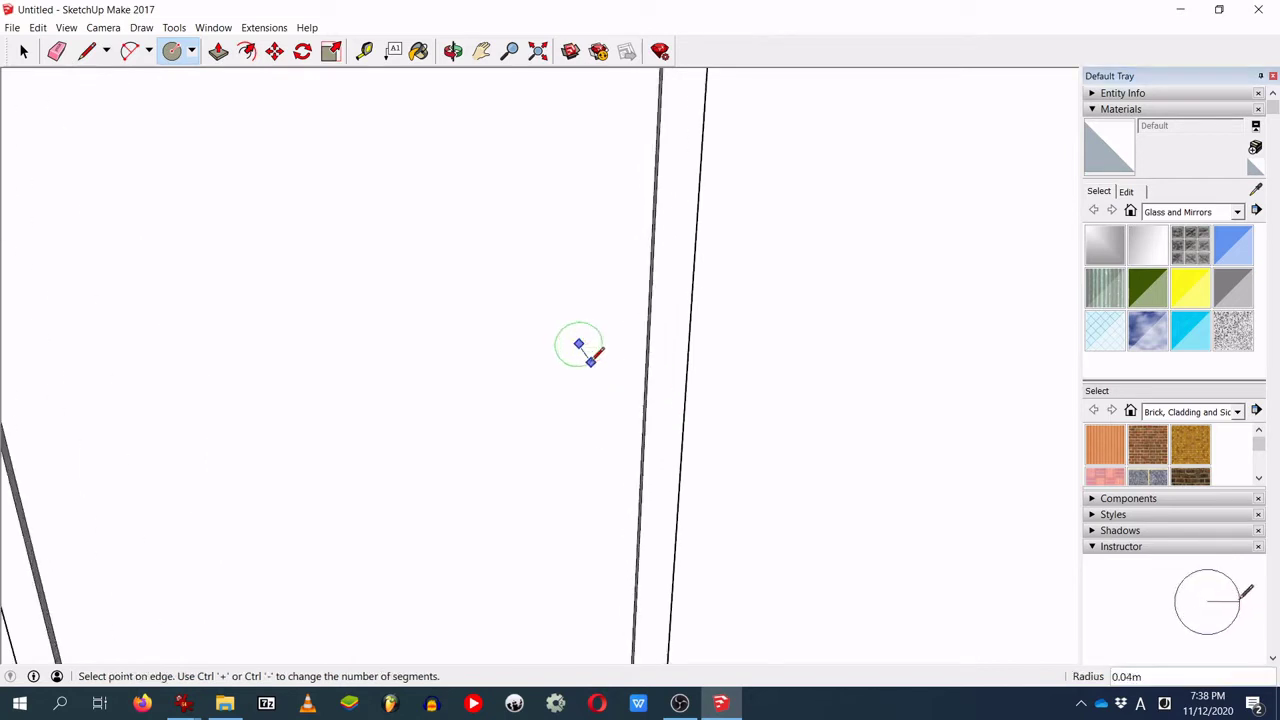
pyautogui.click(597, 371)
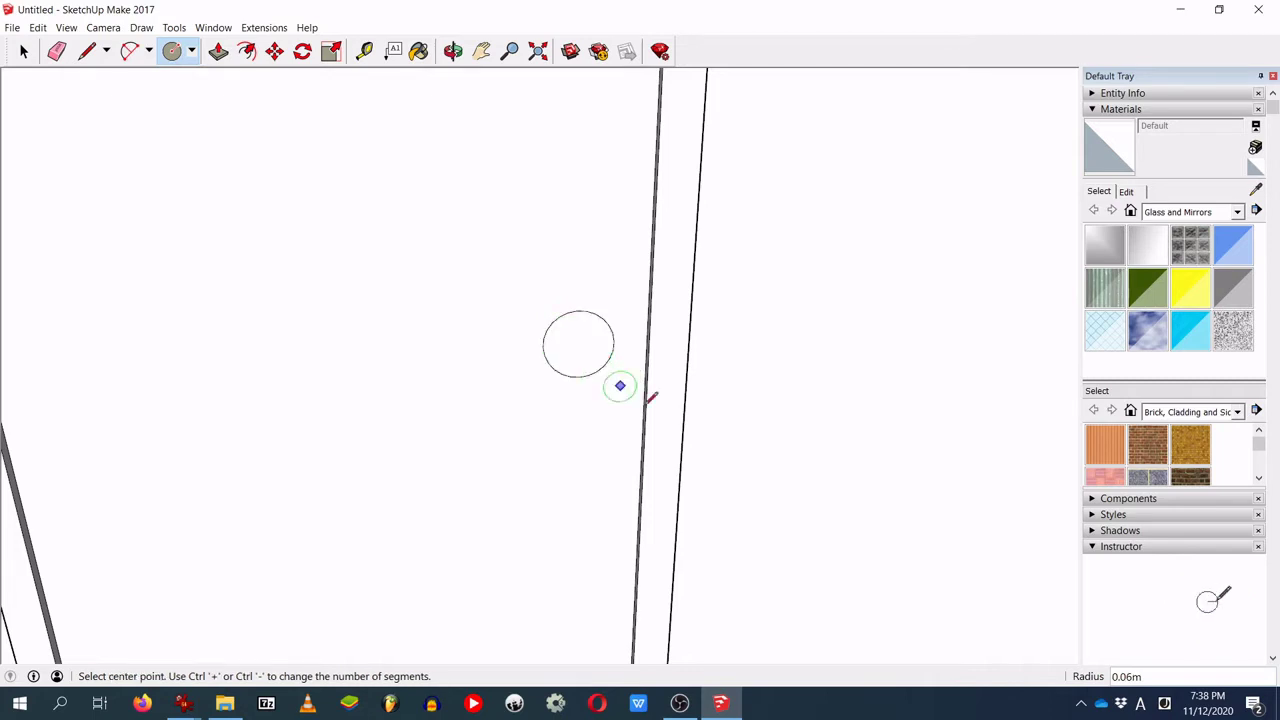
# Step: Replace the circle on the door panel with one about 0.06 m in radius placed slightly lower
pyautogui.scroll(-4, 651, 423)
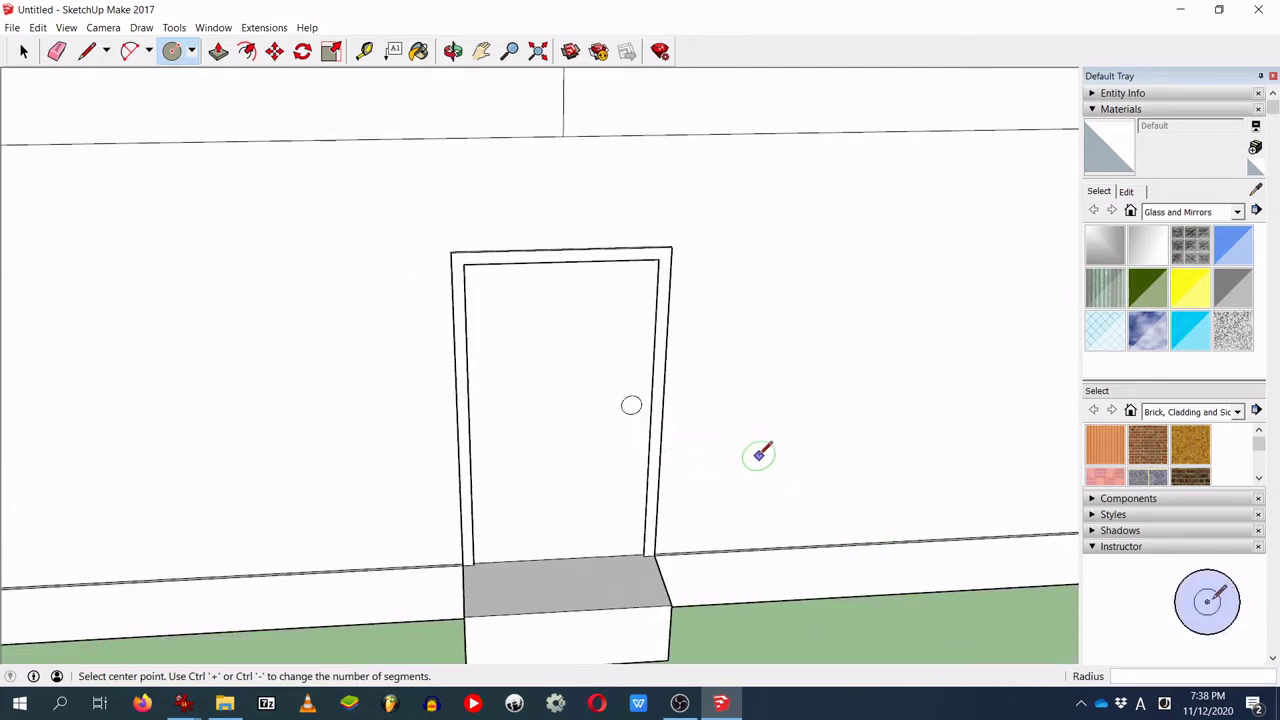
pyautogui.click(628, 416)
pyautogui.press('Escape')
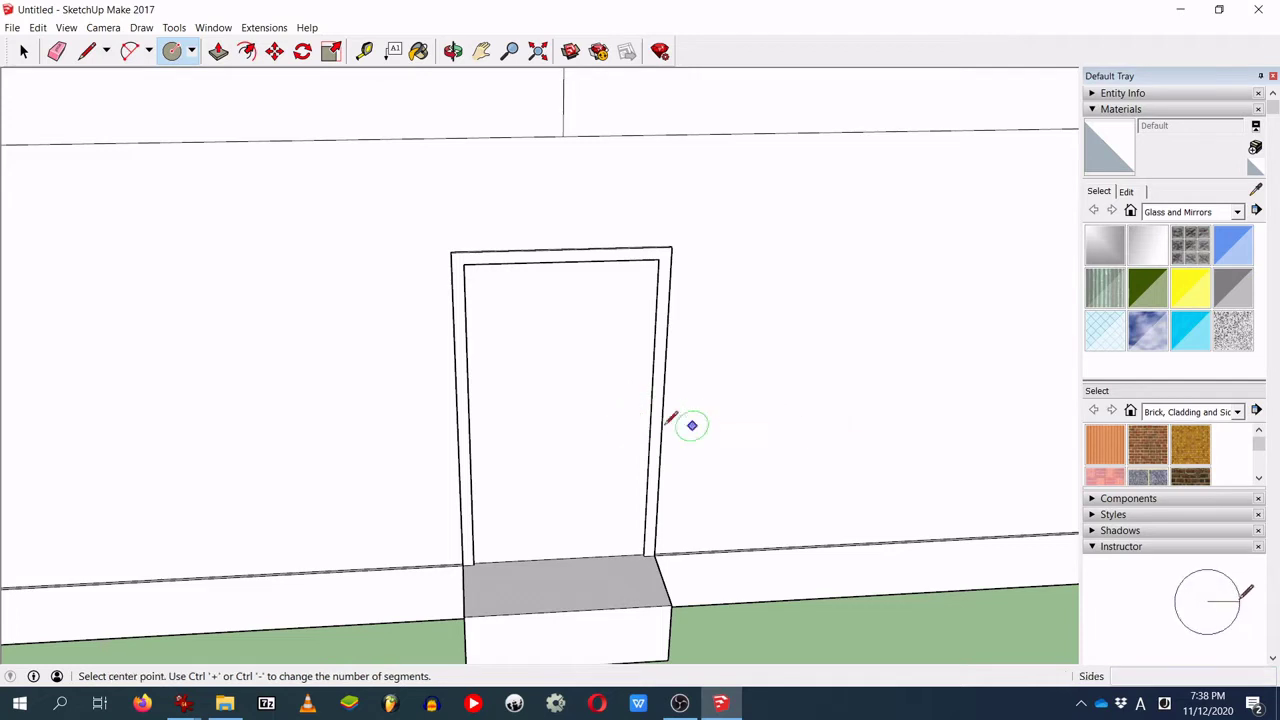
pyautogui.click(630, 424)
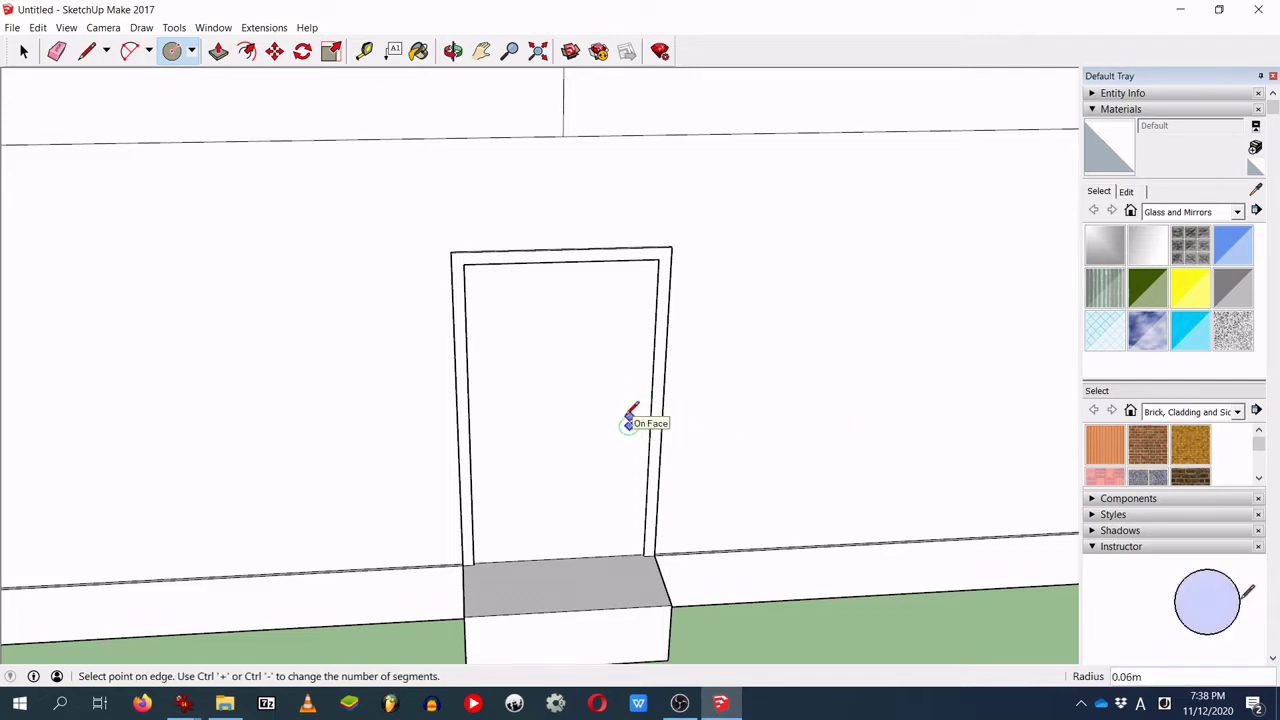
pyautogui.click(629, 422)
pyautogui.scroll(4, 677, 443)
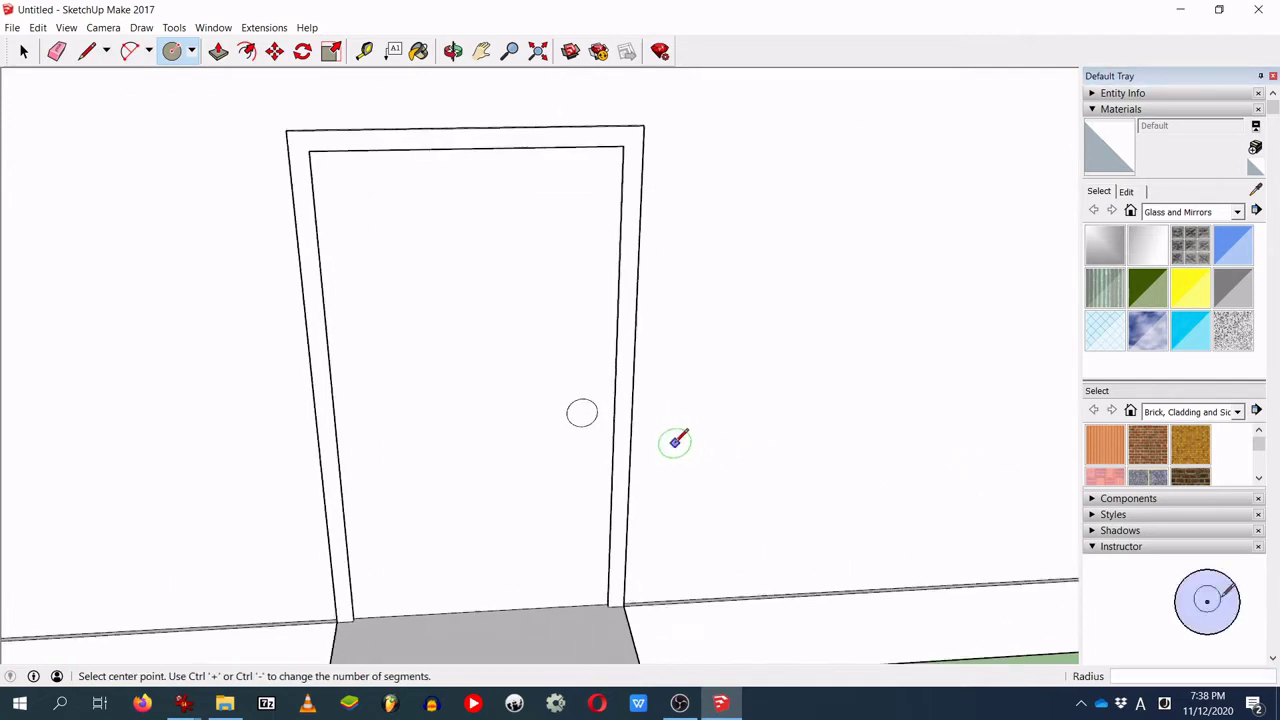
# Step: Try to draw a square about 0.02 m wide inside the upper half of the door's circle
pyautogui.scroll(4, 566, 472)
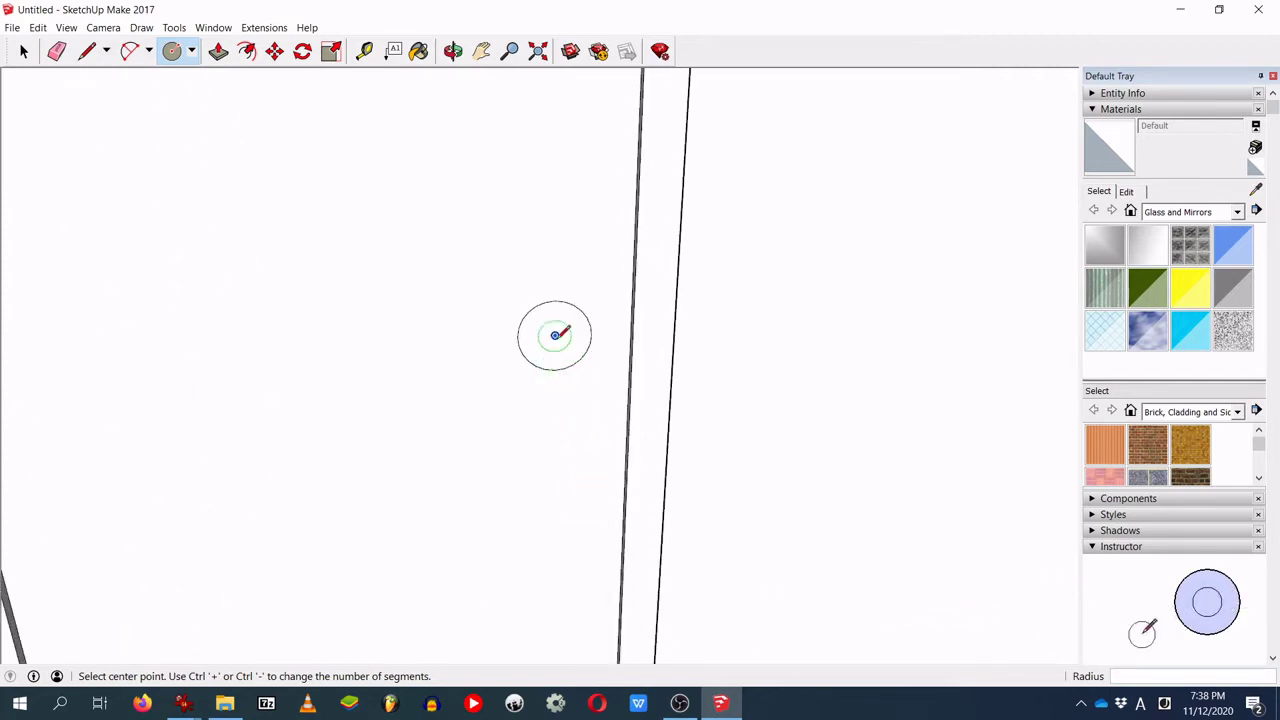
pyautogui.scroll(2, 606, 363)
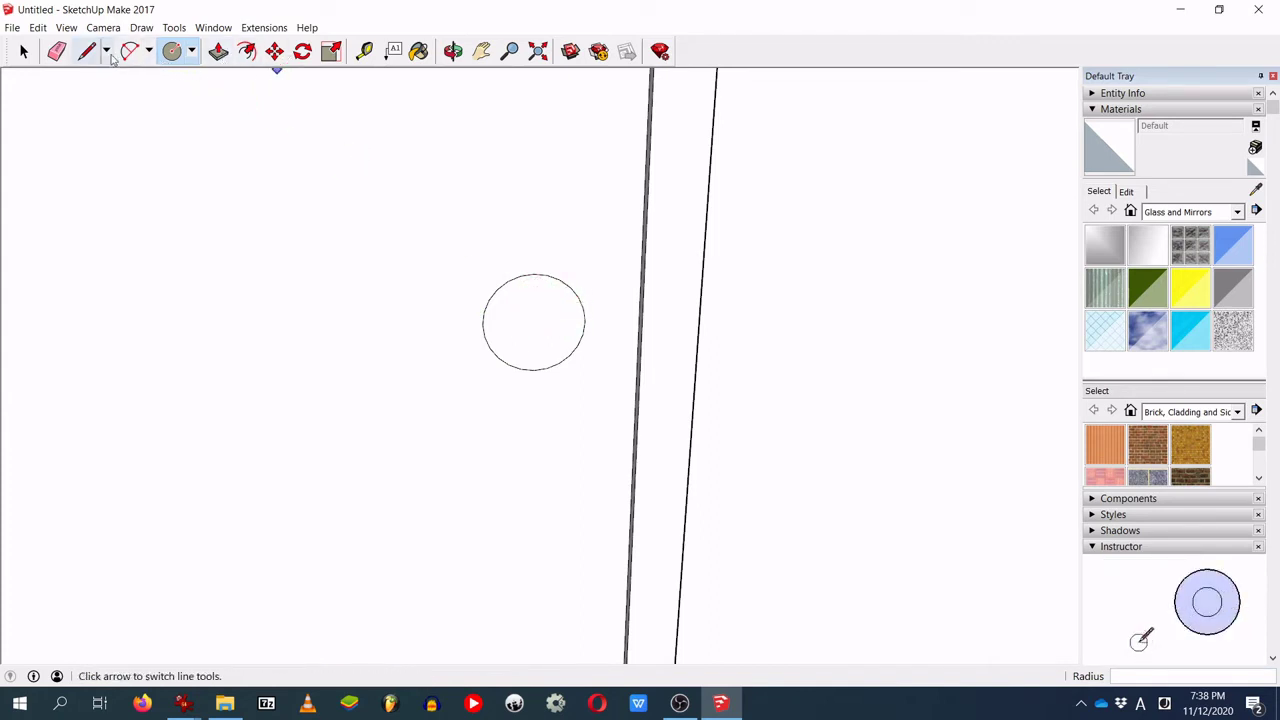
pyautogui.click(191, 51)
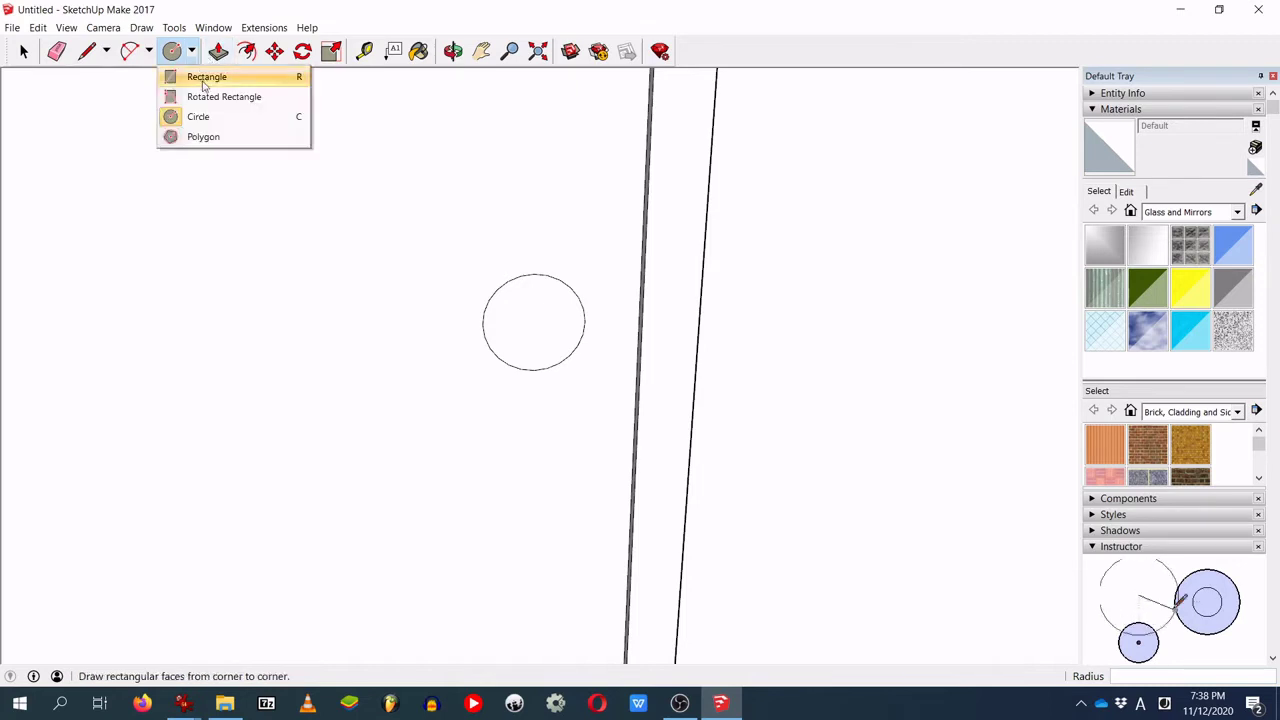
pyautogui.click(205, 77)
pyautogui.scroll(2, 536, 320)
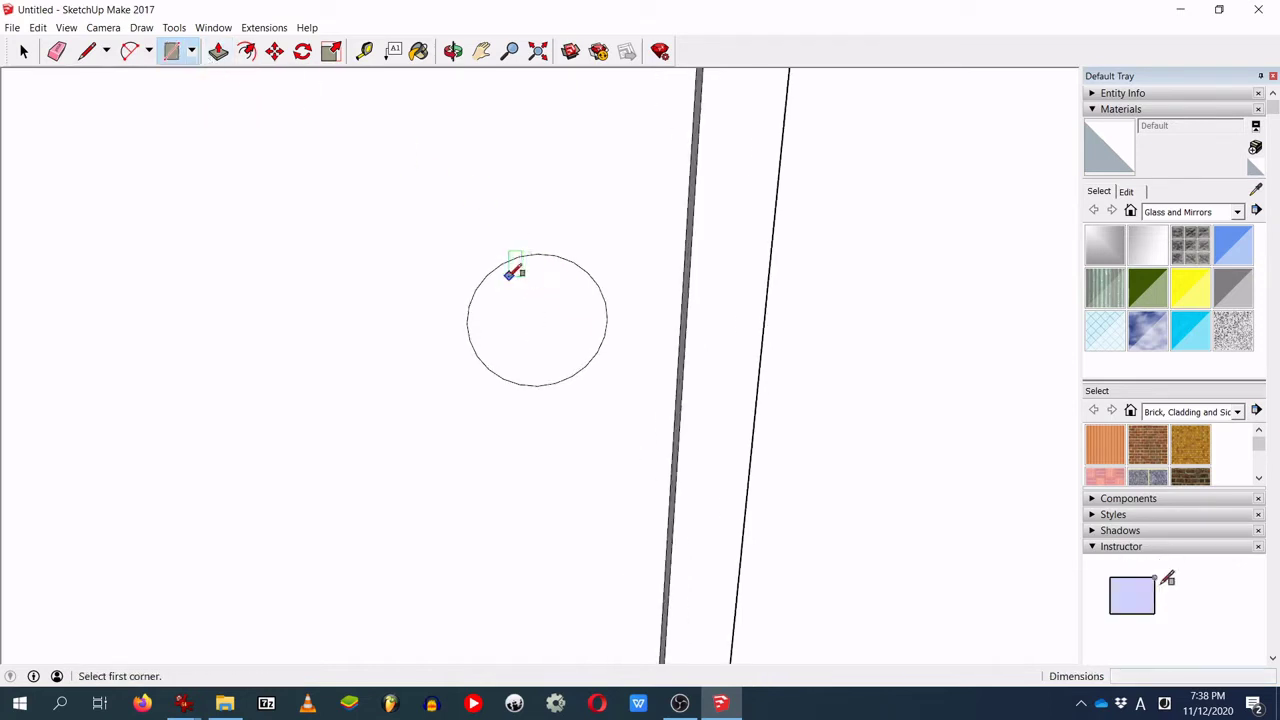
pyautogui.click(521, 276)
pyautogui.click(554, 299)
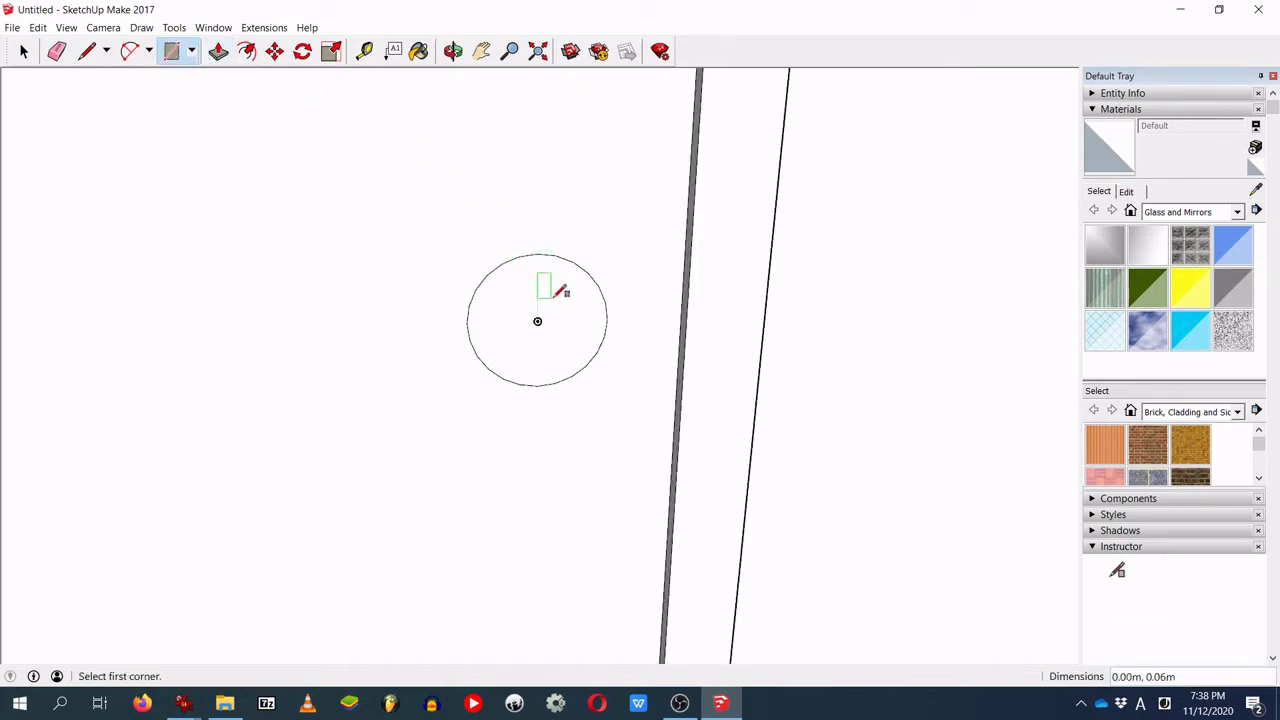
pyautogui.click(528, 271)
pyautogui.click(539, 317)
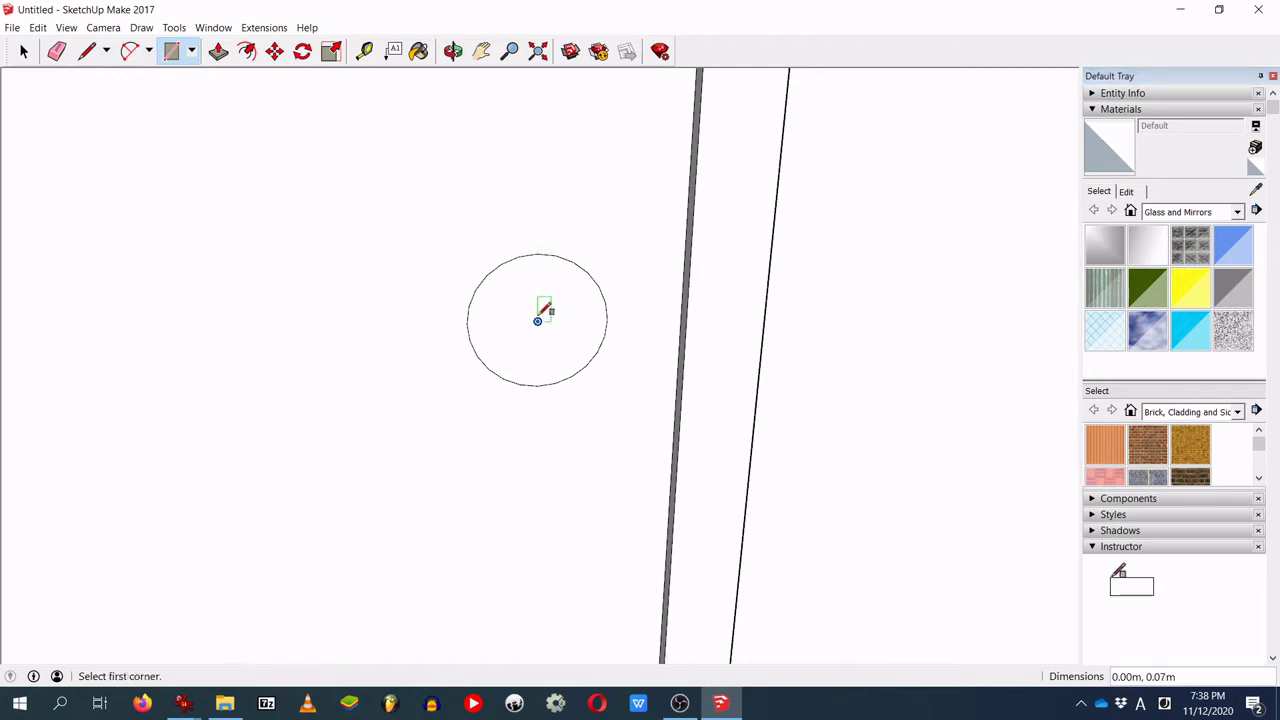
pyautogui.scroll(4, 546, 283)
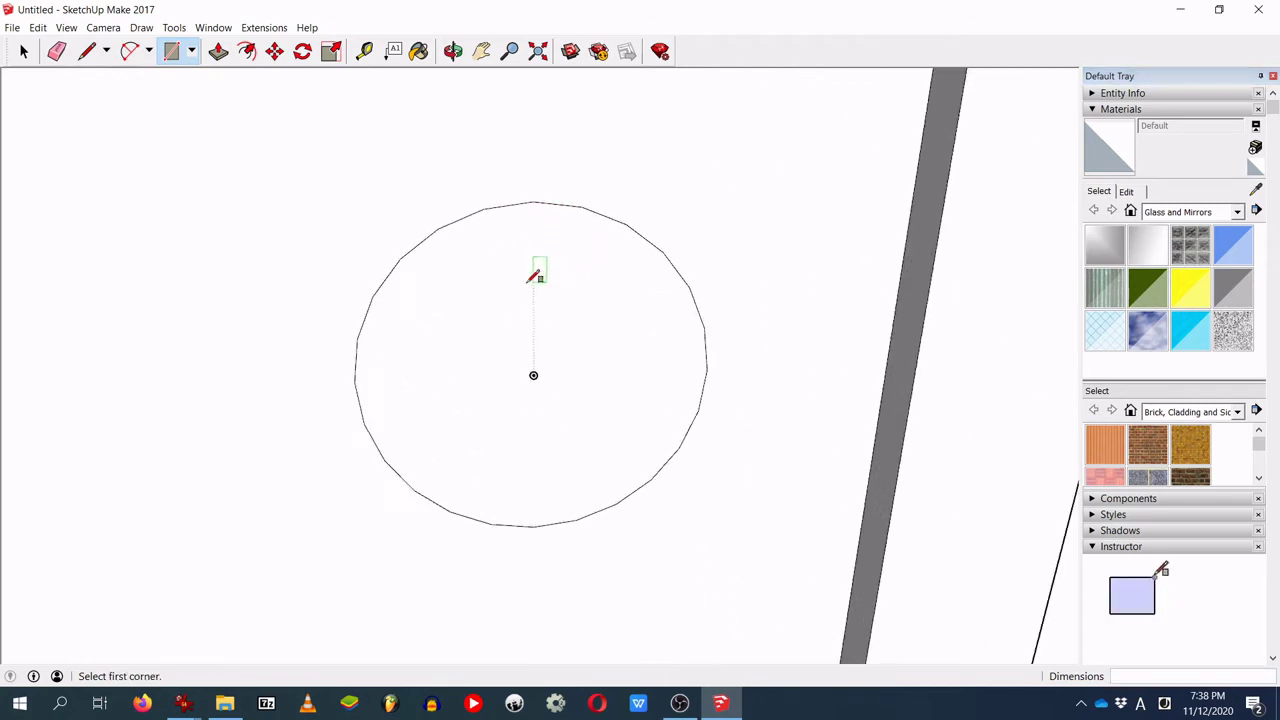
pyautogui.click(505, 260)
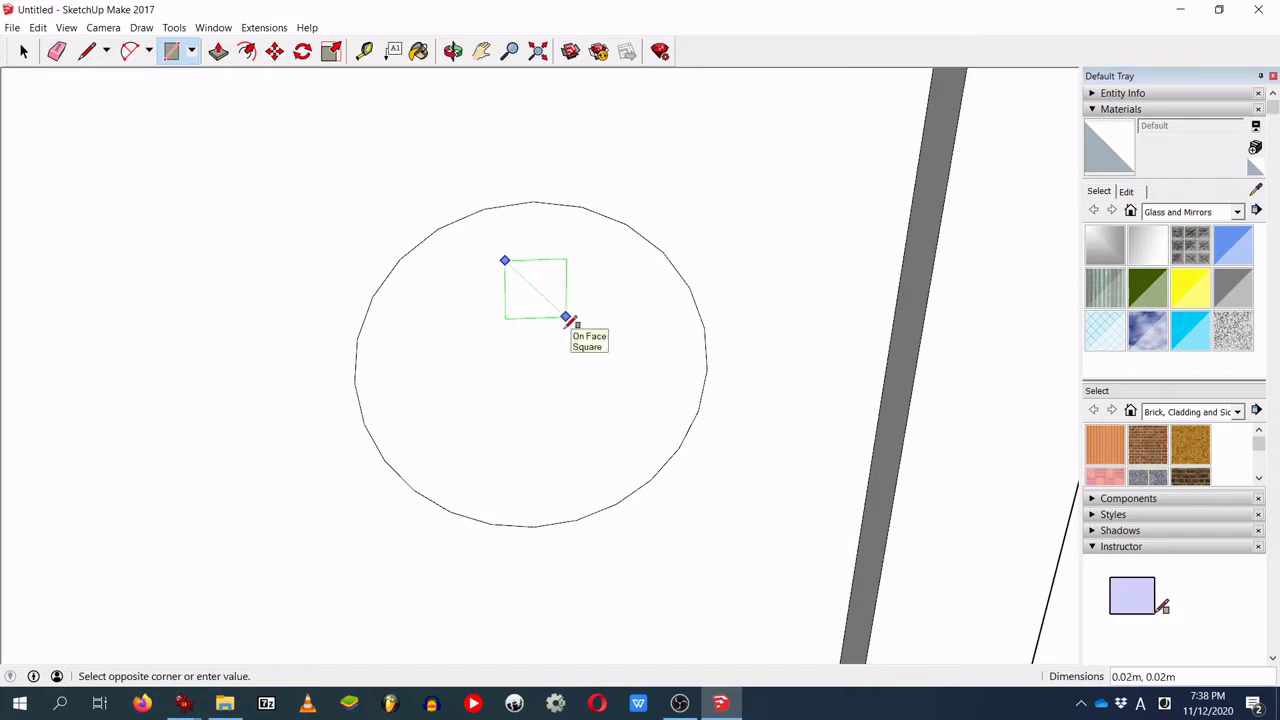
pyautogui.click(566, 318)
pyautogui.hotkey('ctrl', 'z')
# Step: Draw a square of about 0.03 m by 0.03 m inside the upper half of the circle on the door
pyautogui.click(497, 270)
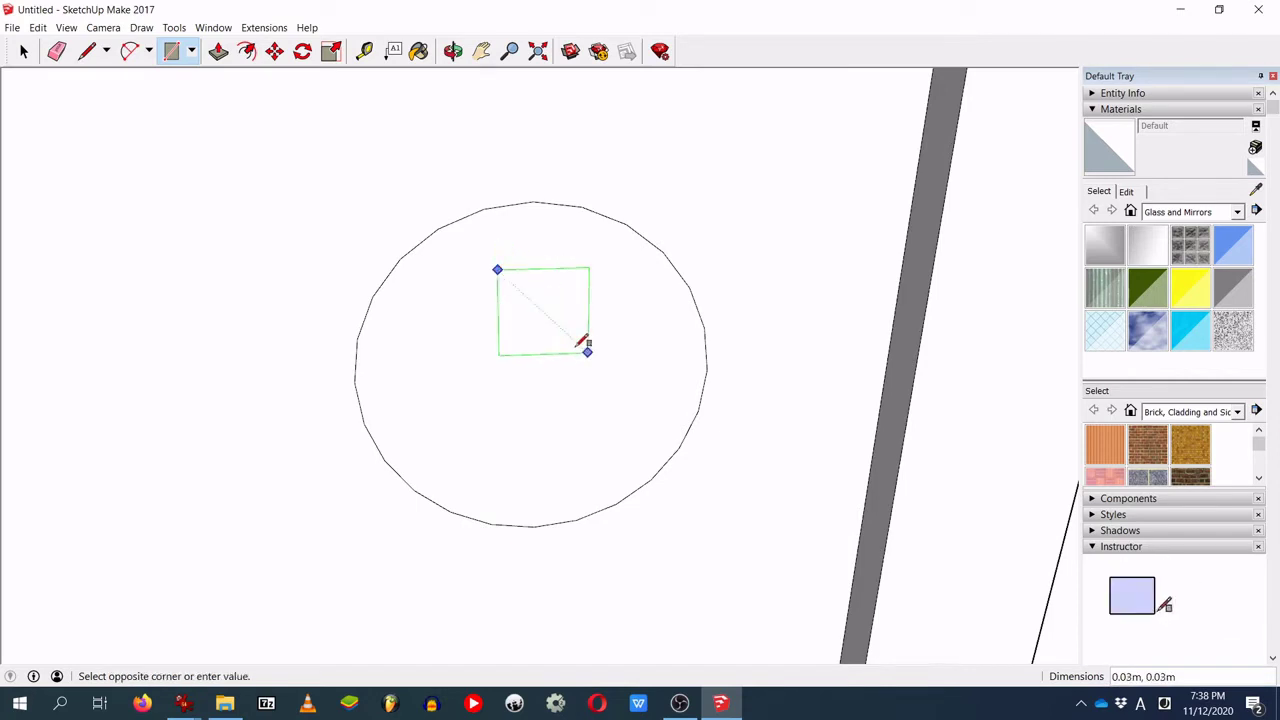
pyautogui.press('Escape')
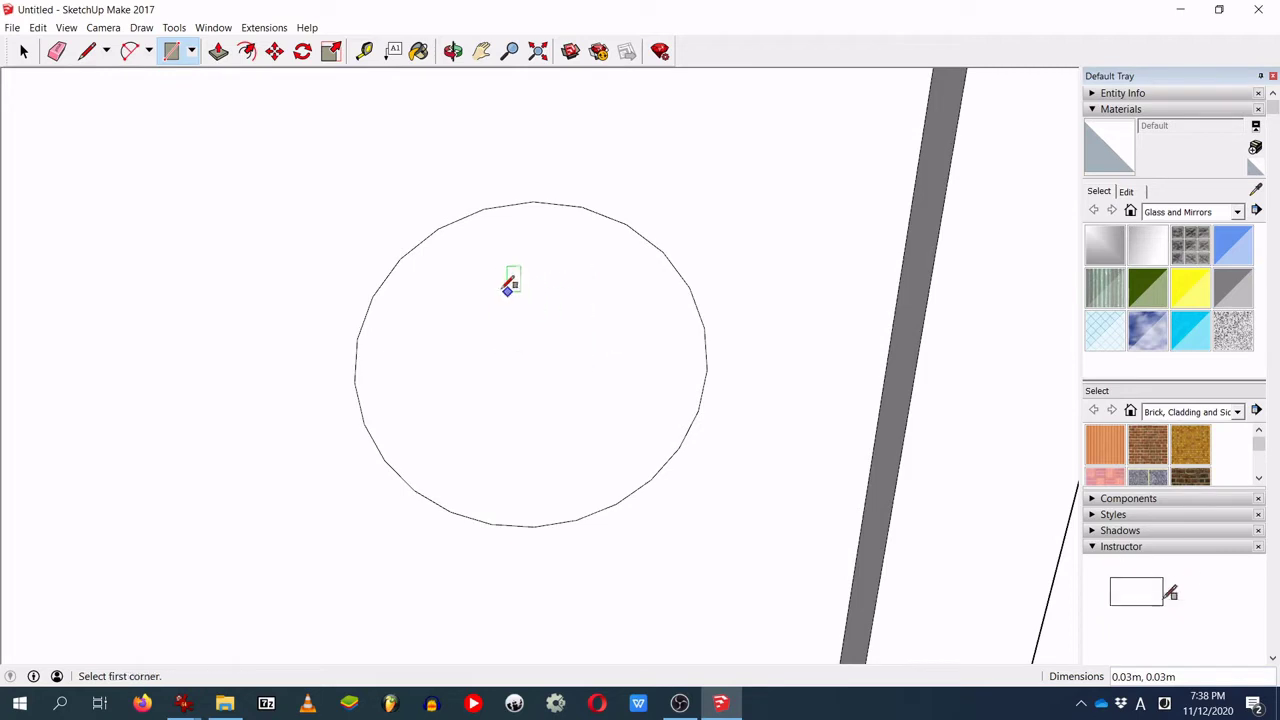
pyautogui.click(484, 271)
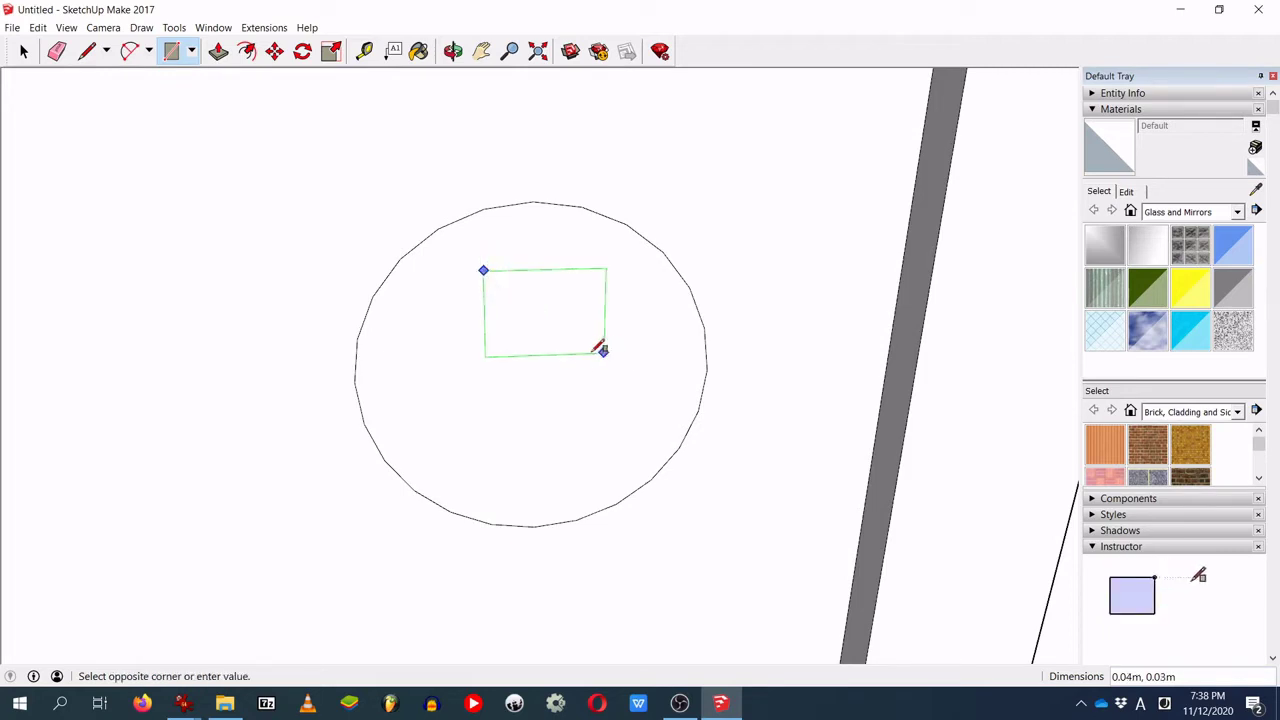
pyautogui.click(575, 354)
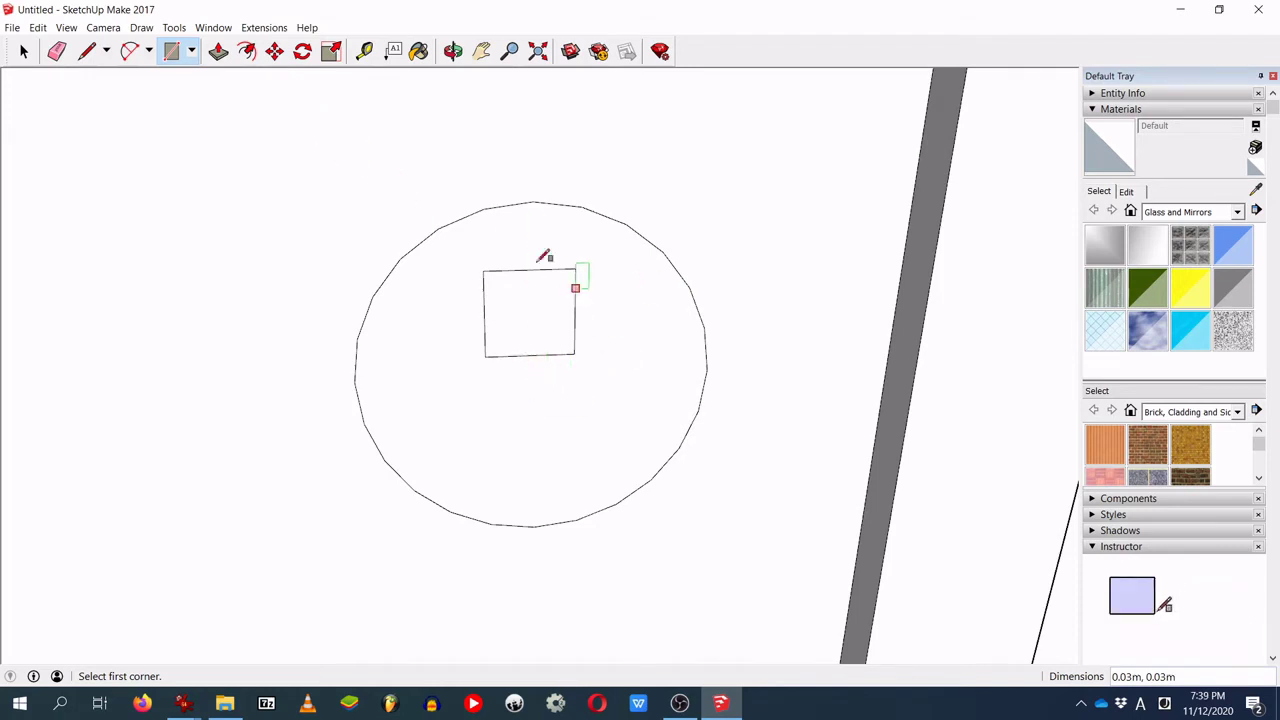
pyautogui.click(331, 51)
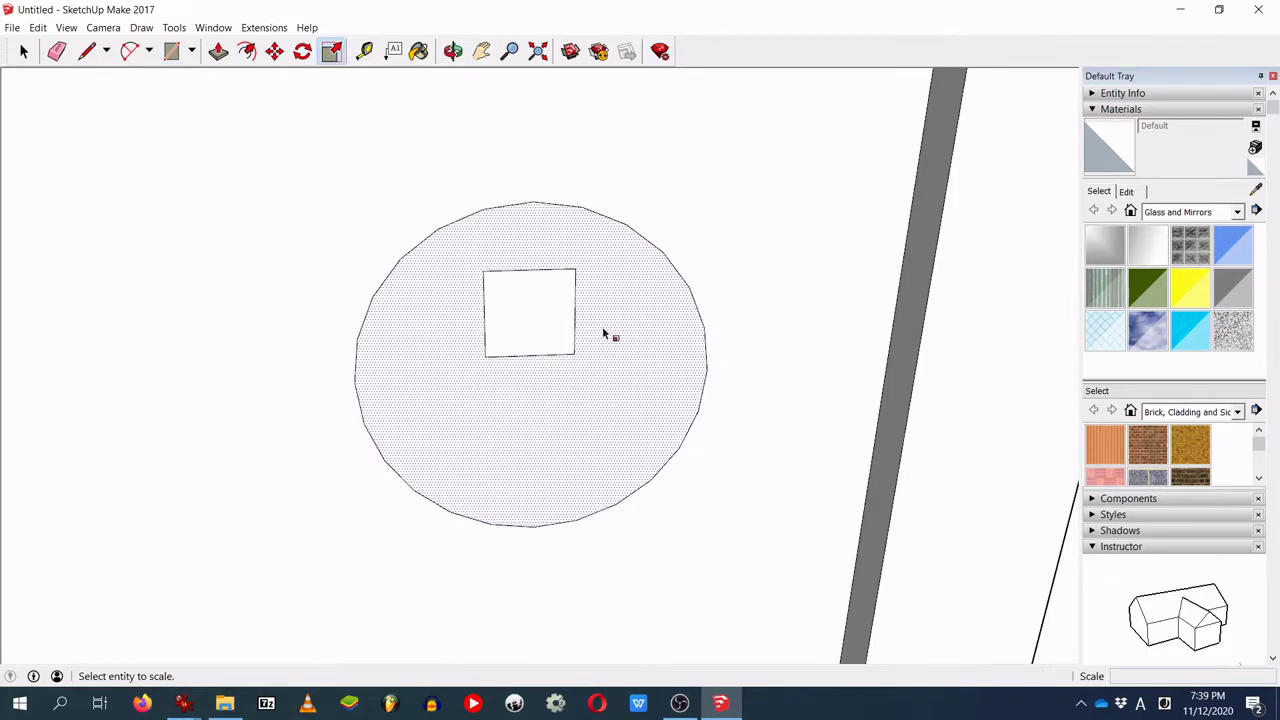
pyautogui.click(392, 166)
# Step: Push/Pull the small square outward about 0.08 m from the door to form the handle's stem
pyautogui.click(218, 51)
pyautogui.click(557, 319)
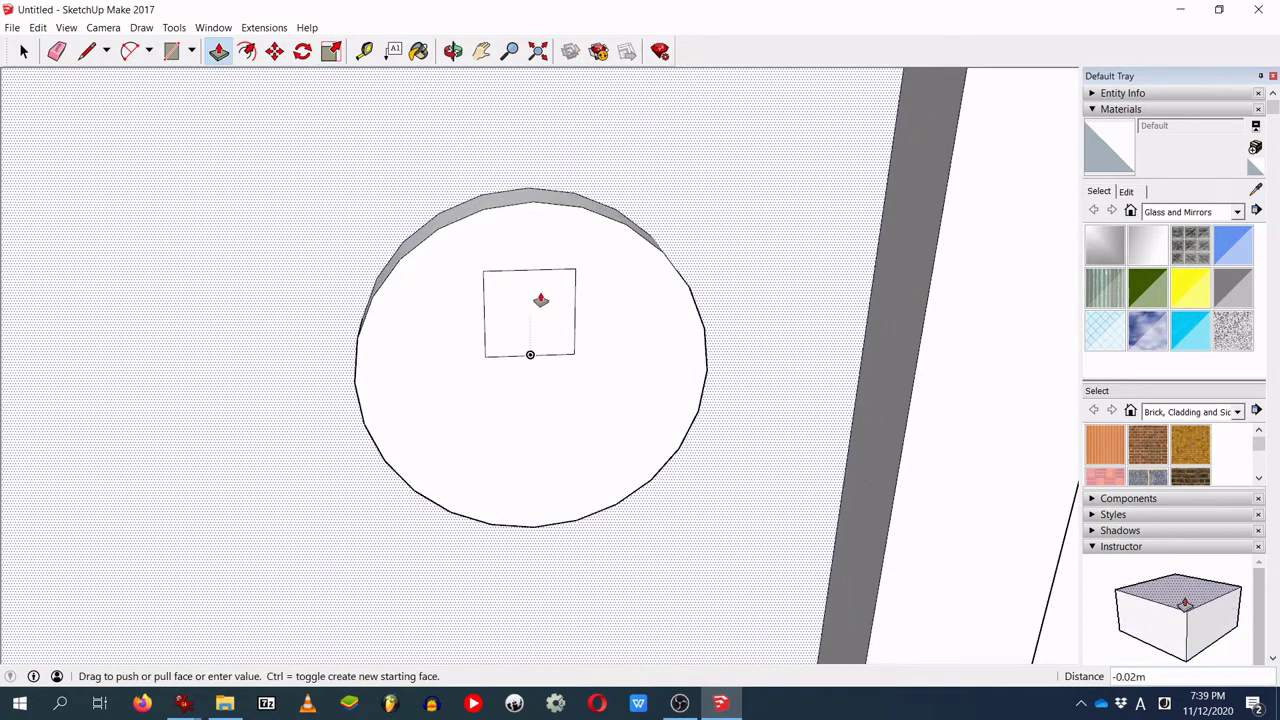
pyautogui.press('Escape')
pyautogui.click(554, 319)
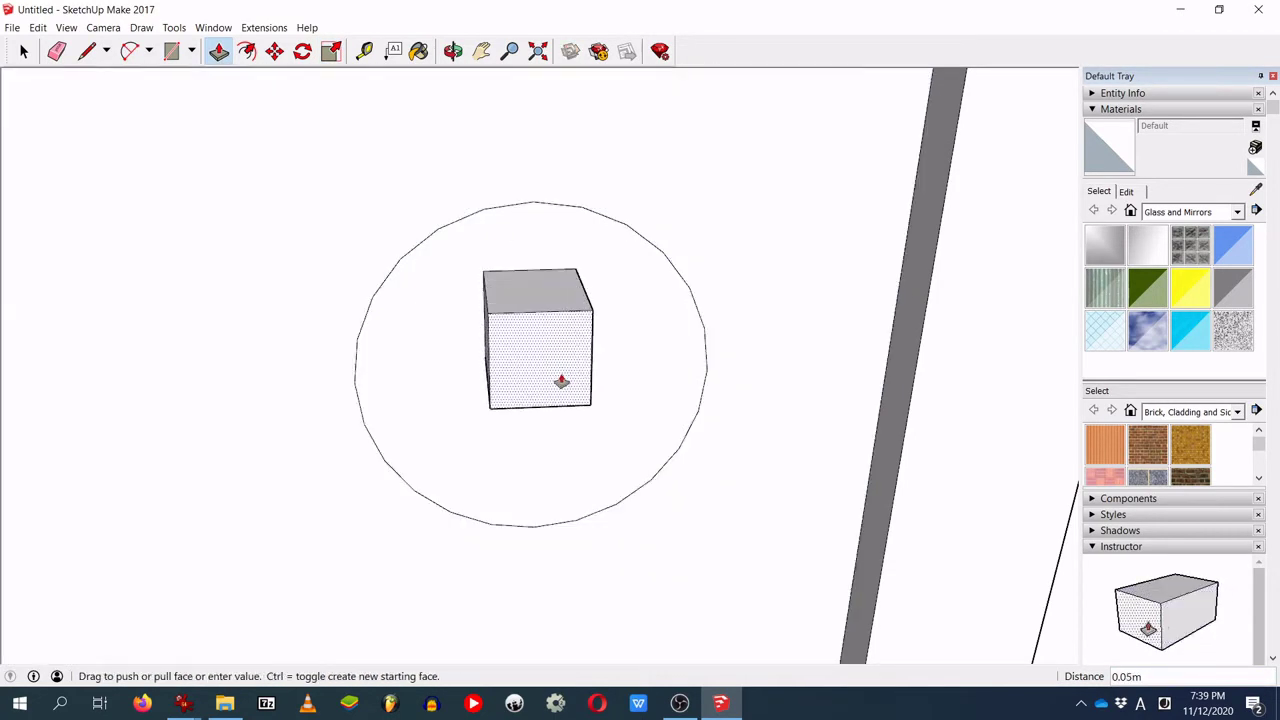
pyautogui.moveTo(569, 420); pyautogui.dragTo(843, 409, button='middle')
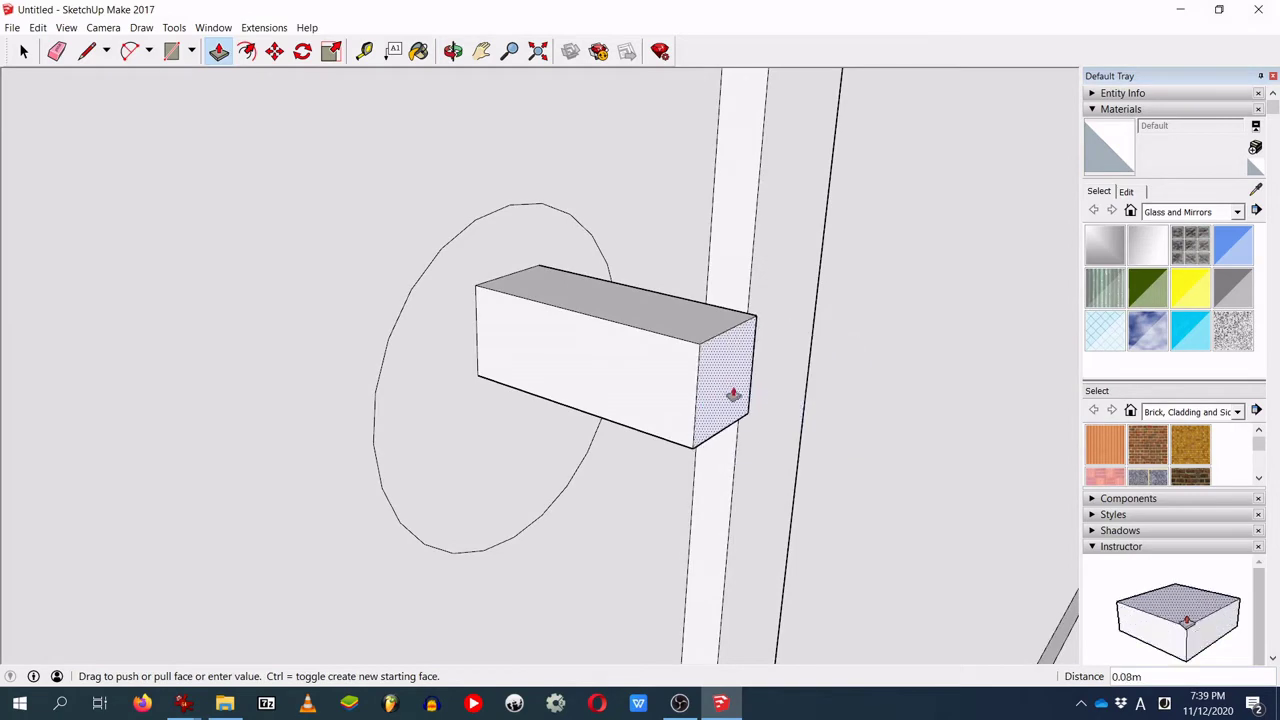
pyautogui.click(712, 395)
# Step: Draw a vertical line about 0.03 m long across the stem's side face to mark off its outer end section
pyautogui.moveTo(712, 396)
pyautogui.mouseDown(button='middle')
pyautogui.moveTo(914, 457)
pyautogui.moveTo(717, 375)
pyautogui.mouseUp(button='middle')
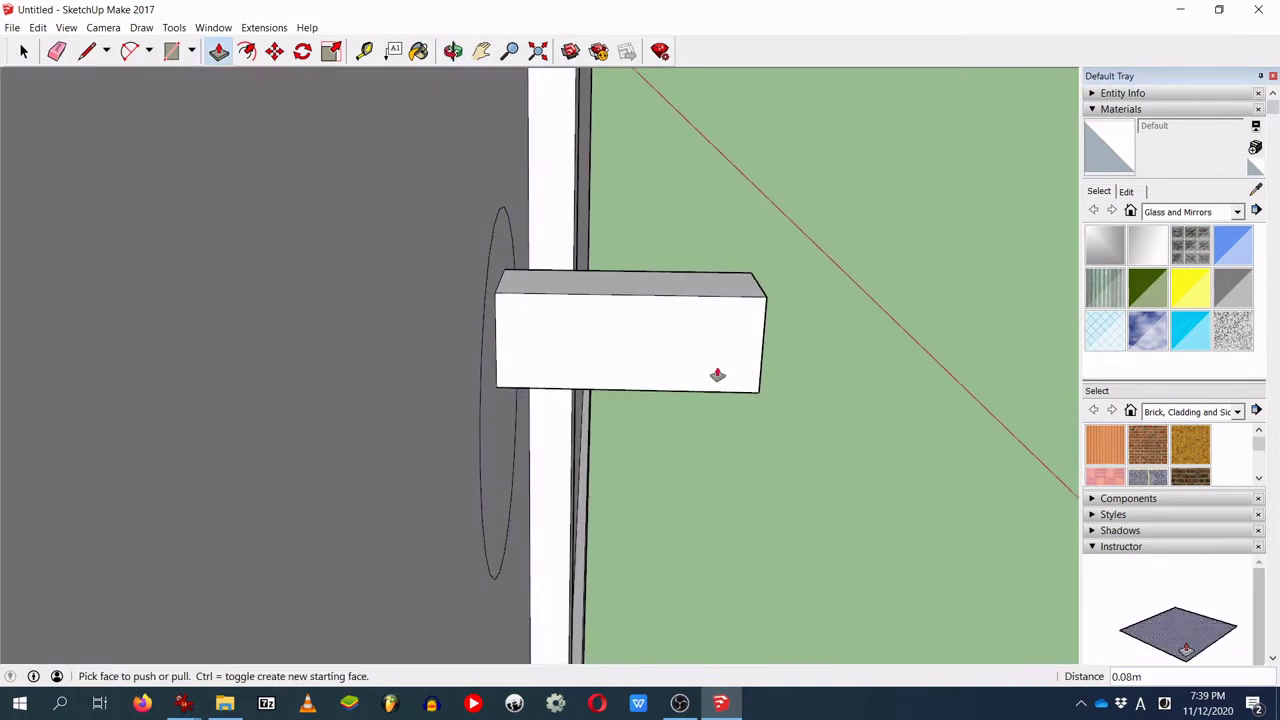
pyautogui.click(86, 50)
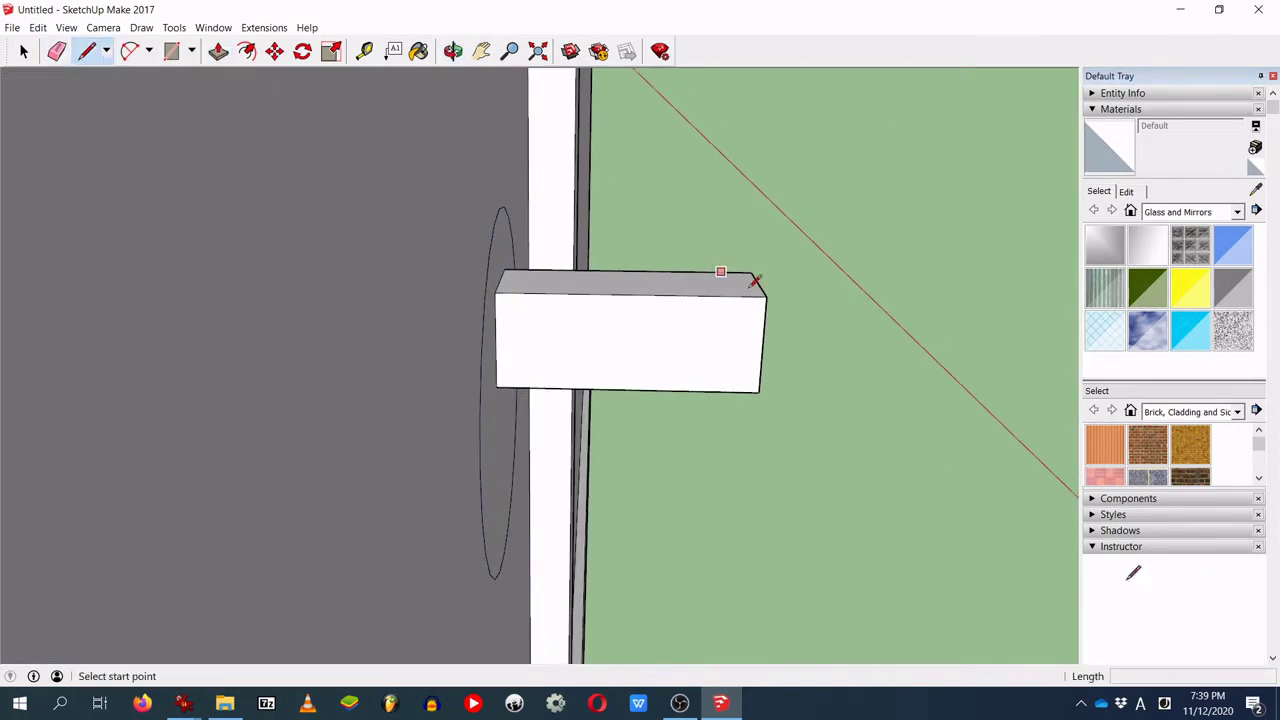
pyautogui.click(667, 294)
pyautogui.click(662, 380)
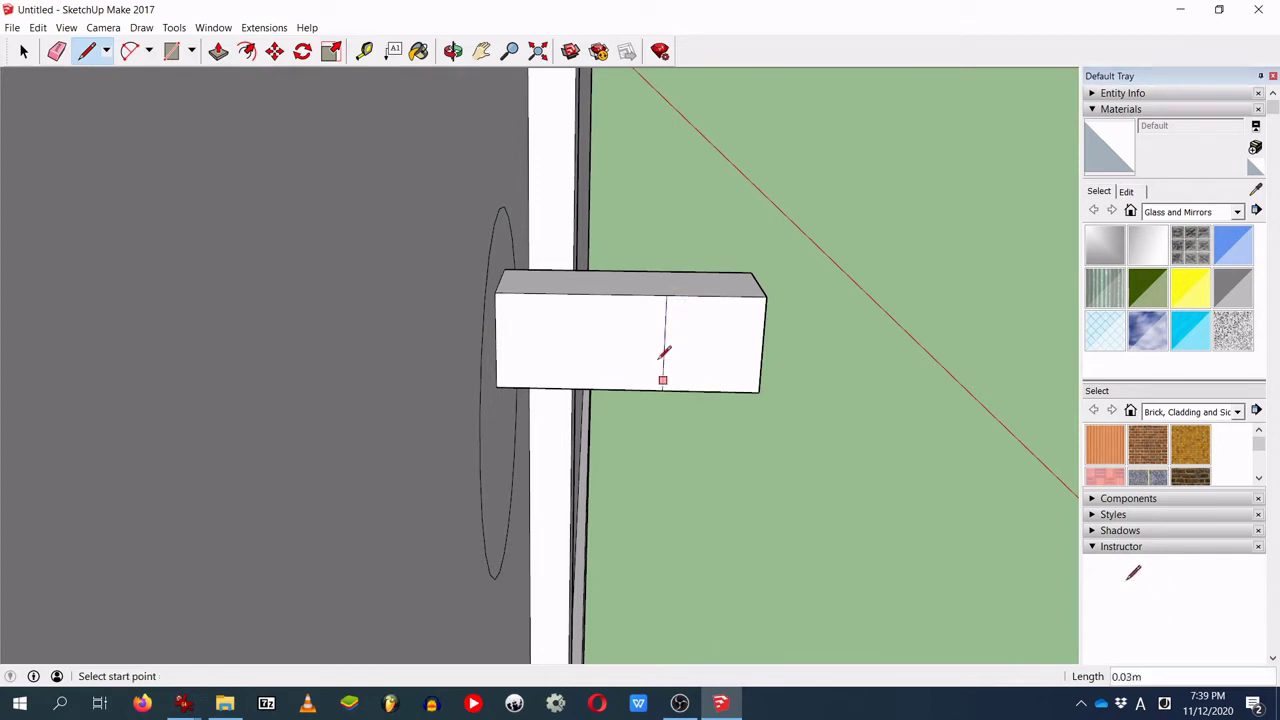
# Step: Push/Pull the stem's outer end section sideways about 0.14 m toward the middle of the door to form the lever
pyautogui.click(218, 51)
pyautogui.scroll(-3, 706, 350)
pyautogui.moveTo(703, 387); pyautogui.dragTo(811, 396, button='middle')
pyautogui.moveTo(811, 396); pyautogui.dragTo(663, 463)
# Step: Examine the lever handle up close and the finished front door from several angles
pyautogui.moveTo(889, 551); pyautogui.dragTo(809, 551, button='middle')
pyautogui.scroll(-3, 746, 498)
pyautogui.scroll(5, 666, 320)
pyautogui.moveTo(589, 297); pyautogui.dragTo(563, 503, button='middle')
pyautogui.scroll(2, 613, 406)
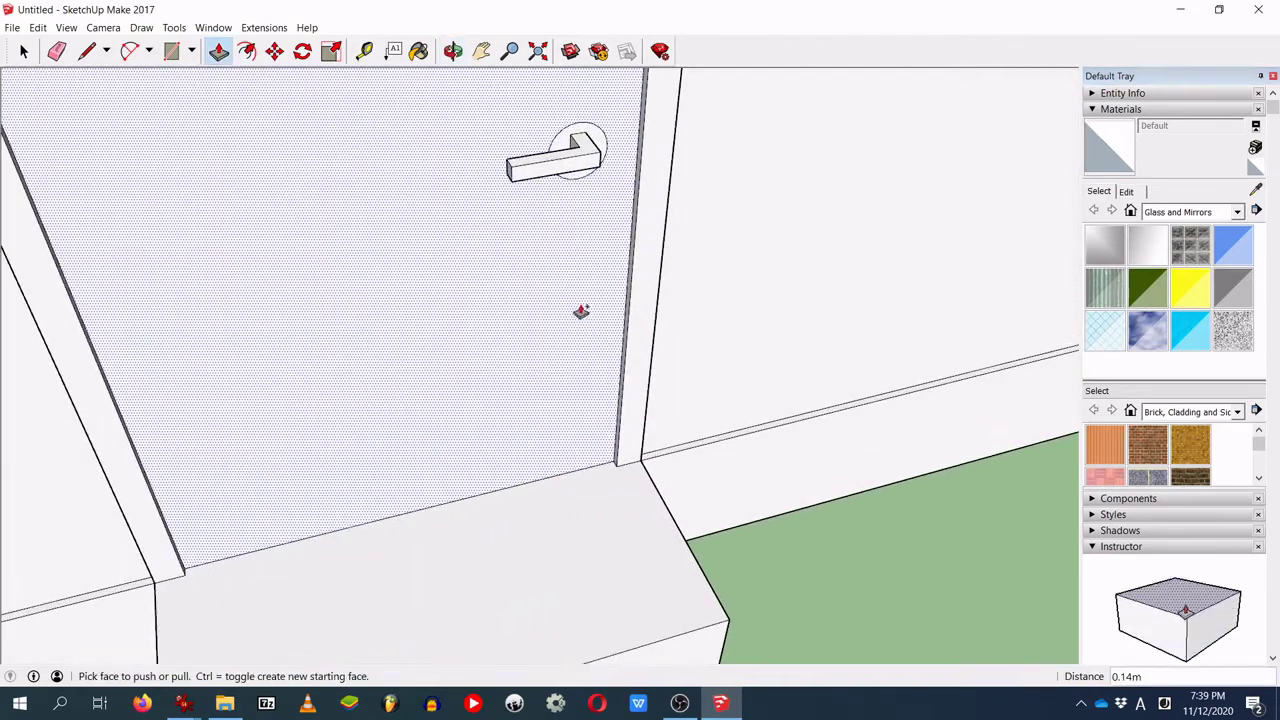
pyautogui.moveTo(598, 262); pyautogui.dragTo(600, 463, button='middle')
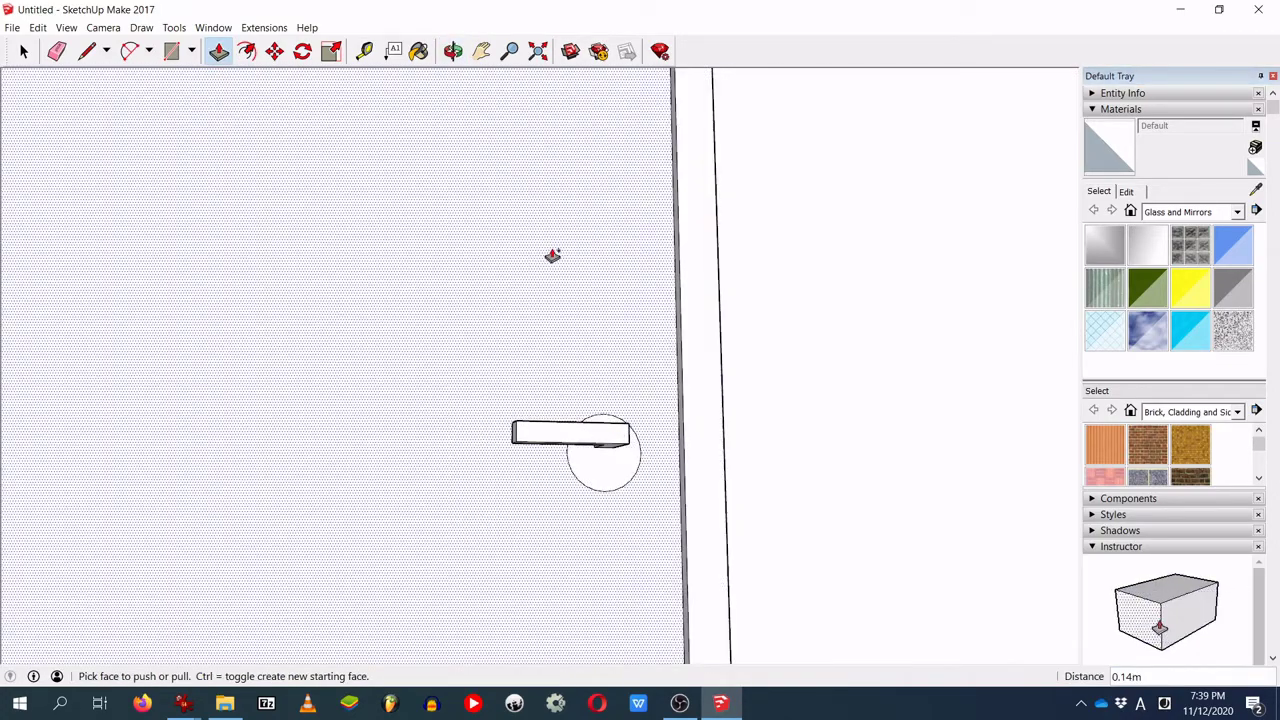
pyautogui.moveTo(552, 256); pyautogui.dragTo(686, 374, button='middle')
pyautogui.scroll(-3, 497, 300)
pyautogui.scroll(-2, 670, 400)
pyautogui.moveTo(655, 428); pyautogui.dragTo(609, 603, button='middle')
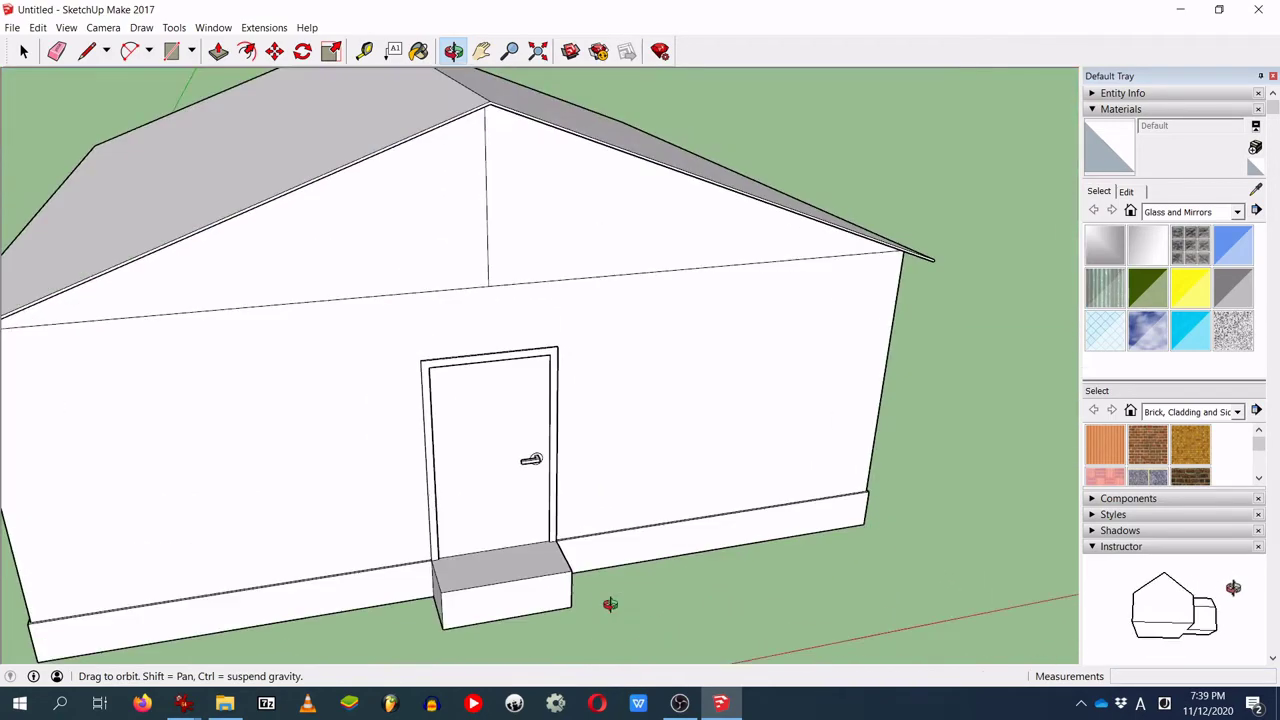
pyautogui.moveTo(606, 554); pyautogui.dragTo(429, 414, button='middle')
pyautogui.scroll(2, 657, 434)
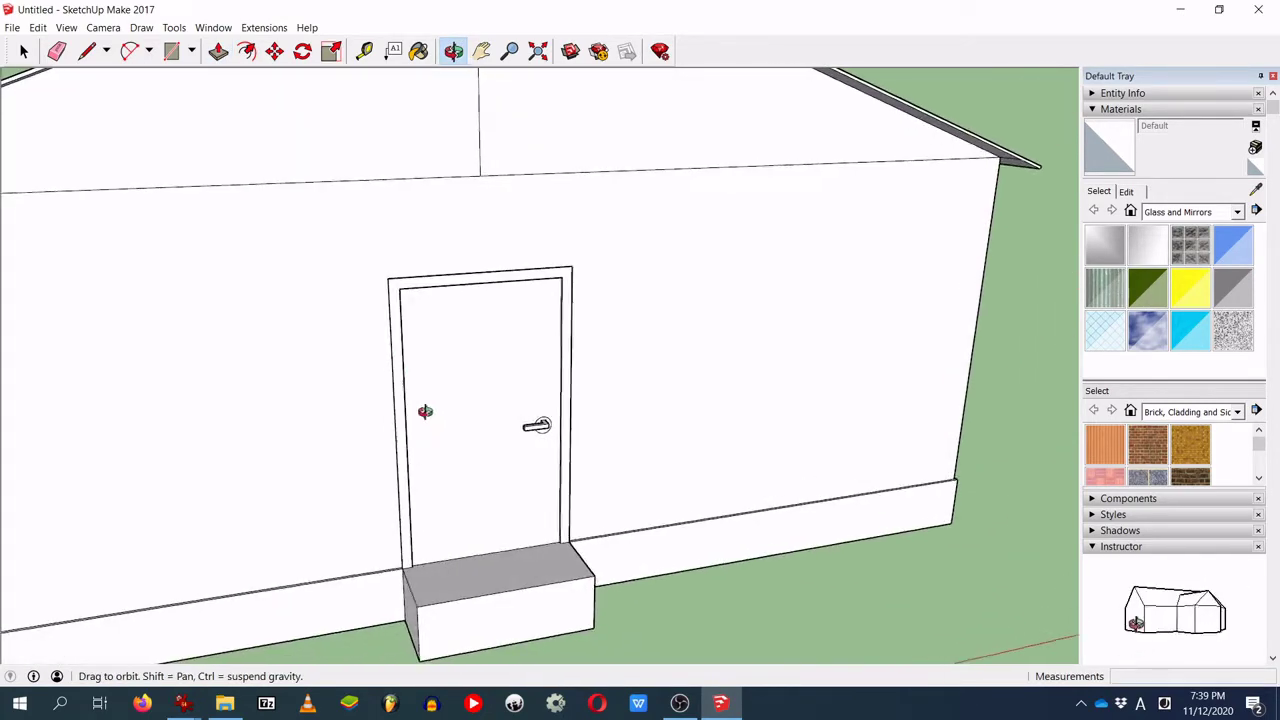
# Step: Draw a vertical line up the front wall beside the door, from the midpoint of the plinth's top edge to near the wall's top
pyautogui.moveTo(209, 394); pyautogui.dragTo(486, 383, button='middle')
pyautogui.scroll(2, 486, 383)
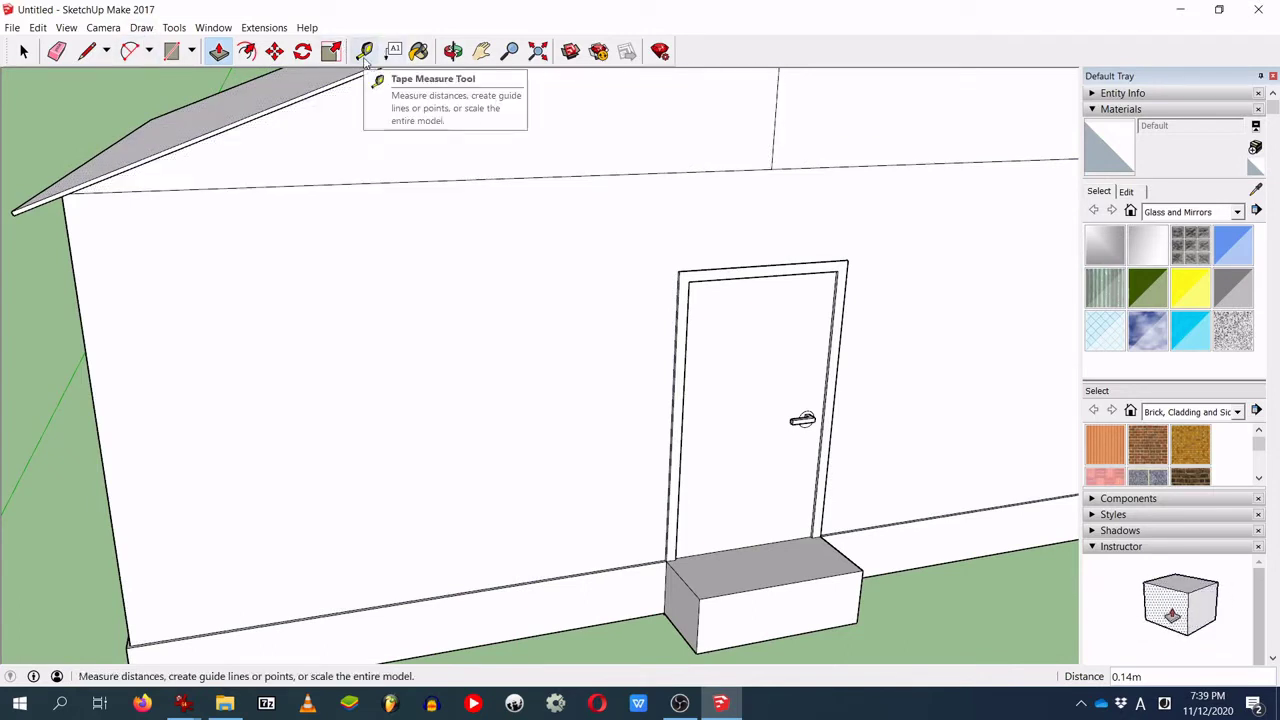
pyautogui.click(86, 51)
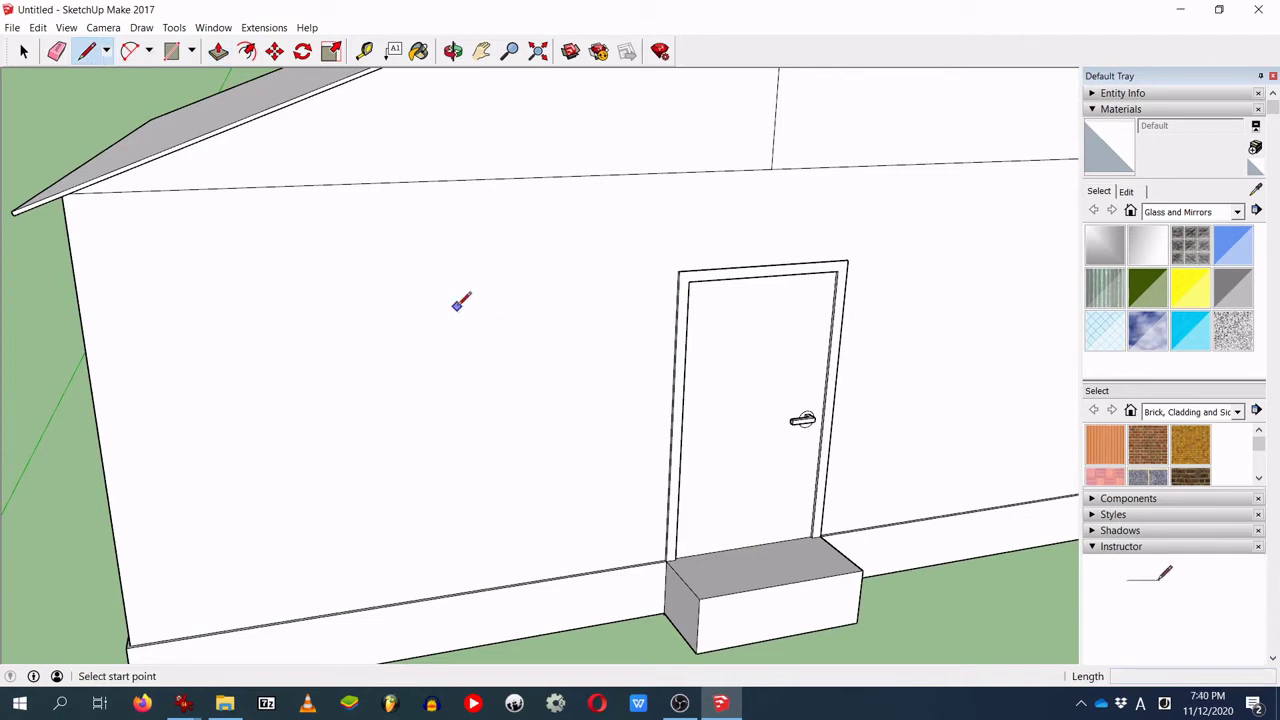
pyautogui.scroll(2, 474, 534)
pyautogui.moveTo(466, 599); pyautogui.dragTo(471, 320, button='middle')
pyautogui.moveTo(374, 277)
pyautogui.mouseDown(button='middle')
pyautogui.moveTo(422, 462)
pyautogui.moveTo(385, 440)
pyautogui.mouseUp(button='middle')
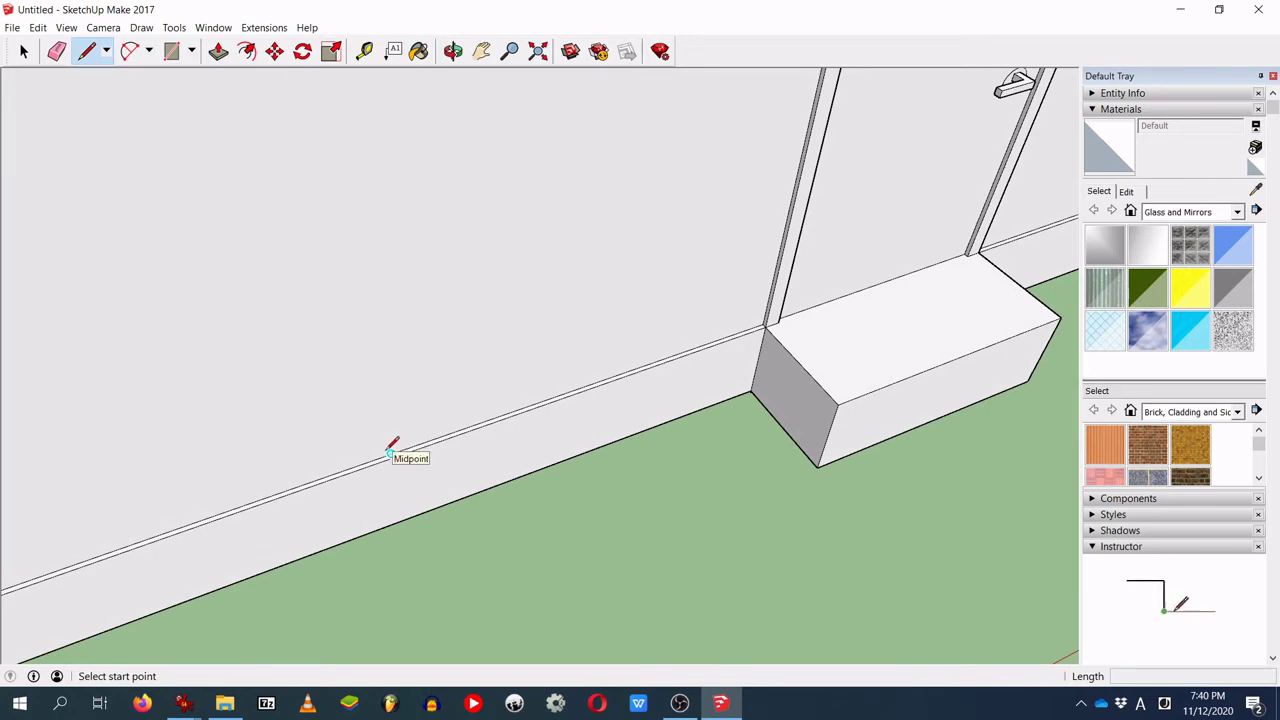
pyautogui.click(390, 453)
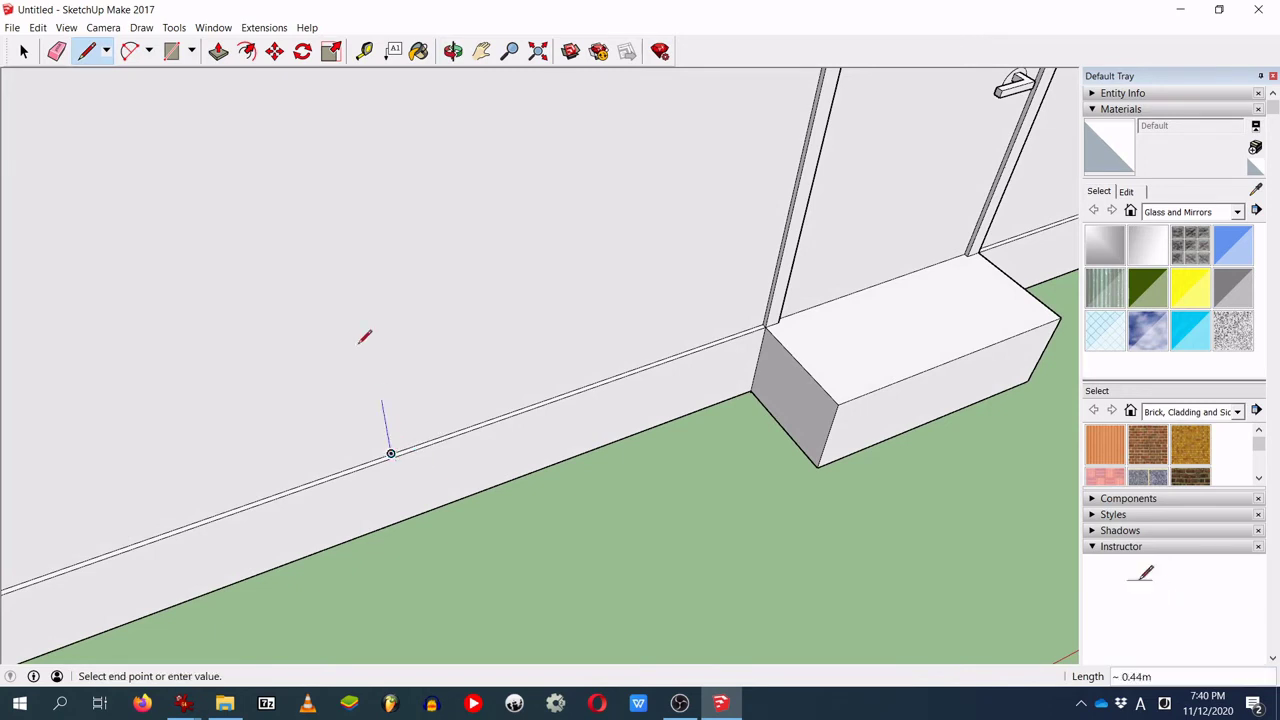
pyautogui.click(328, 91)
pyautogui.moveTo(766, 297); pyautogui.dragTo(580, 360, button='middle')
pyautogui.press('o')
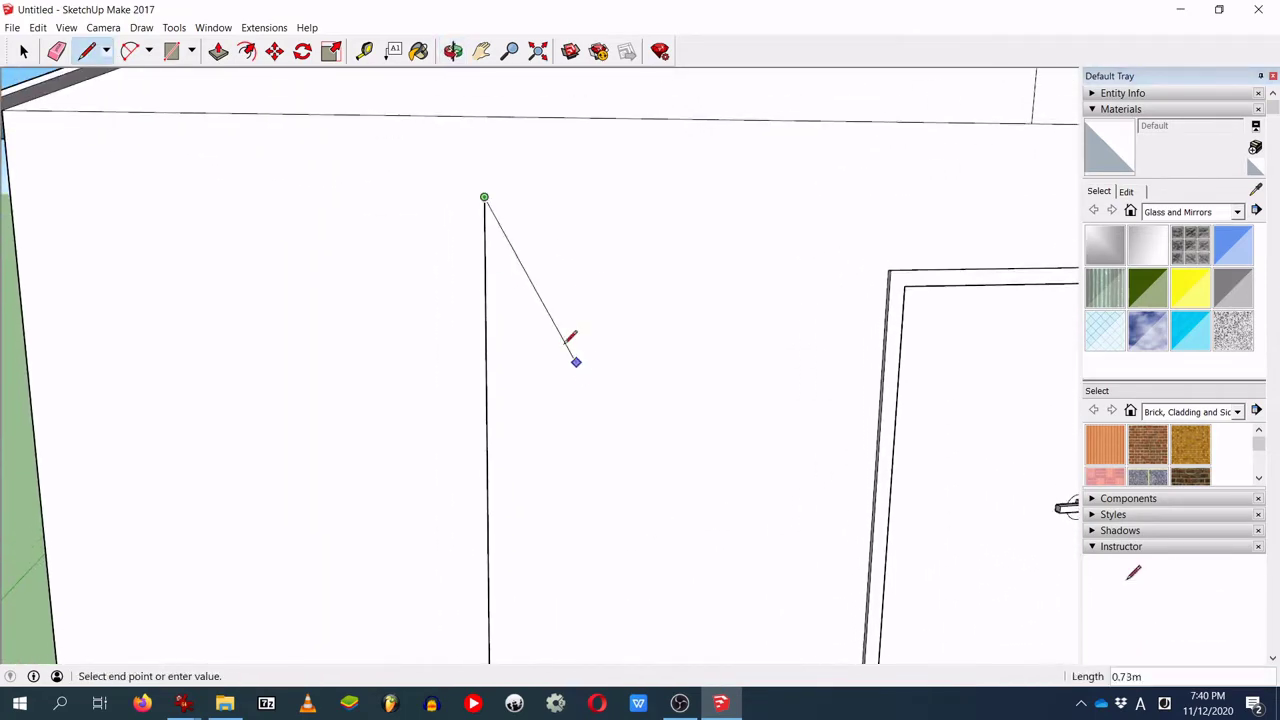
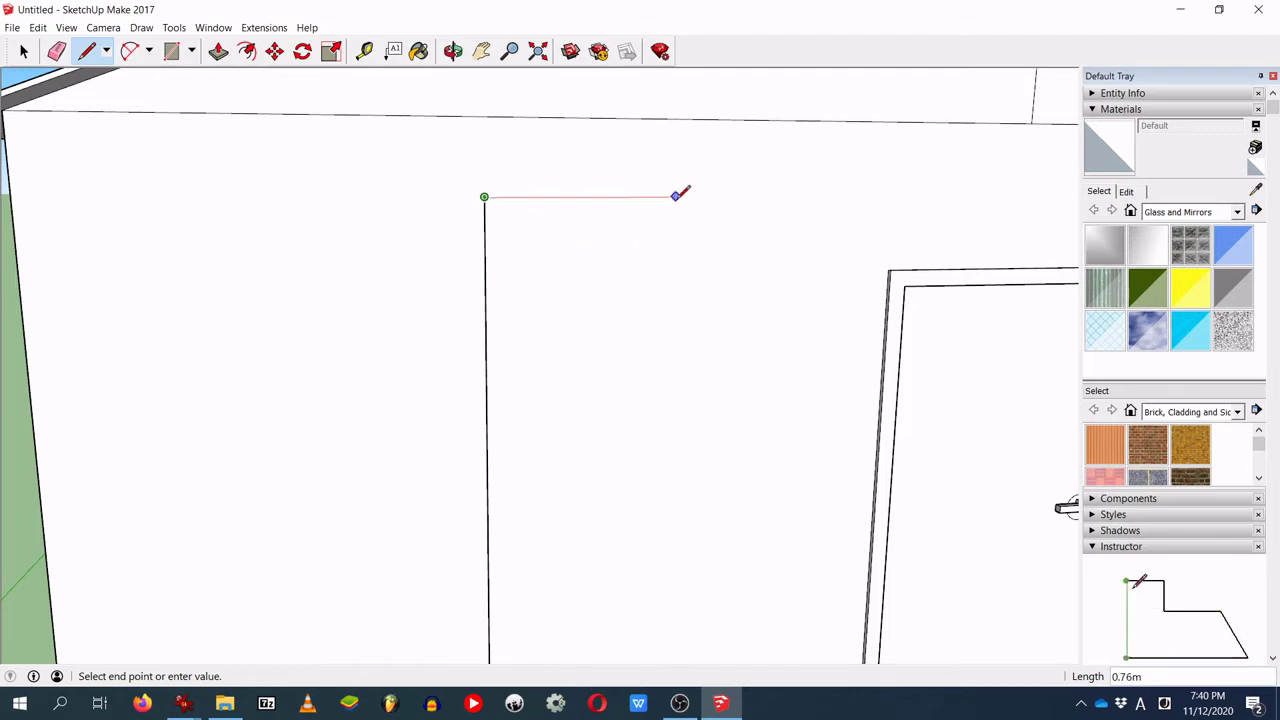
# Step: Draw two 0.6 m horizontal lines in opposite directions from the top end of the vertical line
pyautogui.write('.6')
pyautogui.press('Return')
pyautogui.click(485, 195)
pyautogui.click(485, 196)
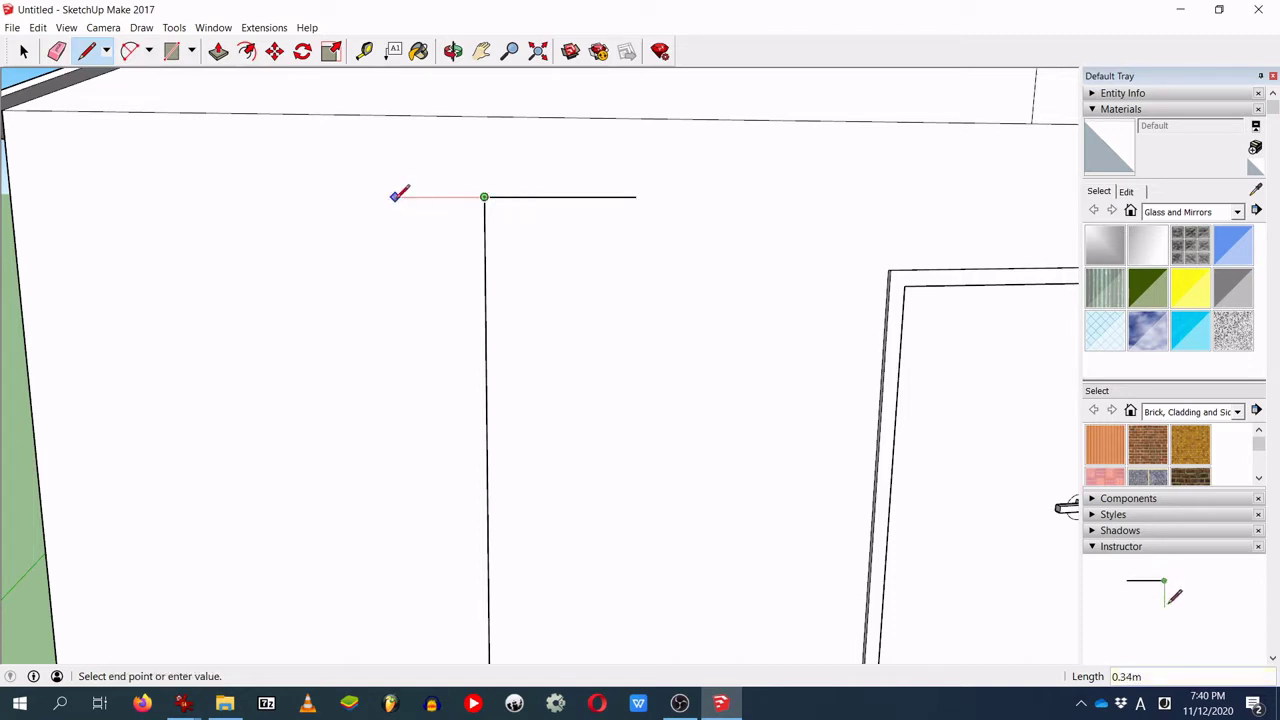
pyautogui.write('0.6')
pyautogui.press('Return')
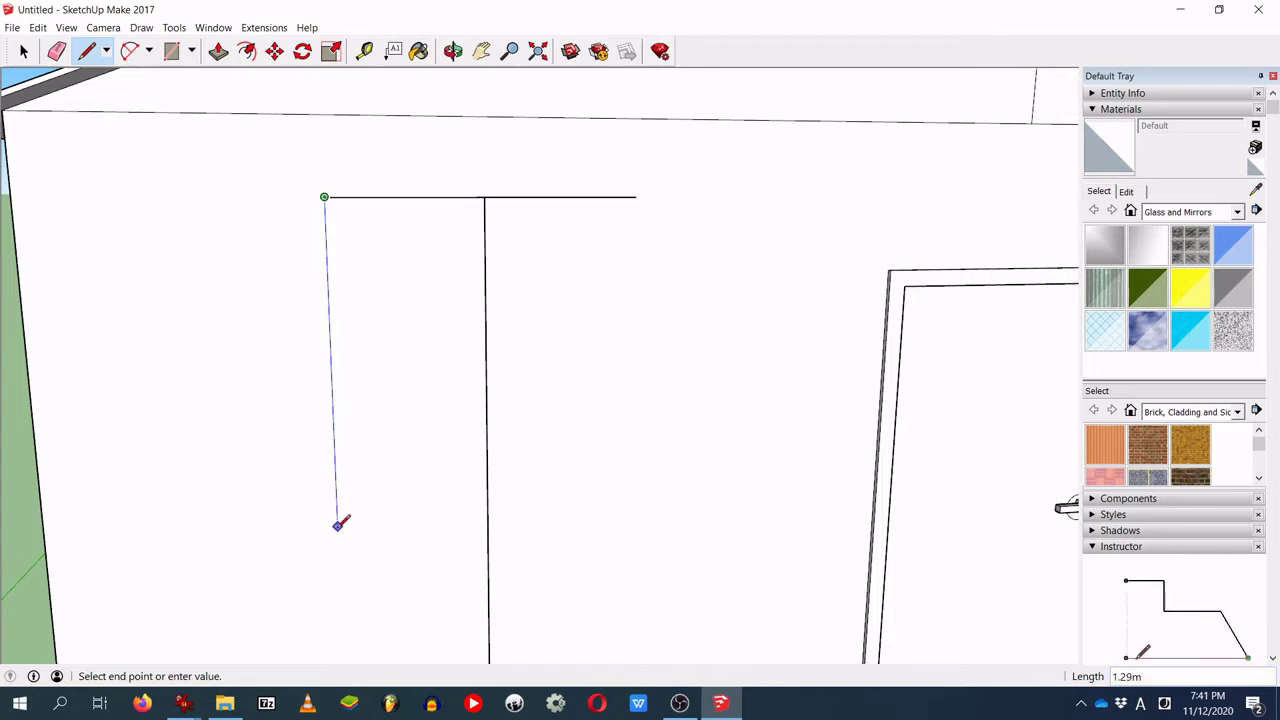
# Step: Draw the two sides and the bottom edge below the horizontal lines to close a window rectangle
pyautogui.click(338, 552)
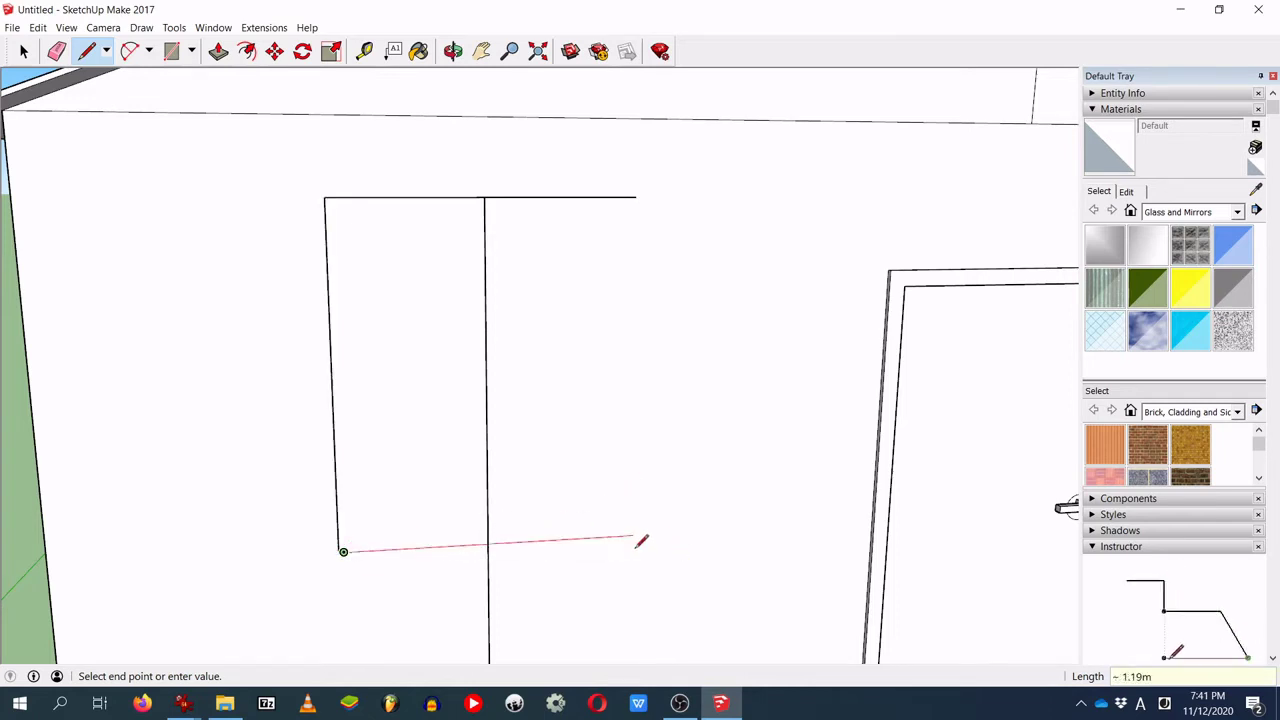
pyautogui.moveTo(649, 546); pyautogui.dragTo(276, 609, button='middle')
pyautogui.press('Escape')
pyautogui.moveTo(537, 498)
pyautogui.mouseDown(button='middle')
pyautogui.moveTo(826, 446)
pyautogui.moveTo(560, 477)
pyautogui.mouseUp(button='middle')
pyautogui.click(446, 495)
pyautogui.click(739, 502)
pyautogui.click(733, 172)
pyautogui.click(720, 501)
# Step: Erase the bottom edge's overhanging end and the vertical line inside the window rectangle
pyautogui.click(56, 51)
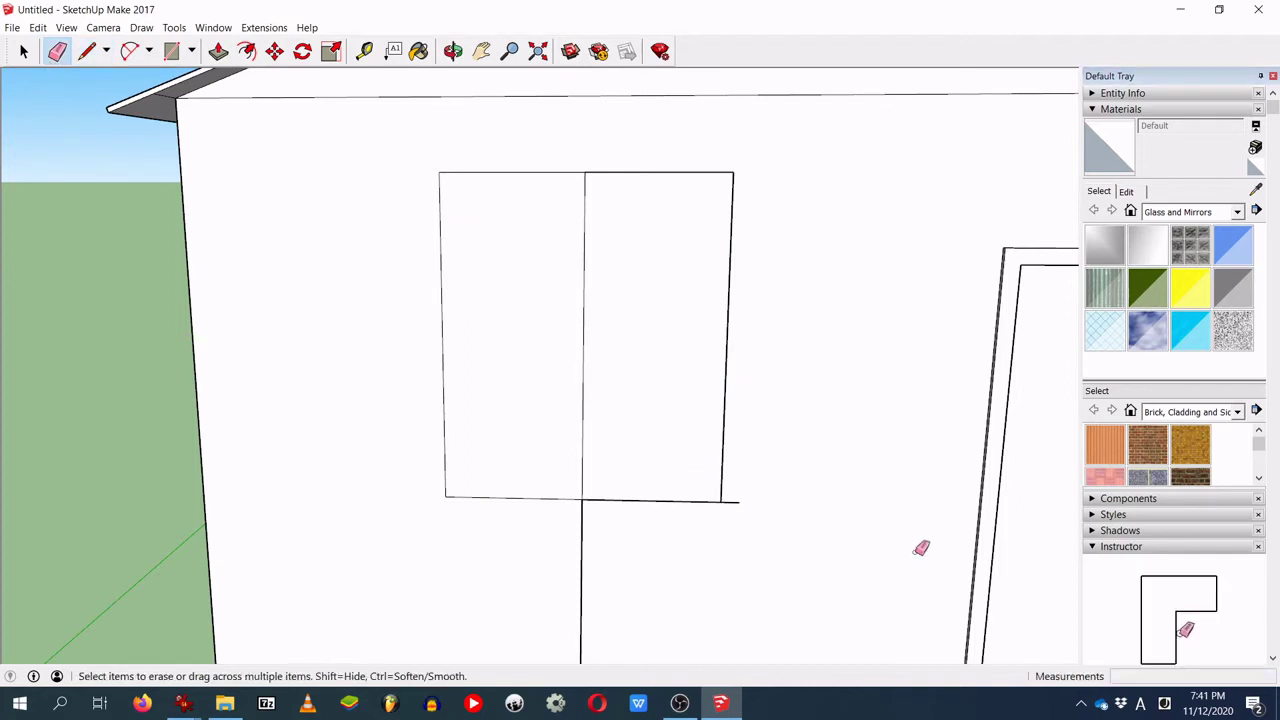
pyautogui.click(740, 506)
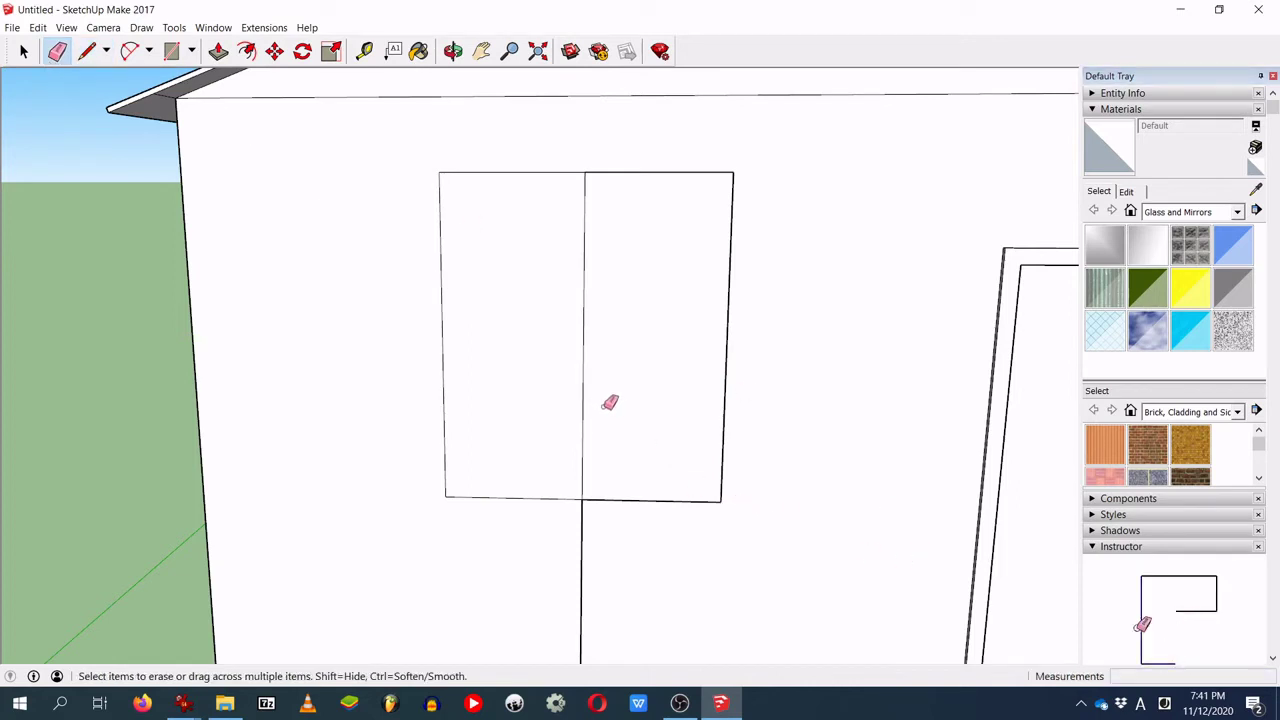
pyautogui.click(584, 390)
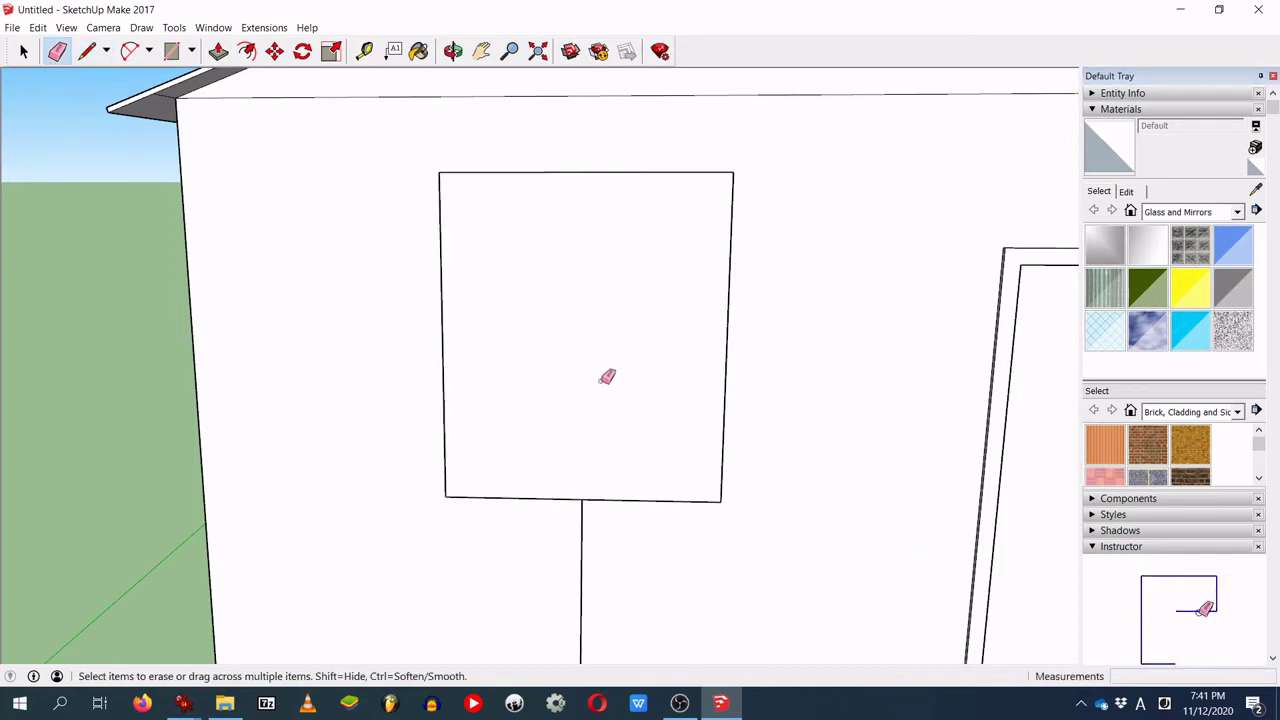
pyautogui.click(246, 51)
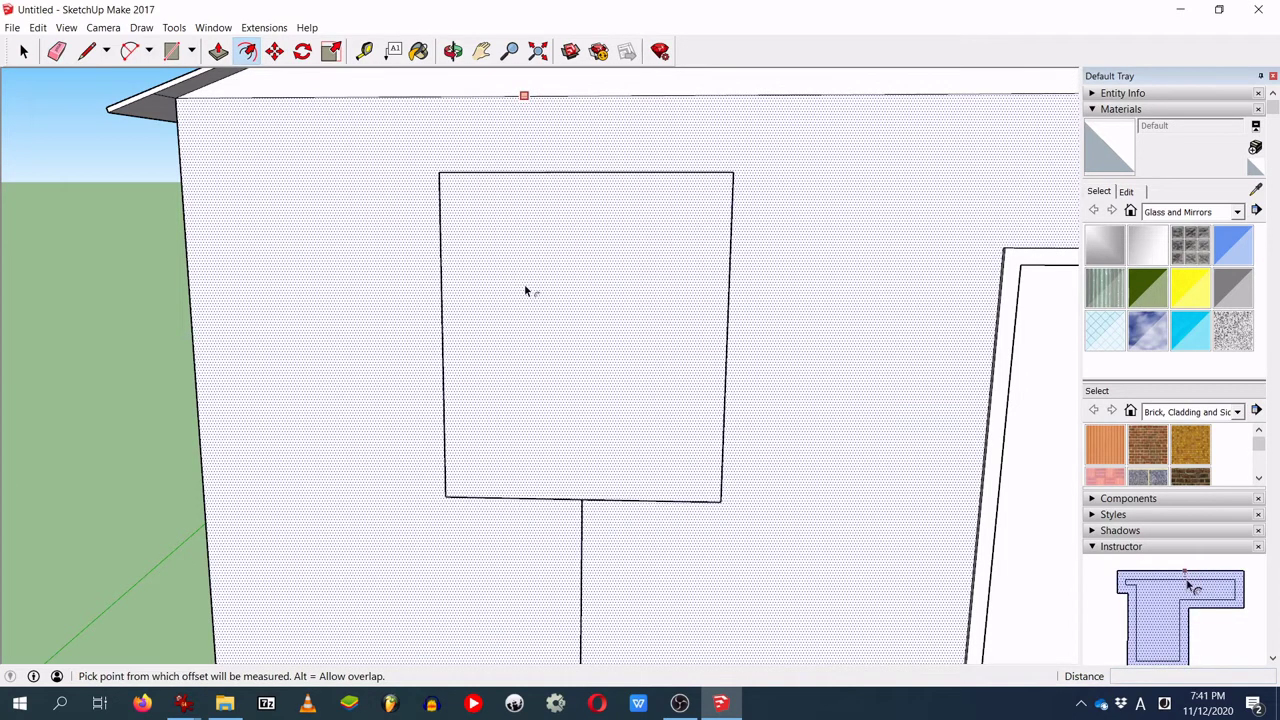
pyautogui.moveTo(607, 350); pyautogui.dragTo(463, 437, button='middle')
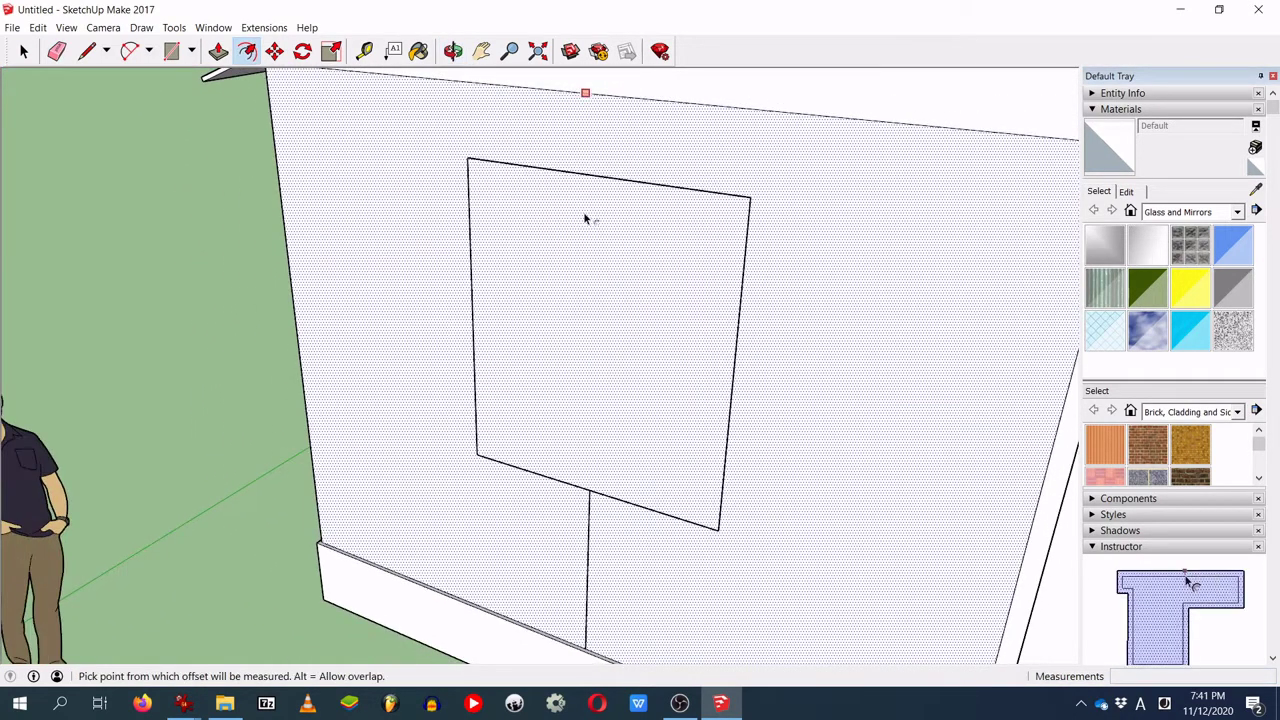
pyautogui.click(218, 51)
pyautogui.click(510, 301)
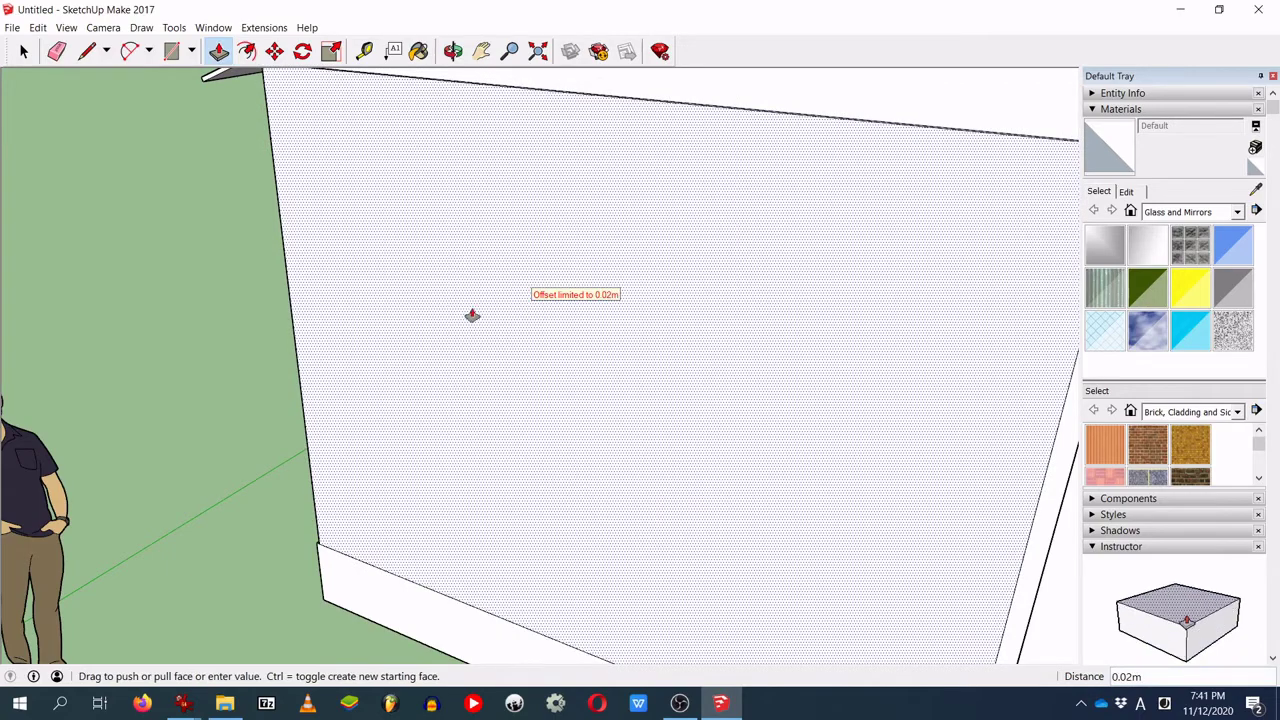
pyautogui.press('Escape')
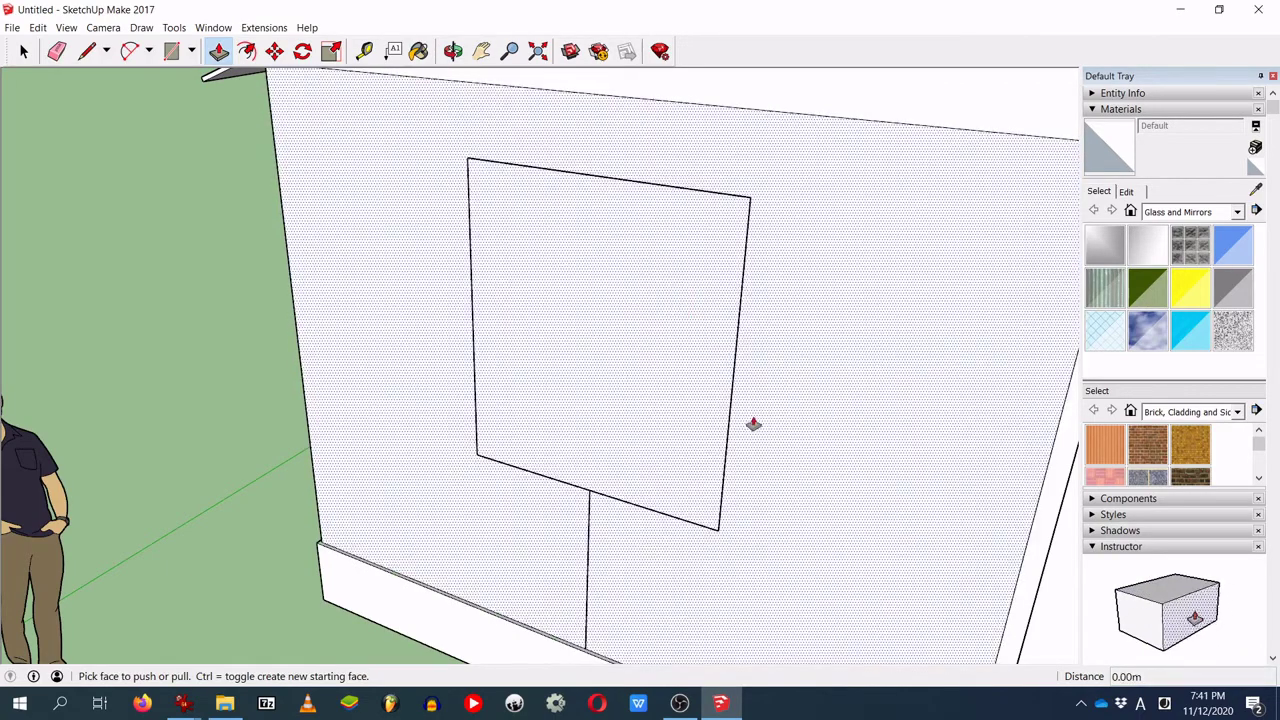
# Step: Redraw the window's side nearest the door and retrace the centre line to try to make that half a separate face
pyautogui.moveTo(758, 530); pyautogui.dragTo(877, 434, button='middle')
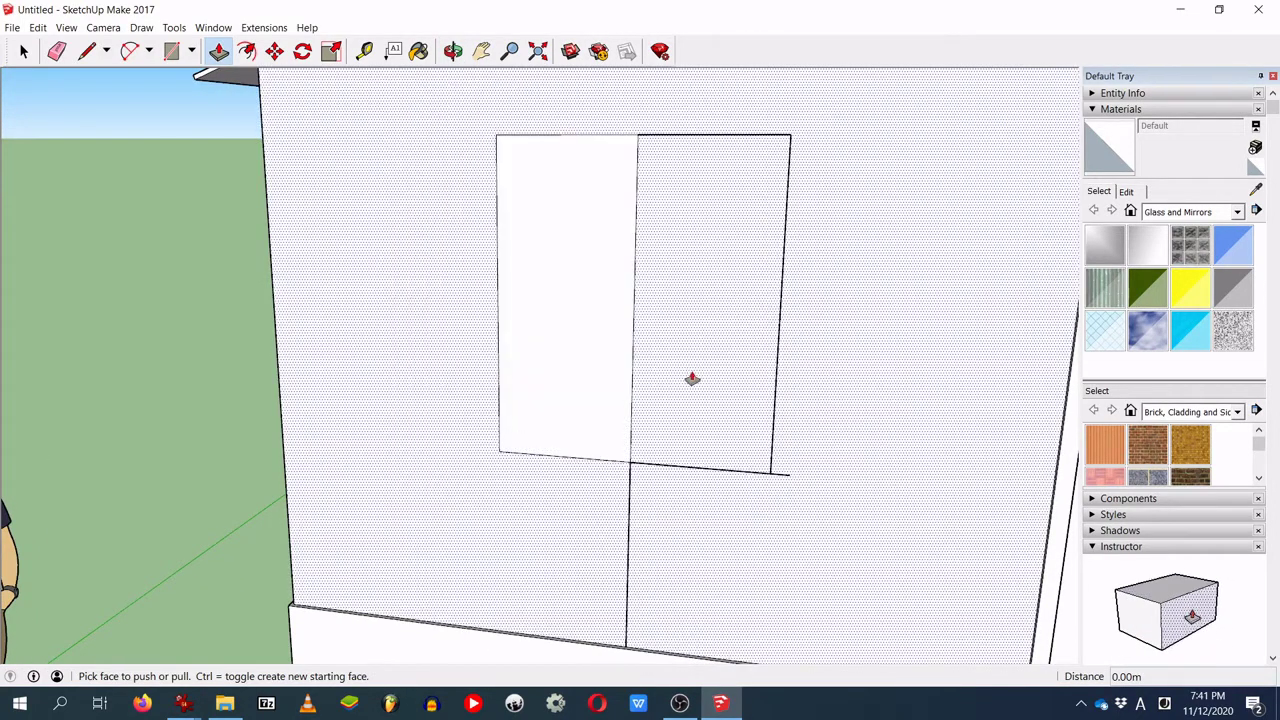
pyautogui.scroll(5, 886, 514)
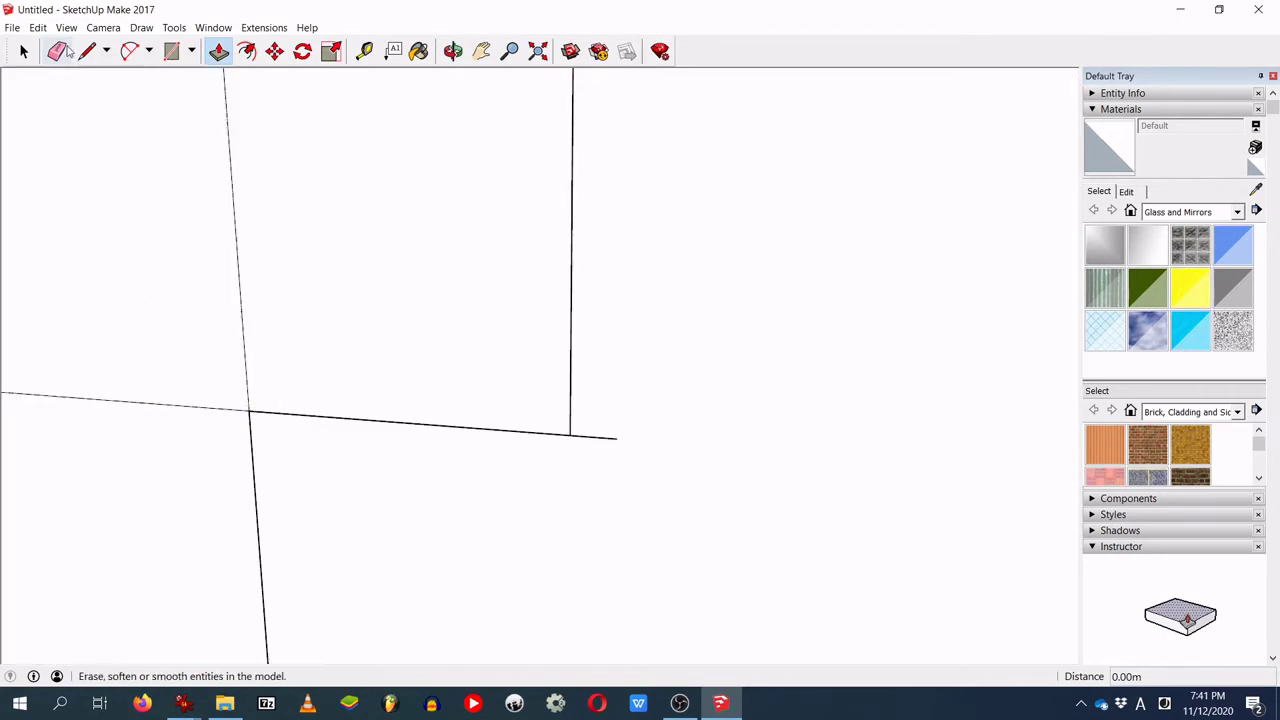
pyautogui.click(87, 51)
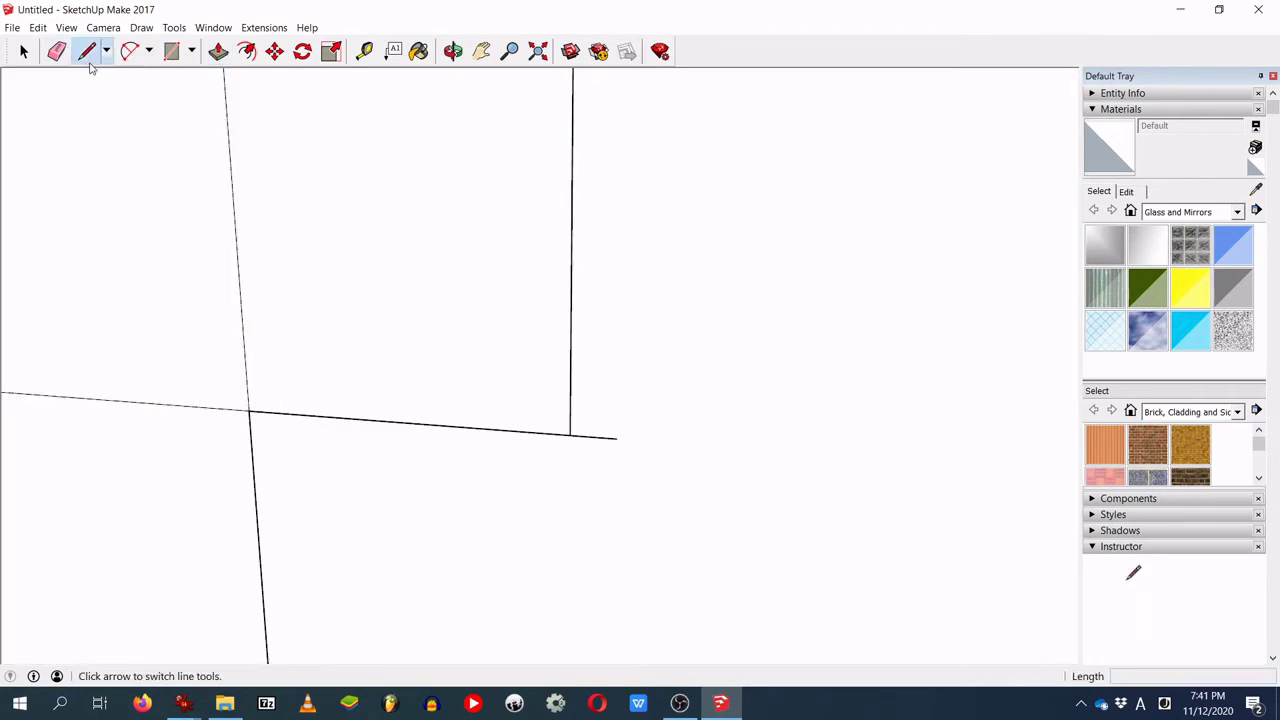
pyautogui.scroll(-5, 614, 358)
pyautogui.moveTo(600, 177); pyautogui.dragTo(586, 313, button='middle')
pyautogui.click(597, 301)
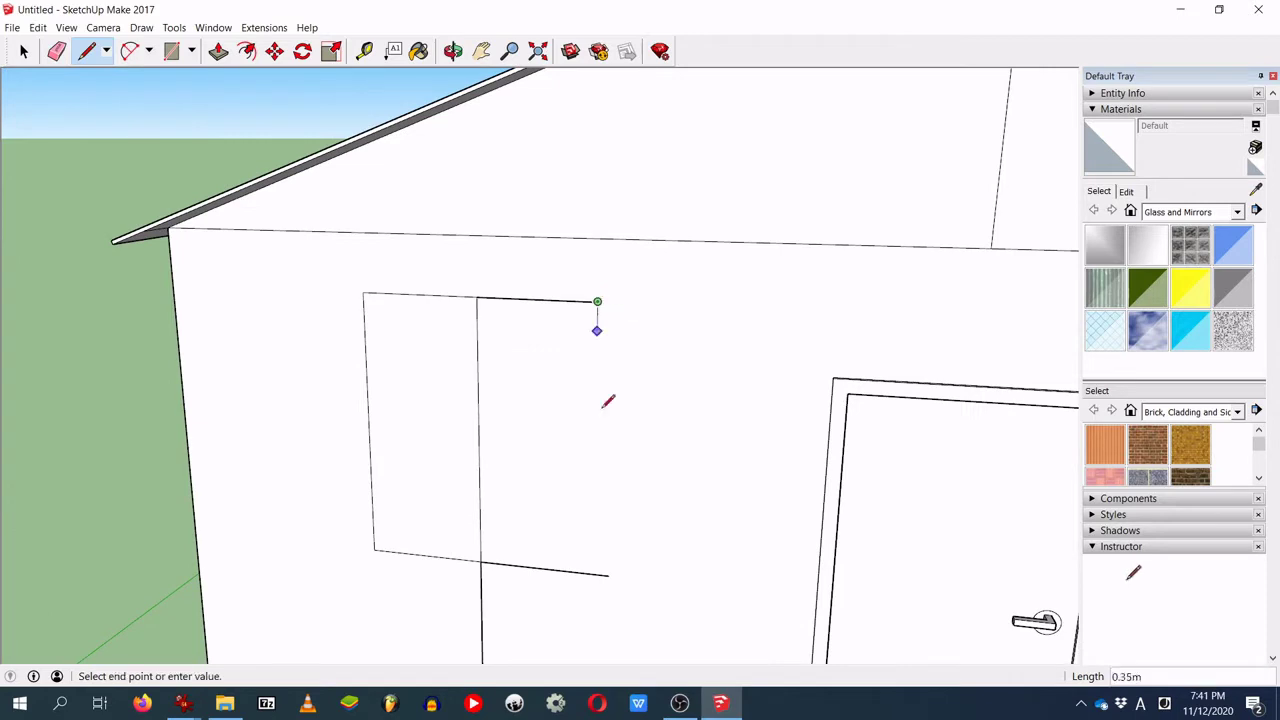
pyautogui.click(594, 573)
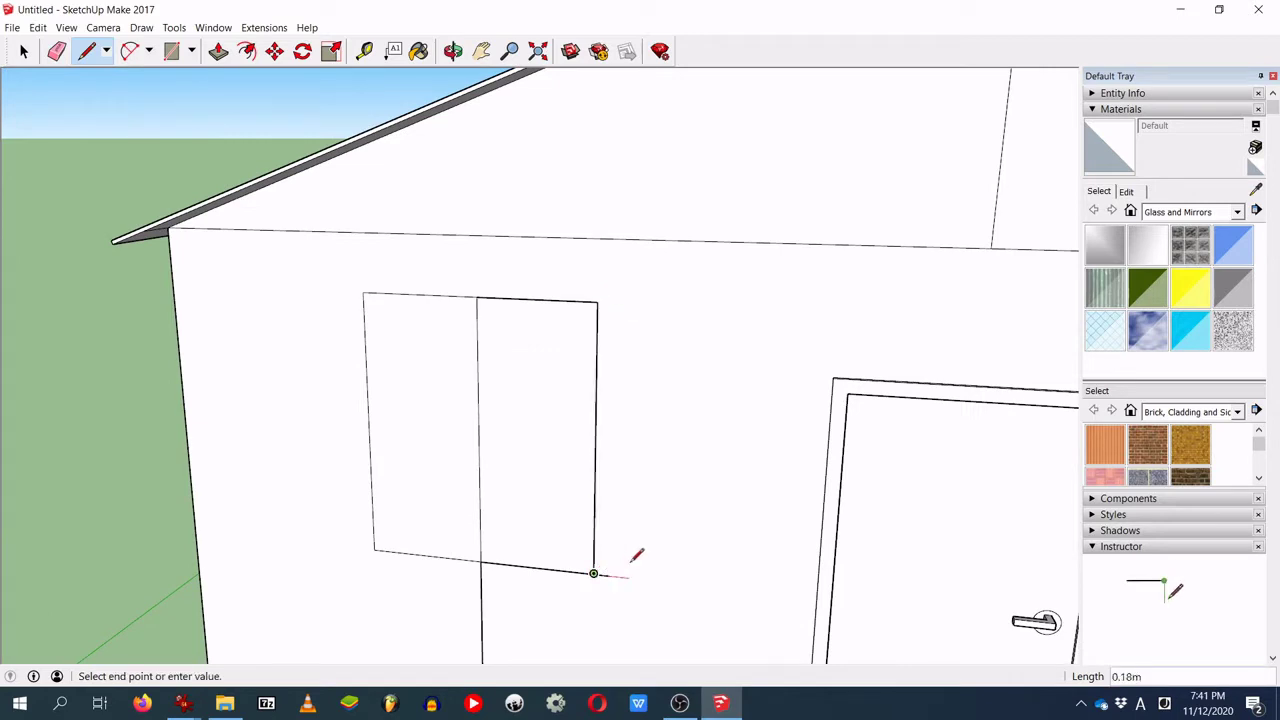
pyautogui.click(481, 561)
pyautogui.click(479, 296)
pyautogui.press('space')
pyautogui.click(512, 403)
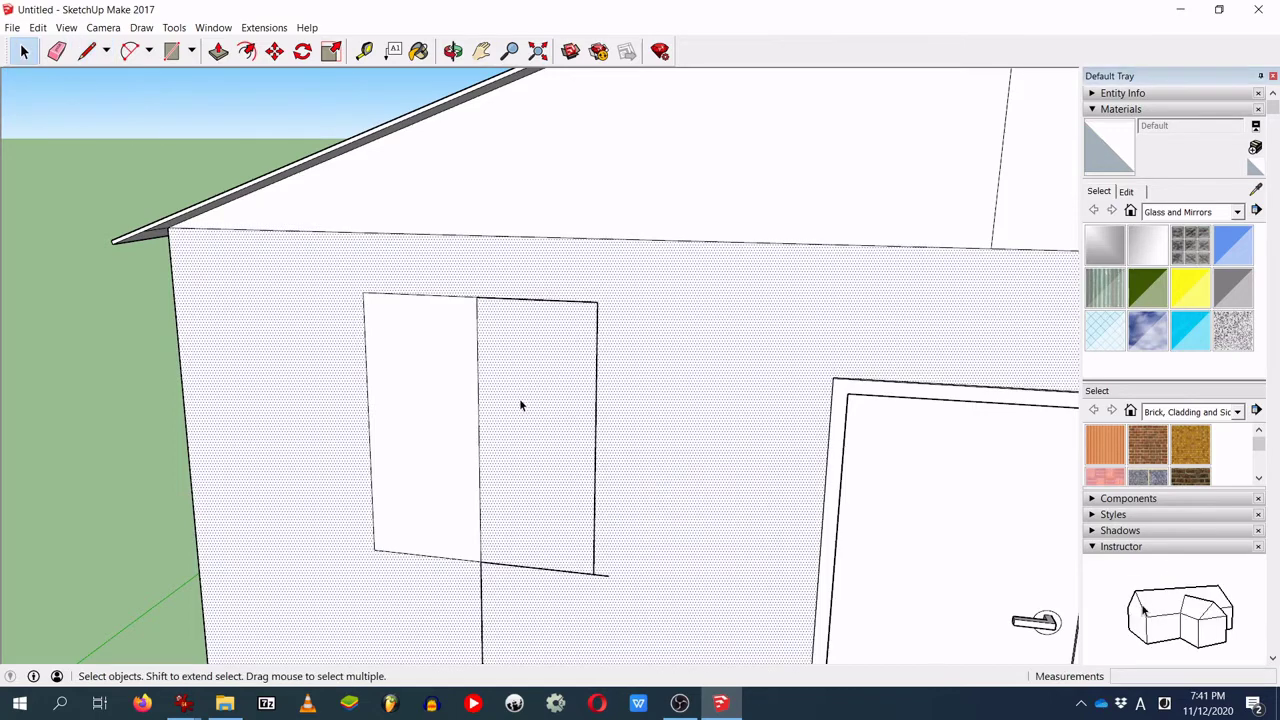
pyautogui.click(604, 573)
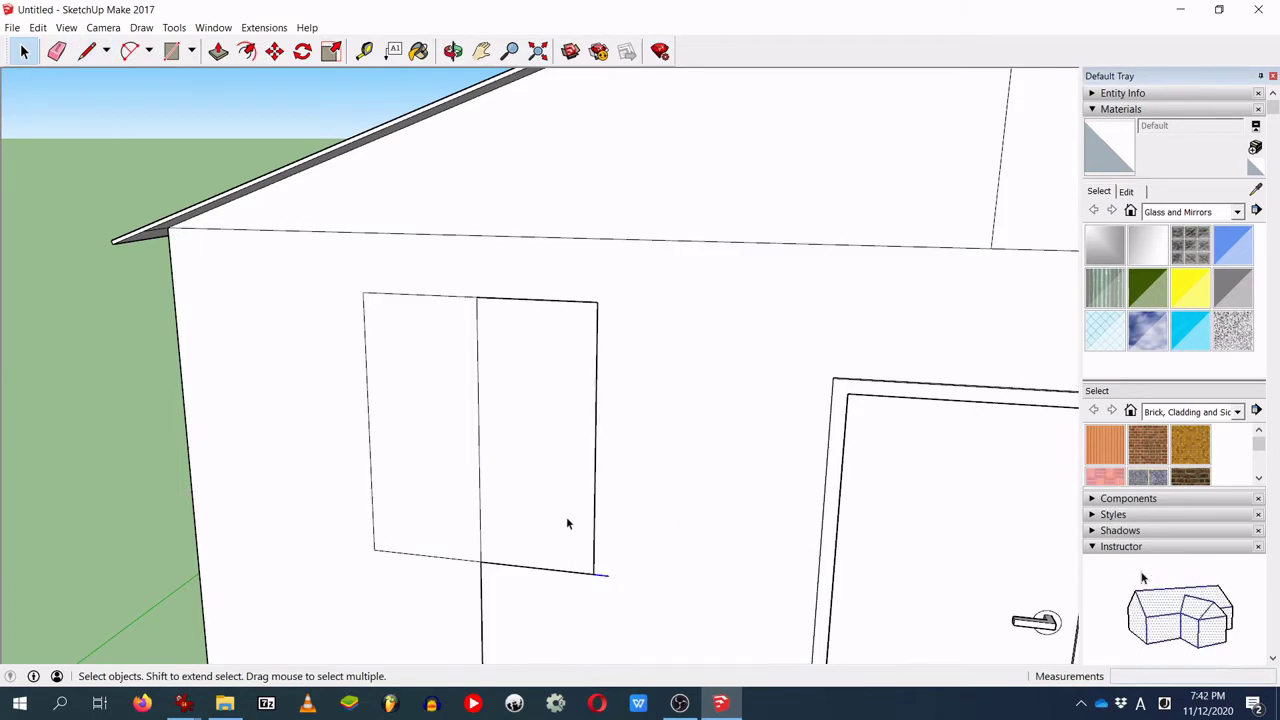
# Step: Undo the window outline back to the single vertical line on the wall
pyautogui.scroll(-2, 569, 520)
pyautogui.hotkey('ctrl', 'z')
pyautogui.hotkey('ctrl', 'z')
pyautogui.hotkey('ctrl', 'z')
pyautogui.hotkey('ctrl', 'z')
pyautogui.hotkey('ctrl', 'z')
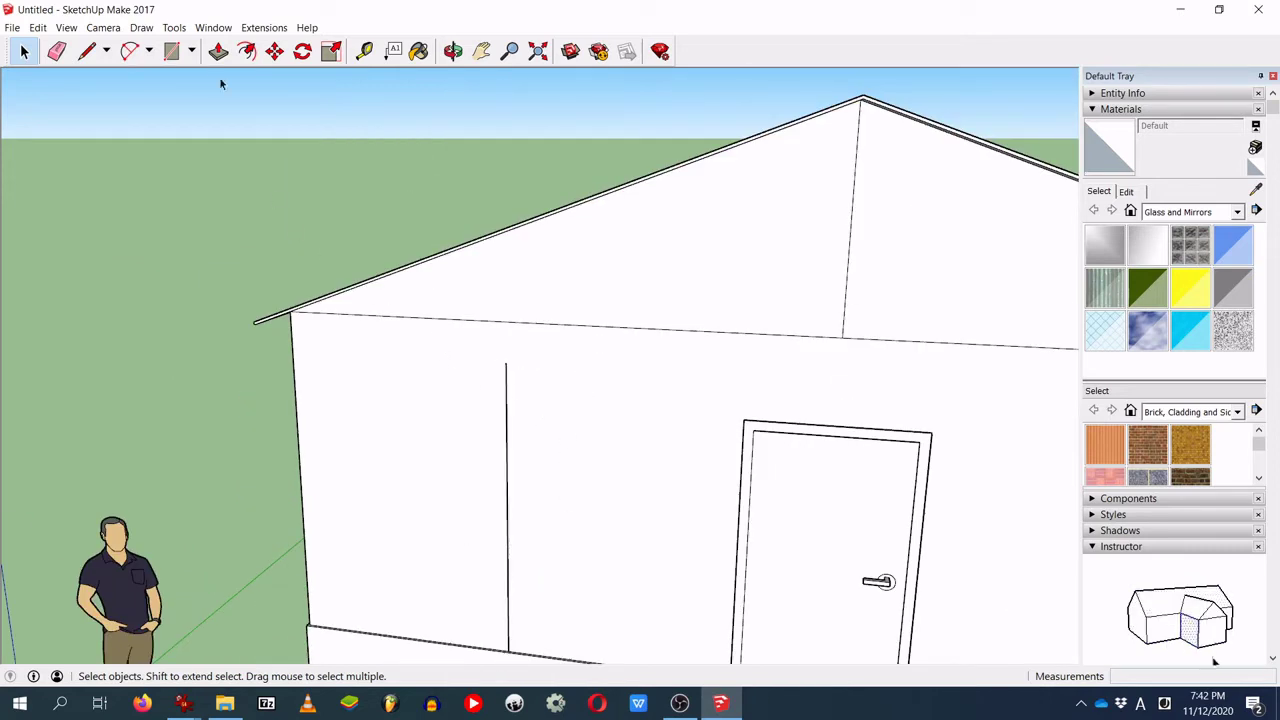
# Step: Draw the window half nearest the door: a horizontal edge from the vertical line's top end and a side down toward the plinth
pyautogui.click(87, 51)
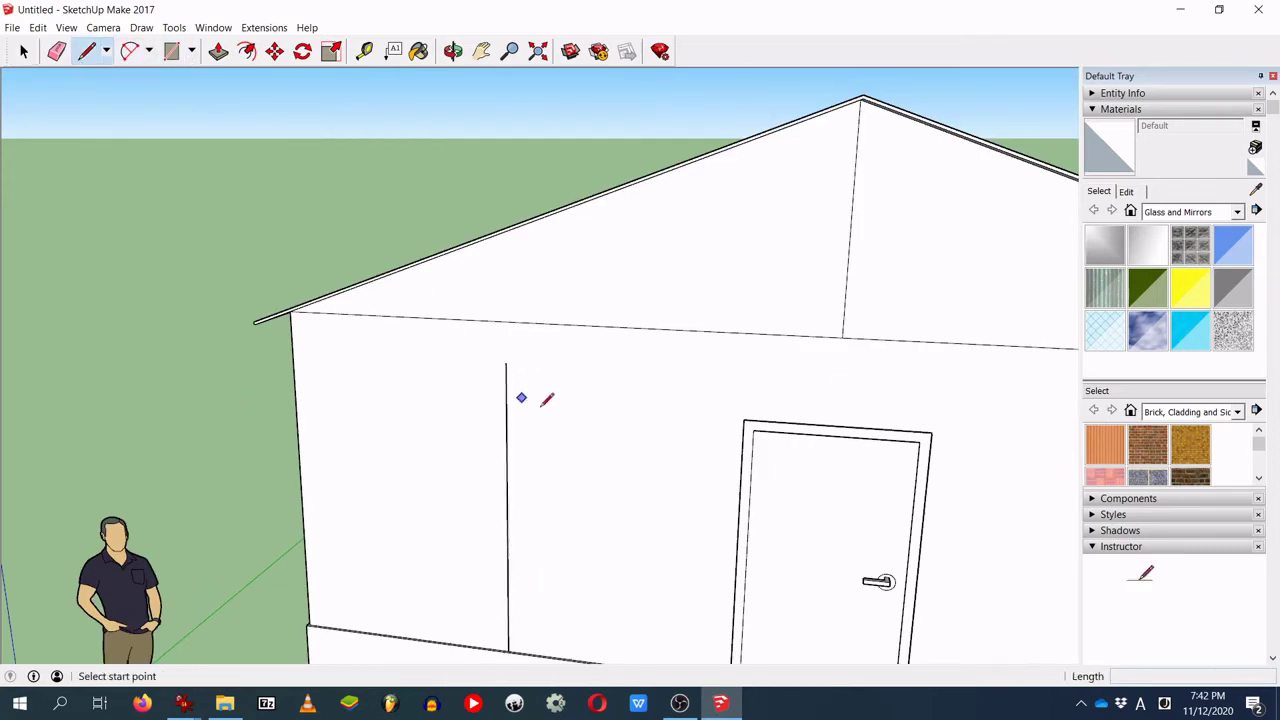
pyautogui.click(506, 361)
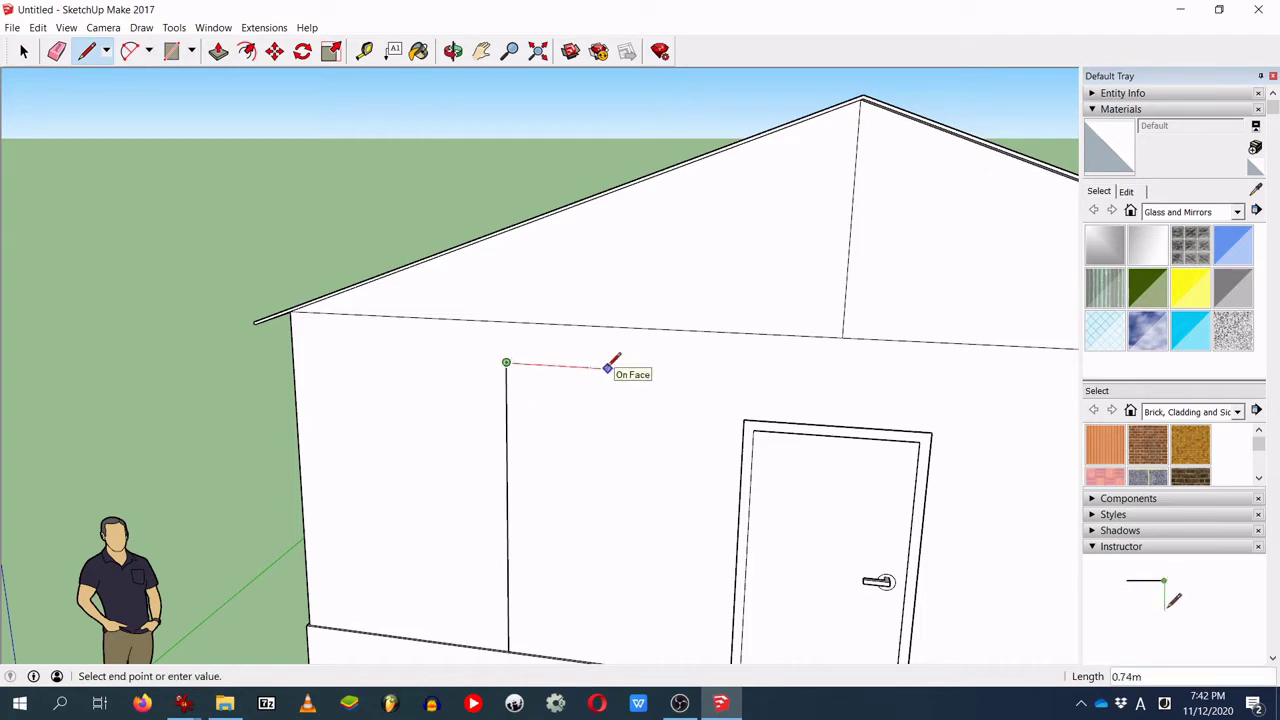
pyautogui.click(588, 367)
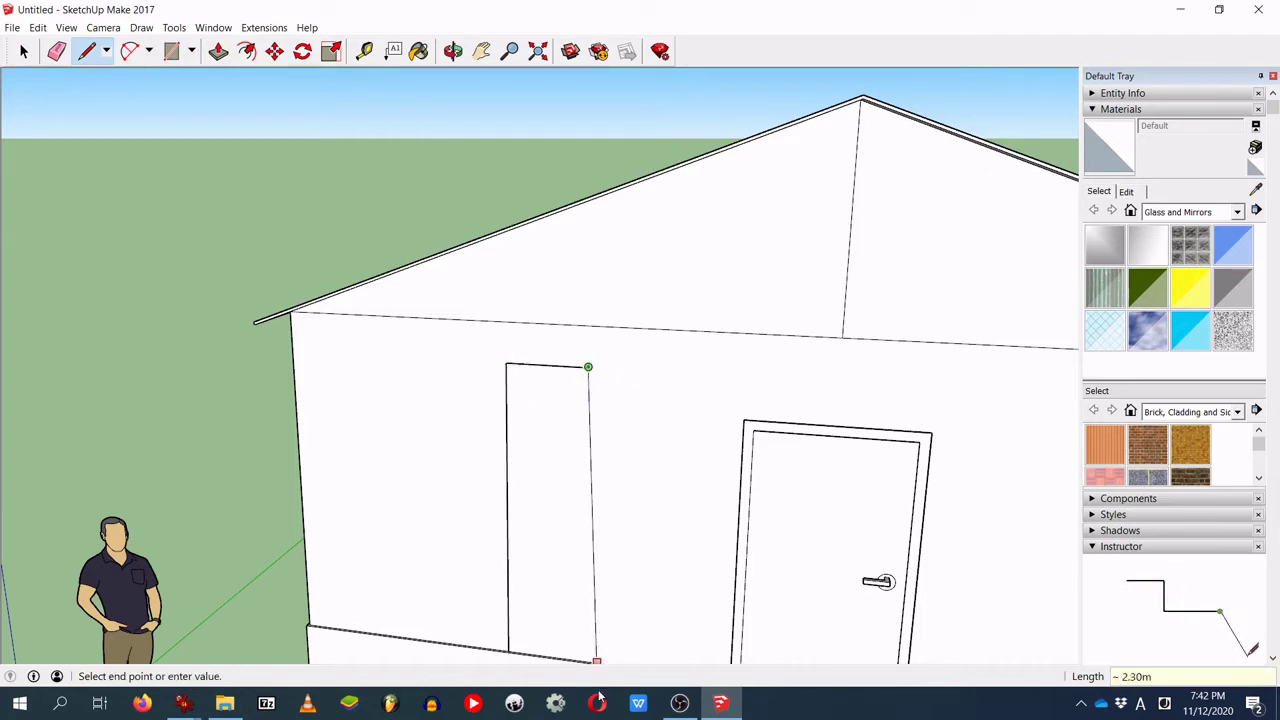
pyautogui.click(585, 636)
# Step: Draw the window's other top half, its outer side, and a bottom edge across to the side nearest the door
pyautogui.click(506, 361)
pyautogui.press('Return')
pyautogui.click(433, 580)
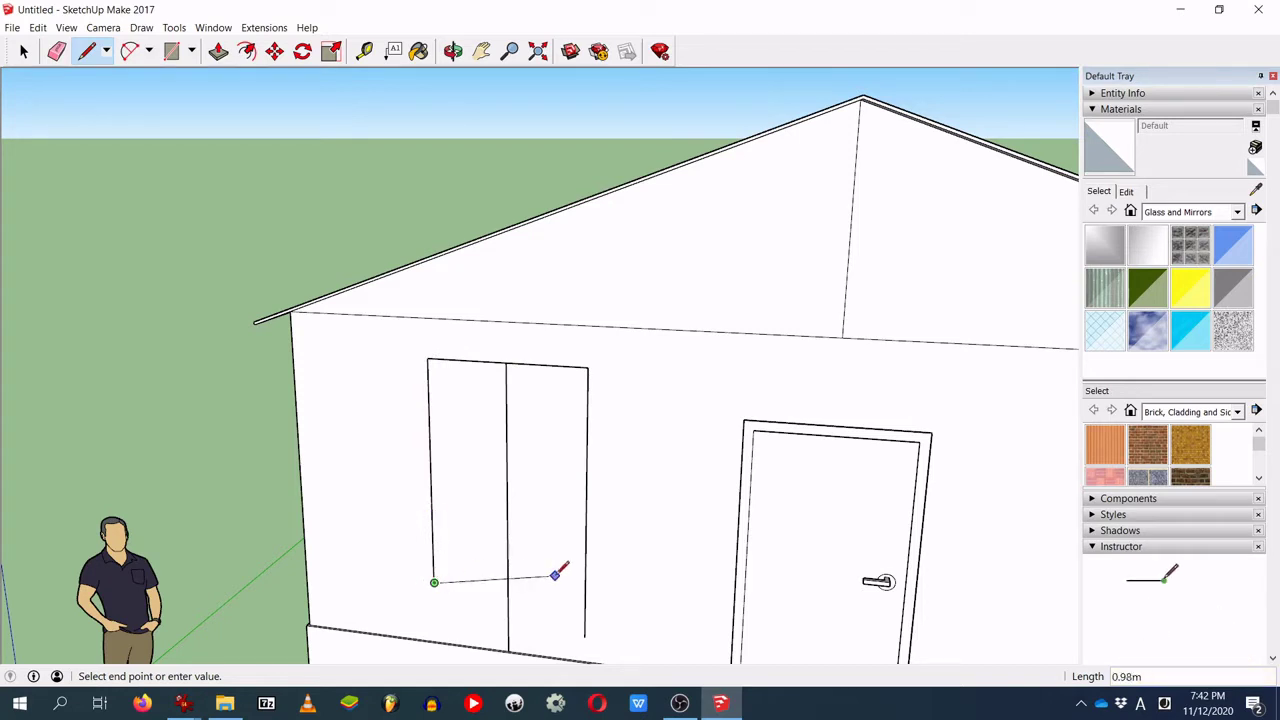
pyautogui.click(585, 600)
pyautogui.moveTo(632, 580); pyautogui.dragTo(652, 422, button='middle')
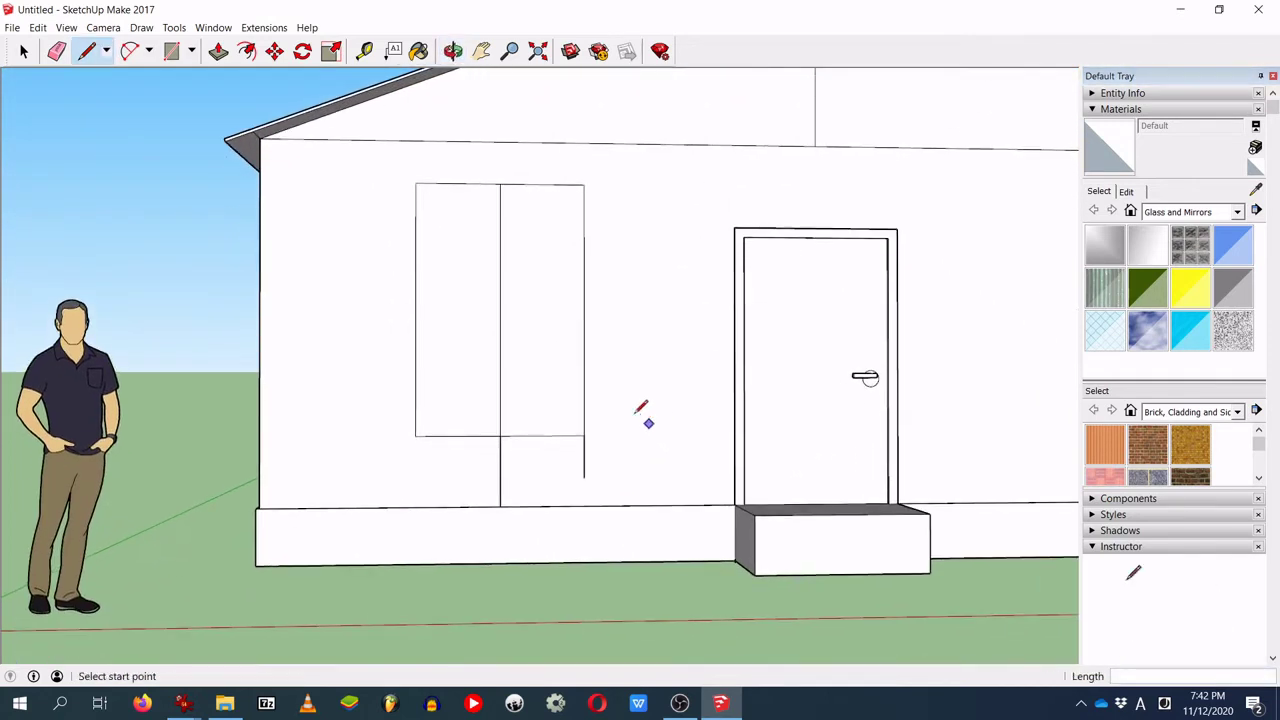
# Step: Erase the line ends below the window rectangle and the vertical centre line inside it
pyautogui.press('space')
pyautogui.press('e')
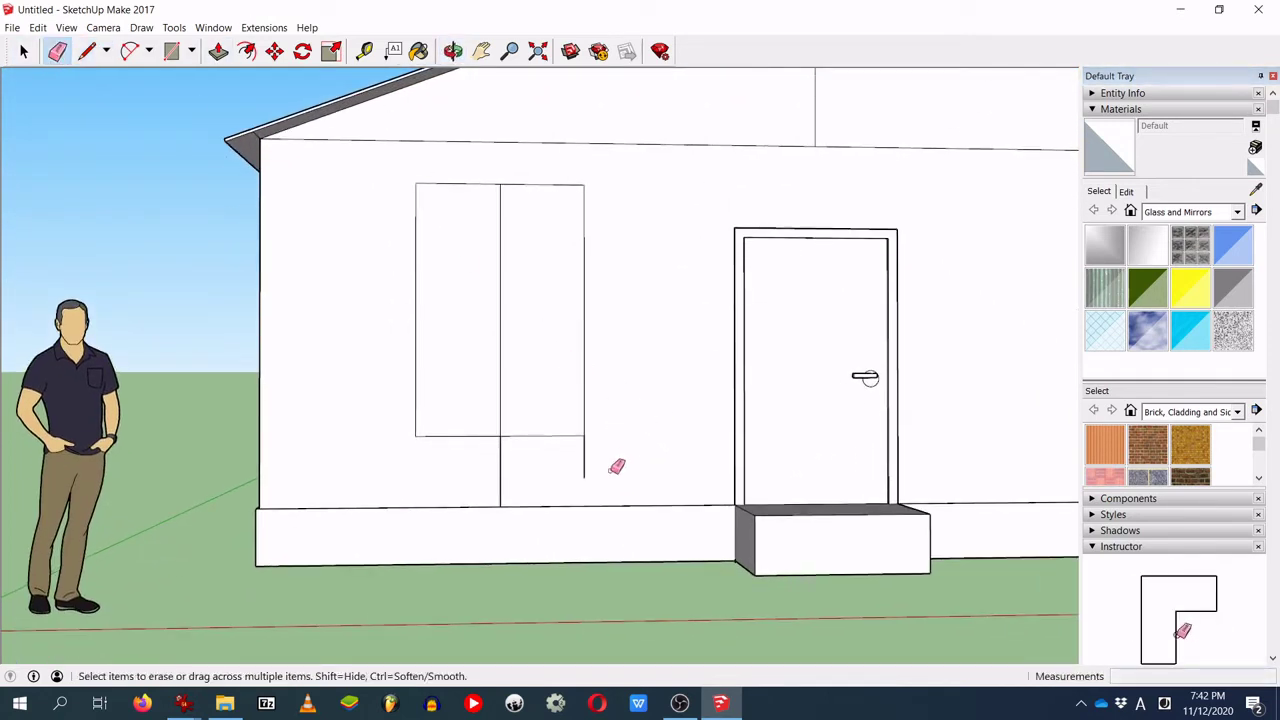
pyautogui.click(500, 472)
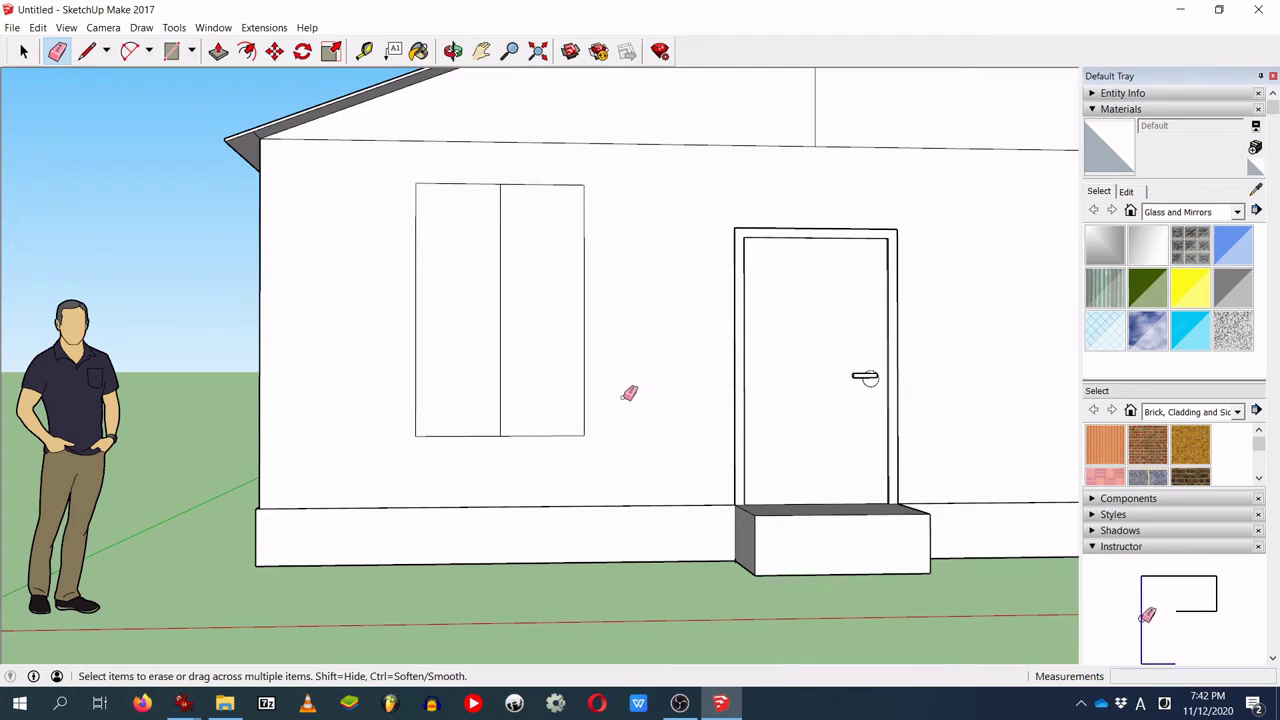
pyautogui.scroll(2, 646, 389)
pyautogui.keyDown('shift'); pyautogui.moveTo(557, 291); pyautogui.dragTo(569, 409, button='middle'); pyautogui.keyUp('shift')
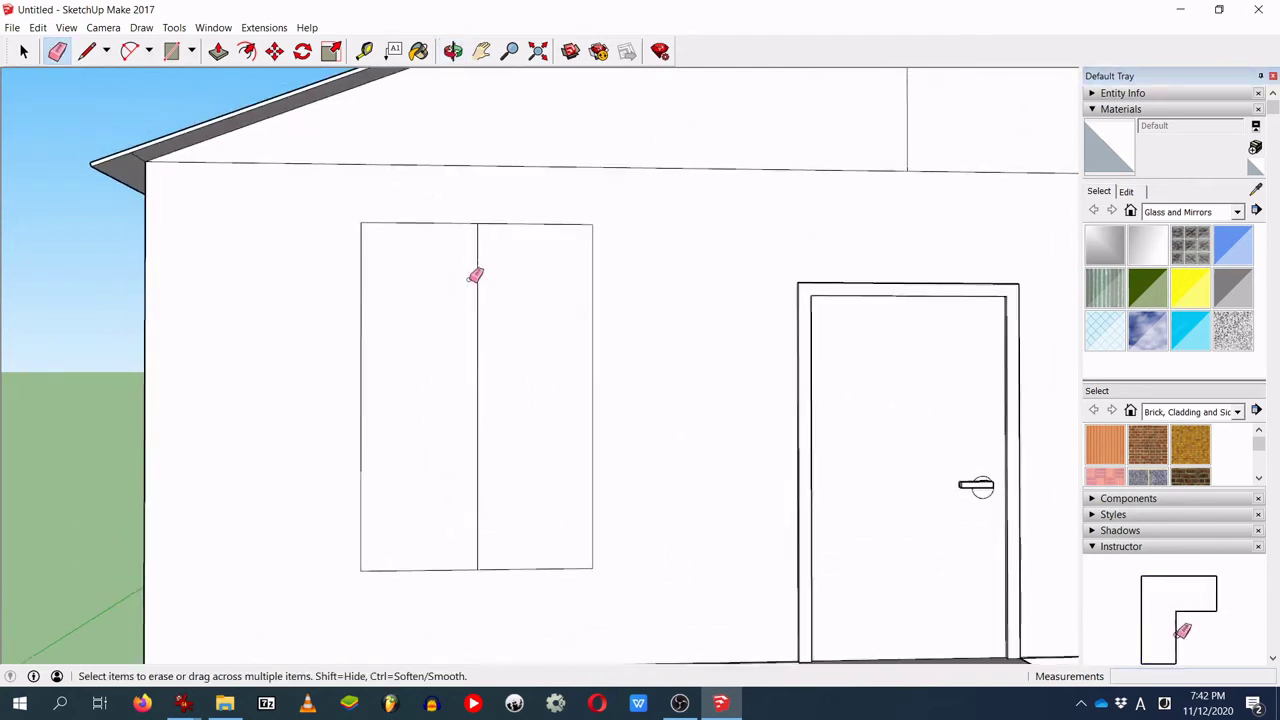
pyautogui.click(486, 297)
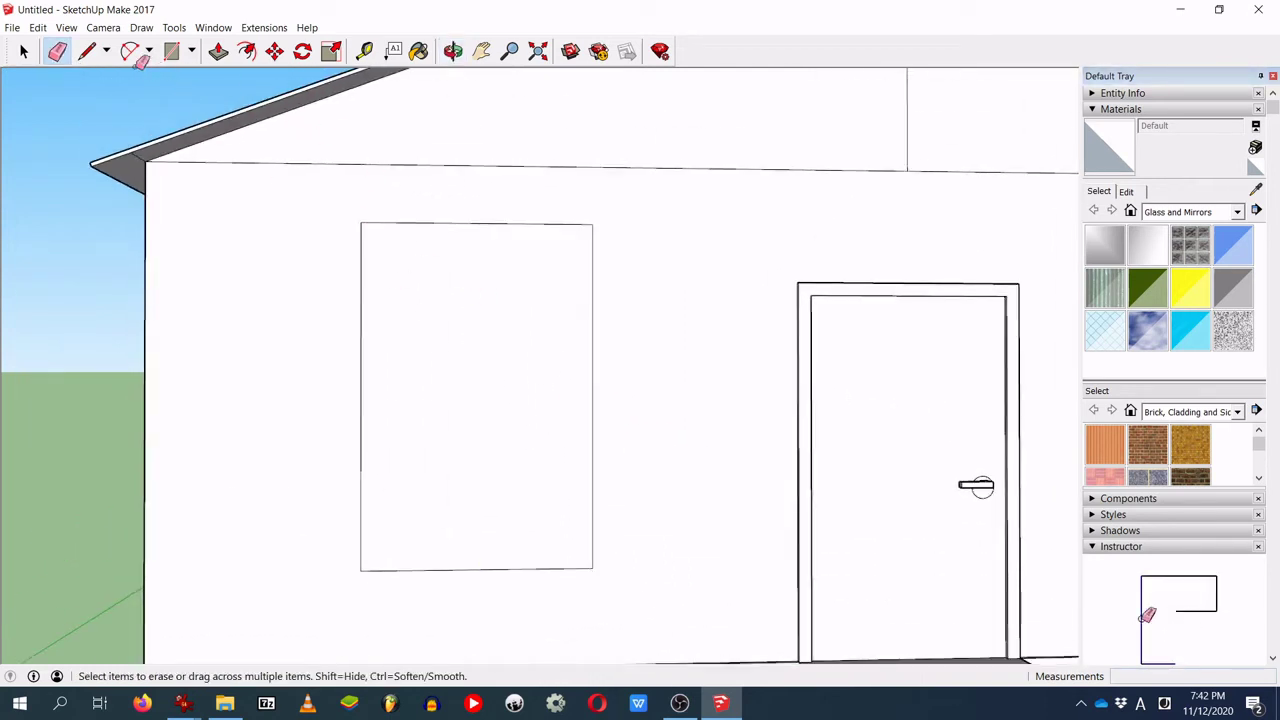
# Step: Offset the window outline inward by about 0.10 m to form the frame border
pyautogui.click(218, 51)
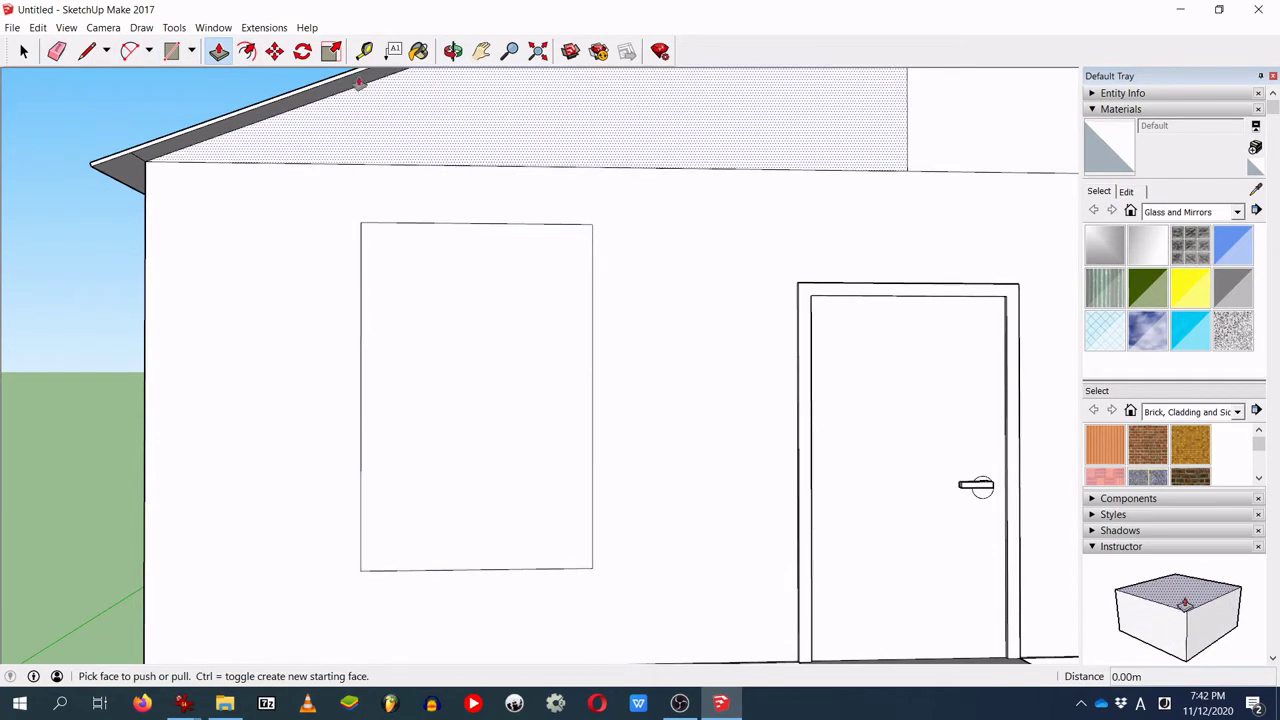
pyautogui.click(246, 54)
pyautogui.click(473, 359)
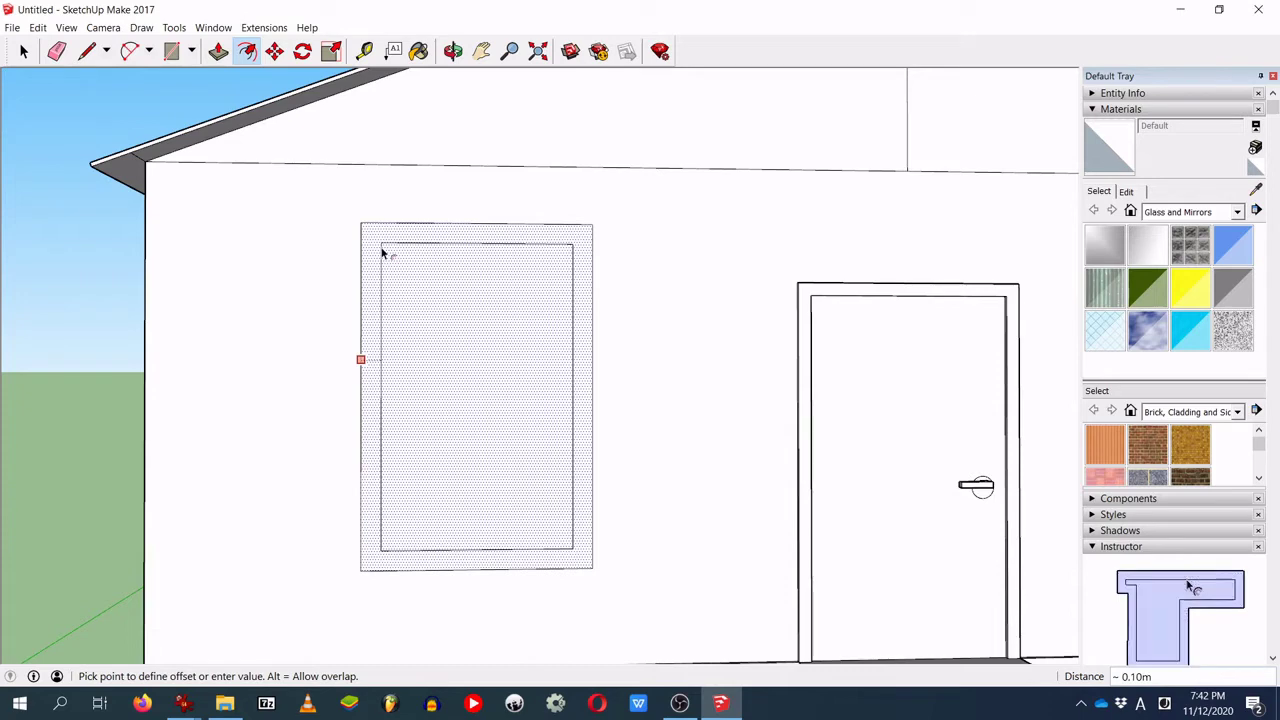
pyautogui.click(381, 253)
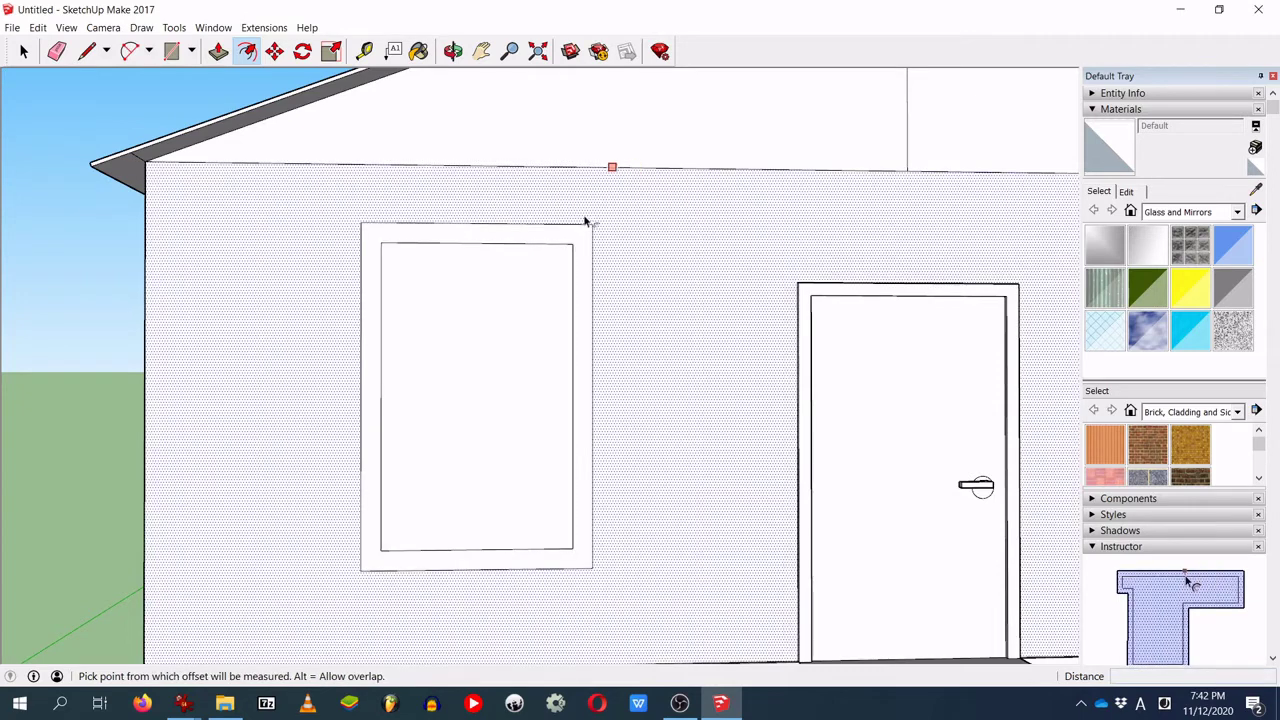
# Step: Draw a full-height vertical line inside the inner window rectangle and outline a lower pane on the door side, about 0.93 m high and 0.41 m wide
pyautogui.click(86, 52)
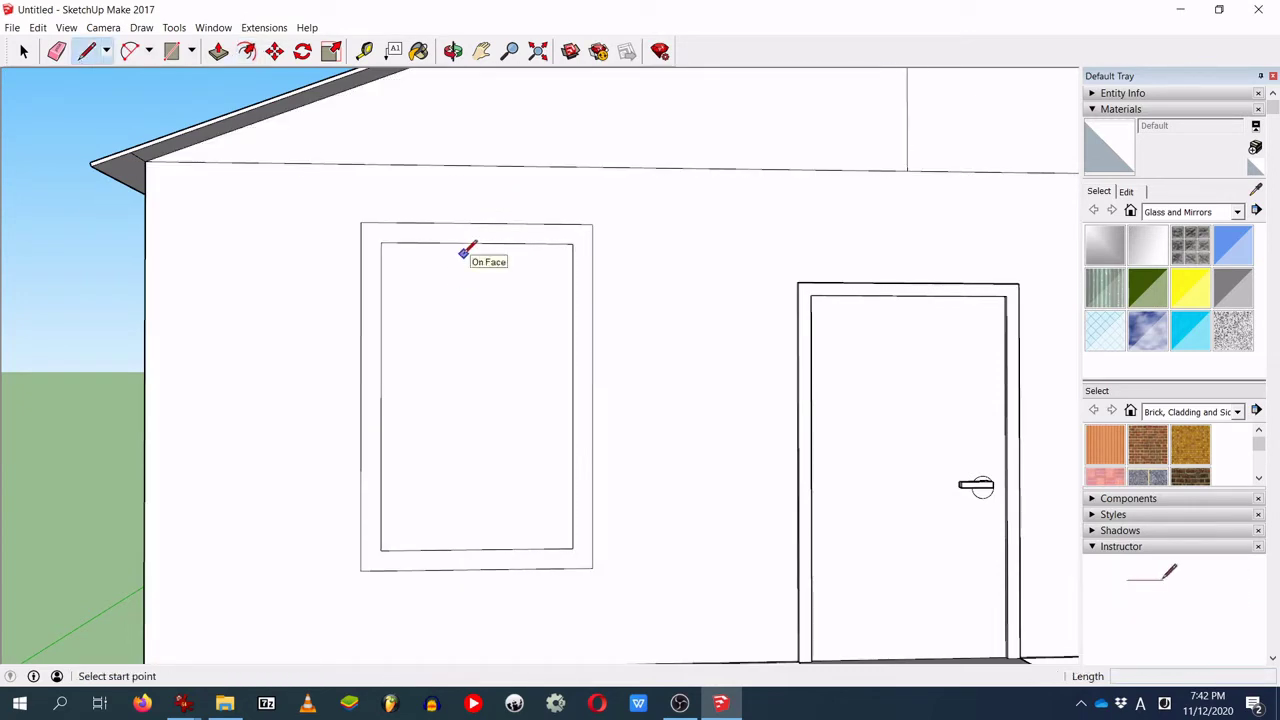
pyautogui.click(464, 243)
pyautogui.click(464, 548)
pyautogui.click(493, 548)
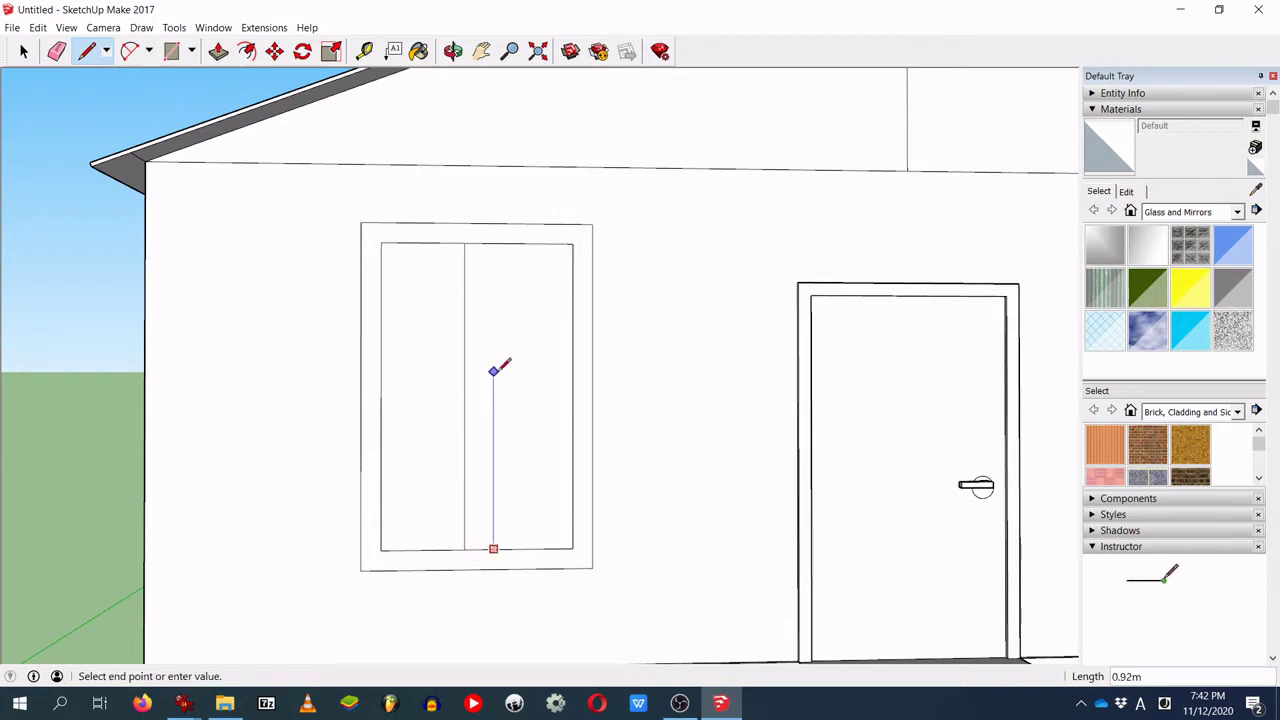
pyautogui.click(493, 370)
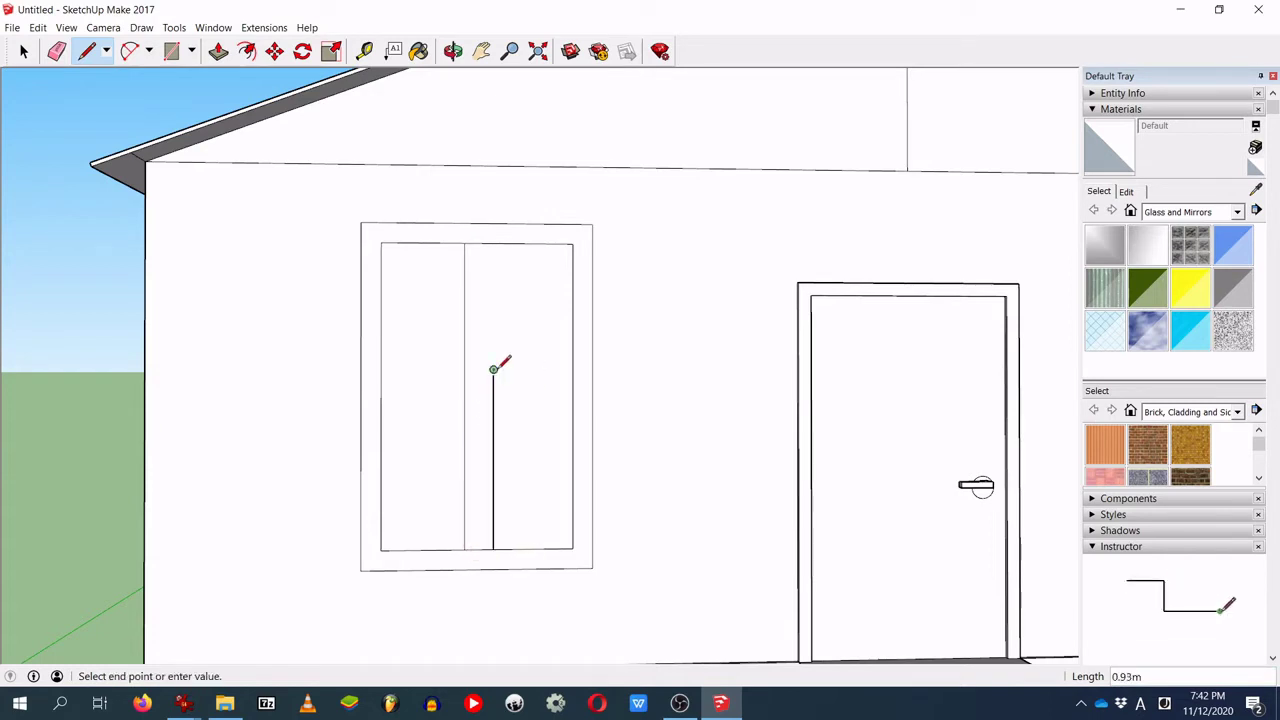
pyautogui.click(573, 370)
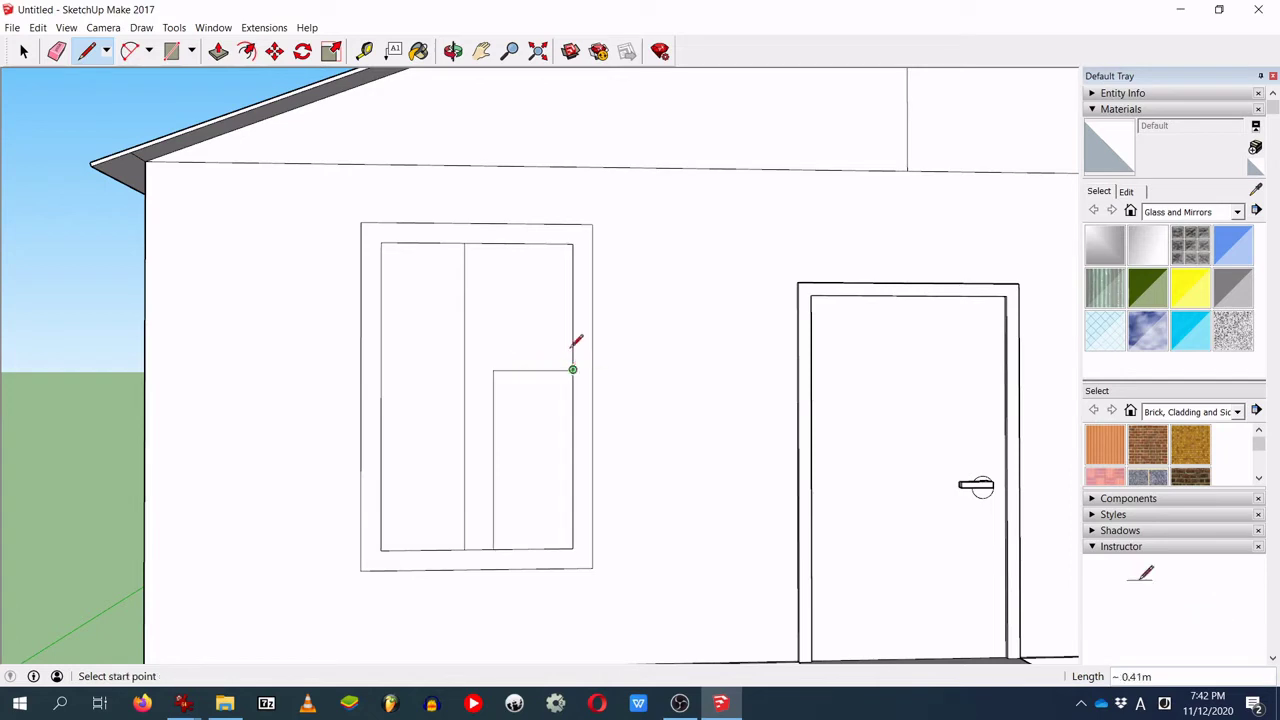
# Step: Outline an upper pane about 0.41 m wide above the lower one, leaving a gap between them for the crossbar
pyautogui.click(493, 242)
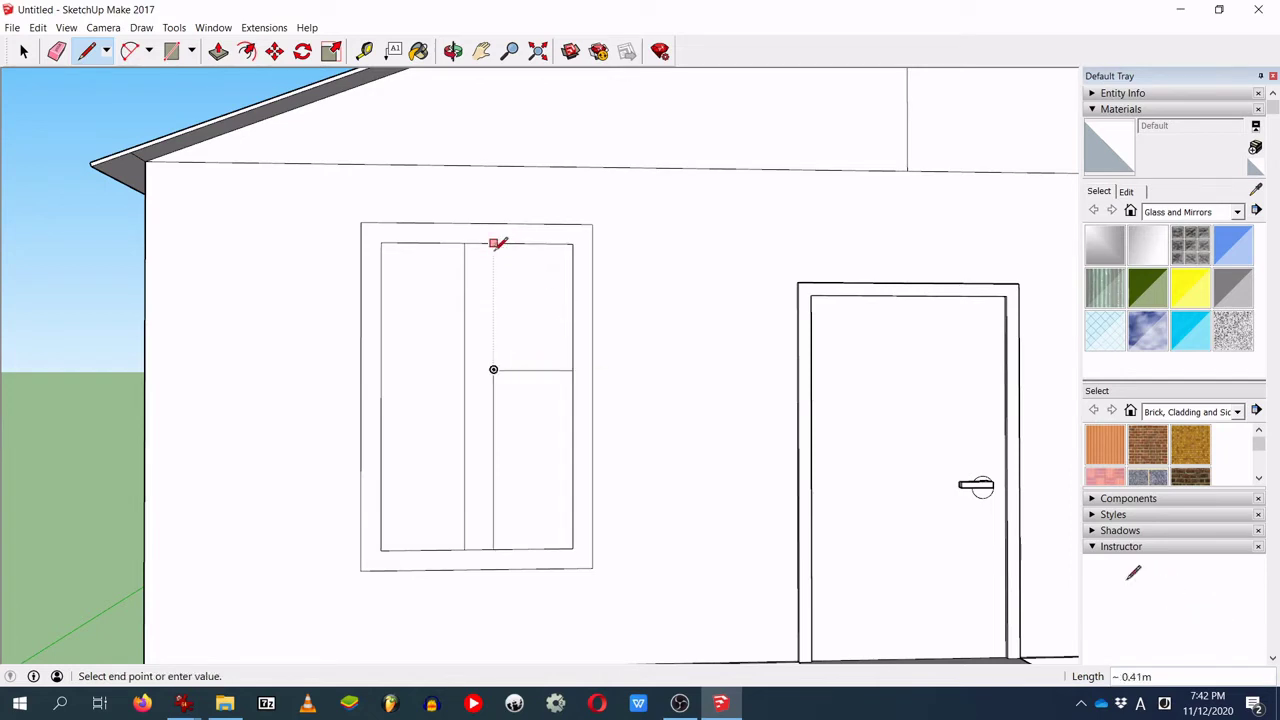
pyautogui.click(493, 342)
pyautogui.click(573, 343)
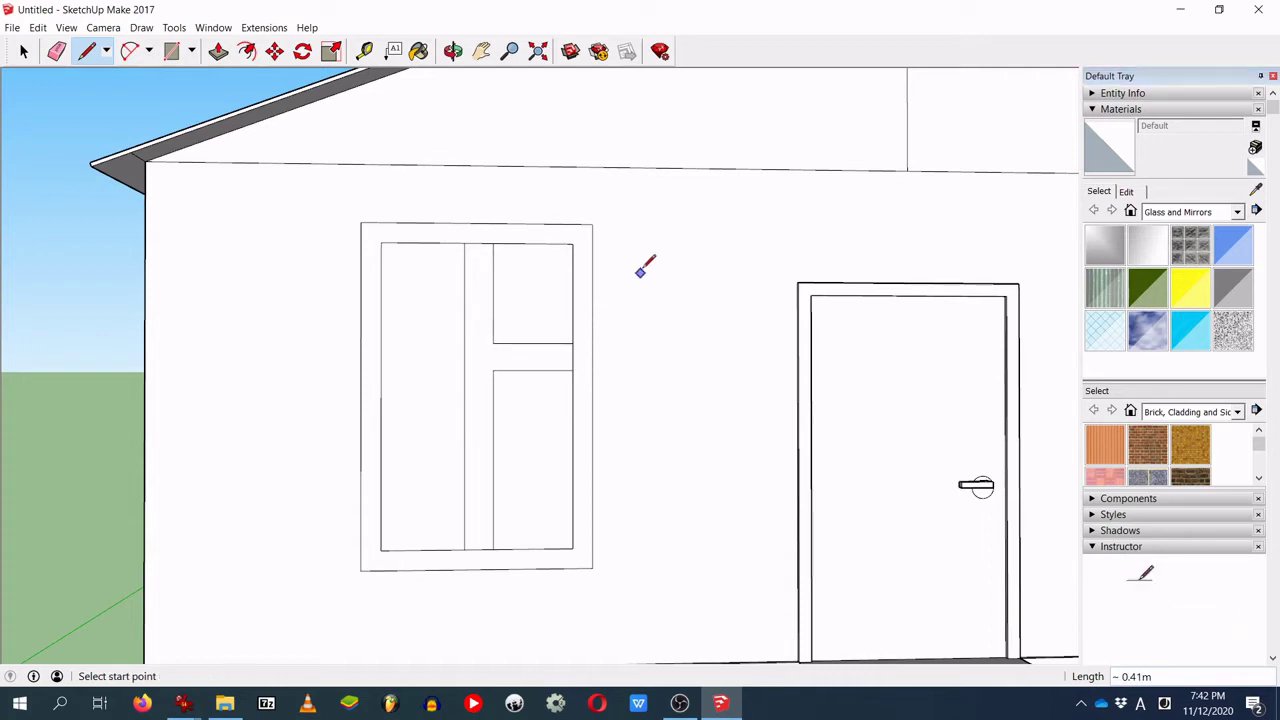
# Step: Erase the short inner outline segments crossing the ends of the mullion and crossbar to join them with the window frame
pyautogui.moveTo(566, 440); pyautogui.dragTo(497, 517, button='middle')
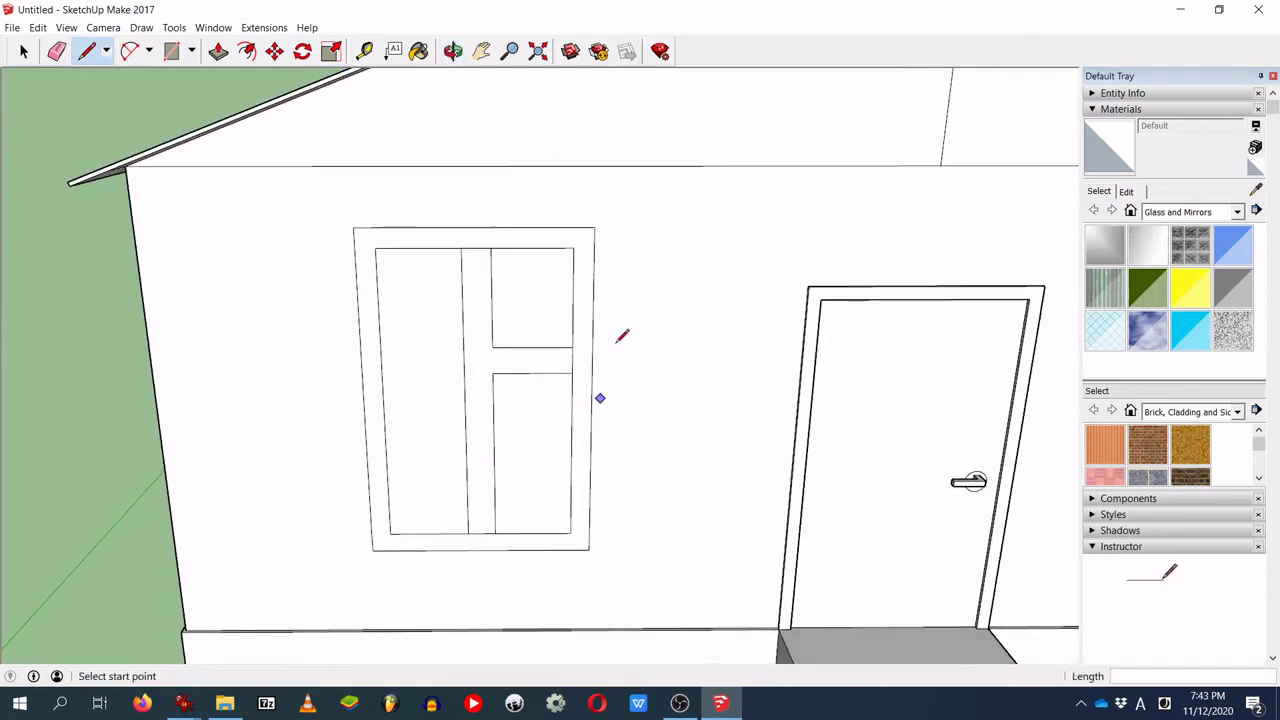
pyautogui.moveTo(503, 385); pyautogui.dragTo(500, 475, button='middle')
pyautogui.scroll(5, 521, 420)
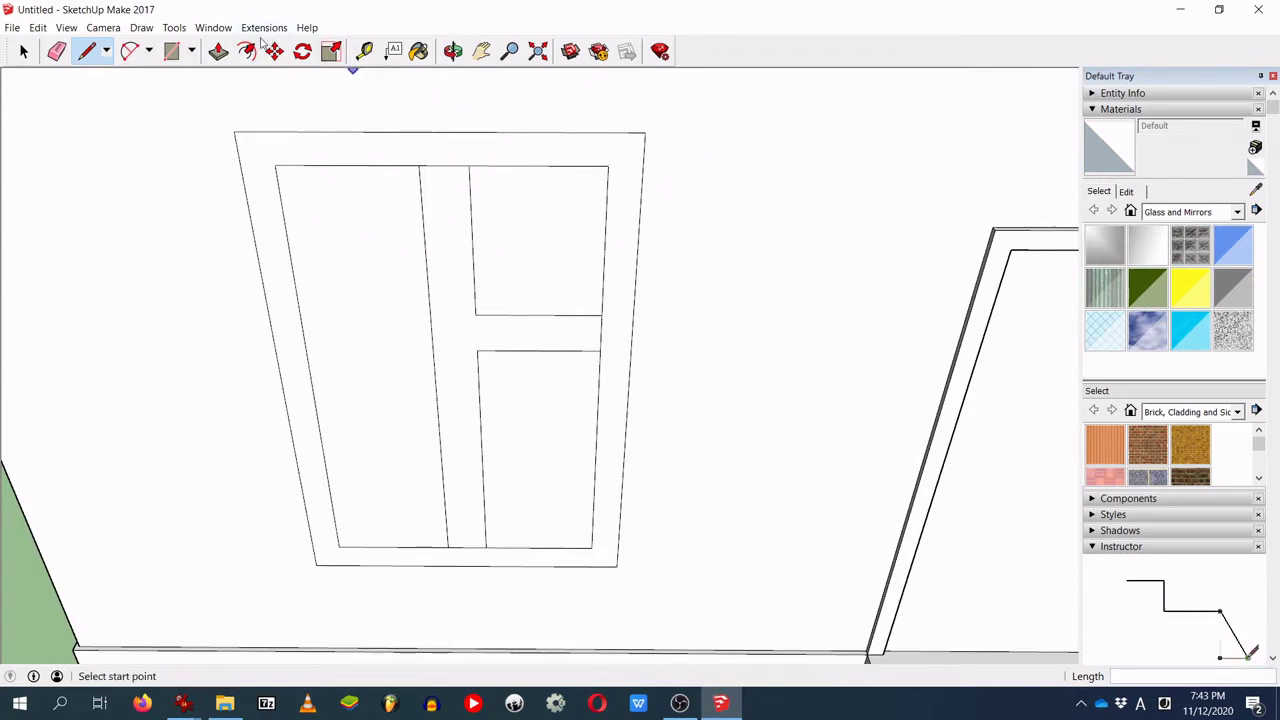
pyautogui.click(57, 51)
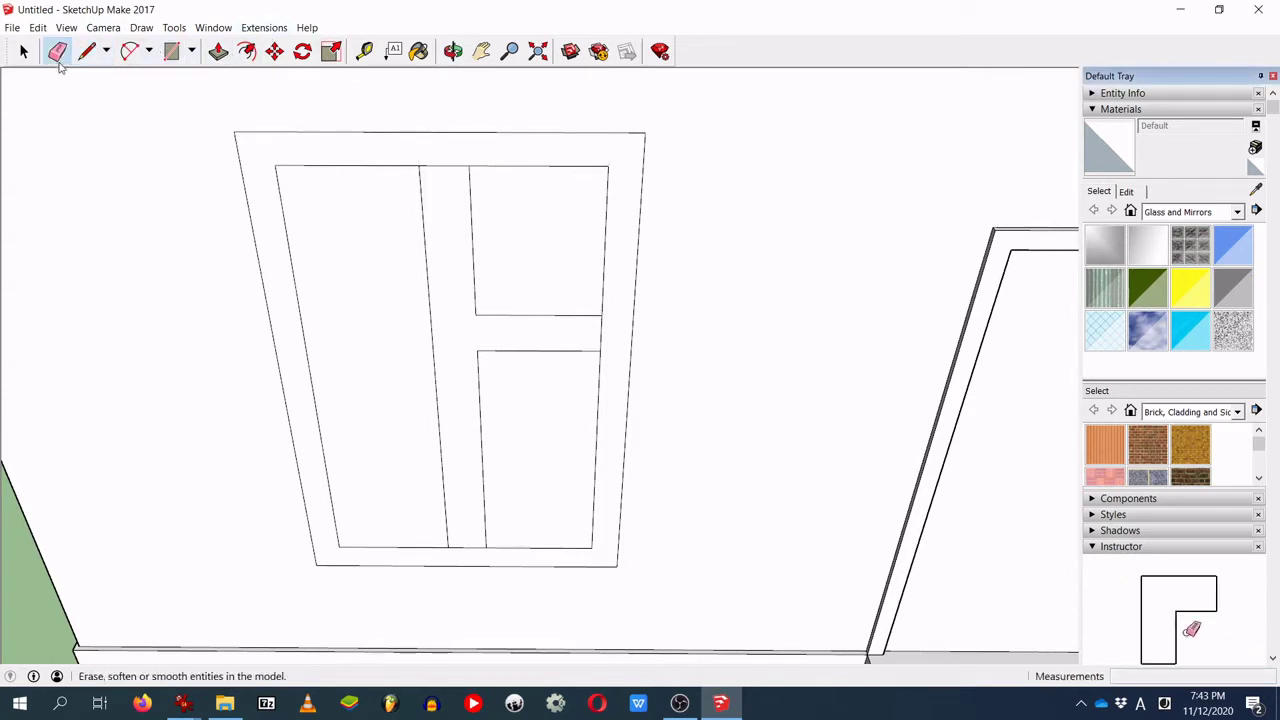
pyautogui.moveTo(456, 170); pyautogui.dragTo(497, 323)
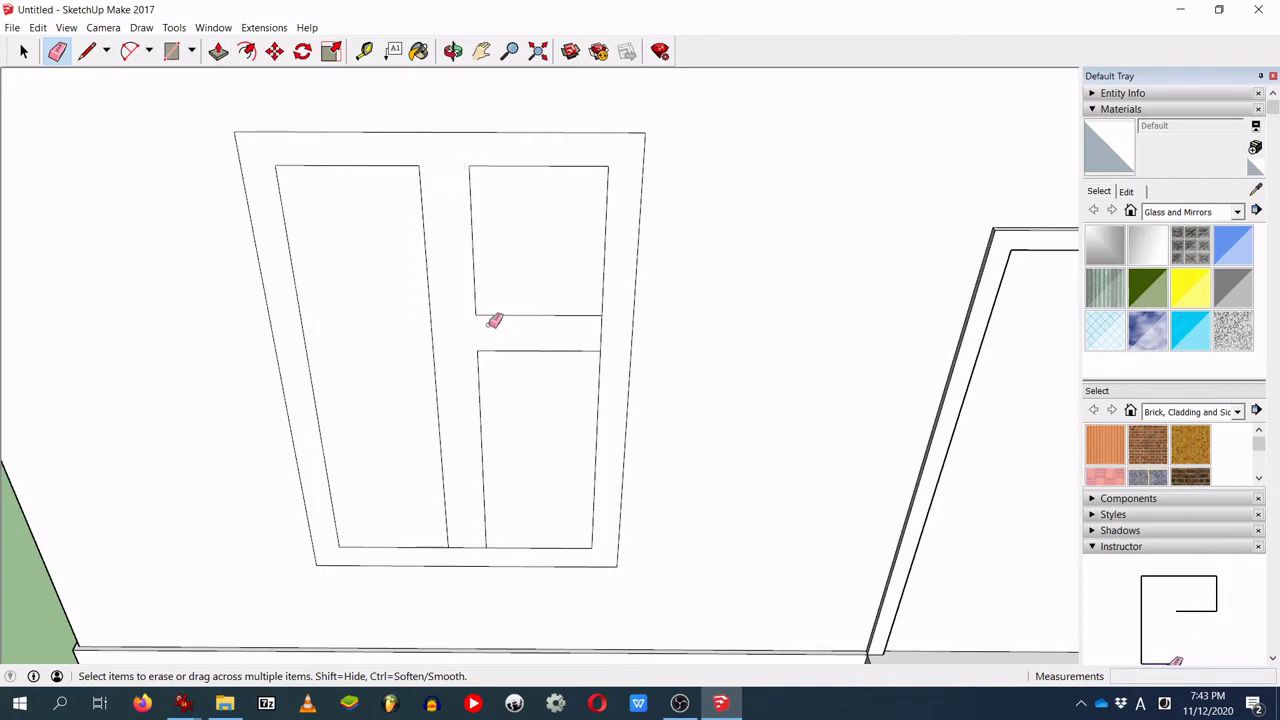
pyautogui.click(467, 547)
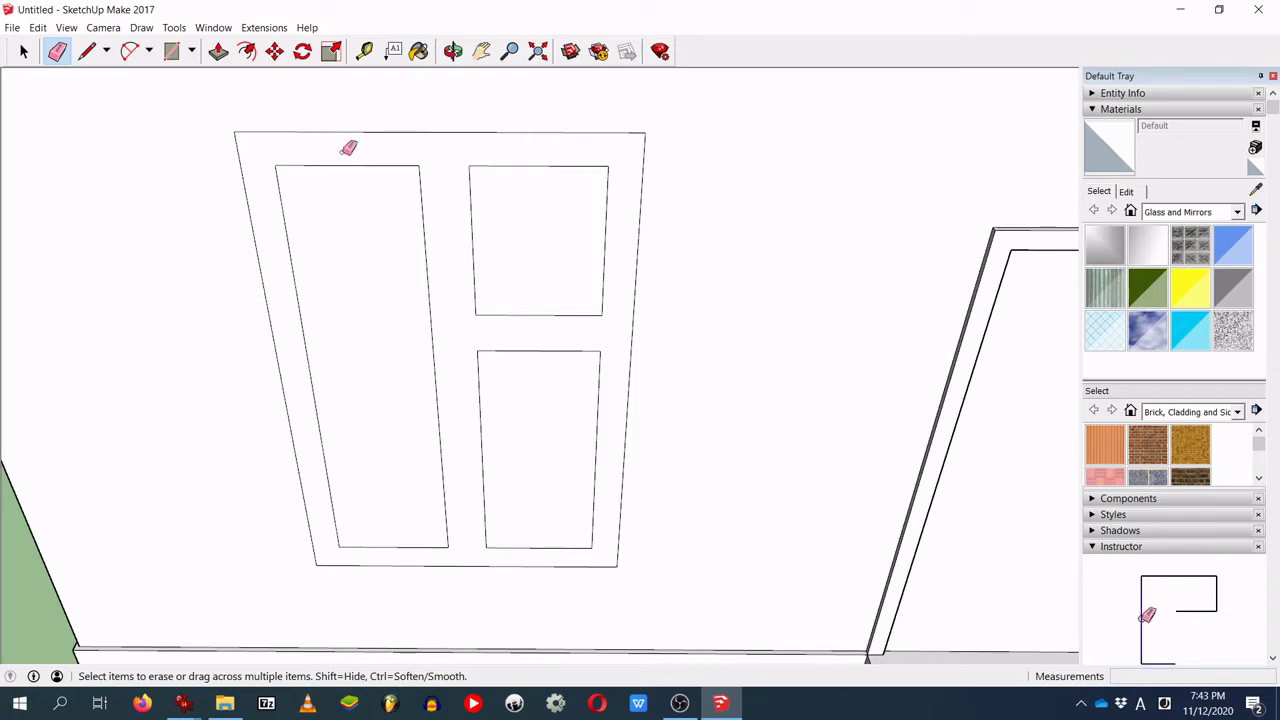
# Step: Pull the window frame out from the wall by 0.1 m and replace that distance with 0.02 m
pyautogui.click(218, 51)
pyautogui.click(258, 150)
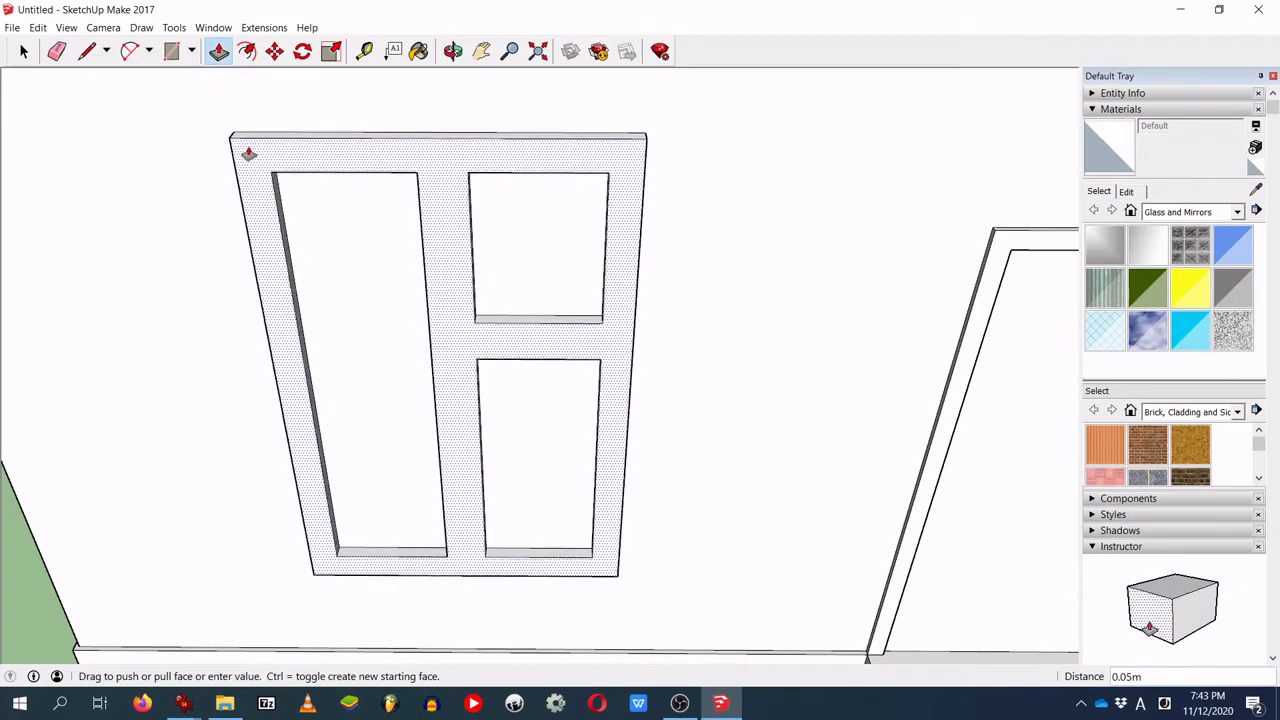
pyautogui.write('0.1')
pyautogui.press('Return')
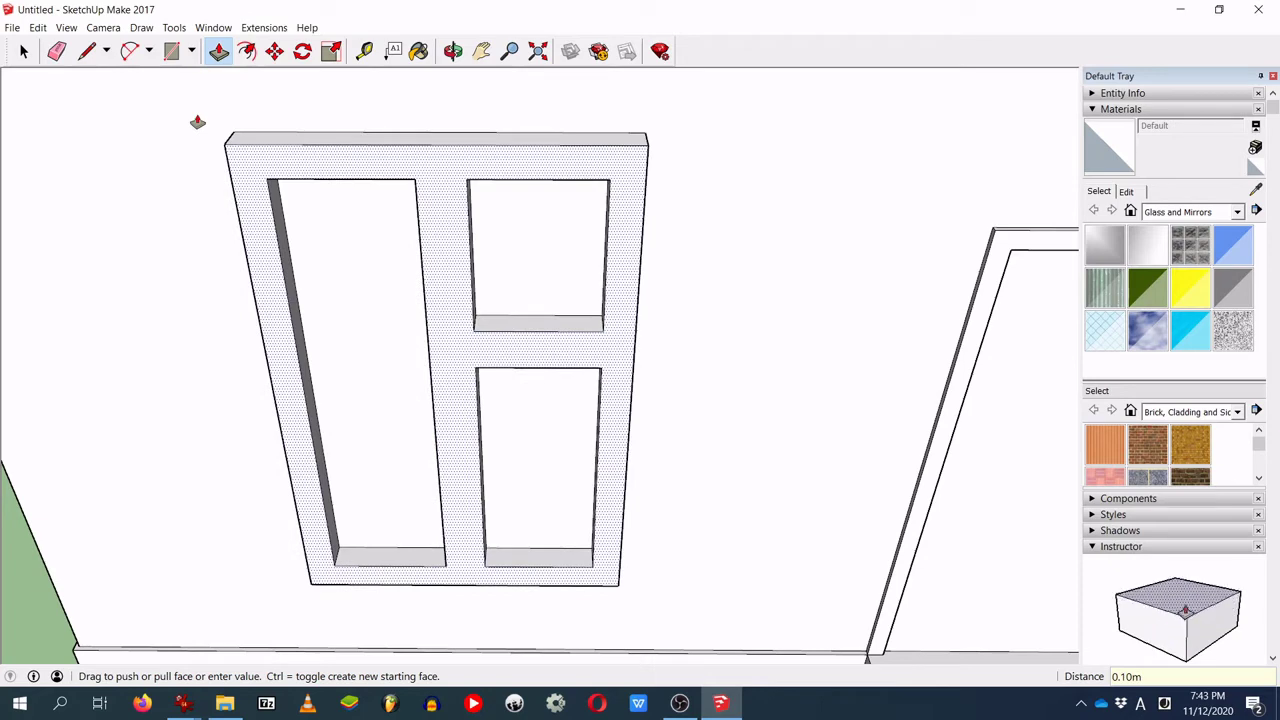
pyautogui.write('0.02')
pyautogui.press('Return')
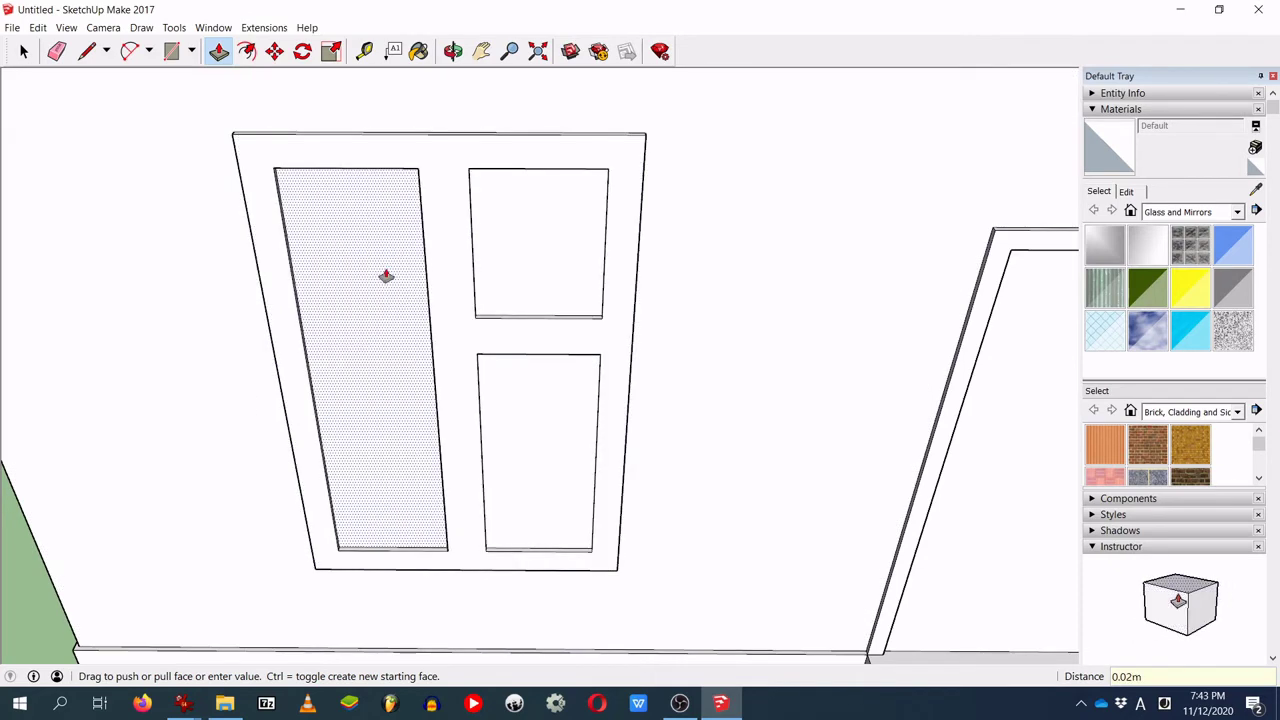
# Step: Select the three window pane faces together and delete them to open the frame
pyautogui.moveTo(513, 447); pyautogui.dragTo(614, 294, button='middle')
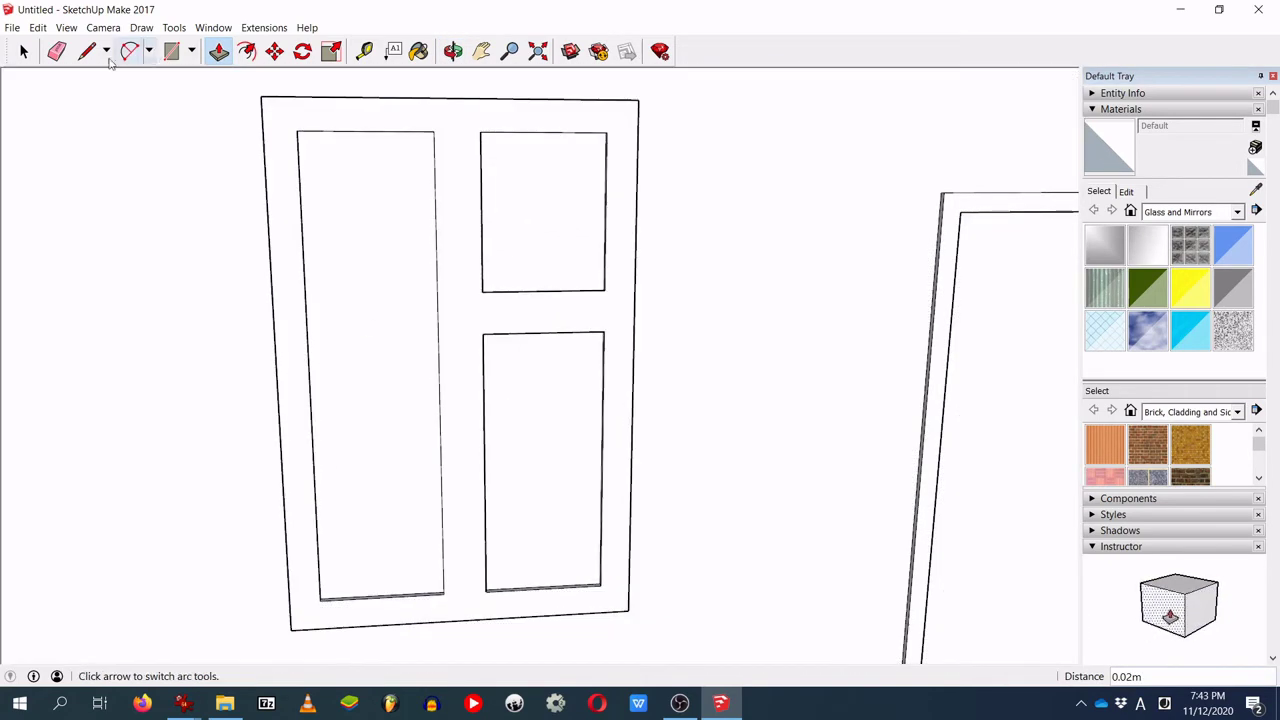
pyautogui.click(23, 51)
pyautogui.click(379, 271)
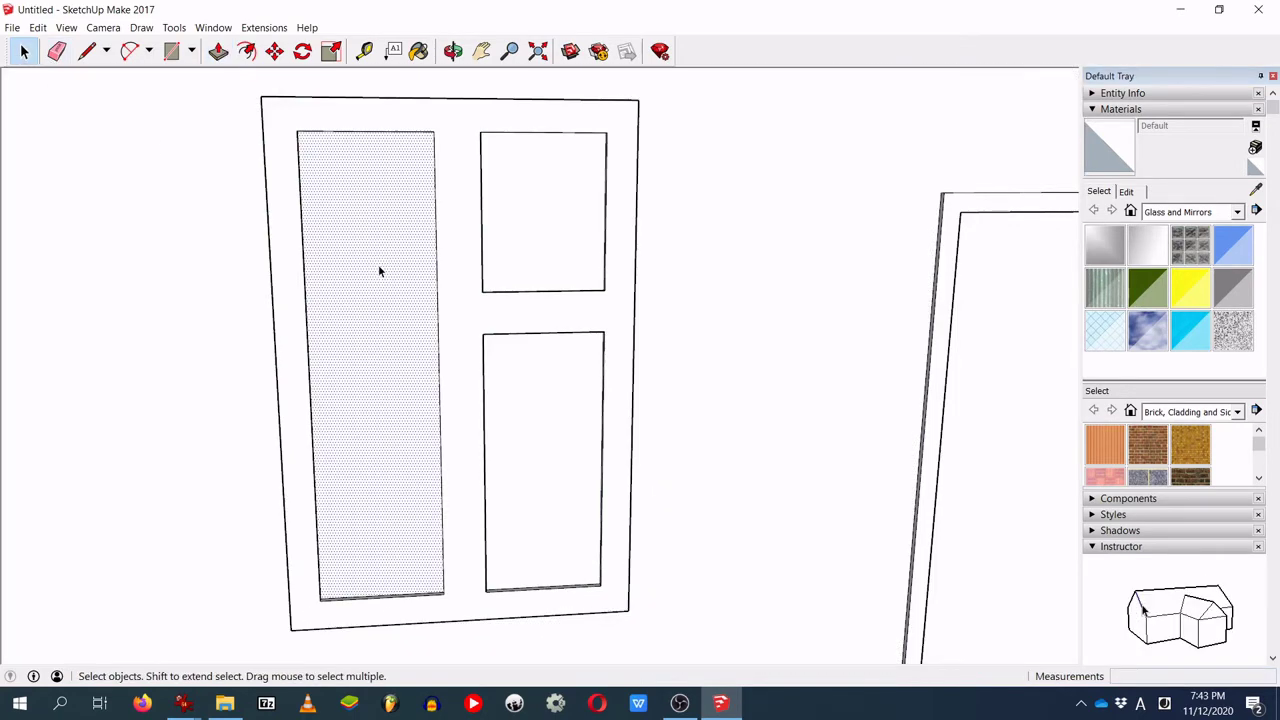
pyautogui.moveTo(467, 427); pyautogui.dragTo(514, 440, button='middle')
pyautogui.click(373, 434)
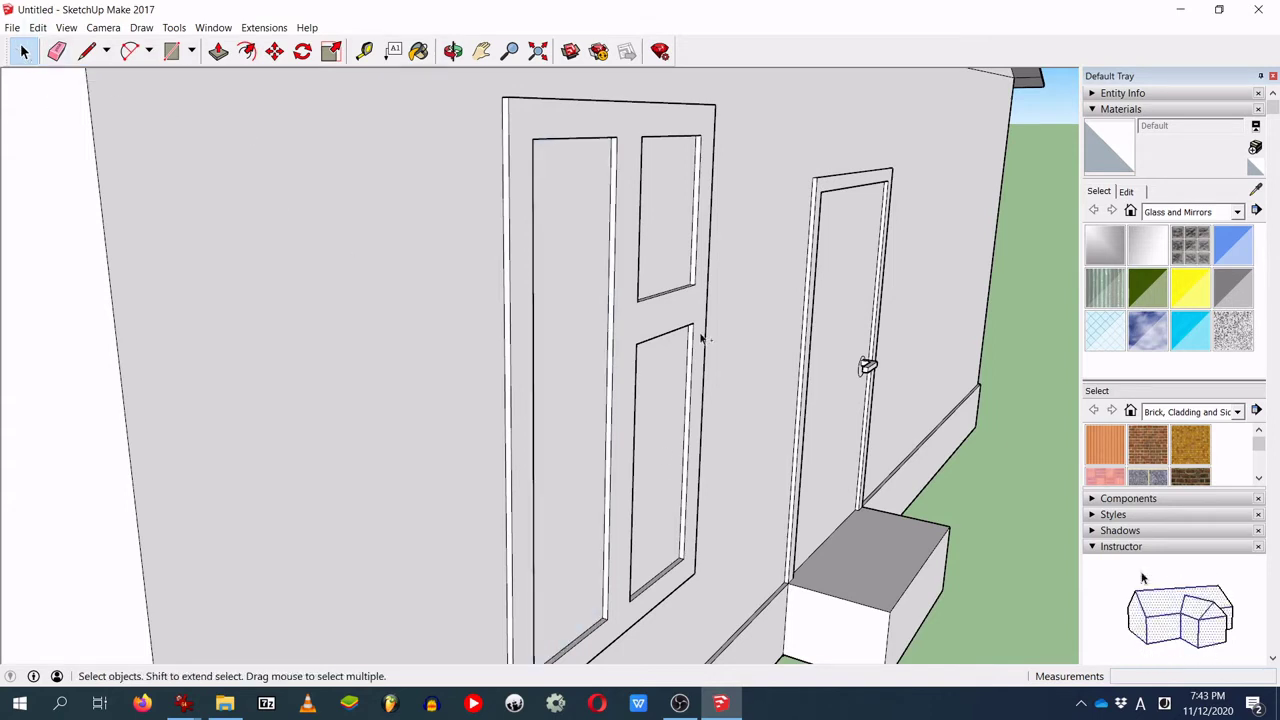
pyautogui.click(588, 257)
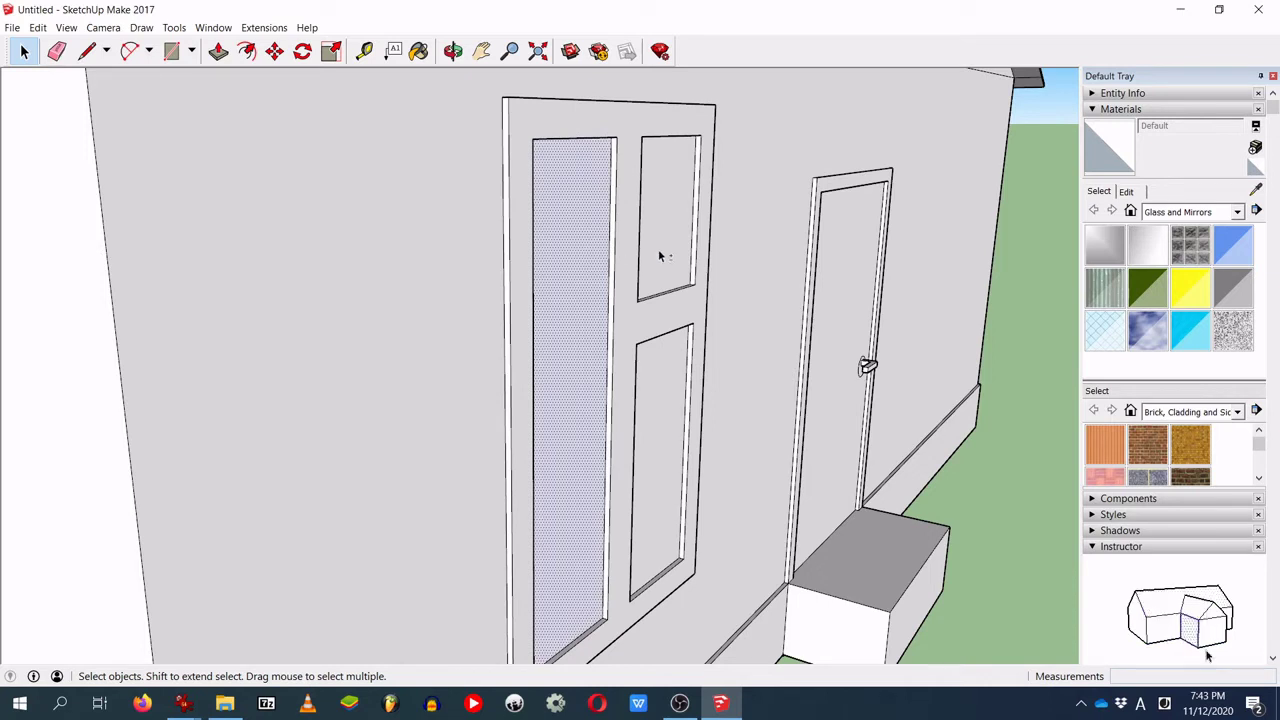
pyautogui.keyDown('shift'); pyautogui.click(658, 256); pyautogui.keyUp('shift')
pyautogui.keyDown('shift'); pyautogui.click(664, 390); pyautogui.keyUp('shift')
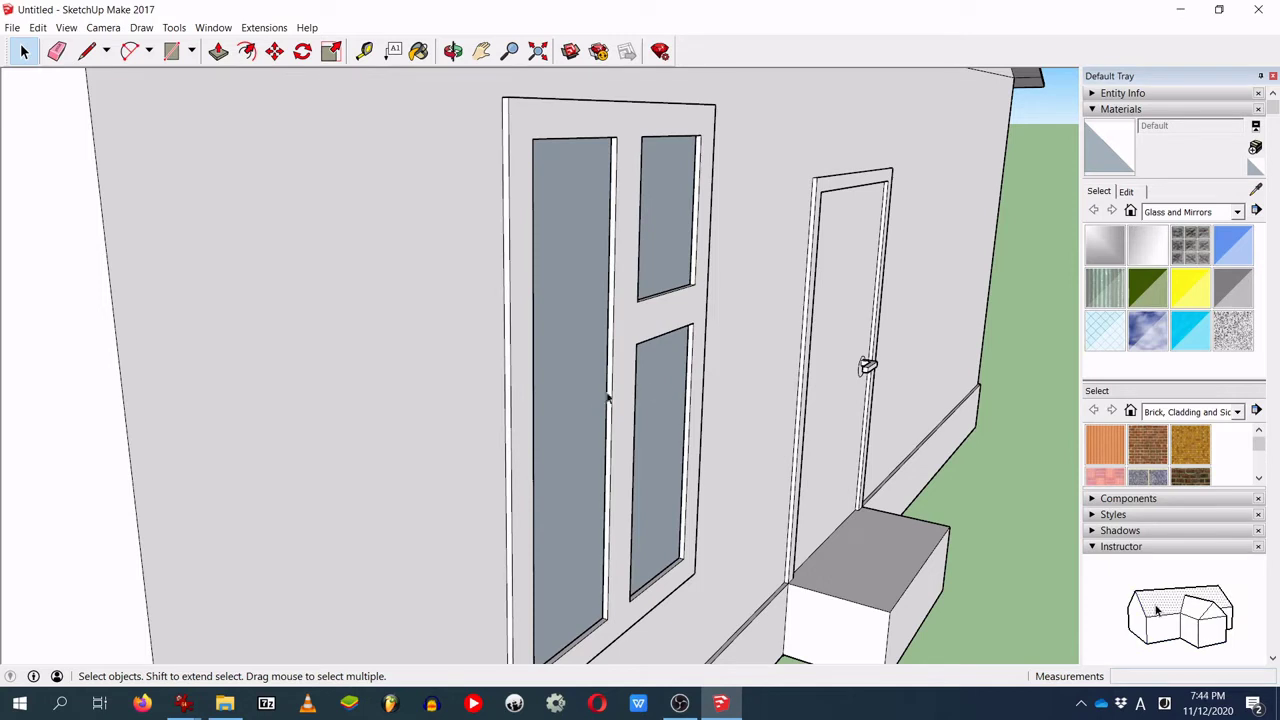
# Step: Try to delete the blue-grey face showing behind the window's three openings
pyautogui.click(578, 392)
pyautogui.keyDown('shift'); pyautogui.click(662, 400); pyautogui.keyUp('shift')
pyautogui.keyDown('shift'); pyautogui.click(669, 247); pyautogui.keyUp('shift')
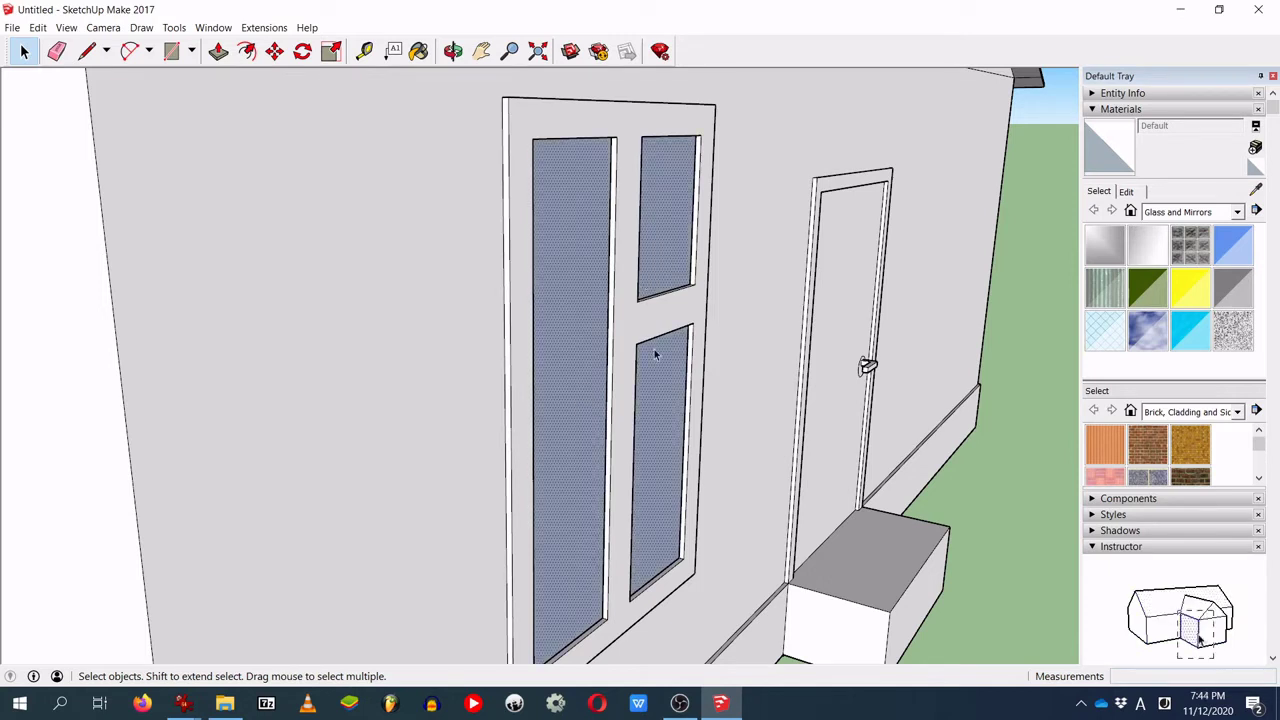
pyautogui.press('Delete')
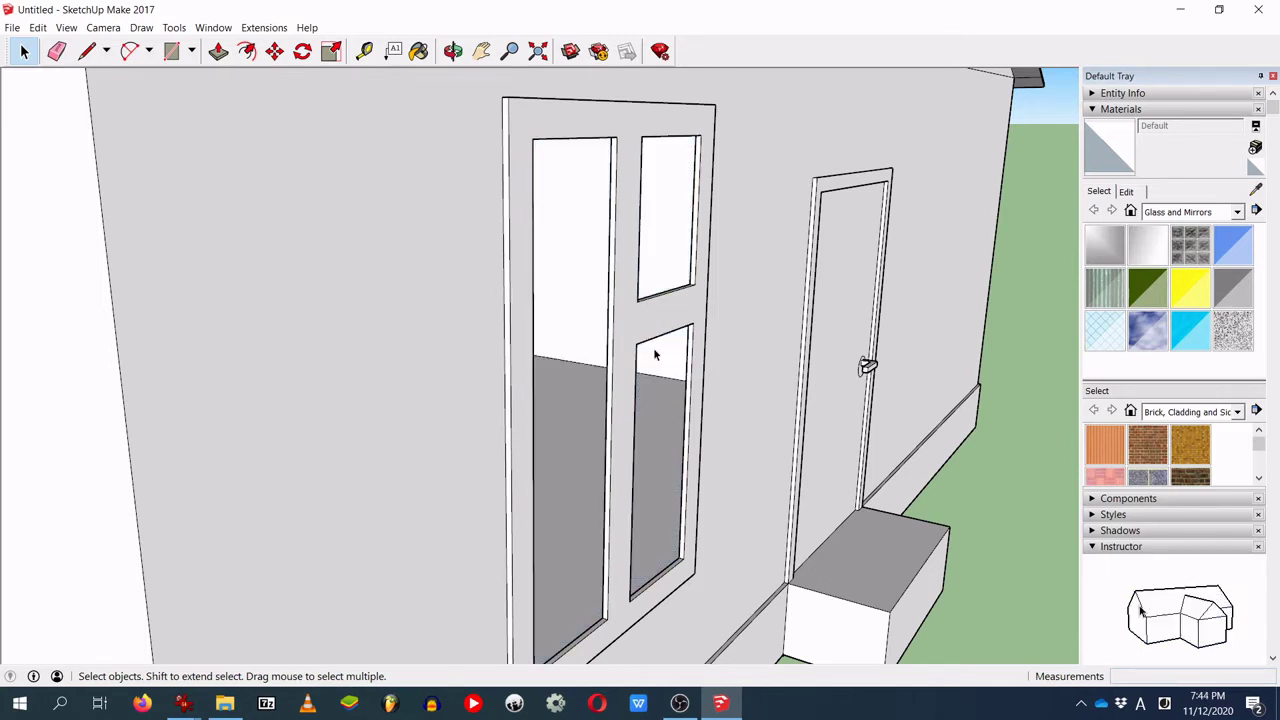
# Step: Select the face behind the window openings and examine the whole house from the front
pyautogui.moveTo(622, 448); pyautogui.dragTo(432, 372, button='middle')
pyautogui.moveTo(469, 297); pyautogui.dragTo(472, 410, button='middle')
pyautogui.moveTo(466, 527); pyautogui.dragTo(613, 592, button='middle')
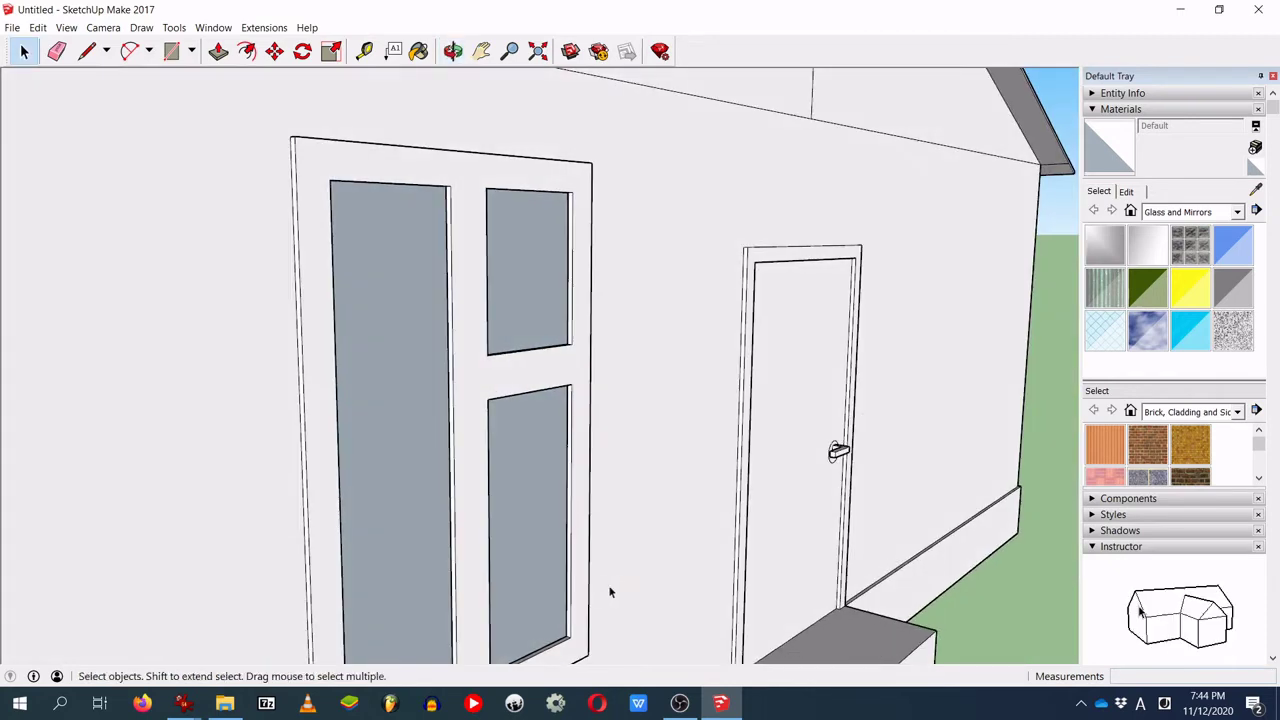
pyautogui.click(395, 364)
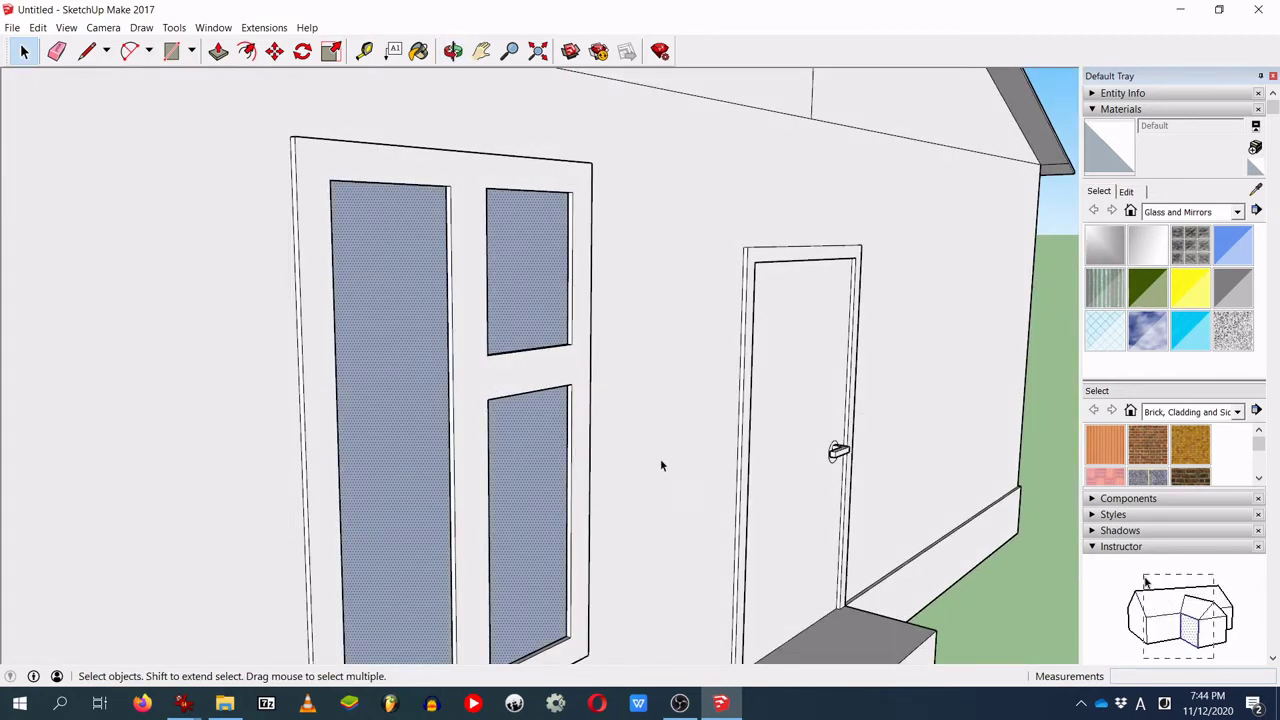
pyautogui.scroll(-3, 660, 460)
pyautogui.scroll(-5, 872, 450)
pyautogui.moveTo(943, 557); pyautogui.dragTo(698, 524, button='middle')
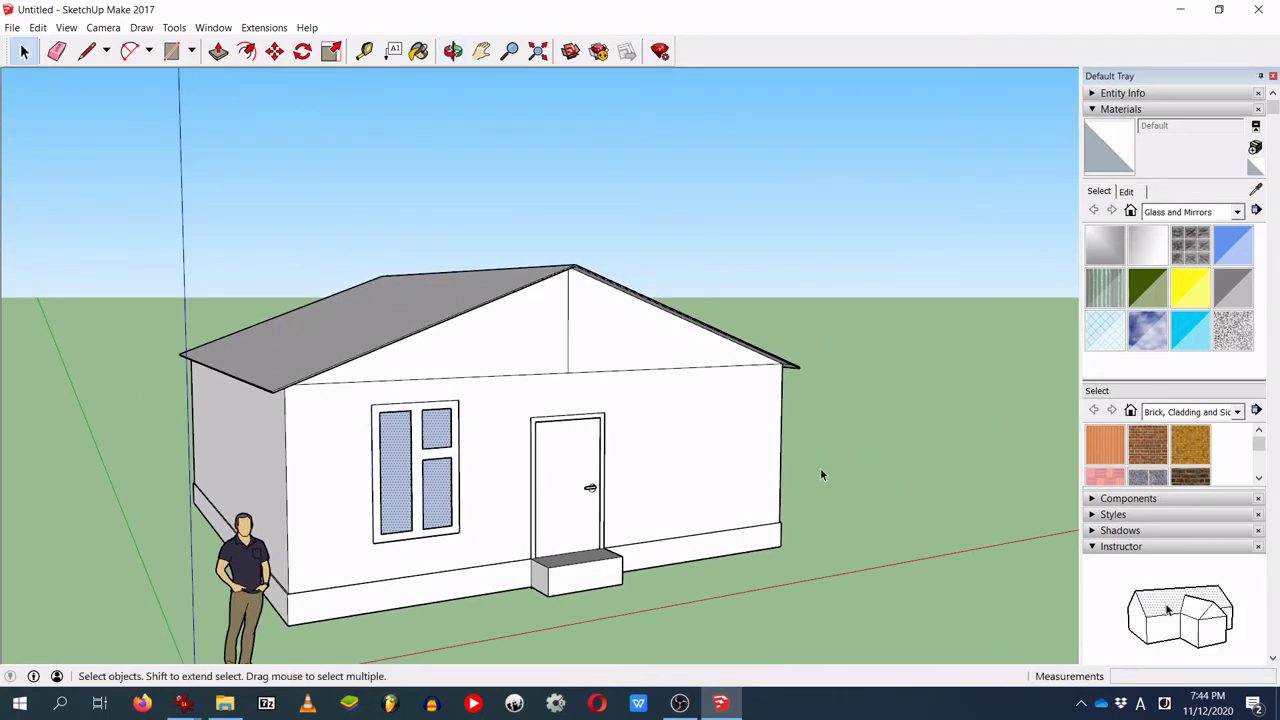
# Step: Start saving the model and set the save location to the house 3d folder, using its path copied from File Explorer
pyautogui.hotkey('ctrl', 's')
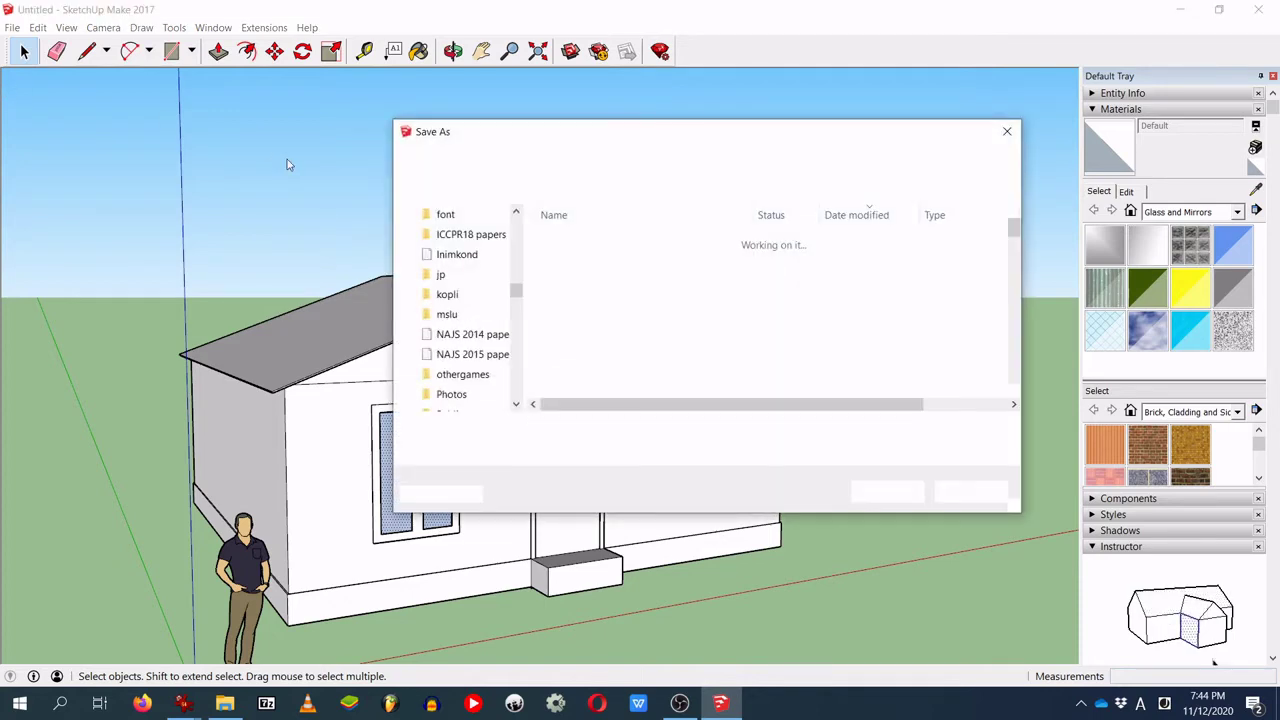
pyautogui.hotkey('alt', 'Tab')
pyautogui.click(607, 57)
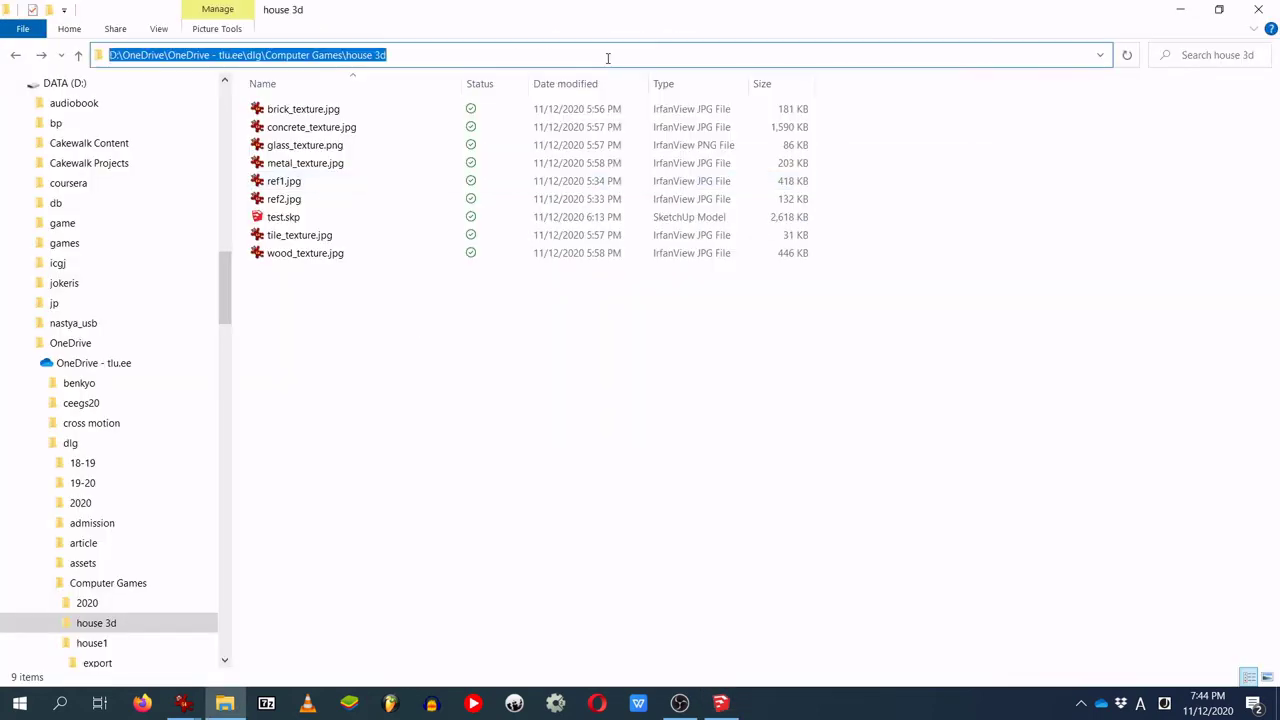
pyautogui.hotkey('ctrl', 'c')
pyautogui.hotkey('alt', 'Tab')
pyautogui.hotkey('ctrl', 'v')
pyautogui.press('Return')
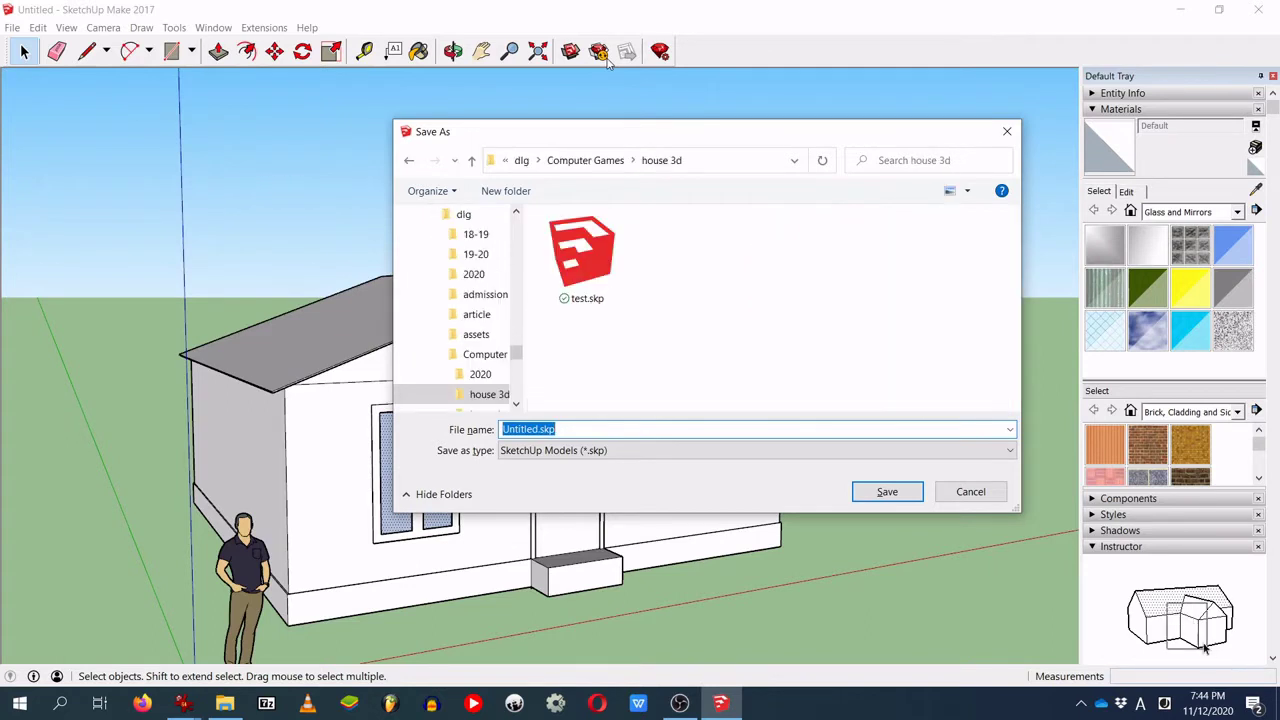
# Step: Save the model as test1 in the house 3d folder
pyautogui.write('test1')
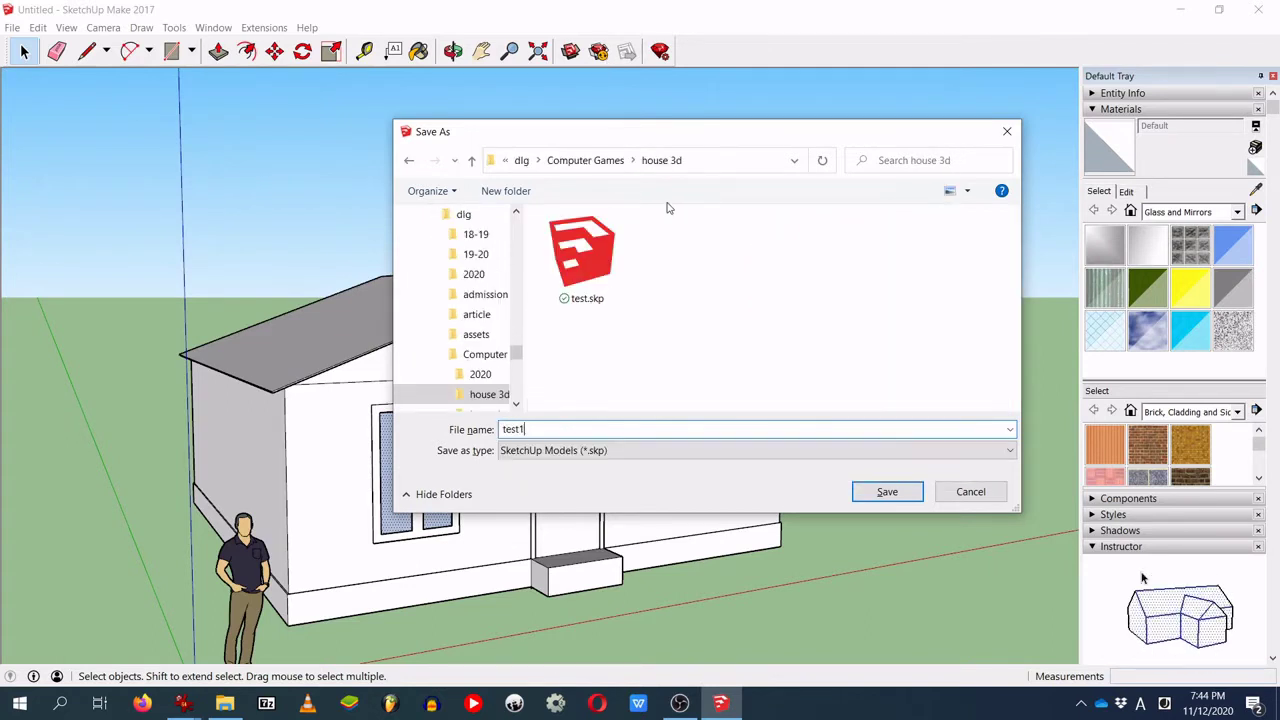
pyautogui.press('Return')
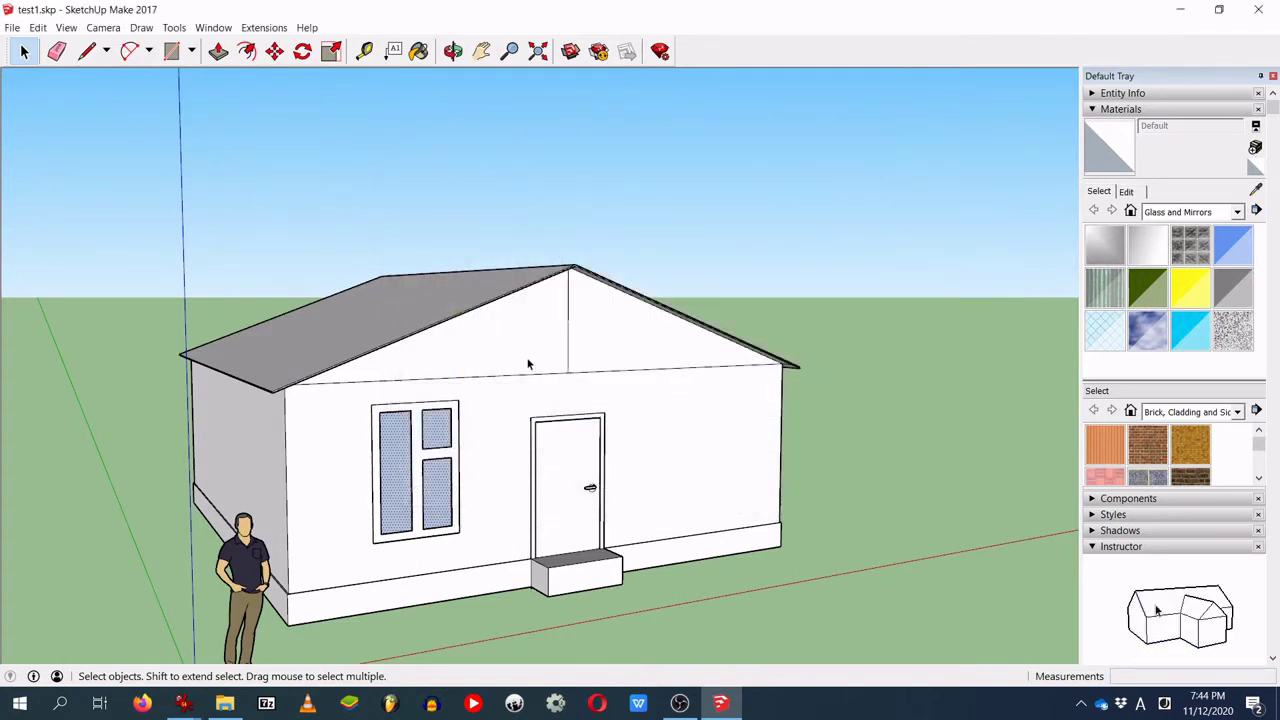
# Step: Delete the human scale figure standing beside the house
pyautogui.moveTo(551, 494); pyautogui.dragTo(401, 528, button='middle')
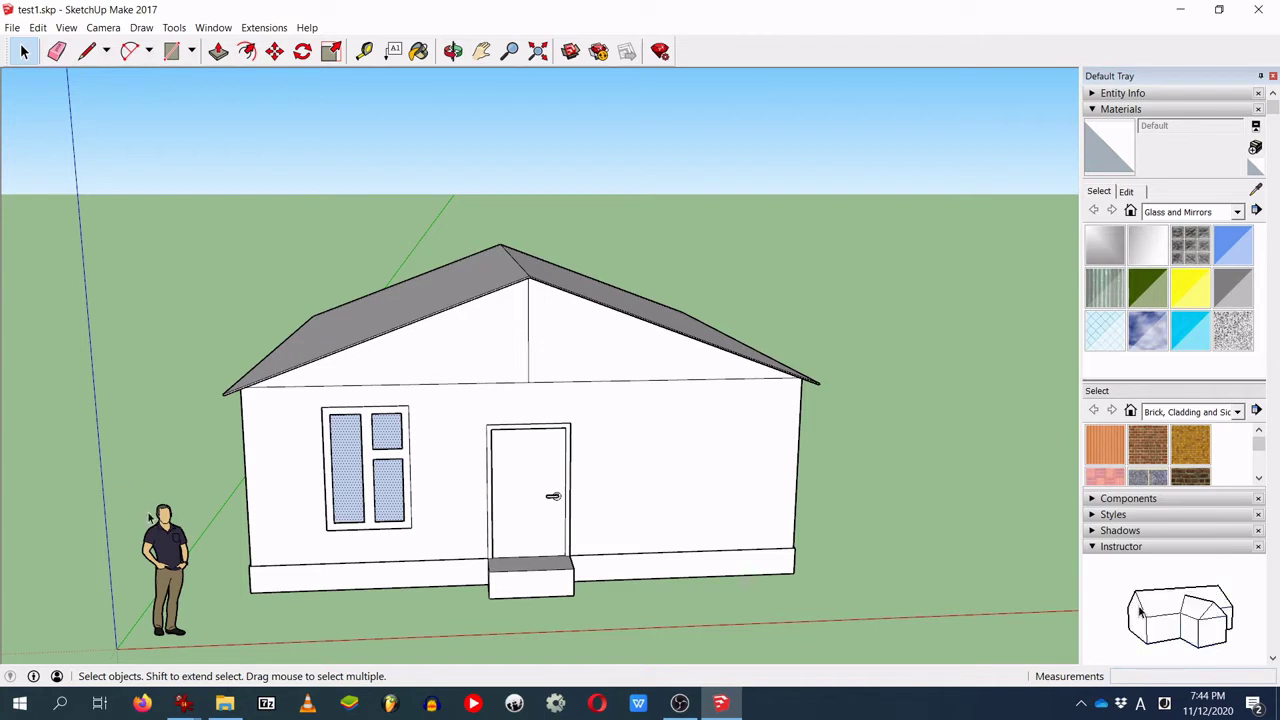
pyautogui.moveTo(110, 481); pyautogui.dragTo(206, 658)
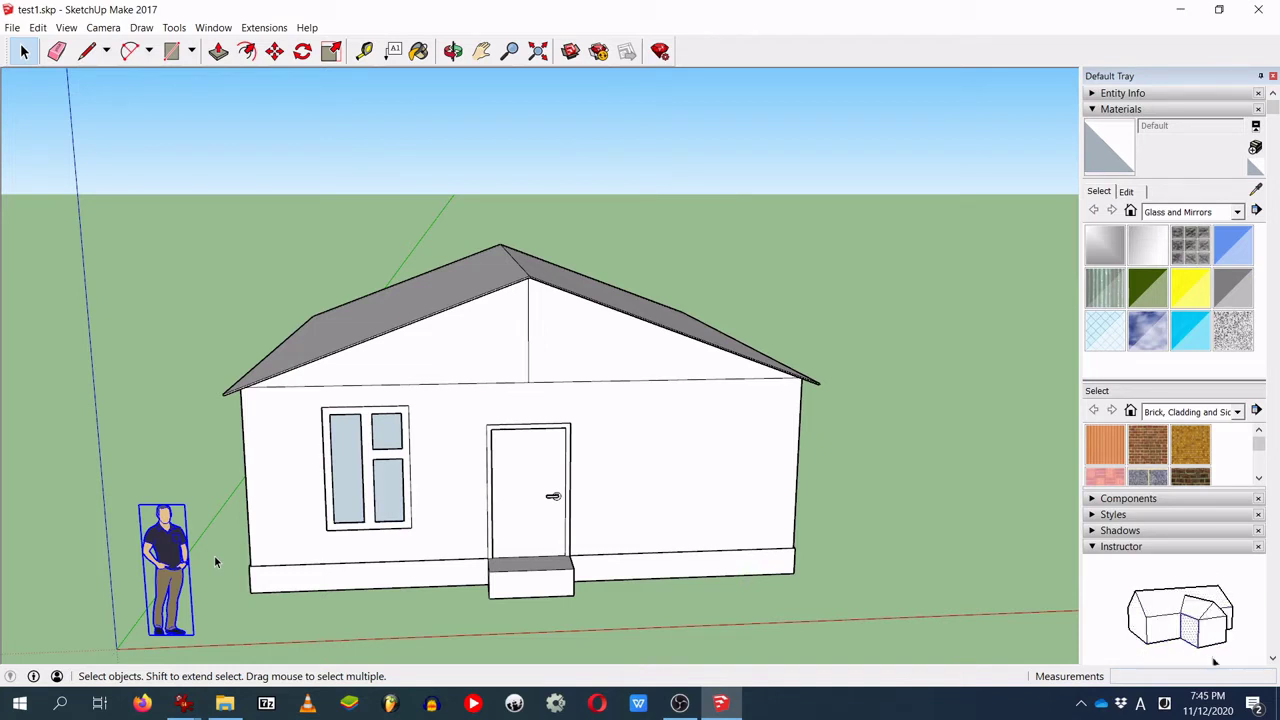
pyautogui.press('Delete')
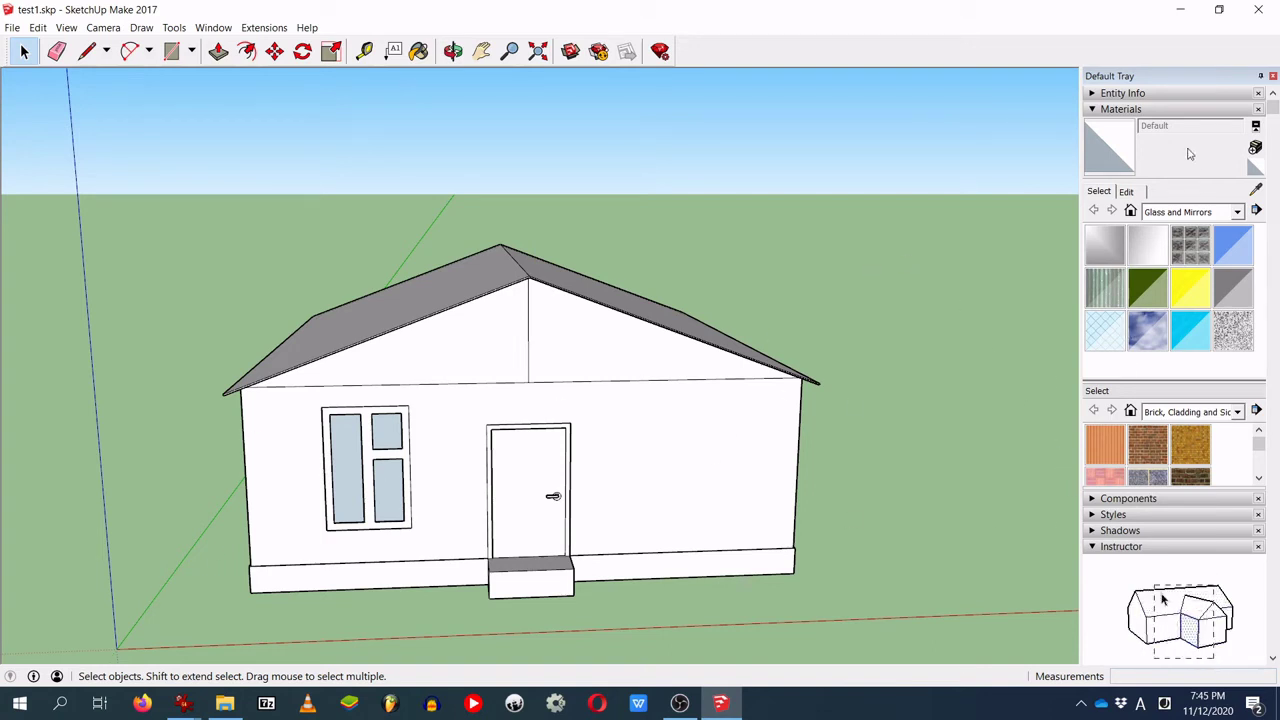
pyautogui.click(1099, 111)
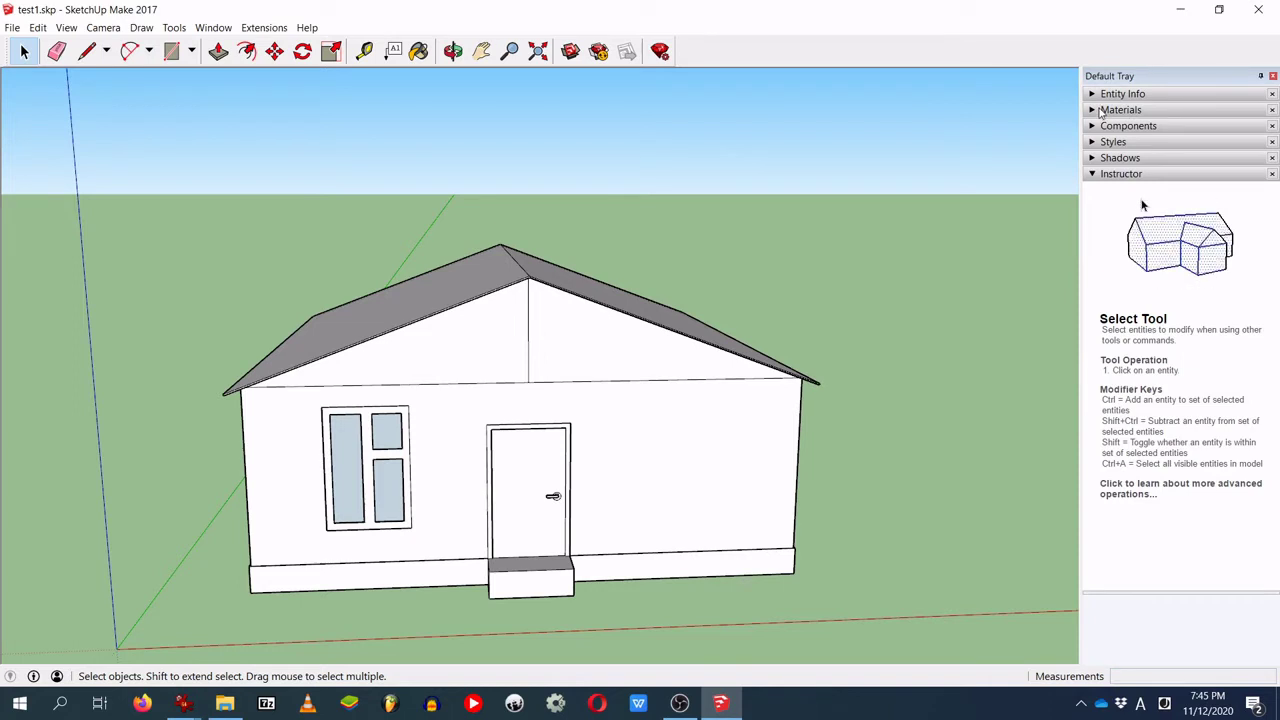
pyautogui.click(1093, 109)
pyautogui.scroll(-3, 1140, 448)
pyautogui.scroll(3, 1142, 451)
pyautogui.click(1199, 414)
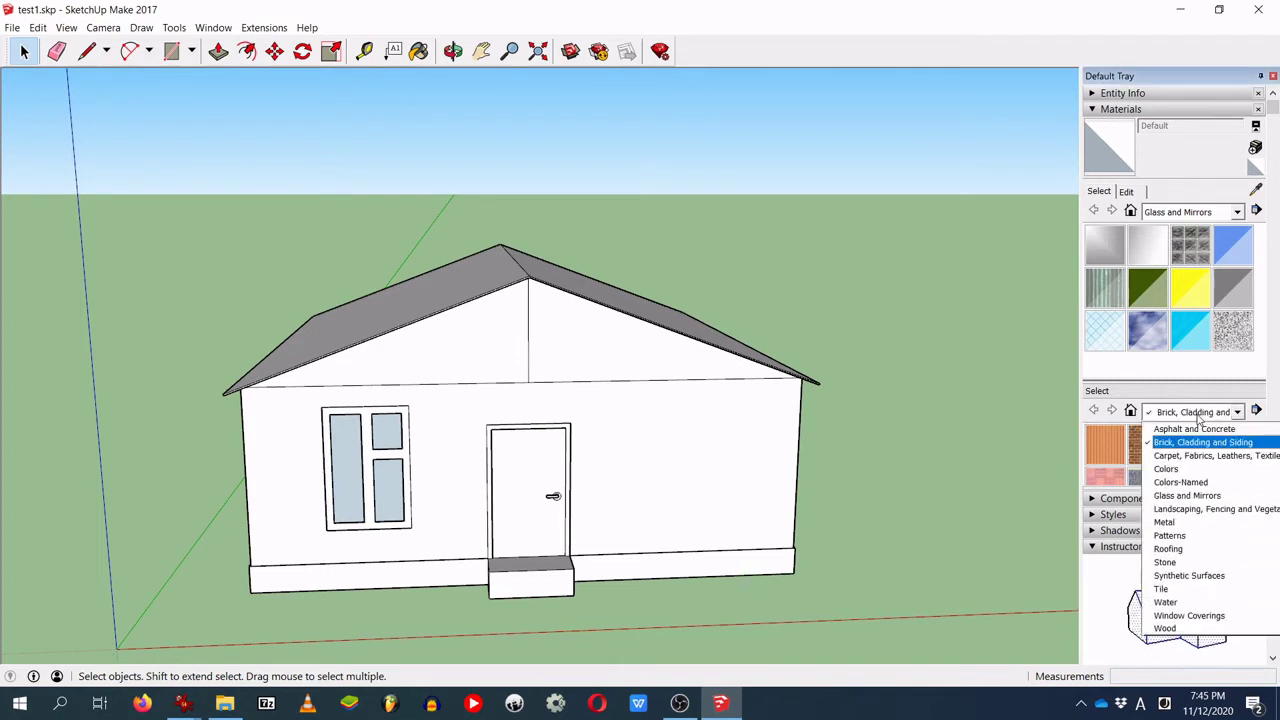
pyautogui.click(1200, 442)
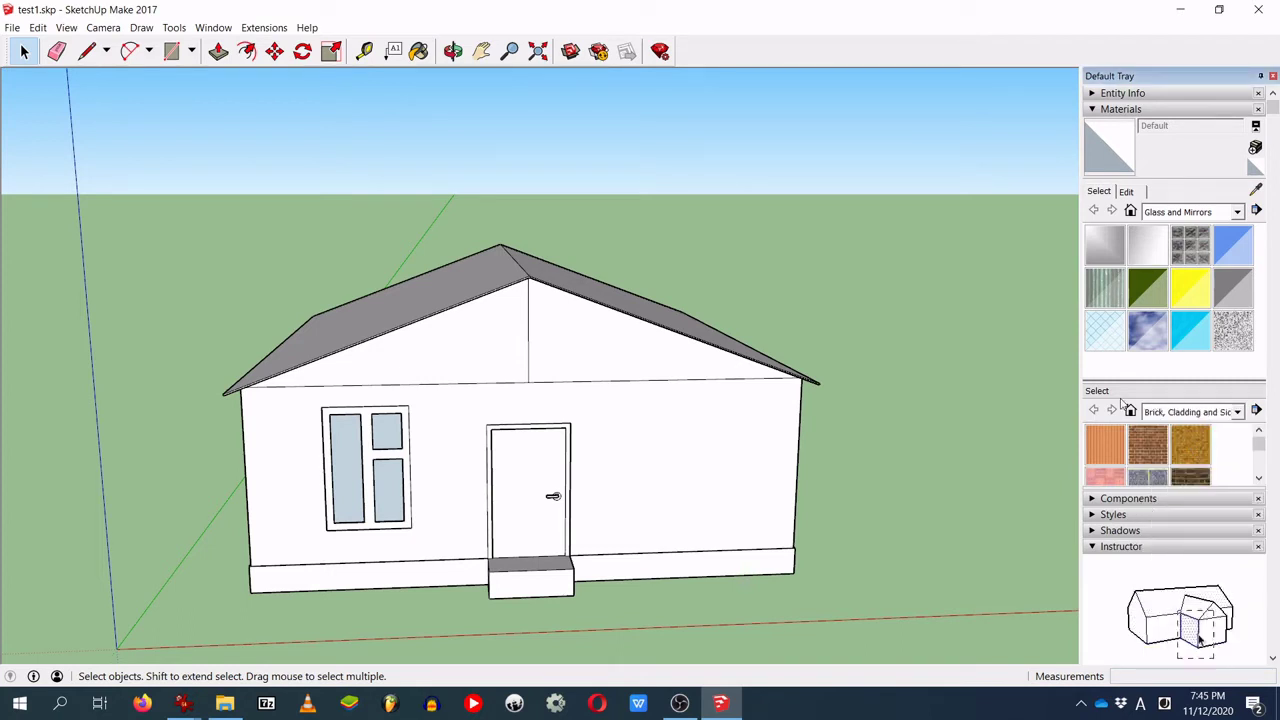
pyautogui.scroll(3, 526, 486)
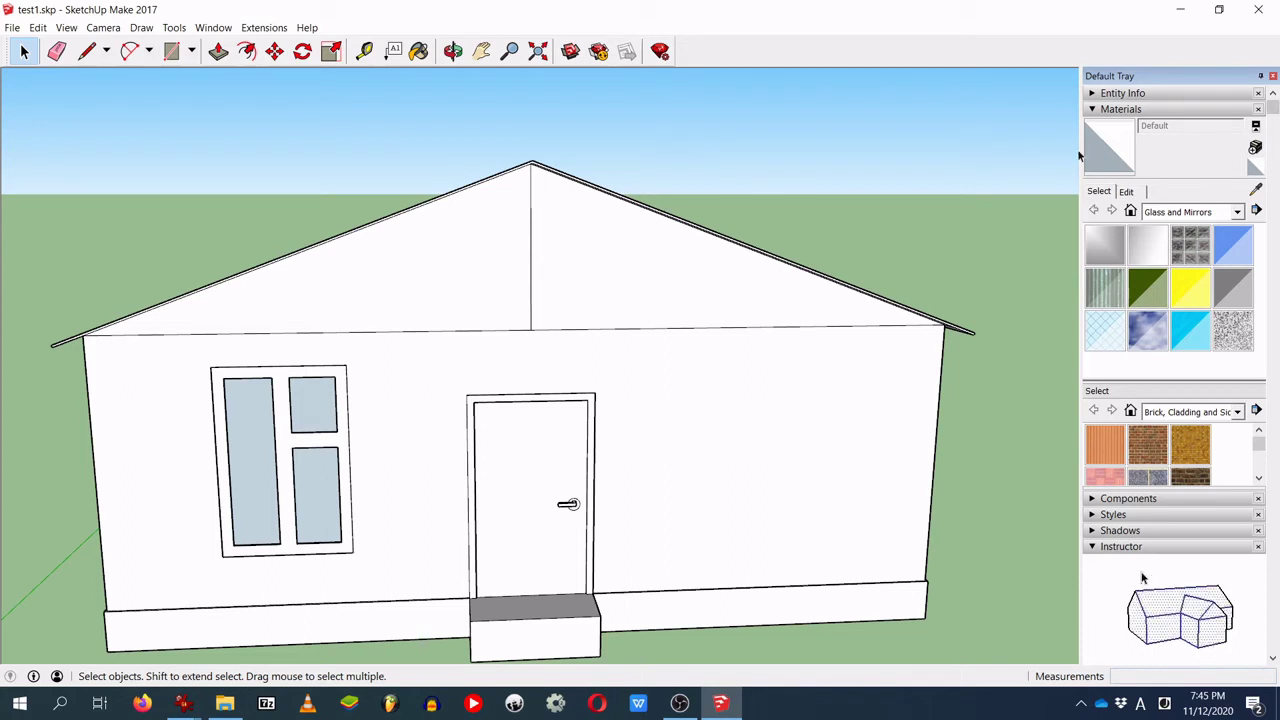
# Step: Switch to Firefox and search Google Images for "brick texture seamless"
pyautogui.click(143, 703)
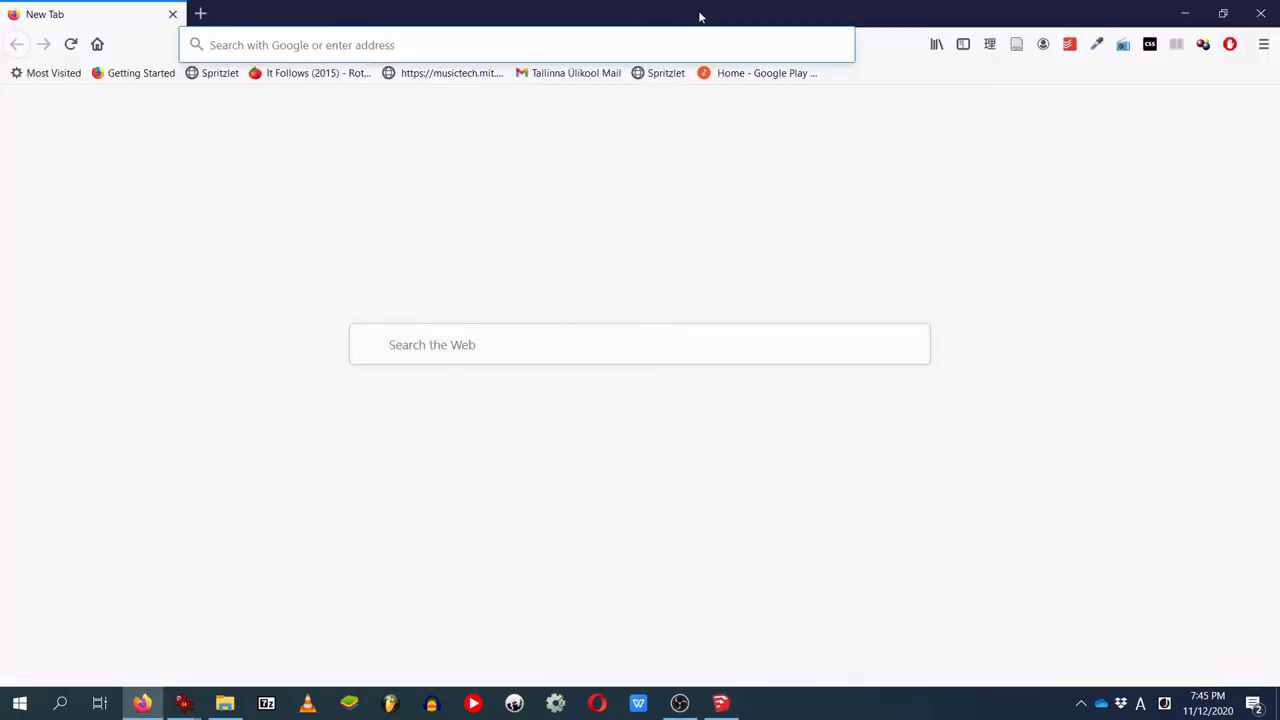
pyautogui.click(666, 44)
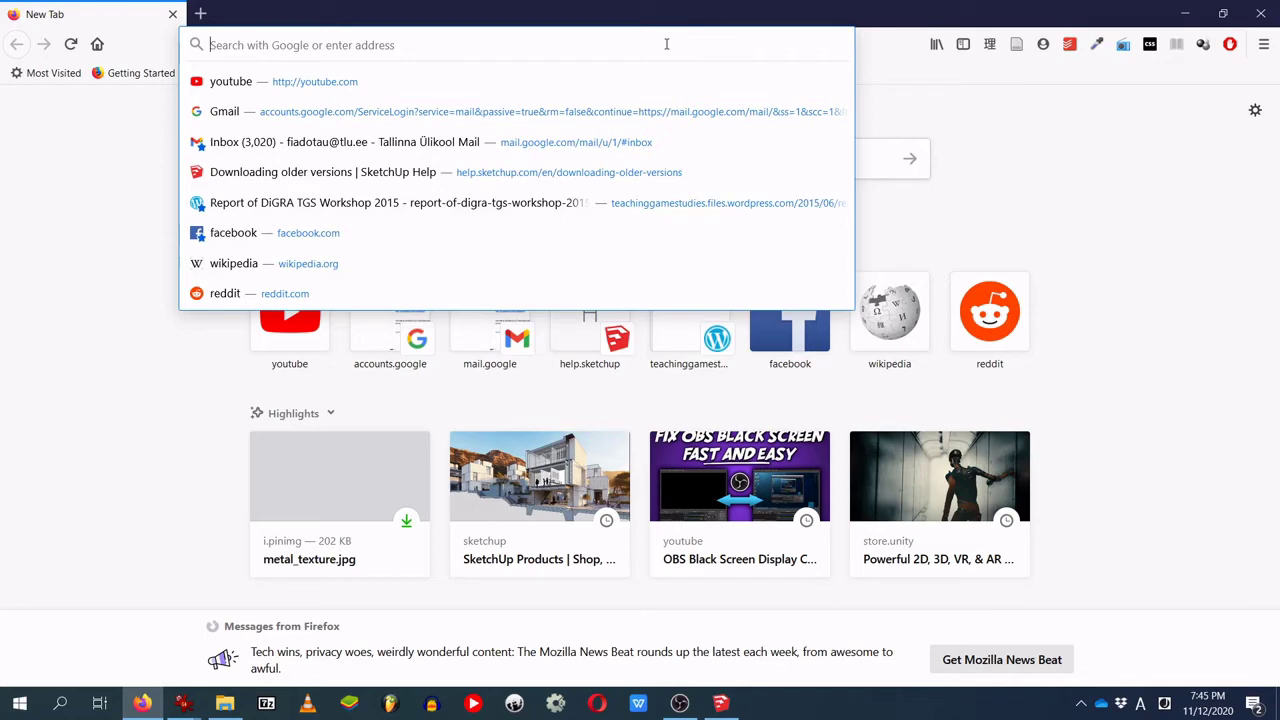
pyautogui.write('b')
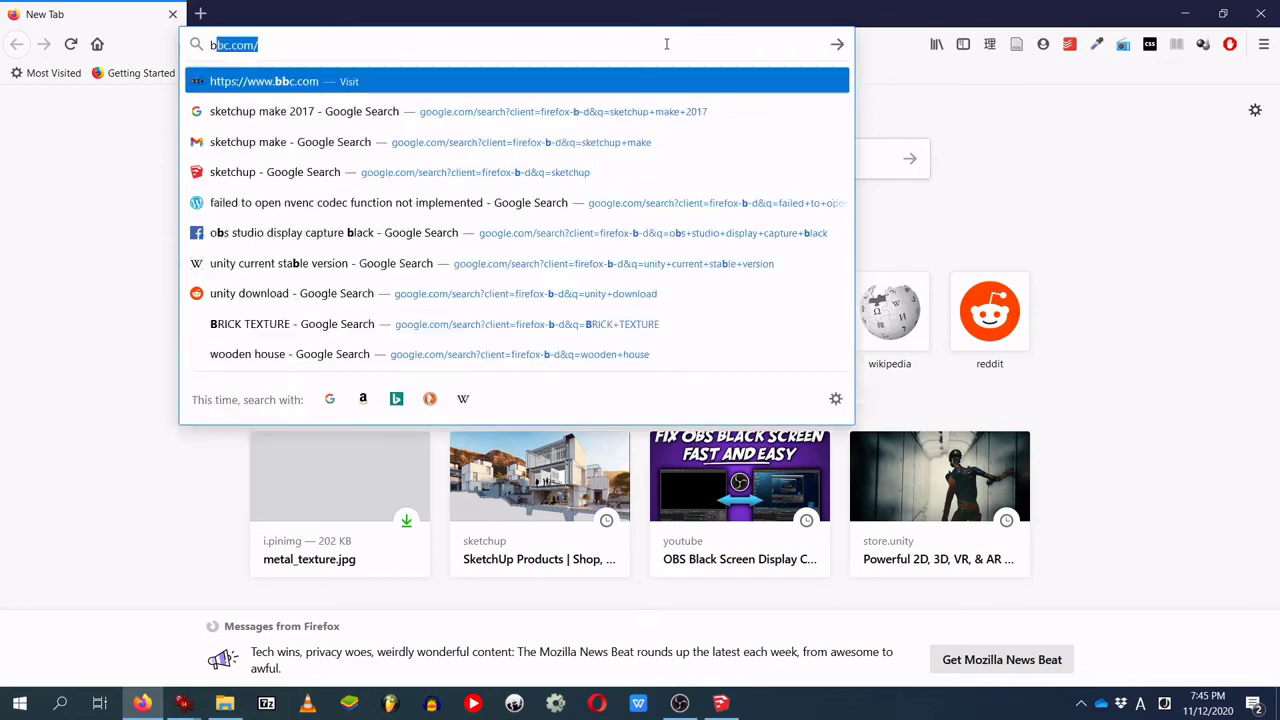
pyautogui.write('rick texture s')
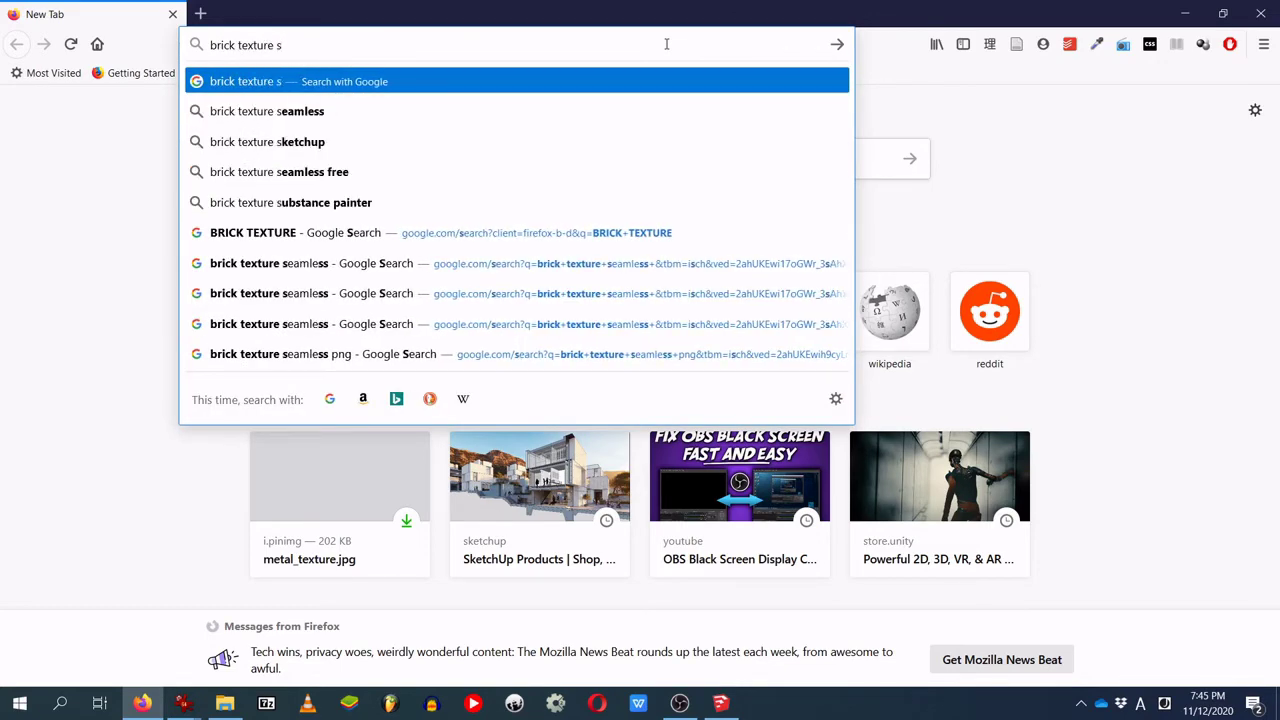
pyautogui.press('Down')
pyautogui.press('Return')
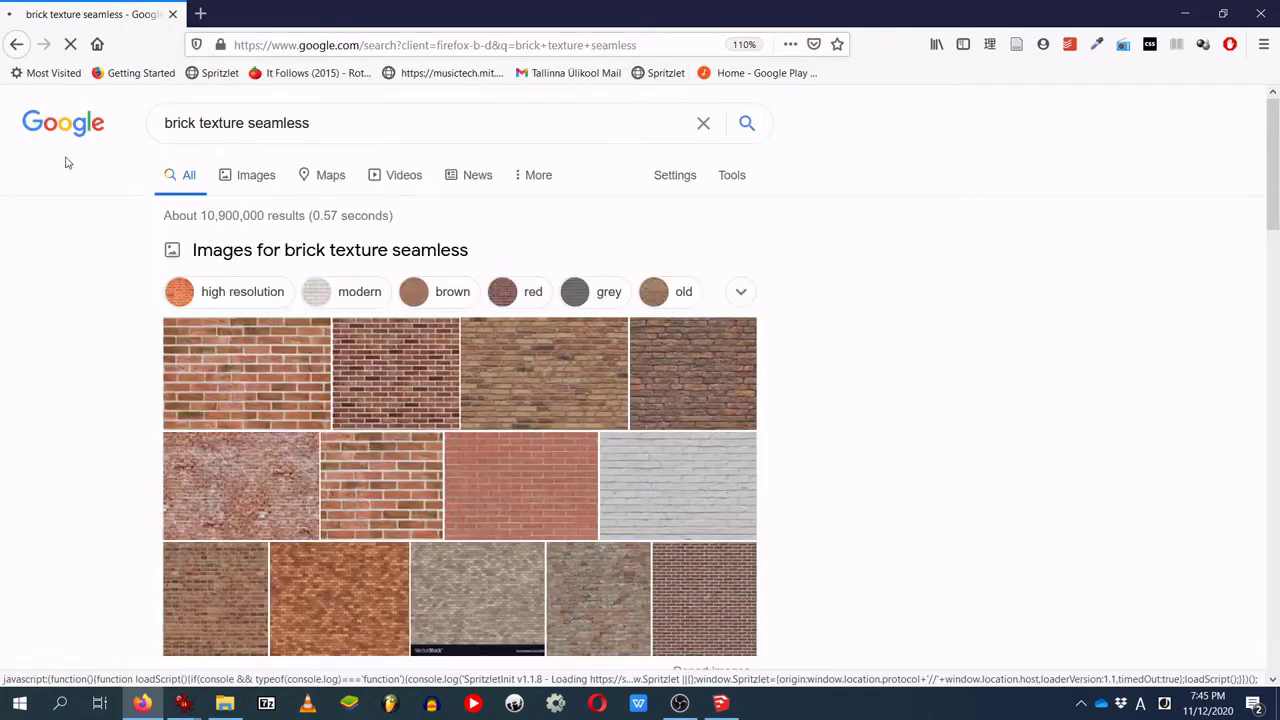
pyautogui.click(249, 184)
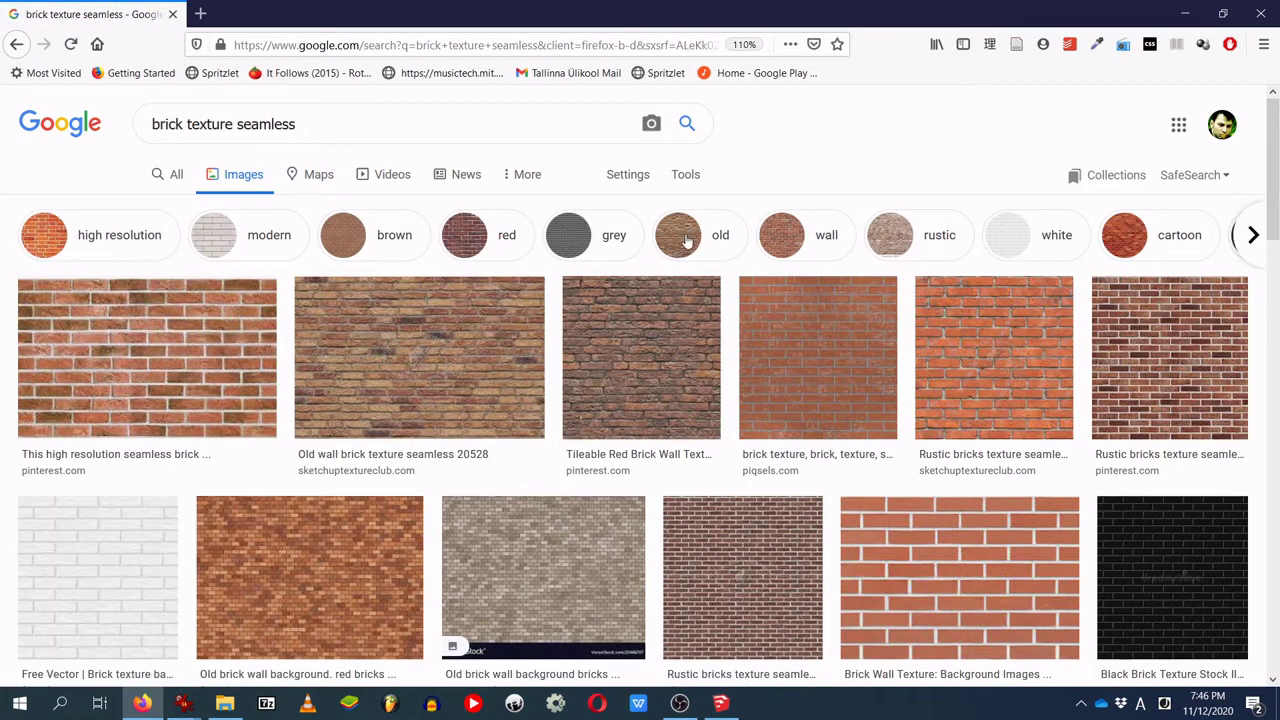
# Step: Restrict the brick texture image results to Creative Commons licenses, then close the browser to return to SketchUp
pyautogui.click(698, 178)
pyautogui.click(395, 215)
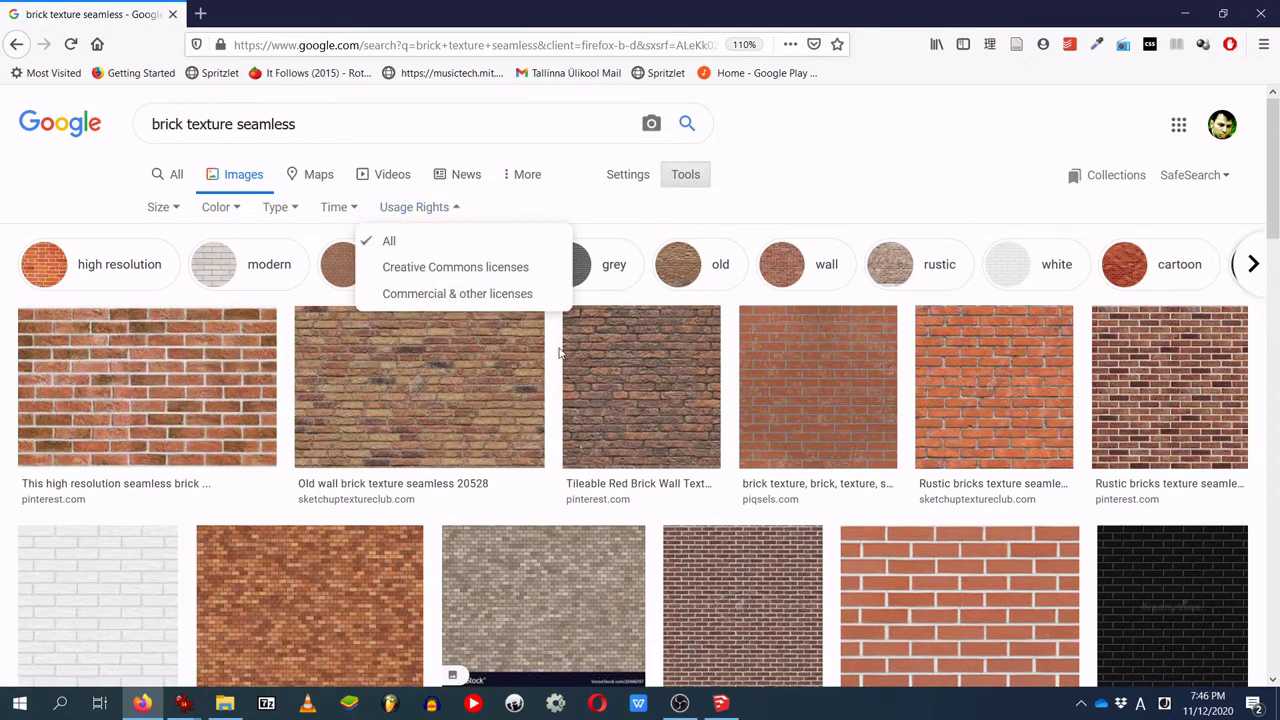
pyautogui.click(505, 272)
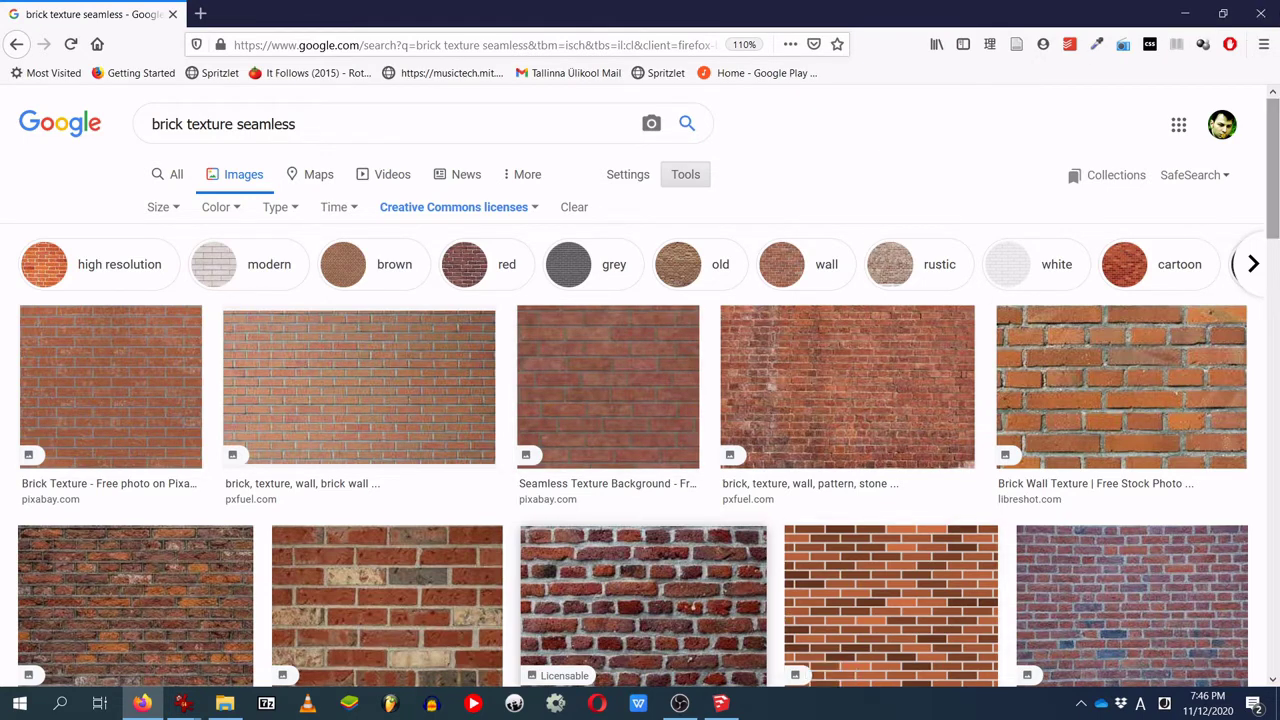
pyautogui.doubleClick(278, 126)
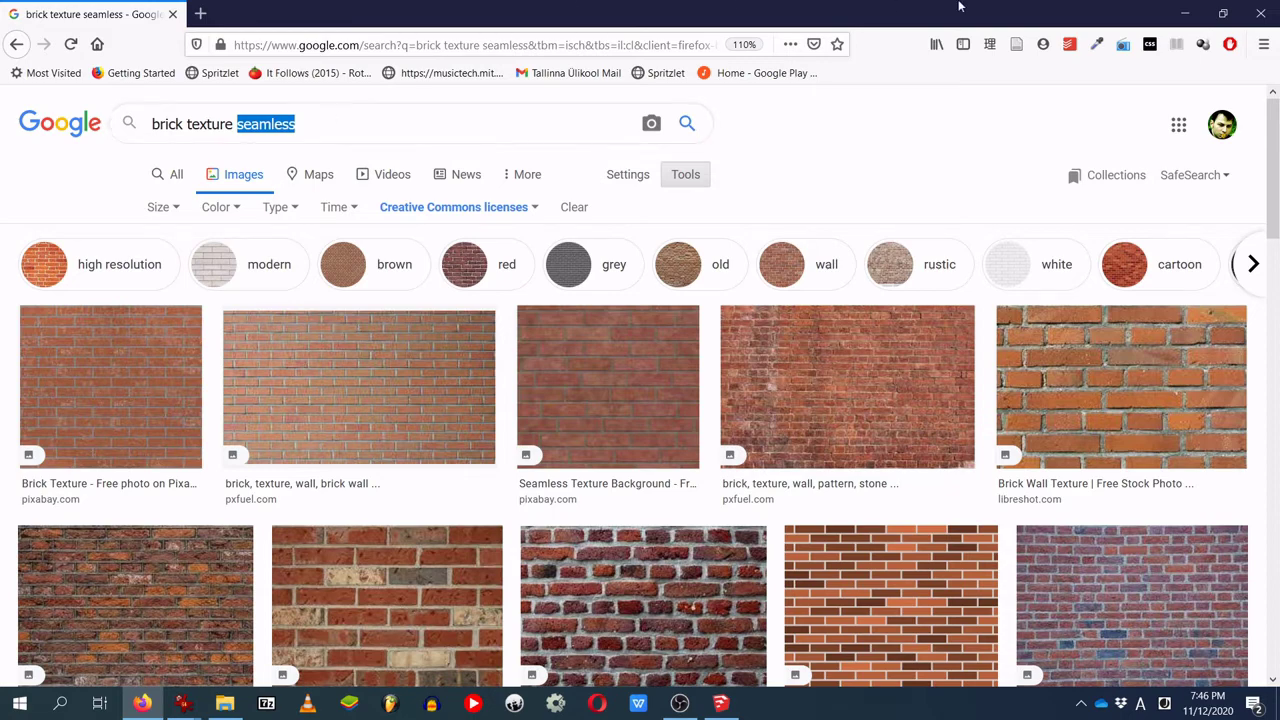
pyautogui.click(1258, 13)
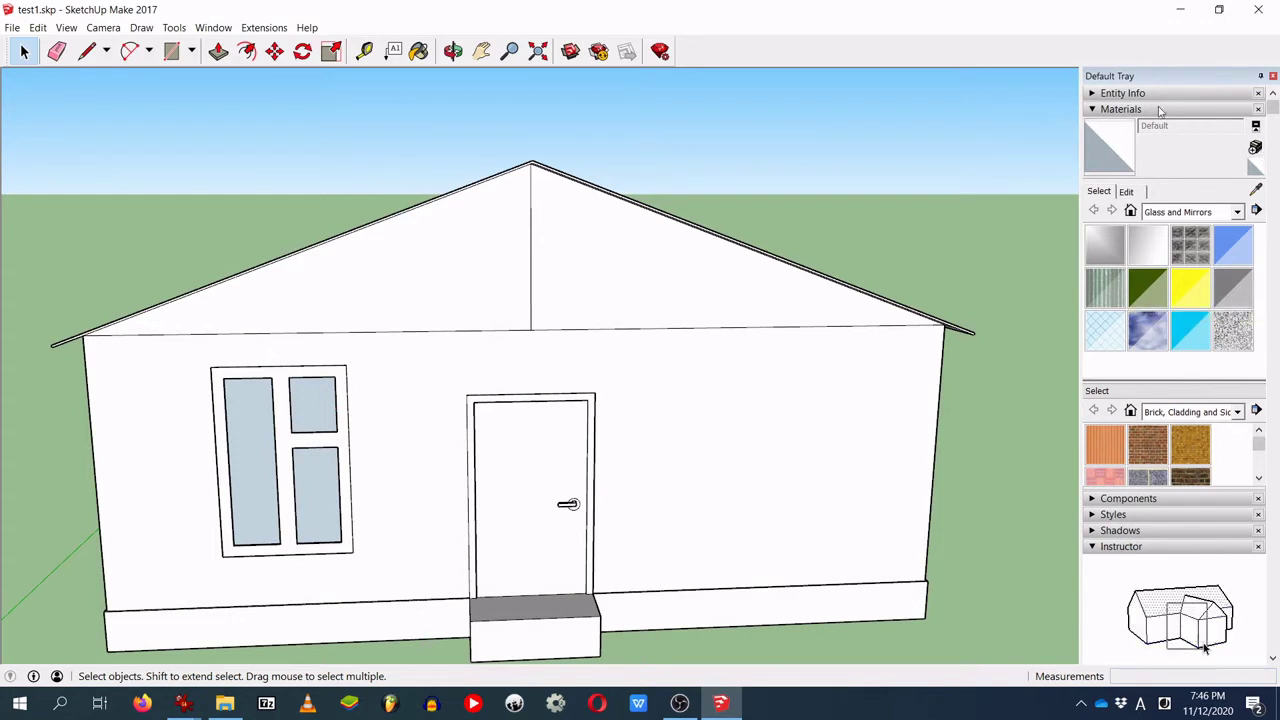
# Step: Start a new material named brick and enable a texture image for it
pyautogui.click(1256, 148)
pyautogui.doubleClick(650, 183)
pyautogui.write('br')
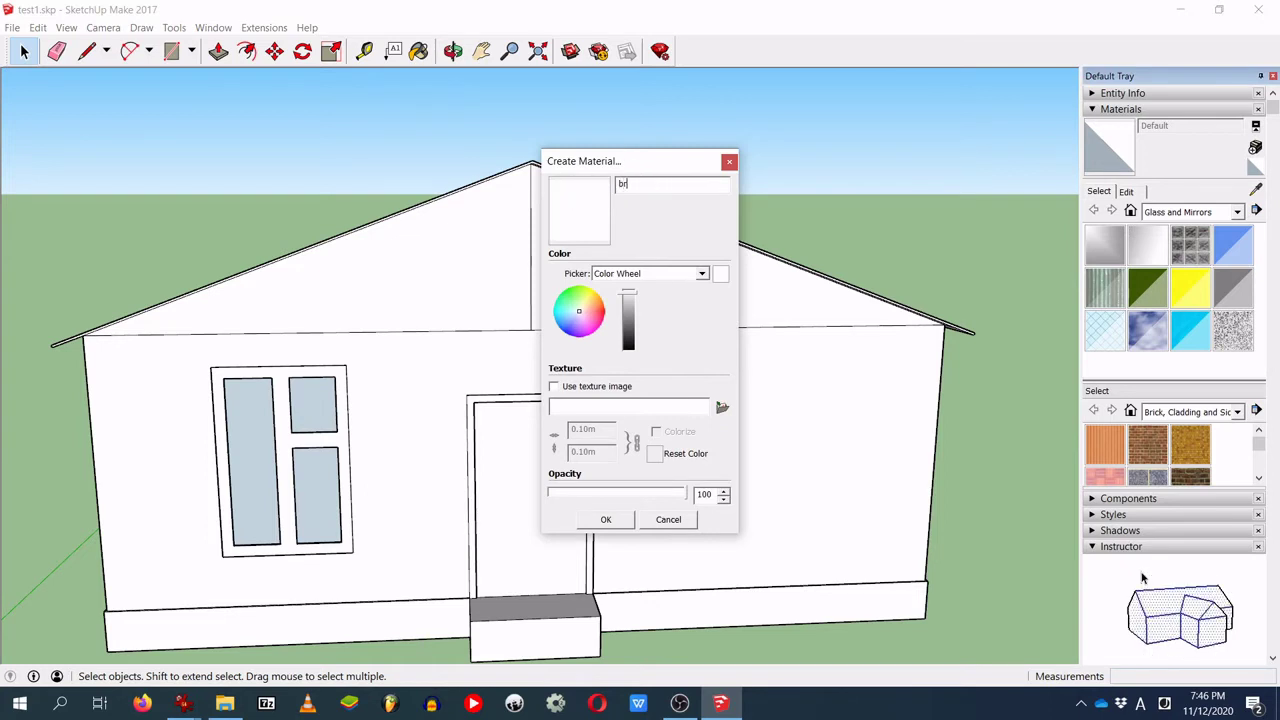
pyautogui.write('ick')
pyautogui.click(555, 388)
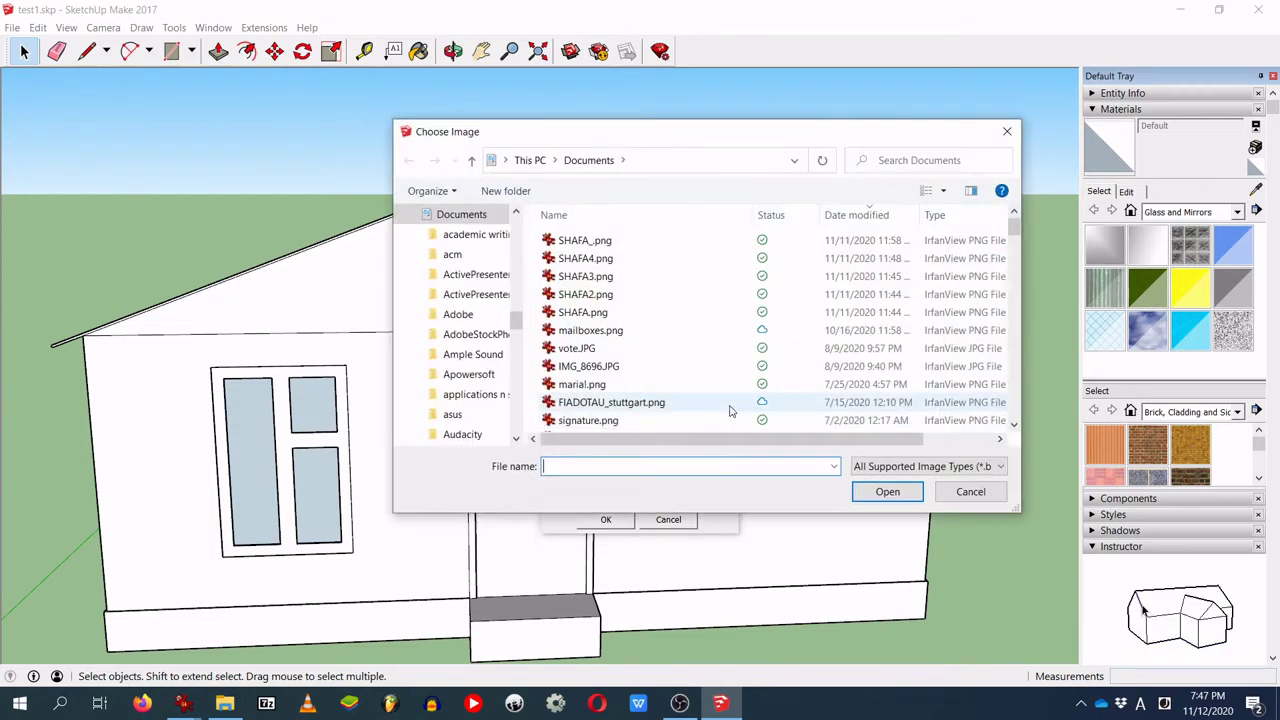
# Step: Load brick_texture.jpg from the house 3d folder as the new material's texture and create the material
pyautogui.hotkey('alt', 'Tab')
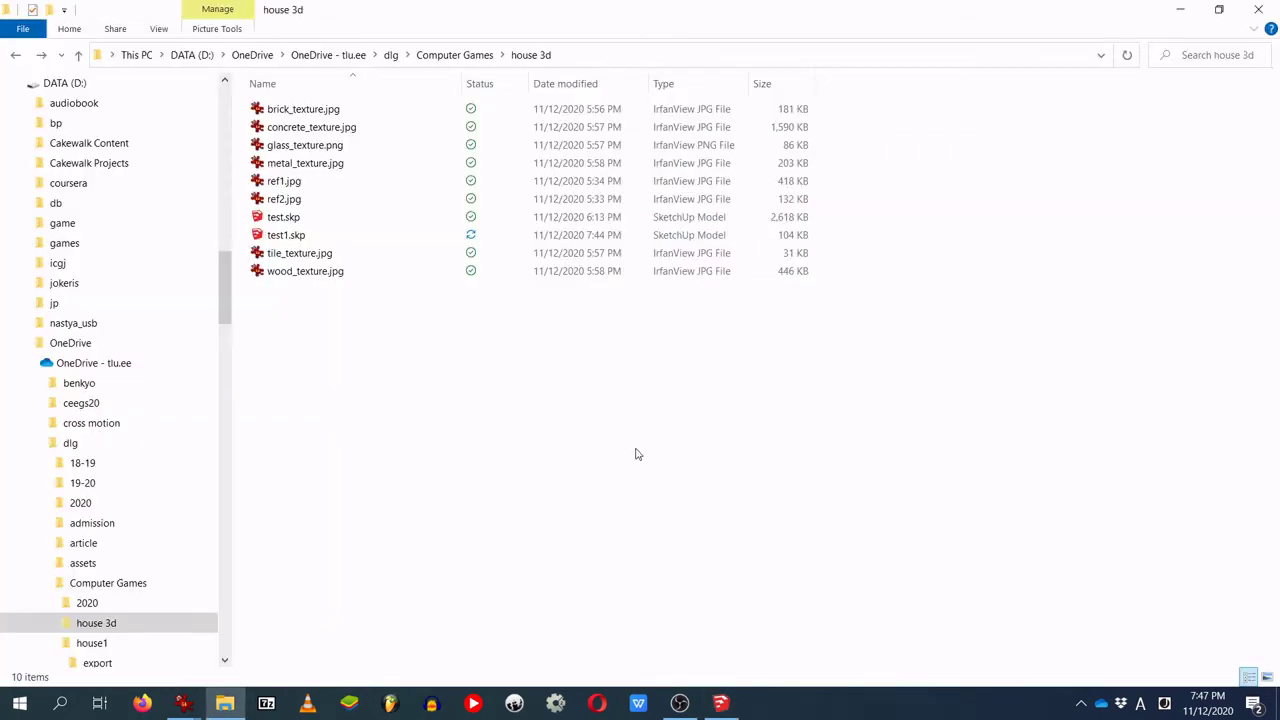
pyautogui.click(612, 55)
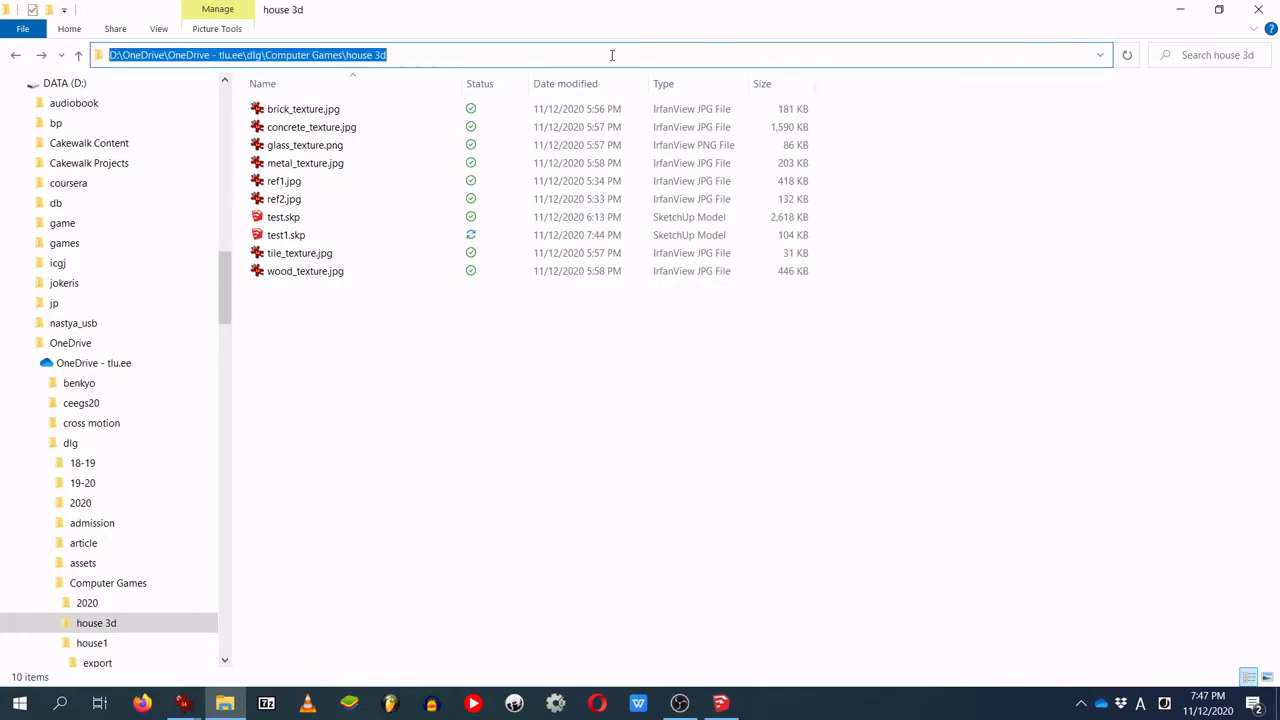
pyautogui.hotkey('ctrl', 'c')
pyautogui.hotkey('alt', 'Tab')
pyautogui.hotkey('ctrl', 'v')
pyautogui.press('Return')
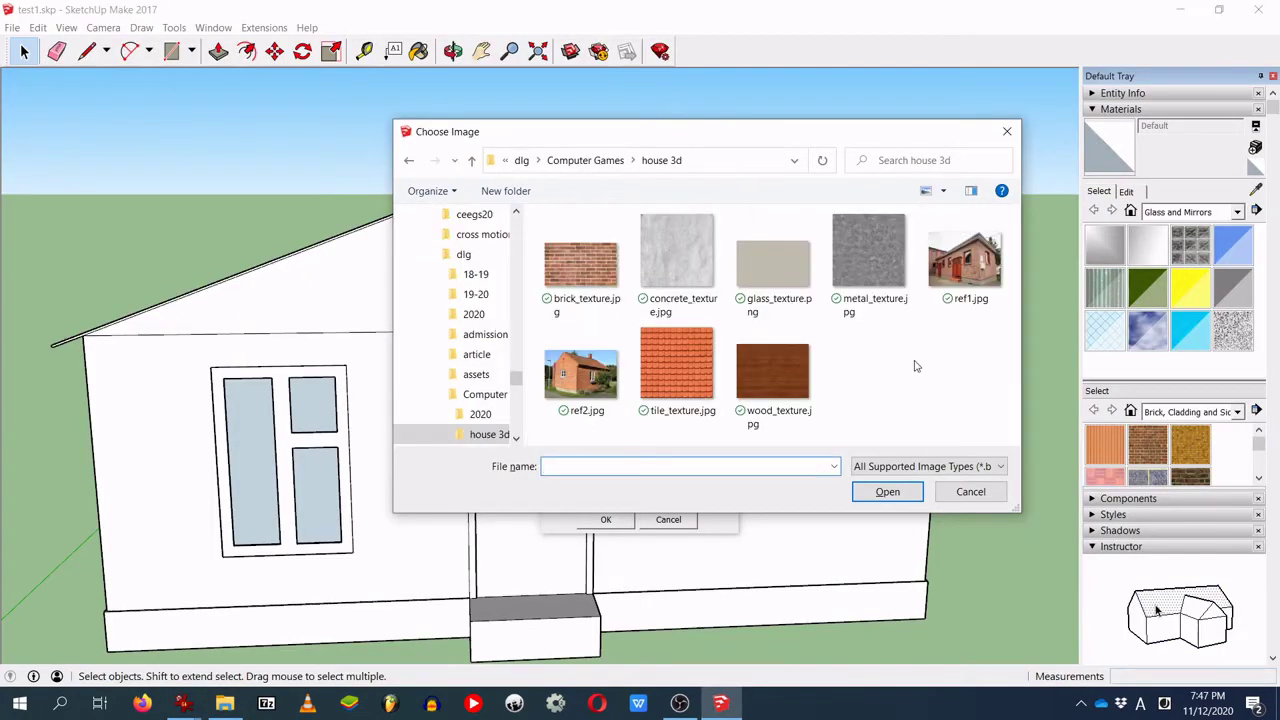
pyautogui.doubleClick(583, 265)
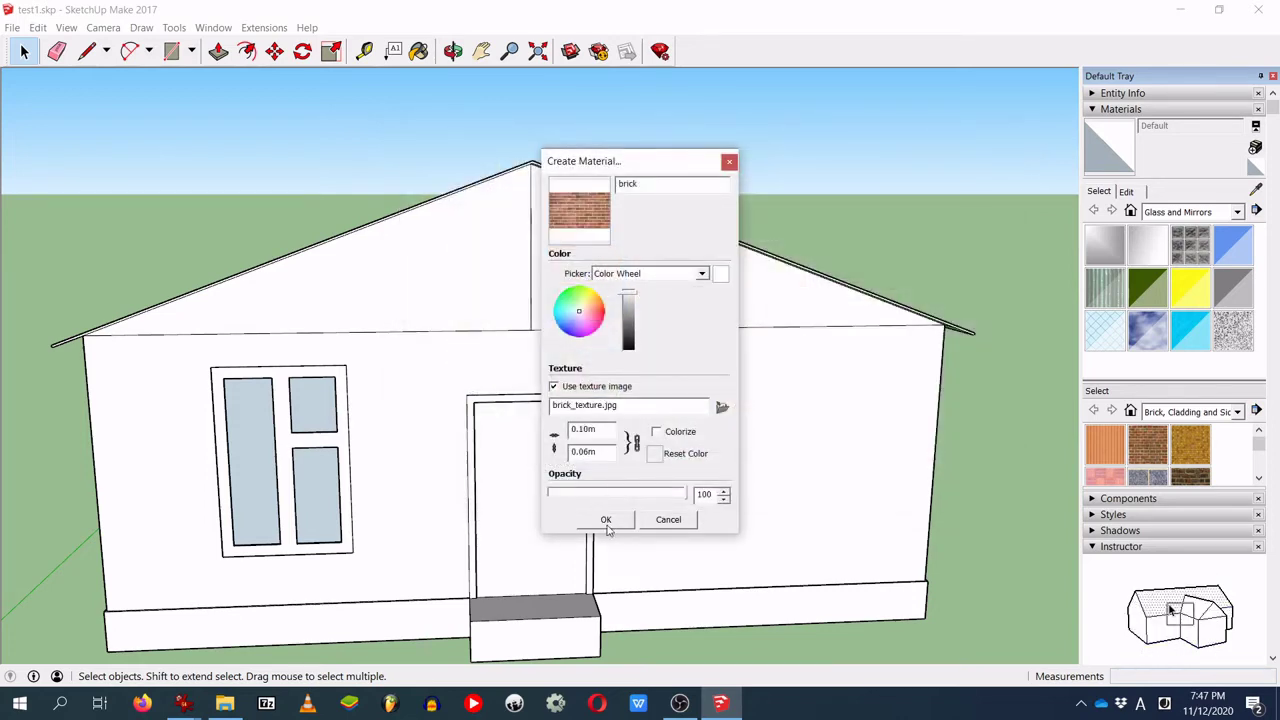
pyautogui.click(606, 522)
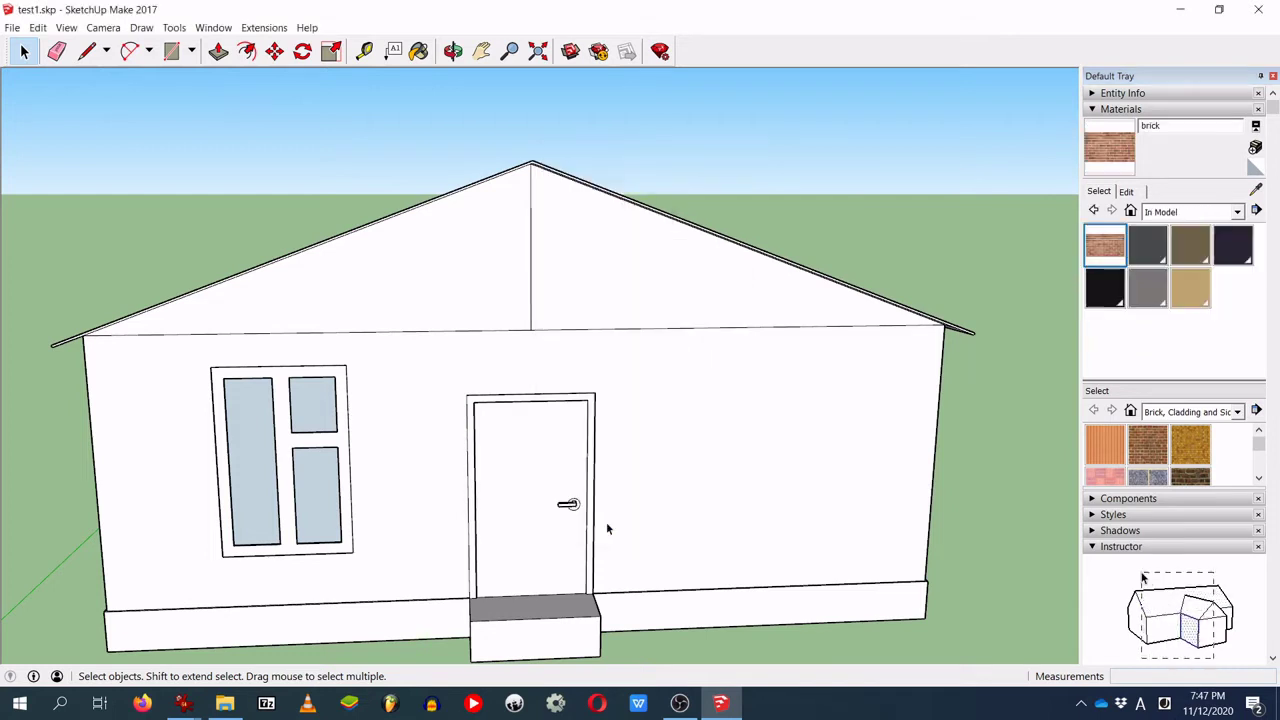
# Step: Paint the front wall of the house with the brick material and check the texture's scale up close
pyautogui.click(418, 51)
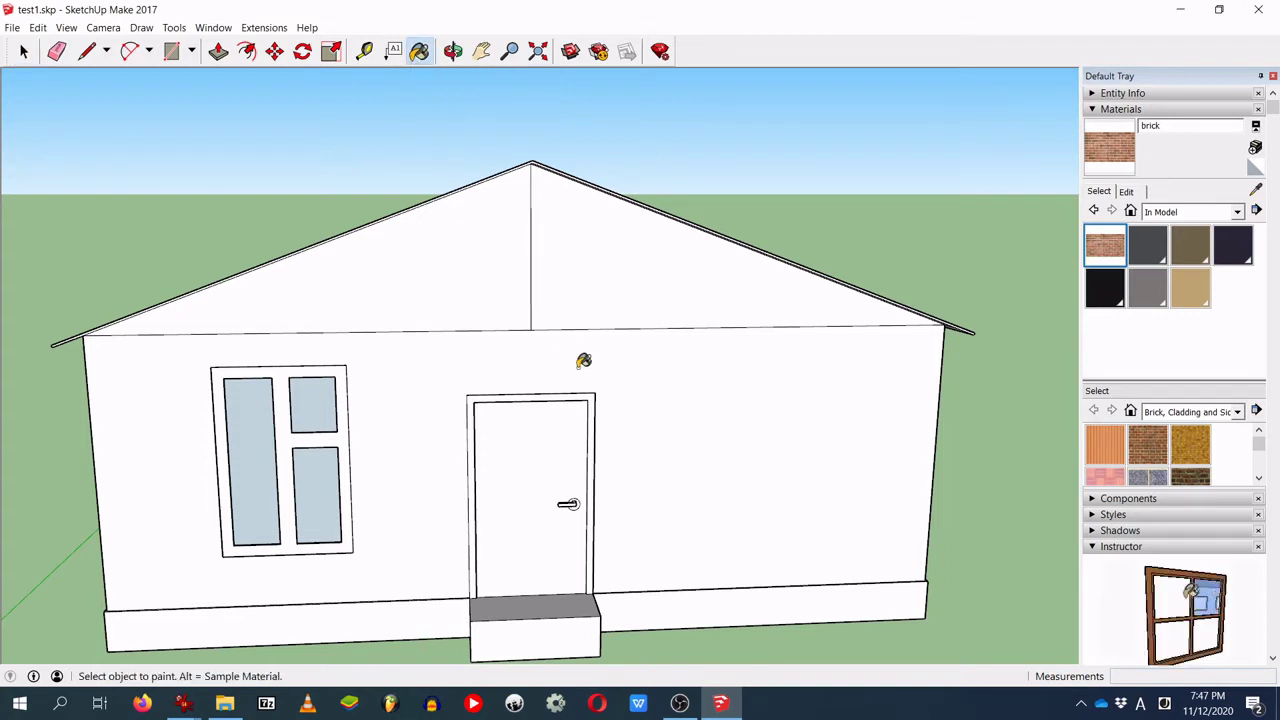
pyautogui.click(646, 406)
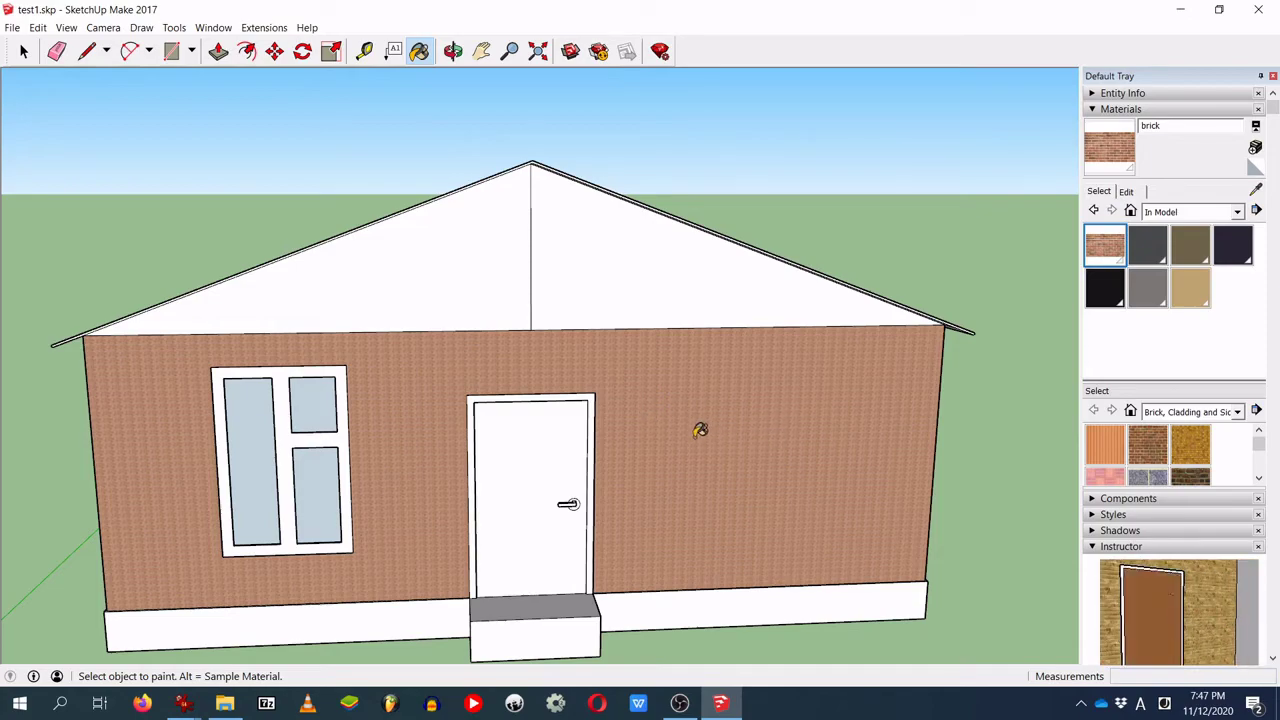
pyautogui.scroll(10, 700, 430)
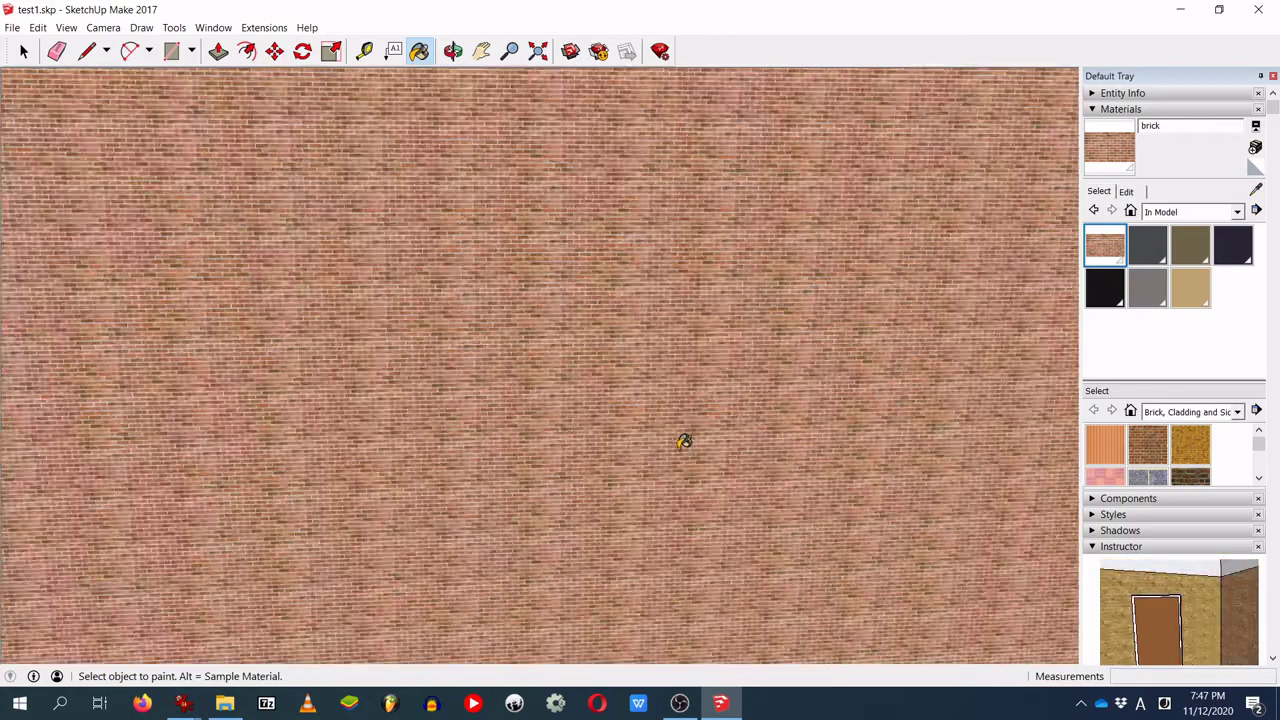
pyautogui.scroll(-6, 687, 427)
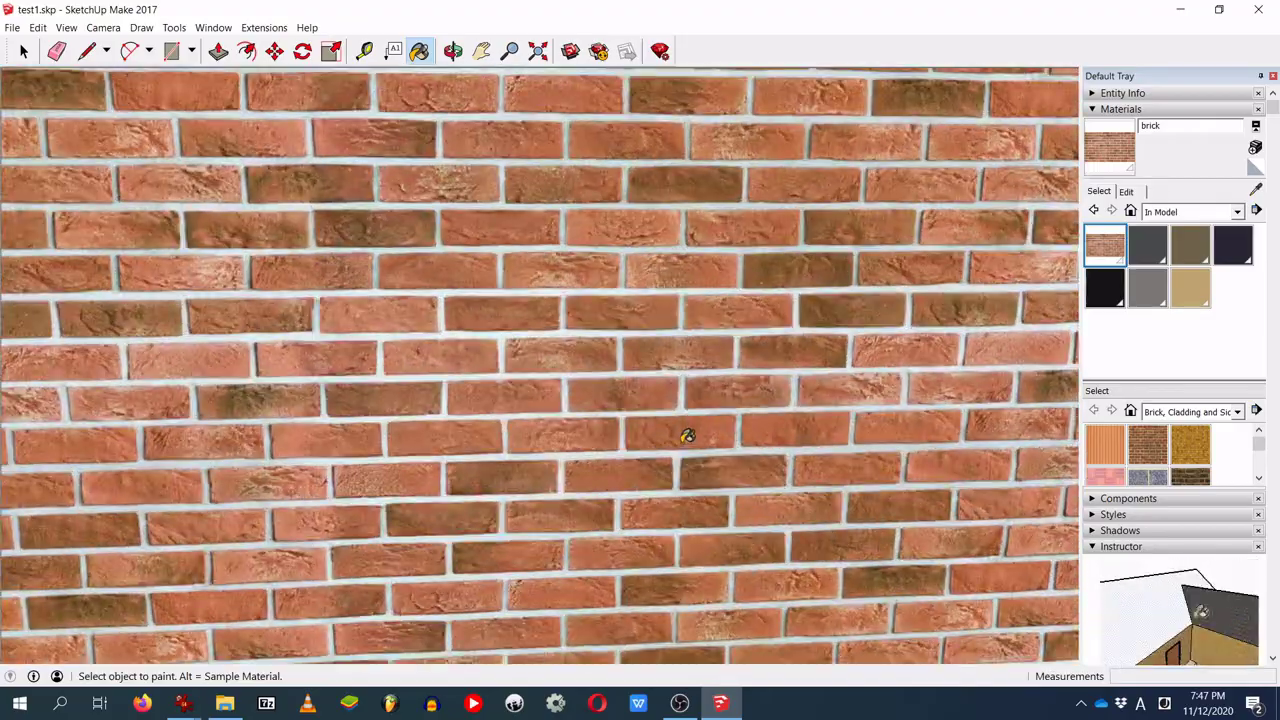
pyautogui.scroll(-8, 679, 393)
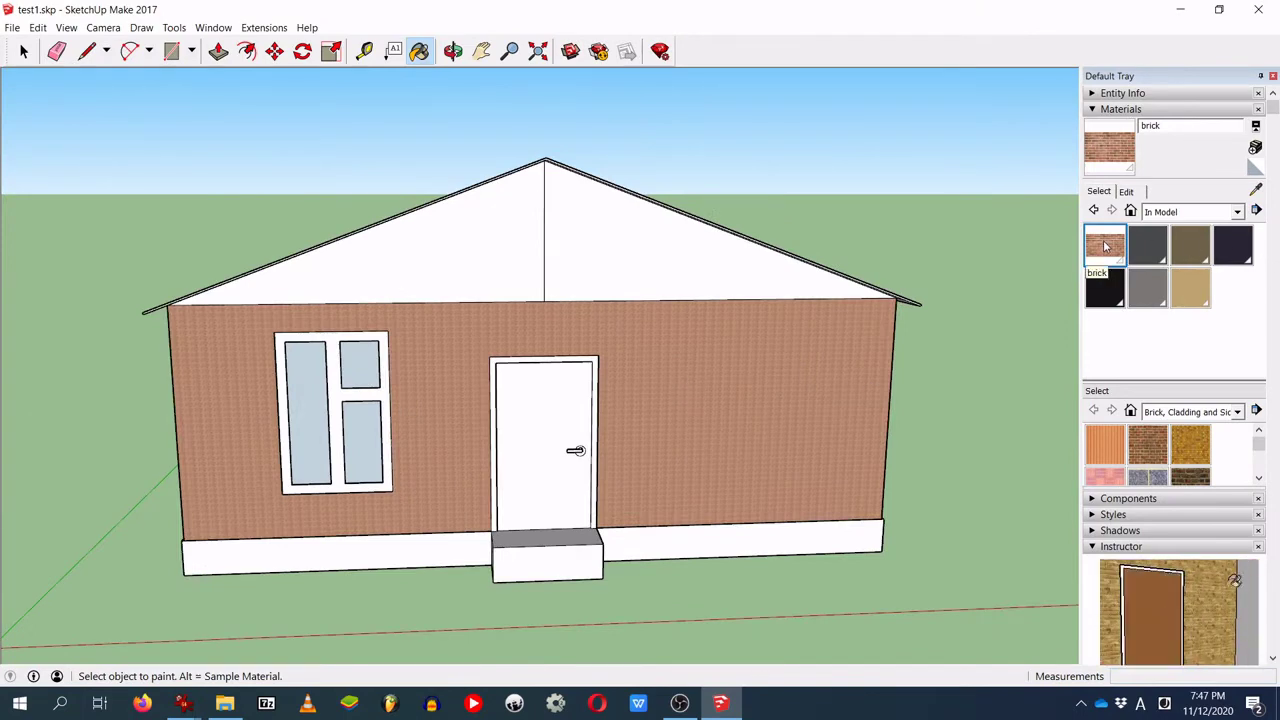
# Step: Open the brick material for editing and reload brick_texture.jpg from the house 3d folder as its texture image
pyautogui.doubleClick(1105, 246)
pyautogui.scroll(-3, 1224, 322)
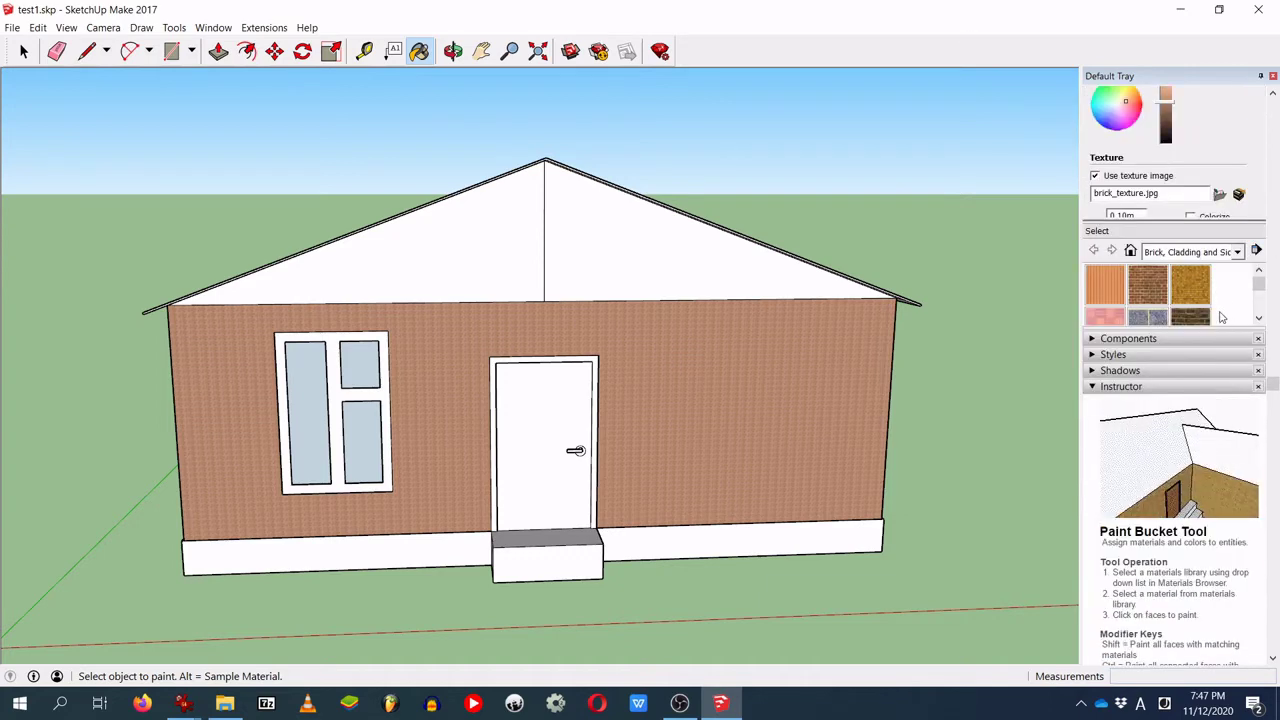
pyautogui.scroll(1, 1224, 318)
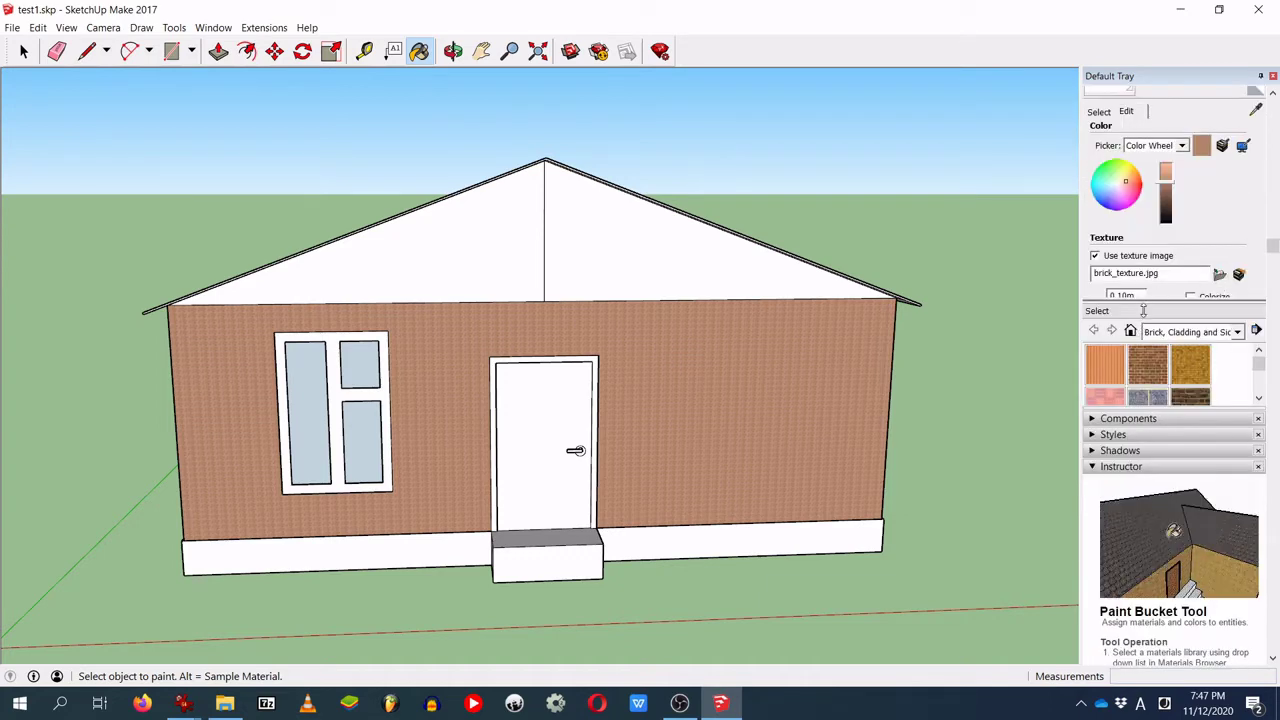
pyautogui.scroll(1, 1143, 313)
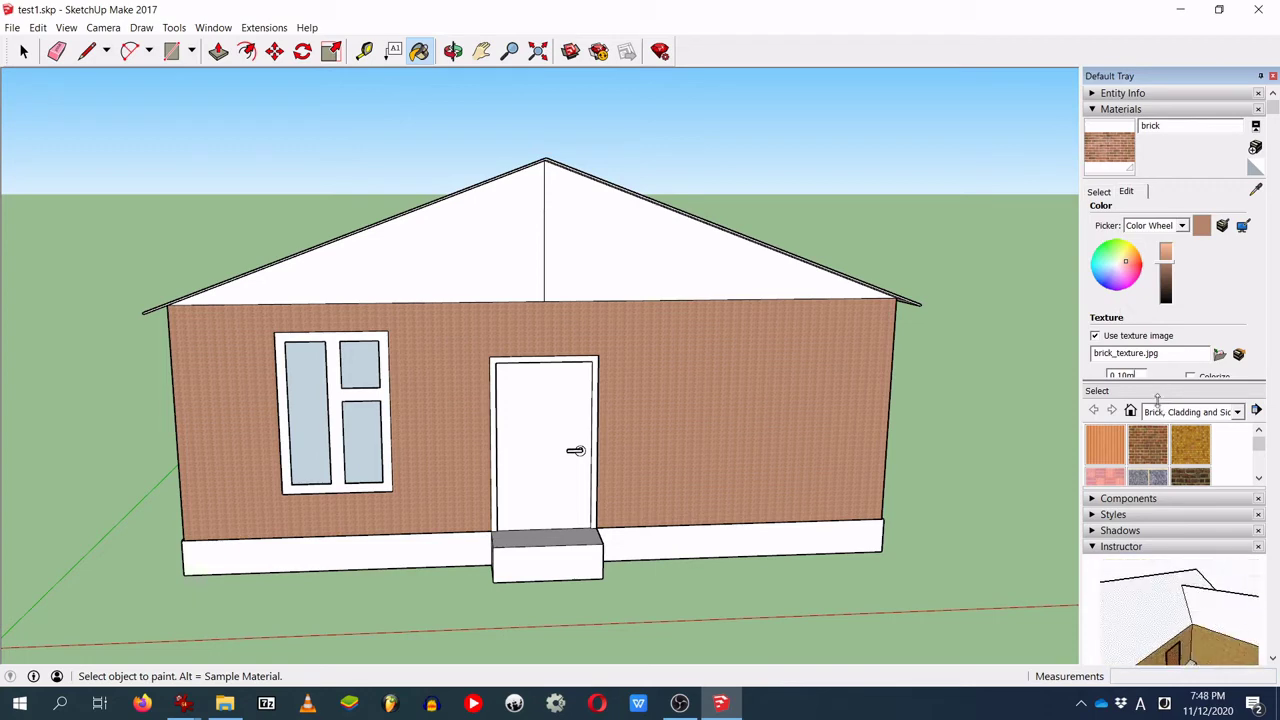
pyautogui.click(1121, 339)
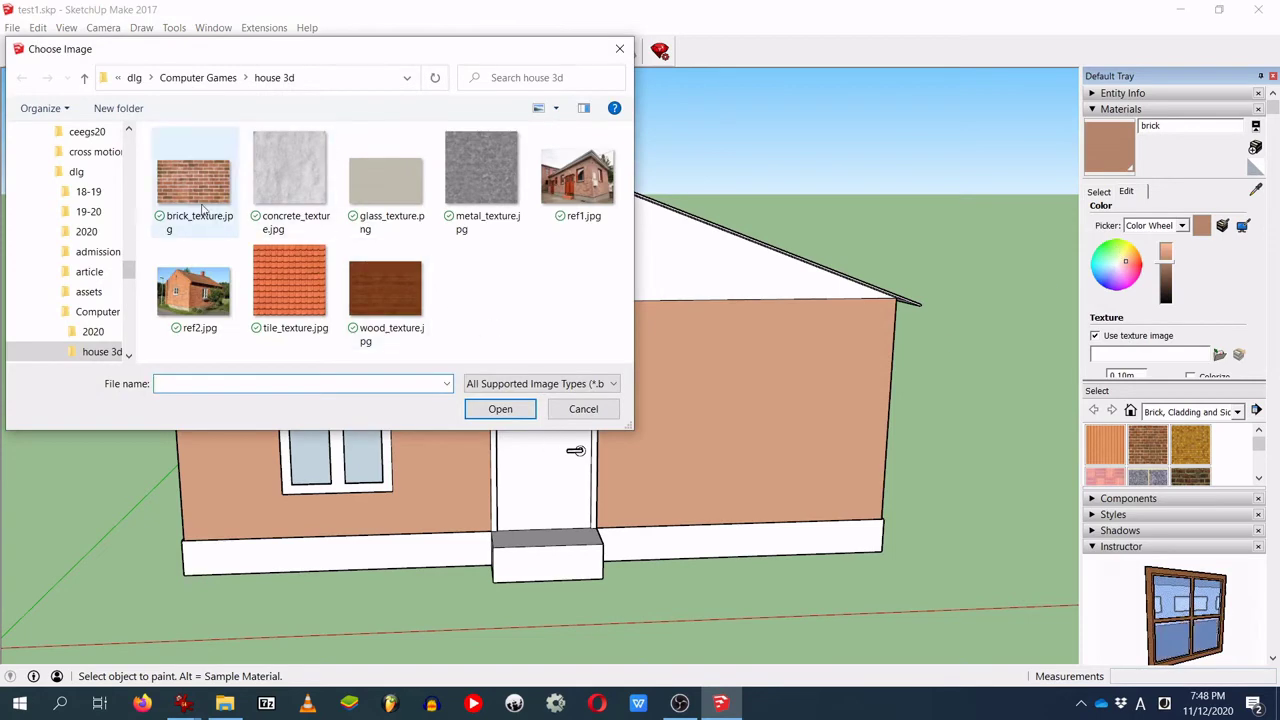
pyautogui.doubleClick(201, 207)
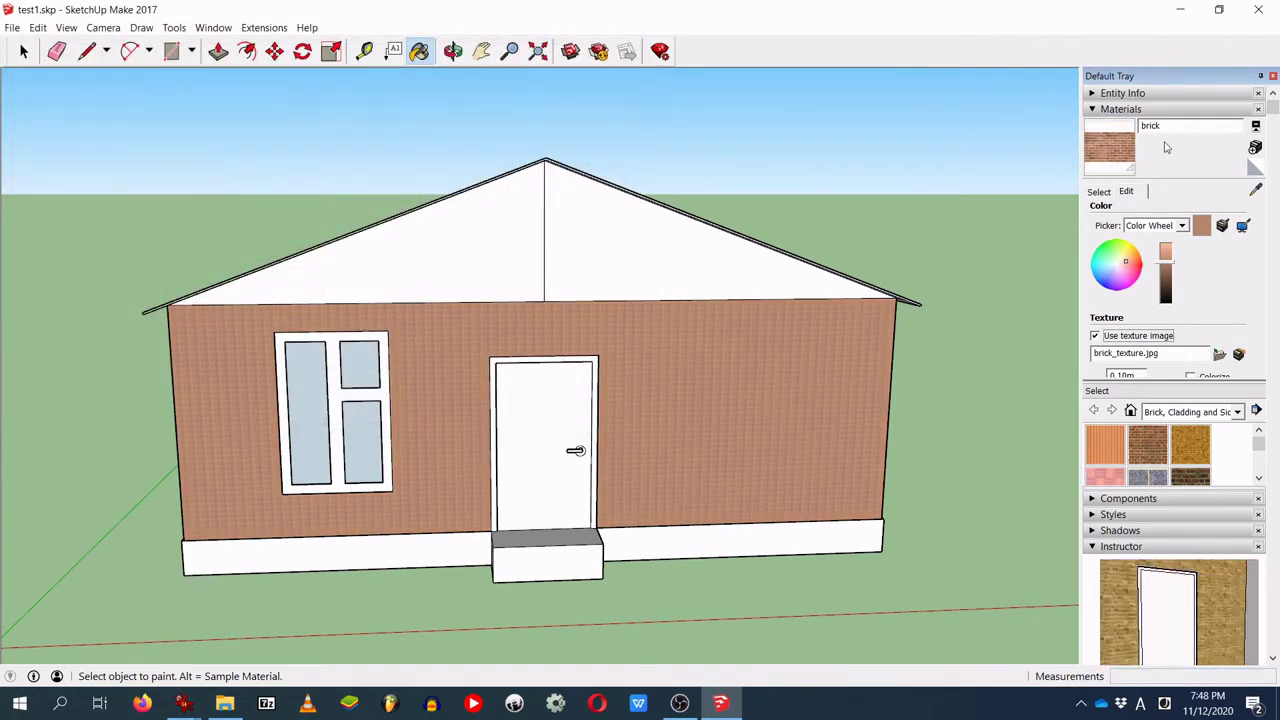
# Step: Hide the secondary material selection pane to expose the brick material's texture size fields
pyautogui.click(1111, 110)
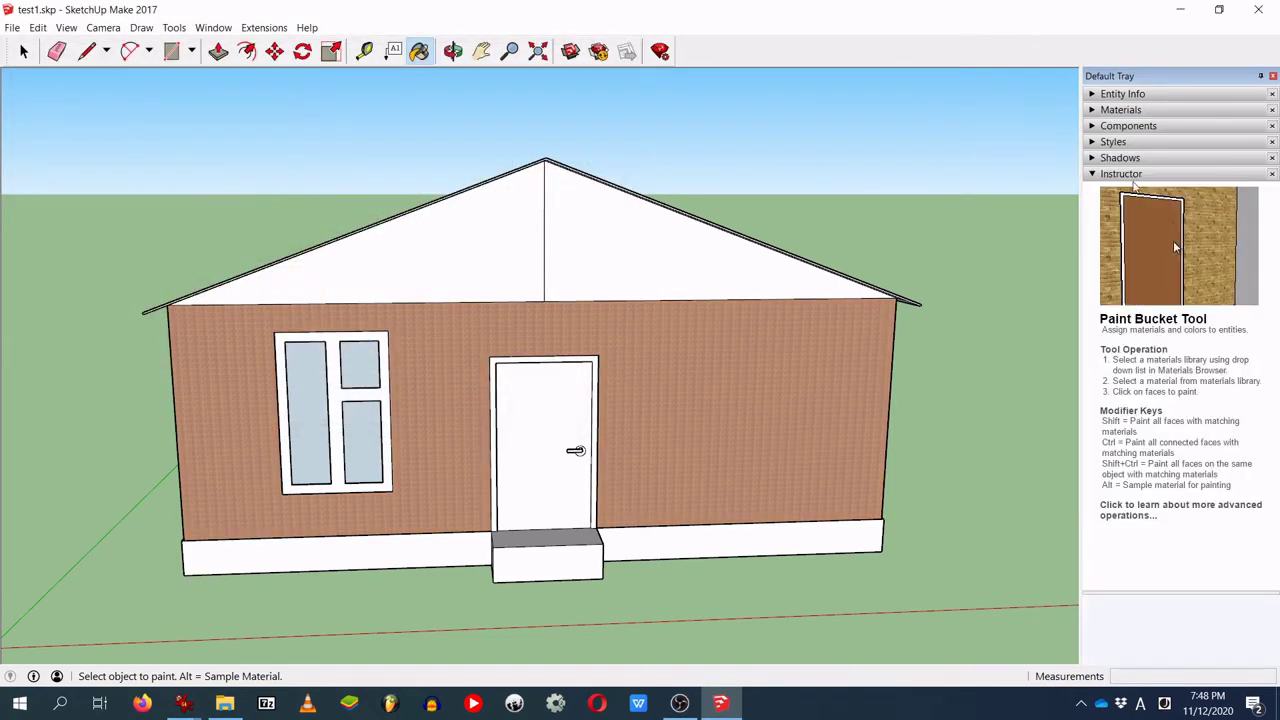
pyautogui.click(1097, 112)
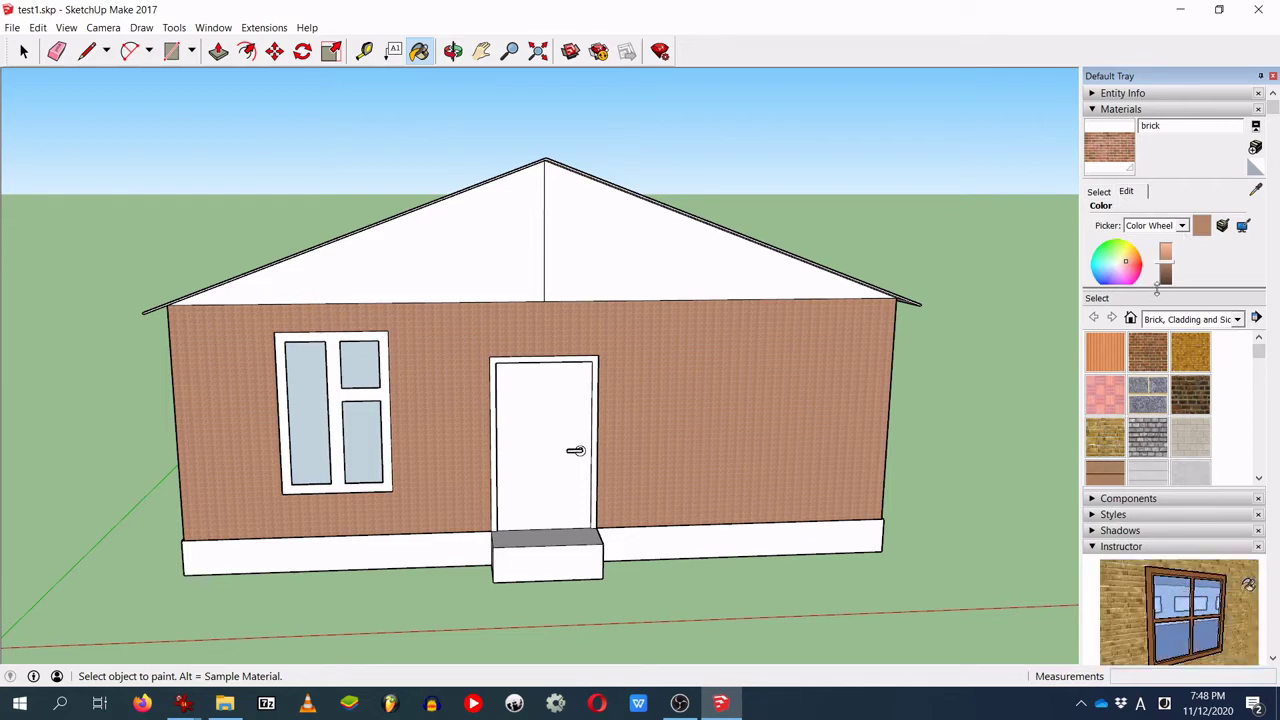
pyautogui.moveTo(1158, 291); pyautogui.dragTo(1150, 381)
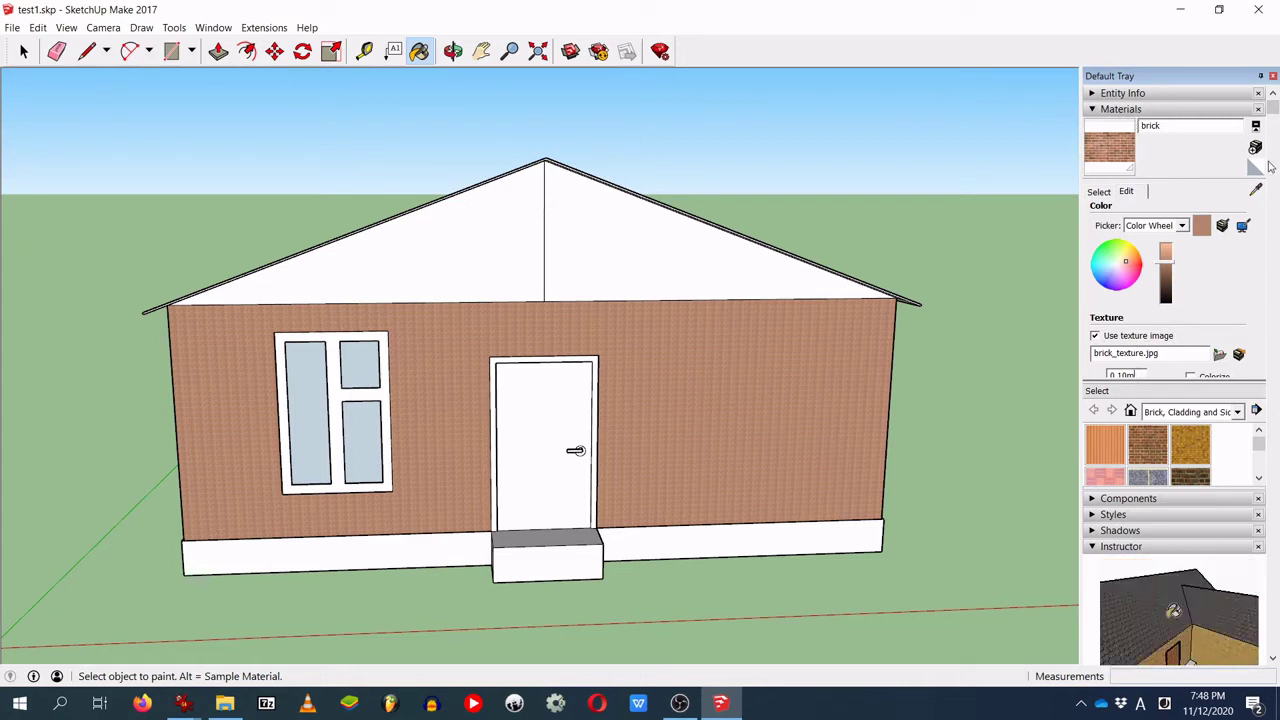
pyautogui.click(1256, 128)
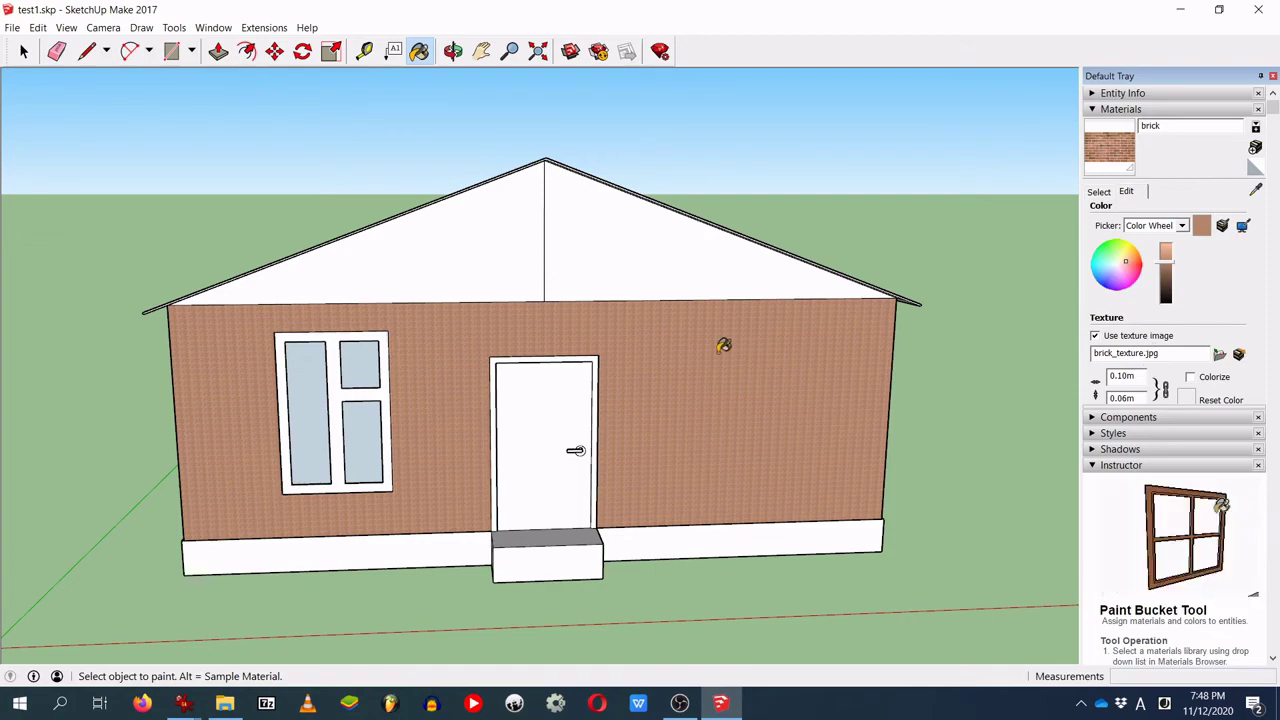
# Step: Set the brick texture's width to 1 m, keeping its proportions locked
pyautogui.scroll(1, 690, 337)
pyautogui.scroll(2, 690, 337)
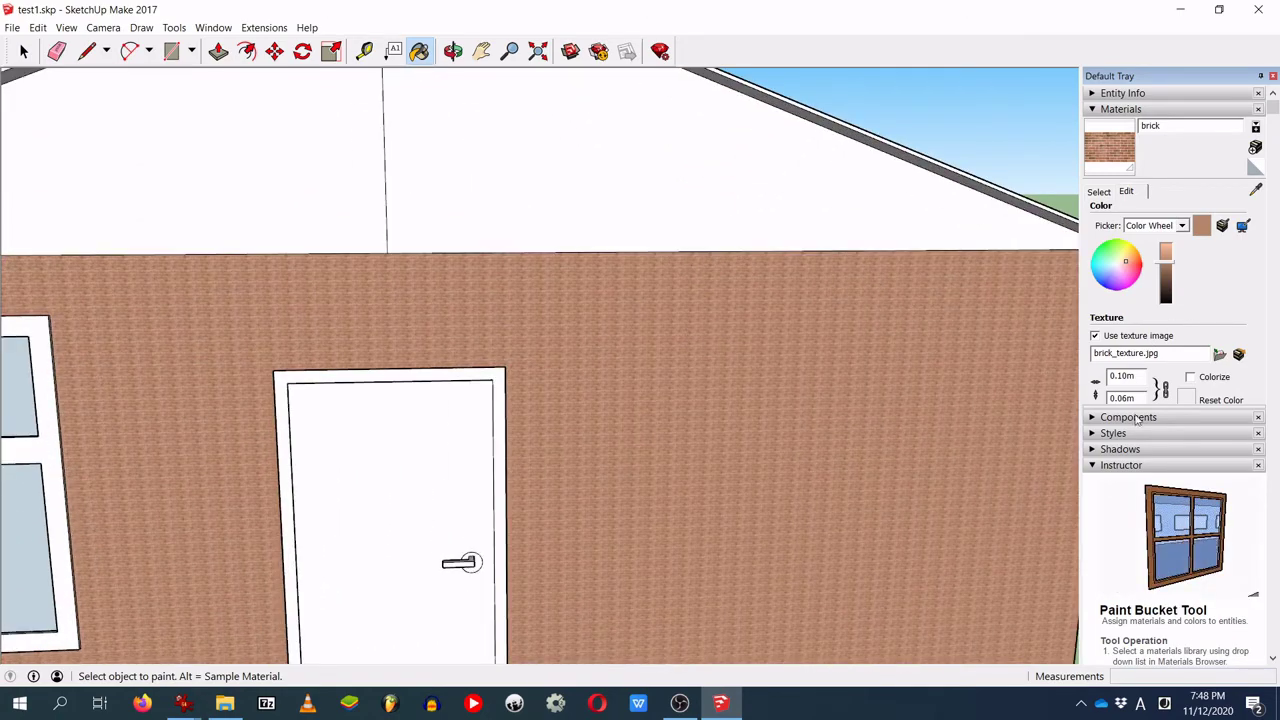
pyautogui.moveTo(1143, 378); pyautogui.dragTo(1113, 391)
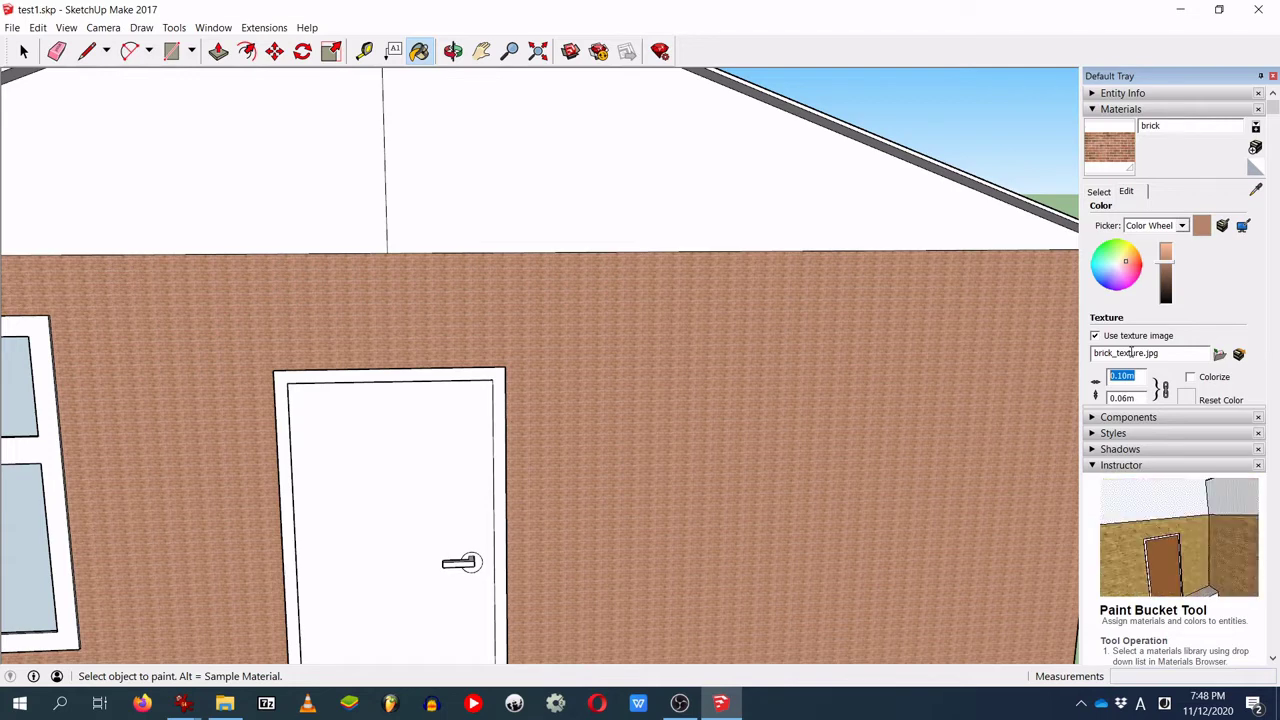
pyautogui.write('1')
pyautogui.press('Return')
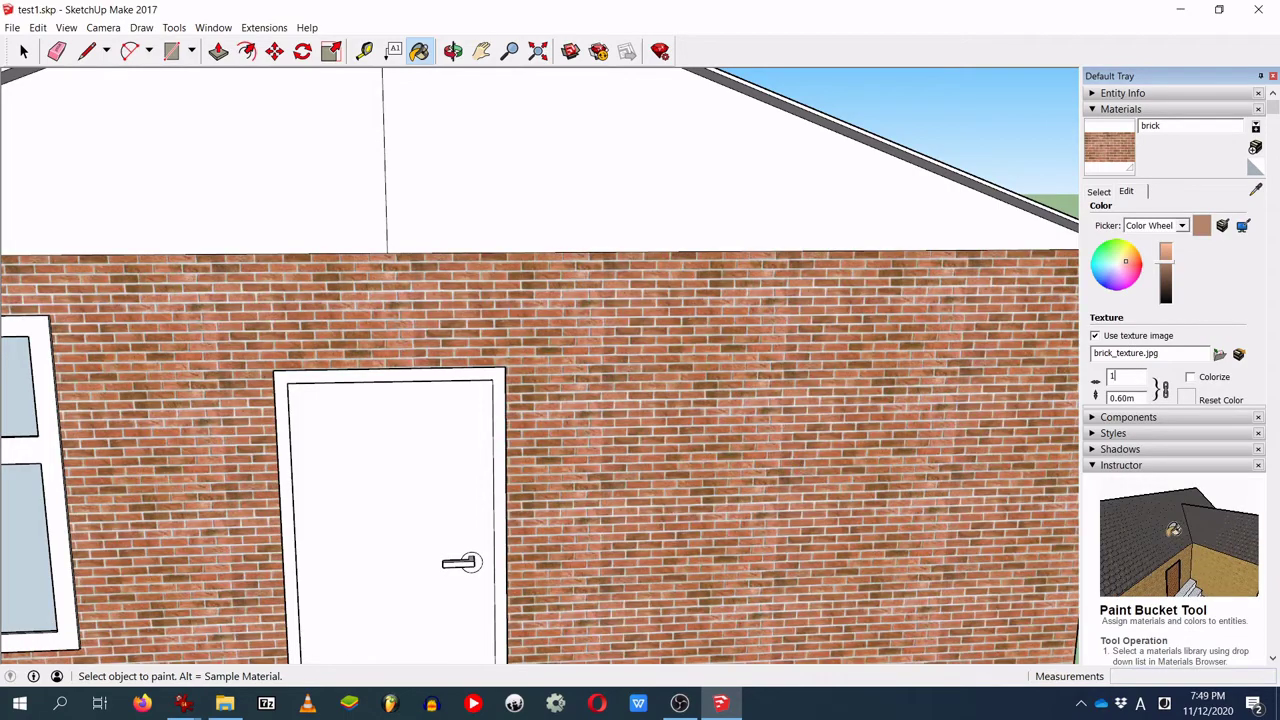
# Step: Check the brick scale on the front wall and set the texture's width to 2 m
pyautogui.scroll(-5, 629, 443)
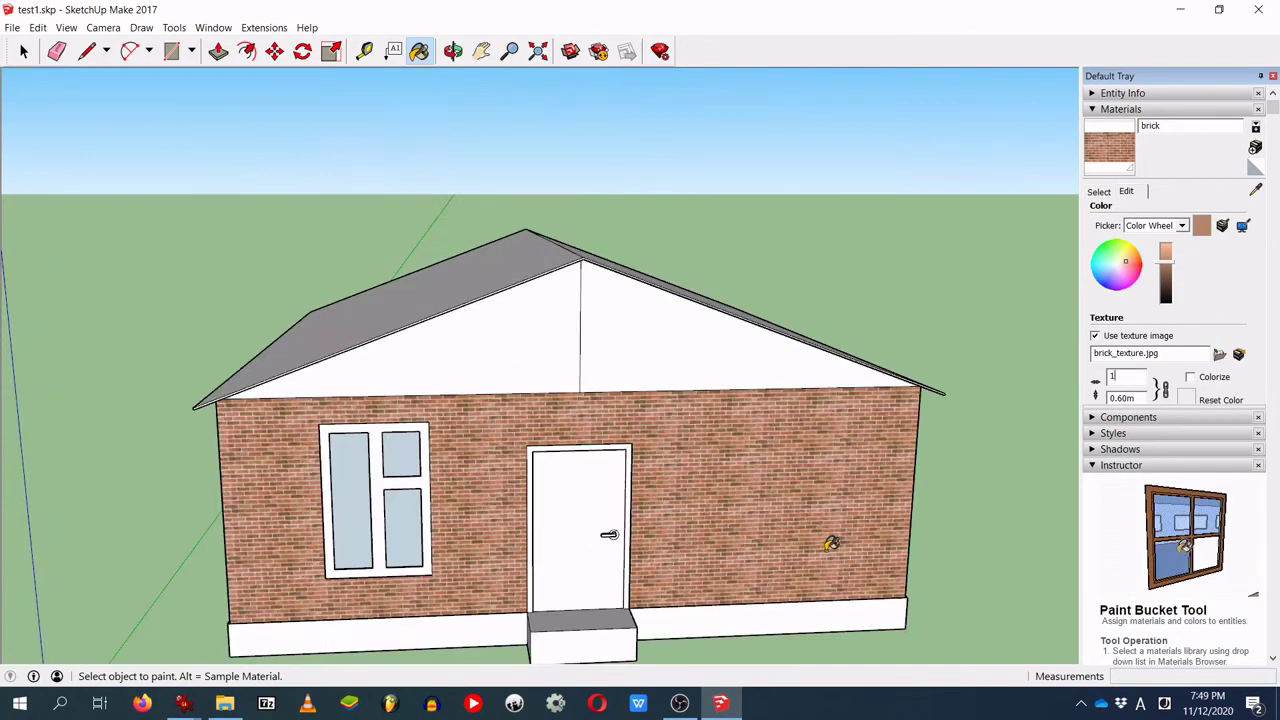
pyautogui.scroll(3, 831, 543)
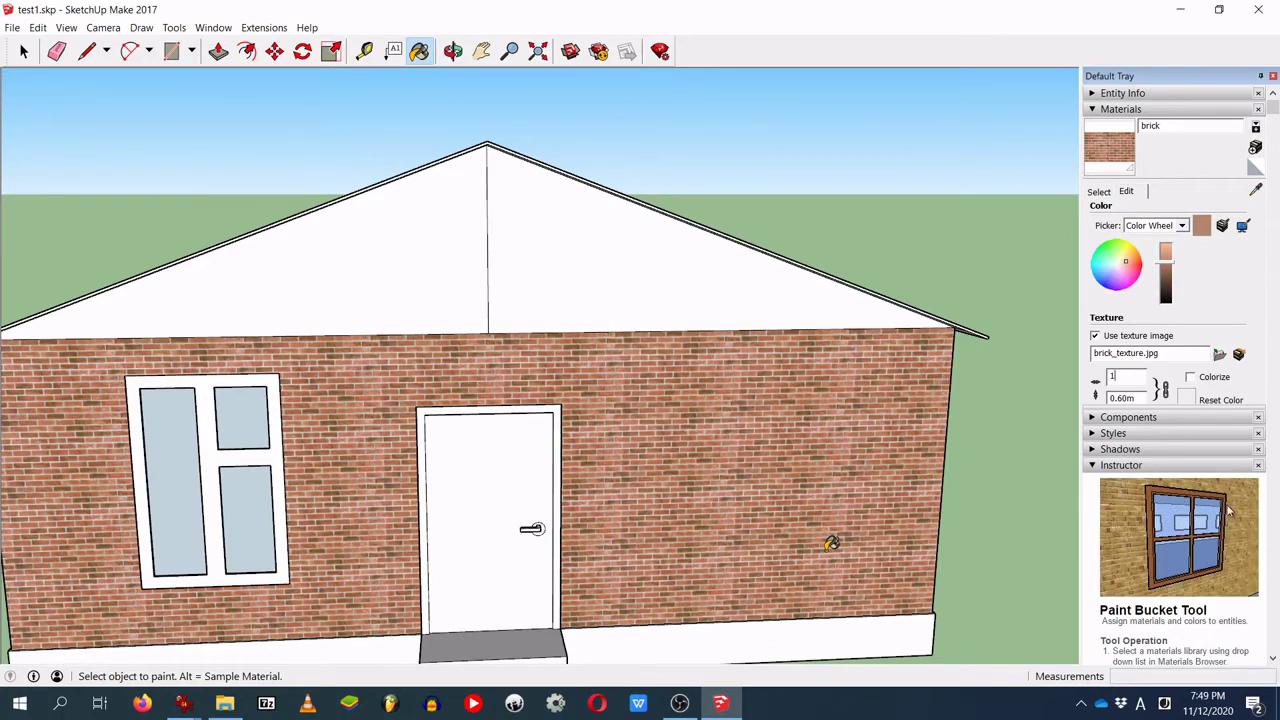
pyautogui.press('BackSpace')
pyautogui.write('2')
pyautogui.press('Return')
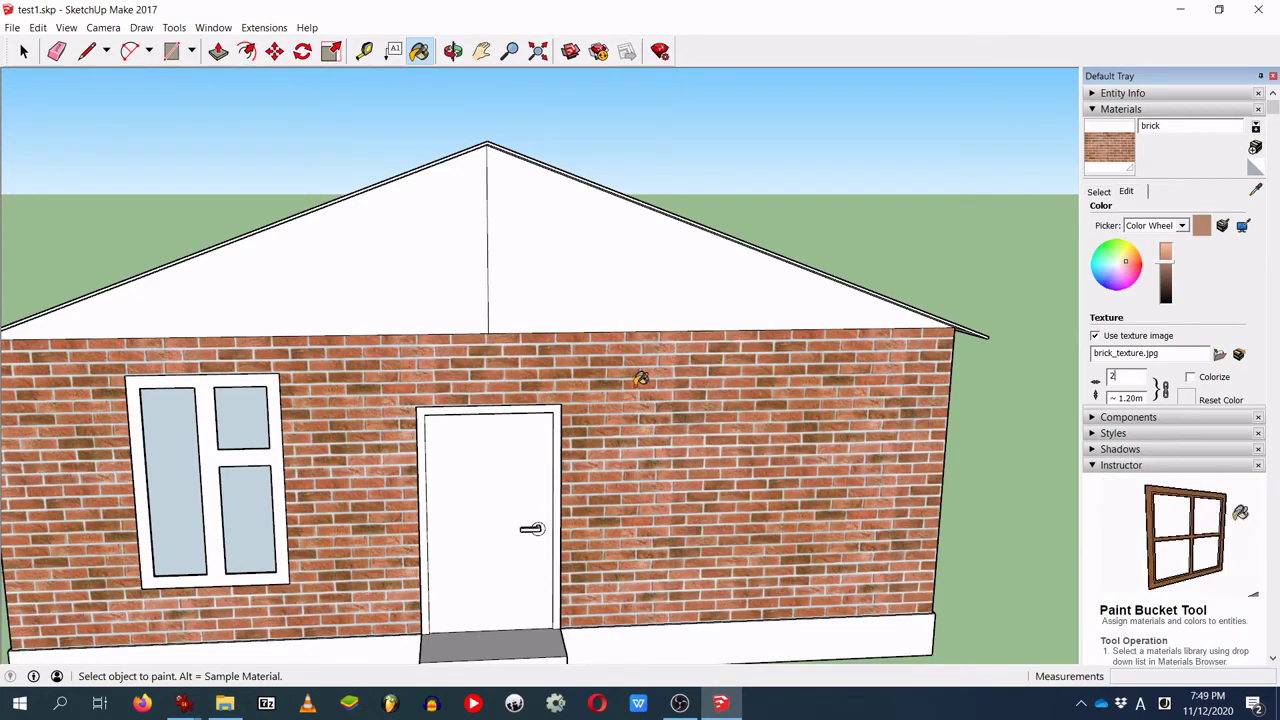
# Step: Paint the adjacent side wall and both halves of the front gable with the brick material
pyautogui.moveTo(862, 418); pyautogui.dragTo(792, 463, button='middle')
pyautogui.moveTo(848, 509)
pyautogui.mouseDown(button='middle')
pyautogui.moveTo(740, 440)
pyautogui.moveTo(591, 386)
pyautogui.mouseUp(button='middle')
pyautogui.click(681, 371)
pyautogui.moveTo(859, 338)
pyautogui.mouseDown(button='middle')
pyautogui.moveTo(814, 346)
pyautogui.moveTo(889, 331)
pyautogui.moveTo(517, 234)
pyautogui.mouseUp(button='middle')
pyautogui.click(215, 120)
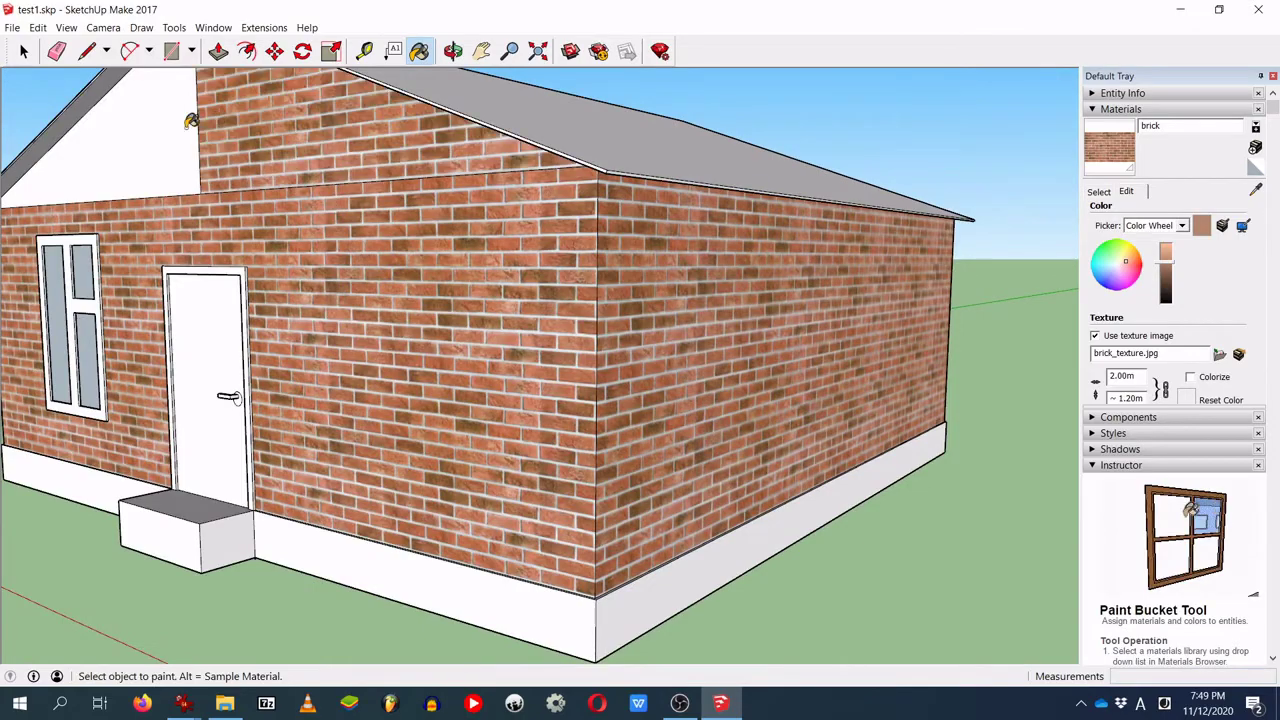
pyautogui.click(143, 123)
# Step: Paint the rear wall, both rear gable halves and the remaining side wall with the brick material
pyautogui.moveTo(822, 290)
pyautogui.mouseDown(button='middle')
pyautogui.moveTo(249, 391)
pyautogui.moveTo(797, 531)
pyautogui.moveTo(560, 330)
pyautogui.moveTo(478, 287)
pyautogui.mouseUp(button='middle')
pyautogui.click(478, 287)
pyautogui.moveTo(735, 219); pyautogui.dragTo(562, 366, button='middle')
pyautogui.click(489, 261)
pyautogui.click(558, 247)
pyautogui.moveTo(700, 309)
pyautogui.mouseDown(button='middle')
pyautogui.moveTo(323, 417)
pyautogui.moveTo(103, 420)
pyautogui.moveTo(404, 307)
pyautogui.mouseUp(button='middle')
pyautogui.click(483, 238)
pyautogui.moveTo(654, 214)
pyautogui.mouseDown(button='middle')
pyautogui.moveTo(534, 400)
pyautogui.moveTo(366, 417)
pyautogui.moveTo(785, 289)
pyautogui.moveTo(528, 374)
pyautogui.moveTo(509, 300)
pyautogui.moveTo(100, 351)
pyautogui.mouseUp(button='middle')
pyautogui.moveTo(431, 224); pyautogui.dragTo(457, 380, button='middle')
pyautogui.scroll(5, 480, 430)
pyautogui.moveTo(509, 423)
pyautogui.mouseDown(button='middle')
pyautogui.moveTo(561, 396)
pyautogui.moveTo(430, 290)
pyautogui.moveTo(387, 236)
pyautogui.mouseUp(button='middle')
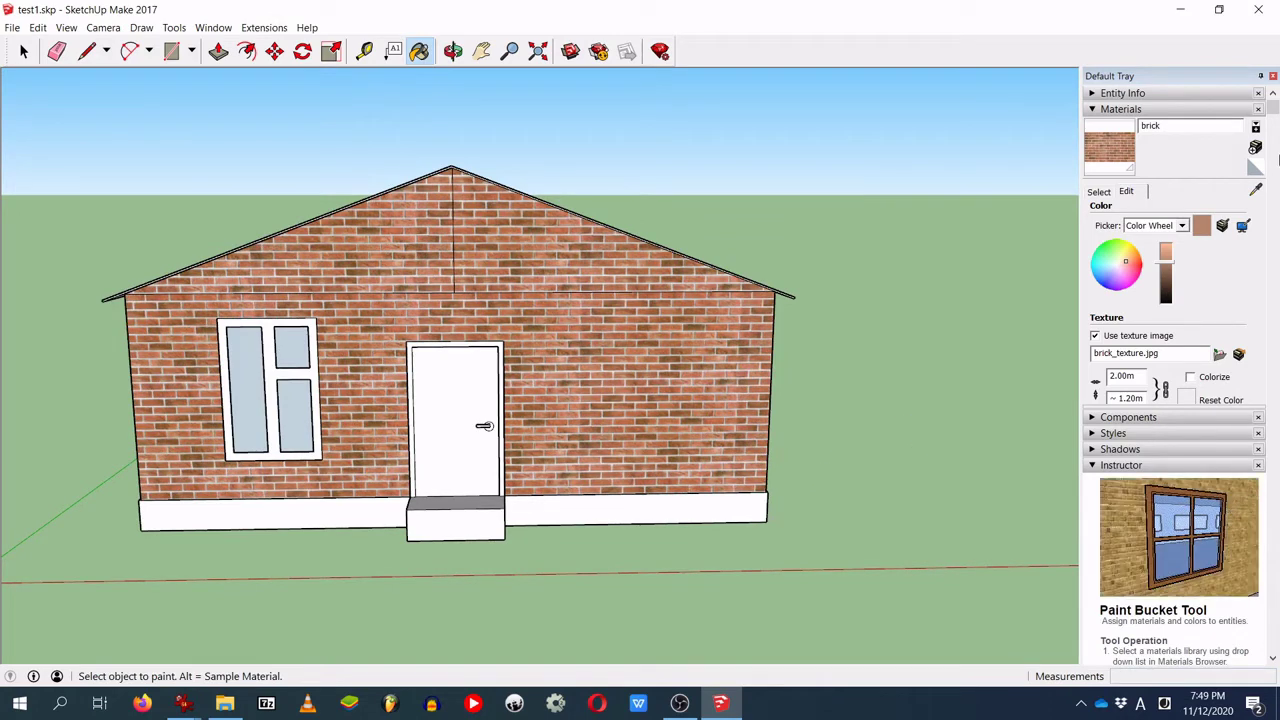
# Step: Create a material named concrete that uses concrete_texture.jpg from the house 3d folder as its texture
pyautogui.click(1254, 147)
pyautogui.doubleClick(644, 181)
pyautogui.write('coc')
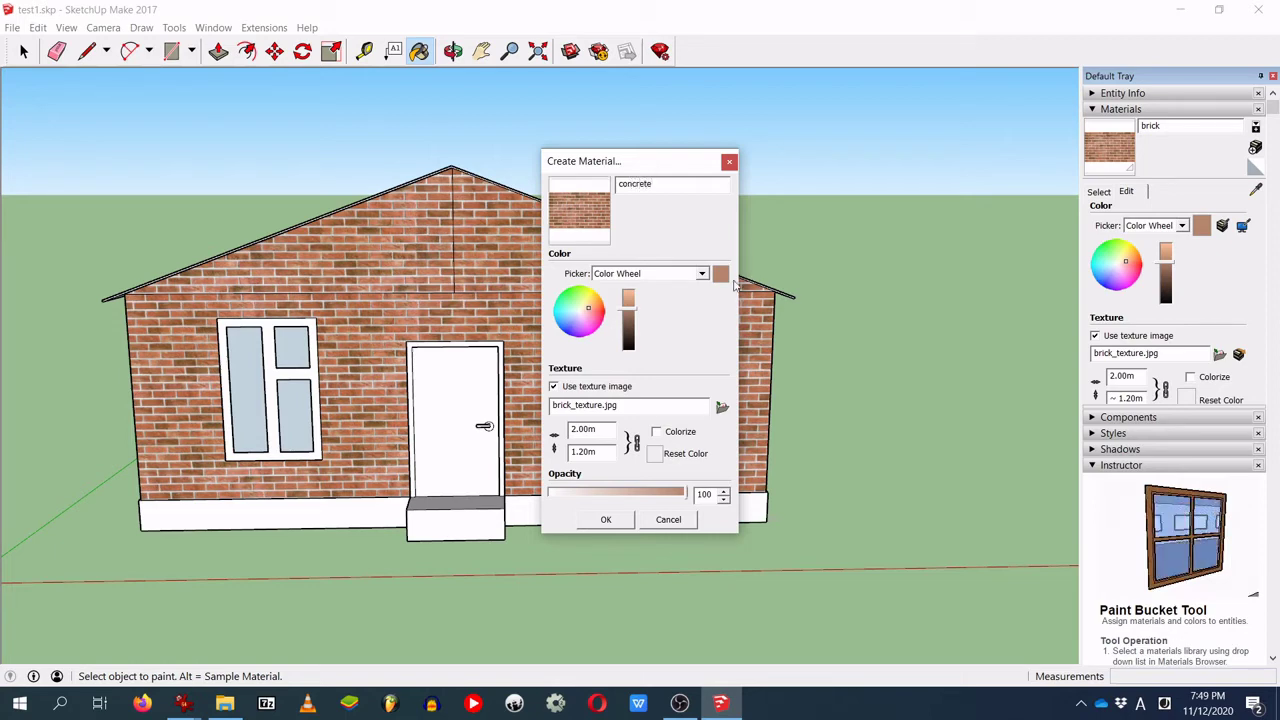
pyautogui.click(722, 407)
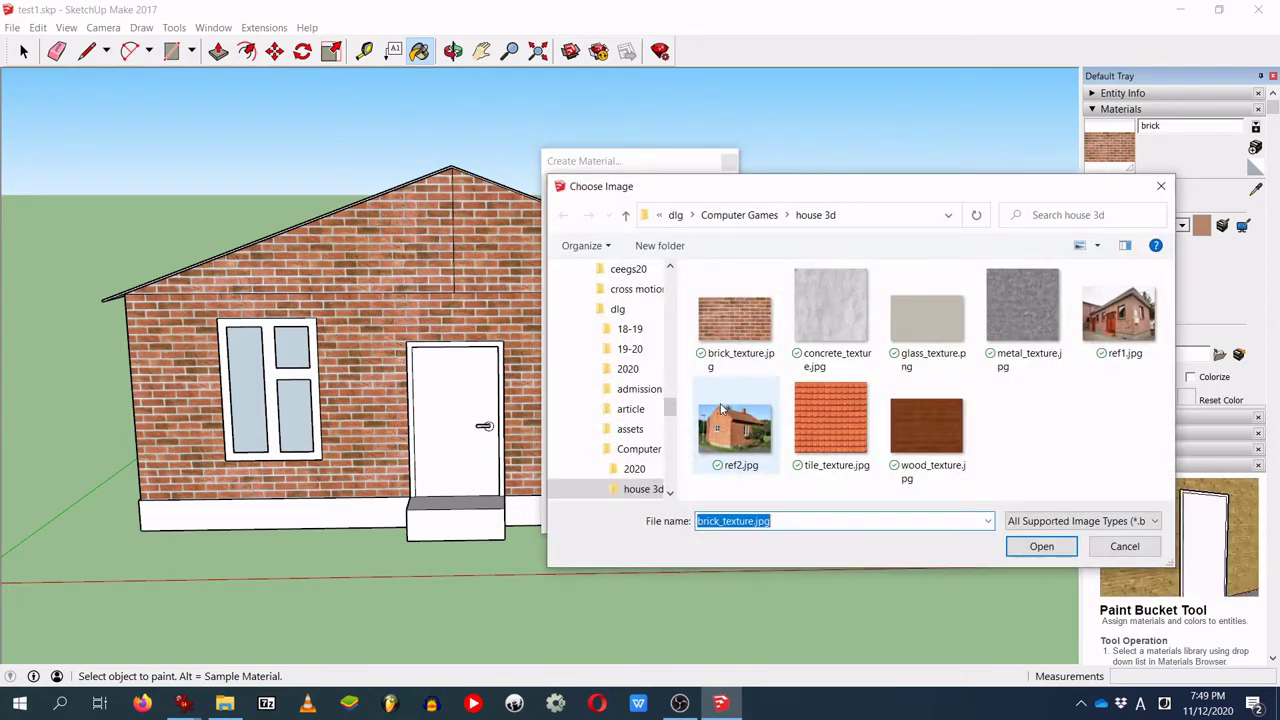
pyautogui.doubleClick(831, 308)
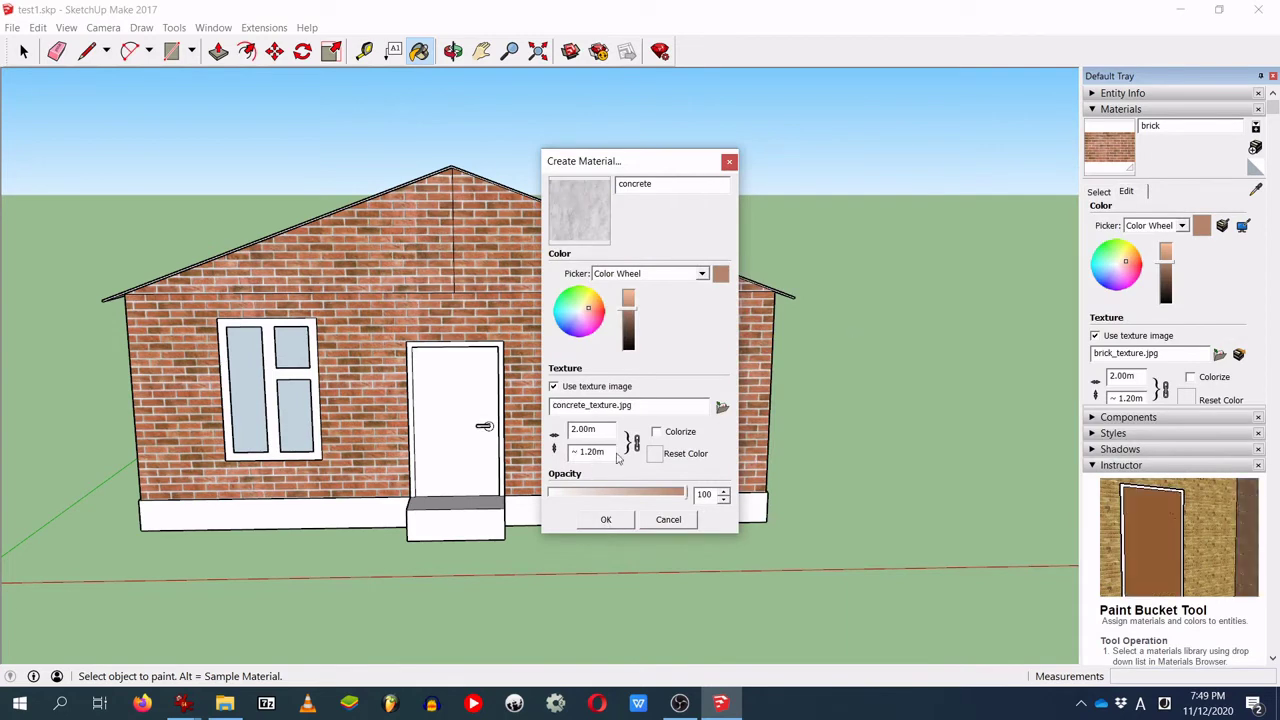
pyautogui.click(607, 519)
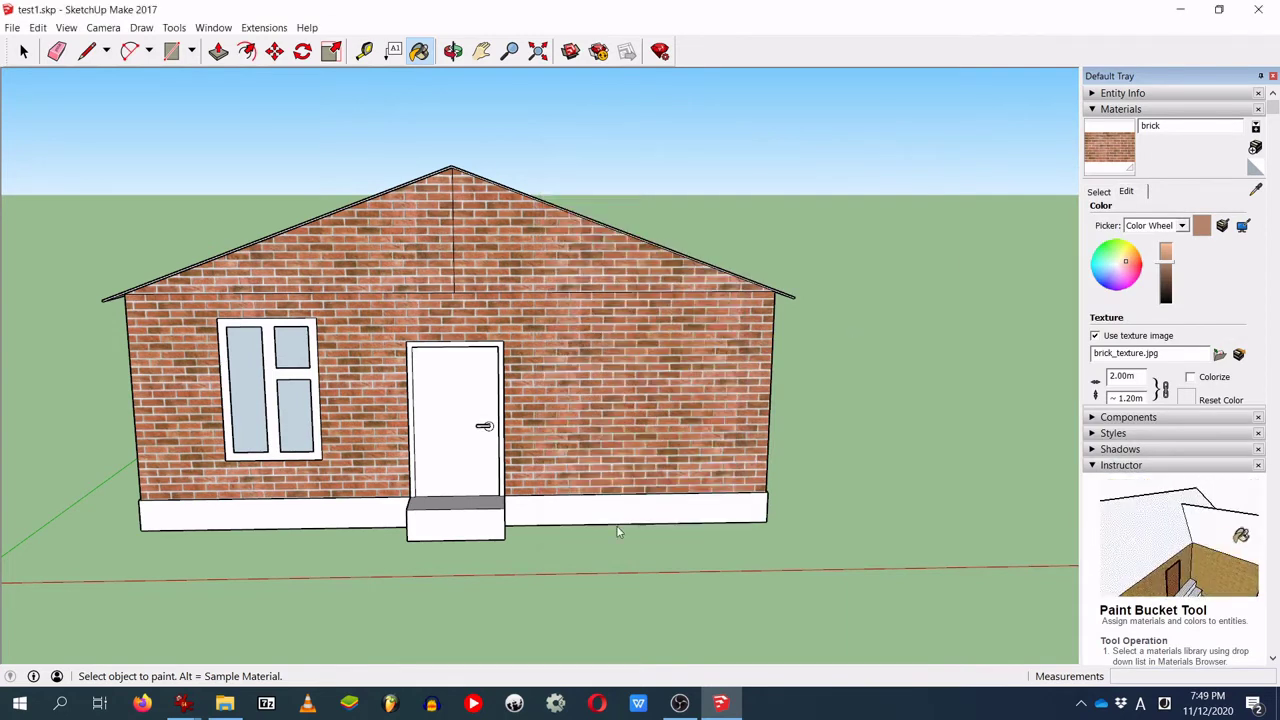
# Step: Paint the front plinth on both sides of the door and the doorstep's front and top faces with concrete
pyautogui.click(580, 506)
pyautogui.click(470, 517)
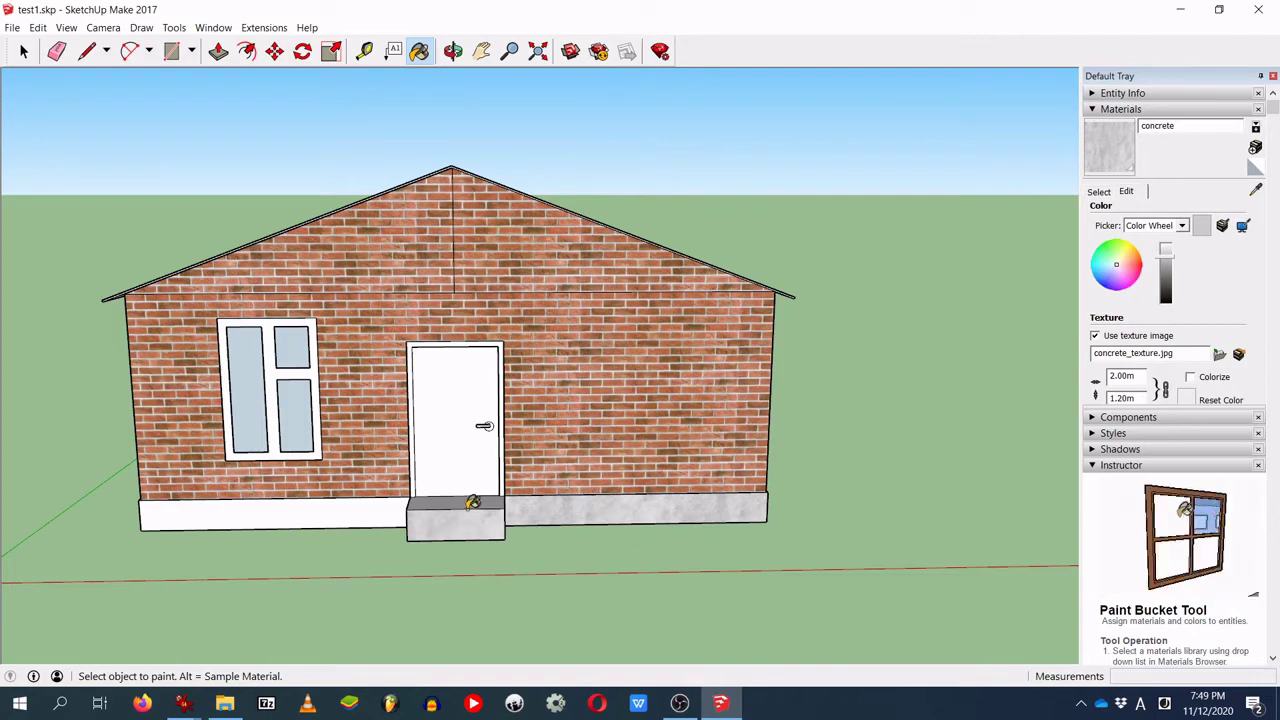
pyautogui.click(352, 502)
pyautogui.scroll(3, 461, 557)
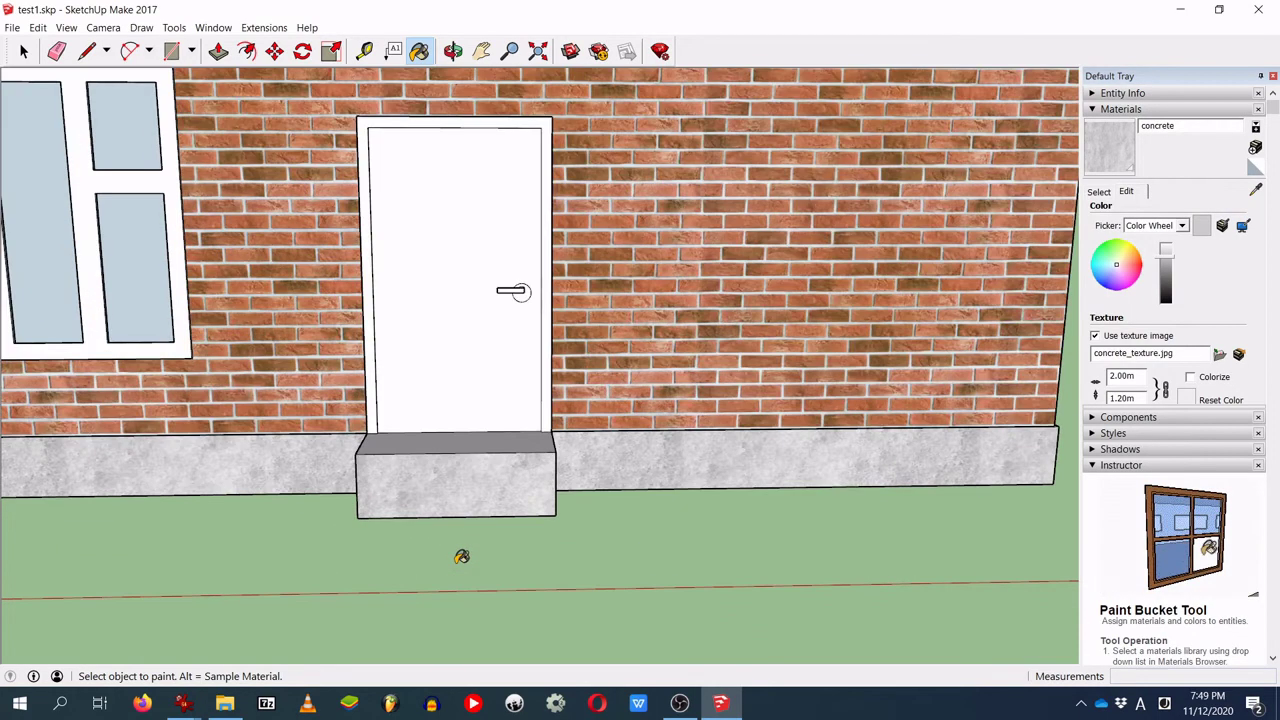
pyautogui.click(455, 448)
# Step: Paint the narrow top ledges of the plinth along the front wall with the concrete material
pyautogui.moveTo(286, 400); pyautogui.dragTo(391, 568, button='middle')
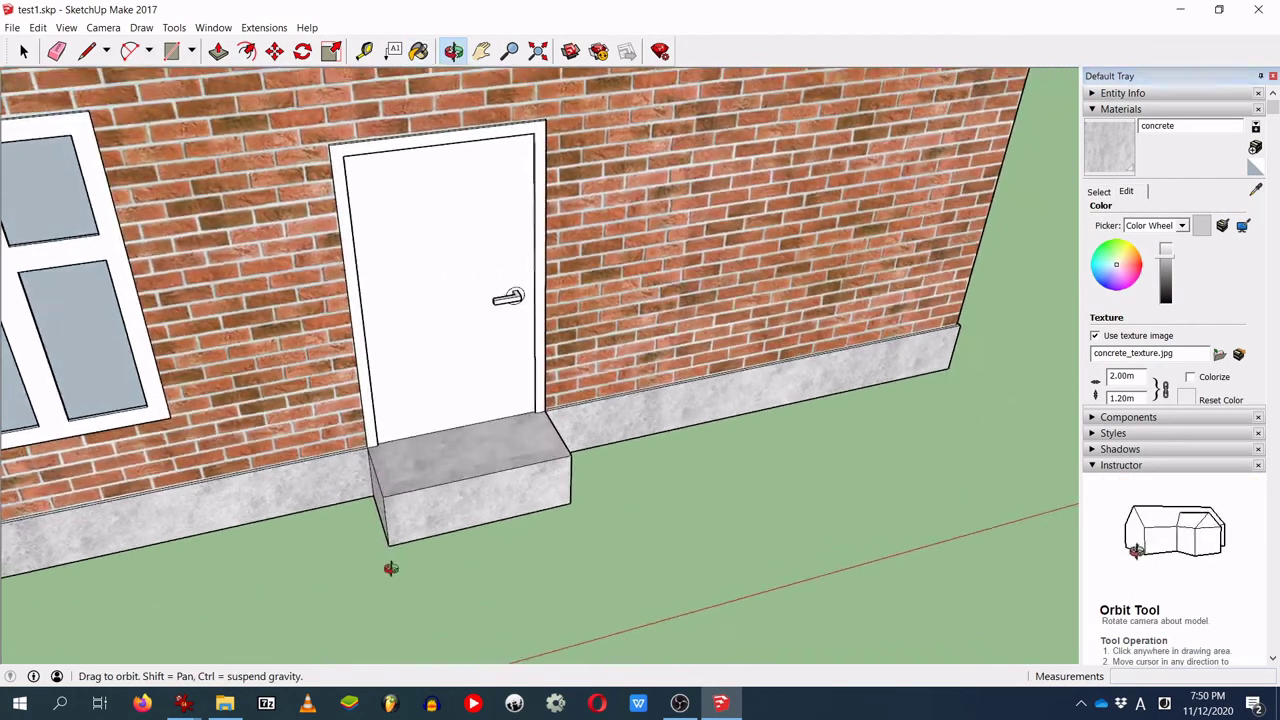
pyautogui.scroll(5, 329, 514)
pyautogui.moveTo(286, 366)
pyautogui.mouseDown(button='middle')
pyautogui.moveTo(309, 366)
pyautogui.moveTo(471, 637)
pyautogui.mouseUp(button='middle')
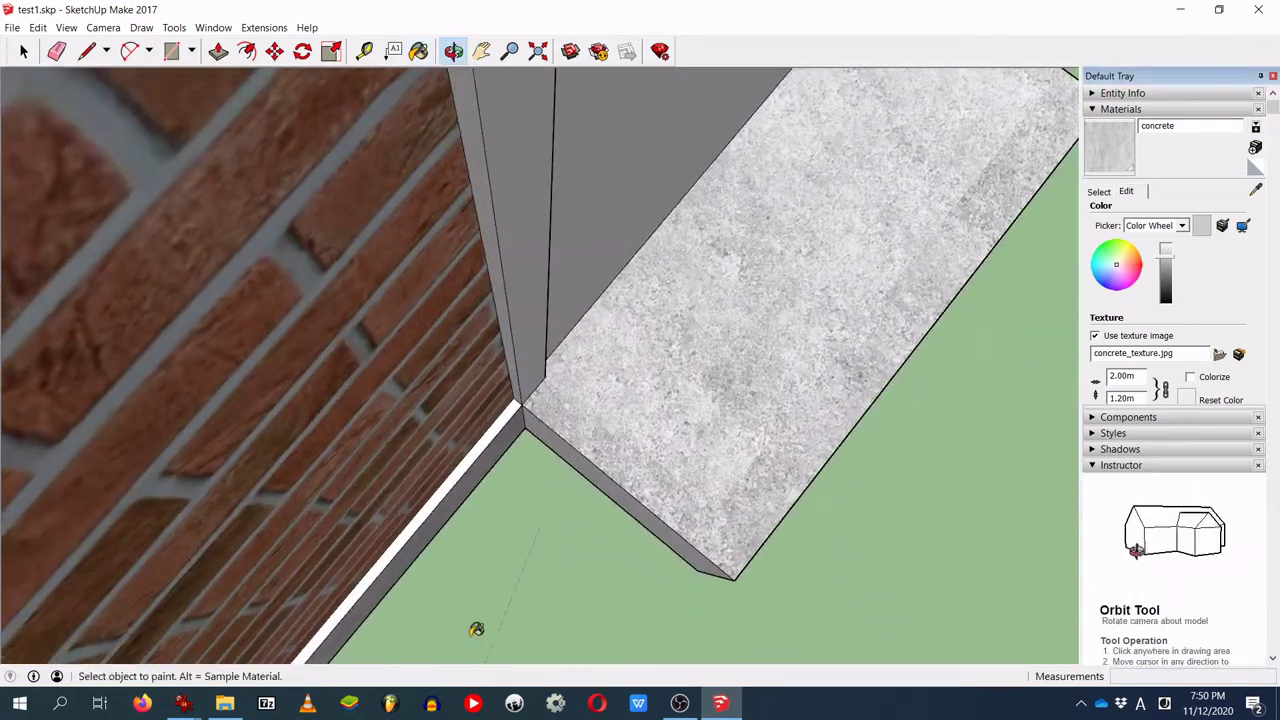
pyautogui.click(449, 482)
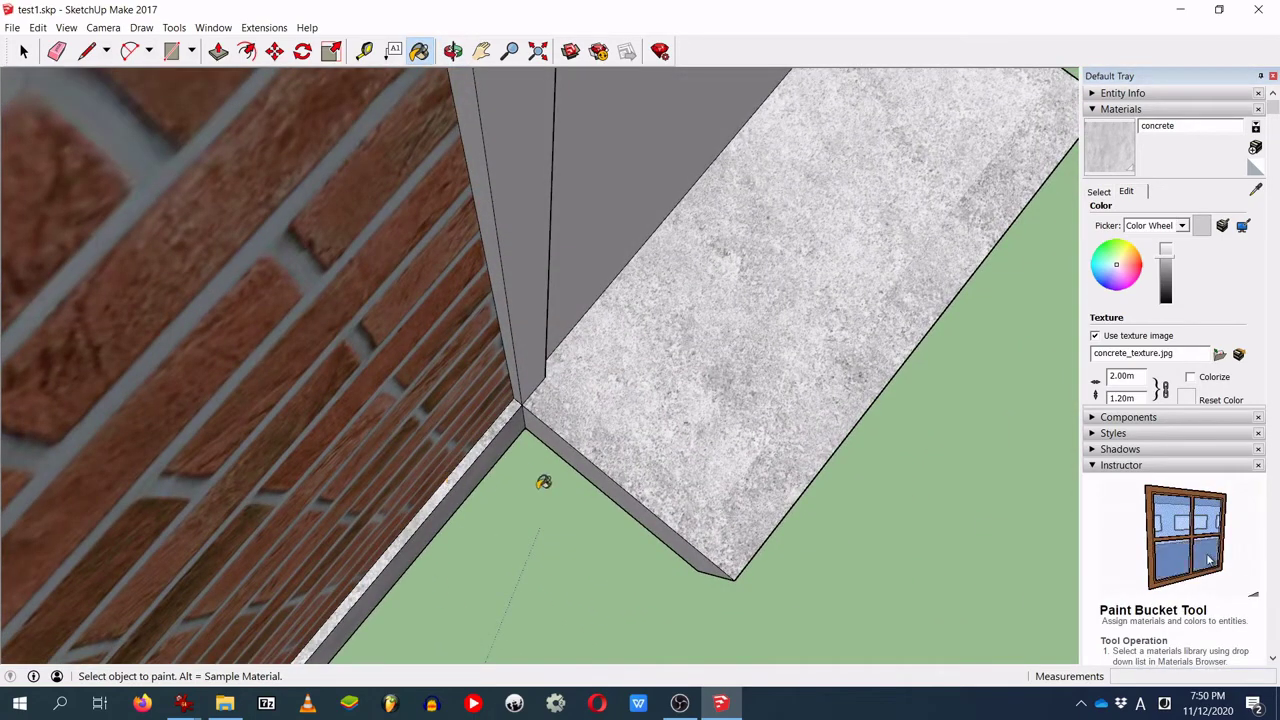
pyautogui.moveTo(802, 290)
pyautogui.mouseDown(button='middle')
pyautogui.moveTo(577, 517)
pyautogui.moveTo(622, 422)
pyautogui.mouseUp(button='middle')
pyautogui.moveTo(802, 481)
pyautogui.mouseDown(button='middle')
pyautogui.moveTo(734, 449)
pyautogui.moveTo(646, 260)
pyautogui.moveTo(791, 586)
pyautogui.moveTo(210, 575)
pyautogui.moveTo(386, 627)
pyautogui.mouseUp(button='middle')
pyautogui.moveTo(300, 509)
pyautogui.mouseDown(button='middle')
pyautogui.moveTo(391, 537)
pyautogui.moveTo(429, 449)
pyautogui.moveTo(968, 515)
pyautogui.moveTo(940, 512)
pyautogui.mouseUp(button='middle')
pyautogui.moveTo(329, 491)
pyautogui.mouseDown(button='middle')
pyautogui.moveTo(646, 469)
pyautogui.moveTo(600, 510)
pyautogui.mouseUp(button='middle')
pyautogui.click(466, 623)
# Step: Paint the remaining plinth faces along the side and rear walls with concrete, including all faces with matching paint
pyautogui.moveTo(331, 525)
pyautogui.mouseDown(button='middle')
pyautogui.moveTo(509, 266)
pyautogui.moveTo(534, 369)
pyautogui.moveTo(463, 520)
pyautogui.moveTo(663, 84)
pyautogui.moveTo(301, 381)
pyautogui.mouseUp(button='middle')
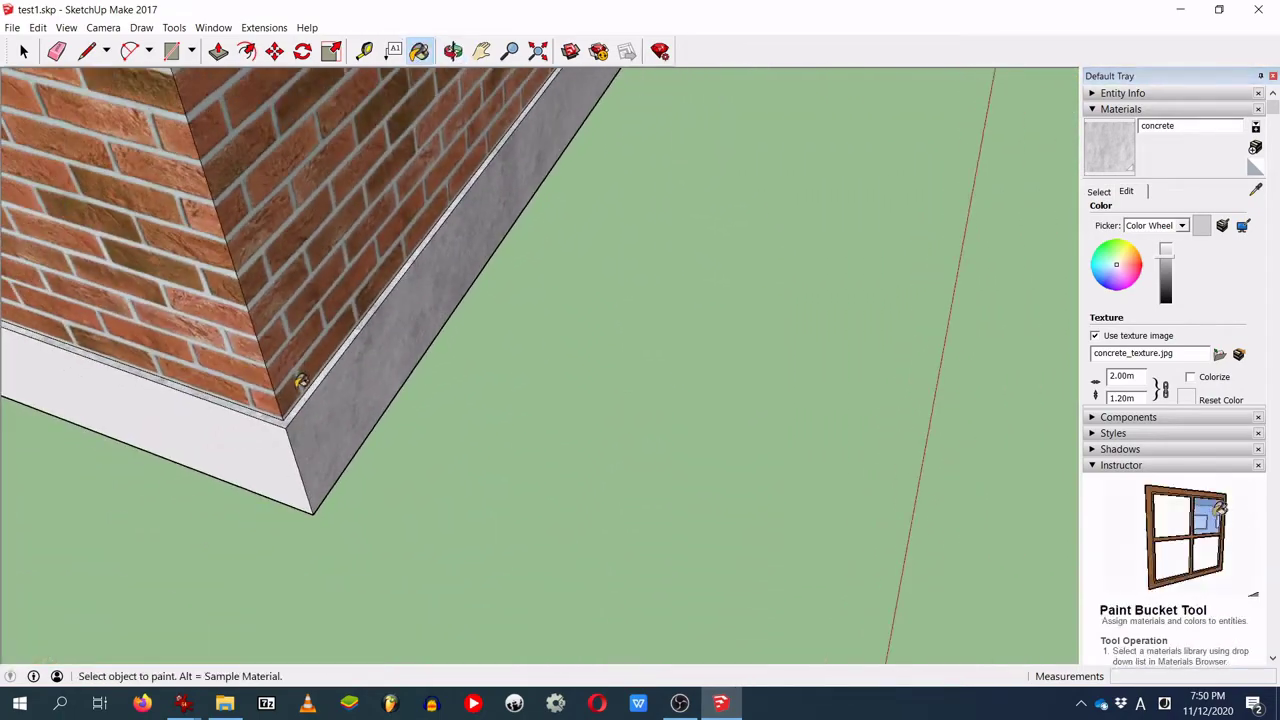
pyautogui.keyDown('shift'); pyautogui.click(130, 410); pyautogui.keyUp('shift')
pyautogui.moveTo(797, 420)
pyautogui.mouseDown(button='middle')
pyautogui.moveTo(163, 437)
pyautogui.moveTo(209, 417)
pyautogui.moveTo(146, 300)
pyautogui.mouseUp(button='middle')
pyautogui.moveTo(476, 402)
pyautogui.mouseDown(button='middle')
pyautogui.moveTo(171, 257)
pyautogui.moveTo(751, 437)
pyautogui.moveTo(428, 366)
pyautogui.mouseUp(button='middle')
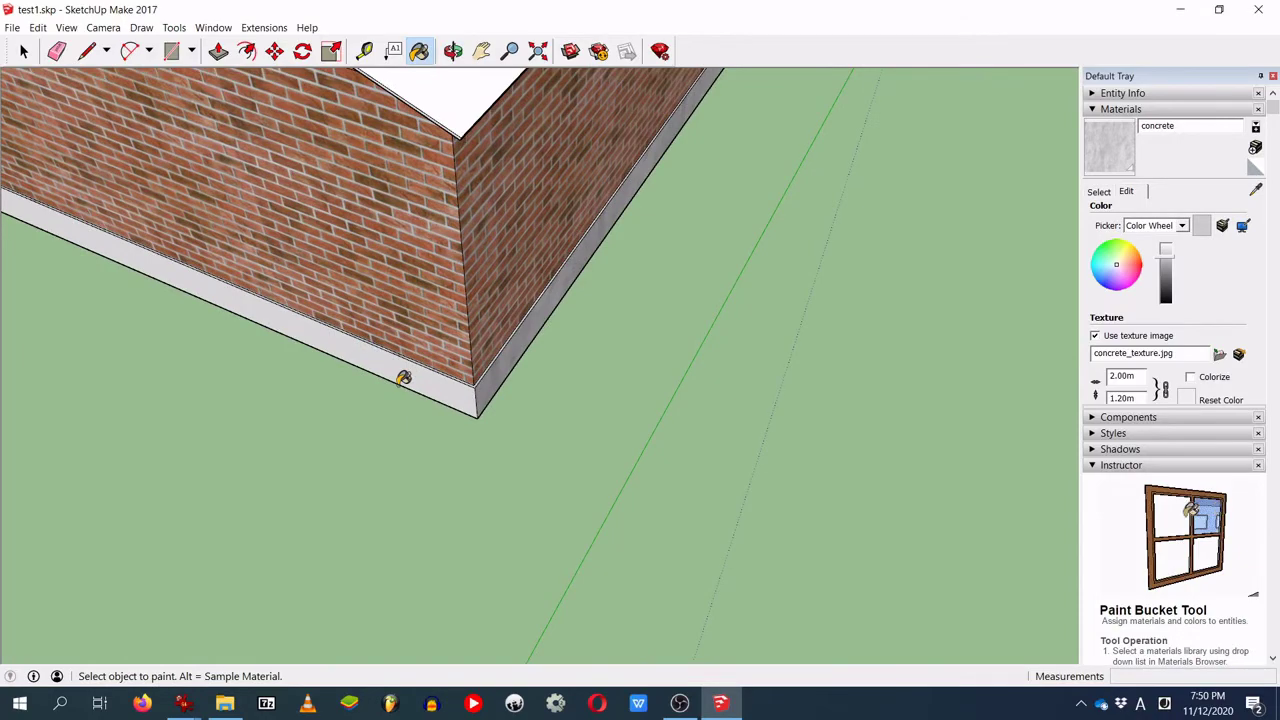
pyautogui.keyDown('shift'); pyautogui.click(403, 371); pyautogui.keyUp('shift')
pyautogui.moveTo(243, 320)
pyautogui.mouseDown(button='middle')
pyautogui.moveTo(652, 366)
pyautogui.moveTo(243, 271)
pyautogui.moveTo(323, 490)
pyautogui.moveTo(400, 277)
pyautogui.moveTo(260, 383)
pyautogui.moveTo(440, 337)
pyautogui.moveTo(290, 486)
pyautogui.moveTo(506, 449)
pyautogui.moveTo(7, 389)
pyautogui.mouseUp(button='middle')
pyautogui.keyDown('shift'); pyautogui.click(290, 486); pyautogui.keyUp('shift')
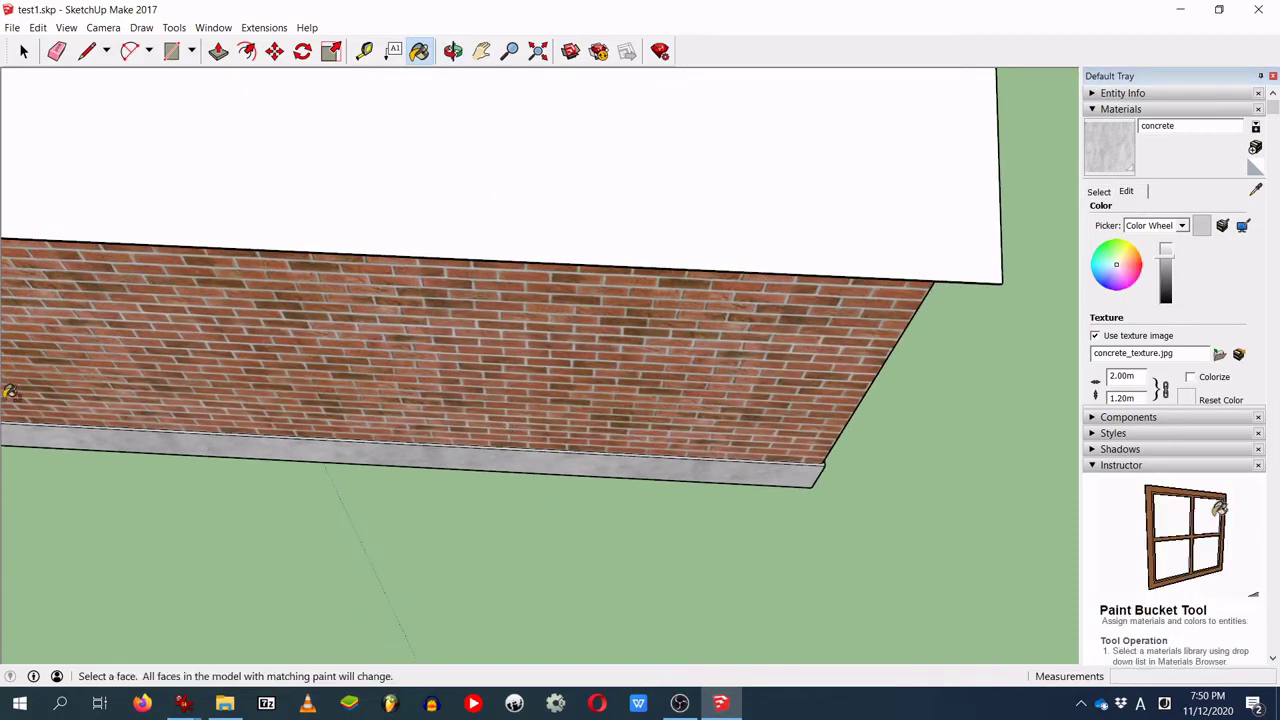
# Step: Create a material named tile that uses tile_texture.jpg from the house 3d folder as its texture
pyautogui.moveTo(203, 411)
pyautogui.mouseDown(button='middle')
pyautogui.moveTo(603, 423)
pyautogui.moveTo(149, 406)
pyautogui.moveTo(609, 400)
pyautogui.moveTo(160, 536)
pyautogui.moveTo(409, 514)
pyautogui.moveTo(397, 557)
pyautogui.moveTo(390, 480)
pyautogui.moveTo(316, 401)
pyautogui.moveTo(330, 395)
pyautogui.mouseUp(button='middle')
pyautogui.press('b')
pyautogui.click(1255, 147)
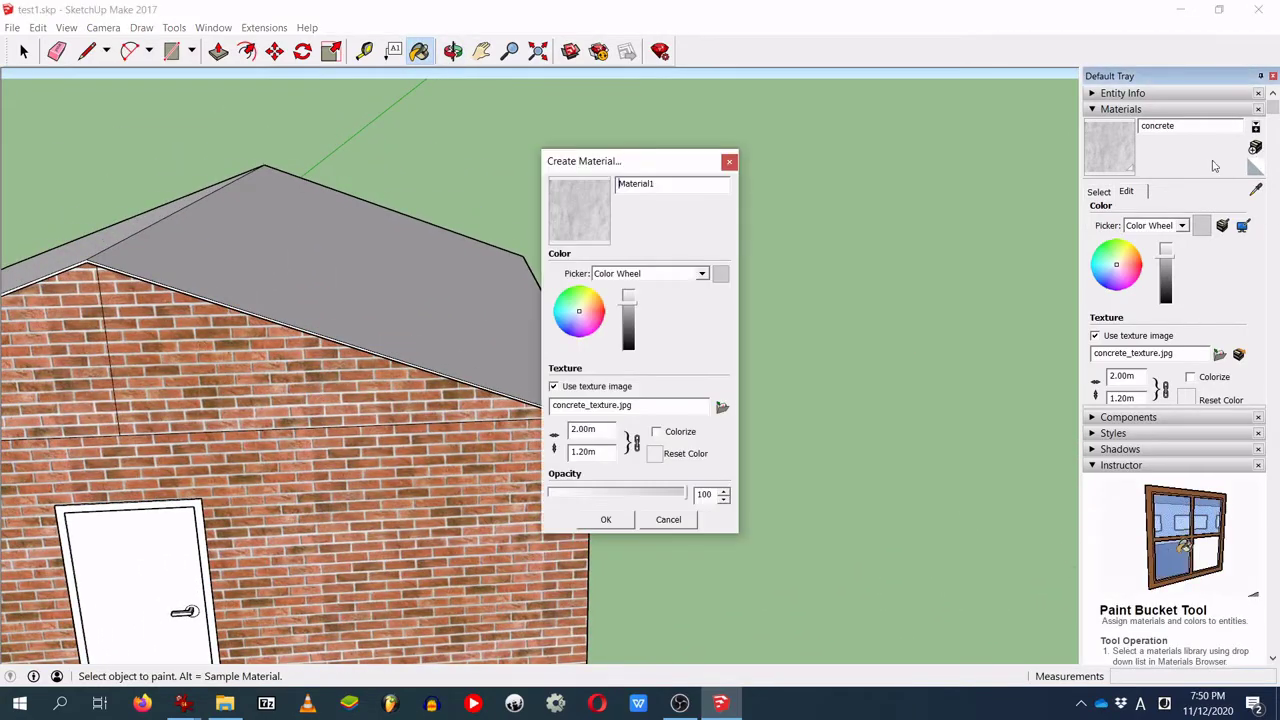
pyautogui.doubleClick(683, 187)
pyautogui.write('tile')
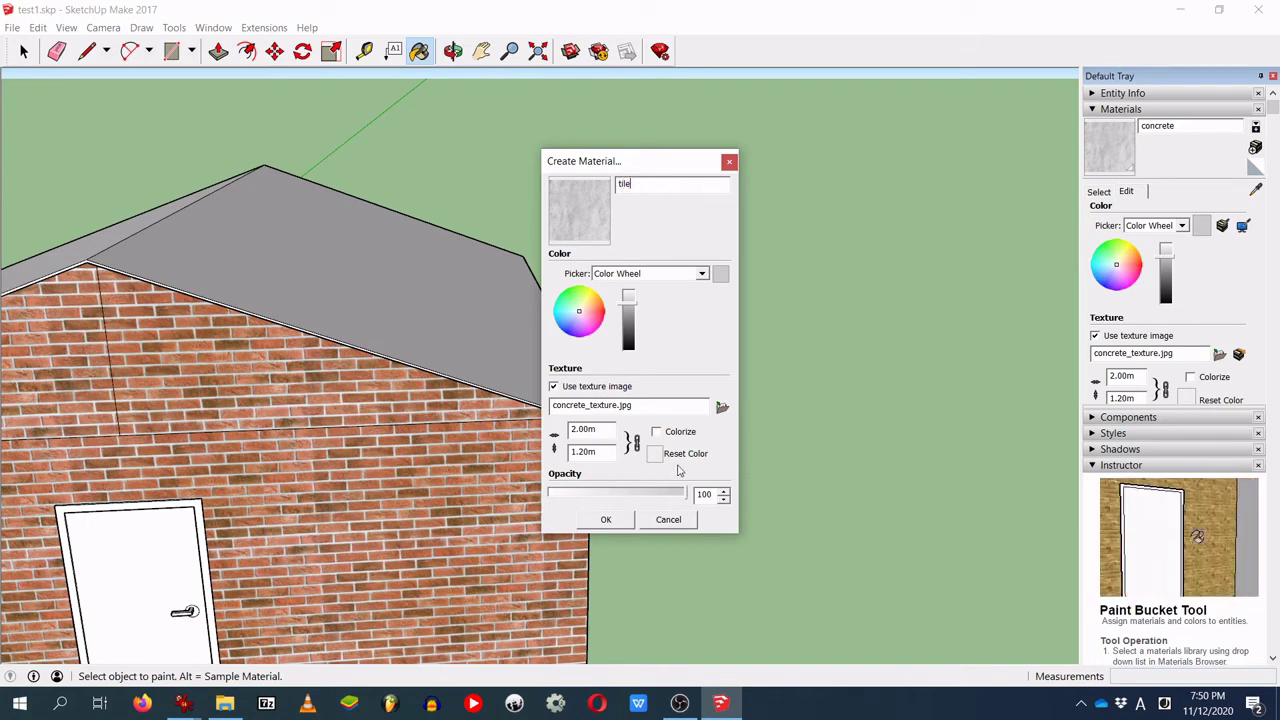
pyautogui.click(722, 408)
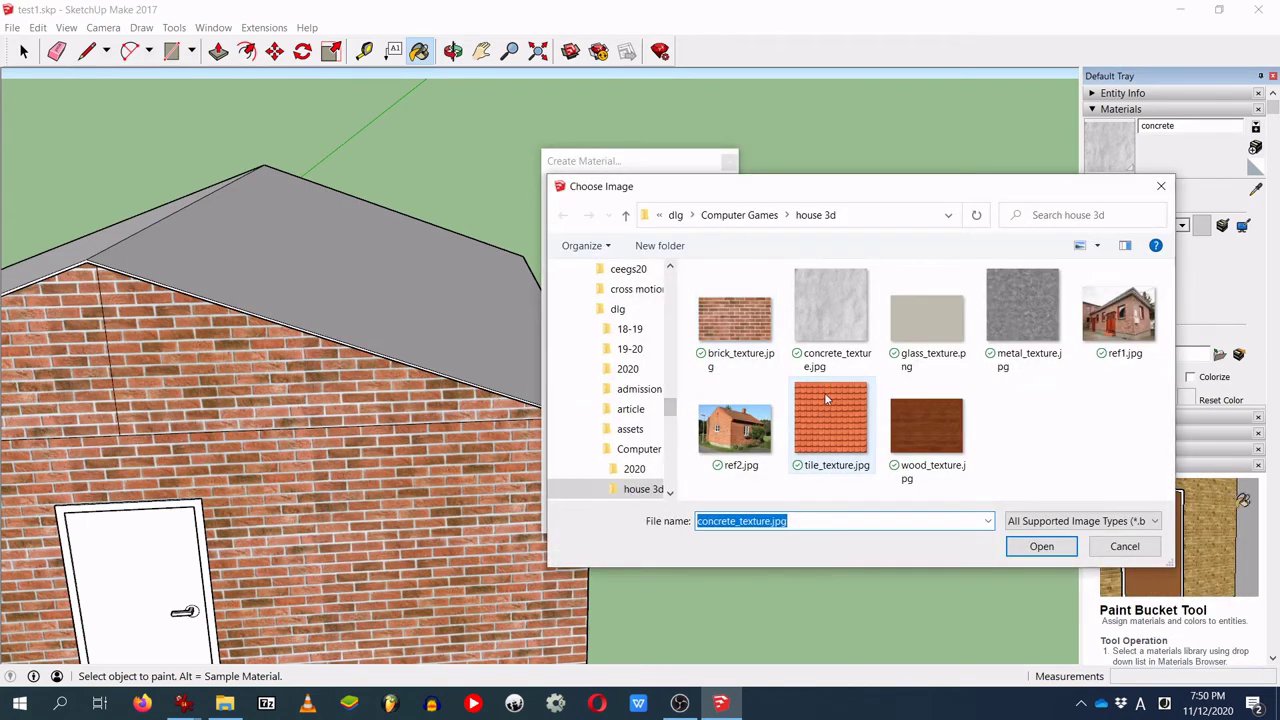
pyautogui.doubleClick(829, 404)
pyautogui.click(606, 519)
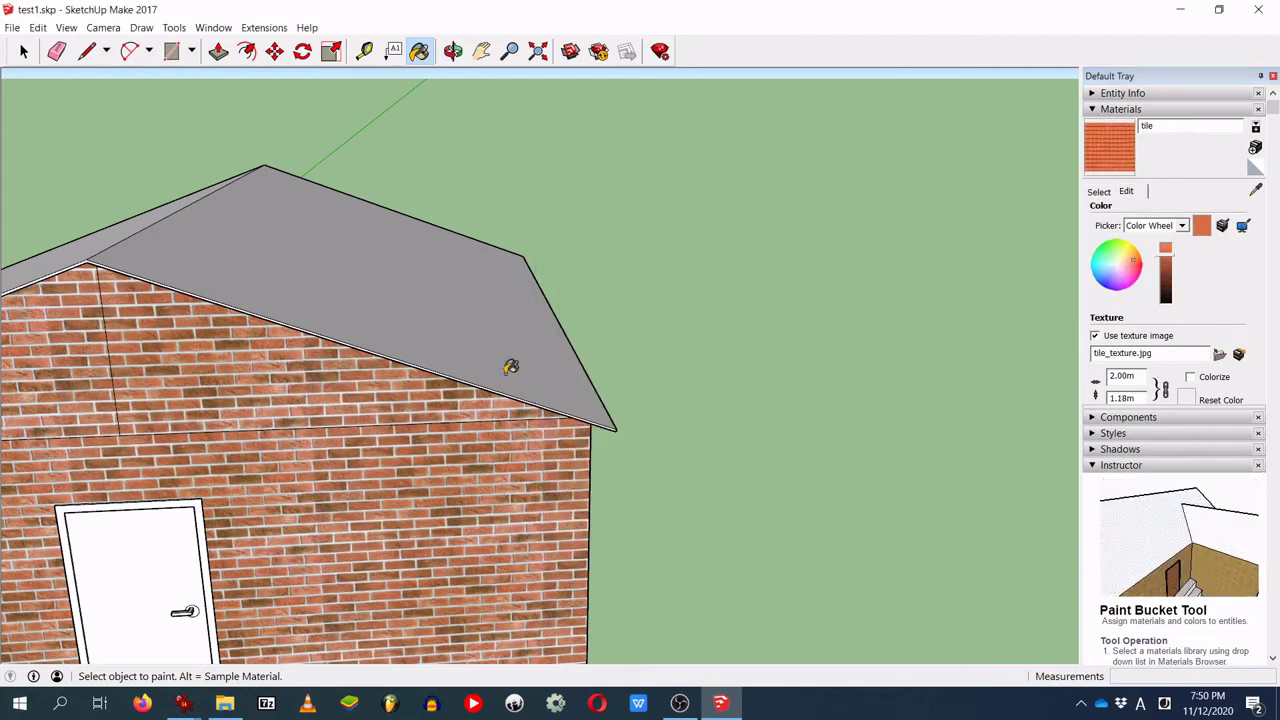
# Step: Paint both roof slopes of the house with the tile material
pyautogui.click(432, 276)
pyautogui.press('o')
pyautogui.moveTo(294, 306); pyautogui.dragTo(145, 516)
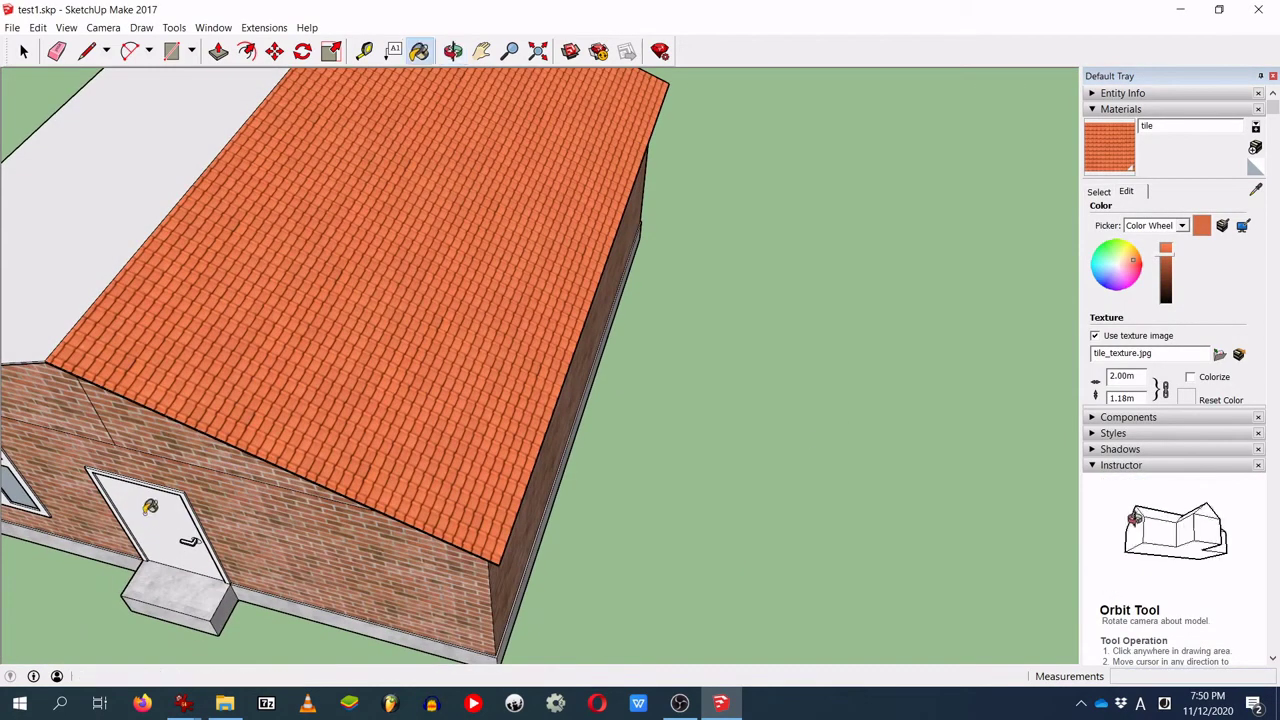
pyautogui.press('b')
pyautogui.click(99, 236)
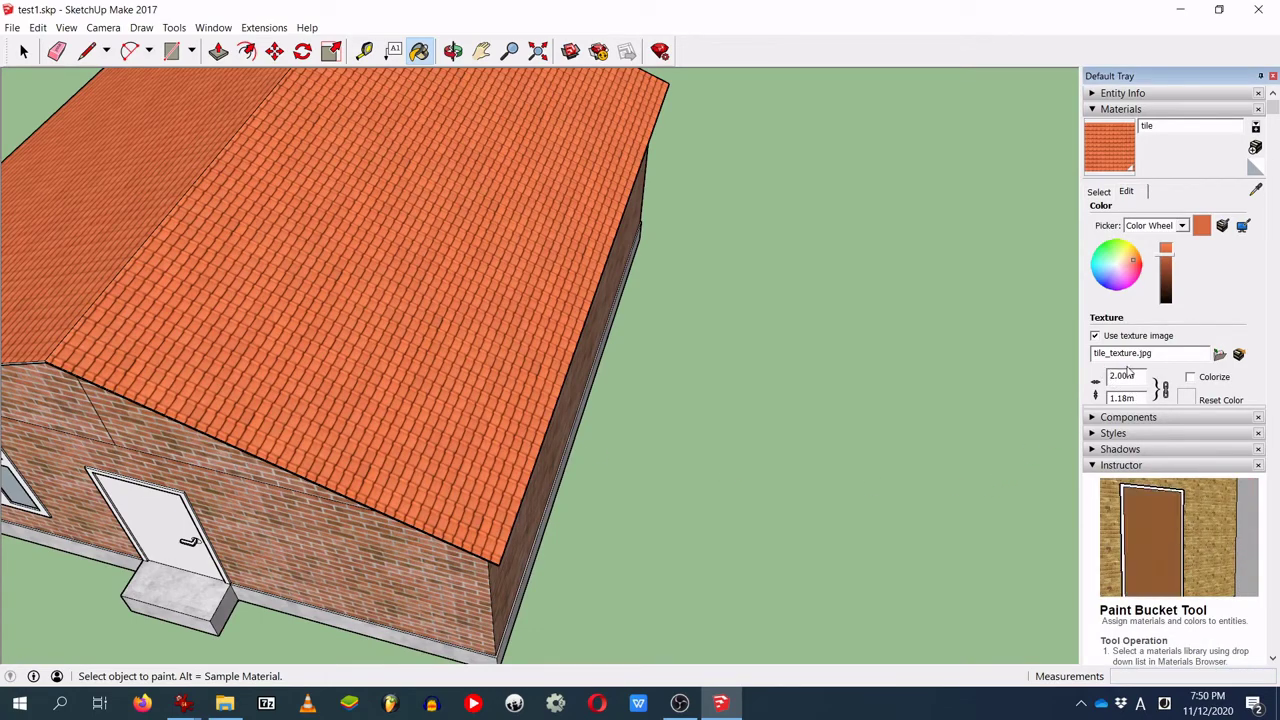
# Step: Set the tile texture's width to 3 m and paint both sloping roof undersides at the front gable with it
pyautogui.write('3')
pyautogui.moveTo(386, 480)
pyautogui.mouseDown(button='middle')
pyautogui.moveTo(391, 400)
pyautogui.moveTo(391, 449)
pyautogui.moveTo(453, 365)
pyautogui.moveTo(490, 710)
pyautogui.mouseUp(button='middle')
pyautogui.moveTo(351, 614)
pyautogui.mouseDown(button='middle')
pyautogui.moveTo(317, 463)
pyautogui.moveTo(514, 406)
pyautogui.mouseUp(button='middle')
pyautogui.moveTo(520, 464); pyautogui.dragTo(534, 343, button='middle')
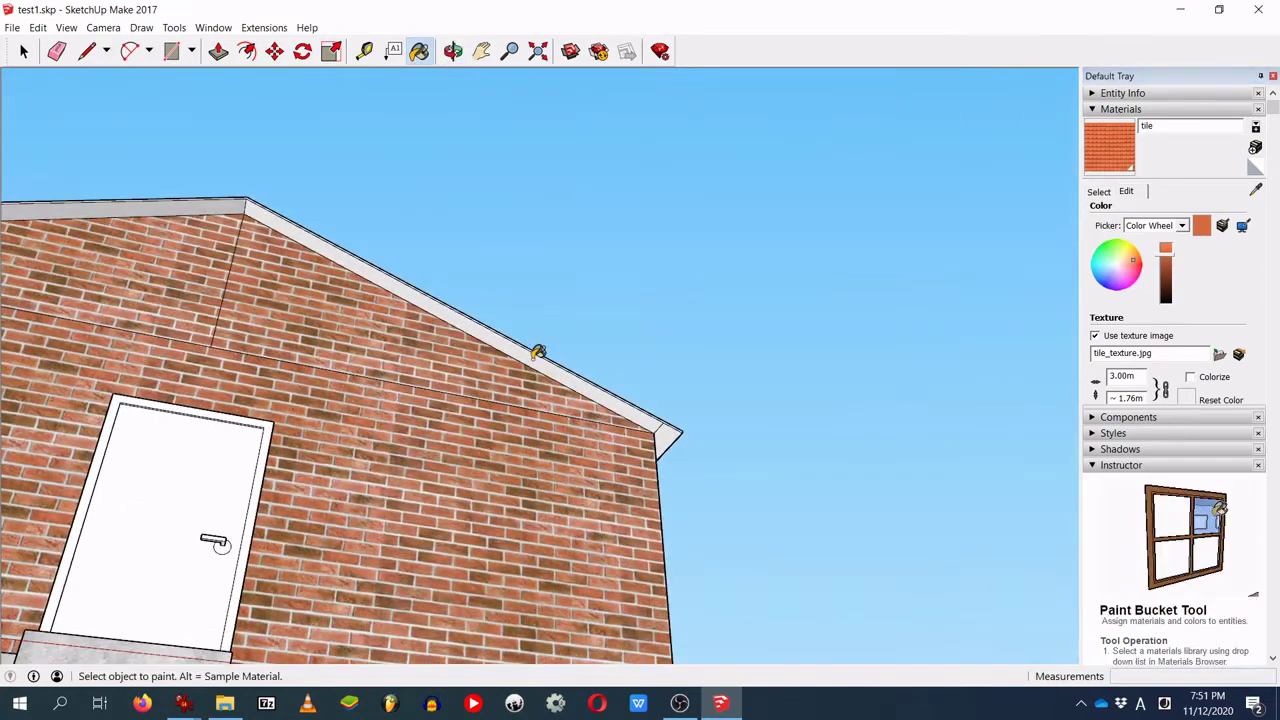
pyautogui.click(588, 370)
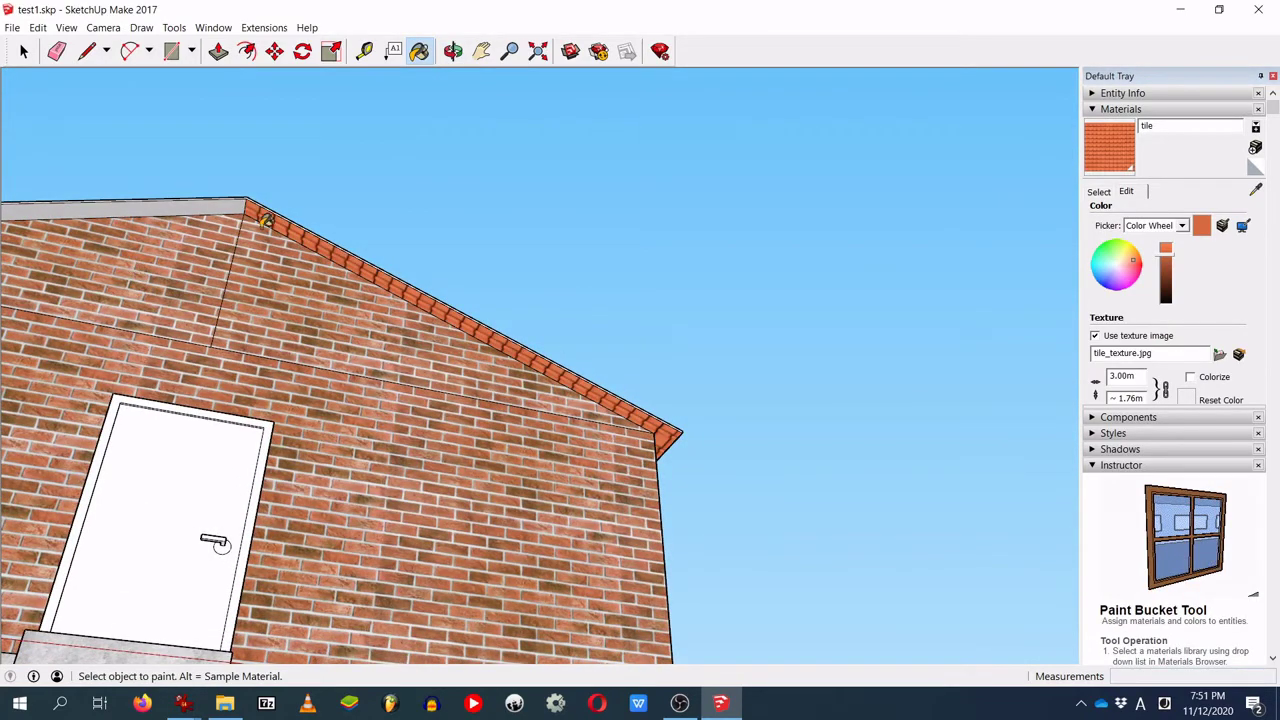
pyautogui.click(206, 202)
# Step: Paint the remaining white gable roof edge and the eave strip along one long side wall with the tile material
pyautogui.moveTo(206, 202)
pyautogui.mouseDown(button='middle')
pyautogui.moveTo(314, 457)
pyautogui.moveTo(336, 430)
pyautogui.moveTo(328, 441)
pyautogui.mouseUp(button='middle')
pyautogui.scroll(4, 343, 418)
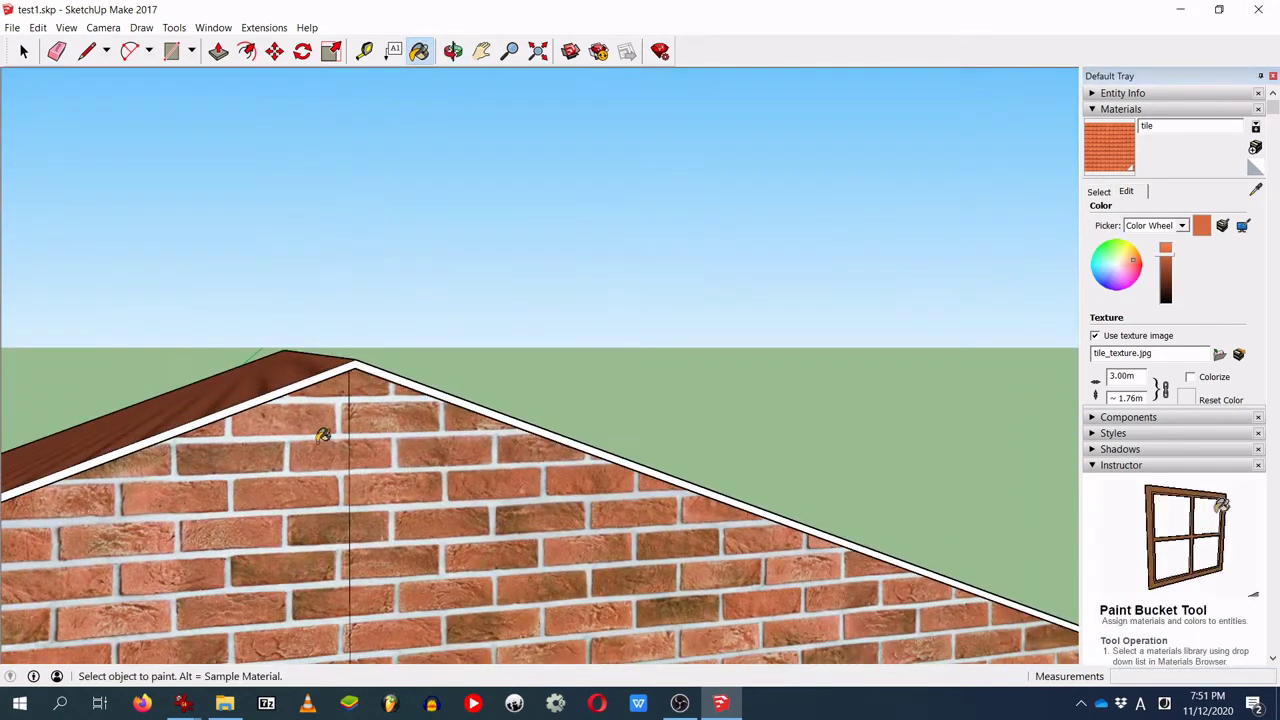
pyautogui.click(258, 397)
pyautogui.moveTo(246, 460)
pyautogui.mouseDown(button='middle')
pyautogui.moveTo(358, 519)
pyautogui.moveTo(391, 423)
pyautogui.moveTo(520, 434)
pyautogui.moveTo(557, 500)
pyautogui.moveTo(779, 423)
pyautogui.mouseUp(button='middle')
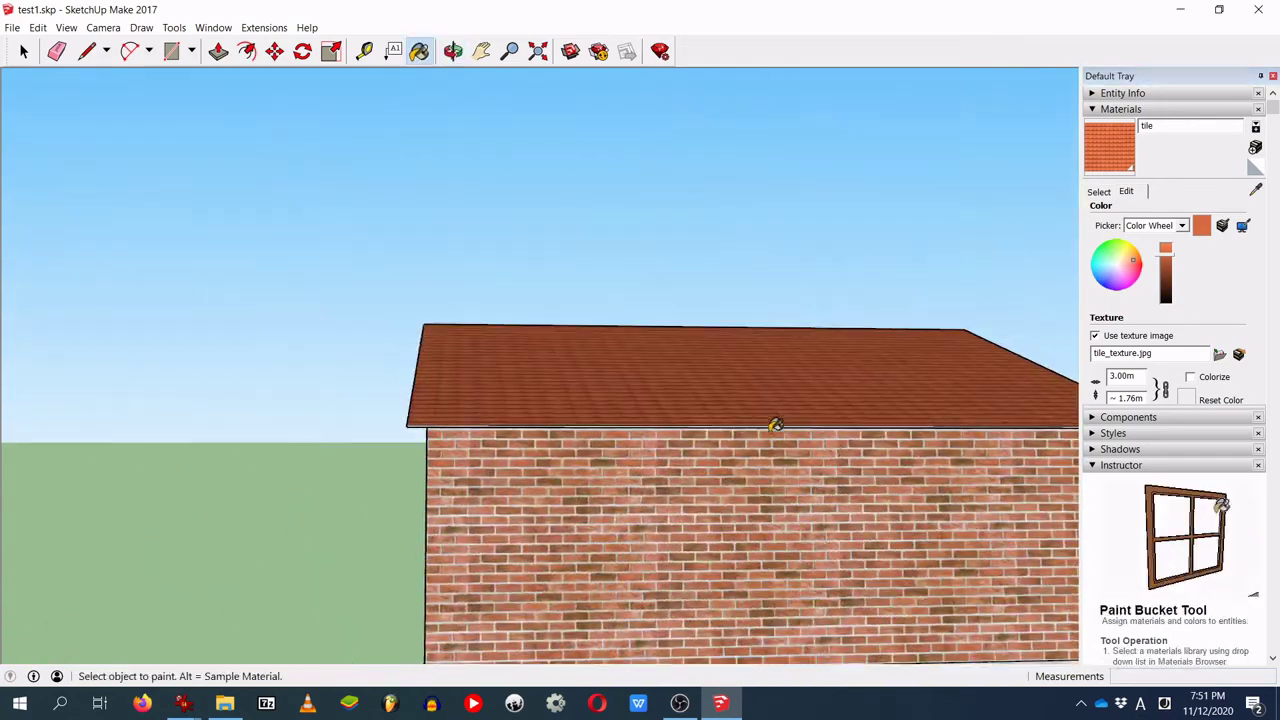
pyautogui.scroll(5, 614, 437)
pyautogui.click(593, 236)
# Step: Paint the white roof strip above the opposite long brick wall with the tile material
pyautogui.moveTo(589, 234)
pyautogui.mouseDown(button='middle')
pyautogui.moveTo(589, 211)
pyautogui.moveTo(463, 296)
pyautogui.moveTo(638, 337)
pyautogui.mouseUp(button='middle')
pyautogui.moveTo(662, 386); pyautogui.dragTo(991, 328, button='middle')
pyautogui.moveTo(561, 260); pyautogui.dragTo(793, 547, button='middle')
pyautogui.moveTo(657, 603); pyautogui.dragTo(997, 606, button='middle')
pyautogui.moveTo(646, 563)
pyautogui.mouseDown(button='middle')
pyautogui.moveTo(643, 297)
pyautogui.moveTo(675, 400)
pyautogui.moveTo(509, 629)
pyautogui.moveTo(429, 626)
pyautogui.moveTo(674, 391)
pyautogui.moveTo(719, 248)
pyautogui.moveTo(726, 440)
pyautogui.moveTo(551, 489)
pyautogui.moveTo(762, 584)
pyautogui.moveTo(629, 563)
pyautogui.moveTo(389, 569)
pyautogui.moveTo(777, 431)
pyautogui.moveTo(694, 505)
pyautogui.moveTo(960, 470)
pyautogui.moveTo(850, 450)
pyautogui.mouseUp(button='middle')
pyautogui.scroll(3, 622, 441)
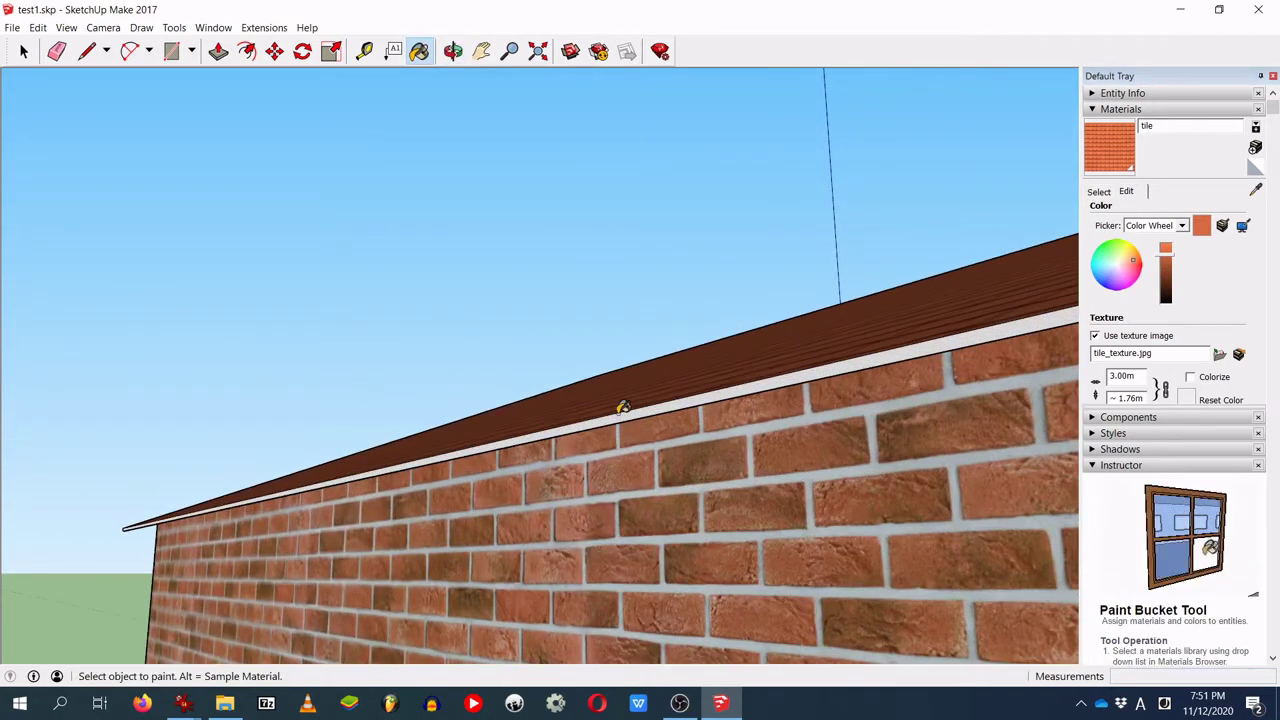
pyautogui.click(617, 411)
pyautogui.moveTo(651, 460)
pyautogui.mouseDown(button='middle')
pyautogui.moveTo(577, 340)
pyautogui.moveTo(616, 375)
pyautogui.mouseUp(button='middle')
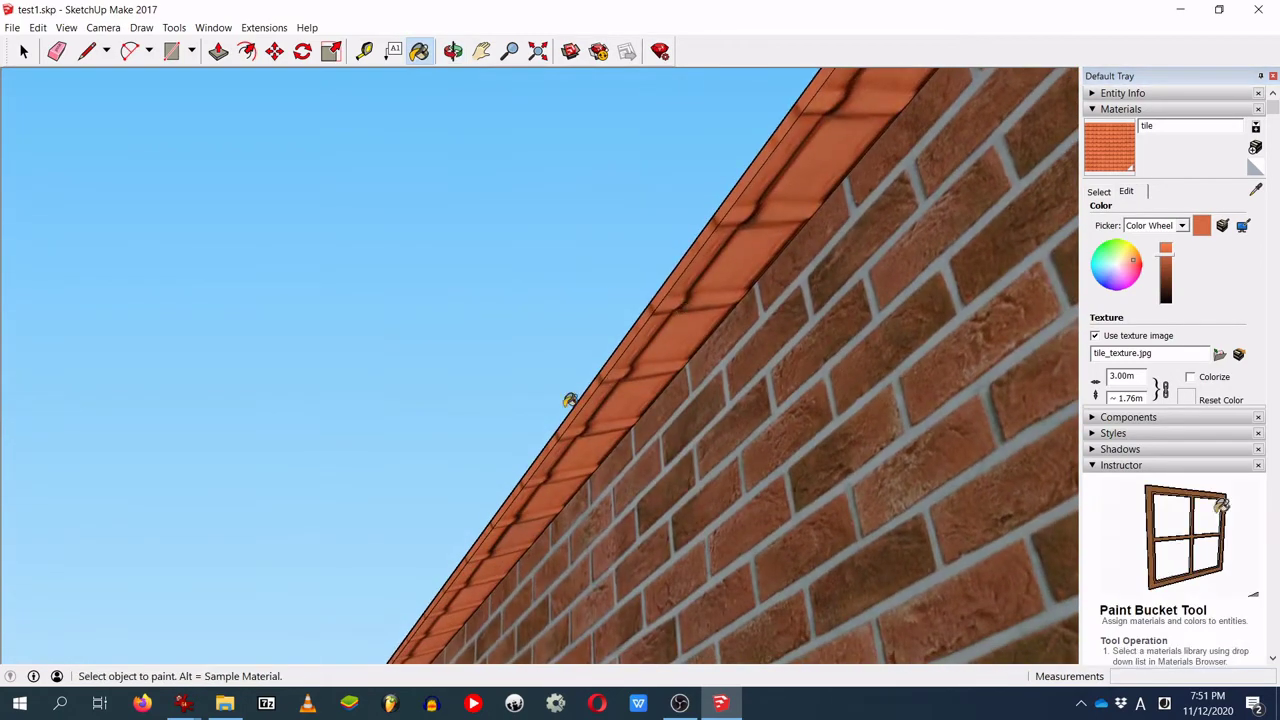
# Step: Start a new material named wood that uses wood_texture.jpg from the house 3d folder as its texture
pyautogui.moveTo(650, 513); pyautogui.dragTo(725, 479, button='middle')
pyautogui.moveTo(685, 600)
pyautogui.mouseDown(button='middle')
pyautogui.moveTo(674, 609)
pyautogui.moveTo(906, 483)
pyautogui.moveTo(640, 520)
pyautogui.moveTo(581, 503)
pyautogui.moveTo(786, 471)
pyautogui.moveTo(692, 567)
pyautogui.moveTo(731, 575)
pyautogui.mouseUp(button='middle')
pyautogui.scroll(-3, 692, 567)
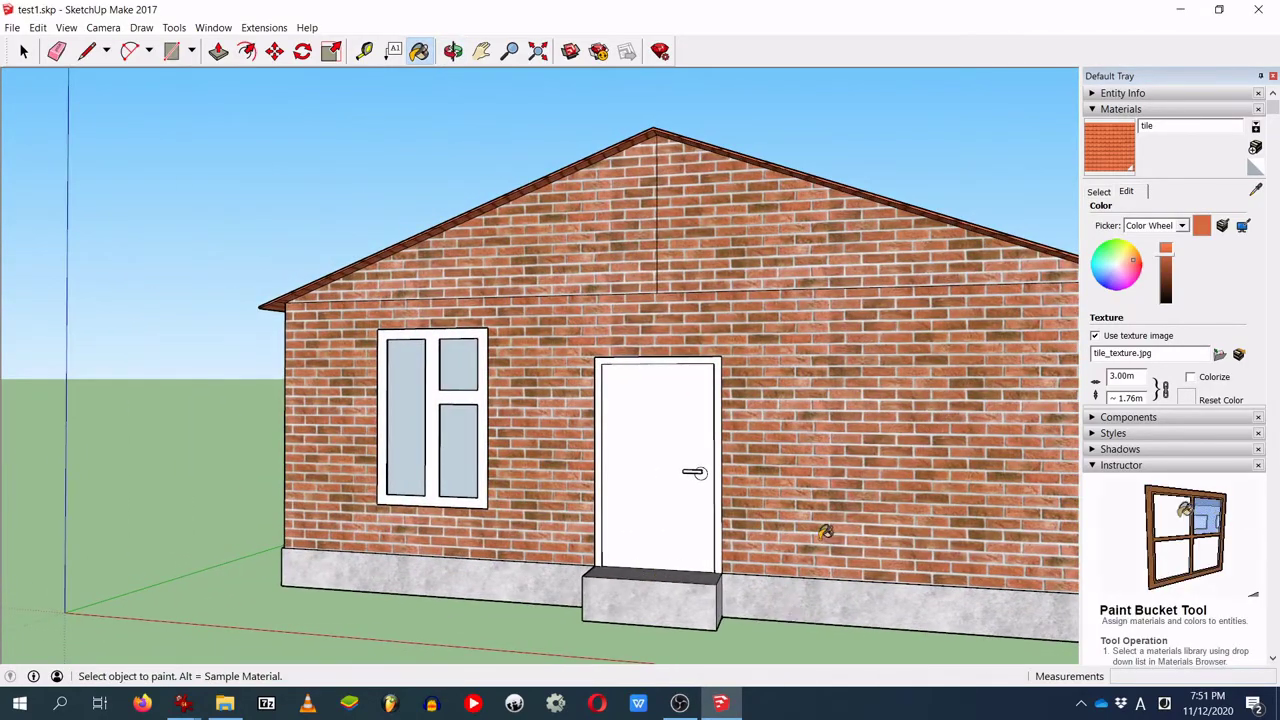
pyautogui.scroll(5, 818, 573)
pyautogui.moveTo(855, 477)
pyautogui.mouseDown(button='middle')
pyautogui.moveTo(871, 466)
pyautogui.moveTo(845, 619)
pyautogui.moveTo(852, 590)
pyautogui.mouseUp(button='middle')
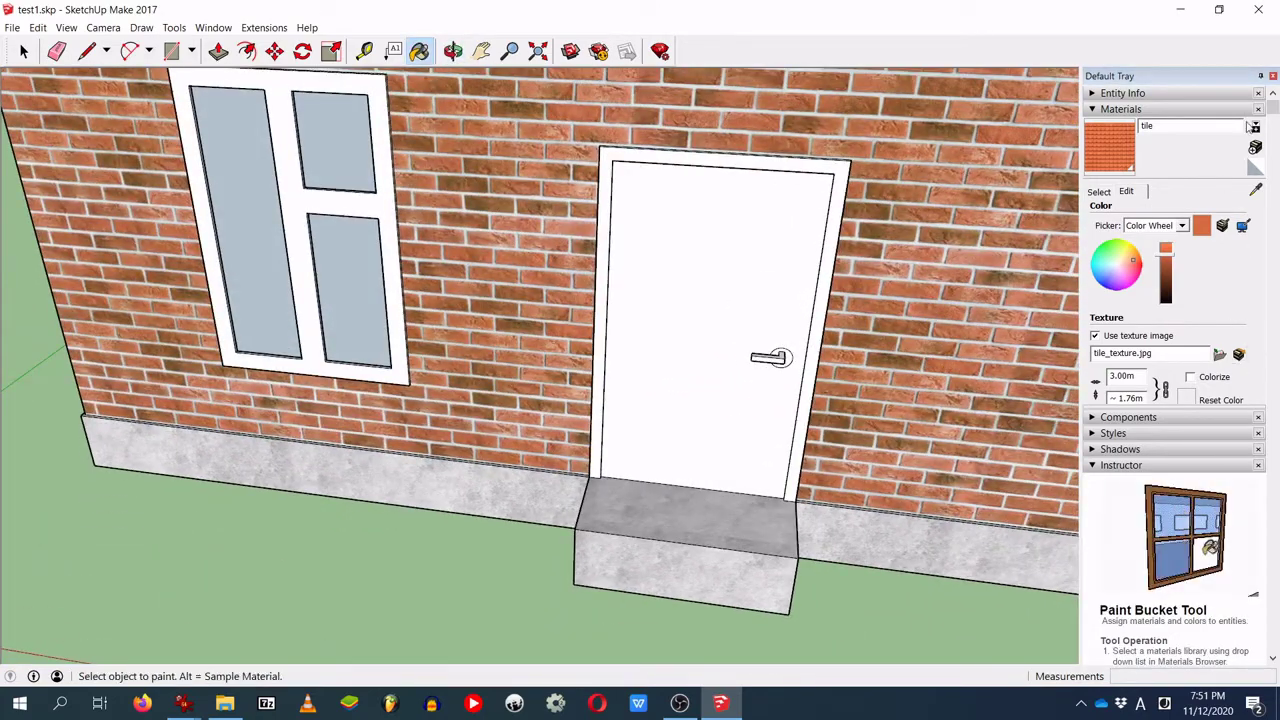
pyautogui.click(1255, 147)
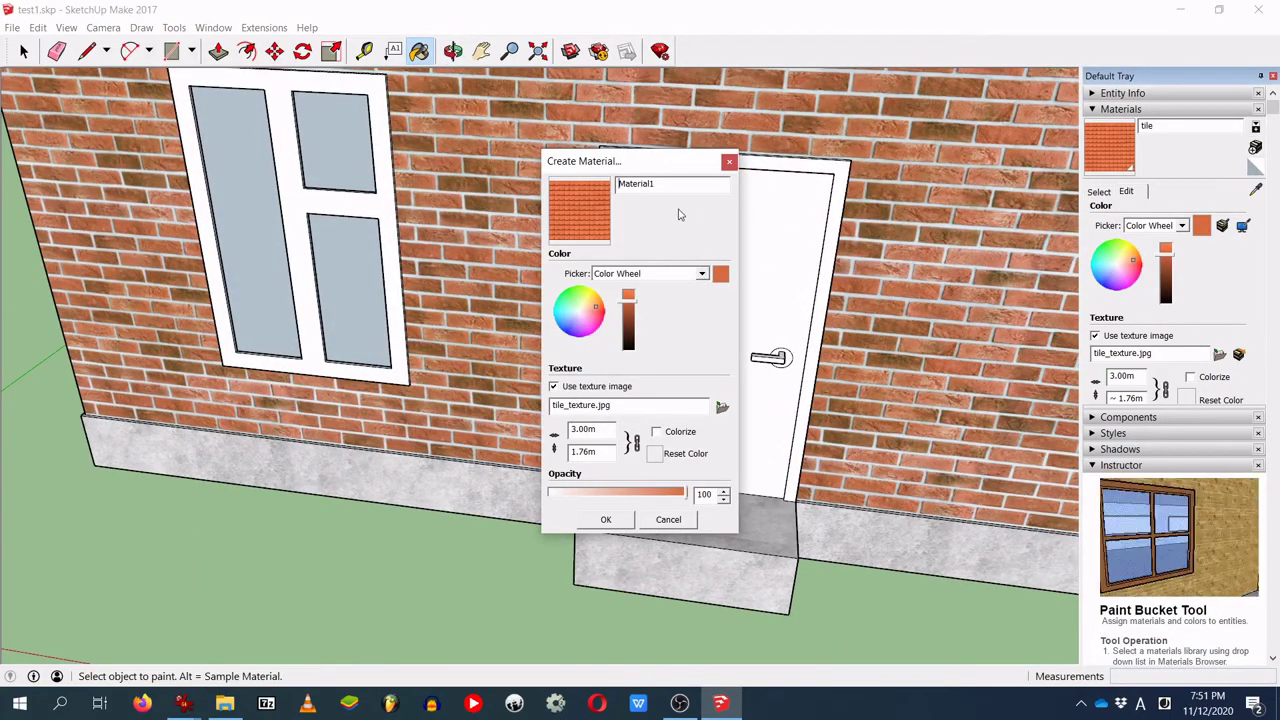
pyautogui.doubleClick(630, 184)
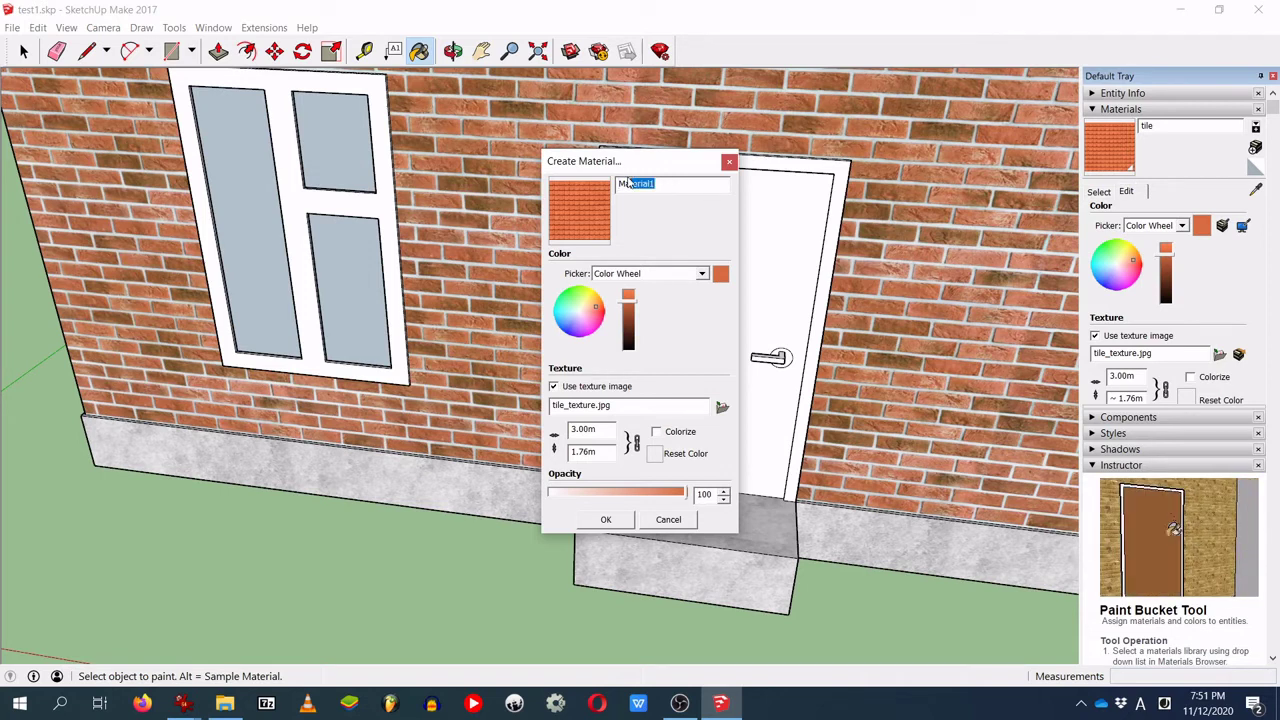
pyautogui.write('WOOD')
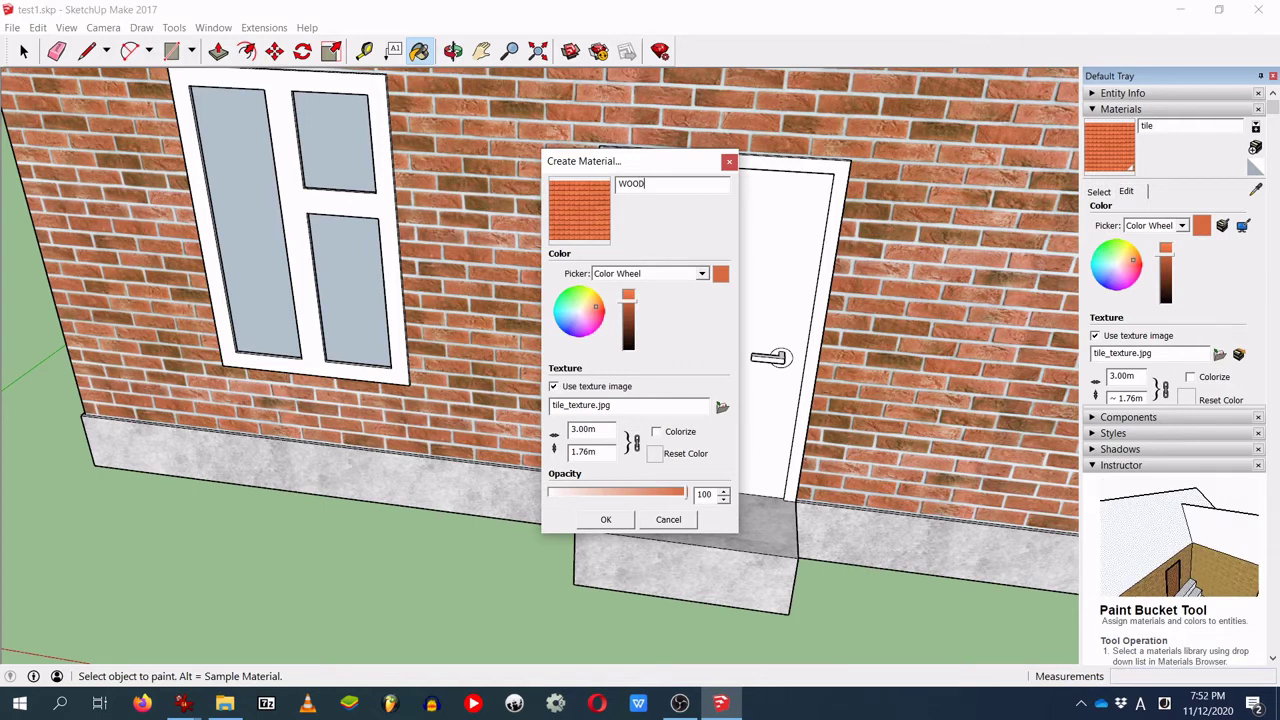
pyautogui.write('wood')
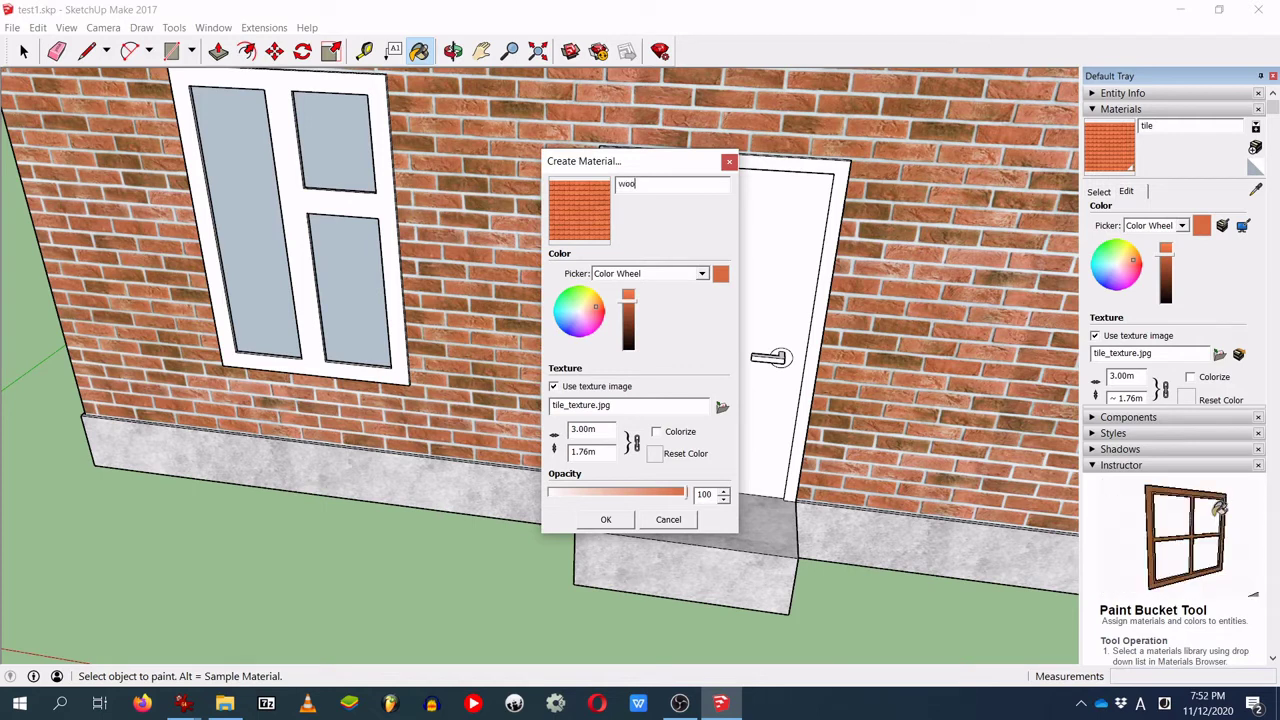
pyautogui.click(722, 408)
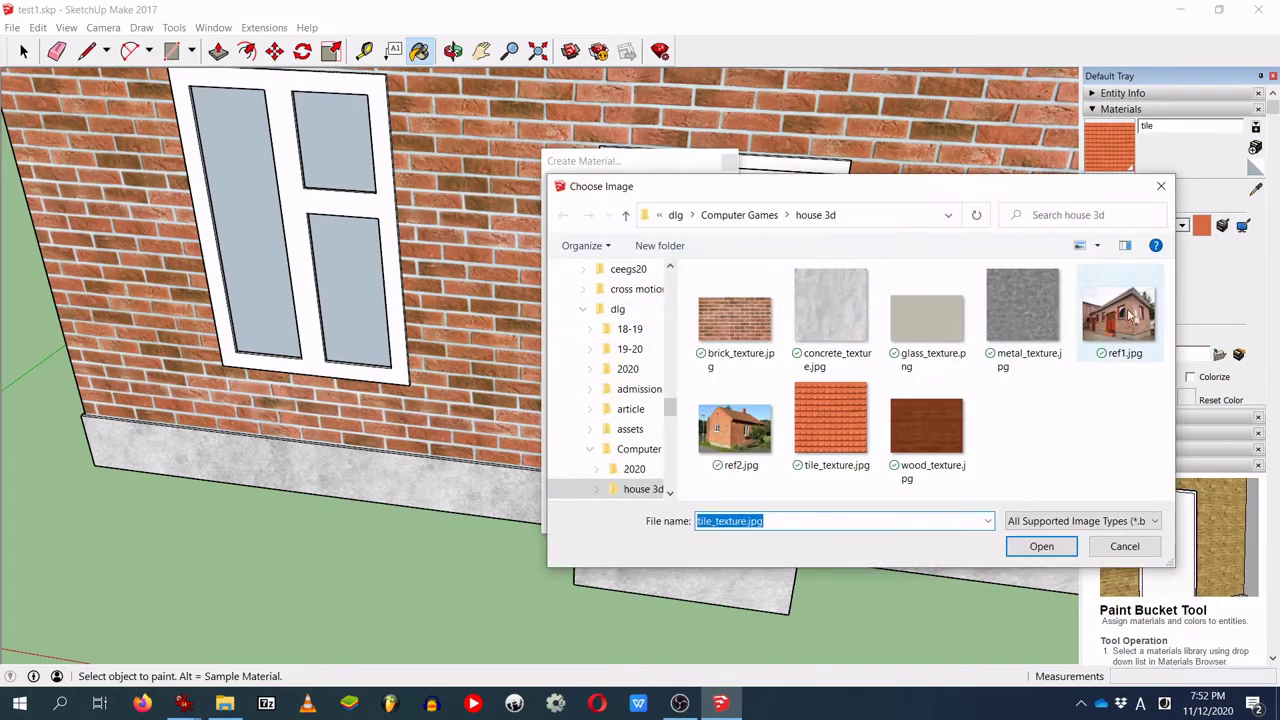
pyautogui.doubleClick(935, 412)
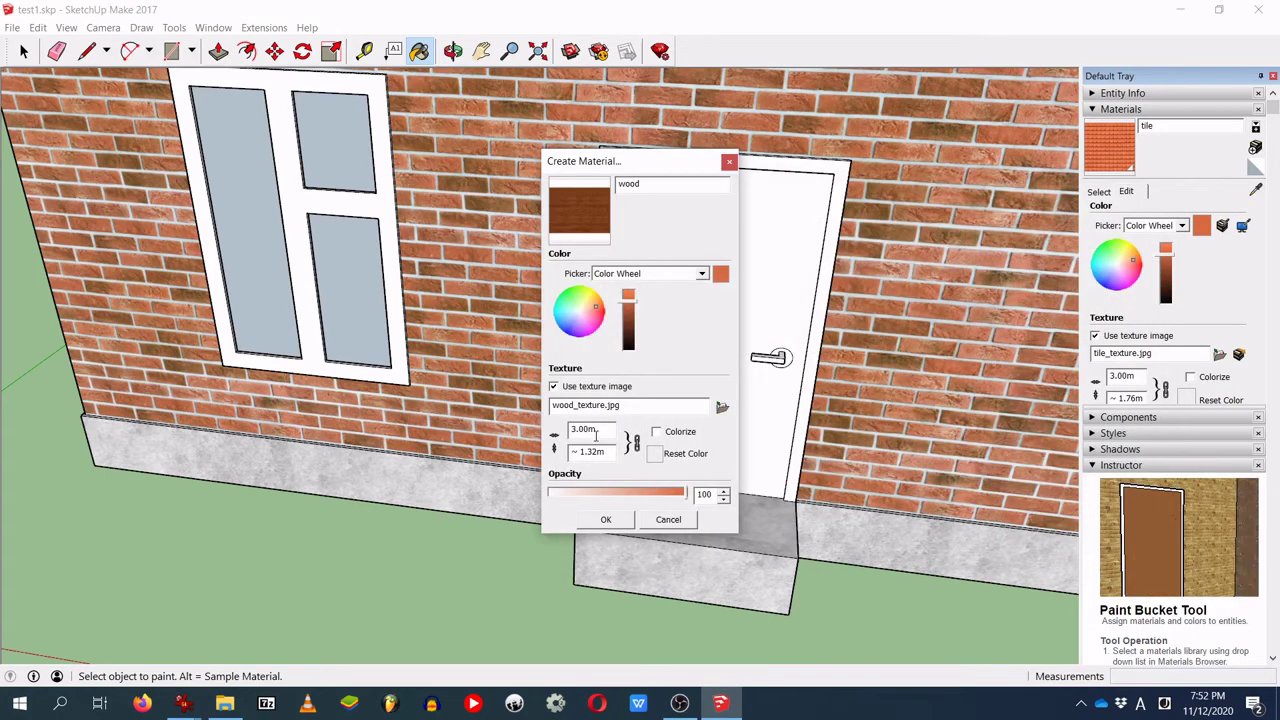
# Step: Give the wood texture a width of 2 m, finish creating the material and paint the front door panel with it
pyautogui.doubleClick(593, 431)
pyautogui.write('2')
pyautogui.click(606, 520)
pyautogui.click(688, 332)
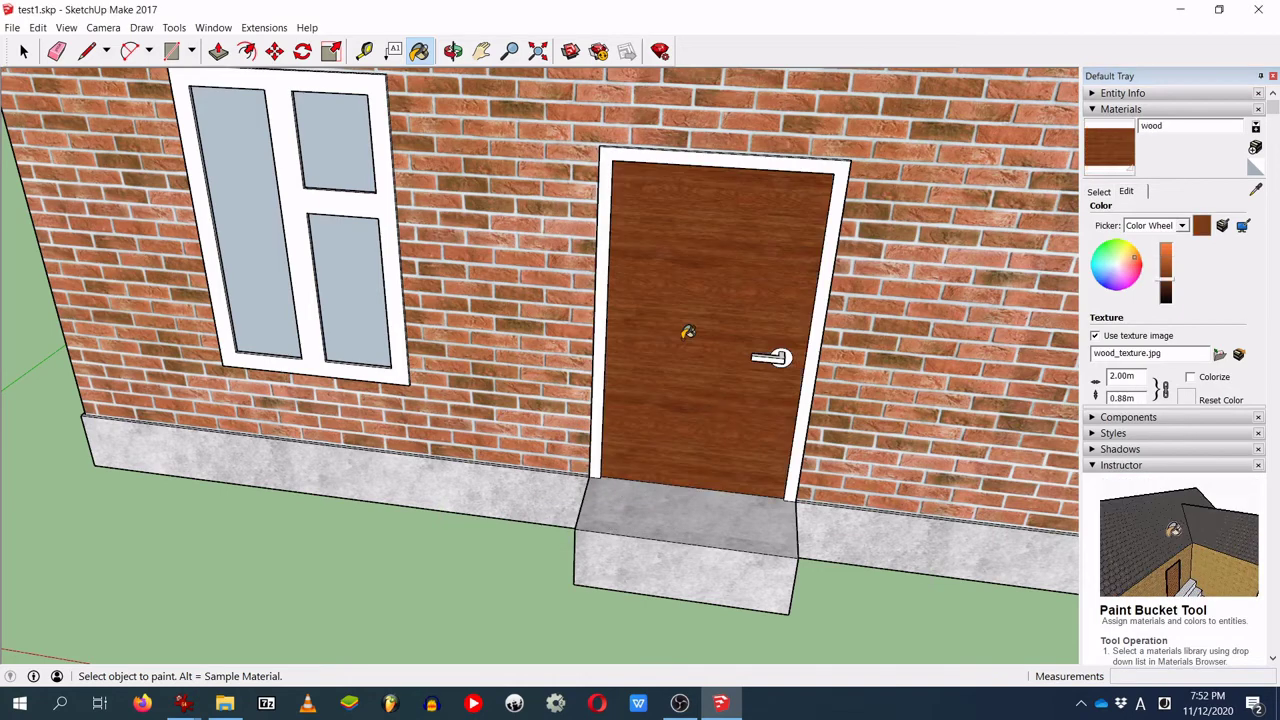
# Step: Try wood texture widths of 400 m, 5 m and 3 m on the front door
pyautogui.click(1119, 376)
pyautogui.write('00')
pyautogui.press('Return')
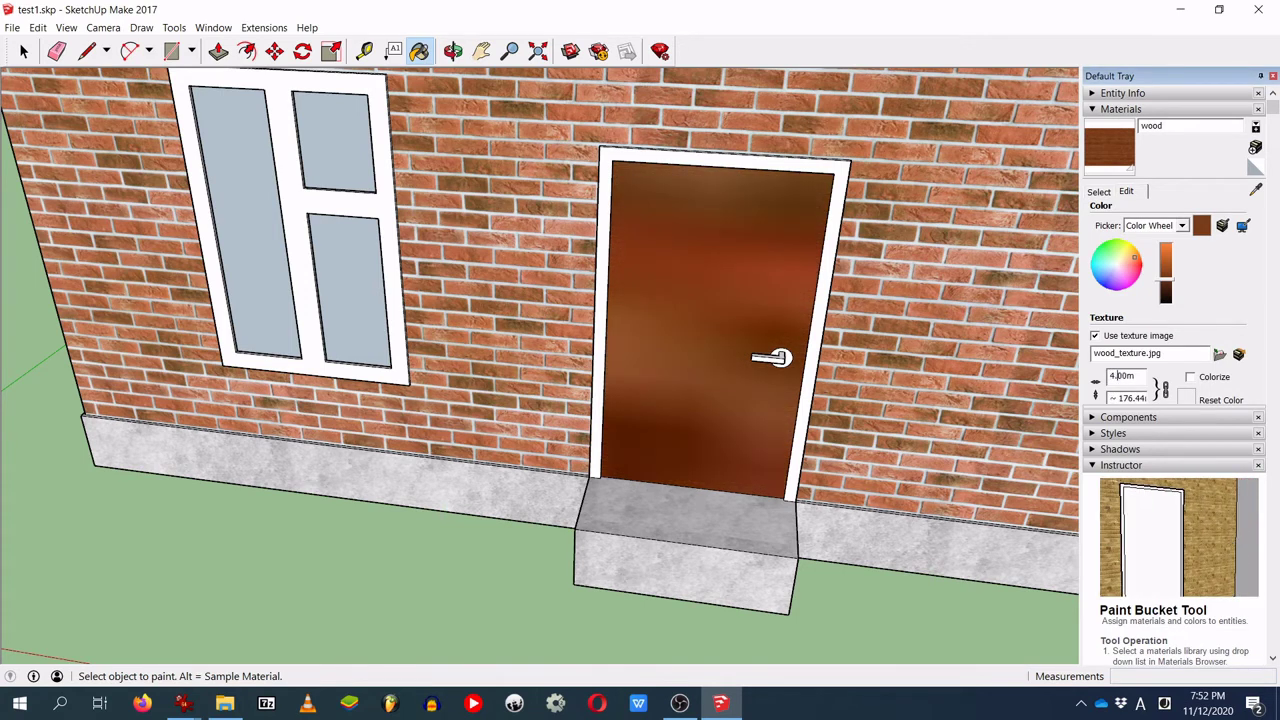
pyautogui.press('Return')
pyautogui.press('BackSpace')
pyautogui.write('5')
pyautogui.press('Return')
pyautogui.write('.')
pyautogui.press('Return')
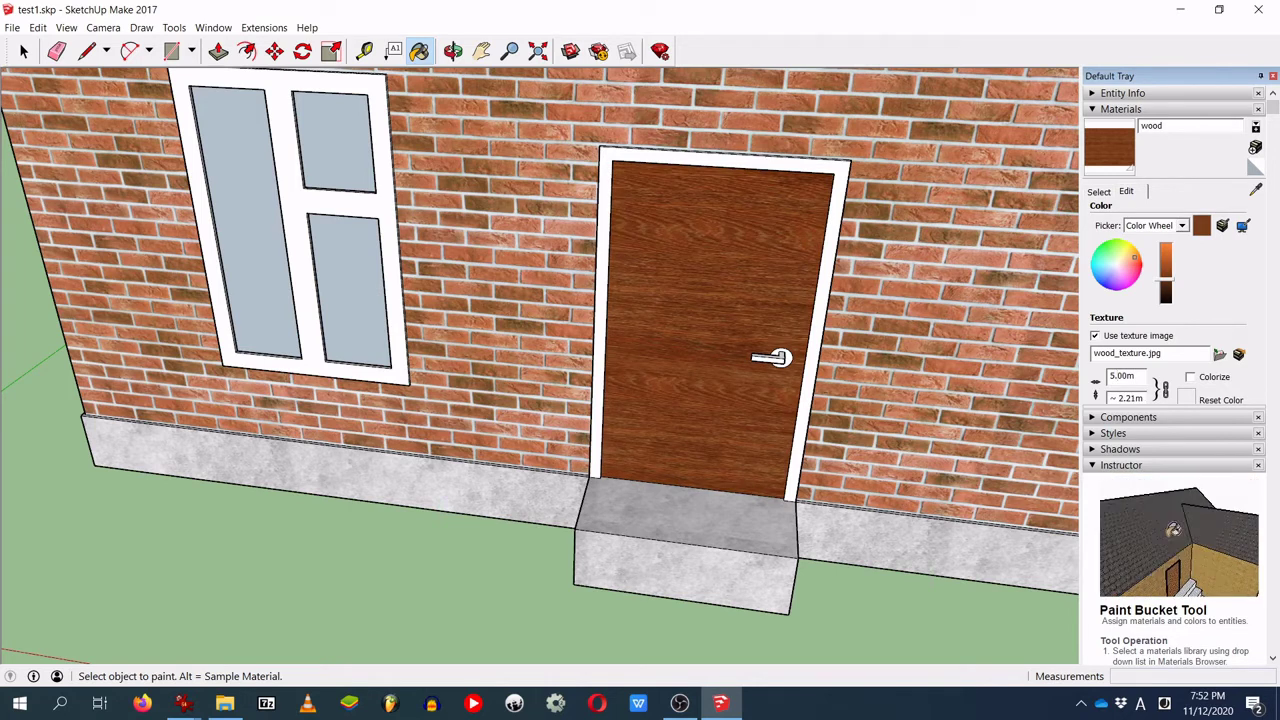
pyautogui.write('3.')
pyautogui.press('Return')
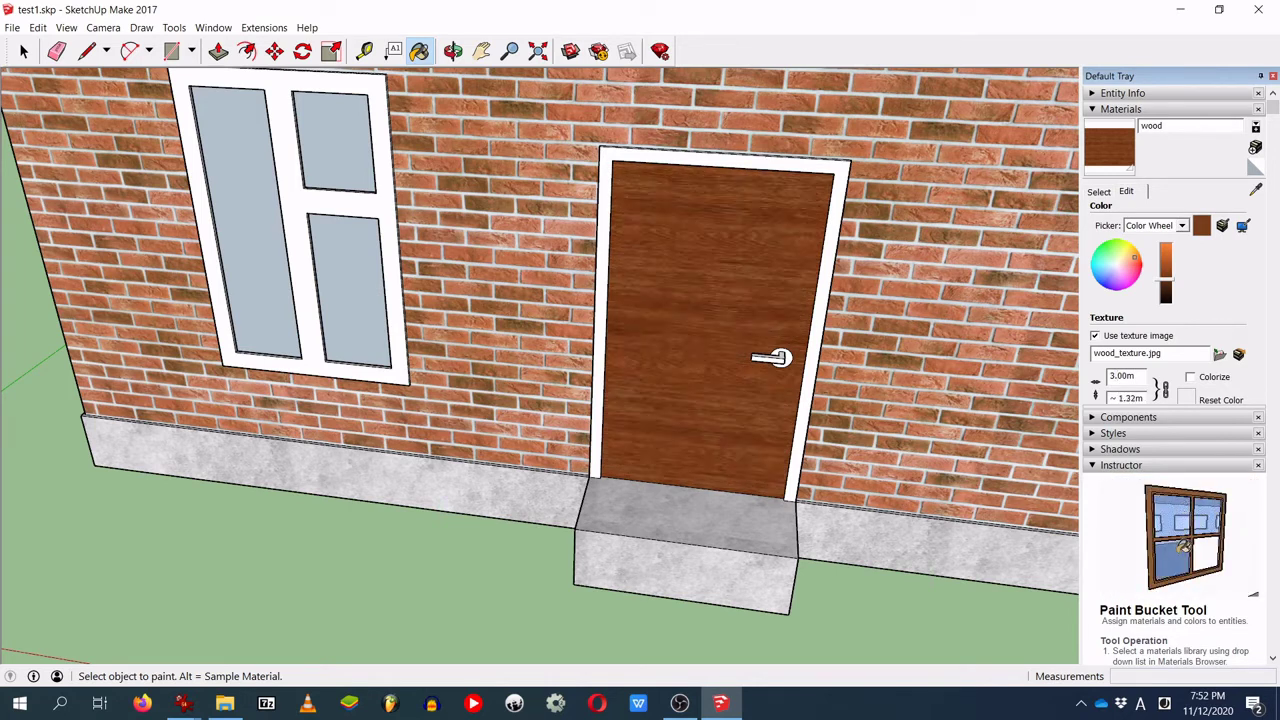
# Step: Set the wood texture's width to 4 m
pyautogui.press('BackSpace')
pyautogui.write('4')
pyautogui.press('Return')
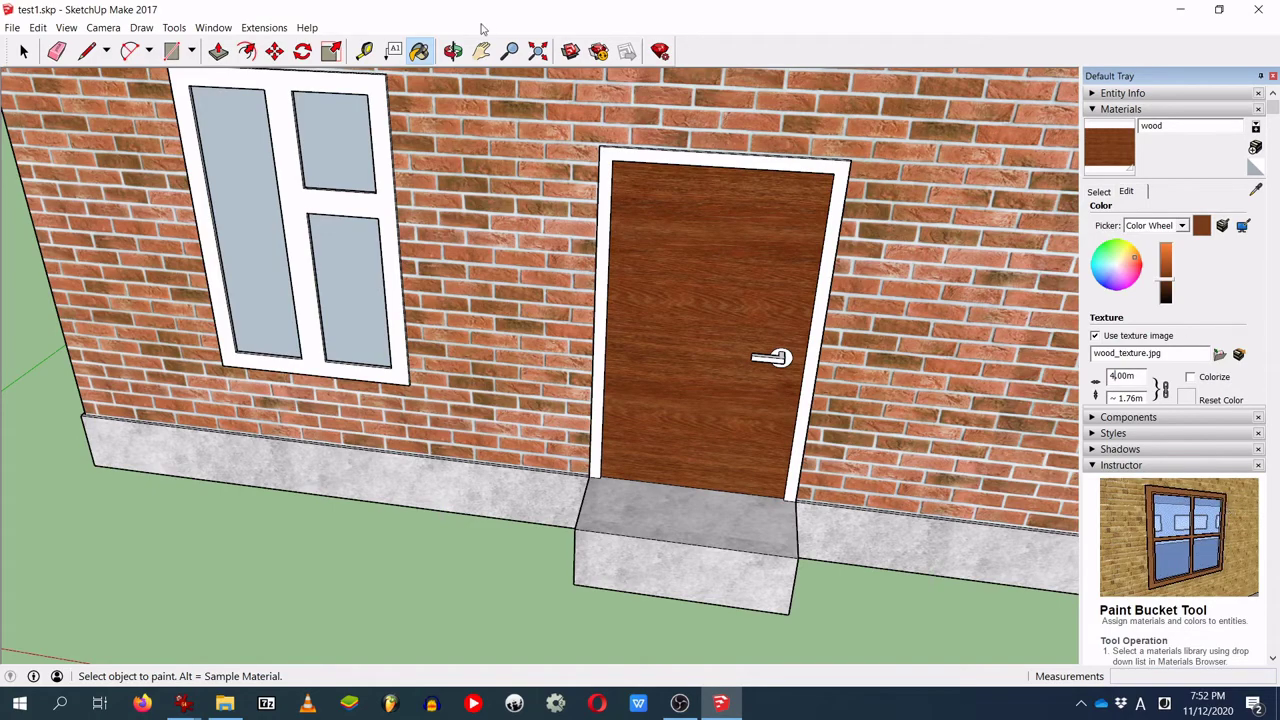
# Step: Paint the front face of the door frame and its outer side face nearest the window with wood
pyautogui.scroll(3, 686, 194)
pyautogui.moveTo(747, 264)
pyautogui.mouseDown(button='middle')
pyautogui.moveTo(737, 443)
pyautogui.moveTo(749, 351)
pyautogui.moveTo(760, 553)
pyautogui.mouseUp(button='middle')
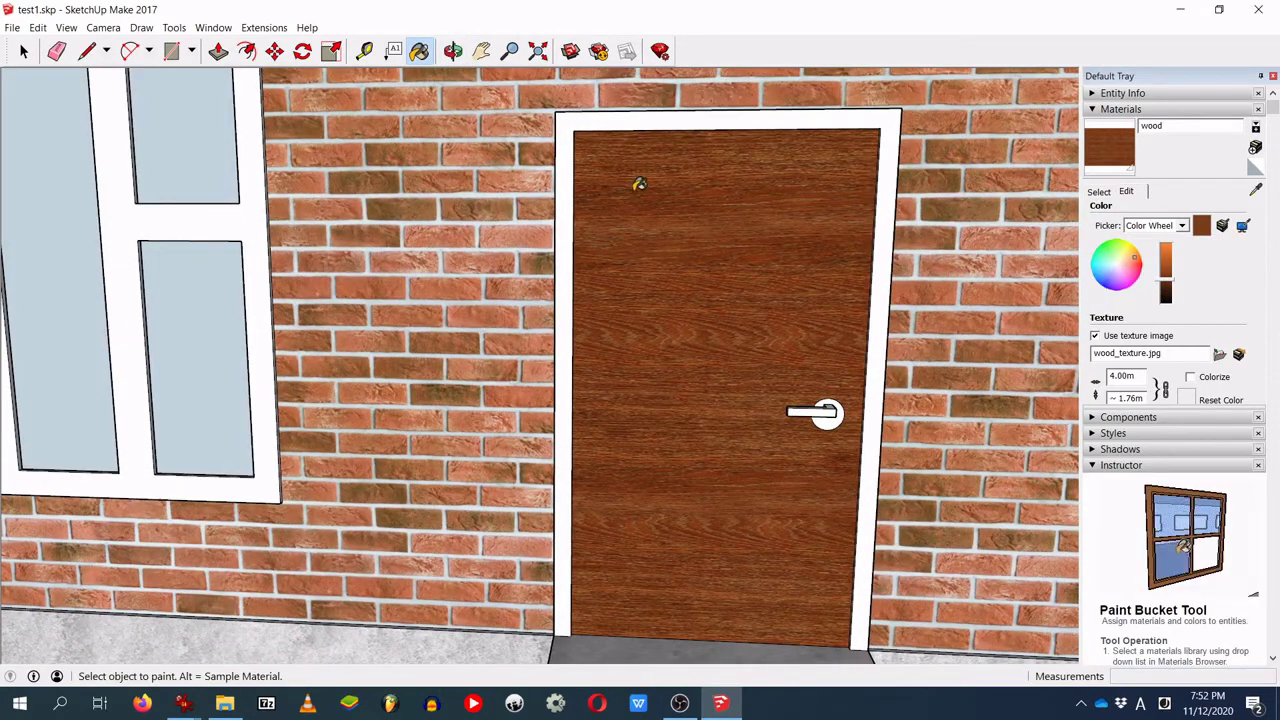
pyautogui.moveTo(688, 224)
pyautogui.mouseDown(button='middle')
pyautogui.moveTo(616, 152)
pyautogui.moveTo(656, 192)
pyautogui.moveTo(641, 330)
pyautogui.mouseUp(button='middle')
pyautogui.click(576, 197)
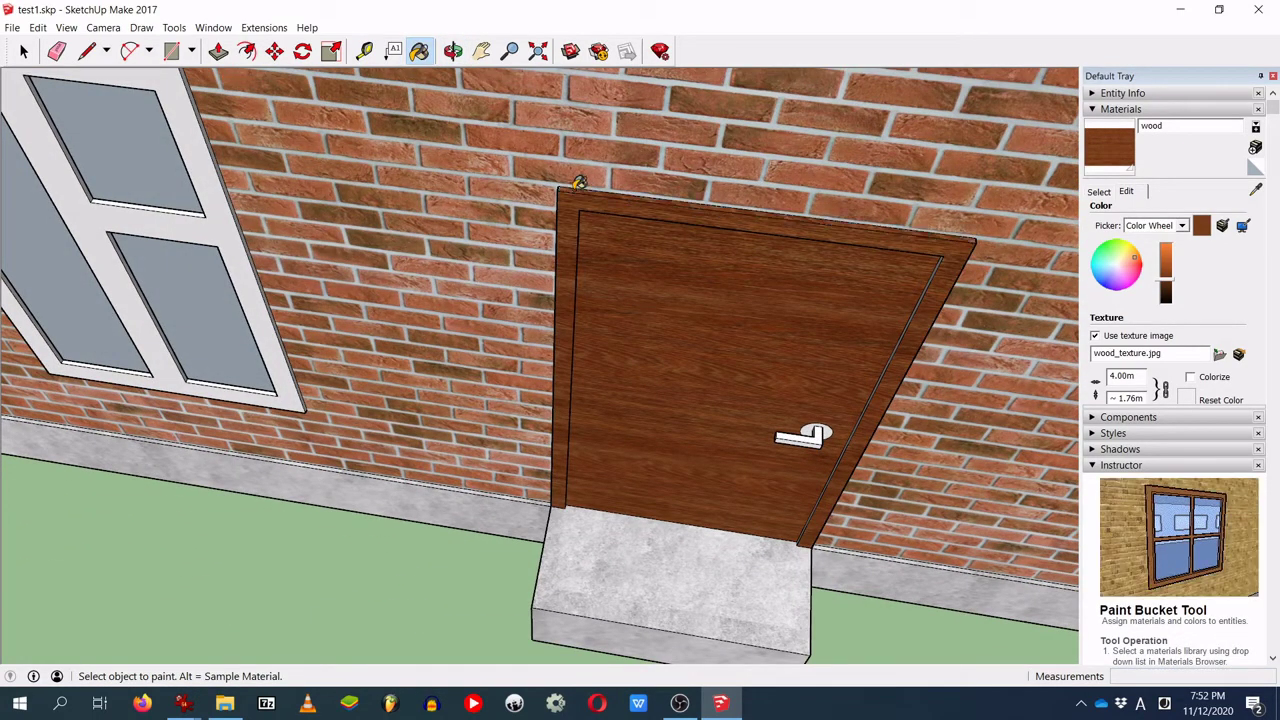
pyautogui.moveTo(519, 252)
pyautogui.mouseDown(button='middle')
pyautogui.moveTo(545, 232)
pyautogui.moveTo(509, 266)
pyautogui.mouseUp(button='middle')
pyautogui.scroll(5, 586, 257)
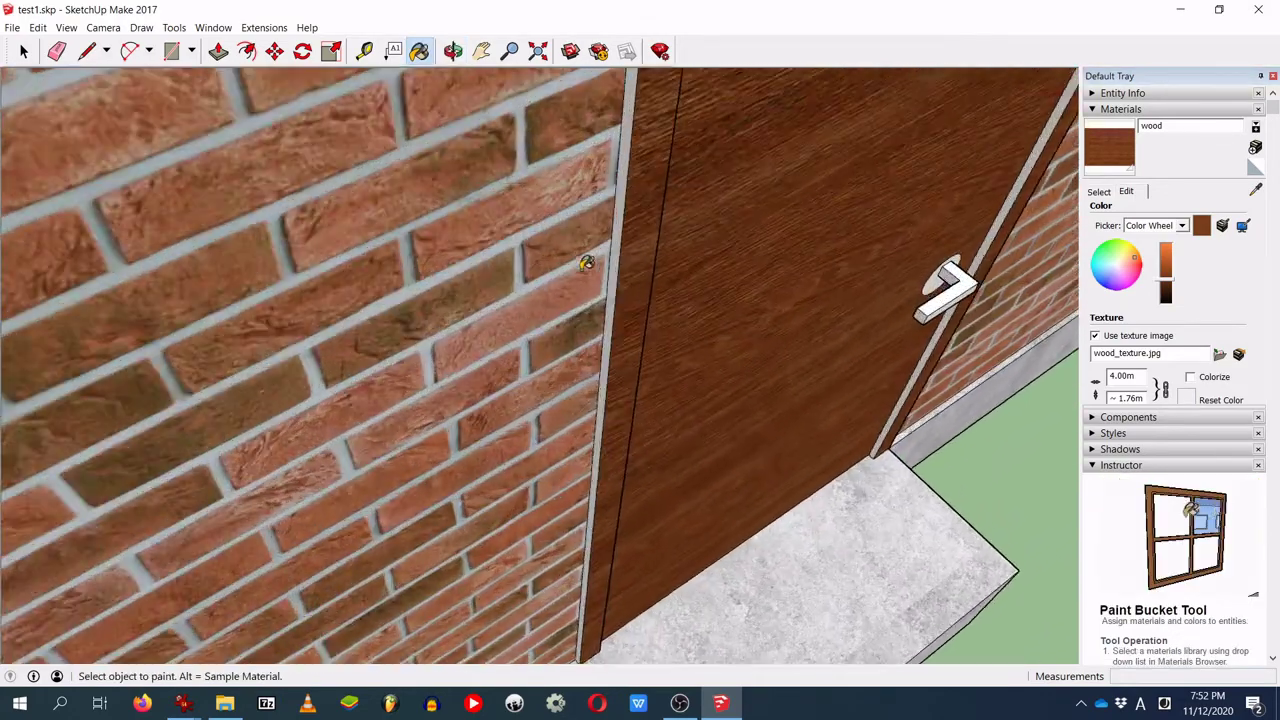
pyautogui.click(618, 265)
# Step: Paint the door frame's inner side face opposite the handle and its outer side face on the handle side with wood
pyautogui.moveTo(732, 261)
pyautogui.mouseDown(button='middle')
pyautogui.moveTo(463, 289)
pyautogui.moveTo(385, 278)
pyautogui.mouseUp(button='middle')
pyautogui.click(368, 274)
pyautogui.moveTo(734, 343); pyautogui.dragTo(823, 357, button='middle')
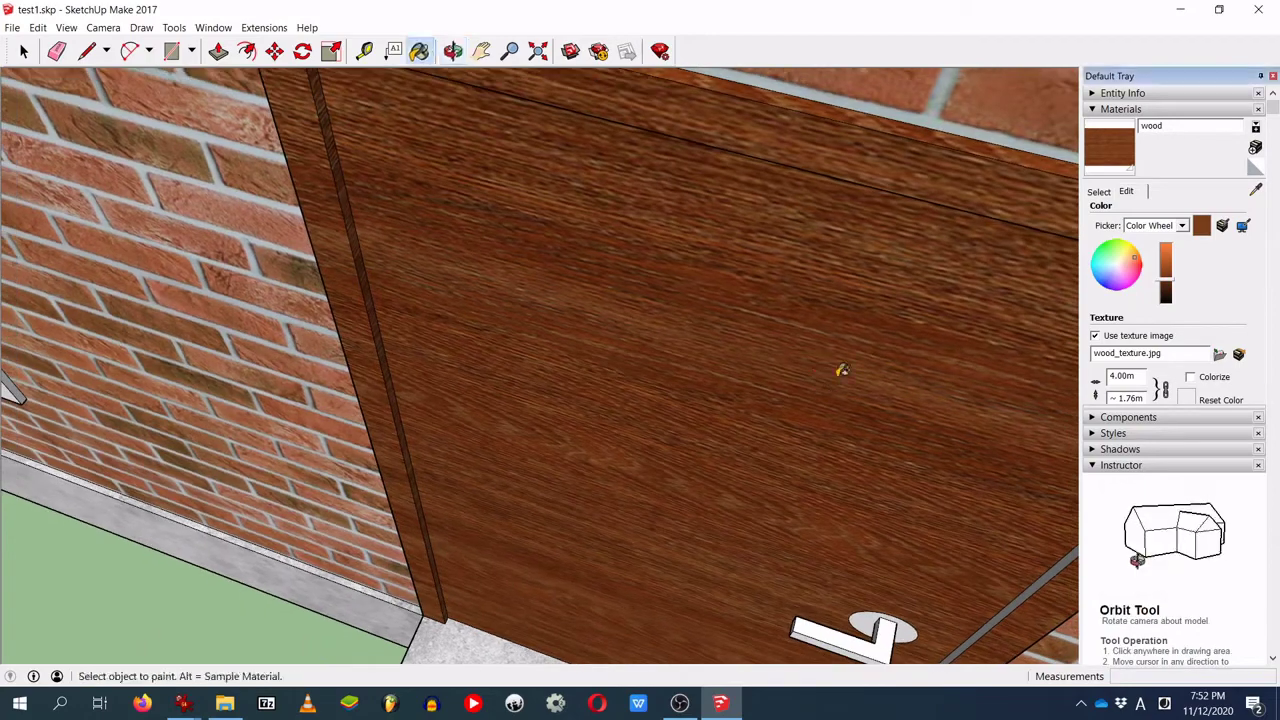
pyautogui.moveTo(935, 487)
pyautogui.mouseDown(button='middle')
pyautogui.moveTo(403, 357)
pyautogui.moveTo(612, 352)
pyautogui.moveTo(578, 373)
pyautogui.moveTo(572, 356)
pyautogui.mouseUp(button='middle')
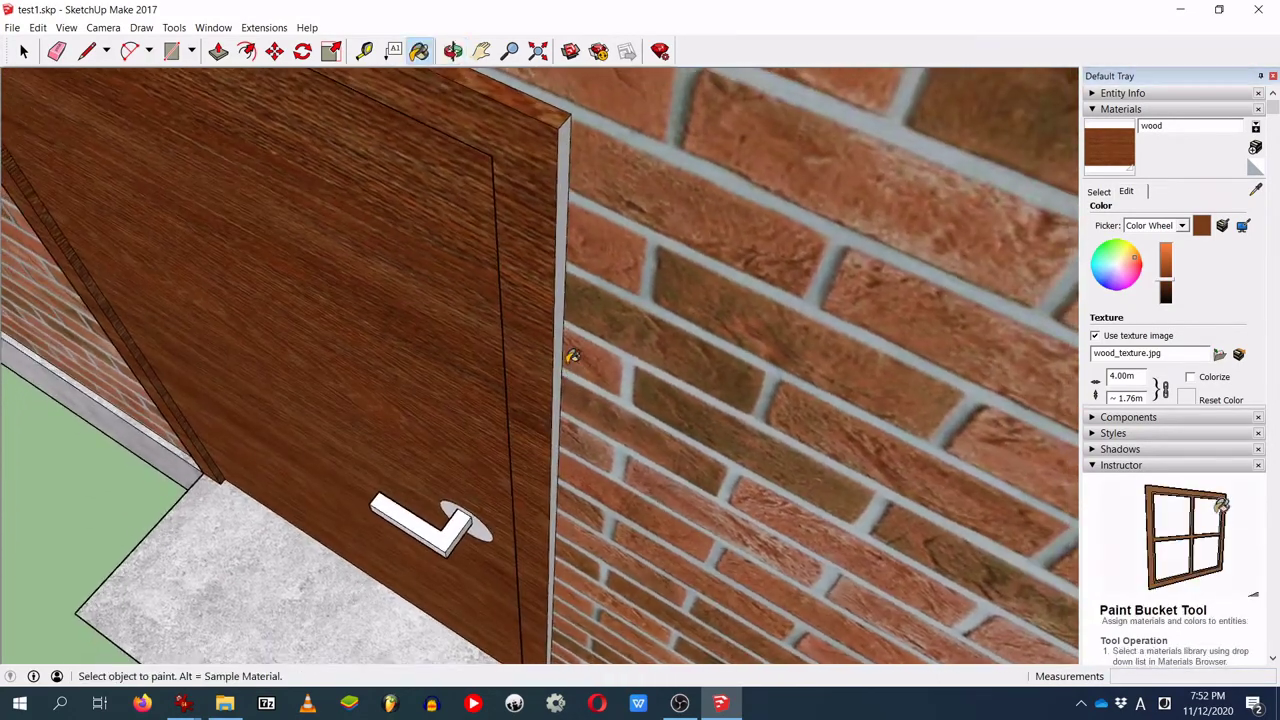
pyautogui.click(565, 348)
# Step: Paint the front face of the window frame beside the door with the wood material
pyautogui.moveTo(369, 363)
pyautogui.mouseDown(button='middle')
pyautogui.moveTo(597, 449)
pyautogui.moveTo(577, 418)
pyautogui.mouseUp(button='middle')
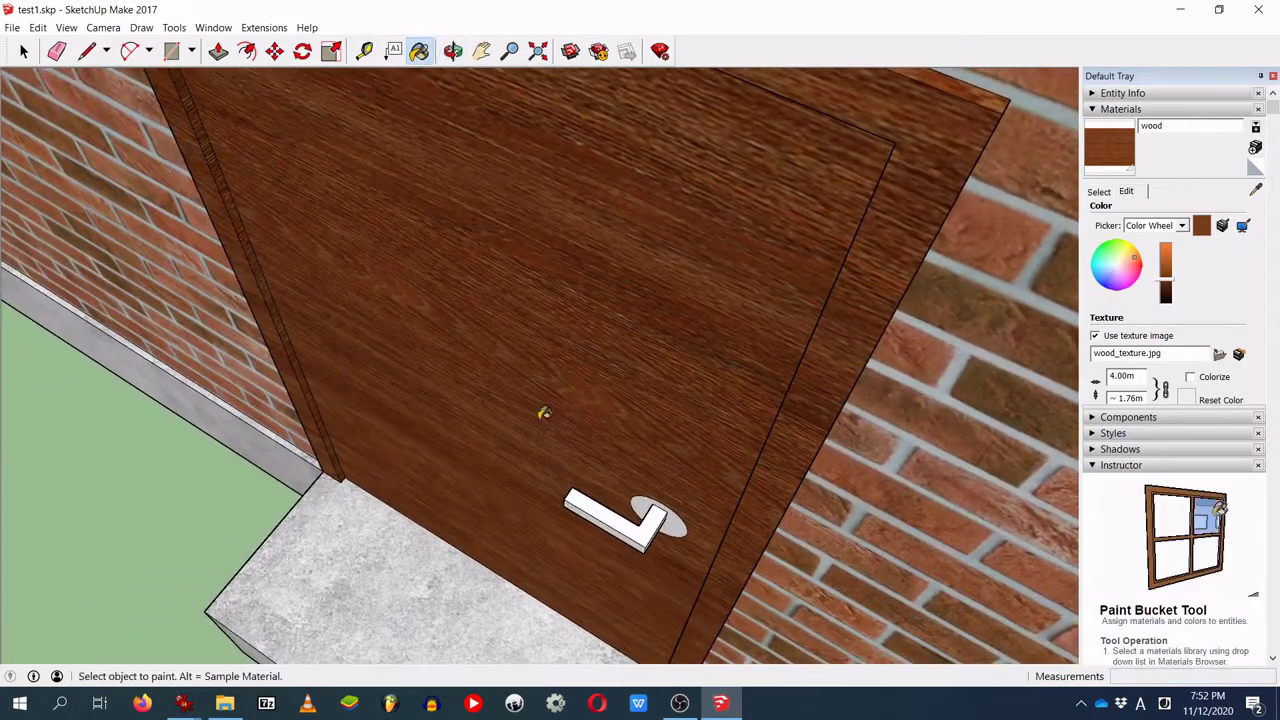
pyautogui.moveTo(274, 252); pyautogui.dragTo(179, 201, button='middle')
pyautogui.moveTo(830, 415); pyautogui.dragTo(840, 297, button='middle')
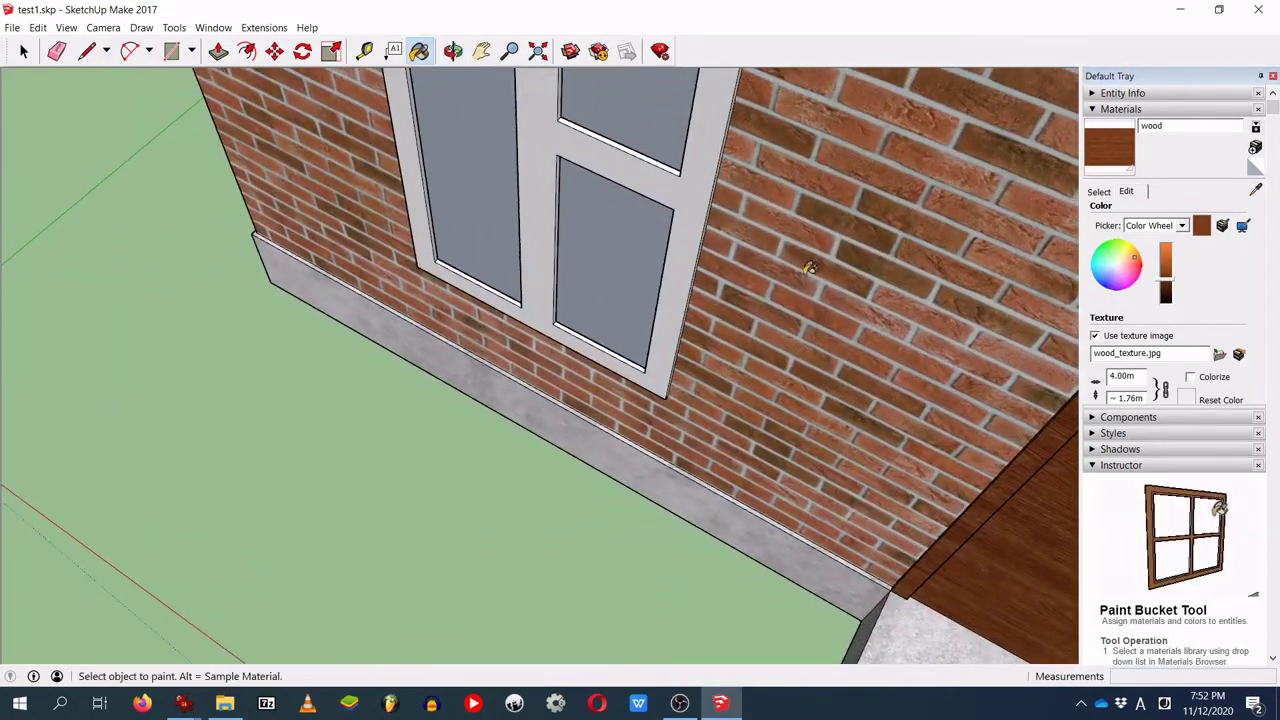
pyautogui.click(690, 196)
# Step: Paint the small upper pane's sill and inner side face, plus the window frame's top edge, with wood
pyautogui.scroll(2, 650, 192)
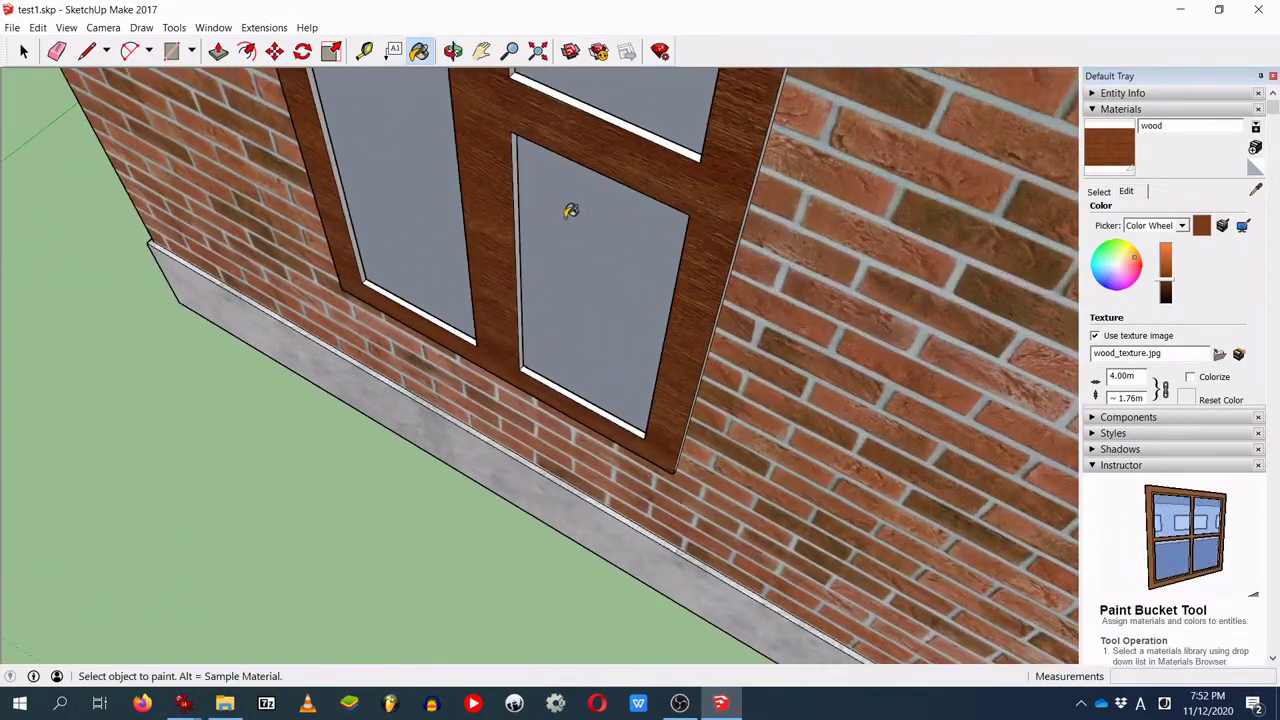
pyautogui.moveTo(629, 169); pyautogui.dragTo(623, 386, button='middle')
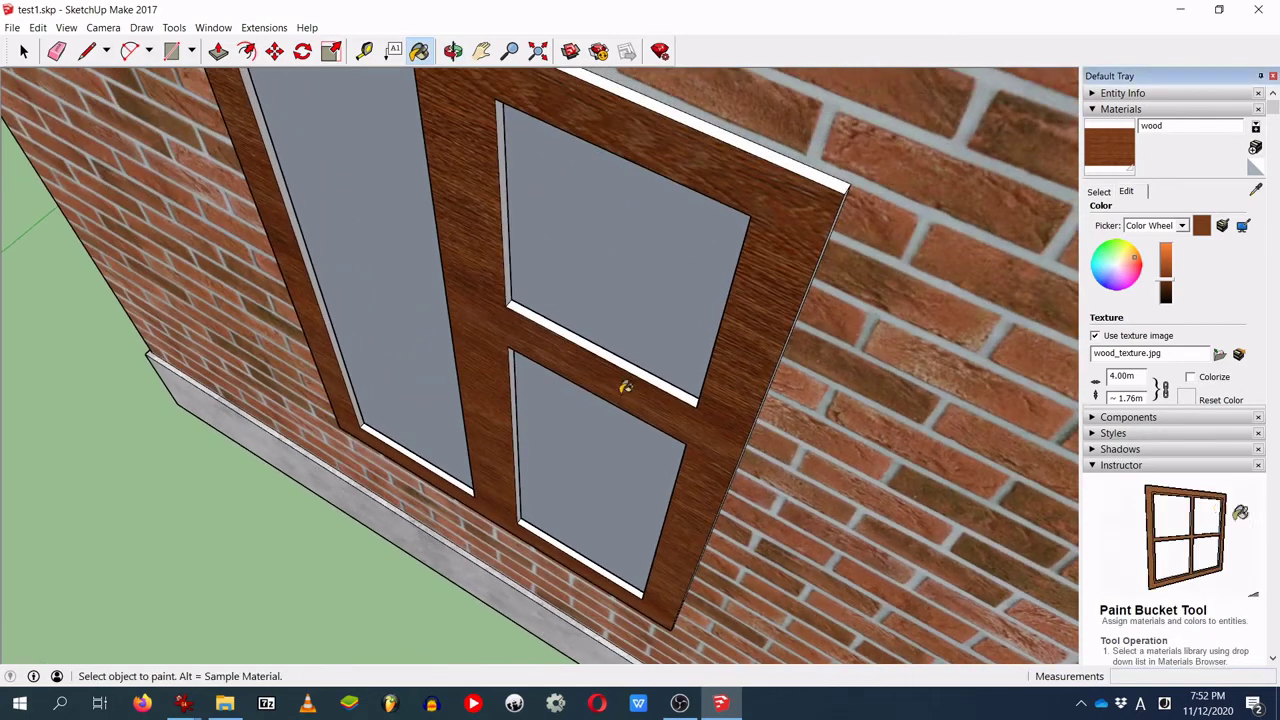
pyautogui.click(568, 328)
pyautogui.hotkey('ctrl', 'z')
pyautogui.click(566, 326)
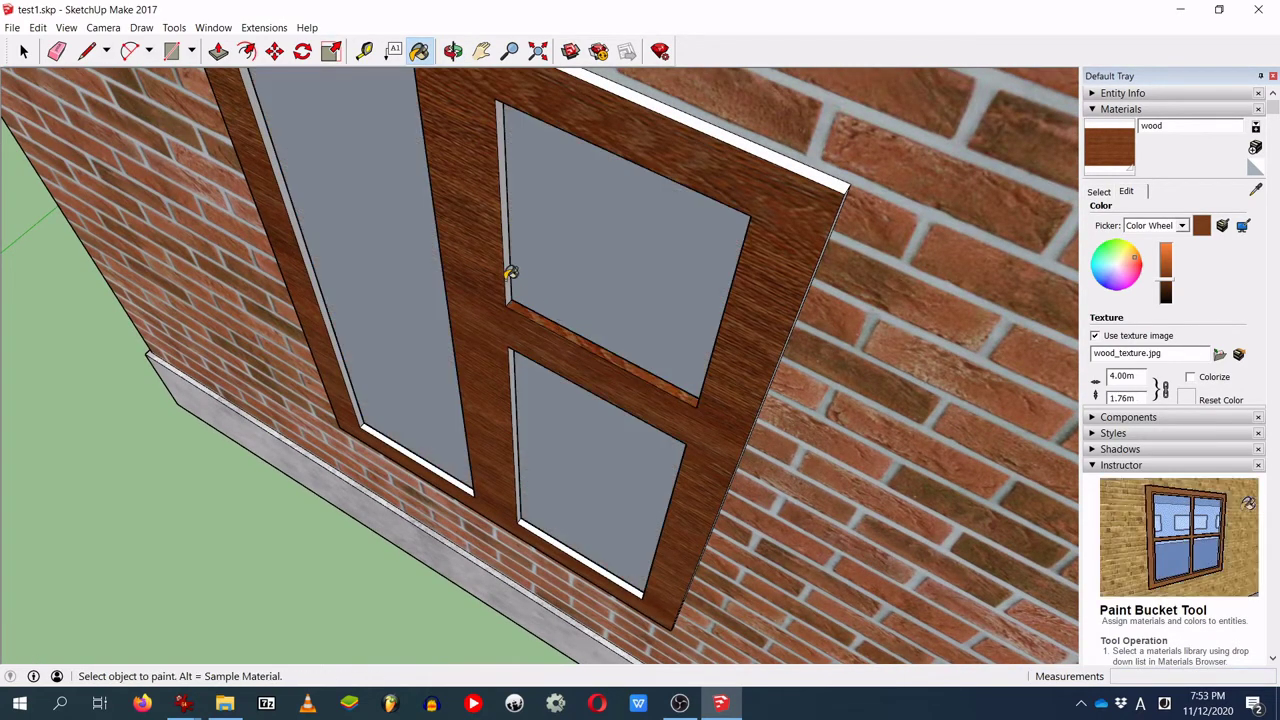
pyautogui.click(510, 268)
pyautogui.click(708, 125)
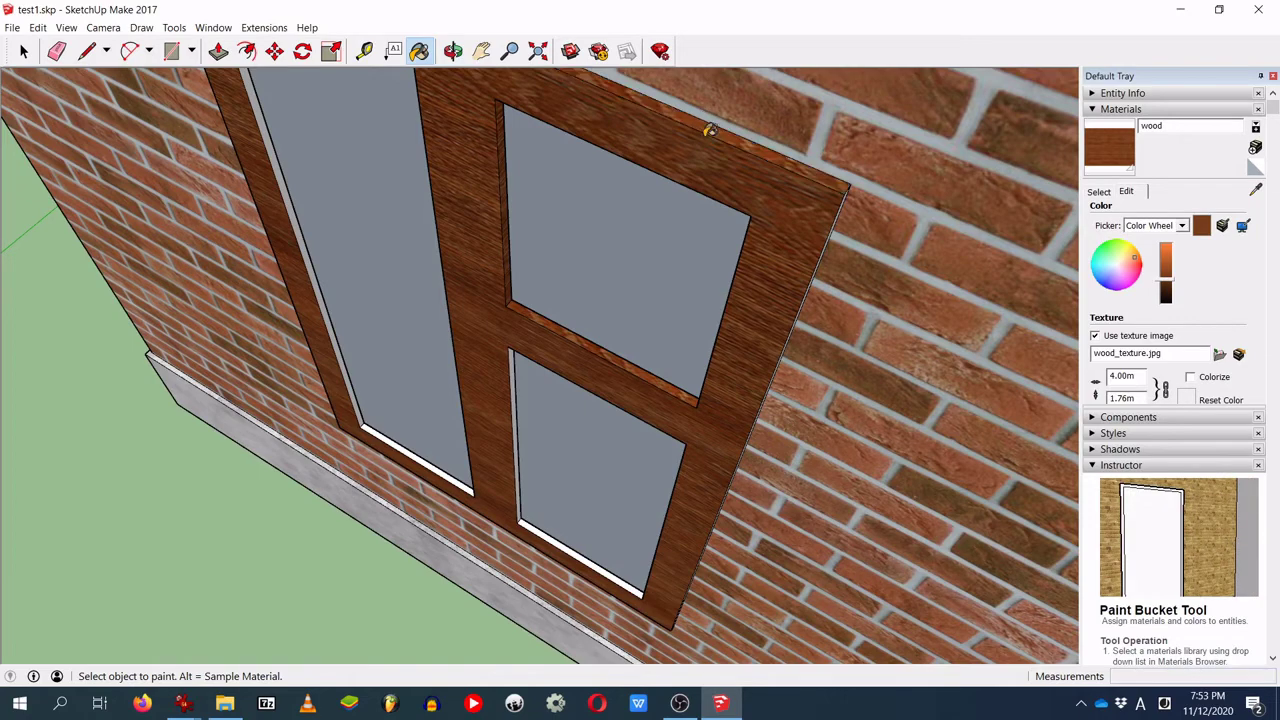
# Step: Paint the window frame's outer side, the small lower pane's sill and inner side, and the tall pane's sill with wood
pyautogui.moveTo(962, 354); pyautogui.dragTo(810, 298, button='middle')
pyautogui.moveTo(791, 471)
pyautogui.mouseDown(button='middle')
pyautogui.moveTo(815, 390)
pyautogui.moveTo(789, 413)
pyautogui.mouseUp(button='middle')
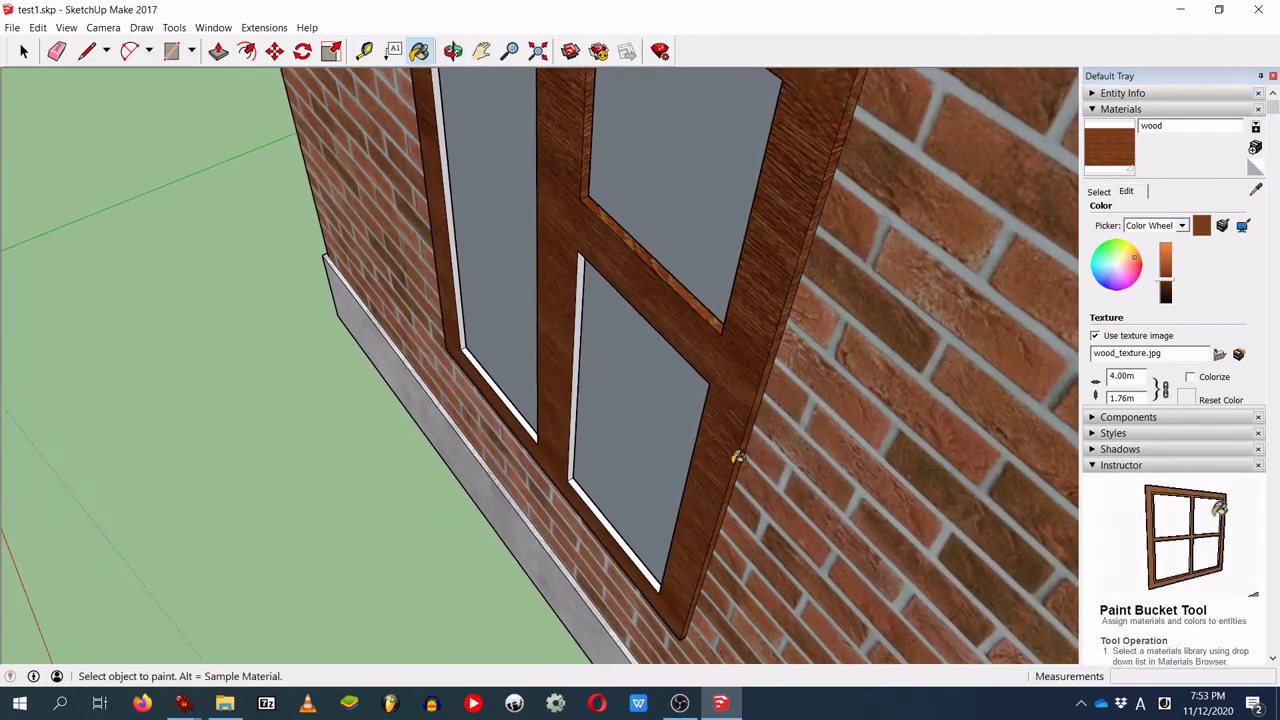
pyautogui.click(577, 486)
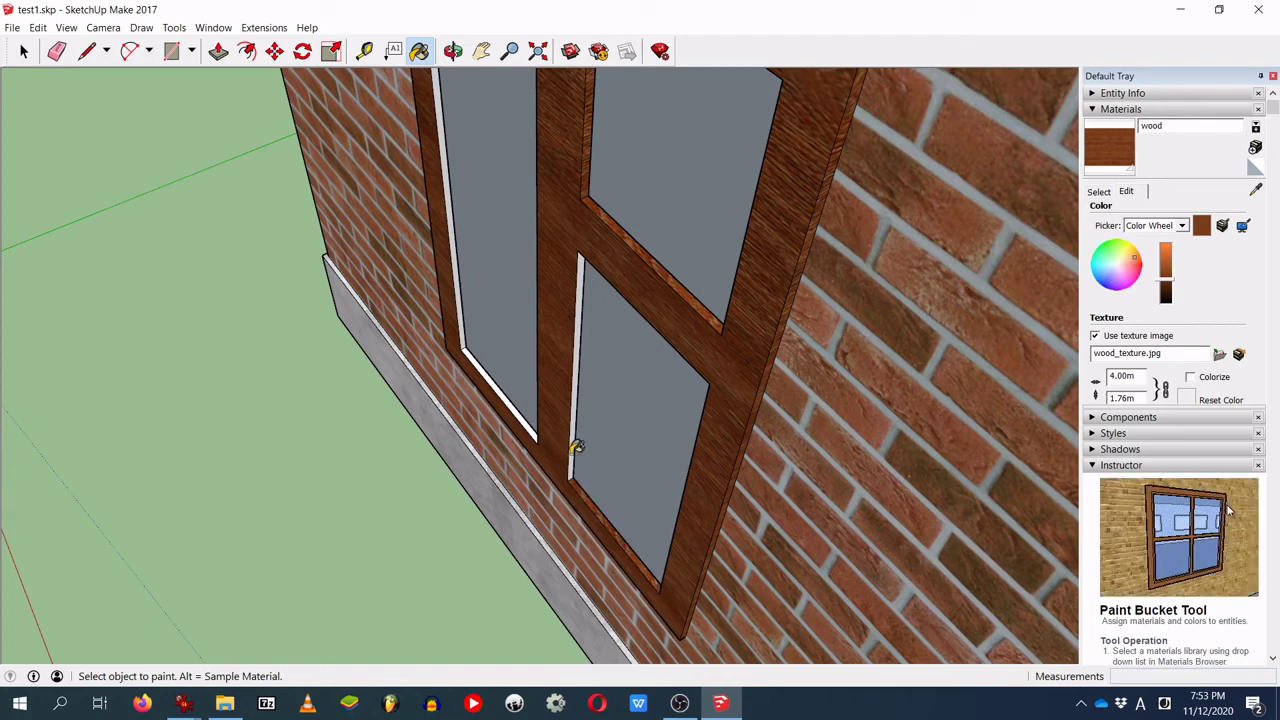
pyautogui.click(575, 445)
pyautogui.click(528, 428)
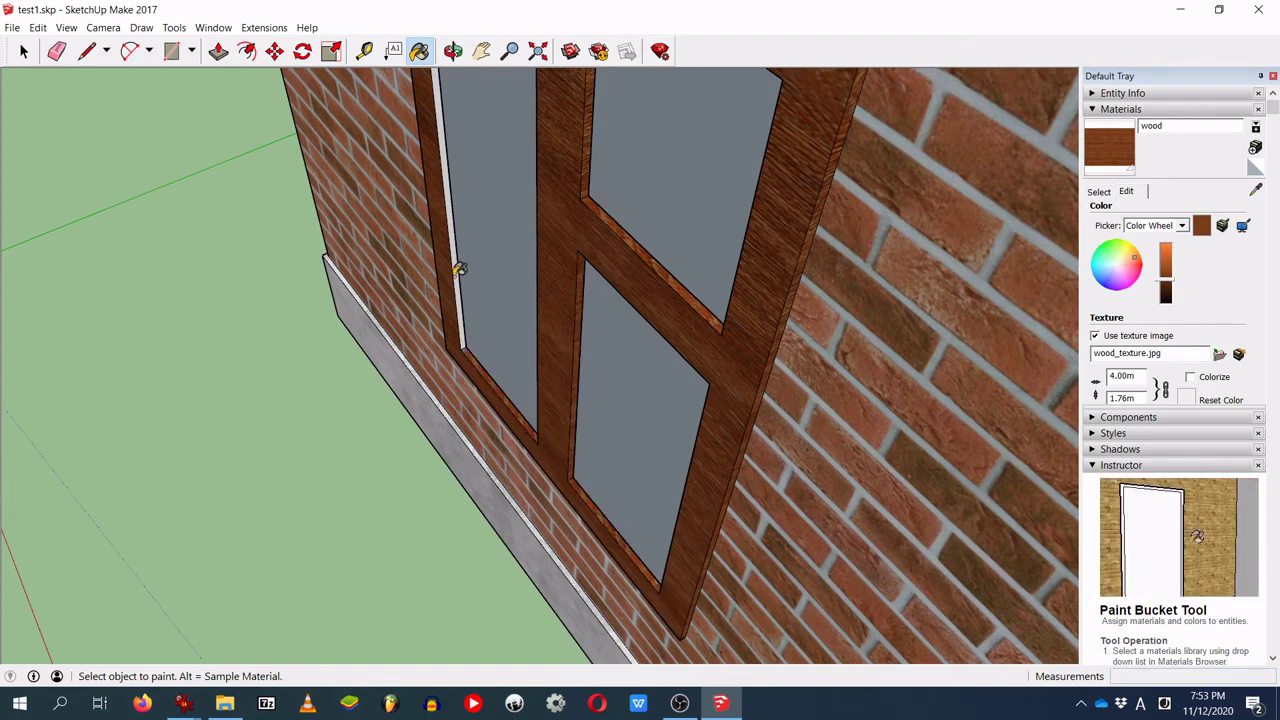
# Step: Paint the inner side face of the frame around the tall window pane with wood, undoing the stray fill
pyautogui.click(465, 271)
pyautogui.hotkey('ctrl', 'z')
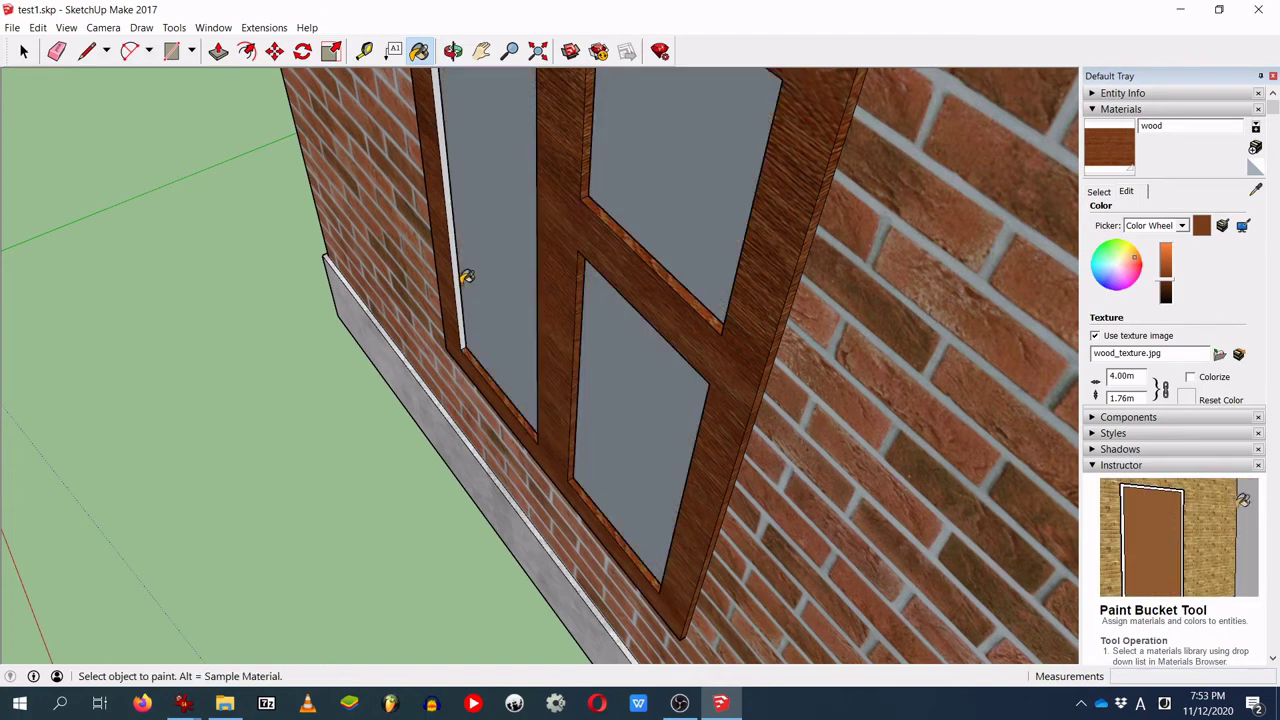
pyautogui.press('o')
pyautogui.moveTo(500, 329)
pyautogui.mouseDown()
pyautogui.moveTo(491, 309)
pyautogui.moveTo(533, 438)
pyautogui.mouseUp()
pyautogui.moveTo(533, 438)
pyautogui.mouseDown(button='middle')
pyautogui.moveTo(554, 280)
pyautogui.moveTo(517, 417)
pyautogui.moveTo(543, 543)
pyautogui.moveTo(619, 158)
pyautogui.moveTo(621, 70)
pyautogui.mouseUp(button='middle')
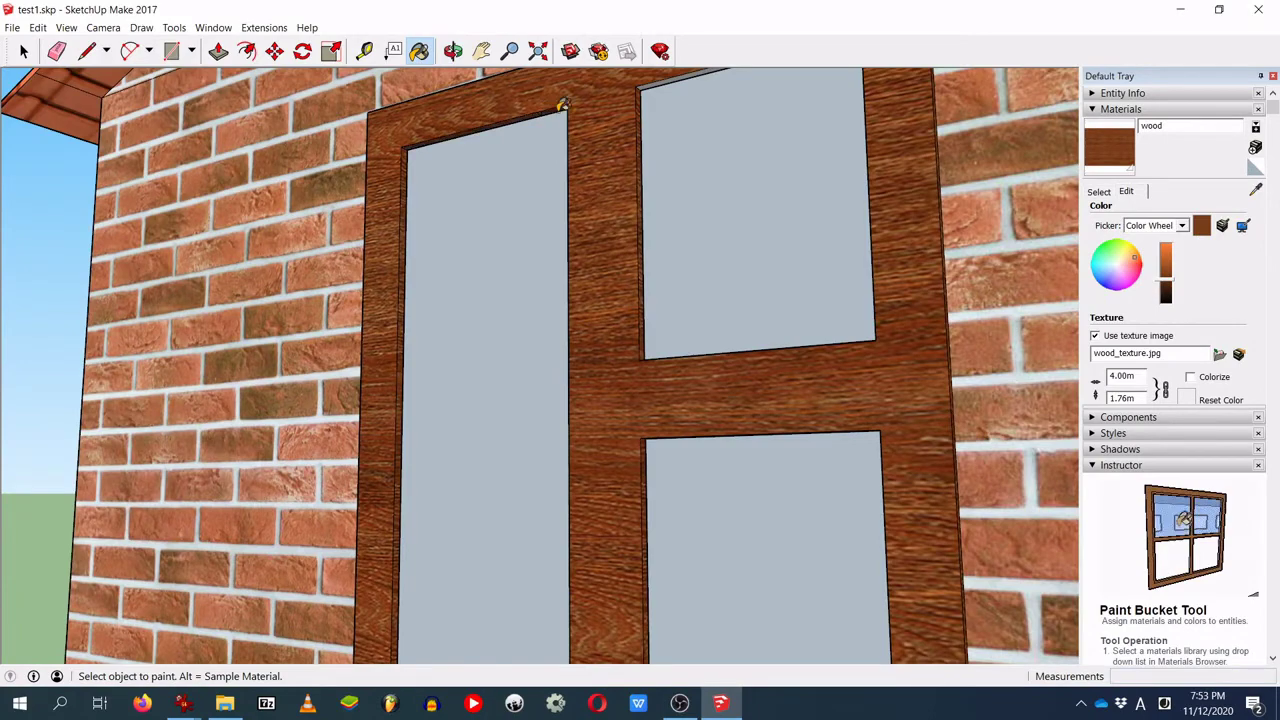
# Step: Paint the undersides of the frame above the window panes and the window frame's bottom edge with the wood material
pyautogui.moveTo(706, 166)
pyautogui.mouseDown(button='middle')
pyautogui.moveTo(603, 257)
pyautogui.moveTo(613, 173)
pyautogui.mouseUp(button='middle')
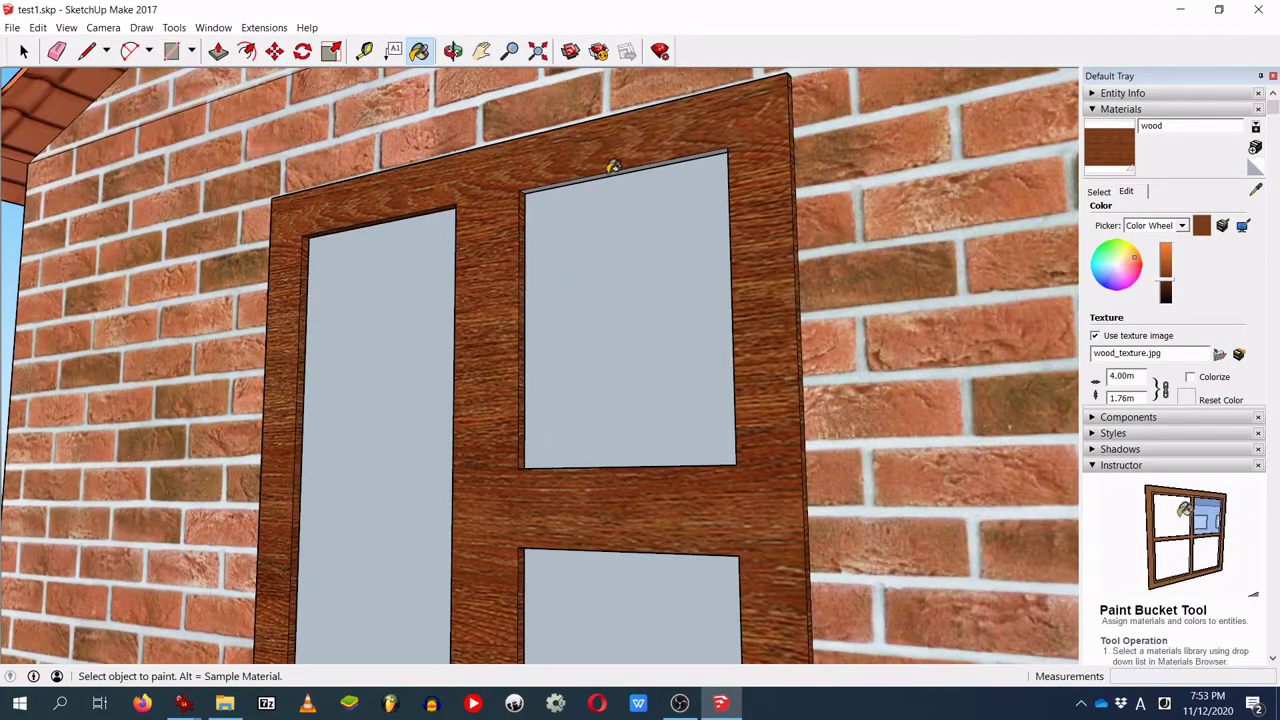
pyautogui.moveTo(660, 540)
pyautogui.mouseDown(button='middle')
pyautogui.moveTo(666, 566)
pyautogui.moveTo(663, 206)
pyautogui.moveTo(624, 287)
pyautogui.mouseUp(button='middle')
pyautogui.click(624, 301)
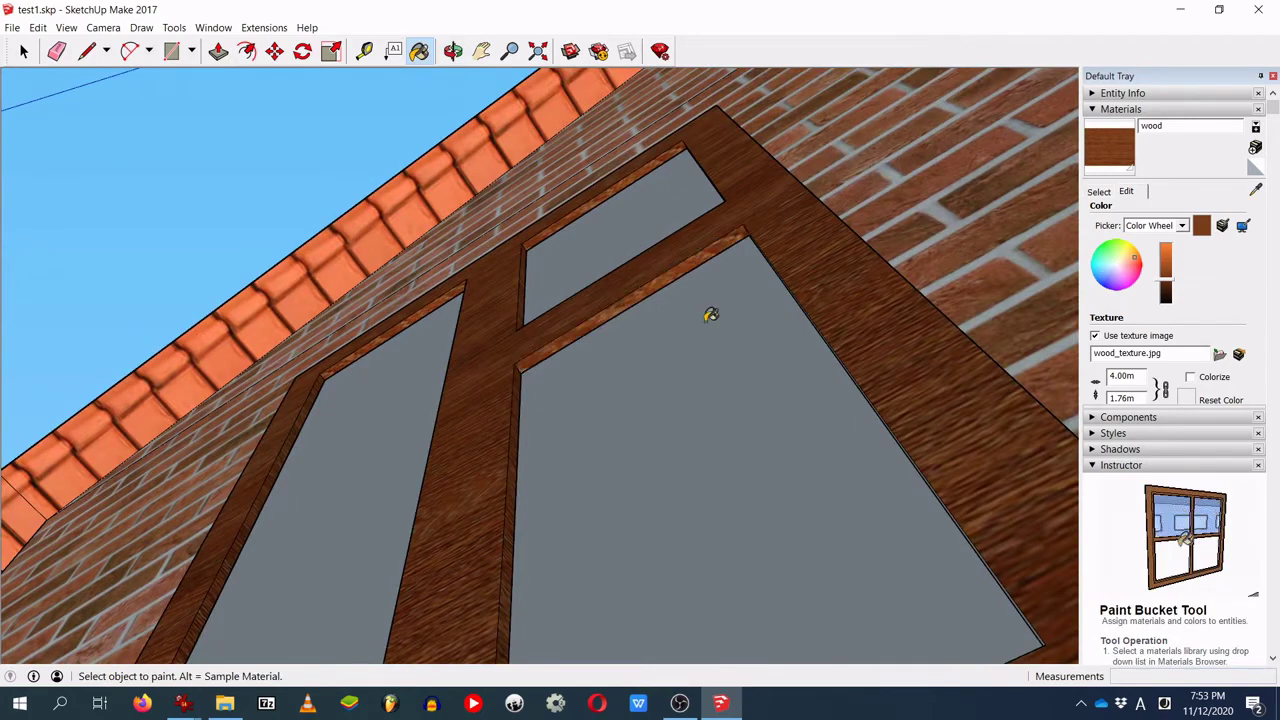
pyautogui.moveTo(703, 554)
pyautogui.mouseDown(button='middle')
pyautogui.moveTo(671, 408)
pyautogui.moveTo(790, 518)
pyautogui.mouseUp(button='middle')
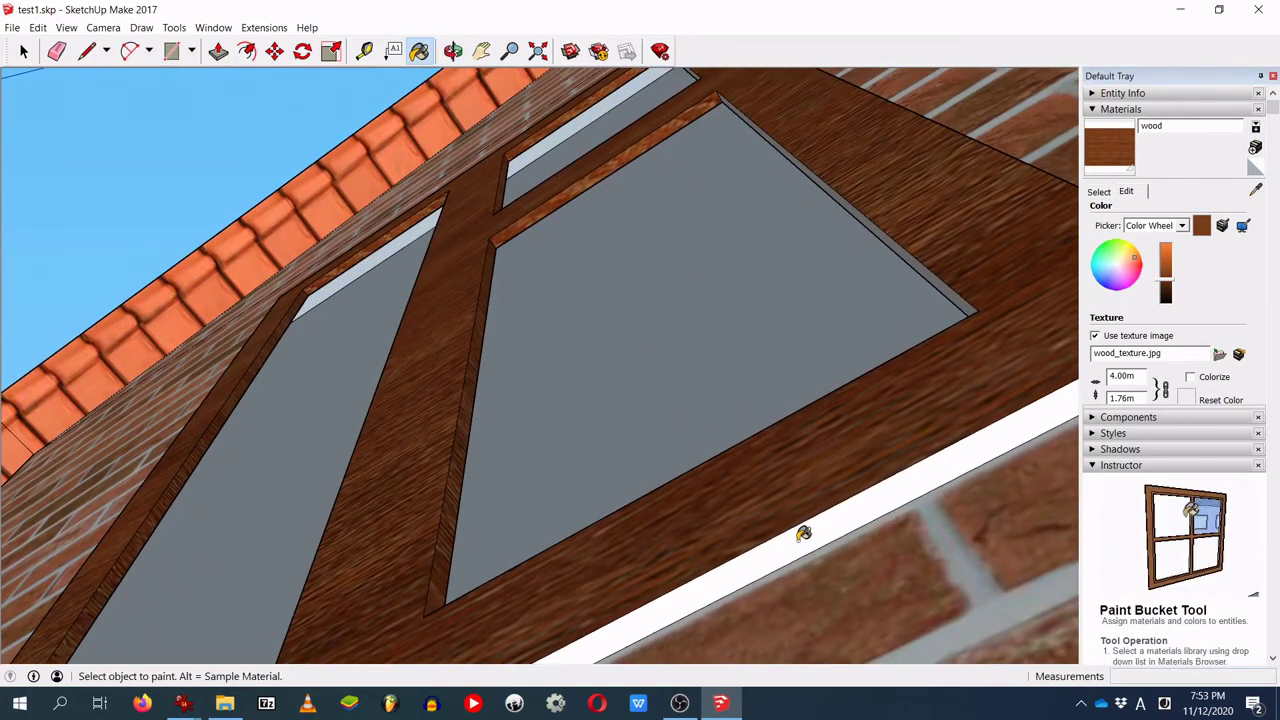
pyautogui.scroll(-4, 734, 263)
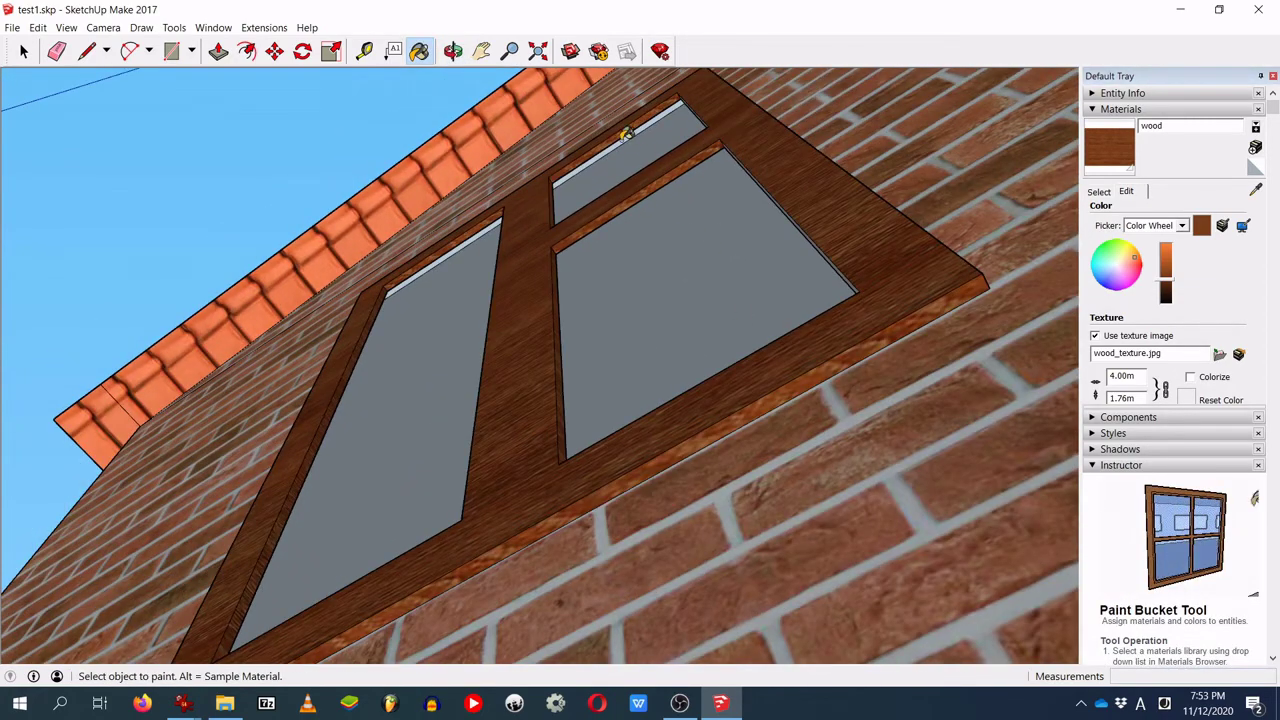
# Step: Paint the remaining white inner side faces at the tall and both small panes and the frame's outer side with wood
pyautogui.moveTo(651, 181)
pyautogui.mouseDown(button='middle')
pyautogui.moveTo(649, 394)
pyautogui.moveTo(606, 229)
pyautogui.moveTo(773, 416)
pyautogui.moveTo(1049, 601)
pyautogui.mouseUp(button='middle')
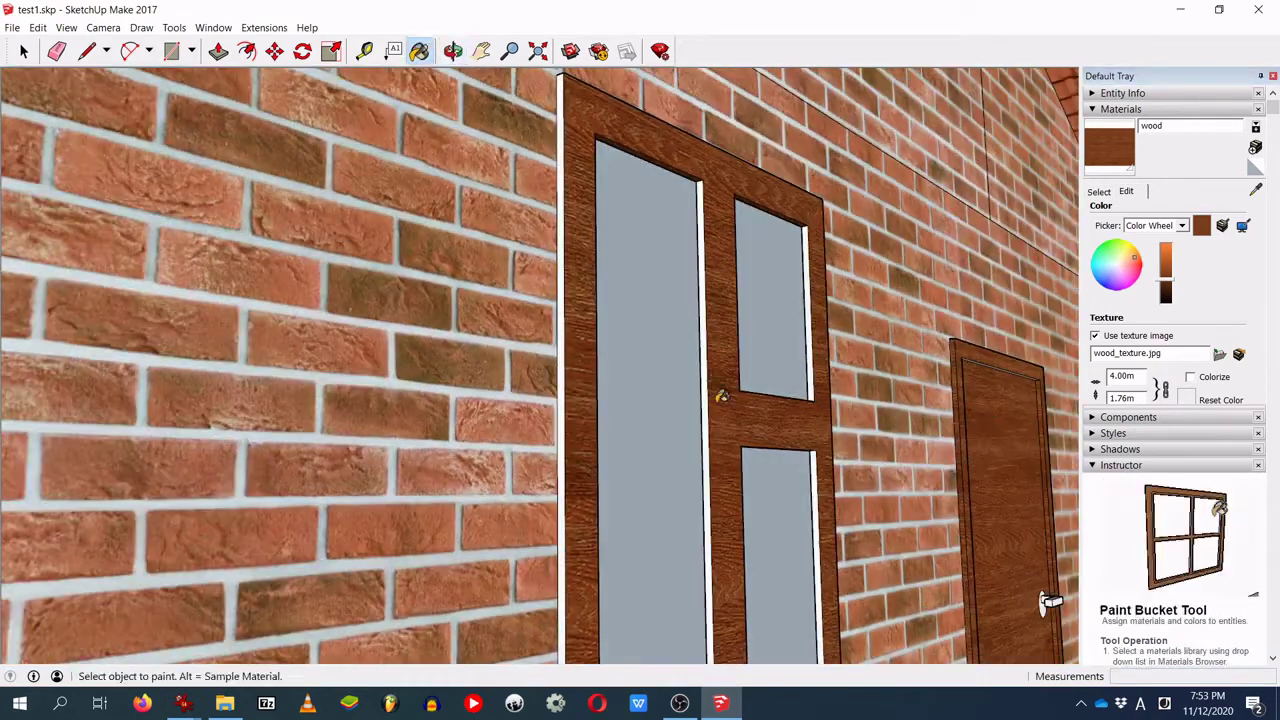
pyautogui.click(708, 392)
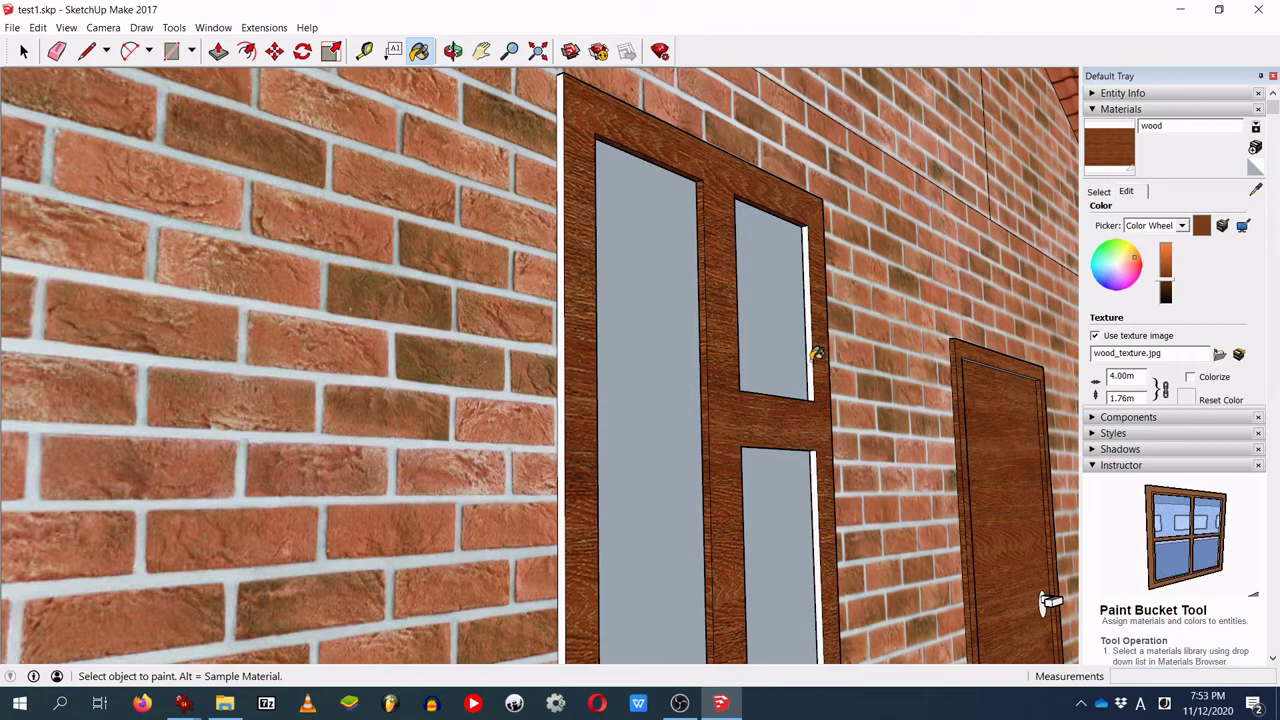
pyautogui.click(813, 355)
pyautogui.click(815, 460)
pyautogui.click(566, 392)
pyautogui.moveTo(646, 406)
pyautogui.mouseDown(button='middle')
pyautogui.moveTo(774, 446)
pyautogui.moveTo(783, 194)
pyautogui.moveTo(848, 228)
pyautogui.mouseUp(button='middle')
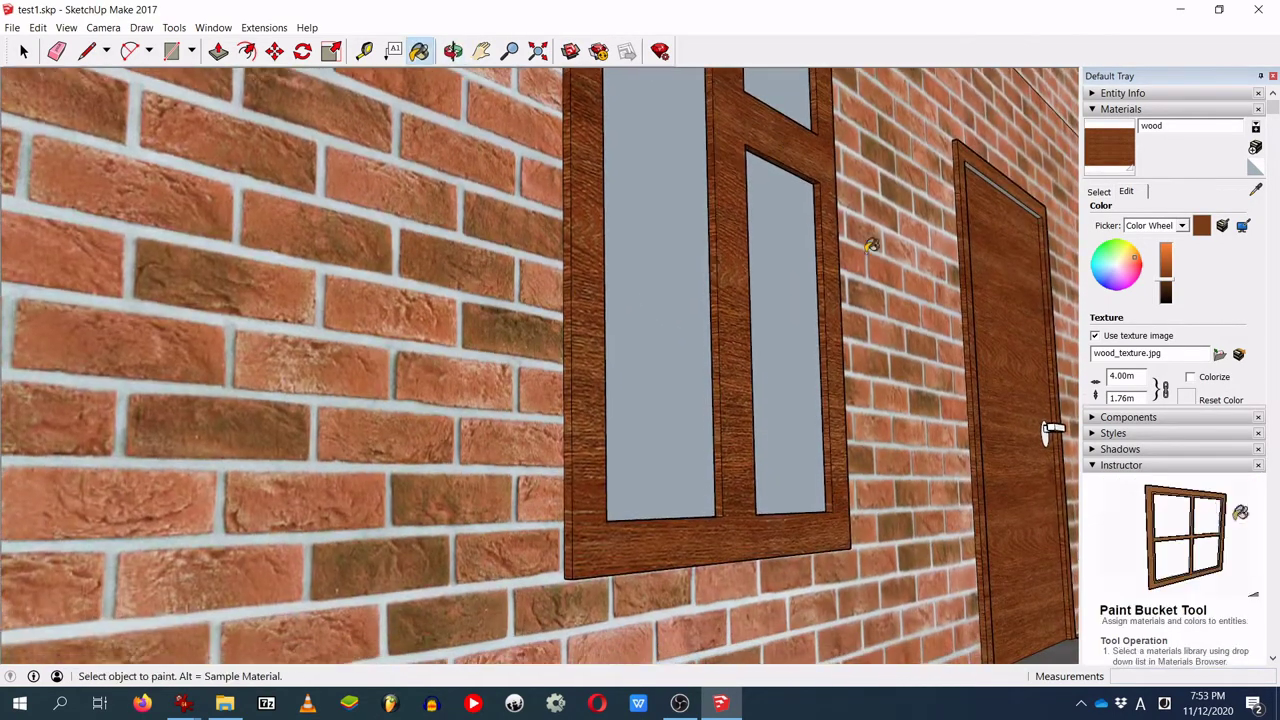
# Step: Create a material named metal from metal_texture.jpg with a texture width of 1 m
pyautogui.scroll(-5, 1005, 403)
pyautogui.moveTo(1005, 403)
pyautogui.mouseDown(button='middle')
pyautogui.moveTo(814, 491)
pyautogui.moveTo(871, 486)
pyautogui.moveTo(632, 521)
pyautogui.moveTo(703, 486)
pyautogui.moveTo(617, 394)
pyautogui.mouseUp(button='middle')
pyautogui.scroll(5, 632, 521)
pyautogui.scroll(2, 623, 280)
pyautogui.scroll(3, 655, 305)
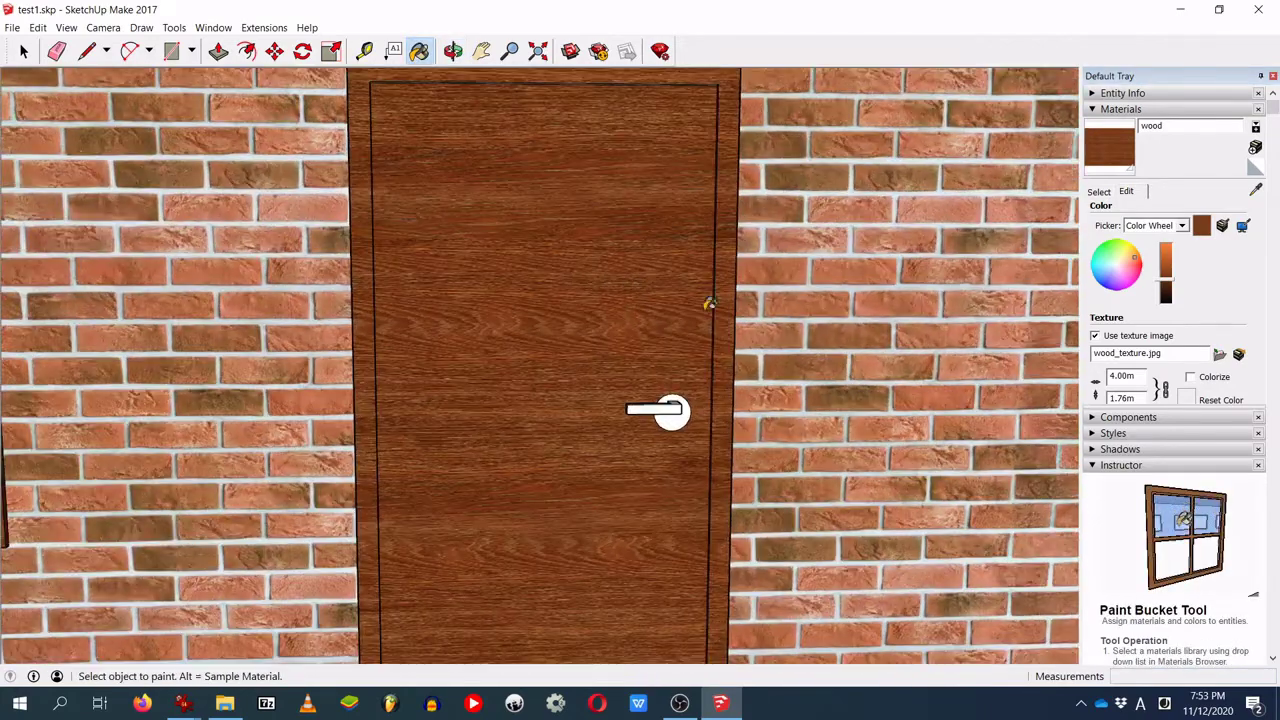
pyautogui.click(1255, 147)
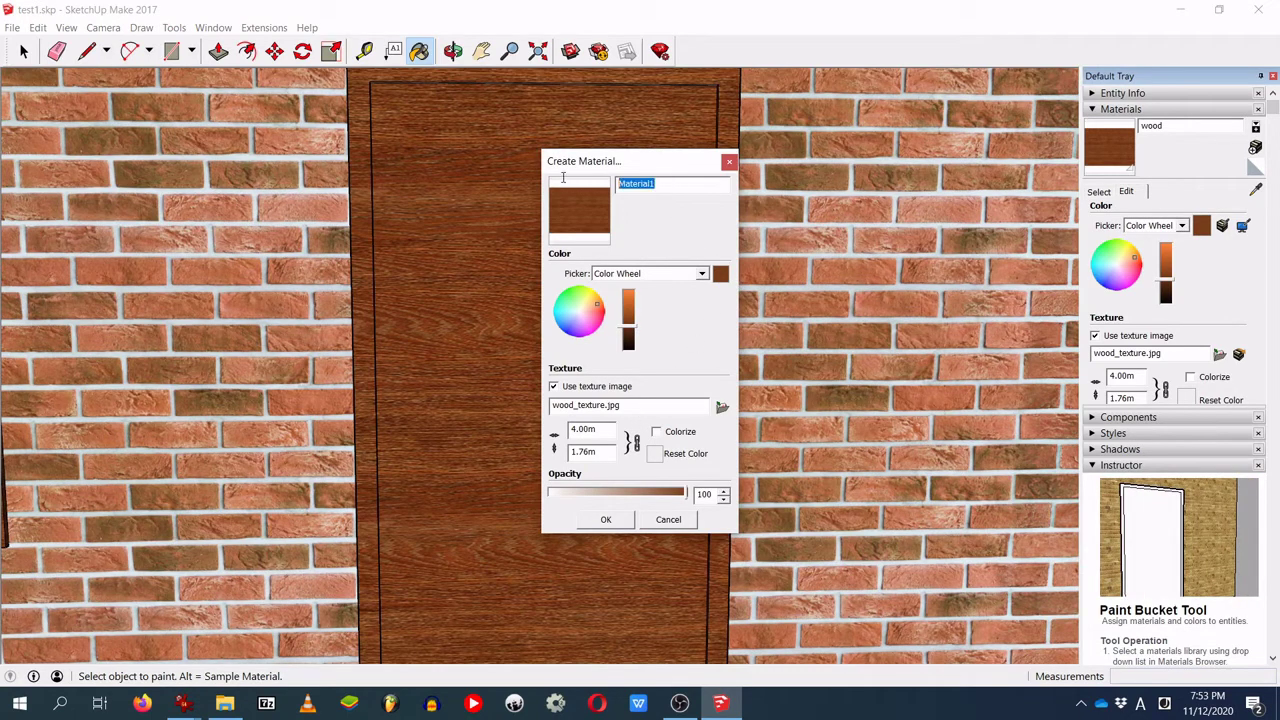
pyautogui.write('metal')
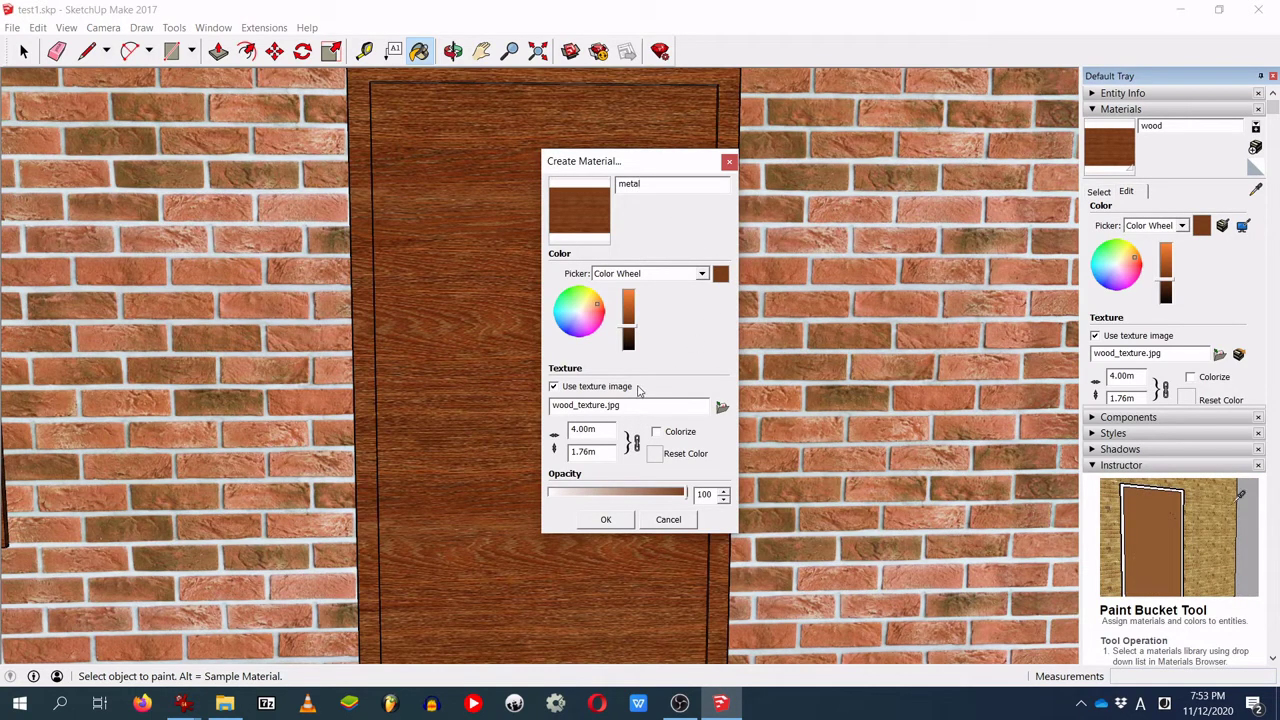
pyautogui.click(722, 407)
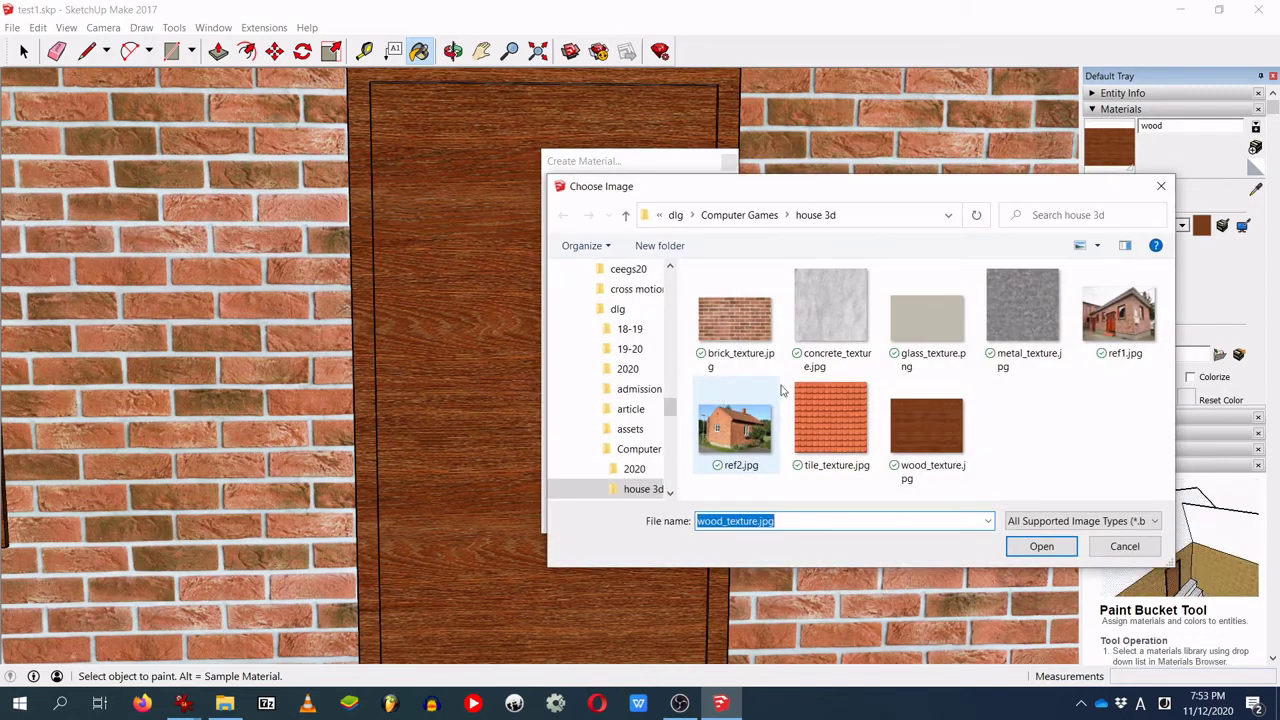
pyautogui.doubleClick(1022, 310)
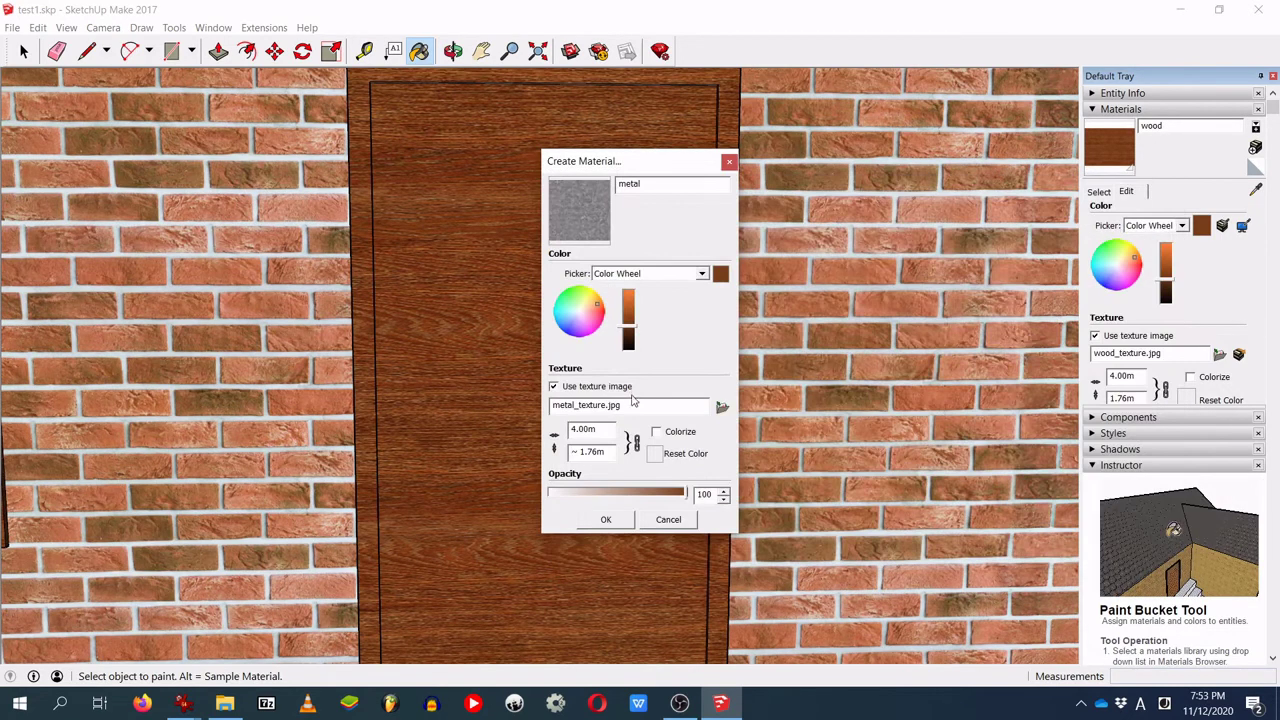
pyautogui.write('1')
pyautogui.click(630, 520)
# Step: Paint the door handle's lever faces and round backplate with the metal material
pyautogui.scroll(5, 665, 410)
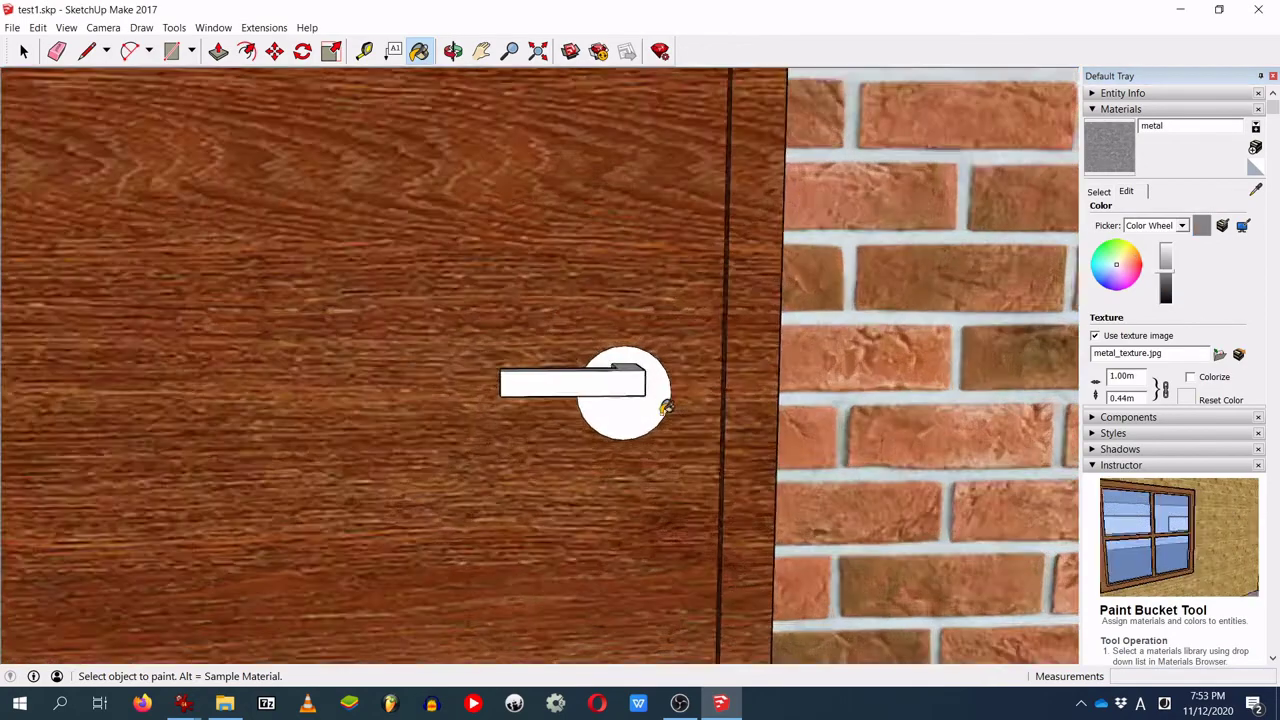
pyautogui.click(608, 372)
pyautogui.click(620, 412)
pyautogui.moveTo(612, 378); pyautogui.dragTo(568, 391, button='middle')
pyautogui.click(601, 368)
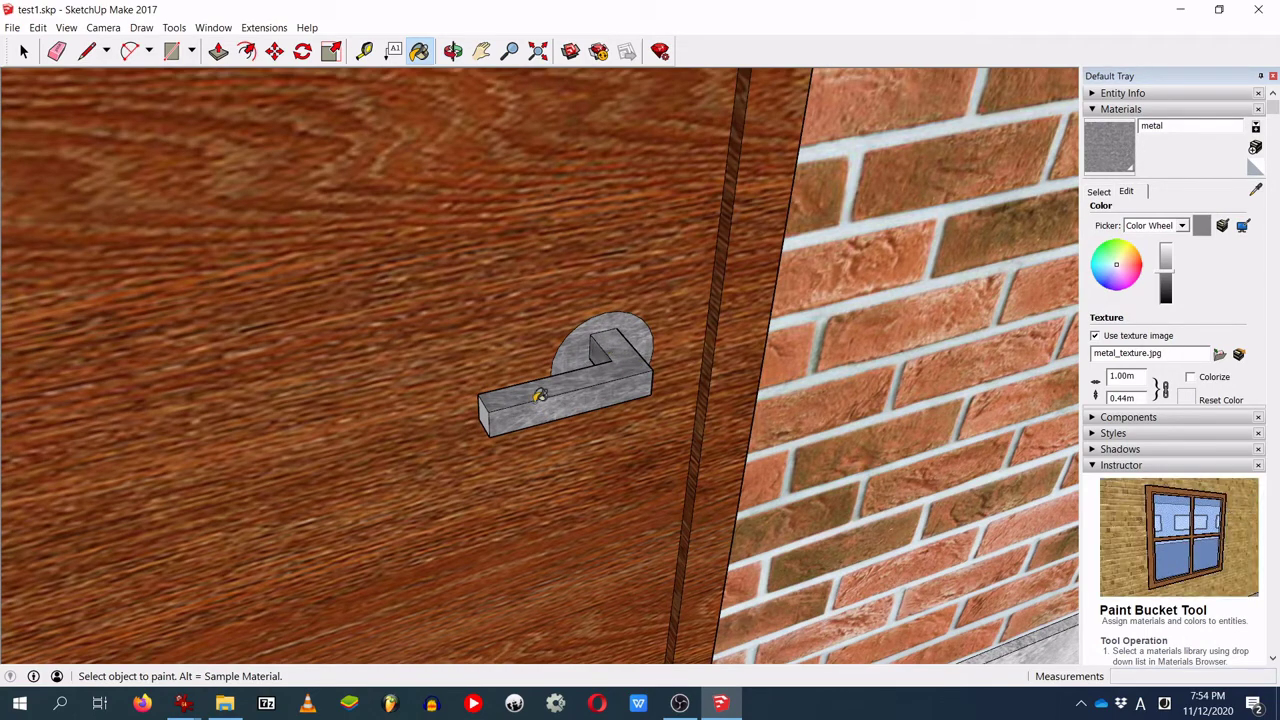
pyautogui.moveTo(490, 415)
pyautogui.mouseDown(button='middle')
pyautogui.moveTo(567, 322)
pyautogui.moveTo(620, 372)
pyautogui.moveTo(610, 405)
pyautogui.moveTo(513, 399)
pyautogui.moveTo(610, 470)
pyautogui.moveTo(667, 480)
pyautogui.moveTo(586, 289)
pyautogui.moveTo(534, 257)
pyautogui.moveTo(499, 378)
pyautogui.moveTo(563, 463)
pyautogui.moveTo(526, 427)
pyautogui.mouseUp(button='middle')
# Step: Create a material named glass from the glass_texture.png image
pyautogui.scroll(-5, 543, 400)
pyautogui.scroll(-5, 667, 480)
pyautogui.scroll(2, 343, 422)
pyautogui.scroll(2, 343, 422)
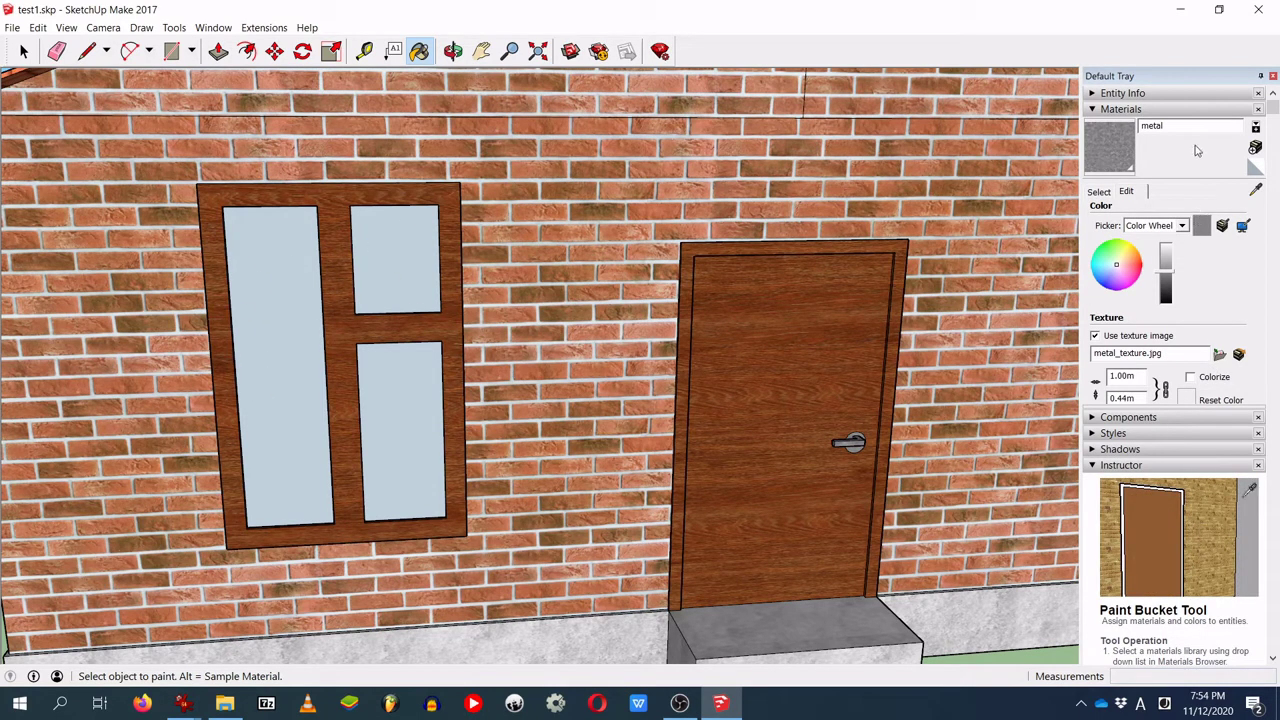
pyautogui.click(1255, 147)
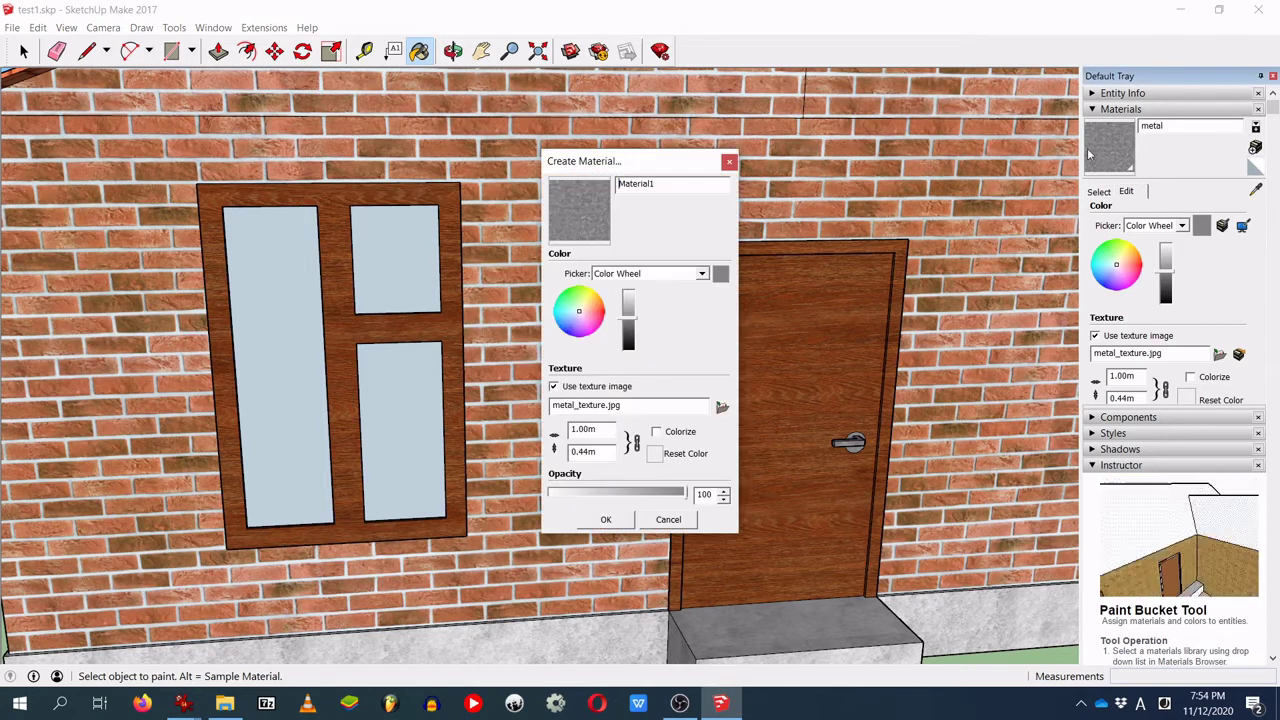
pyautogui.write('glass')
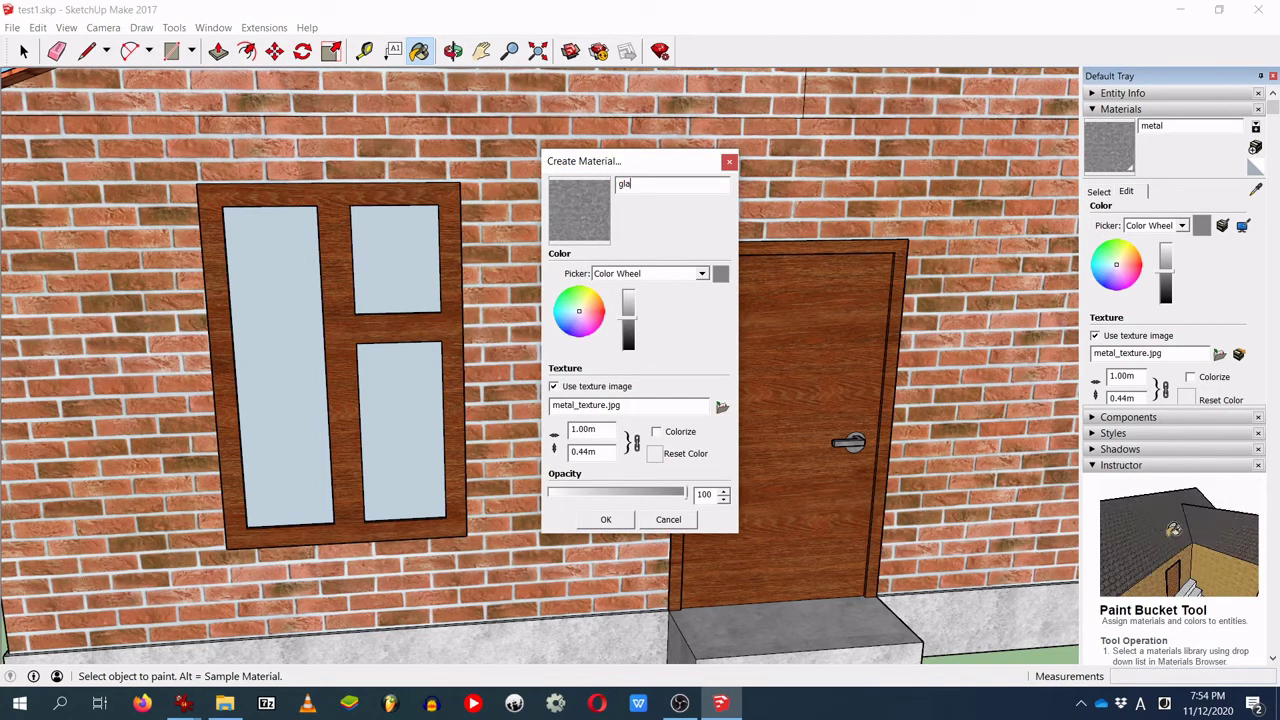
pyautogui.click(722, 407)
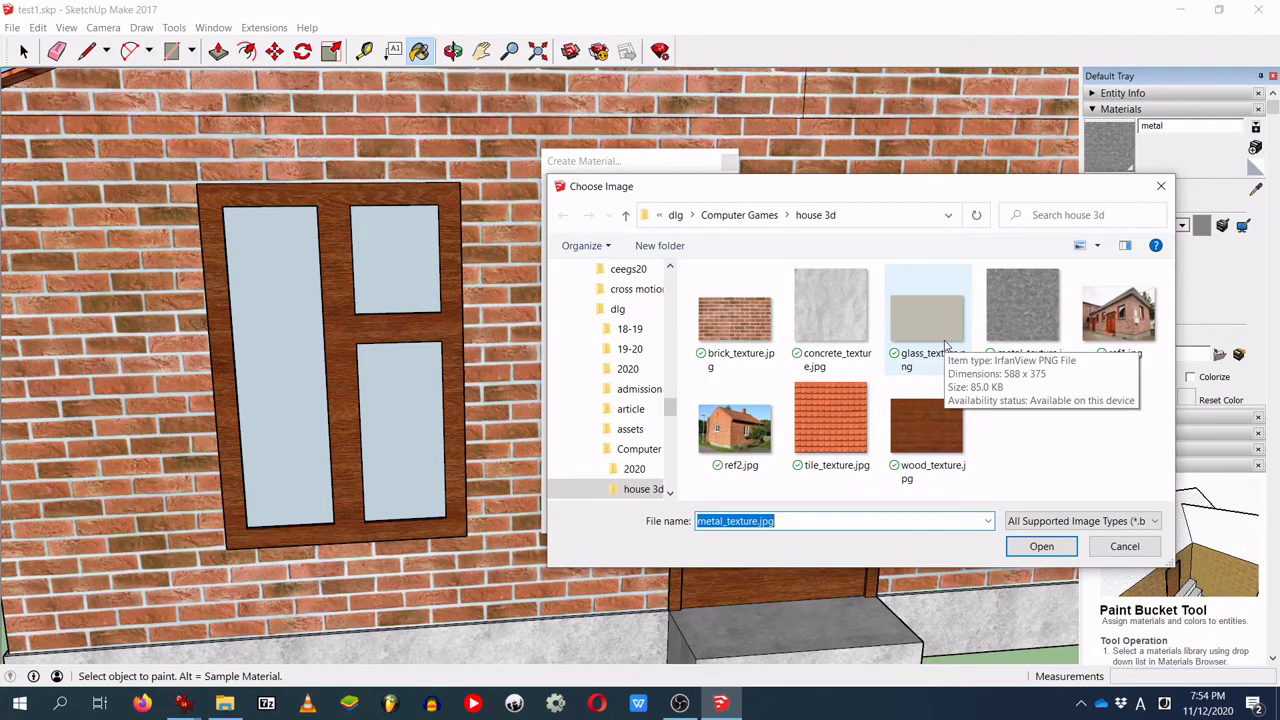
pyautogui.doubleClick(945, 345)
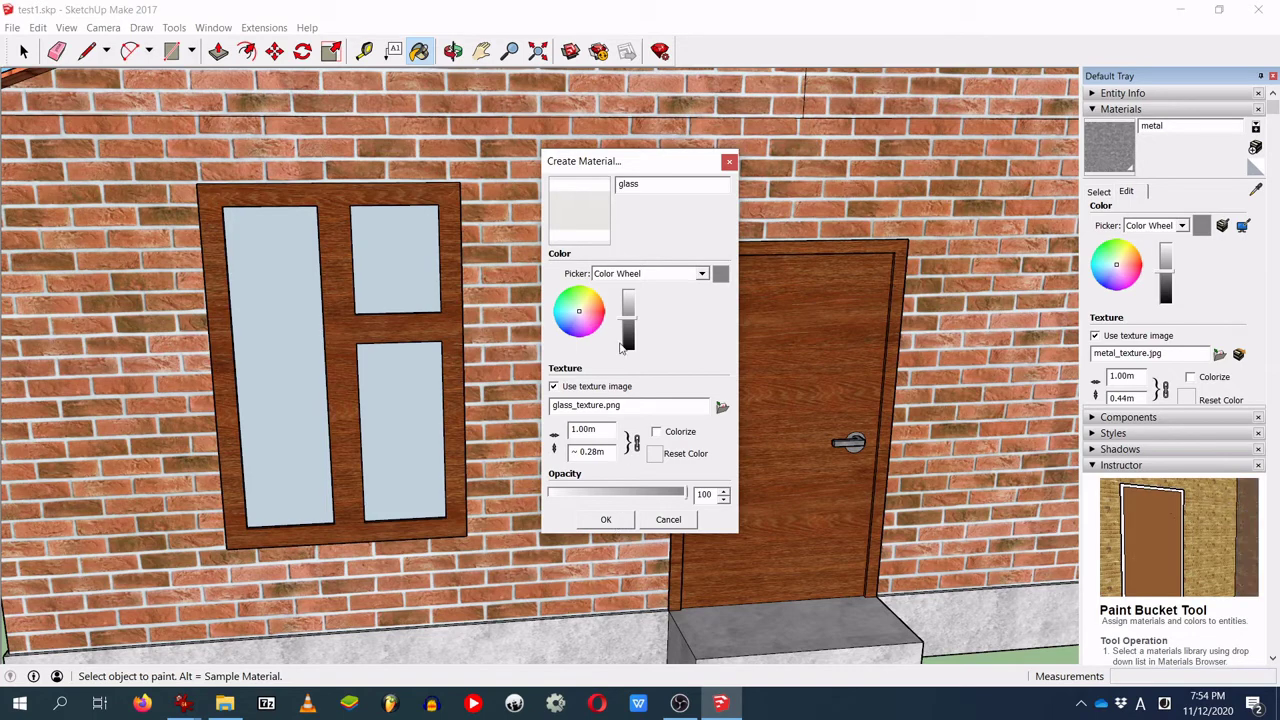
pyautogui.click(603, 521)
# Step: Paint the panes of the window beside the door with the glass material
pyautogui.click(394, 427)
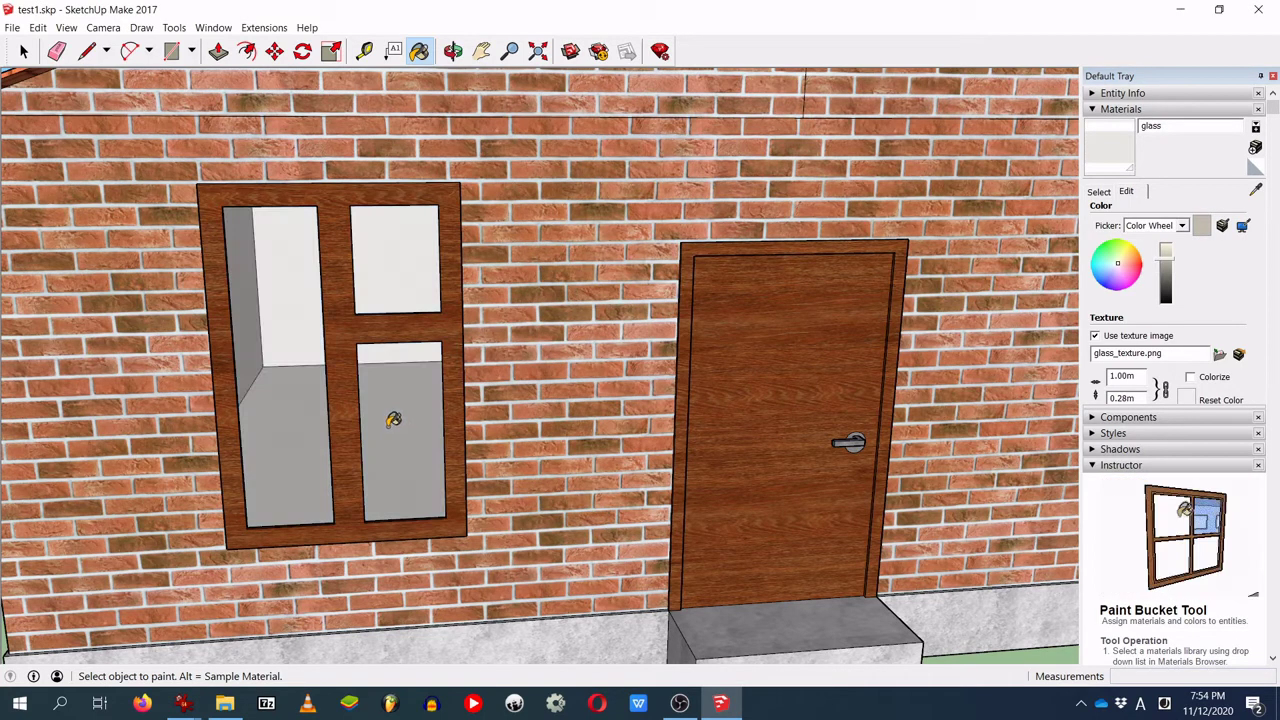
pyautogui.press('o')
pyautogui.moveTo(393, 420)
pyautogui.mouseDown()
pyautogui.moveTo(727, 391)
pyautogui.moveTo(760, 431)
pyautogui.moveTo(483, 455)
pyautogui.moveTo(363, 449)
pyautogui.mouseUp()
pyautogui.press('b')
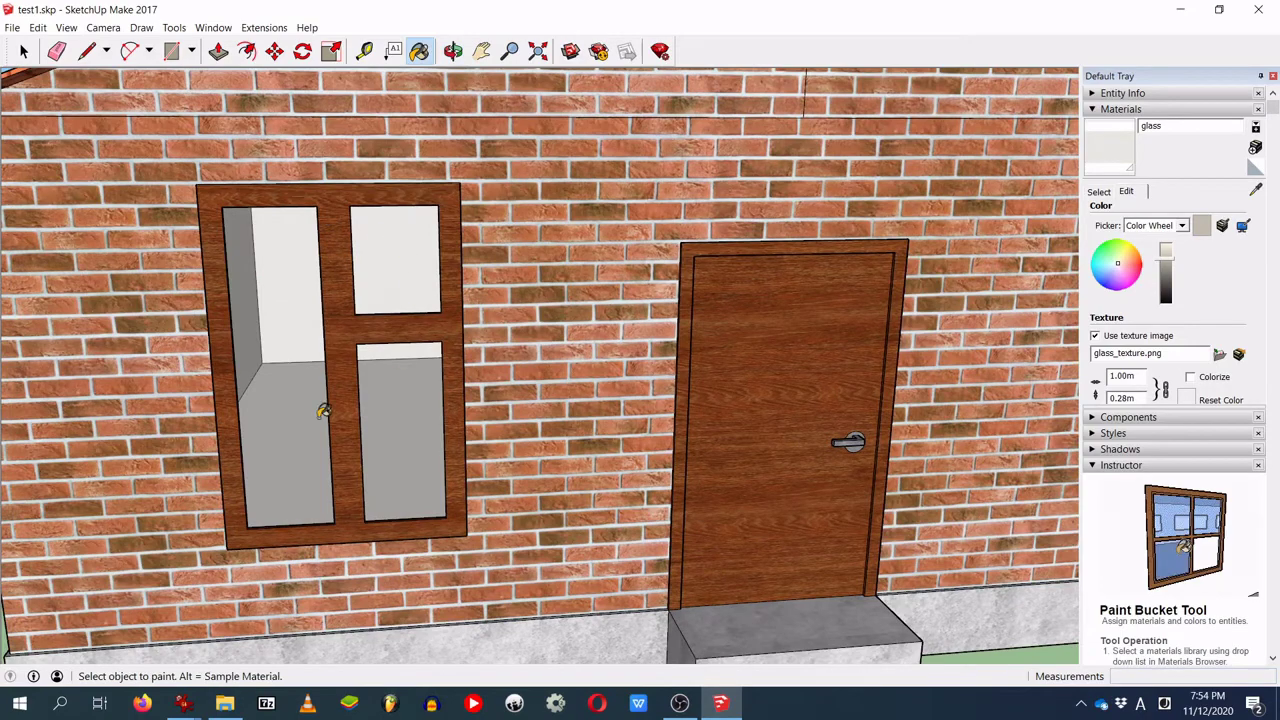
pyautogui.press('o')
pyautogui.moveTo(307, 367)
pyautogui.mouseDown()
pyautogui.moveTo(389, 323)
pyautogui.moveTo(380, 383)
pyautogui.moveTo(490, 432)
pyautogui.mouseUp()
pyautogui.press('b')
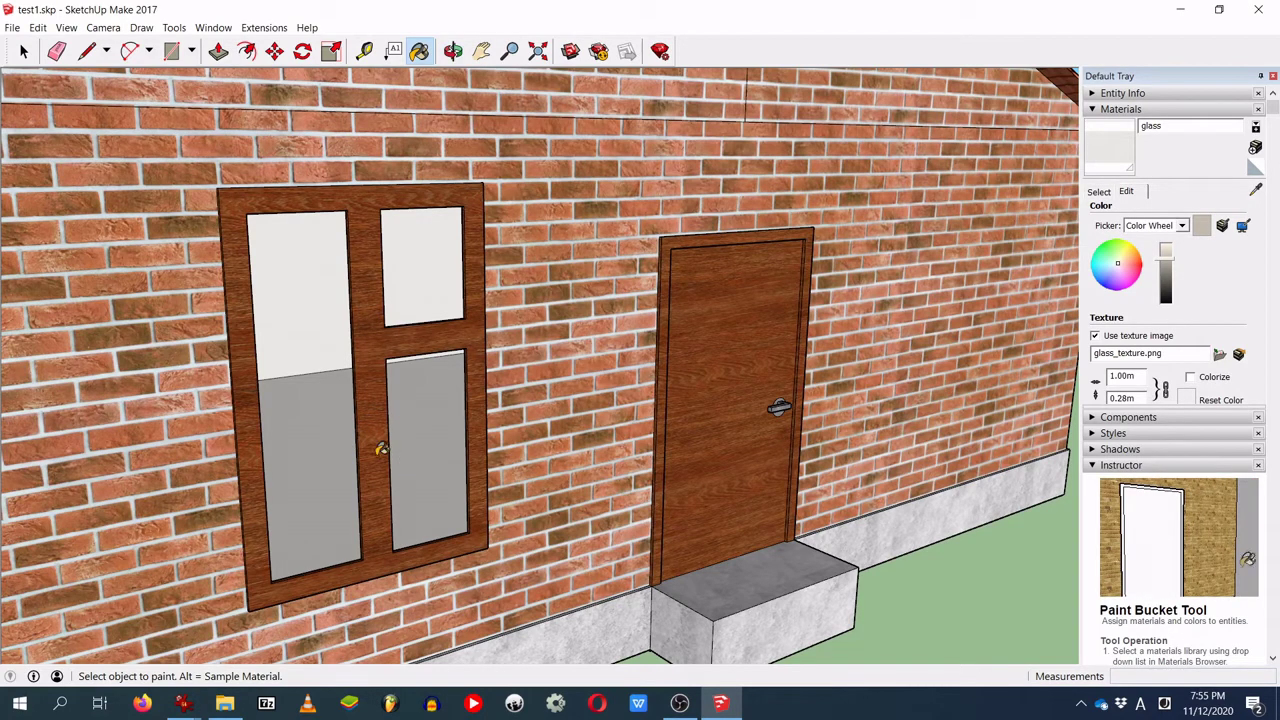
# Step: Examine the glazed window up close and look through its panes into the house
pyautogui.moveTo(477, 517)
pyautogui.mouseDown(button='middle')
pyautogui.moveTo(409, 471)
pyautogui.moveTo(434, 506)
pyautogui.mouseUp(button='middle')
pyautogui.scroll(8, 428, 503)
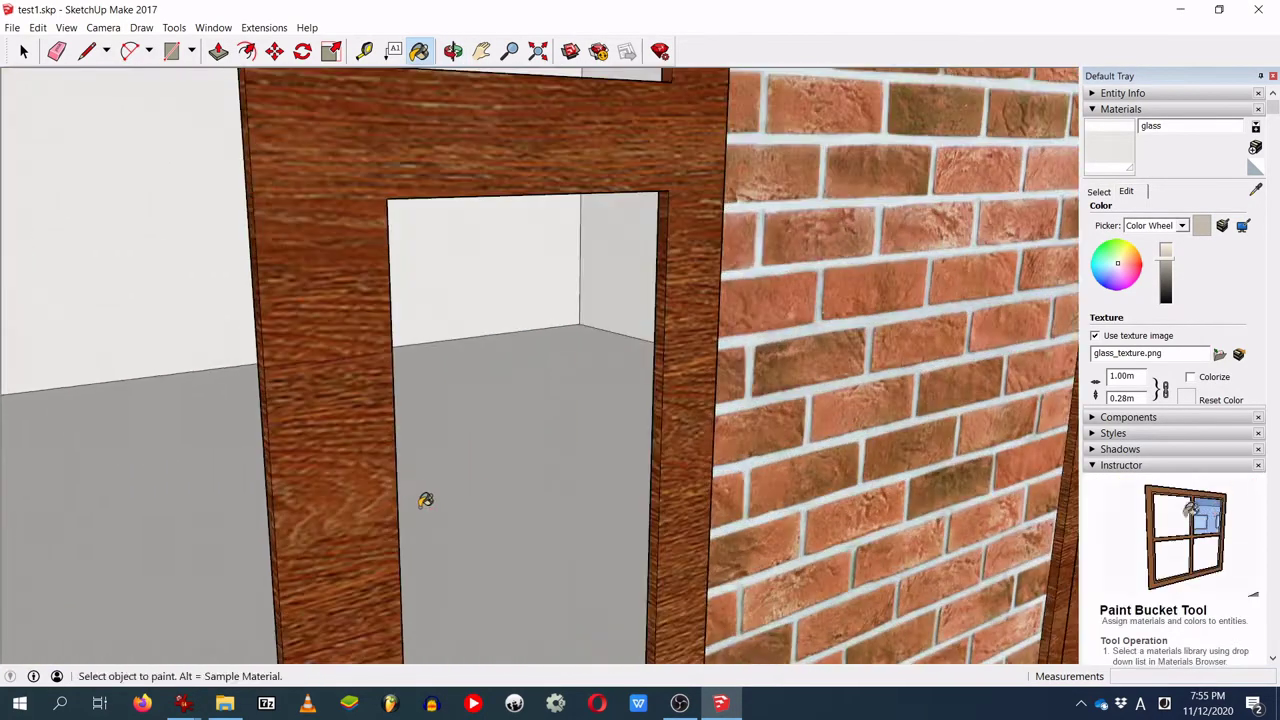
pyautogui.moveTo(434, 426); pyautogui.dragTo(723, 480, button='middle')
pyautogui.scroll(5, 817, 457)
pyautogui.moveTo(500, 458)
pyautogui.mouseDown(button='middle')
pyautogui.moveTo(654, 457)
pyautogui.moveTo(200, 363)
pyautogui.moveTo(560, 368)
pyautogui.mouseUp(button='middle')
pyautogui.scroll(6, 529, 329)
pyautogui.scroll(-3, 455, 333)
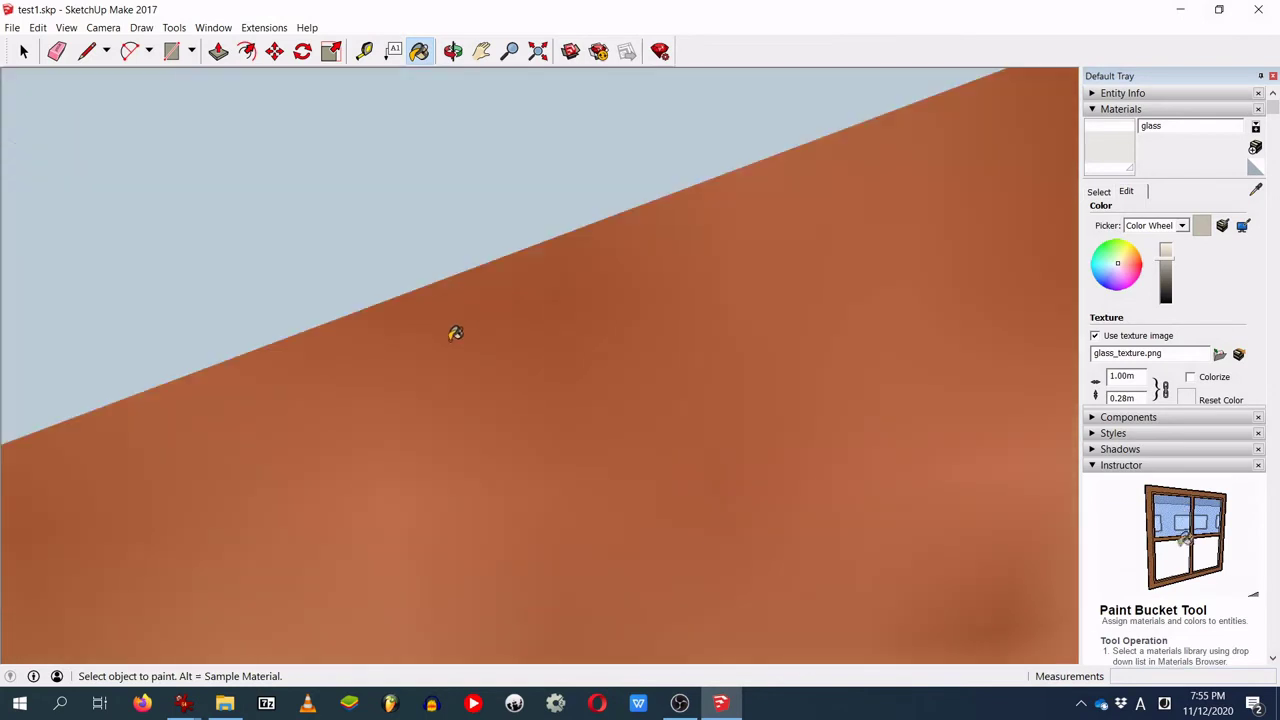
pyautogui.click(523, 402)
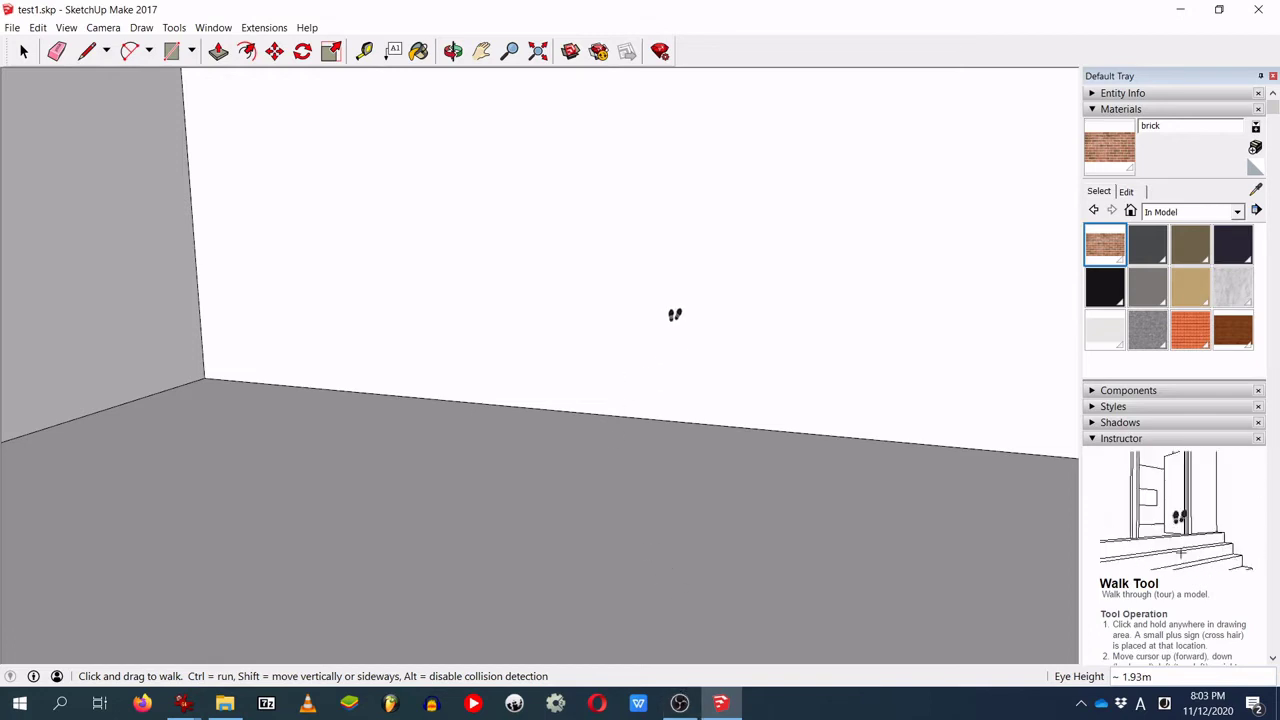
# Step: Paint two adjoining interior walls of the room with the brick material
pyautogui.moveTo(692, 418); pyautogui.dragTo(420, 303, button='middle')
pyautogui.scroll(2, 468, 285)
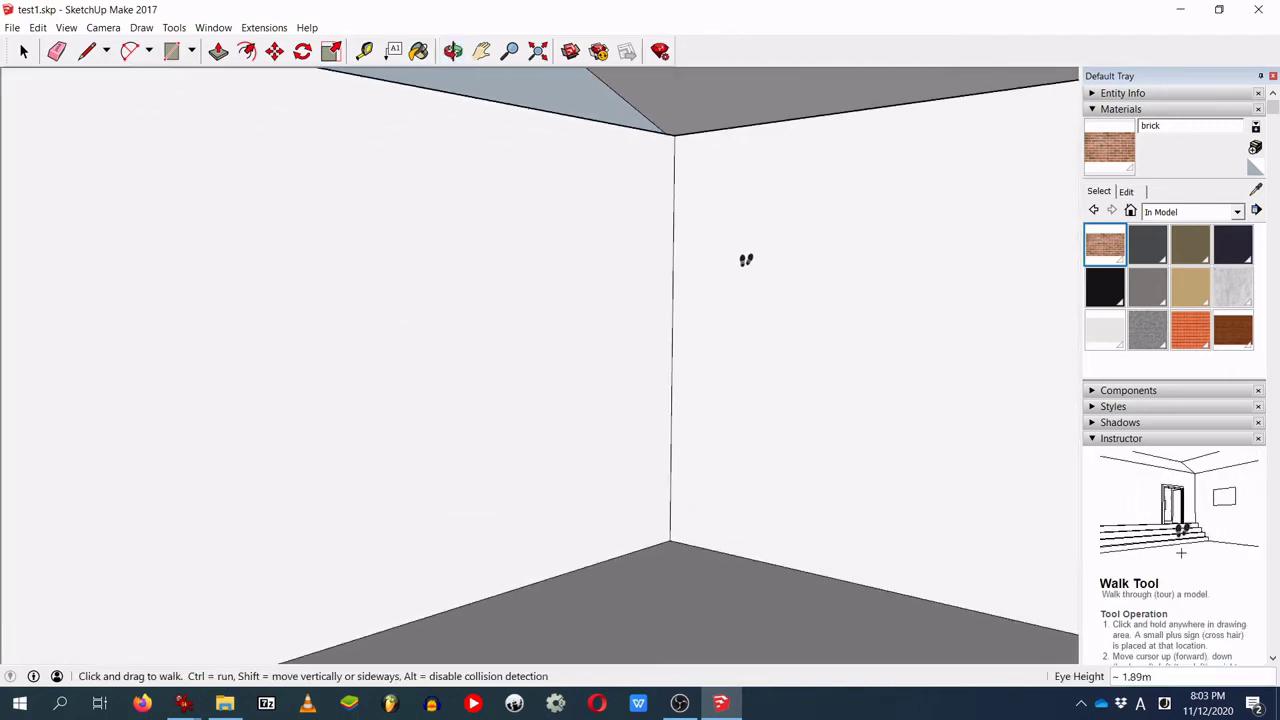
pyautogui.moveTo(777, 260); pyautogui.dragTo(931, 318, button='middle')
pyautogui.moveTo(931, 318); pyautogui.dragTo(883, 318)
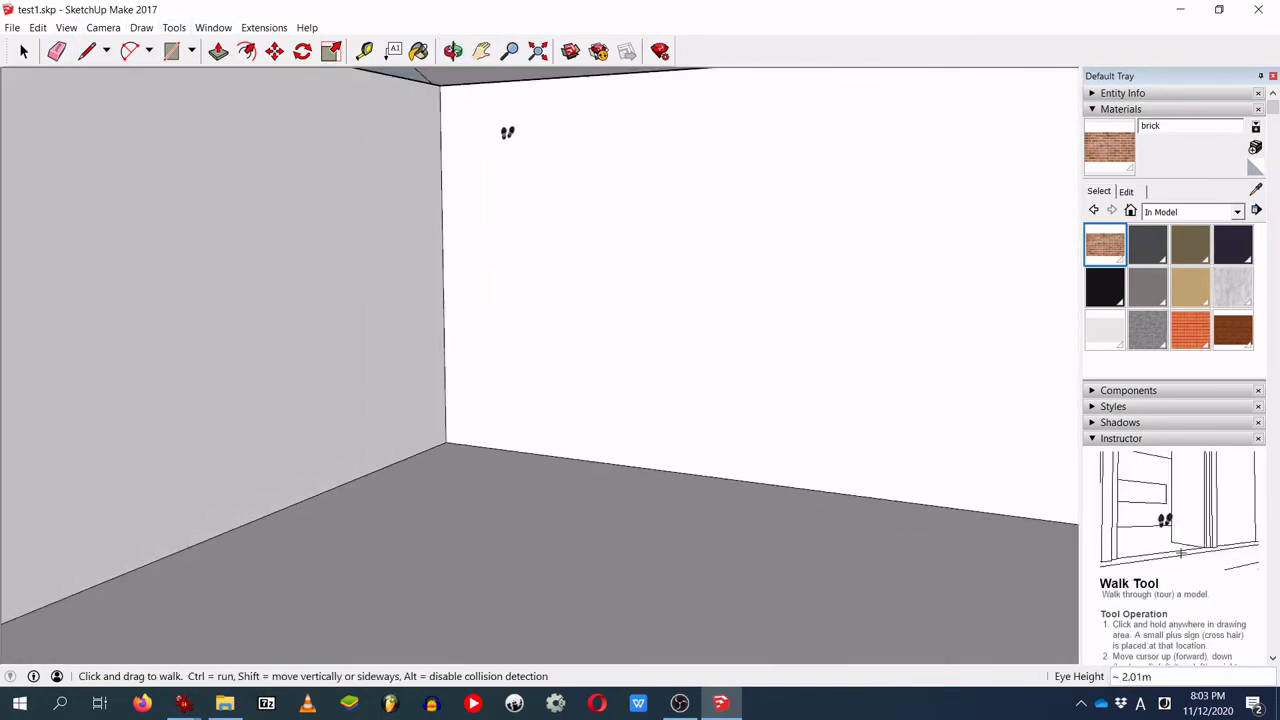
pyautogui.click(418, 51)
pyautogui.click(527, 150)
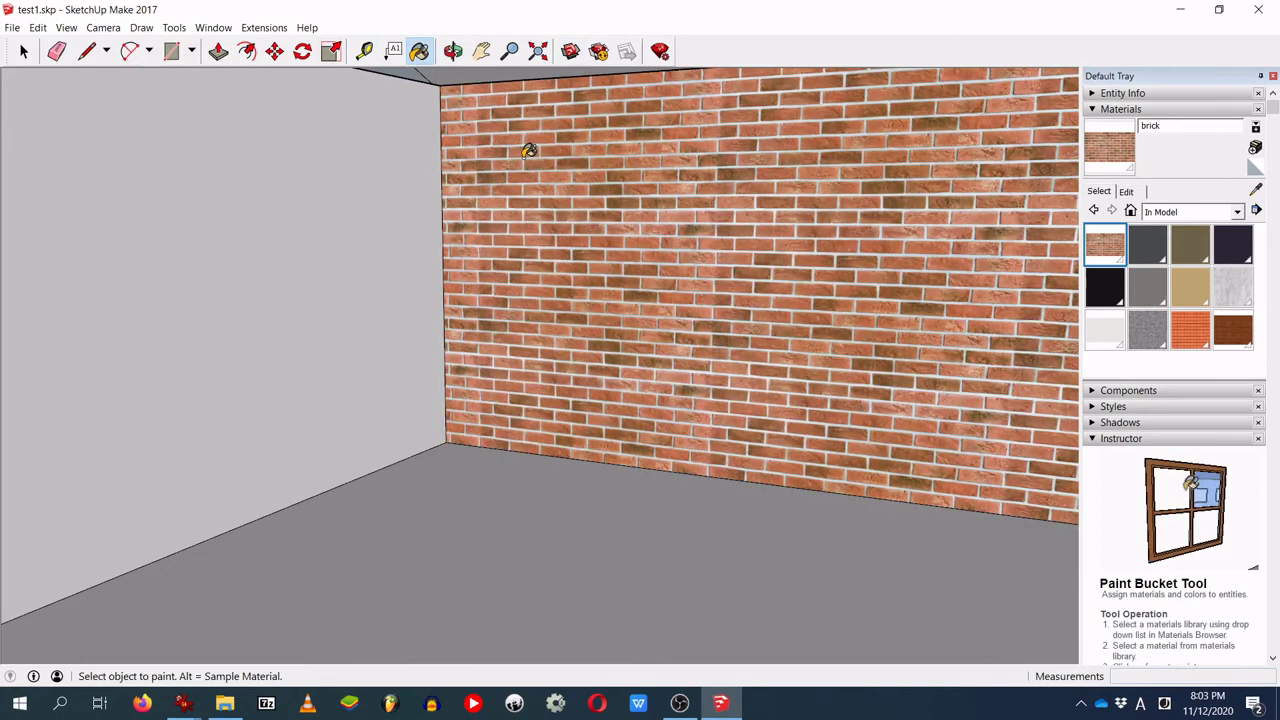
pyautogui.click(331, 200)
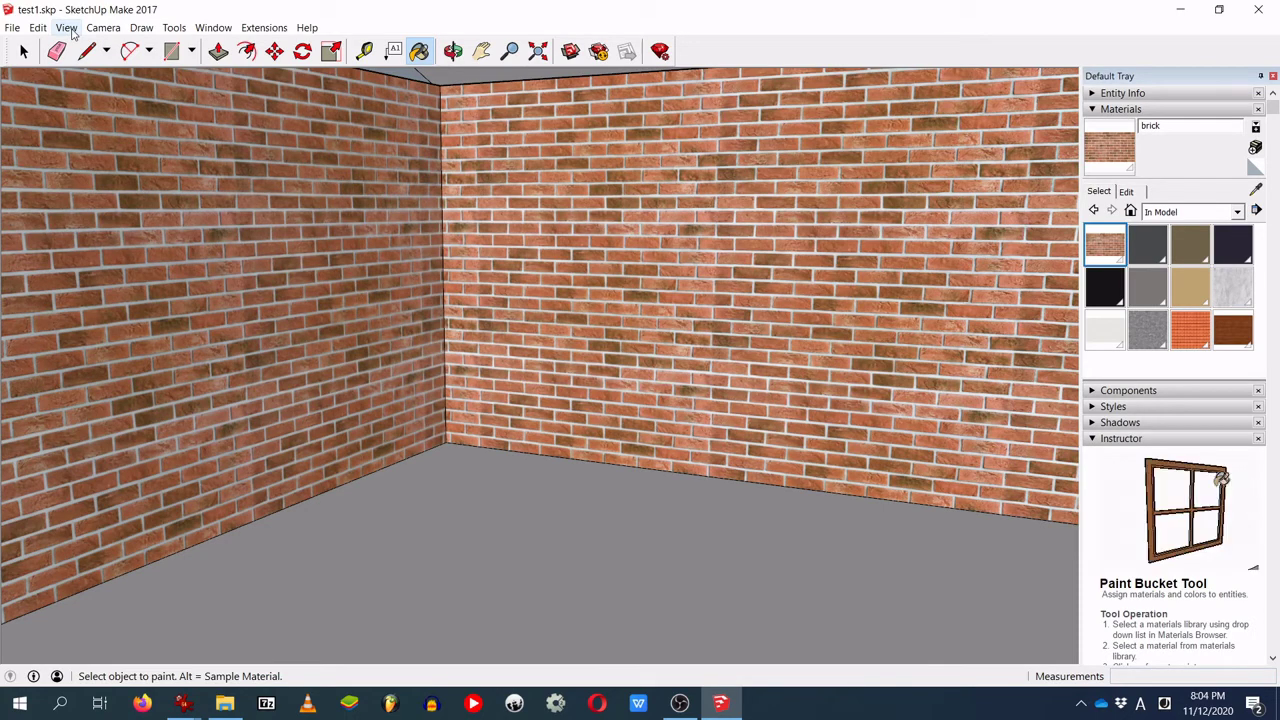
# Step: Reach the next unpainted interior wall with the Walk tool and paint it with the brick material
pyautogui.click(103, 28)
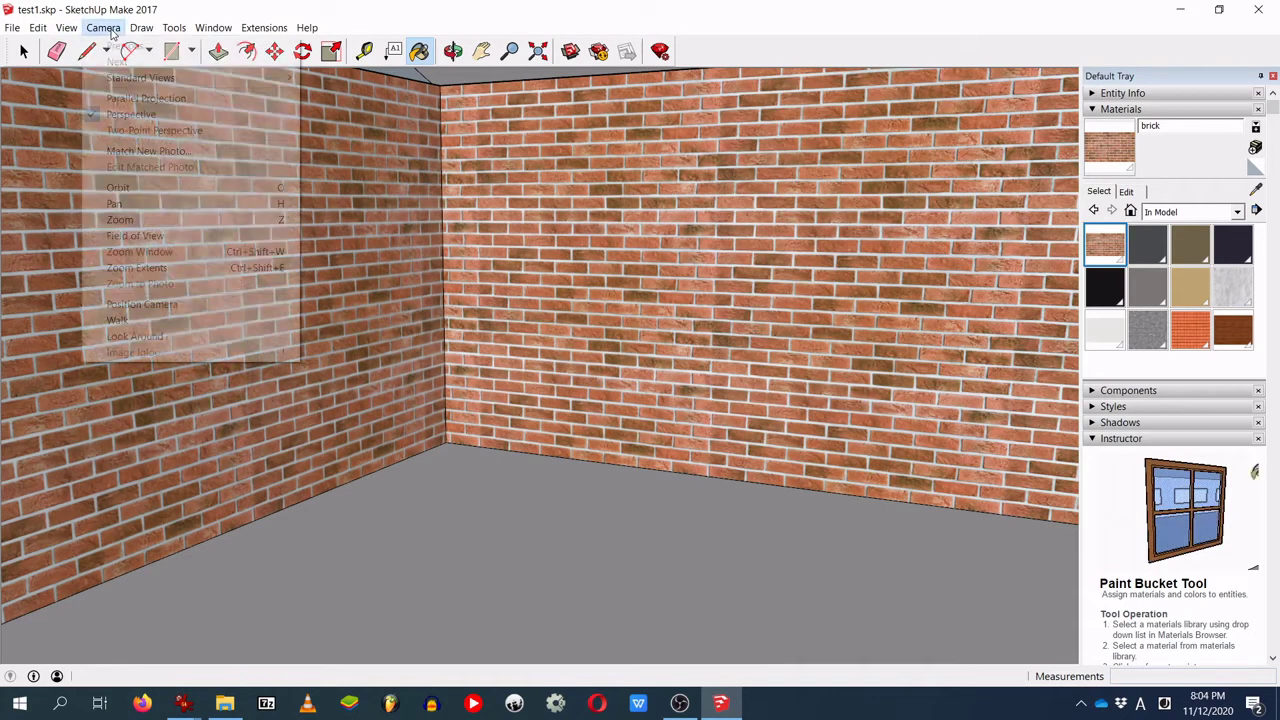
pyautogui.click(155, 337)
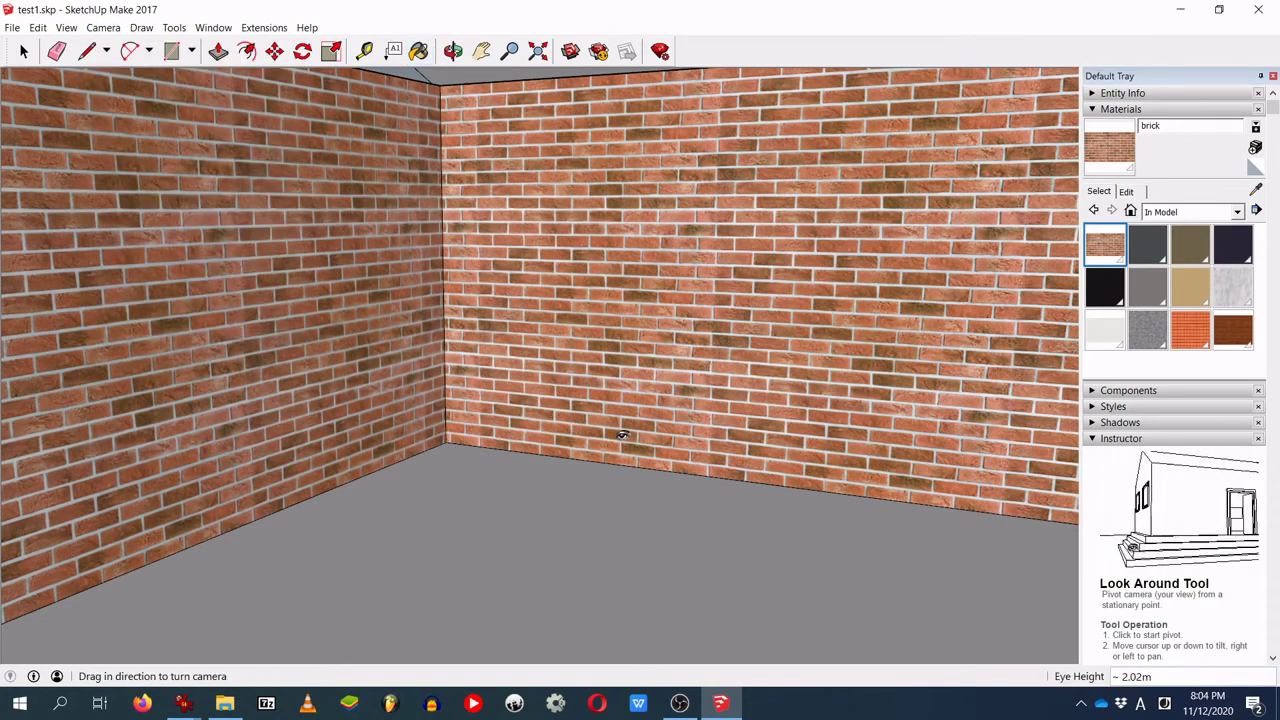
pyautogui.click(103, 28)
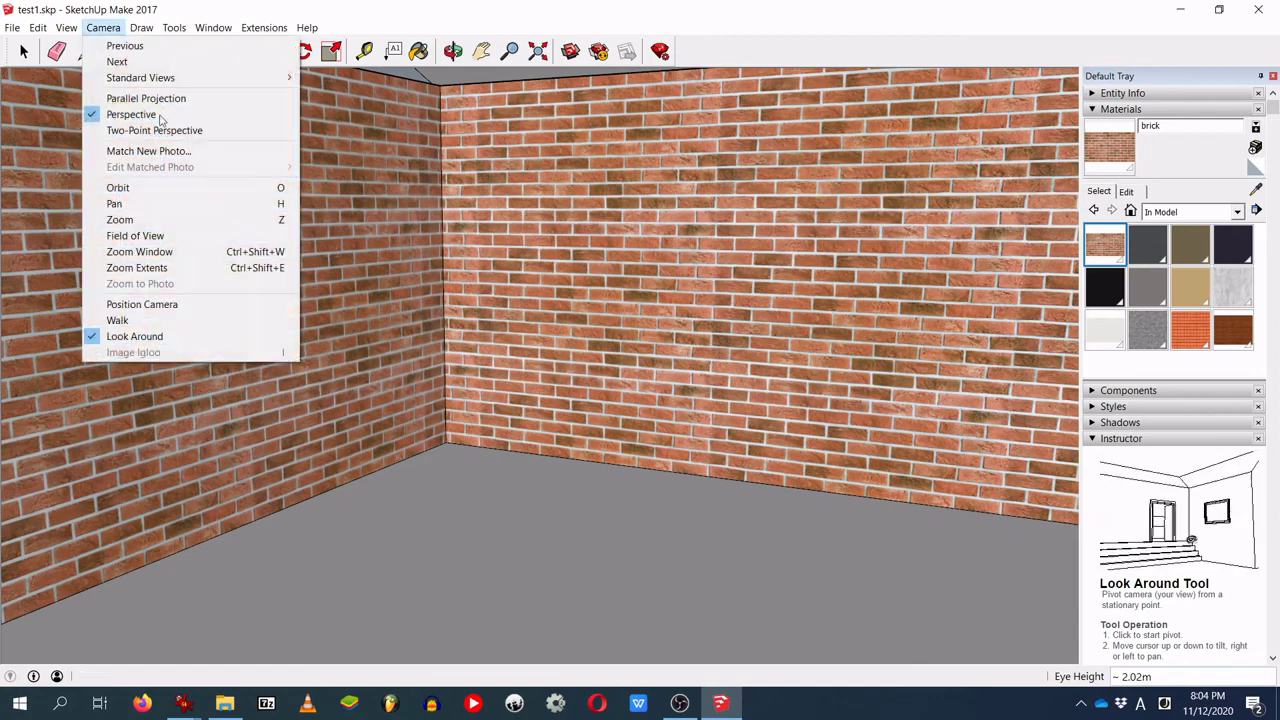
pyautogui.click(117, 320)
pyautogui.moveTo(547, 375); pyautogui.dragTo(526, 566)
pyautogui.rightClick(638, 703)
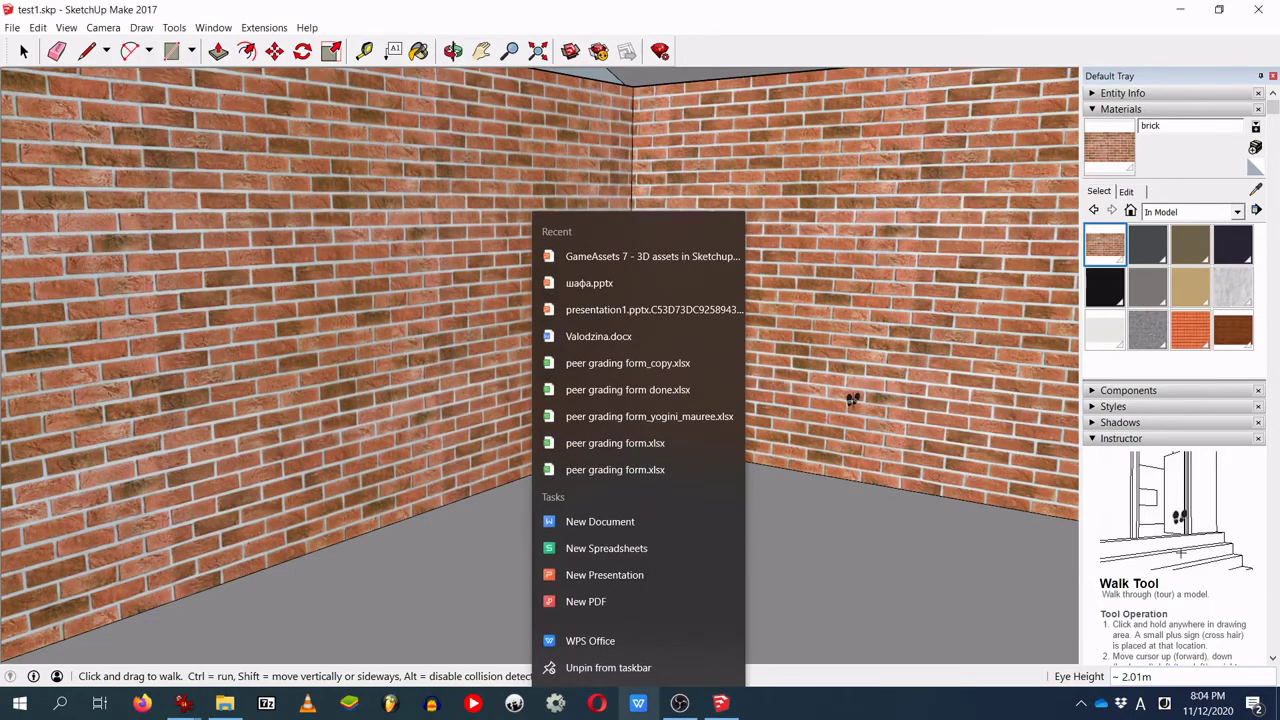
pyautogui.click(855, 400)
pyautogui.moveTo(917, 406); pyautogui.dragTo(1066, 405)
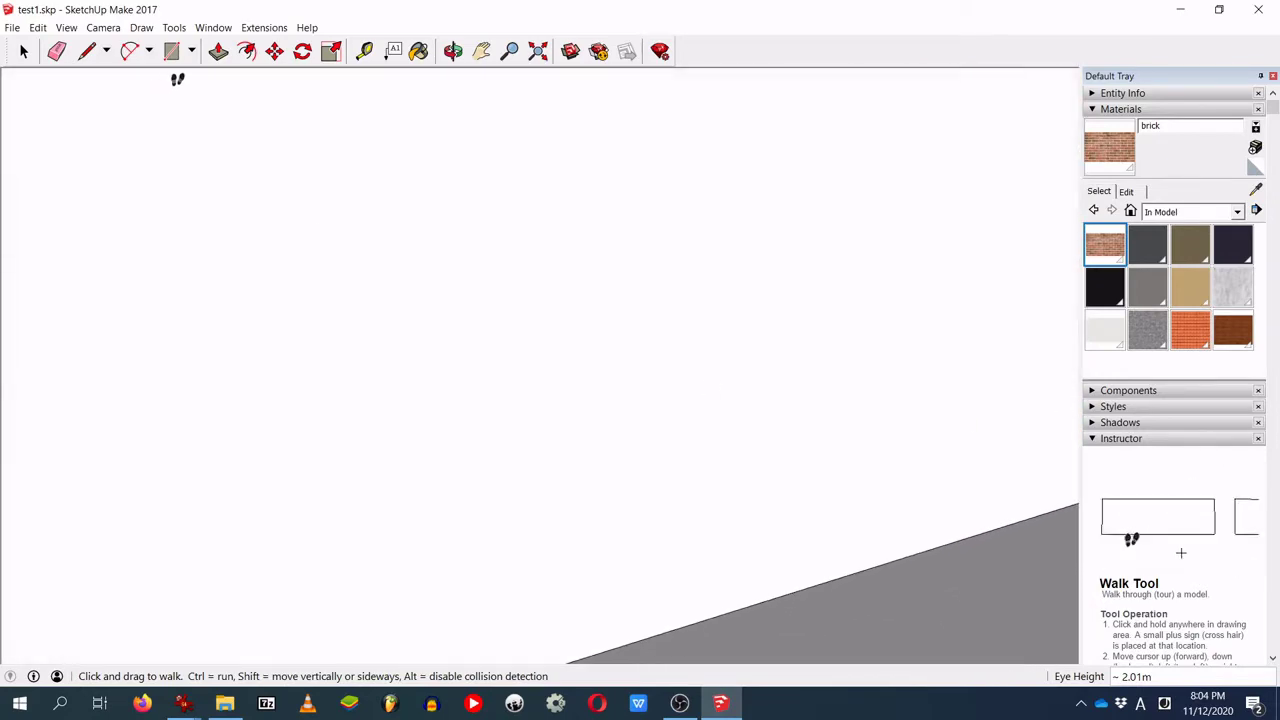
pyautogui.click(418, 51)
pyautogui.click(479, 236)
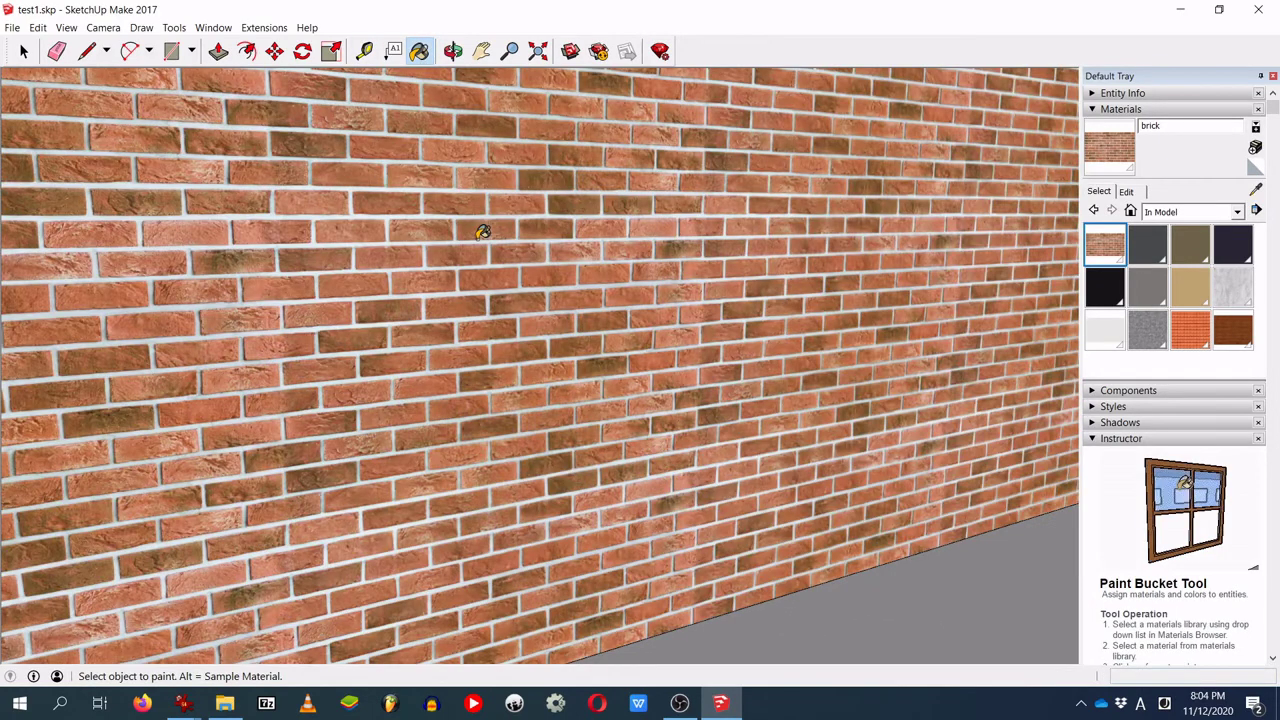
# Step: Walk through the room to its bricked corner and paint the floor with the concrete material
pyautogui.click(103, 27)
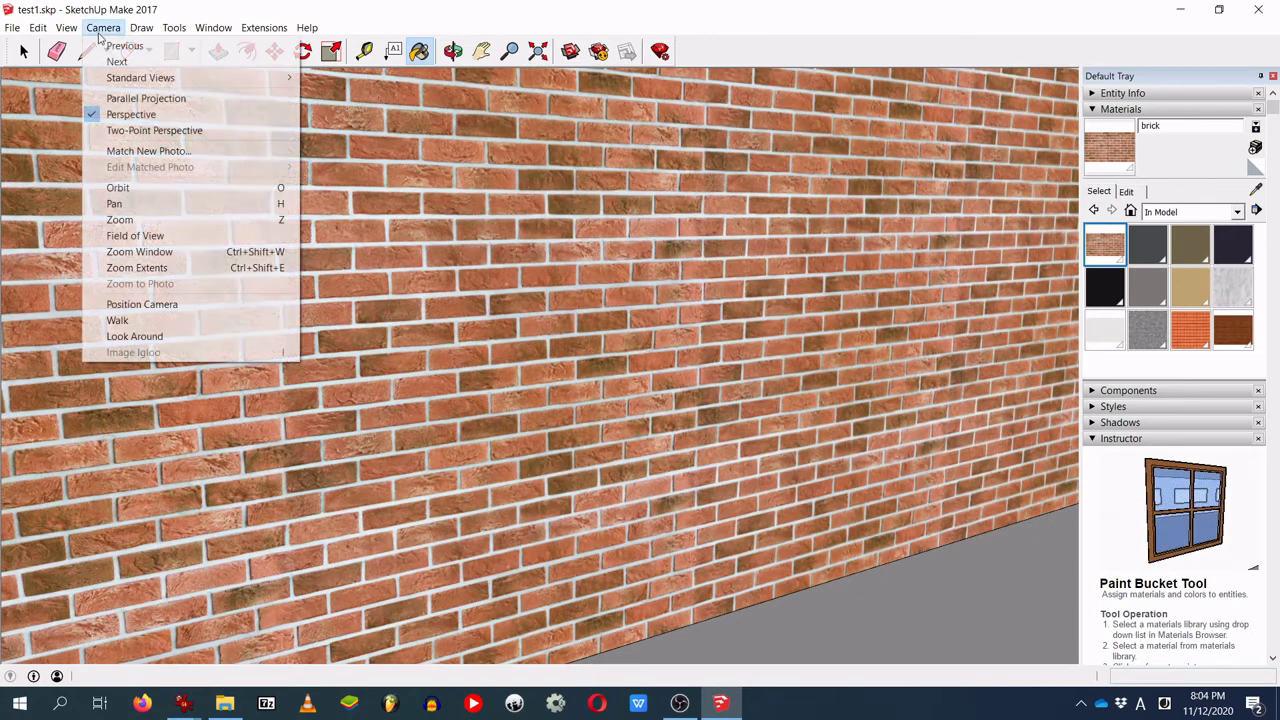
pyautogui.click(157, 320)
pyautogui.moveTo(127, 328)
pyautogui.mouseDown()
pyautogui.moveTo(29, 323)
pyautogui.moveTo(1, 366)
pyautogui.moveTo(3, 420)
pyautogui.moveTo(802, 598)
pyautogui.mouseUp()
pyautogui.moveTo(776, 489); pyautogui.dragTo(723, 343)
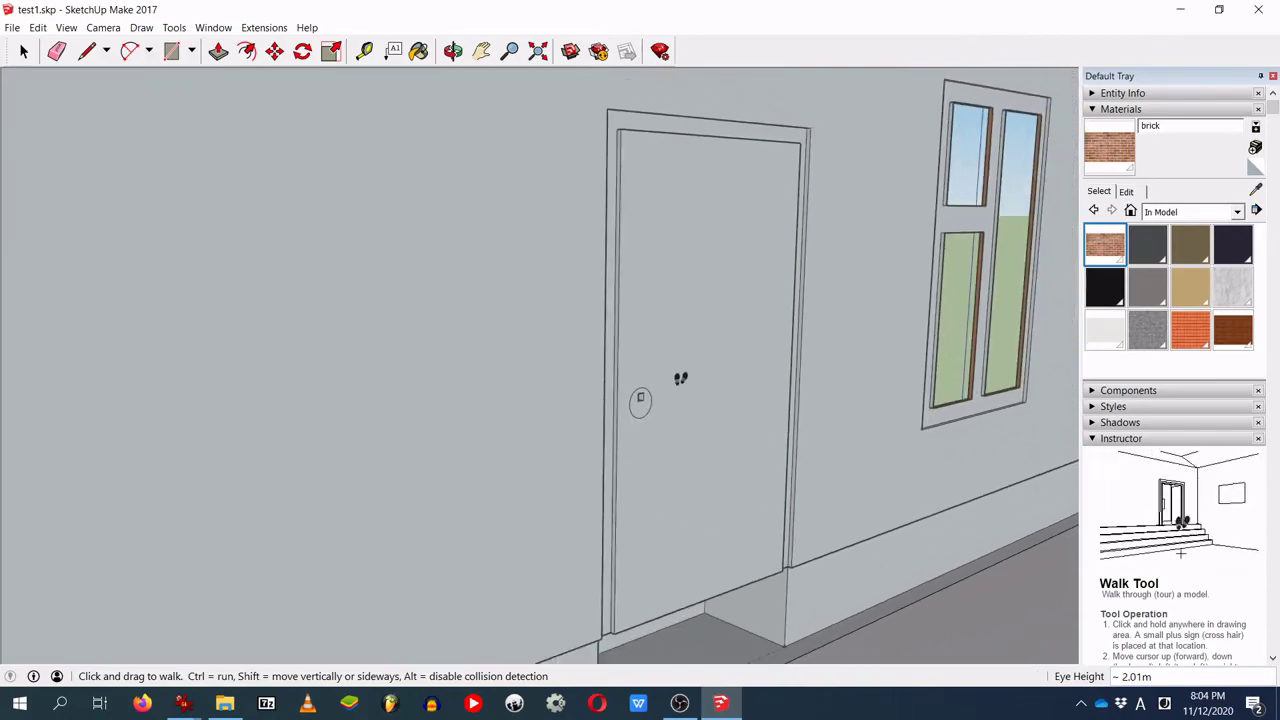
pyautogui.moveTo(1017, 309)
pyautogui.mouseDown()
pyautogui.moveTo(989, 354)
pyautogui.moveTo(1055, 338)
pyautogui.moveTo(1046, 323)
pyautogui.moveTo(1069, 333)
pyautogui.moveTo(1074, 322)
pyautogui.moveTo(1098, 345)
pyautogui.moveTo(1106, 330)
pyautogui.moveTo(712, 249)
pyautogui.moveTo(410, 98)
pyautogui.mouseUp()
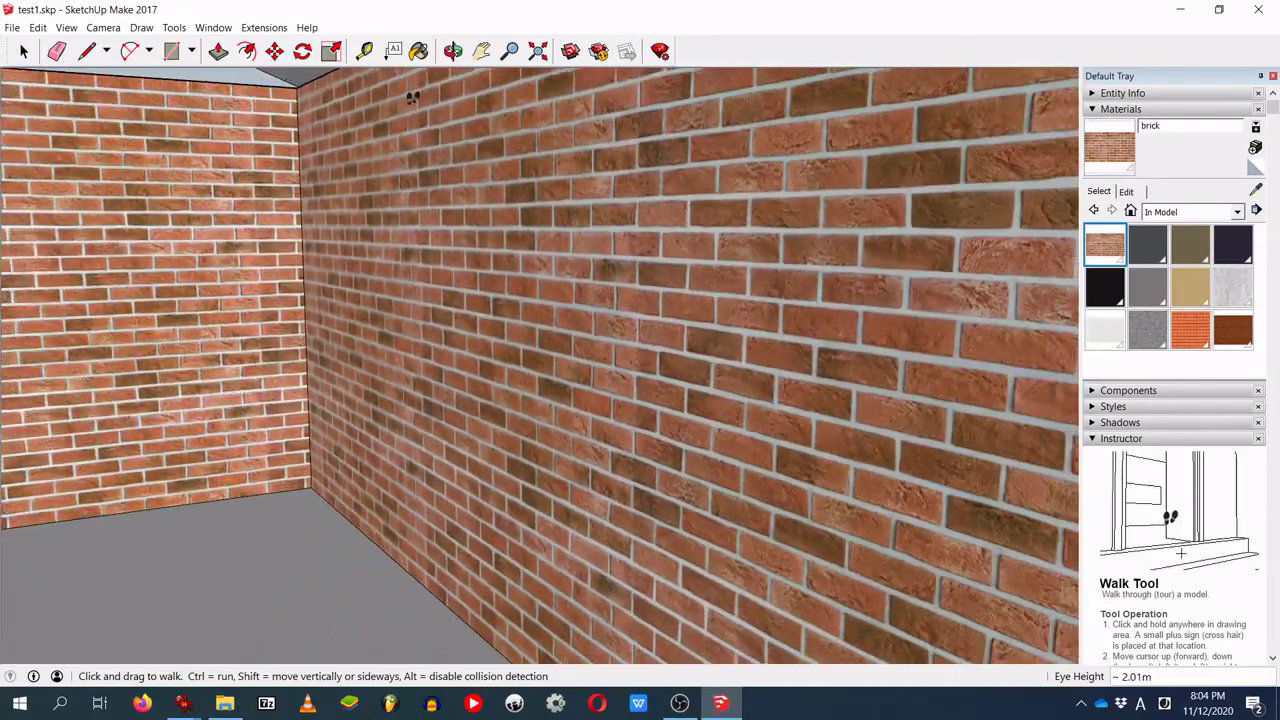
pyautogui.click(418, 52)
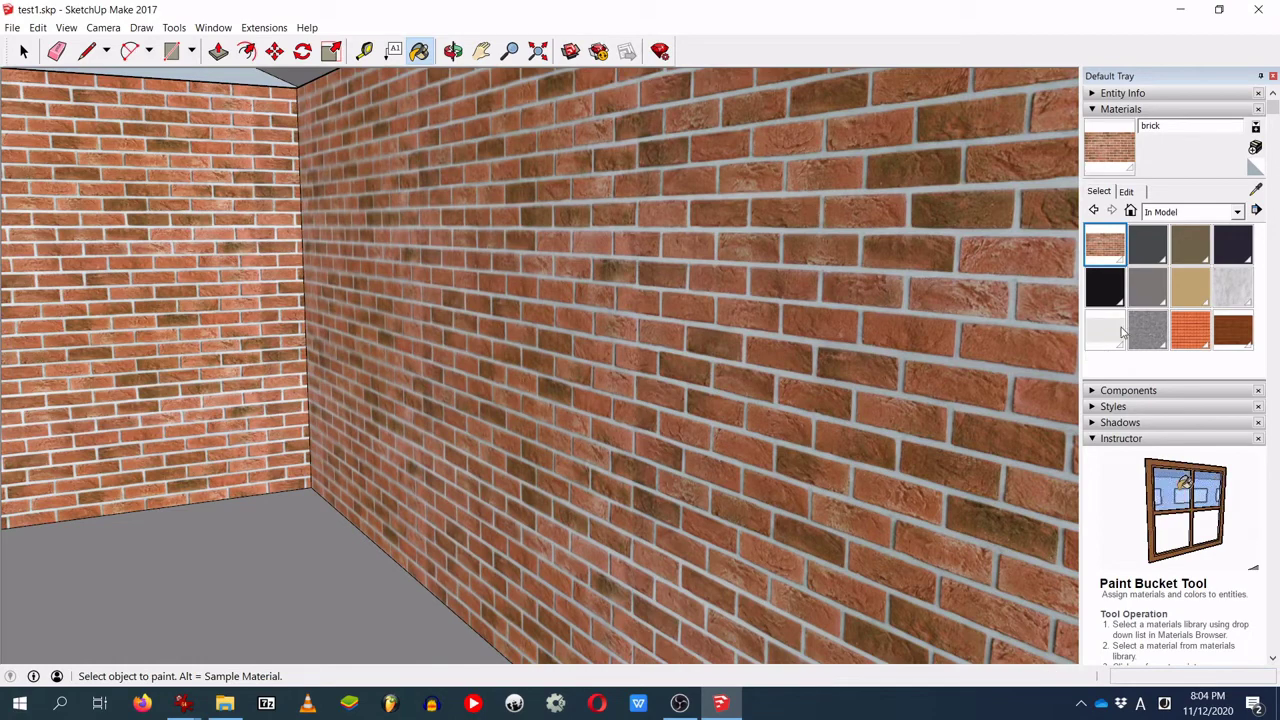
pyautogui.click(1230, 290)
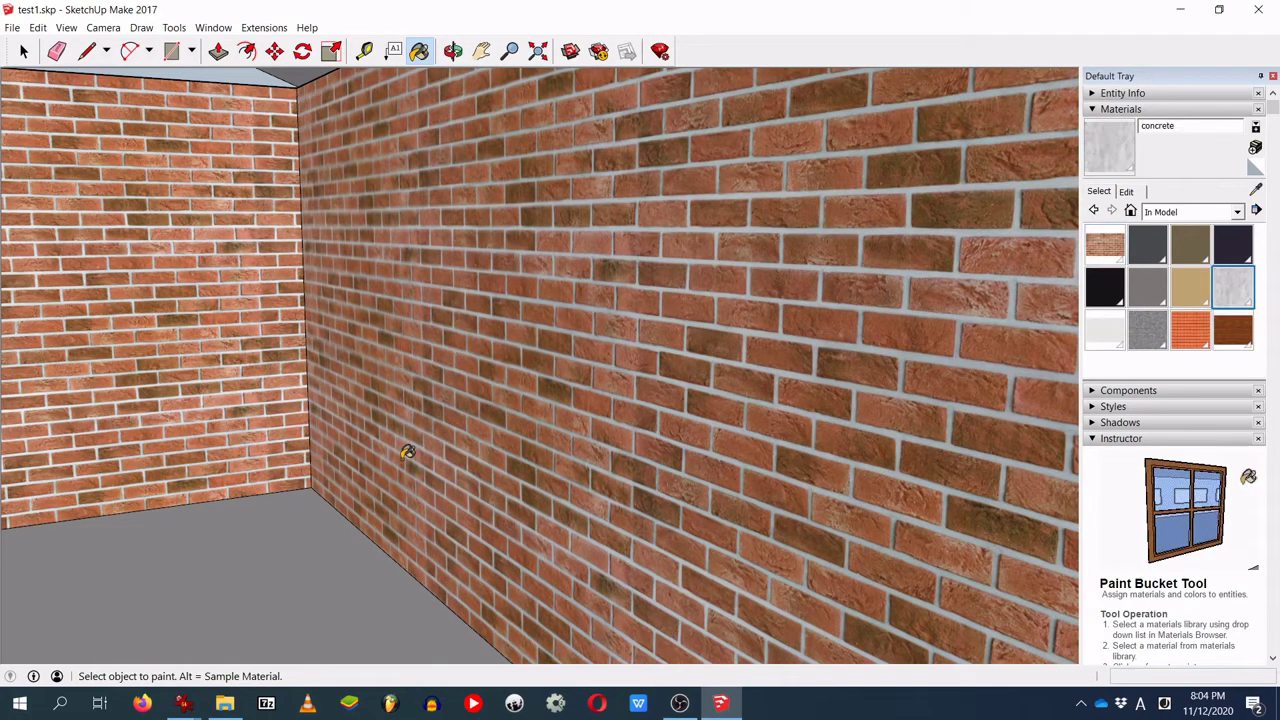
pyautogui.click(224, 562)
pyautogui.scroll(3, 242, 562)
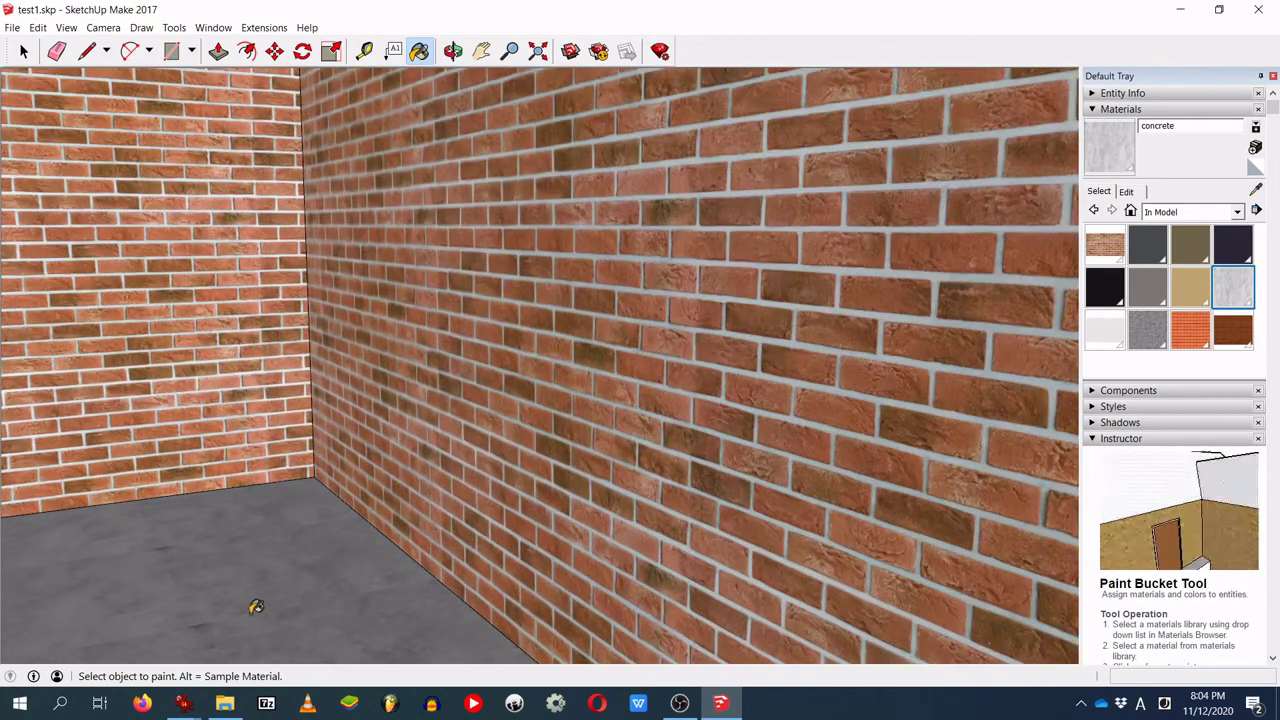
# Step: Examine the concrete floor and brick walls around the room's corner from several angles
pyautogui.press('o')
pyautogui.moveTo(191, 591); pyautogui.dragTo(195, 648)
pyautogui.moveTo(200, 608)
pyautogui.mouseDown(button='middle')
pyautogui.moveTo(260, 610)
pyautogui.moveTo(440, 517)
pyautogui.moveTo(388, 527)
pyautogui.mouseUp(button='middle')
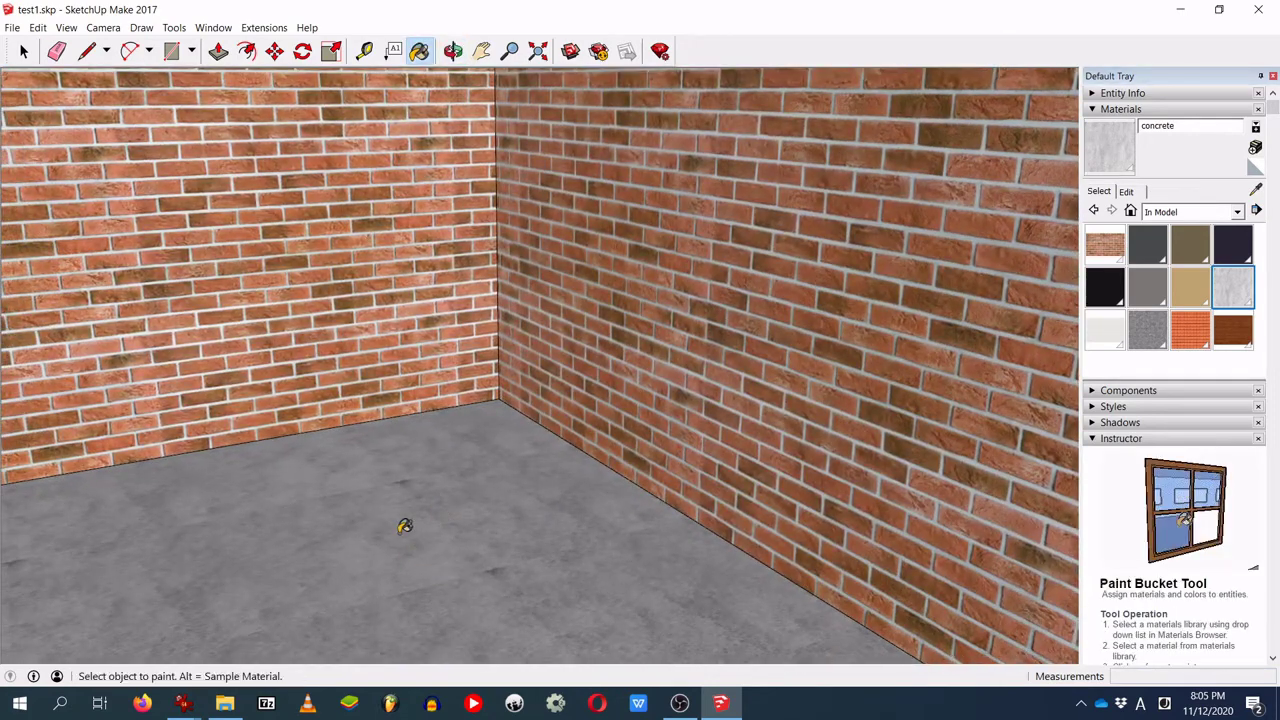
pyautogui.moveTo(389, 523); pyautogui.dragTo(491, 529, button='middle')
pyautogui.moveTo(503, 474)
pyautogui.mouseDown(button='middle')
pyautogui.moveTo(491, 510)
pyautogui.moveTo(592, 572)
pyautogui.moveTo(487, 551)
pyautogui.mouseUp(button='middle')
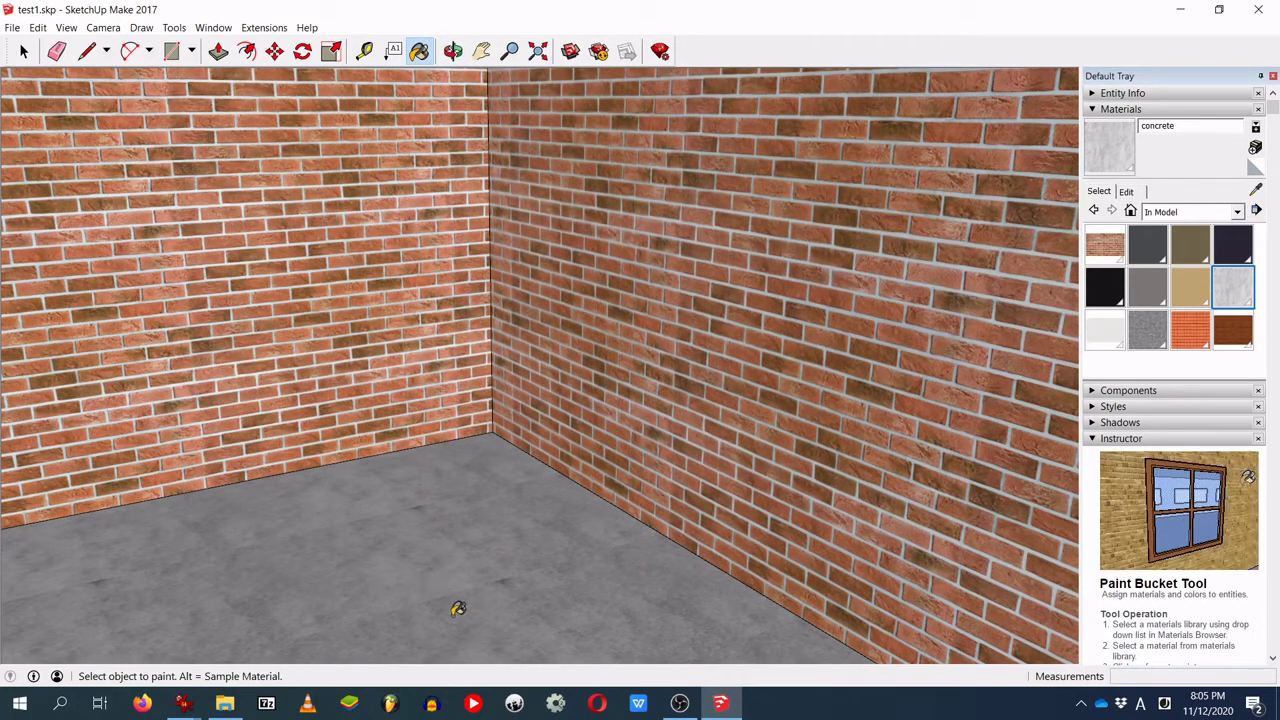
pyautogui.scroll(5, 414, 526)
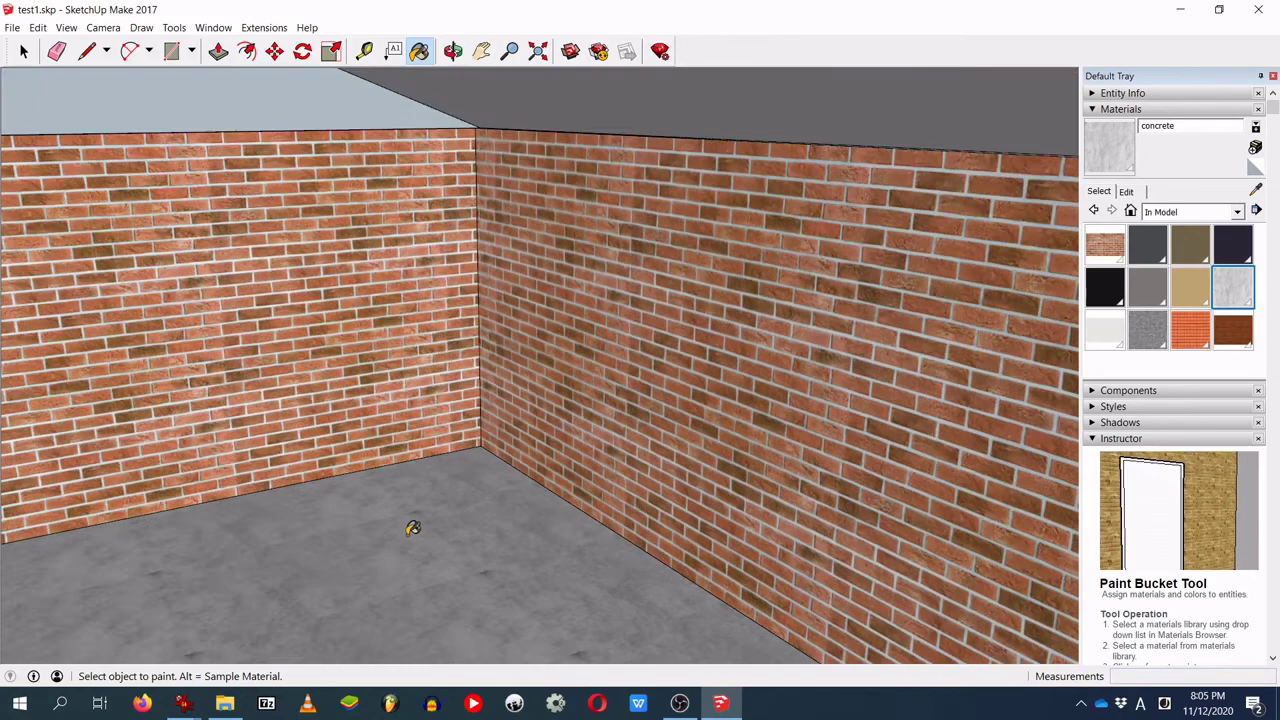
pyautogui.scroll(6, 414, 528)
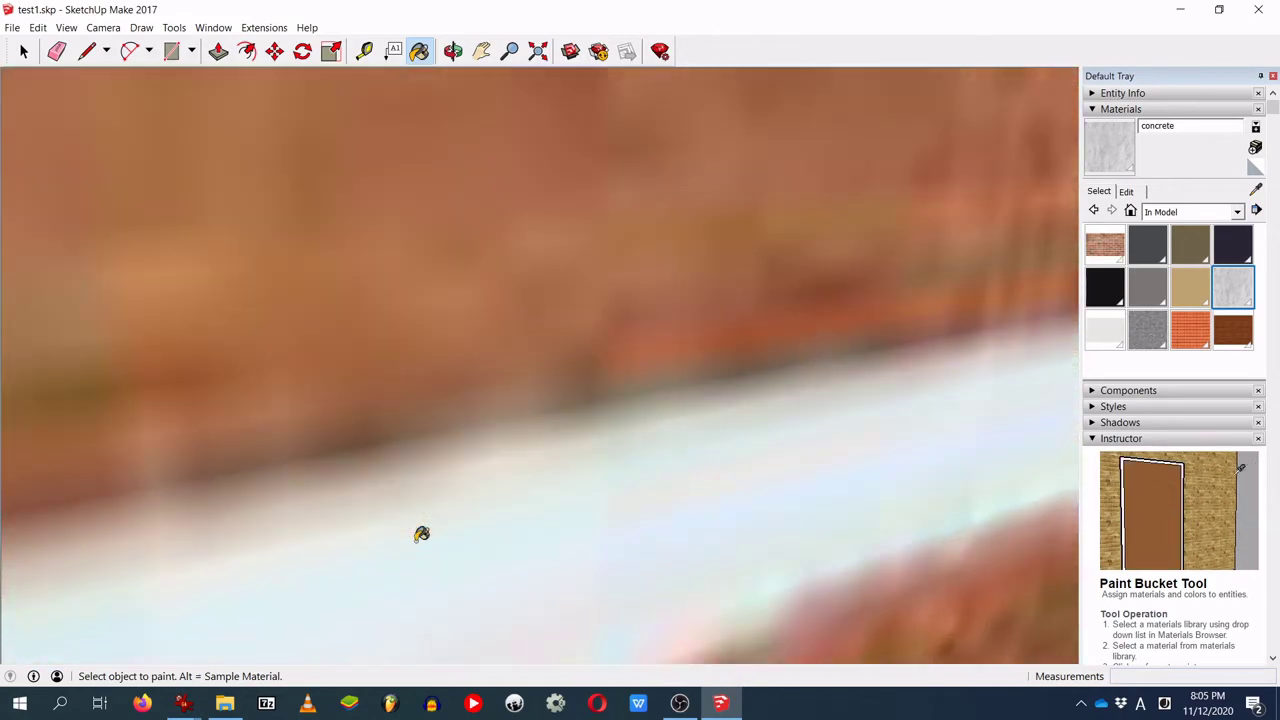
pyautogui.scroll(-4, 435, 535)
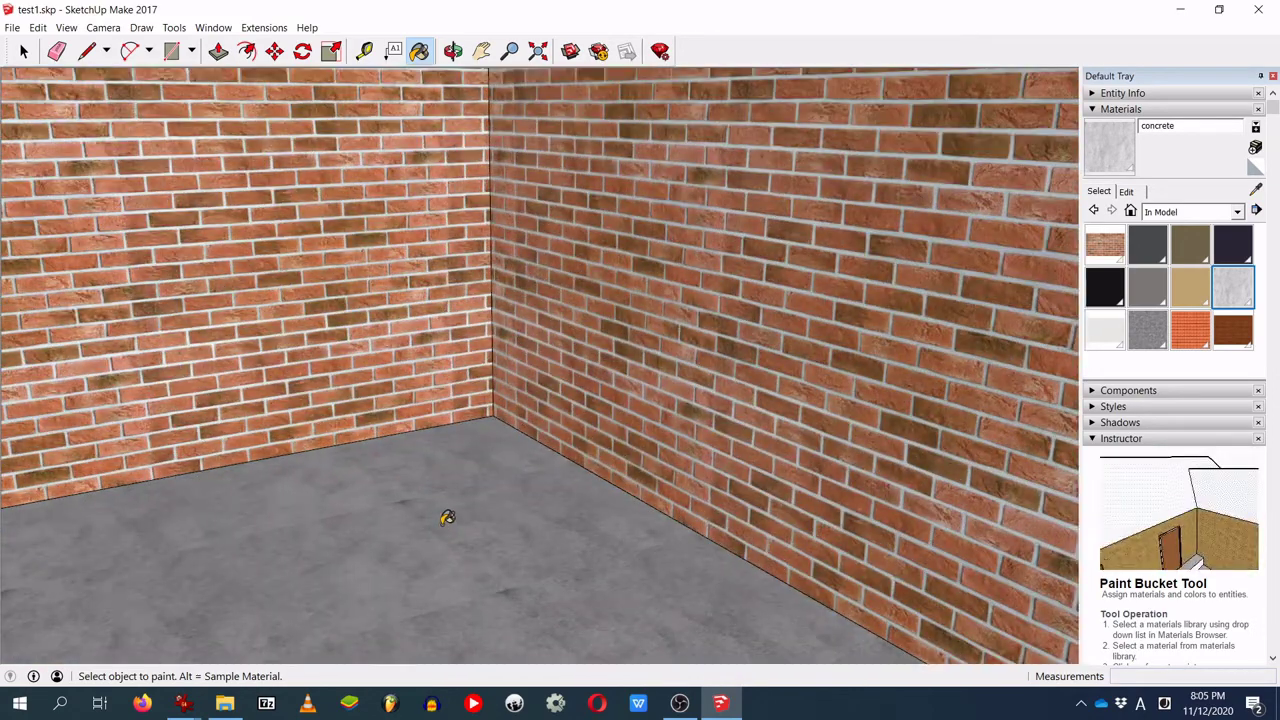
# Step: Inspect the textured house from outside, covering the front wall, door, window, plinth and tiled roof
pyautogui.scroll(5, 541, 519)
pyautogui.moveTo(563, 580)
pyautogui.mouseDown(button='middle')
pyautogui.moveTo(374, 403)
pyautogui.moveTo(419, 443)
pyautogui.moveTo(471, 243)
pyautogui.mouseUp(button='middle')
pyautogui.scroll(-4, 419, 443)
pyautogui.scroll(-3, 603, 429)
pyautogui.moveTo(603, 429)
pyautogui.mouseDown(button='middle')
pyautogui.moveTo(626, 516)
pyautogui.moveTo(585, 336)
pyautogui.mouseUp(button='middle')
pyautogui.moveTo(494, 236)
pyautogui.mouseDown(button='middle')
pyautogui.moveTo(470, 340)
pyautogui.moveTo(449, 343)
pyautogui.moveTo(694, 380)
pyautogui.moveTo(458, 335)
pyautogui.moveTo(340, 228)
pyautogui.mouseUp(button='middle')
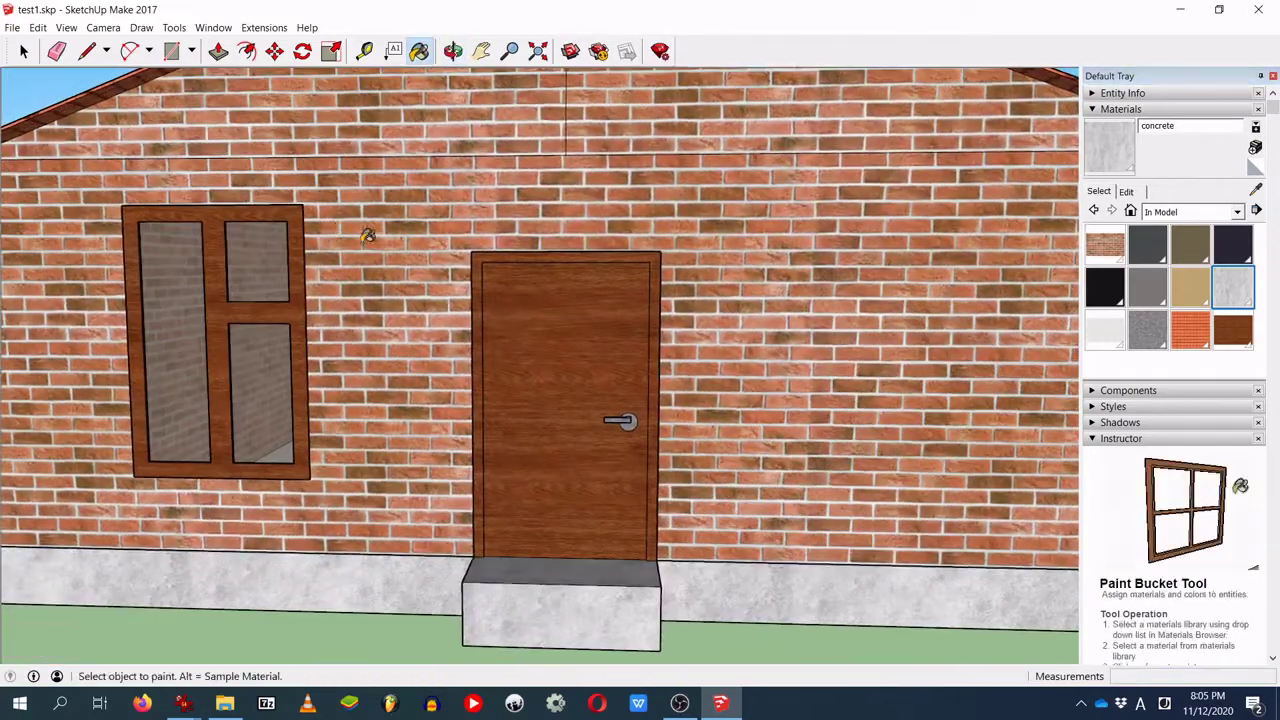
pyautogui.moveTo(609, 306)
pyautogui.mouseDown(button='middle')
pyautogui.moveTo(626, 406)
pyautogui.moveTo(600, 334)
pyautogui.moveTo(605, 410)
pyautogui.mouseUp(button='middle')
pyautogui.scroll(-6, 600, 420)
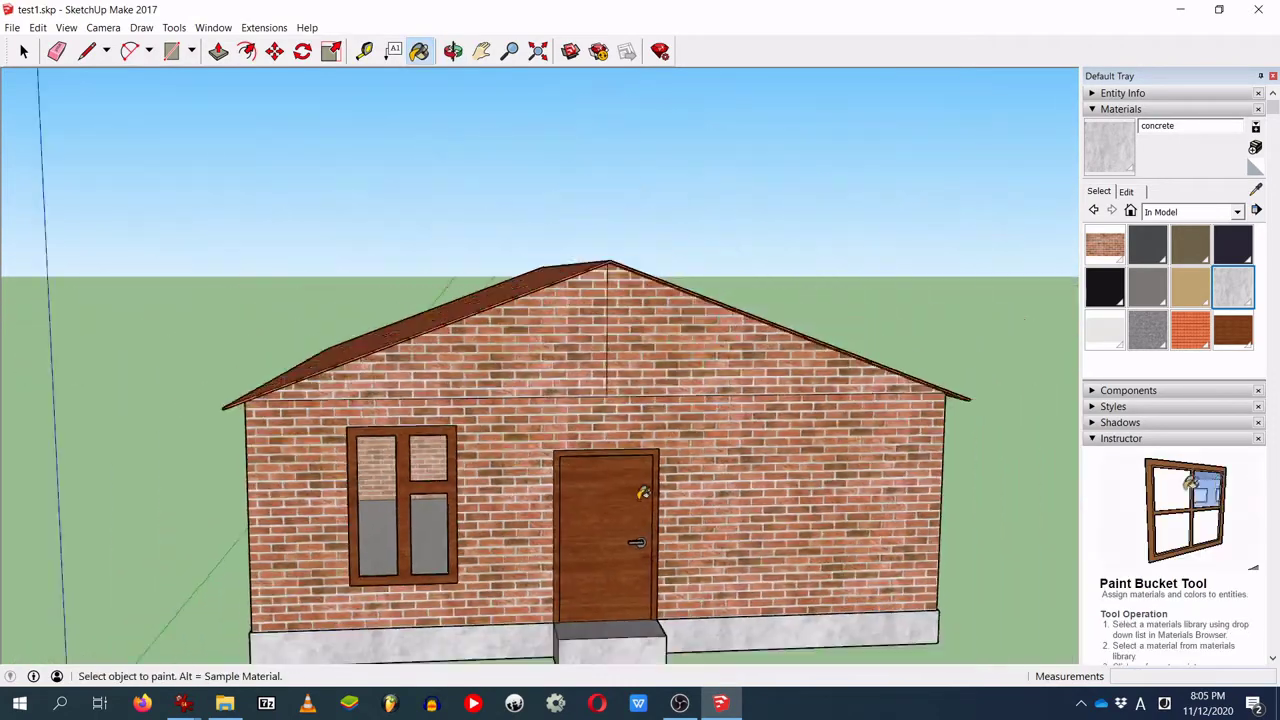
pyautogui.moveTo(897, 482)
pyautogui.mouseDown(button='middle')
pyautogui.moveTo(790, 405)
pyautogui.moveTo(872, 366)
pyautogui.moveTo(651, 334)
pyautogui.mouseUp(button='middle')
pyautogui.scroll(5, 780, 397)
pyautogui.moveTo(797, 480)
pyautogui.mouseDown(button='middle')
pyautogui.moveTo(451, 309)
pyautogui.moveTo(777, 368)
pyautogui.moveTo(780, 386)
pyautogui.moveTo(451, 394)
pyautogui.moveTo(600, 300)
pyautogui.moveTo(840, 333)
pyautogui.moveTo(441, 304)
pyautogui.moveTo(880, 366)
pyautogui.moveTo(571, 346)
pyautogui.moveTo(534, 386)
pyautogui.moveTo(848, 393)
pyautogui.moveTo(1009, 381)
pyautogui.mouseUp(button='middle')
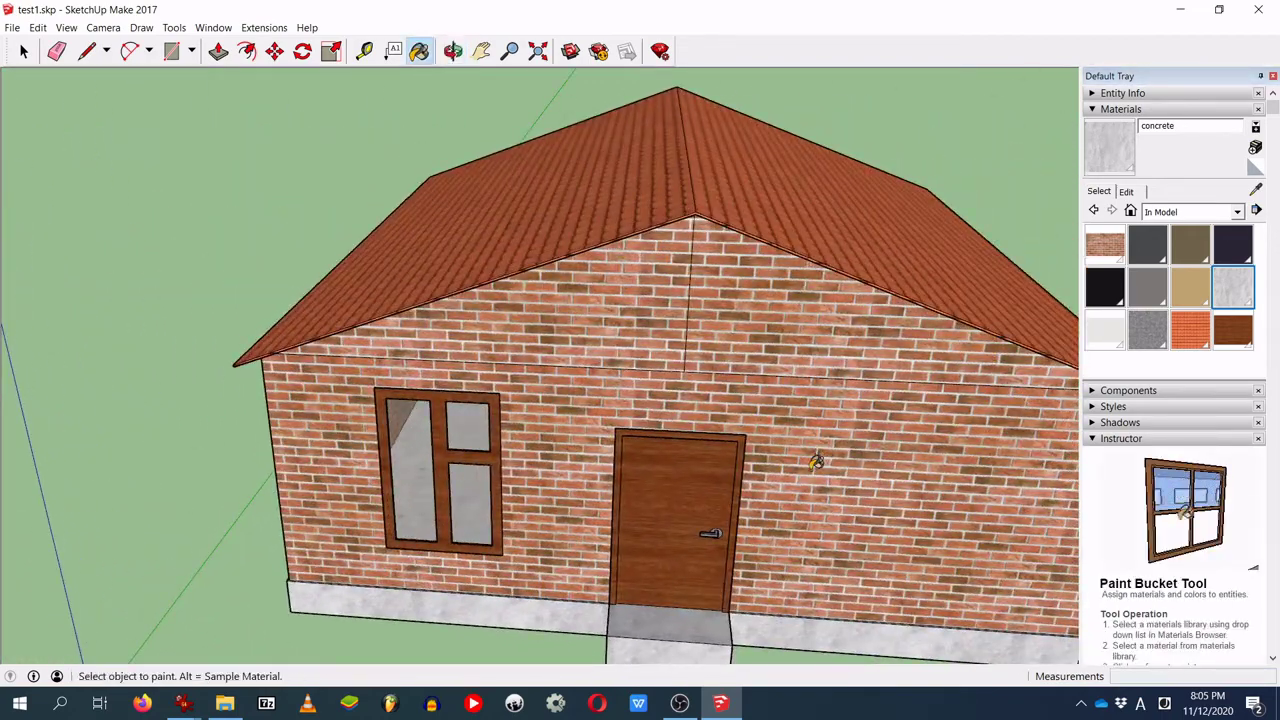
pyautogui.moveTo(777, 514)
pyautogui.mouseDown(button='middle')
pyautogui.moveTo(831, 451)
pyautogui.moveTo(840, 403)
pyautogui.mouseUp(button='middle')
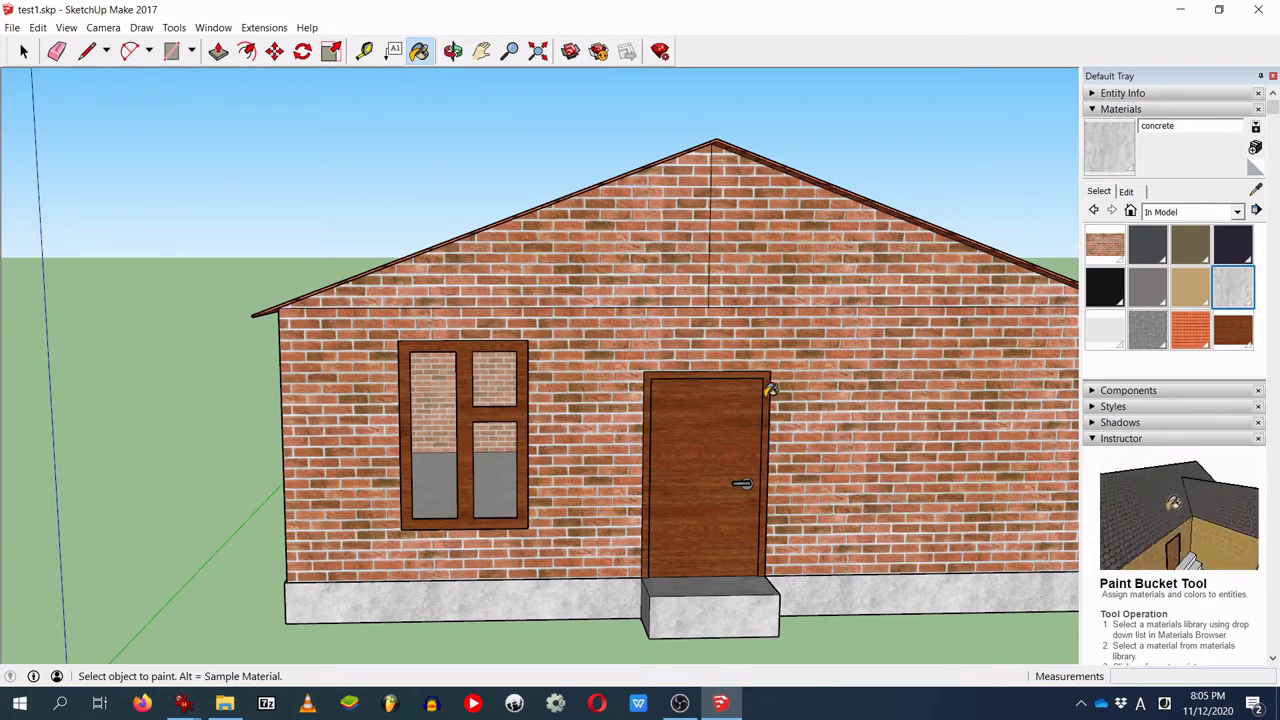
pyautogui.moveTo(866, 342); pyautogui.dragTo(653, 412, button='middle')
pyautogui.moveTo(677, 491)
pyautogui.mouseDown(button='middle')
pyautogui.moveTo(703, 349)
pyautogui.moveTo(617, 424)
pyautogui.moveTo(590, 405)
pyautogui.mouseUp(button='middle')
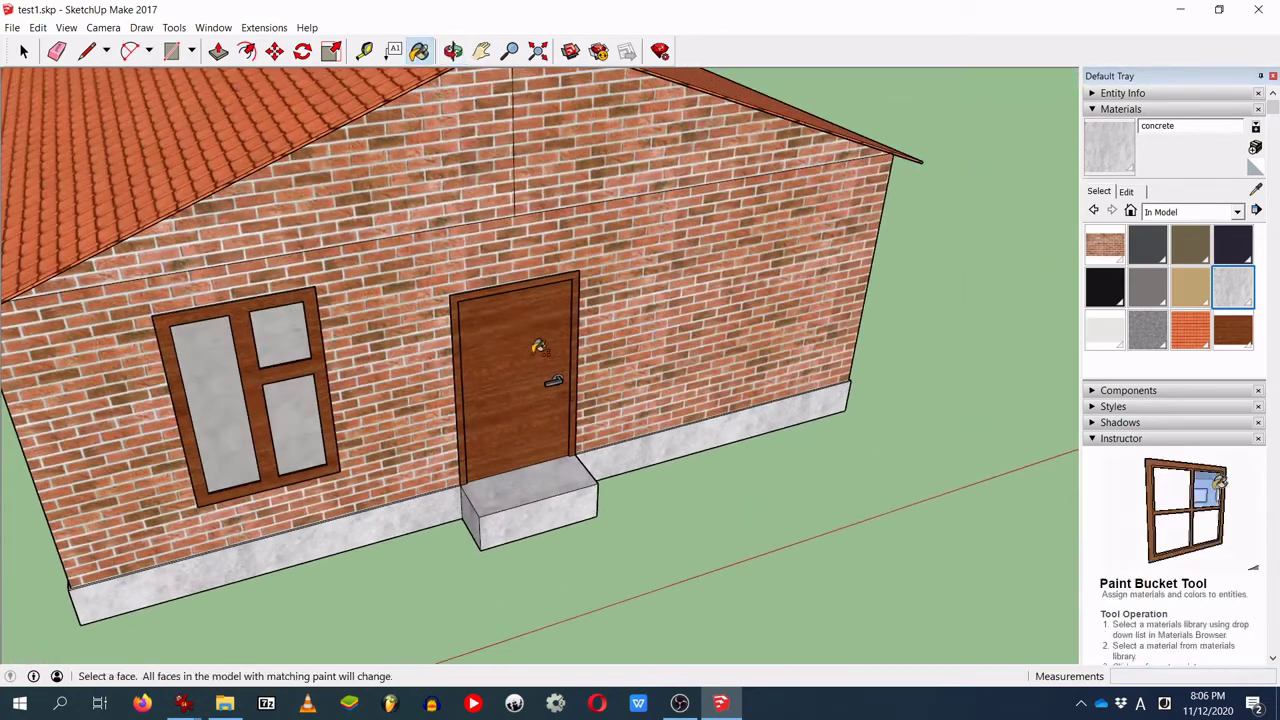
pyautogui.moveTo(540, 348); pyautogui.dragTo(560, 340, button='middle')
pyautogui.scroll(-1, 579, 335)
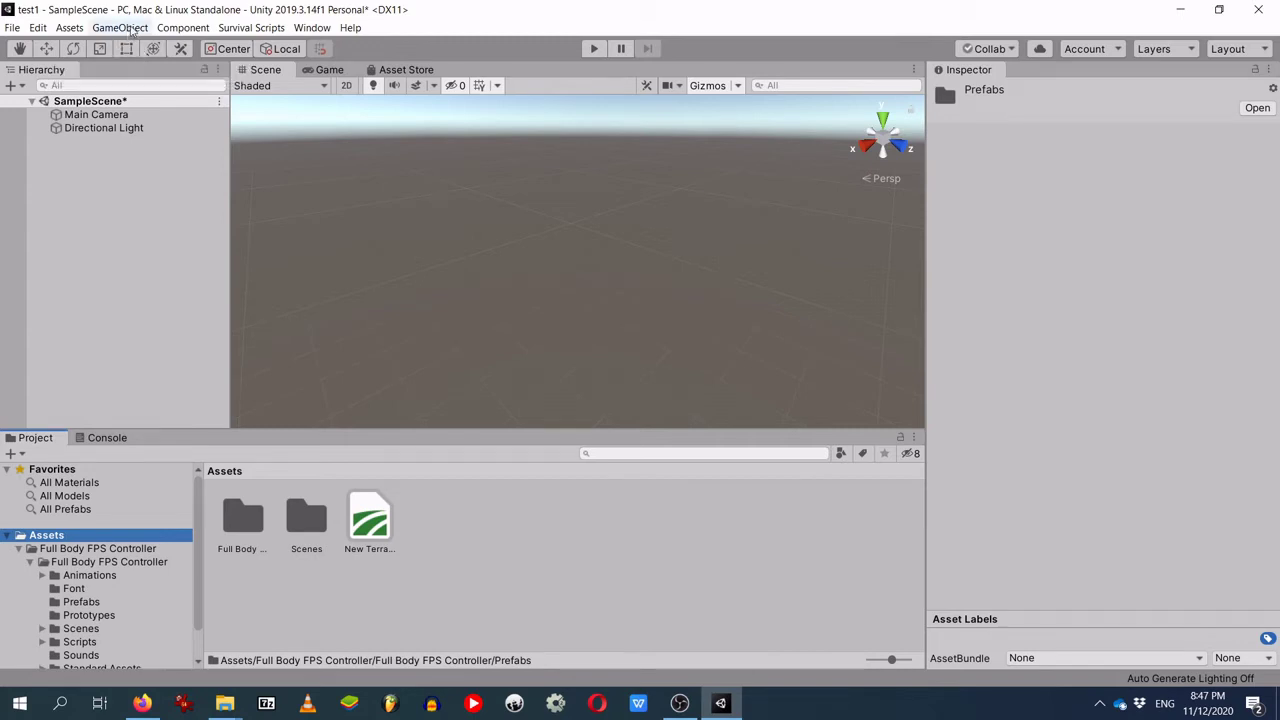
# Step: In Unity, add a 3D Terrain object to the SampleScene
pyautogui.moveTo(629, 186); pyautogui.dragTo(629, 161, button='middle')
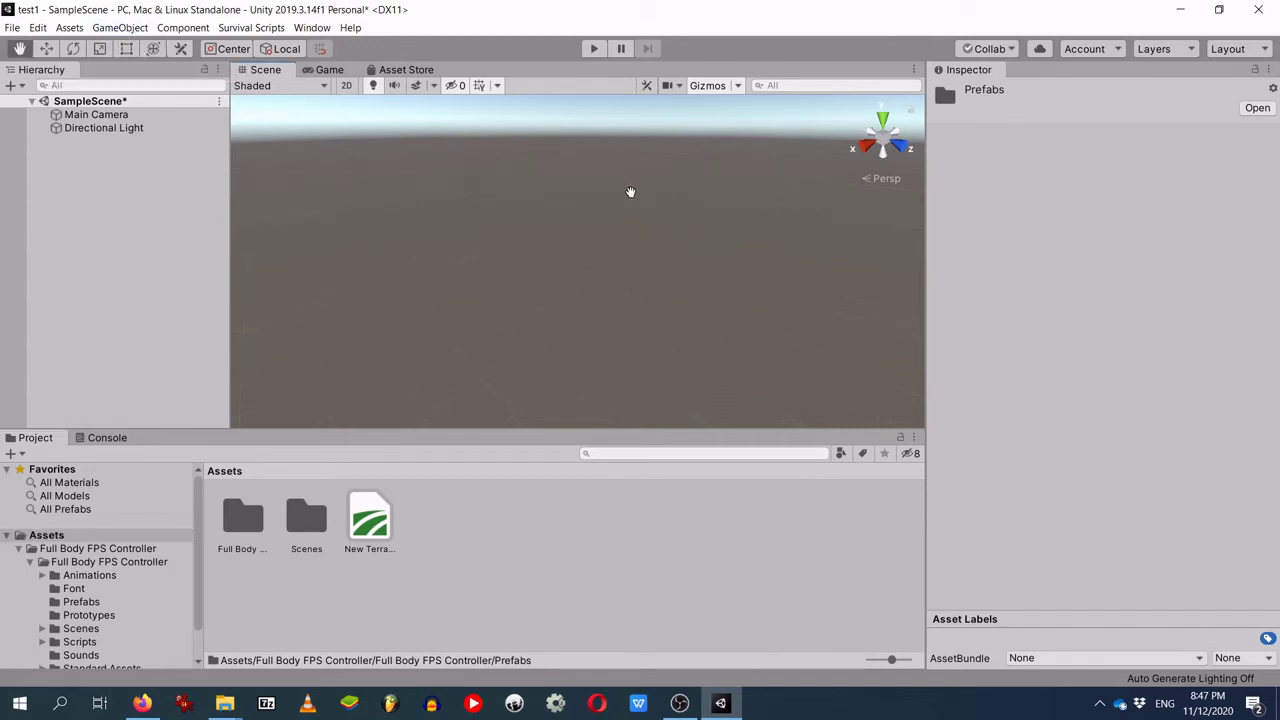
pyautogui.click(120, 27)
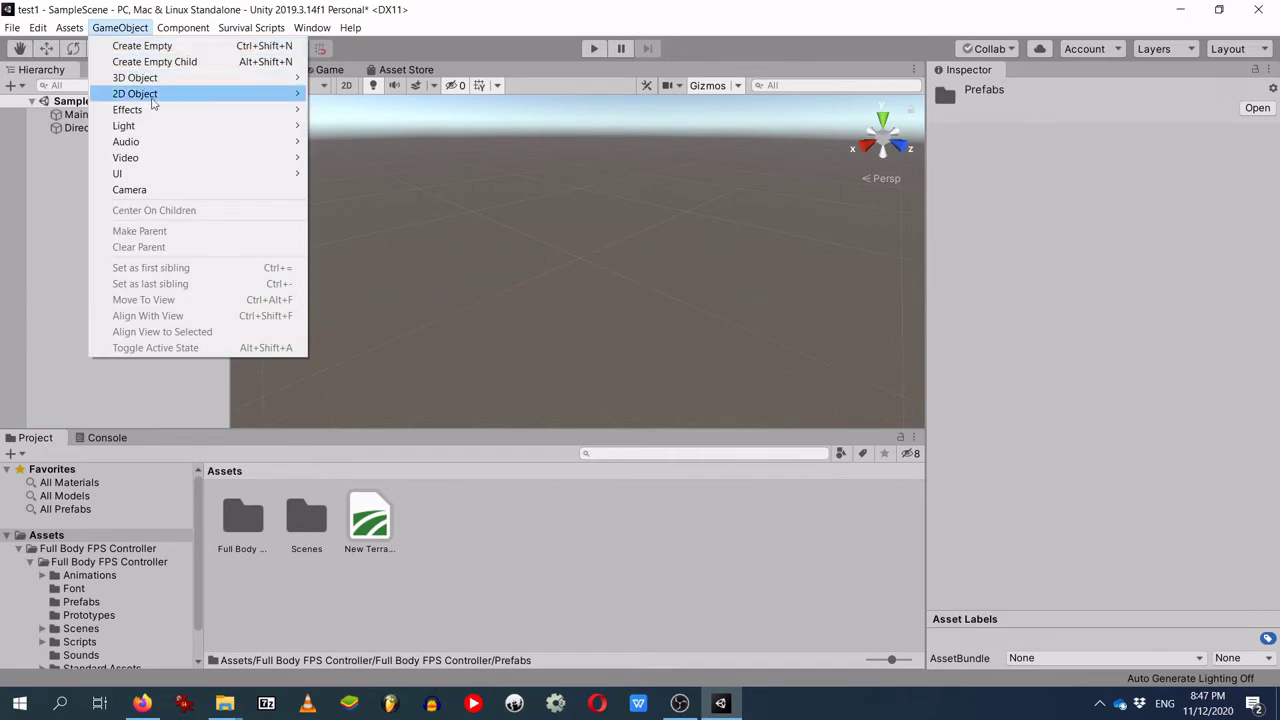
pyautogui.moveTo(152, 79)
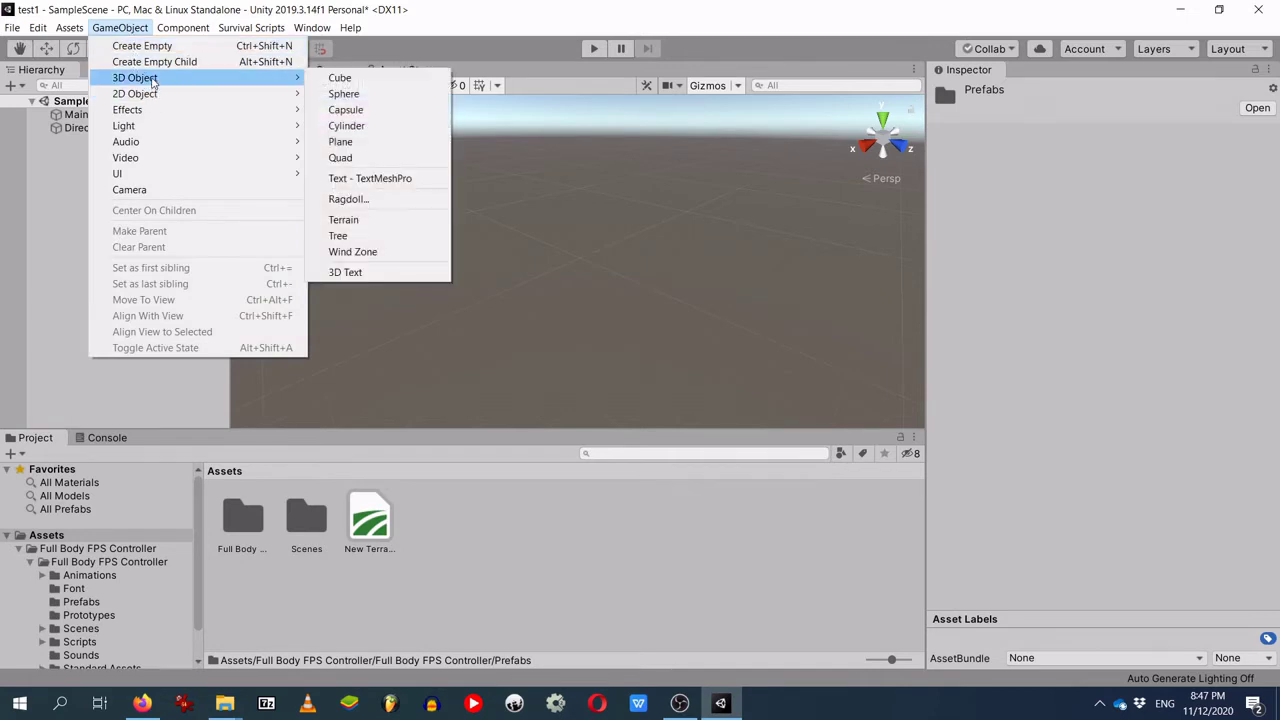
pyautogui.click(343, 219)
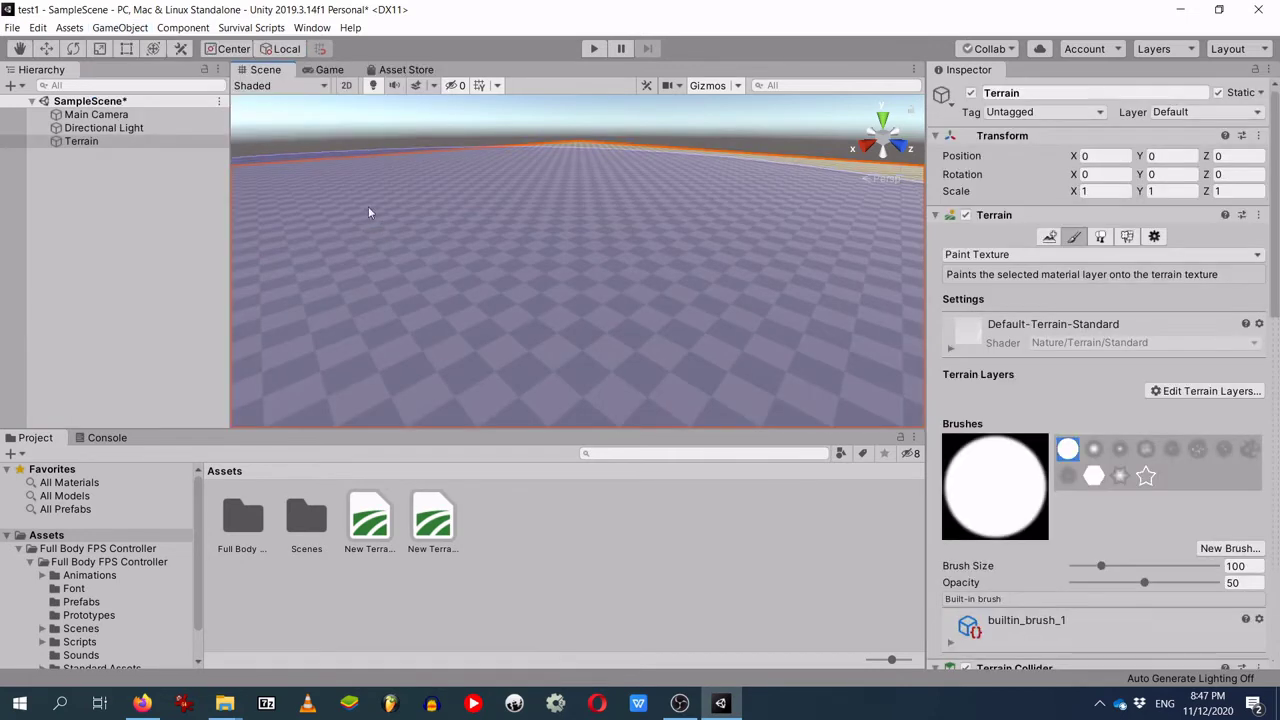
# Step: Import grass-texture.jpg from the house 3d folder in File Explorer into the Unity project's Assets folder
pyautogui.scroll(-3, 362, 206)
pyautogui.moveTo(646, 281); pyautogui.dragTo(360, 262, button='right')
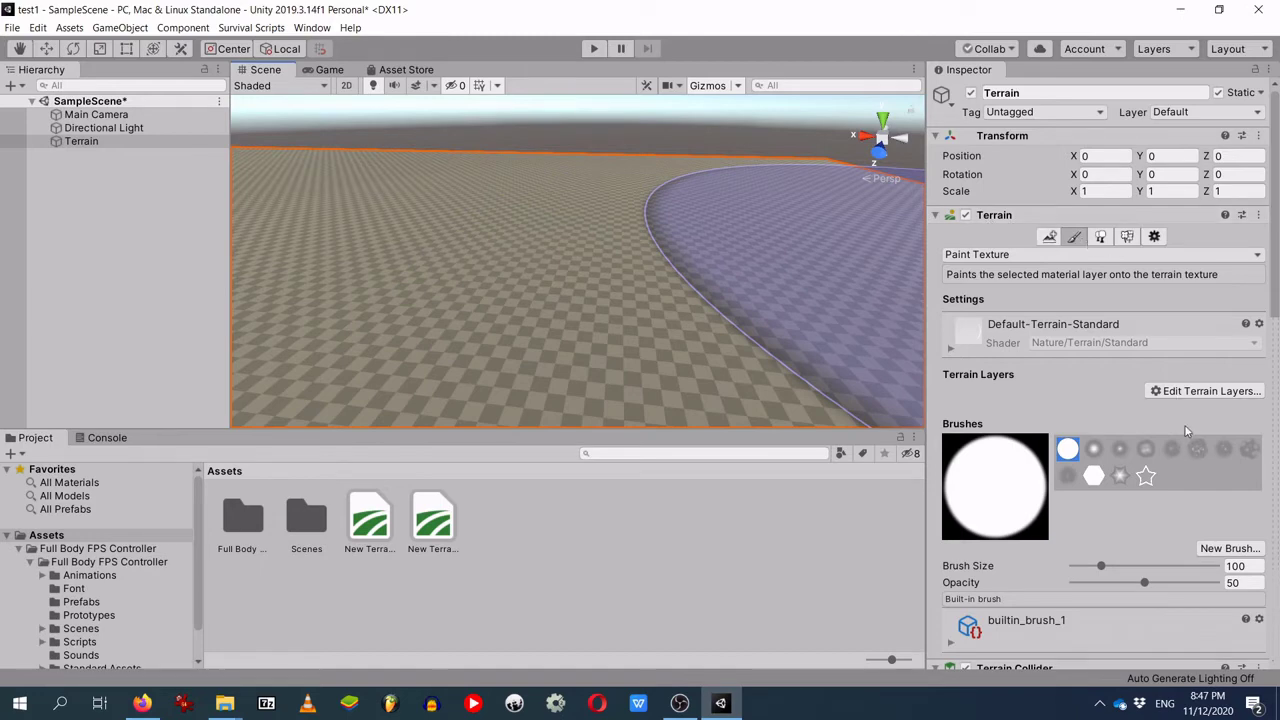
pyautogui.moveTo(225, 703)
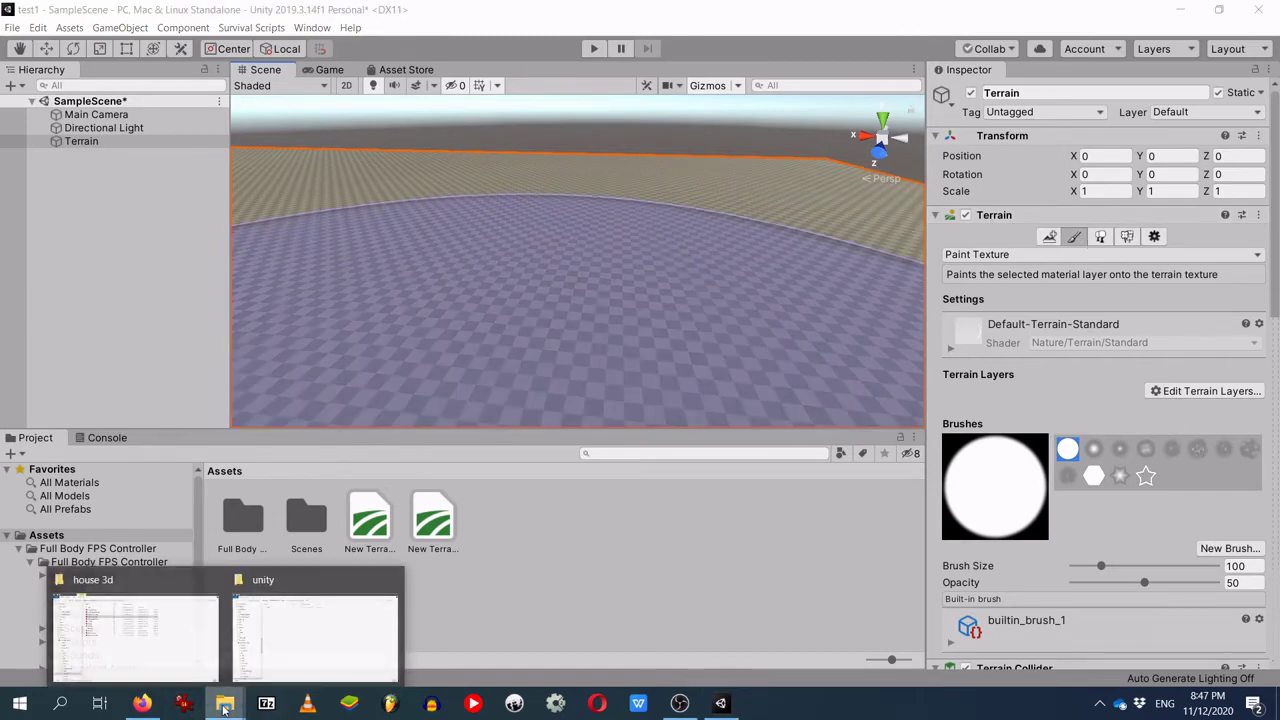
pyautogui.click(163, 630)
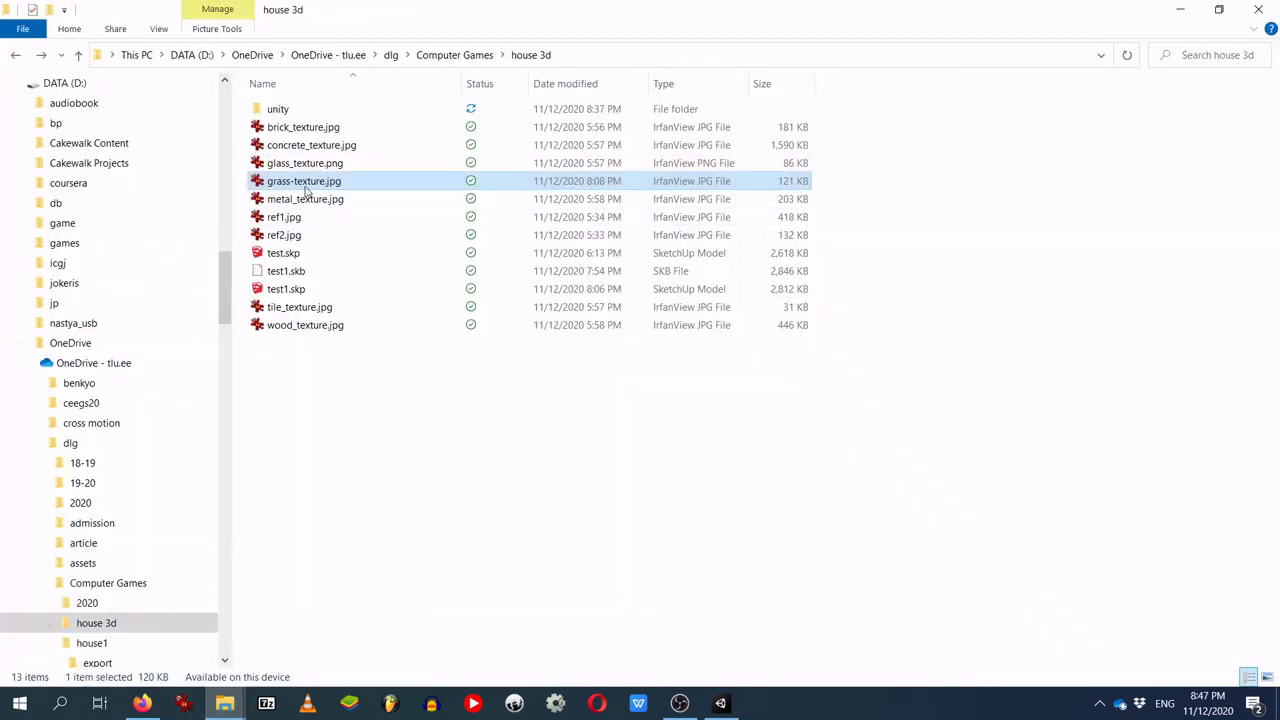
pyautogui.moveTo(305, 186); pyautogui.dragTo(570, 540)
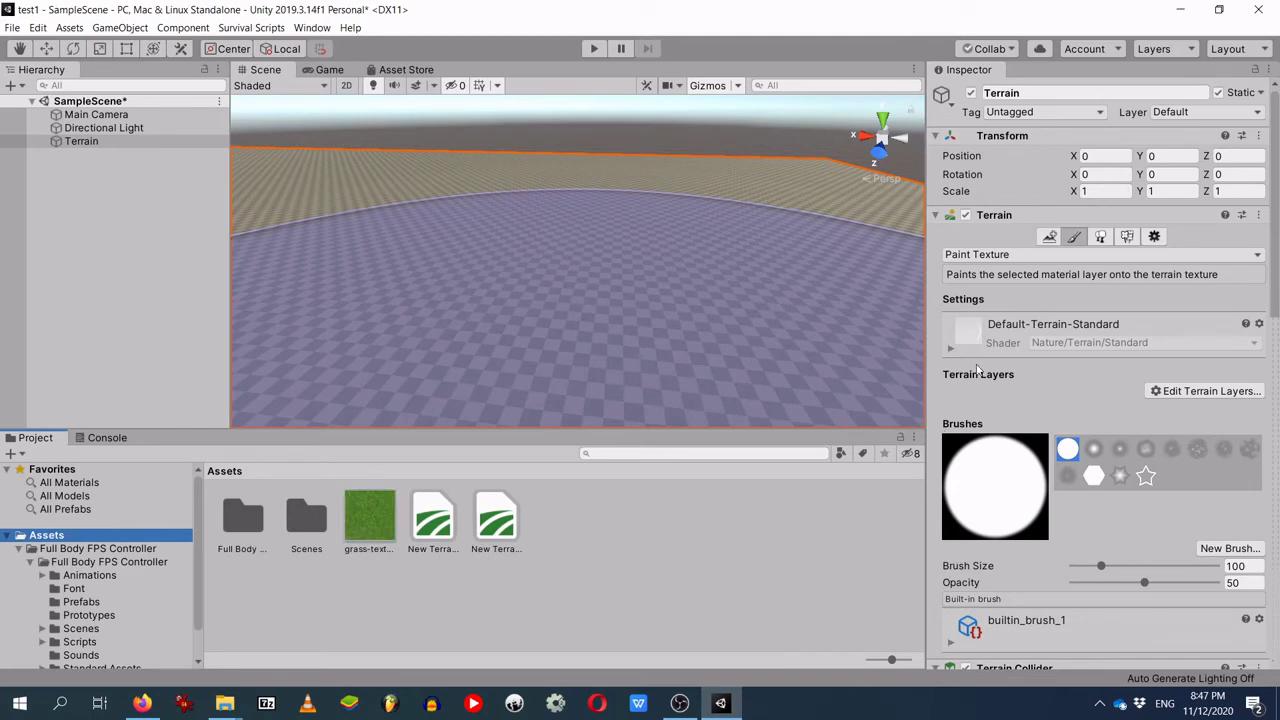
# Step: Create a terrain layer from the grass texture, finding it in the texture picker with "gr"
pyautogui.click(1206, 397)
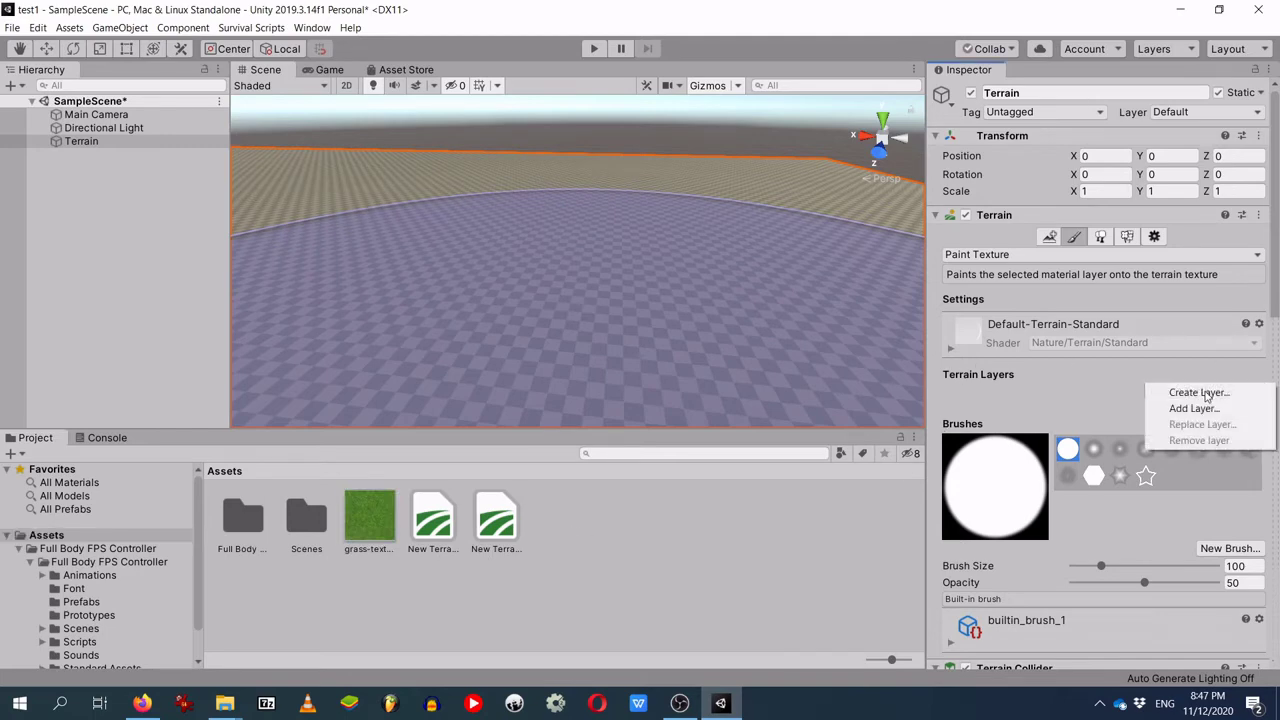
pyautogui.click(1203, 394)
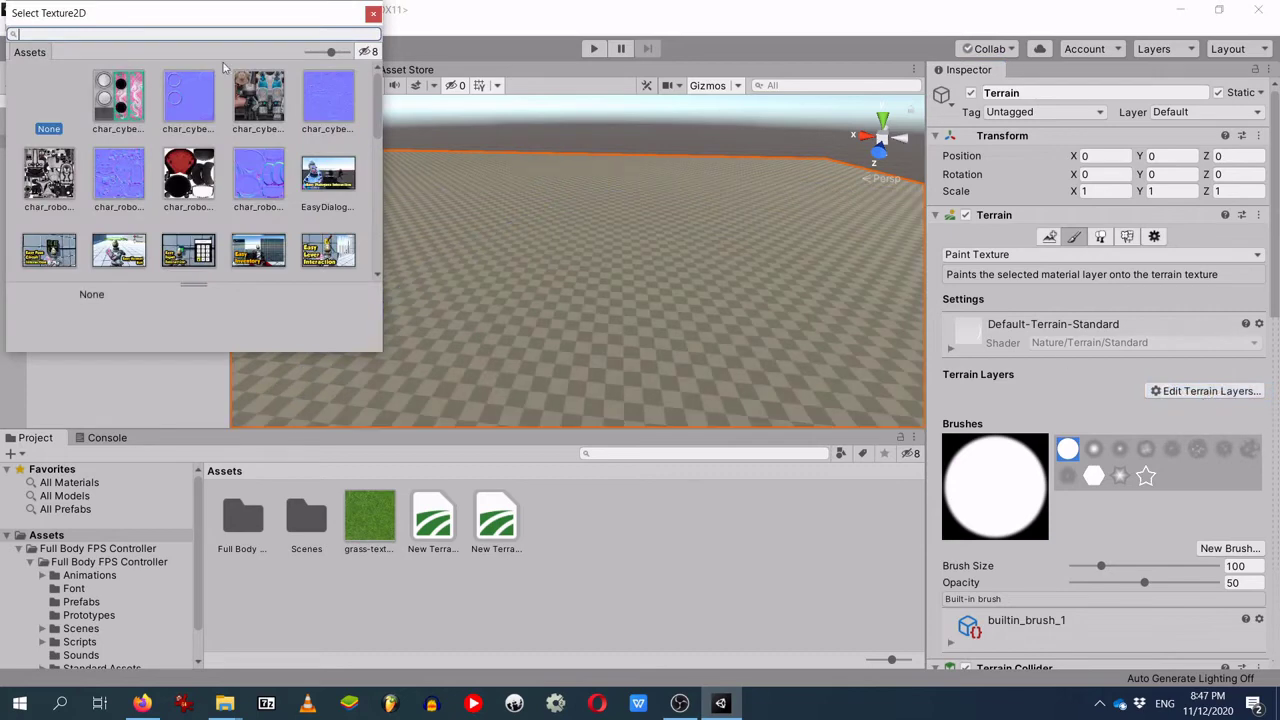
pyautogui.write('gr')
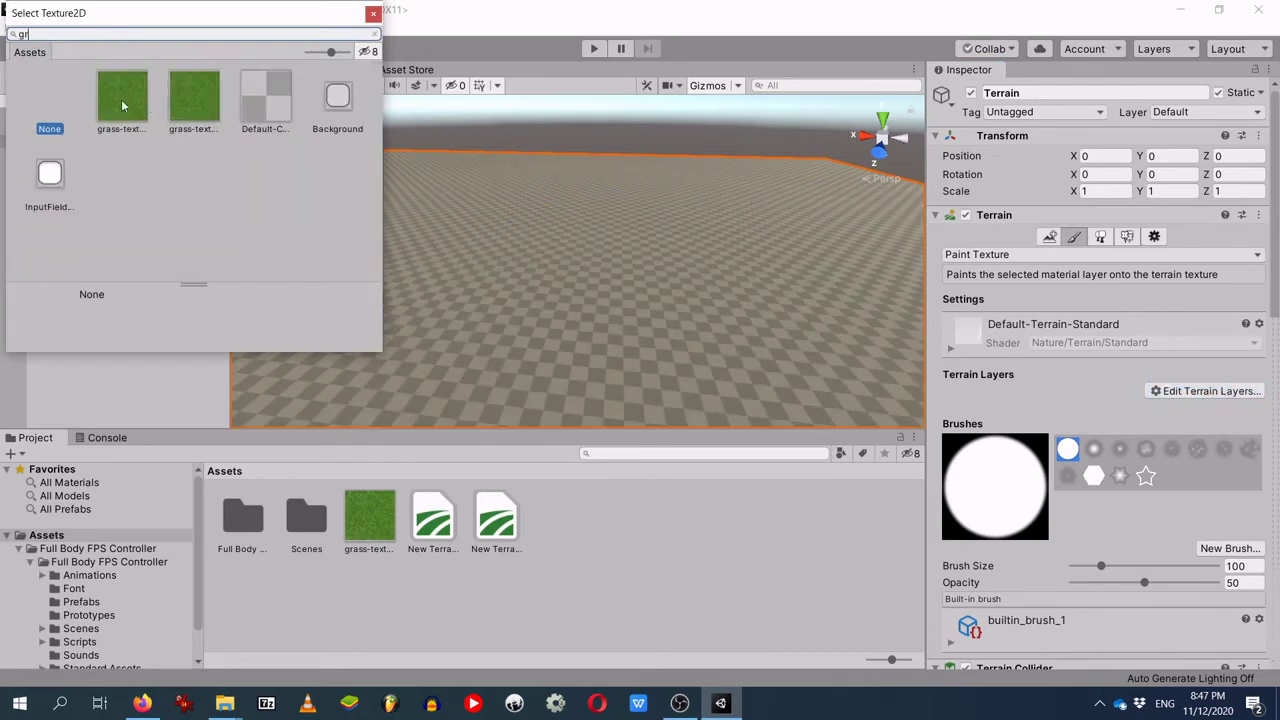
pyautogui.doubleClick(133, 104)
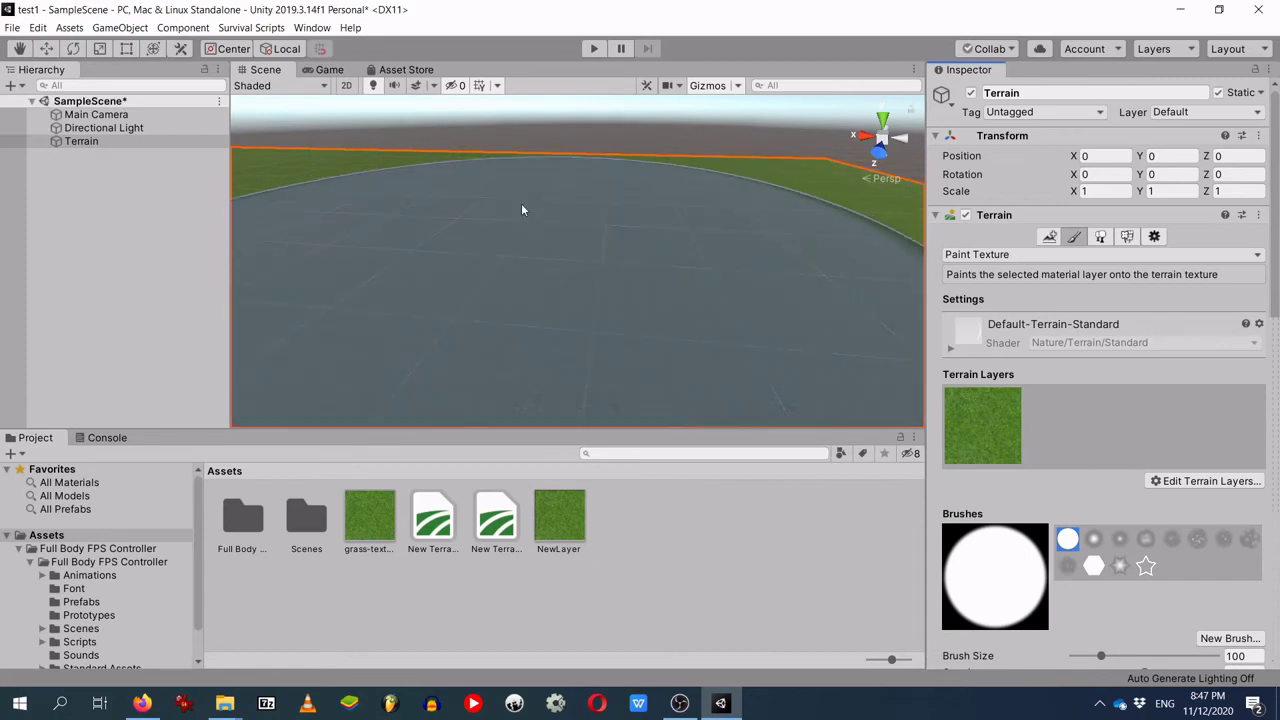
# Step: Examine the grass-covered terrain and look through its neighbor-terrain, detail-painting and tree-painting tools
pyautogui.scroll(-5, 521, 203)
pyautogui.moveTo(497, 196)
pyautogui.mouseDown(button='middle')
pyautogui.moveTo(456, 227)
pyautogui.moveTo(1021, 232)
pyautogui.mouseUp(button='middle')
pyautogui.click(1050, 237)
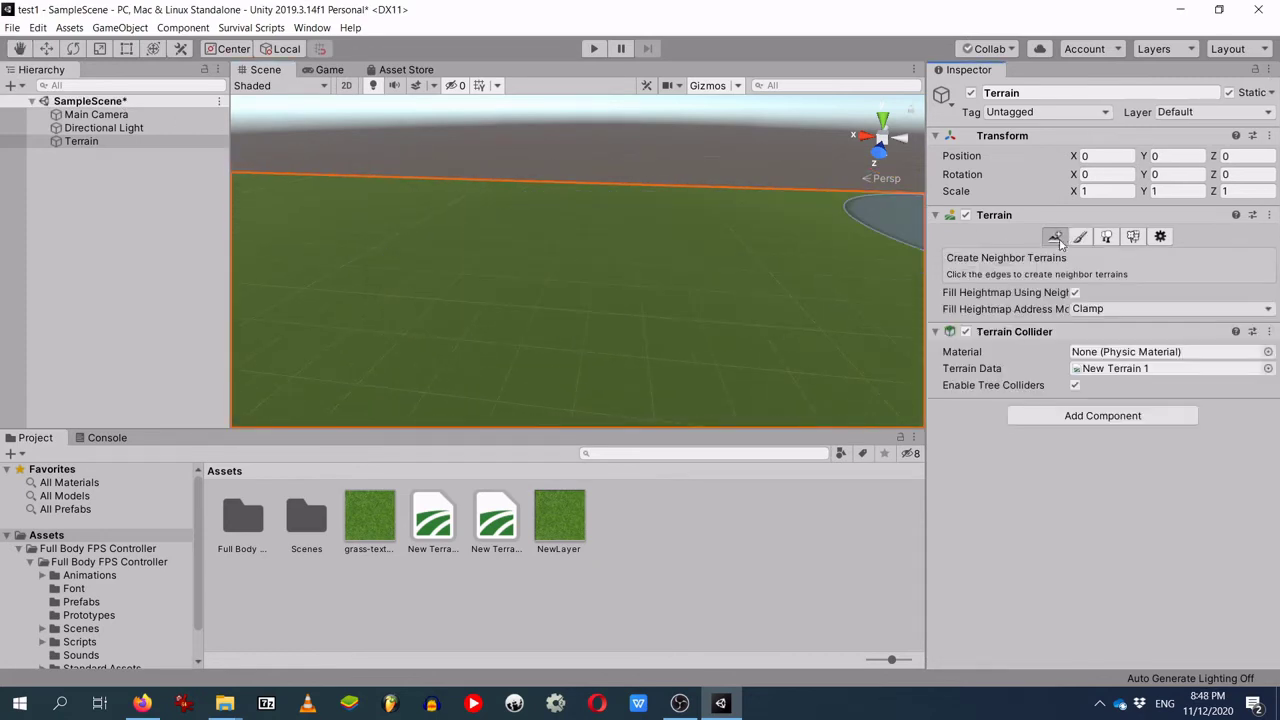
pyautogui.moveTo(578, 322); pyautogui.dragTo(786, 300)
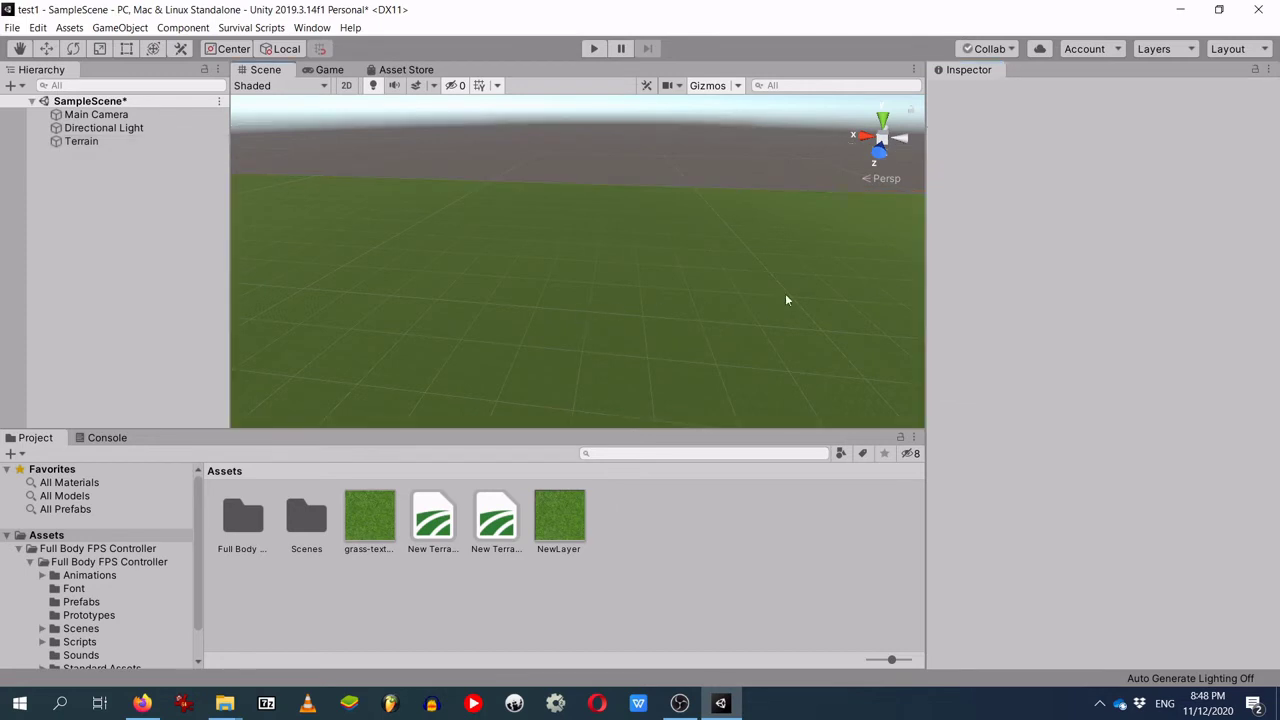
pyautogui.click(180, 142)
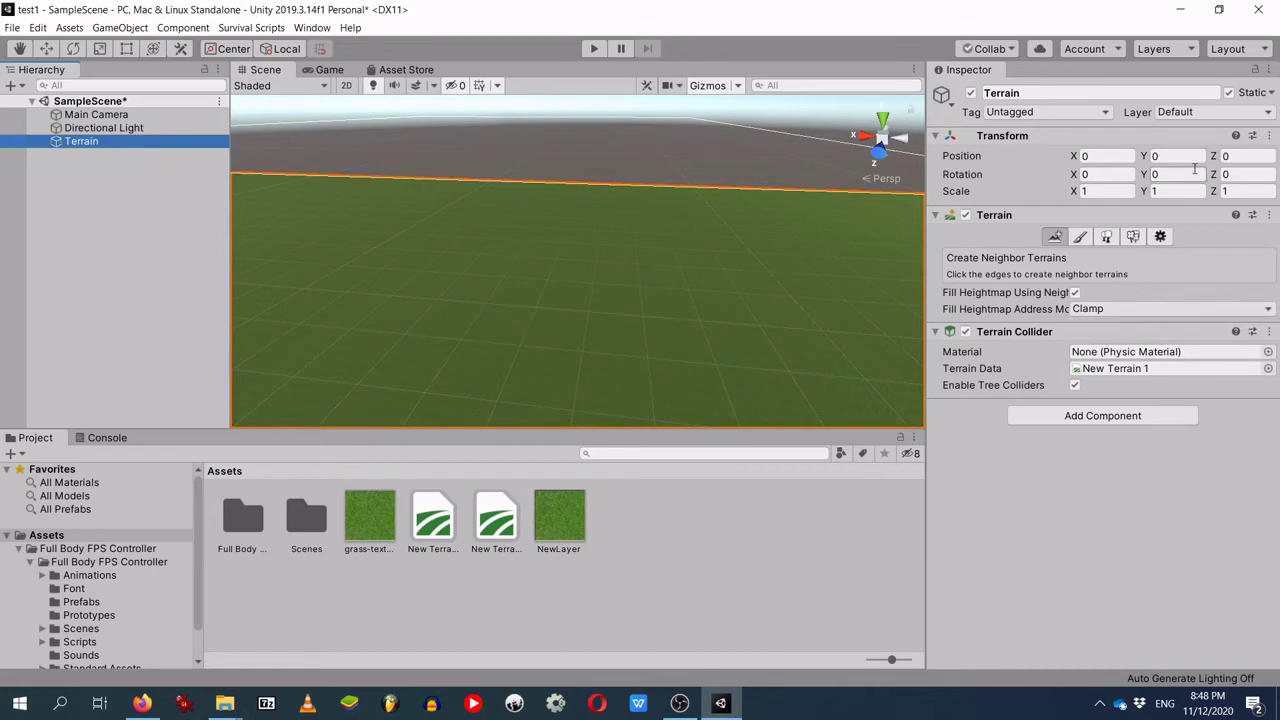
pyautogui.click(1131, 239)
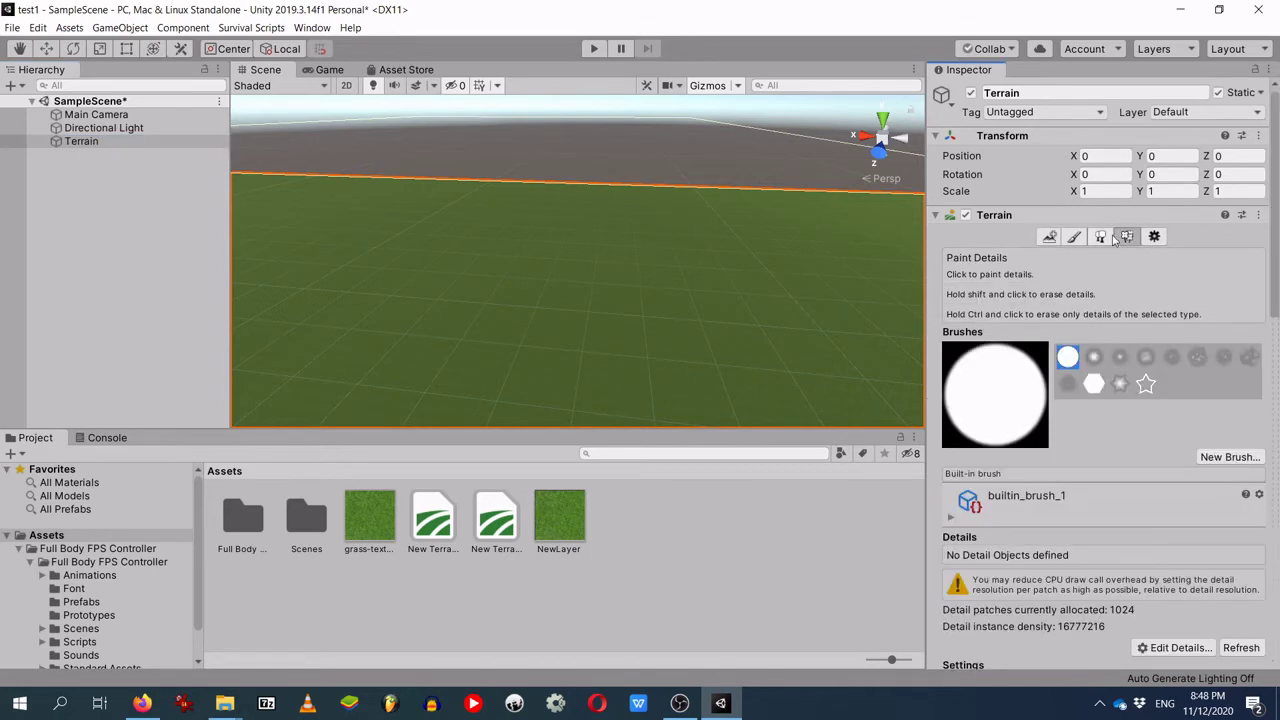
pyautogui.click(1106, 237)
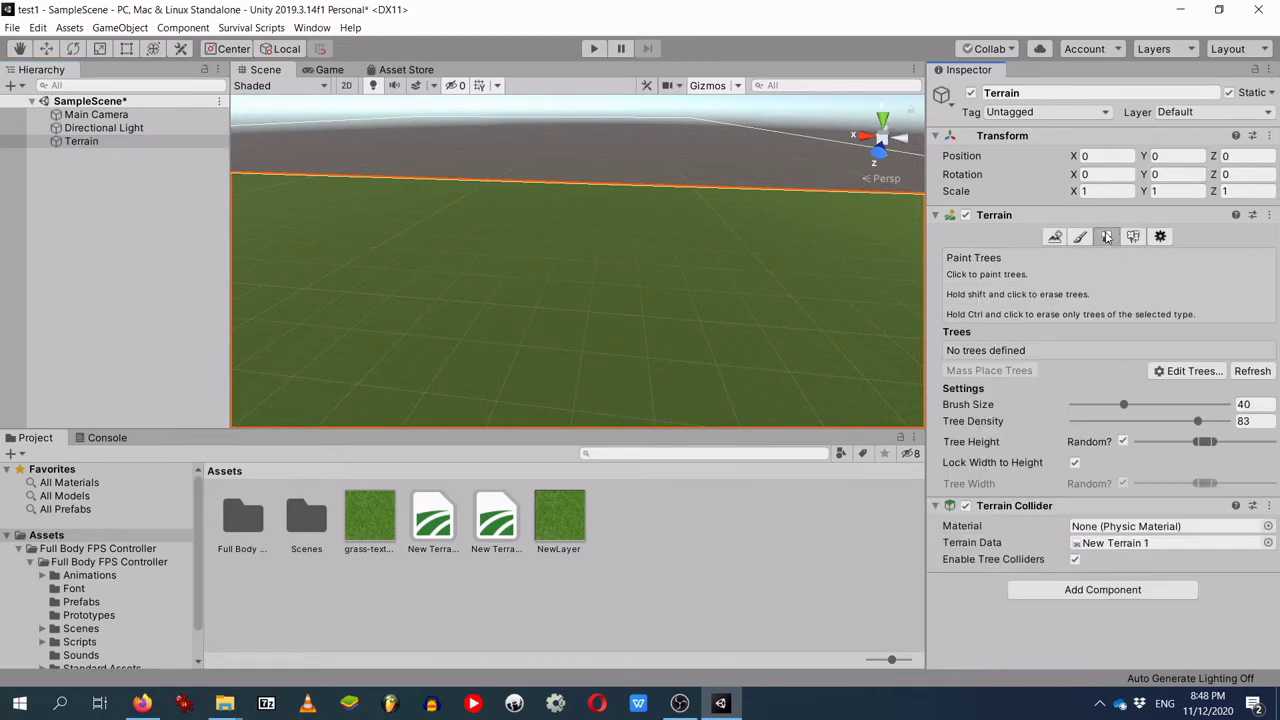
pyautogui.click(1054, 238)
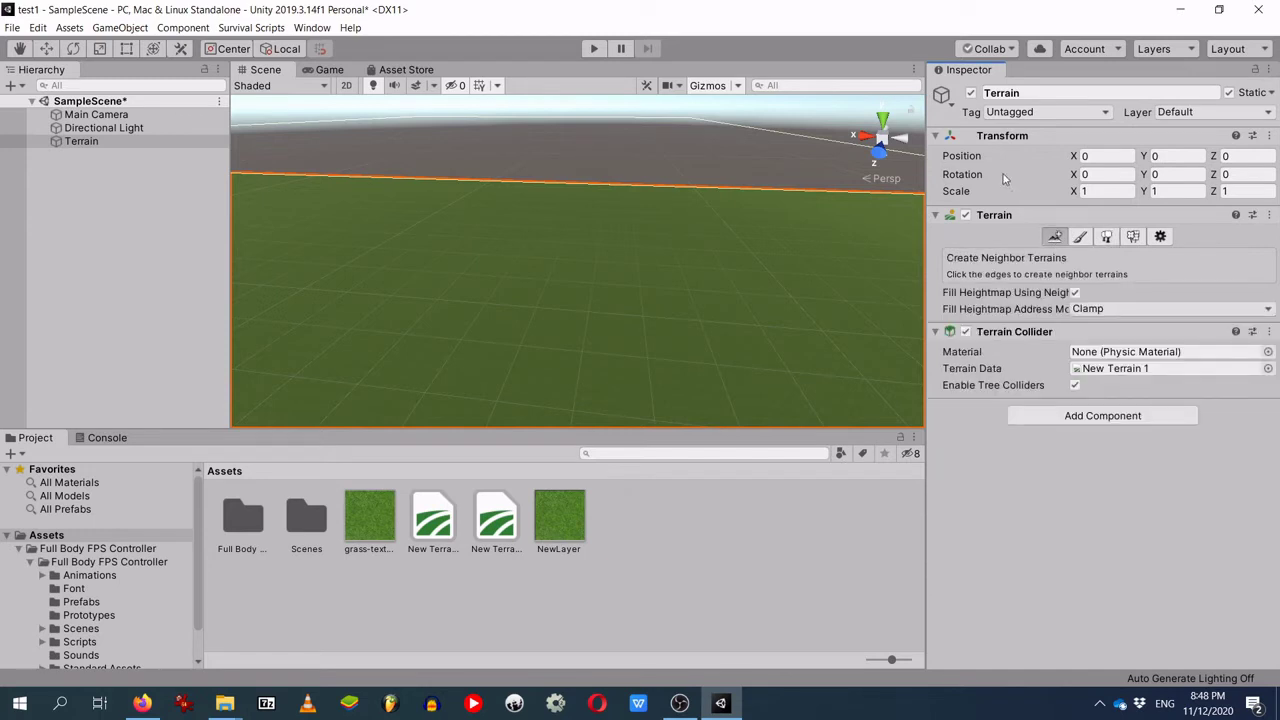
# Step: Look over the Full Body FPS Controller page in the Asset Store and the Main Camera's settings, and return to the scene view
pyautogui.click(1133, 237)
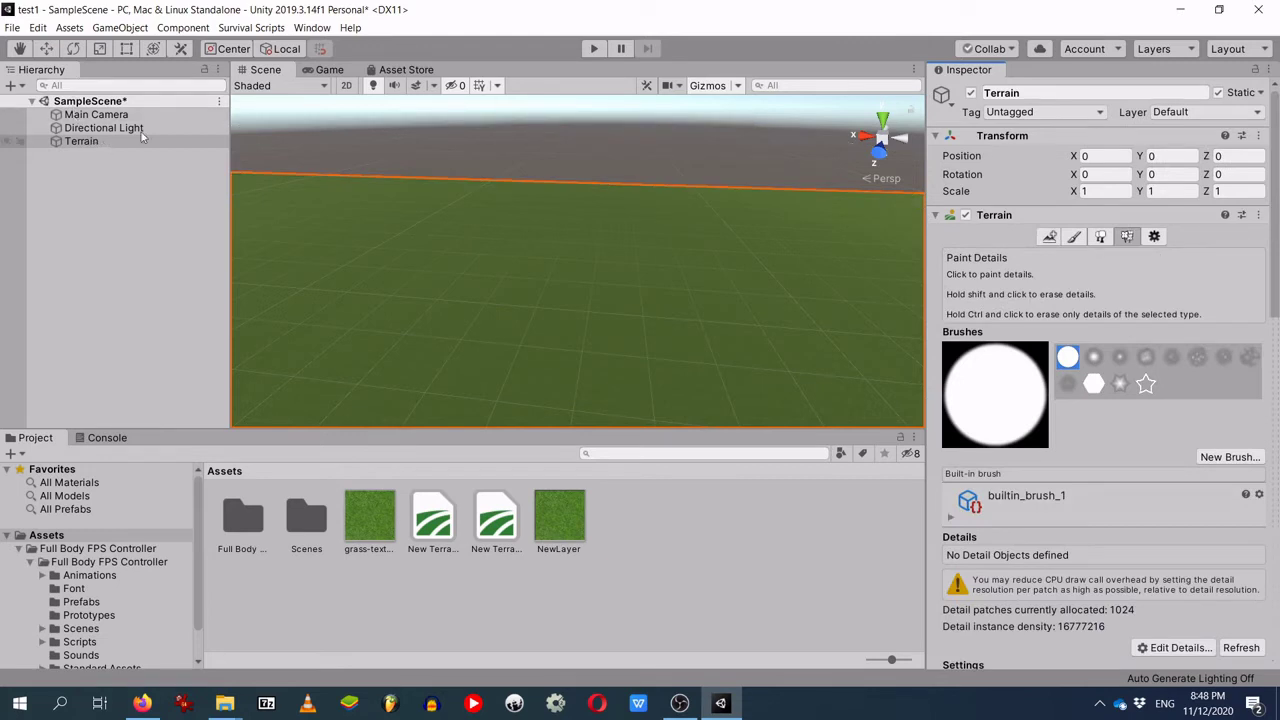
pyautogui.click(405, 71)
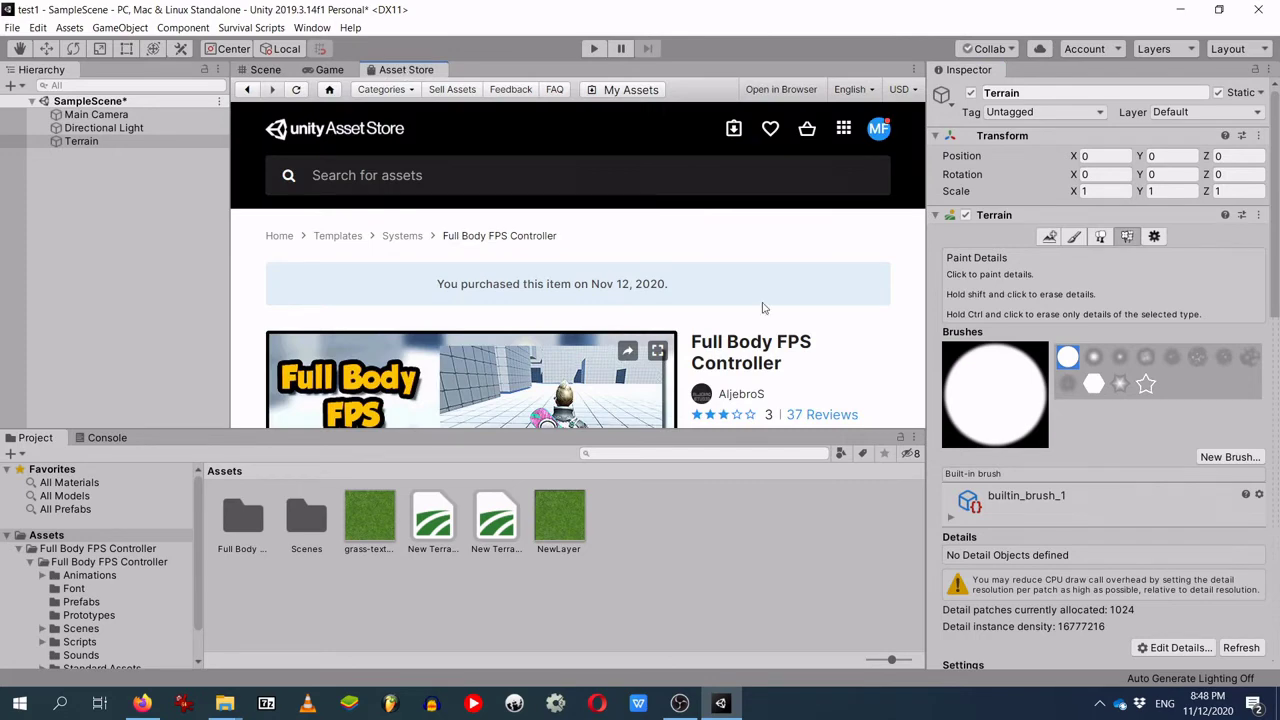
pyautogui.scroll(-2, 735, 260)
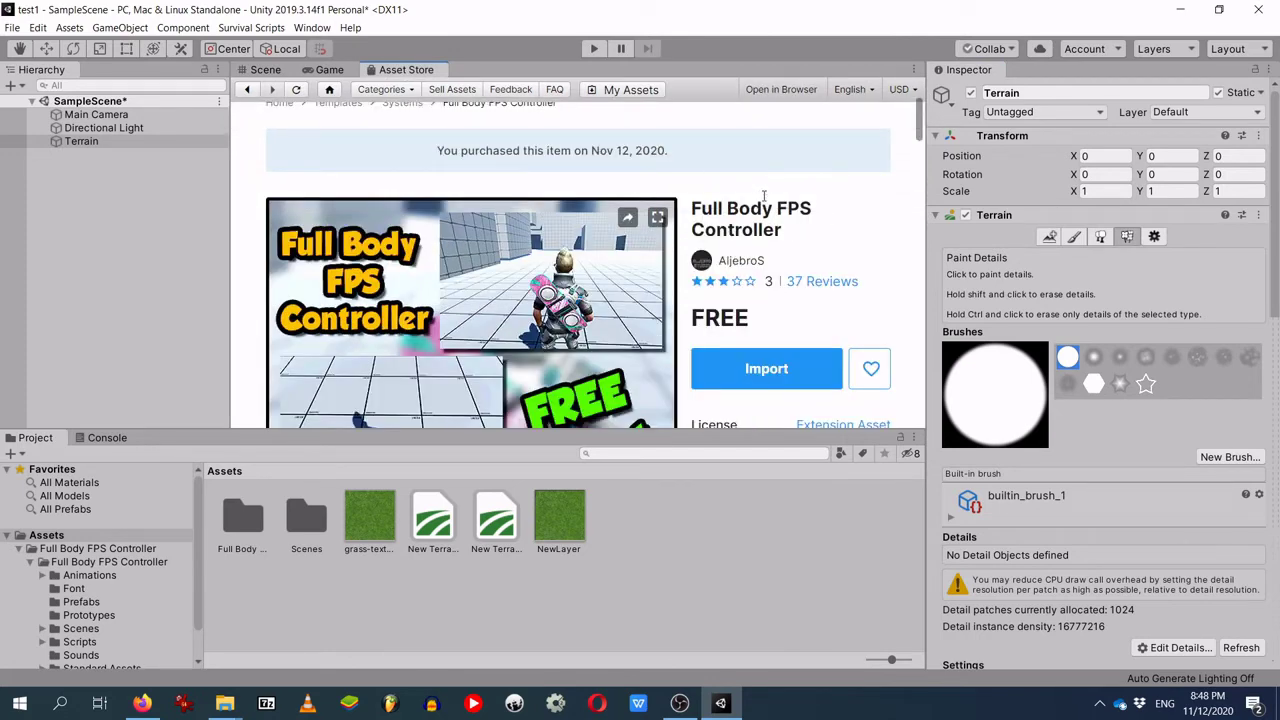
pyautogui.scroll(2, 435, 117)
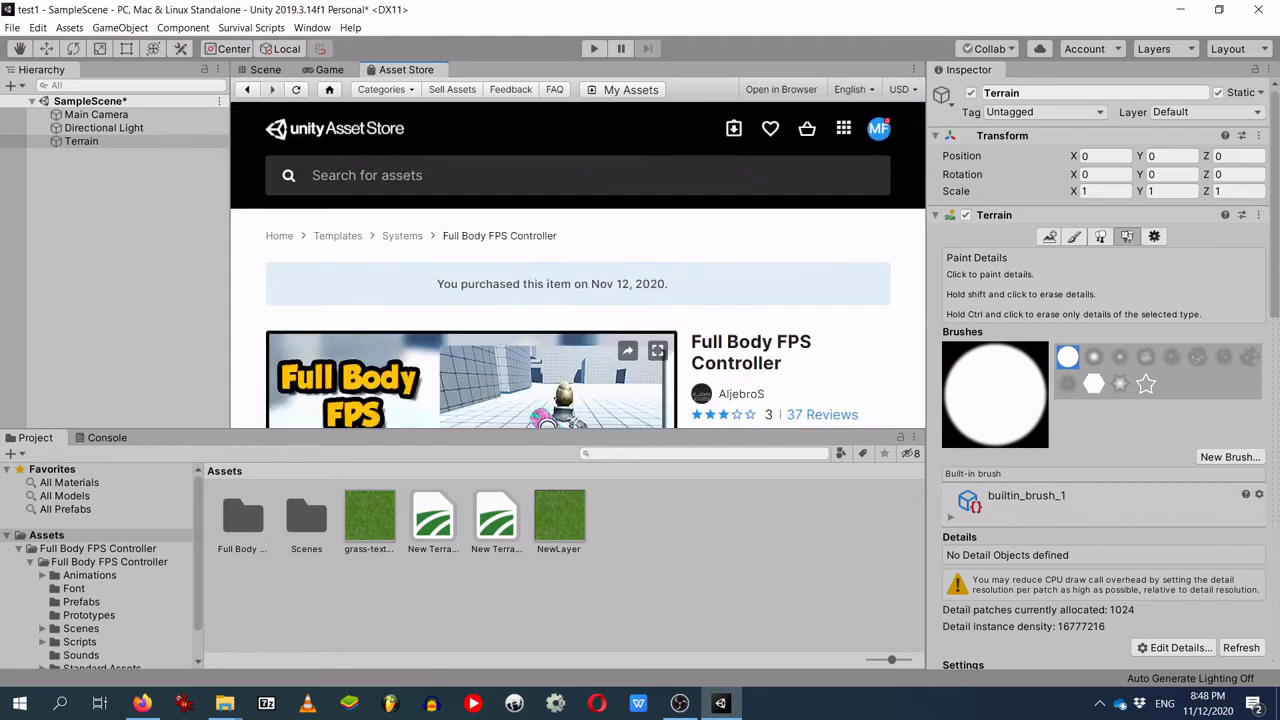
pyautogui.click(118, 117)
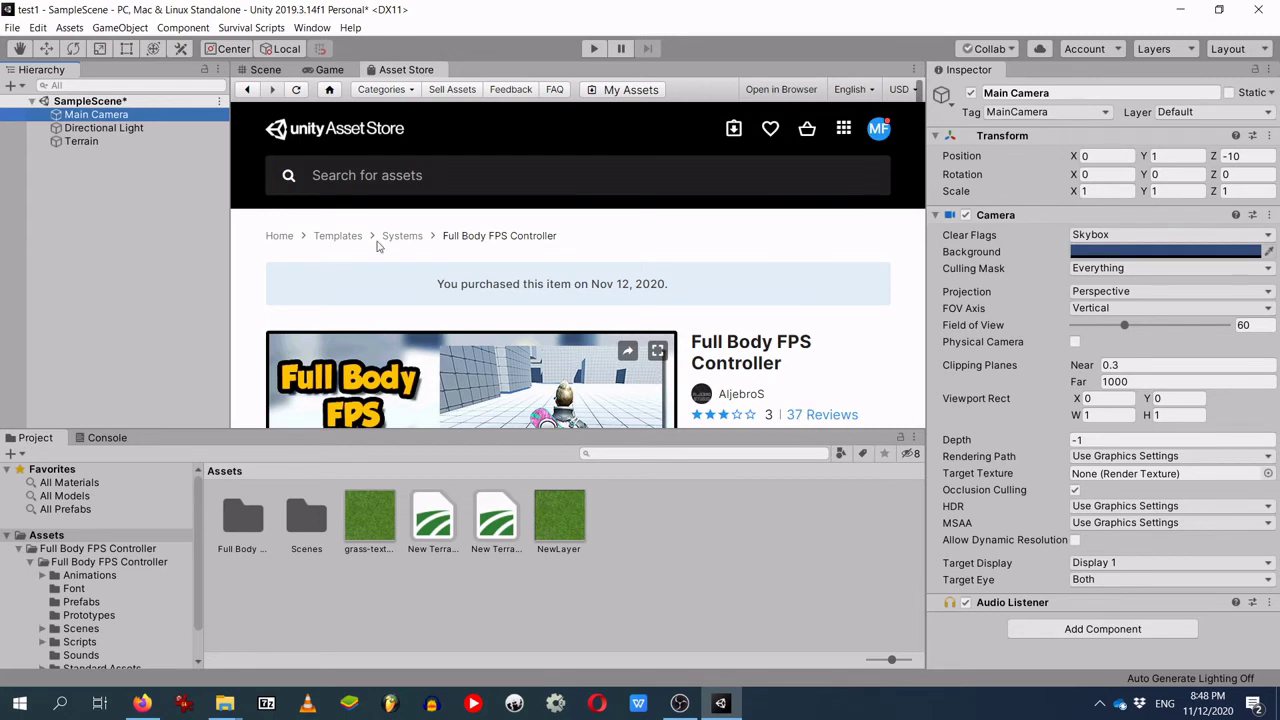
pyautogui.click(95, 101)
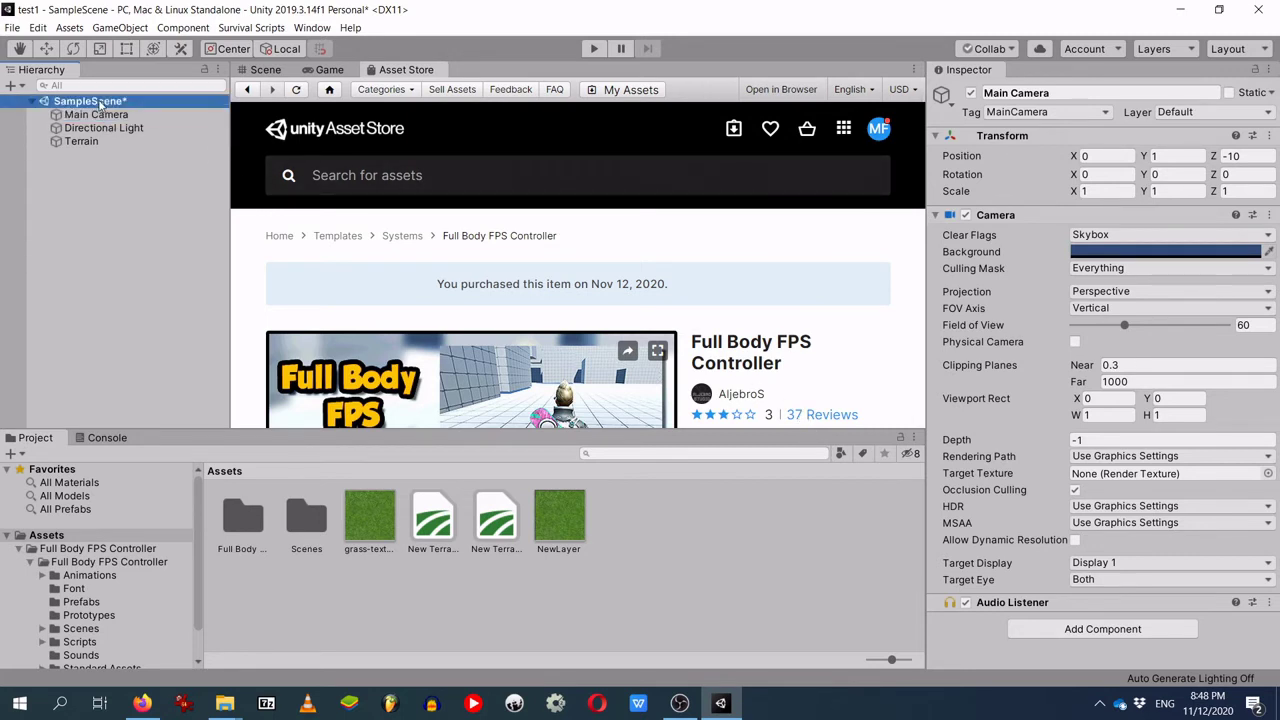
pyautogui.click(265, 70)
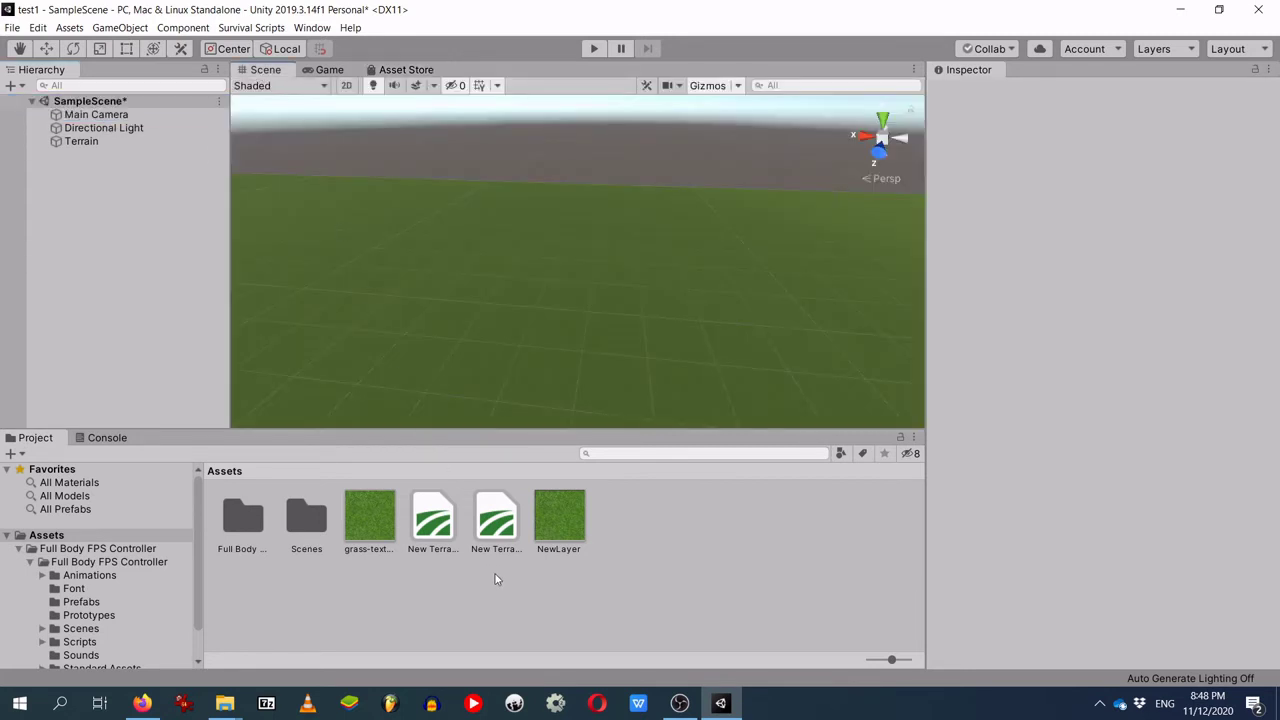
# Step: Place the FPS Controller Ethan prefab from the Full Body FPS Controller's Prefabs folder on the grass terrain at about X 271.6, Z 110
pyautogui.doubleClick(243, 517)
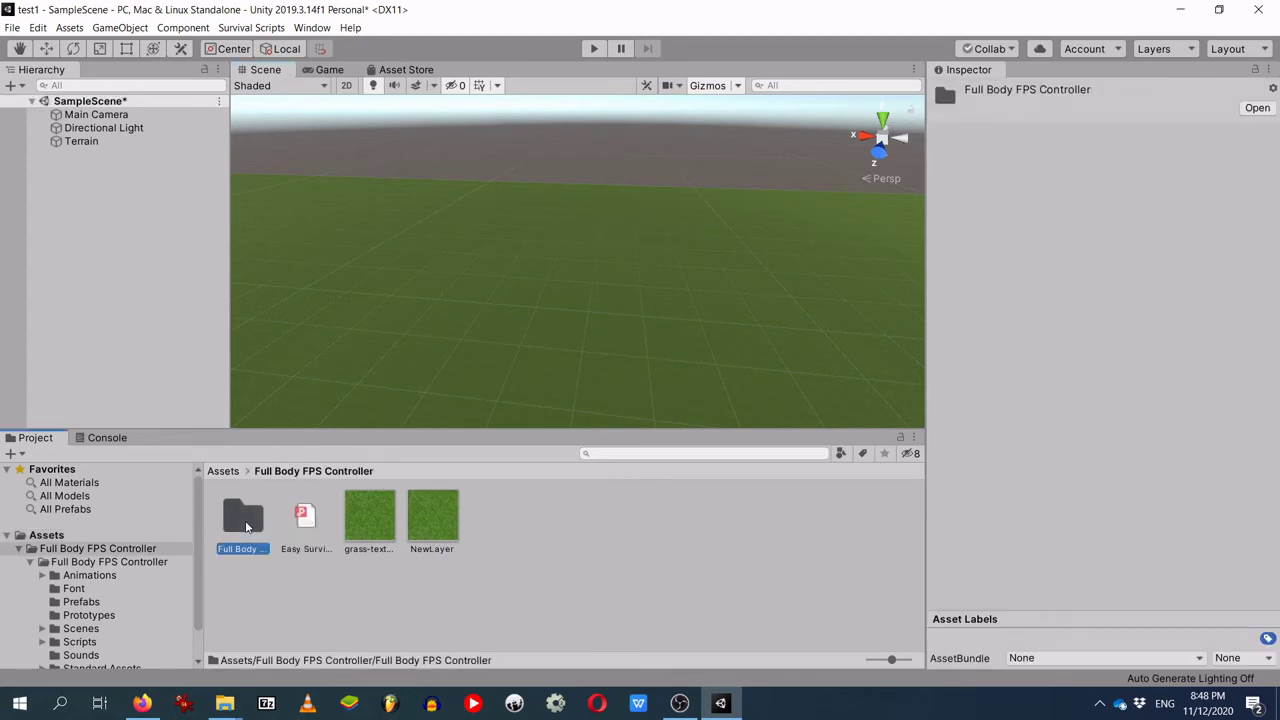
pyautogui.doubleClick(245, 520)
pyautogui.doubleClick(369, 517)
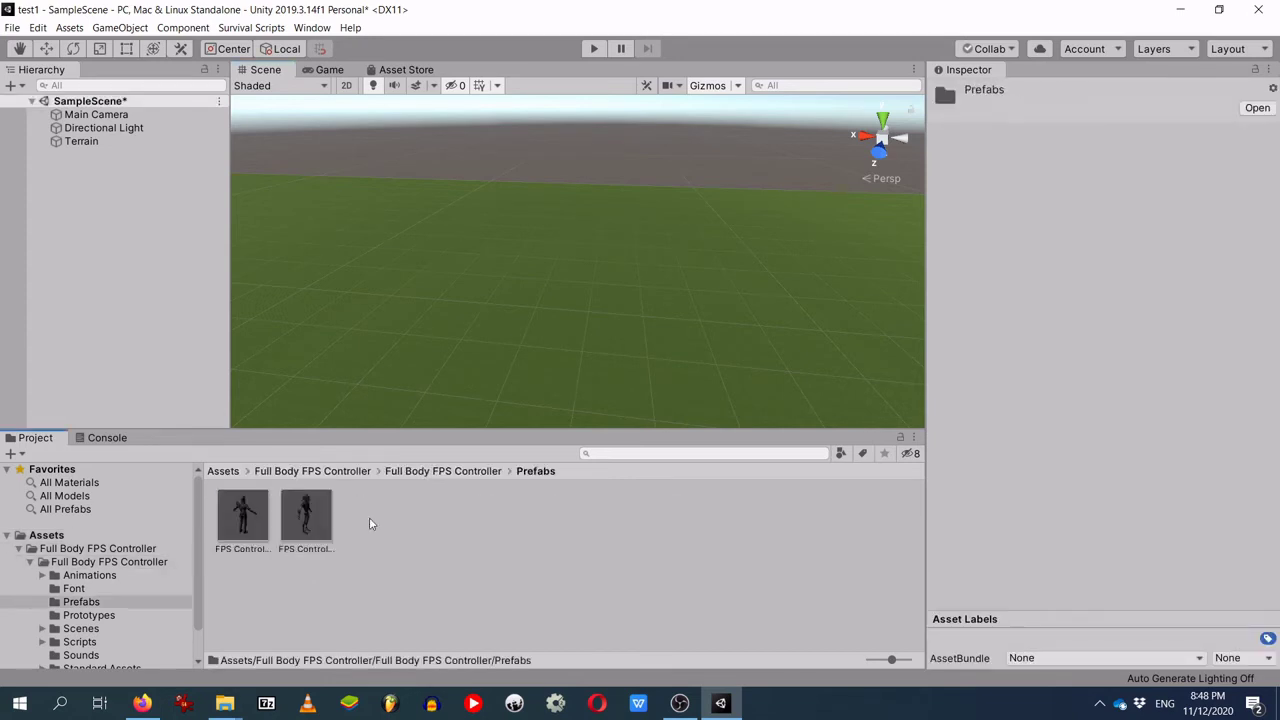
pyautogui.moveTo(240, 520); pyautogui.dragTo(396, 334)
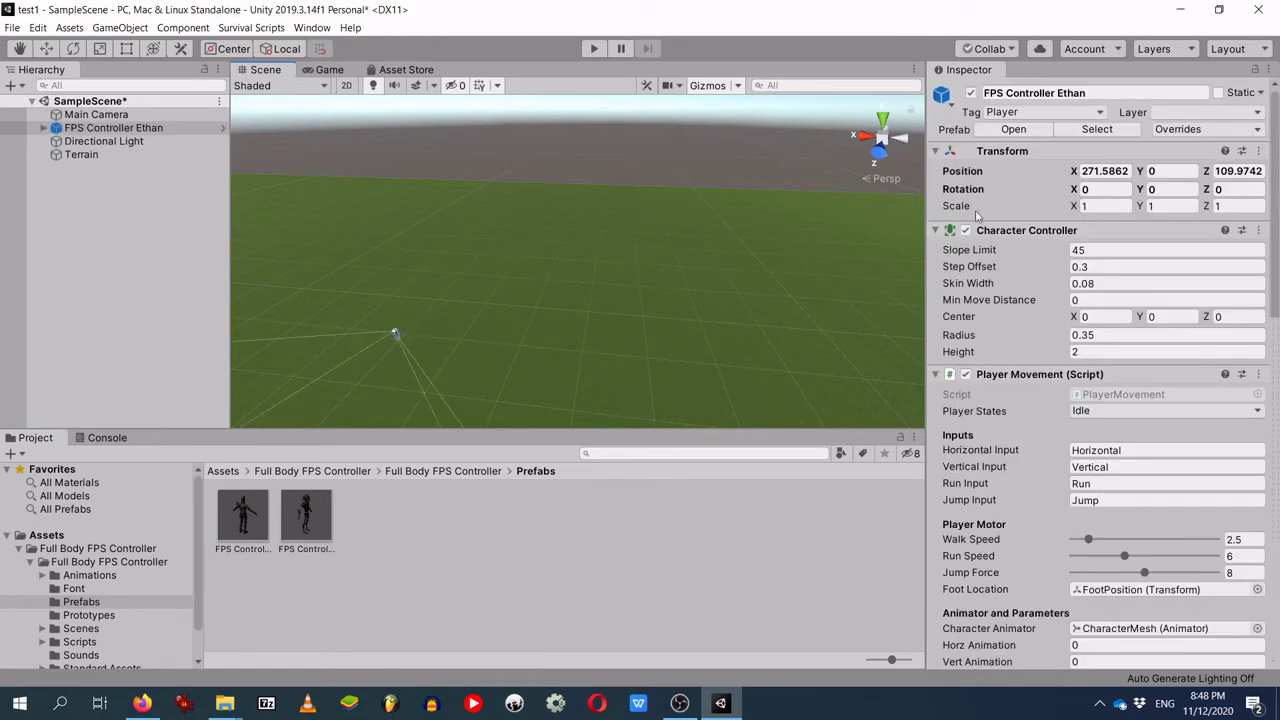
# Step: Raise FPS Controller Ethan above the terrain to about Y 1.36 and briefly test-run the scene
pyautogui.scroll(2, 380, 360)
pyautogui.moveTo(402, 347); pyautogui.dragTo(581, 356, button='middle')
pyautogui.scroll(2, 583, 360)
pyautogui.keyDown('alt'); pyautogui.moveTo(587, 386); pyautogui.dragTo(606, 286, button='right'); pyautogui.keyUp('alt')
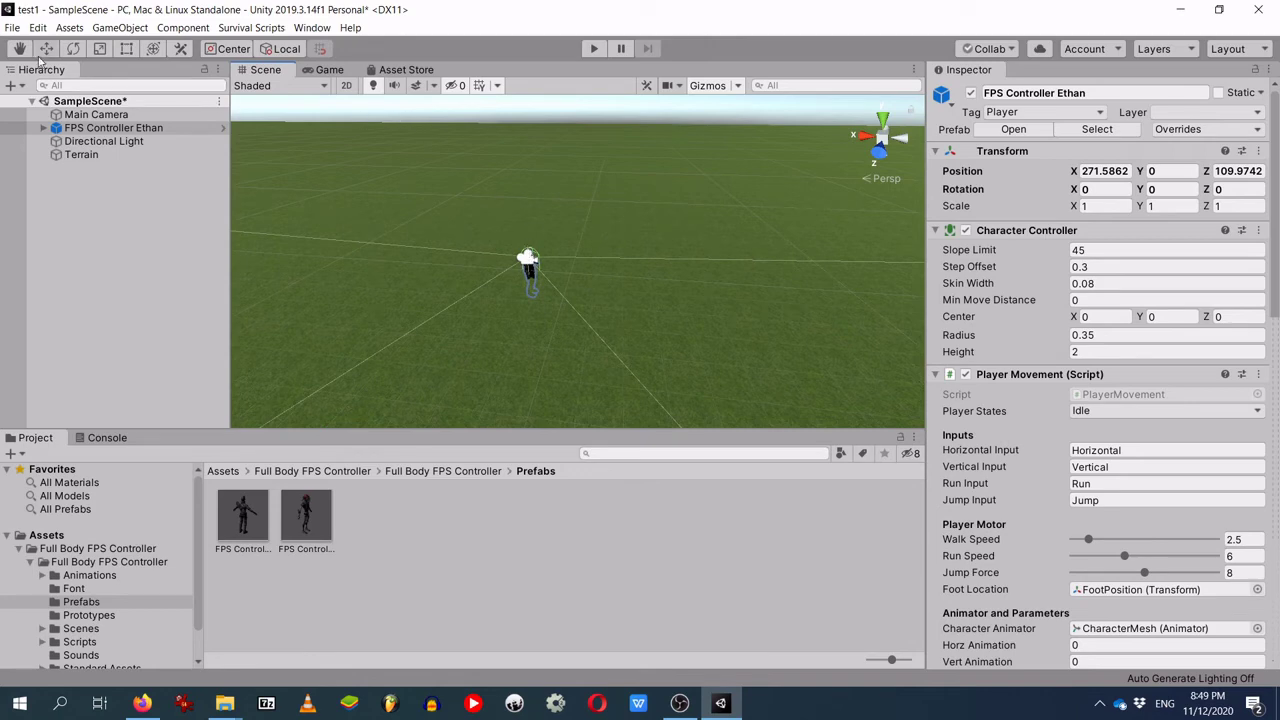
pyautogui.click(45, 49)
pyautogui.moveTo(521, 208); pyautogui.dragTo(527, 182)
pyautogui.click(594, 49)
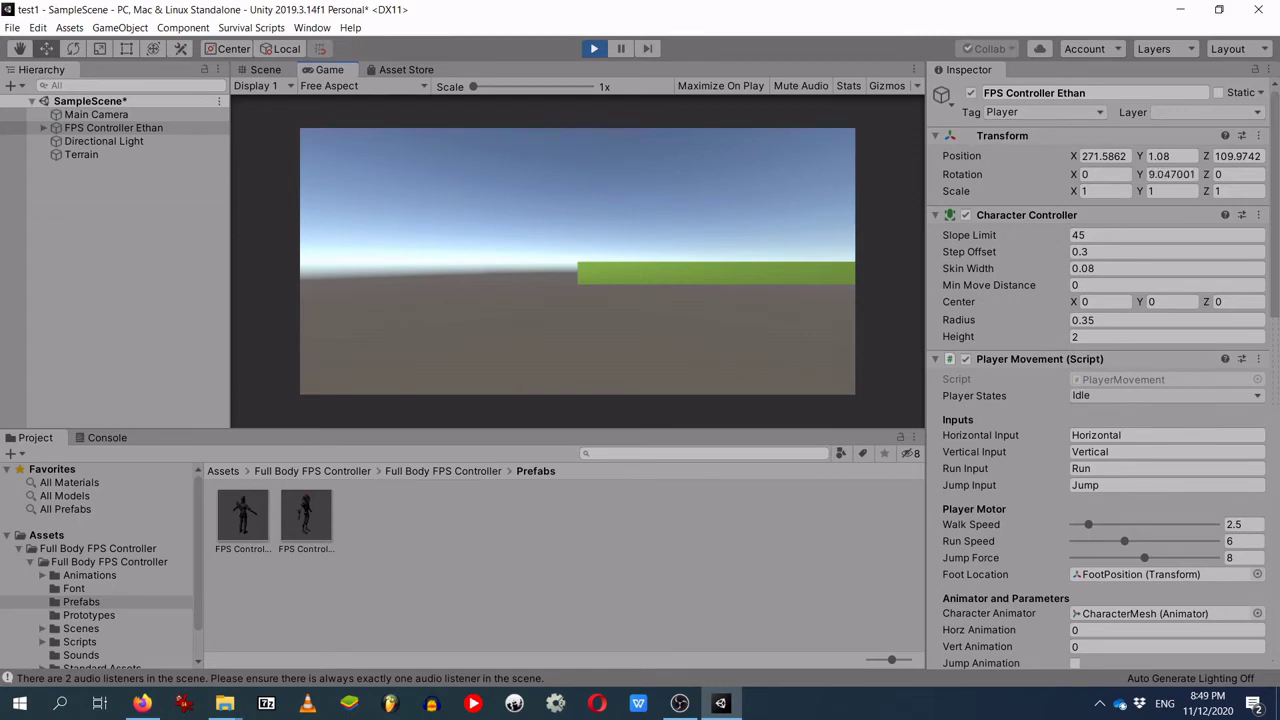
pyautogui.click(594, 48)
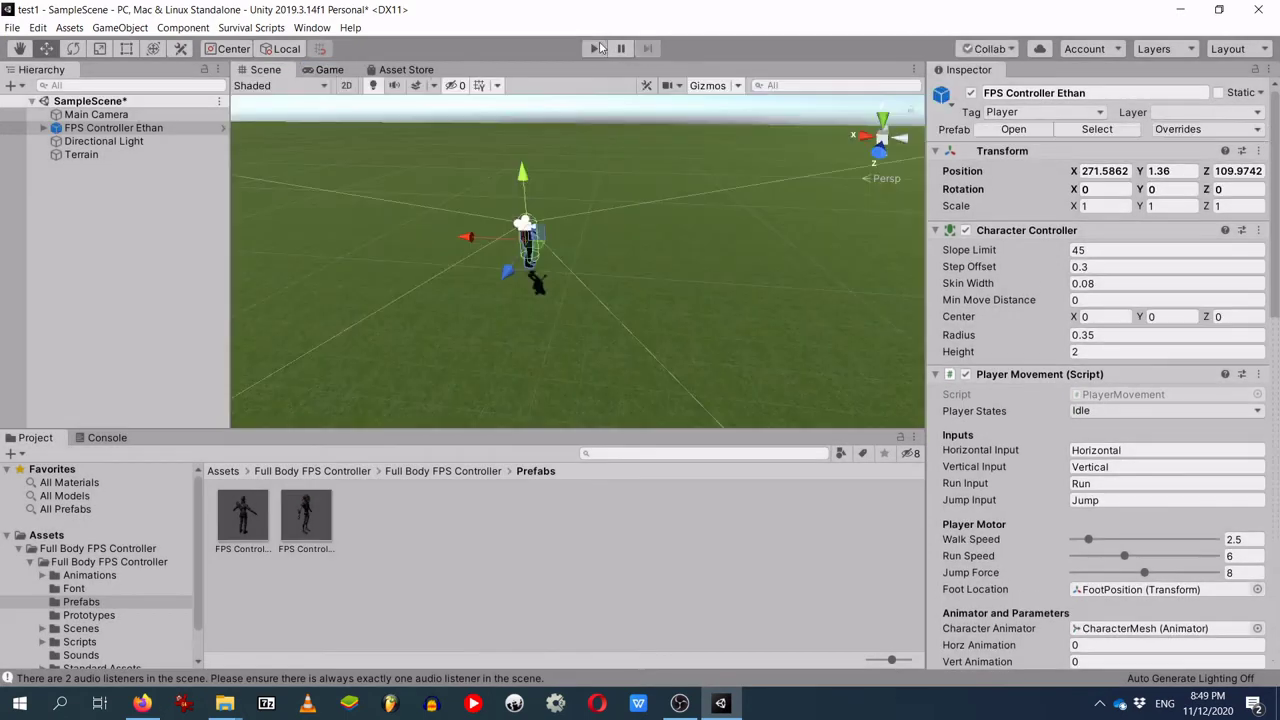
# Step: Delete the Main Camera from SampleScene and test-run the scene through the FPS controller's view
pyautogui.click(110, 116)
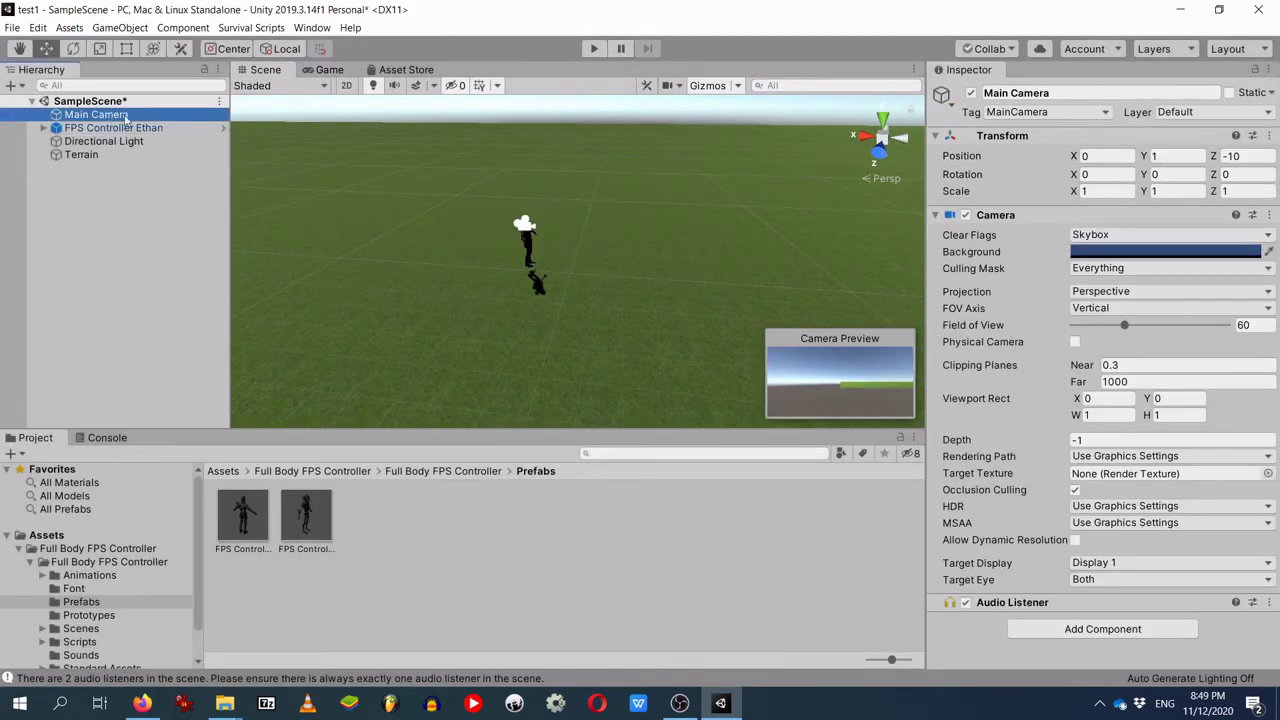
pyautogui.press('Delete')
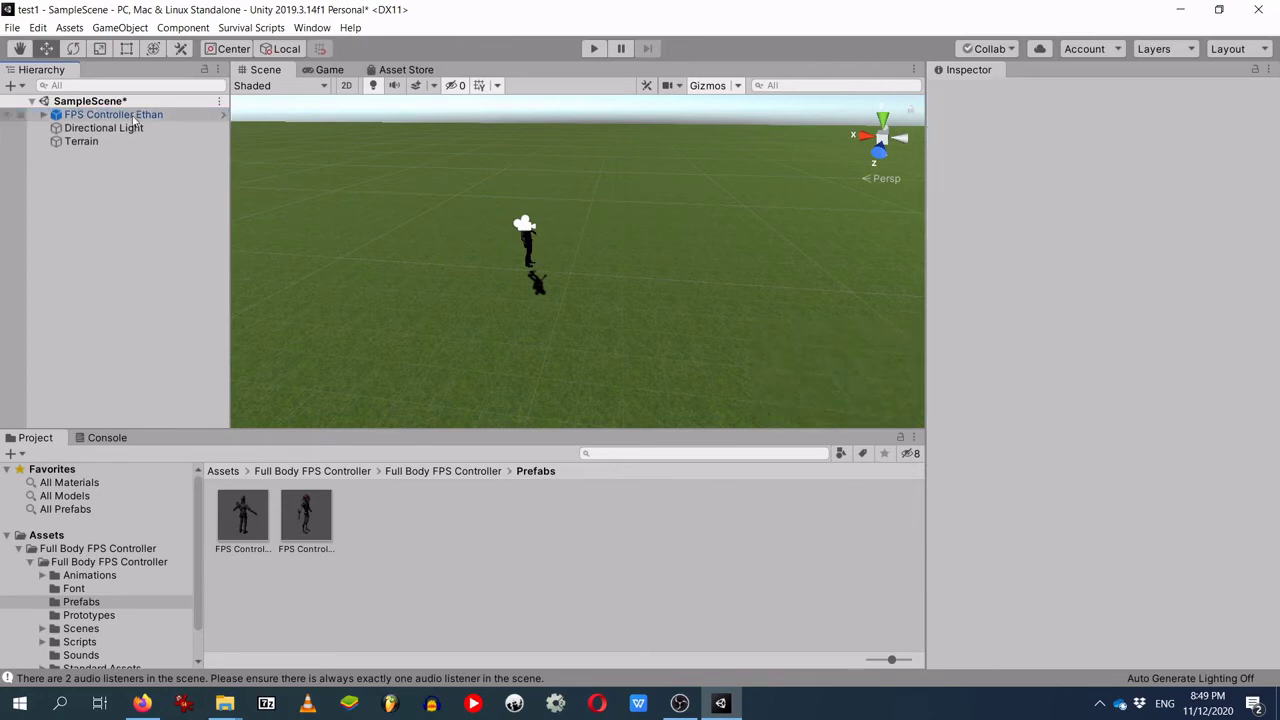
pyautogui.click(596, 48)
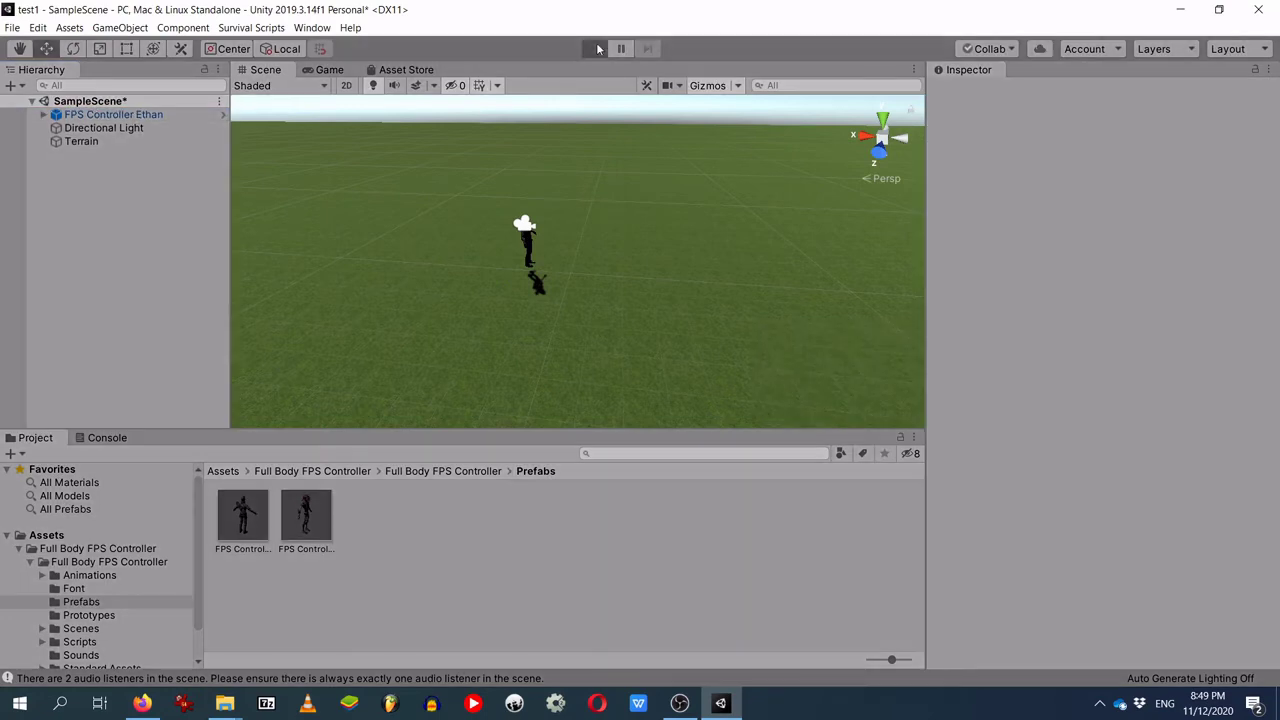
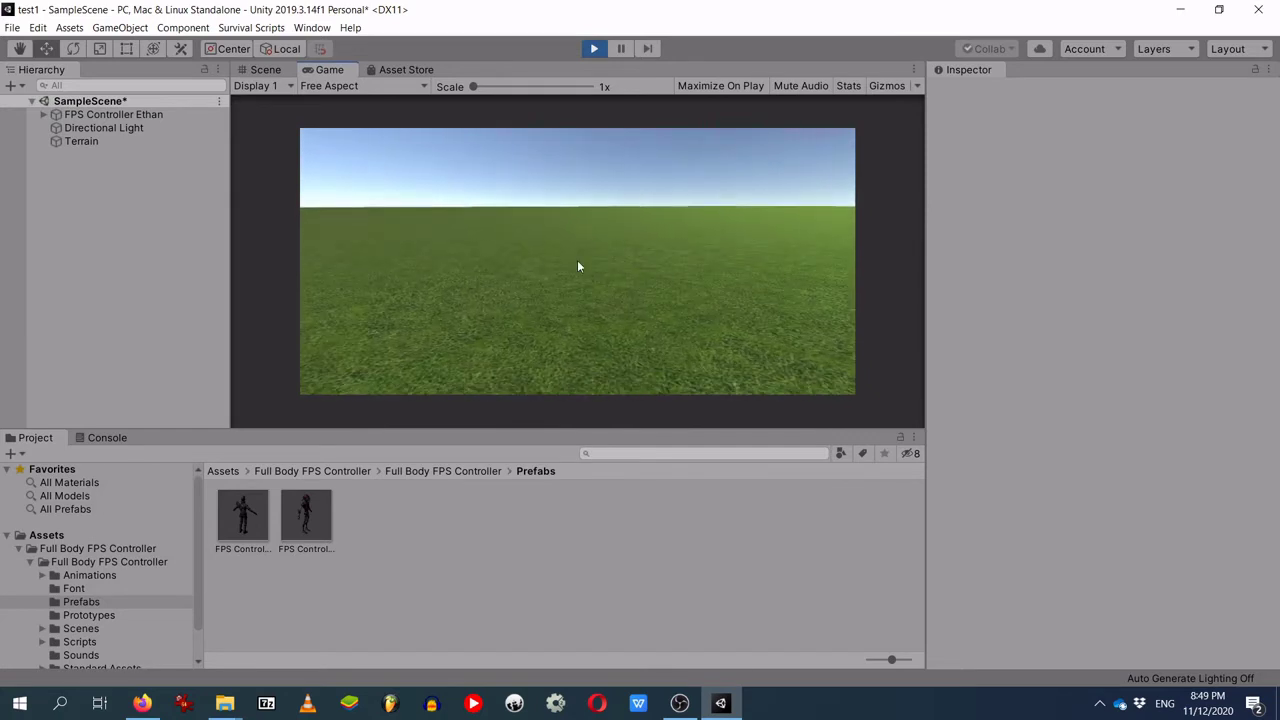
pyautogui.click(594, 48)
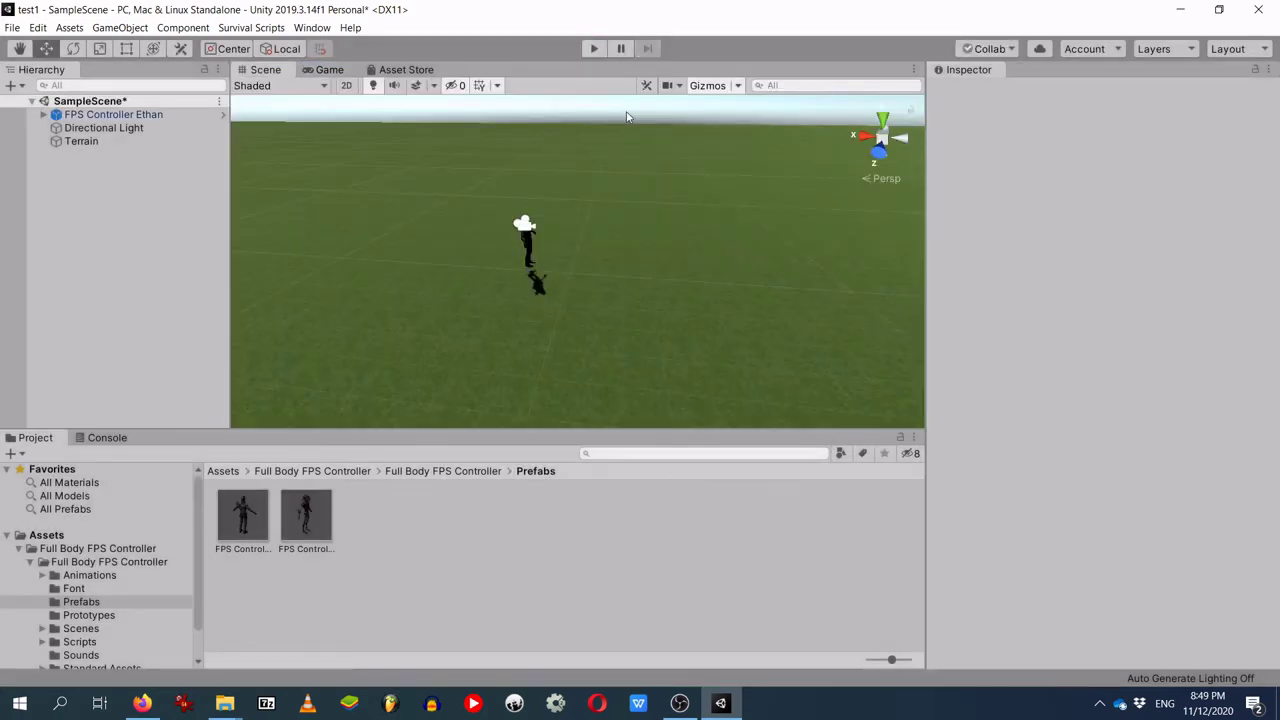
# Step: Start importing a new asset and point the file chooser to the house 3d folder, using the path copied from File Explorer
pyautogui.click(82, 34)
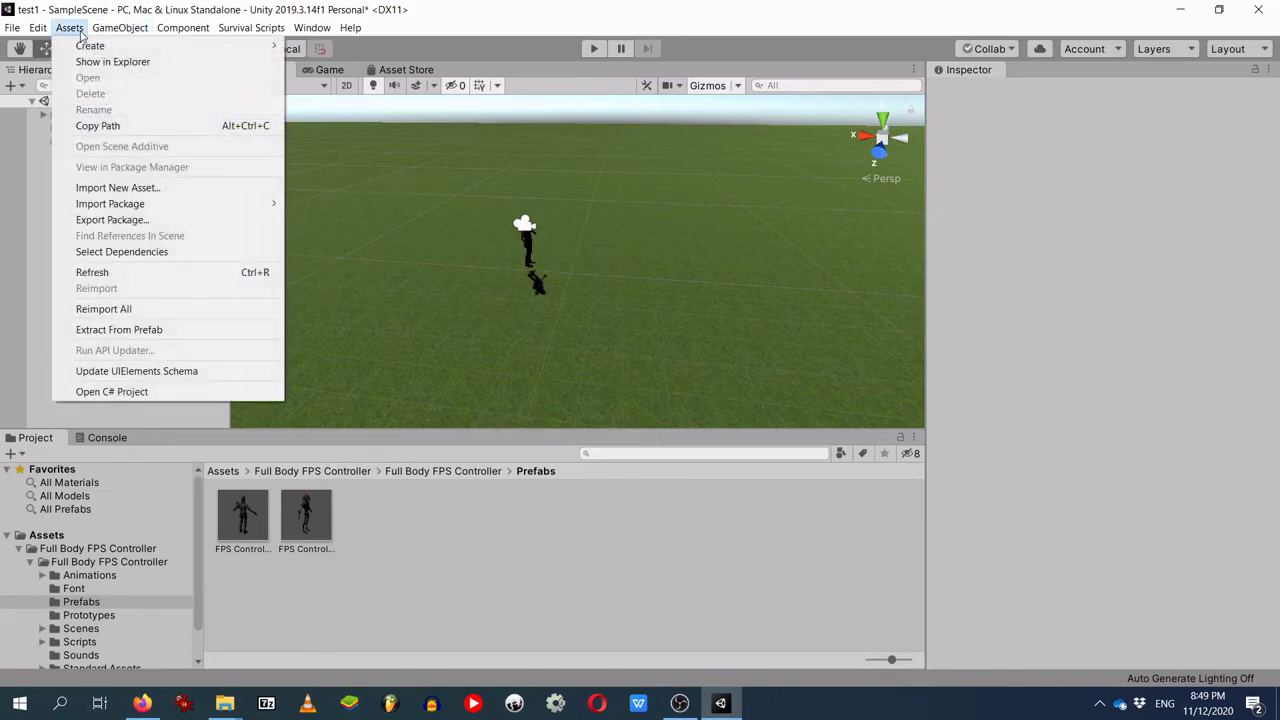
pyautogui.click(157, 188)
pyautogui.hotkey('alt', 'Tab')
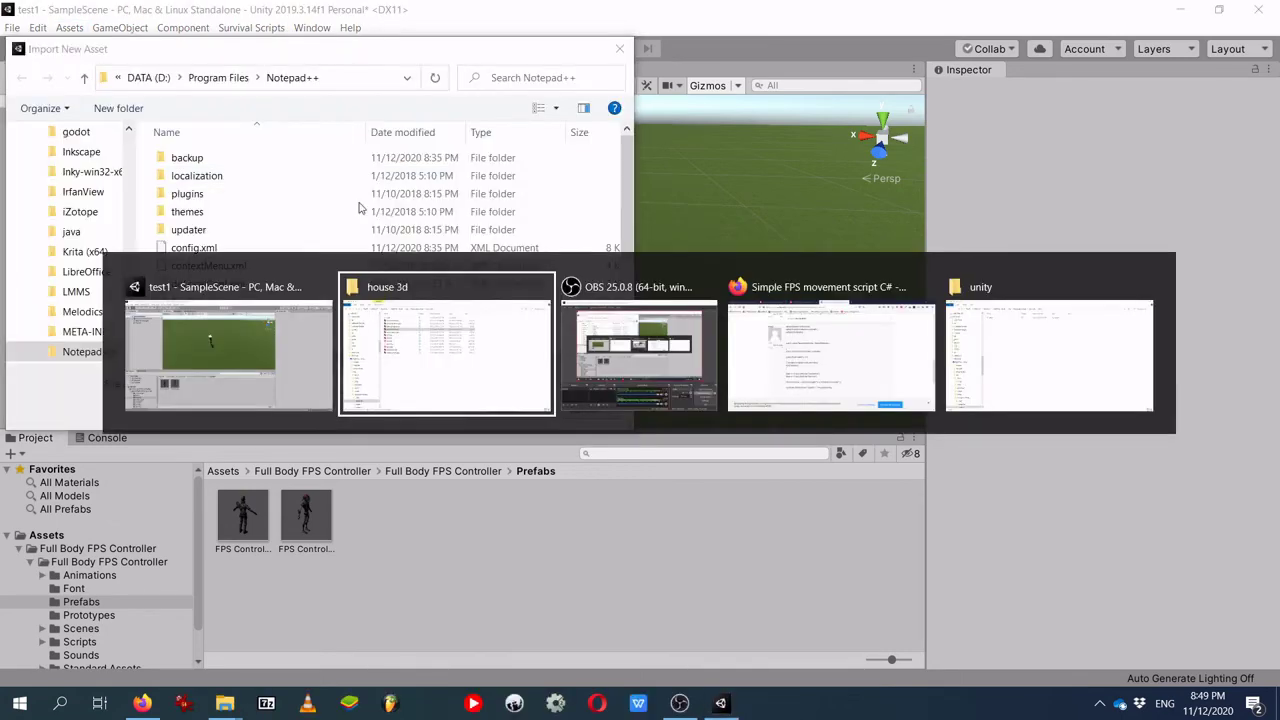
pyautogui.click(448, 362)
pyautogui.click(598, 54)
pyautogui.hotkey('ctrl', 'c')
pyautogui.hotkey('alt', 'Tab')
pyautogui.hotkey('ctrl', 'v')
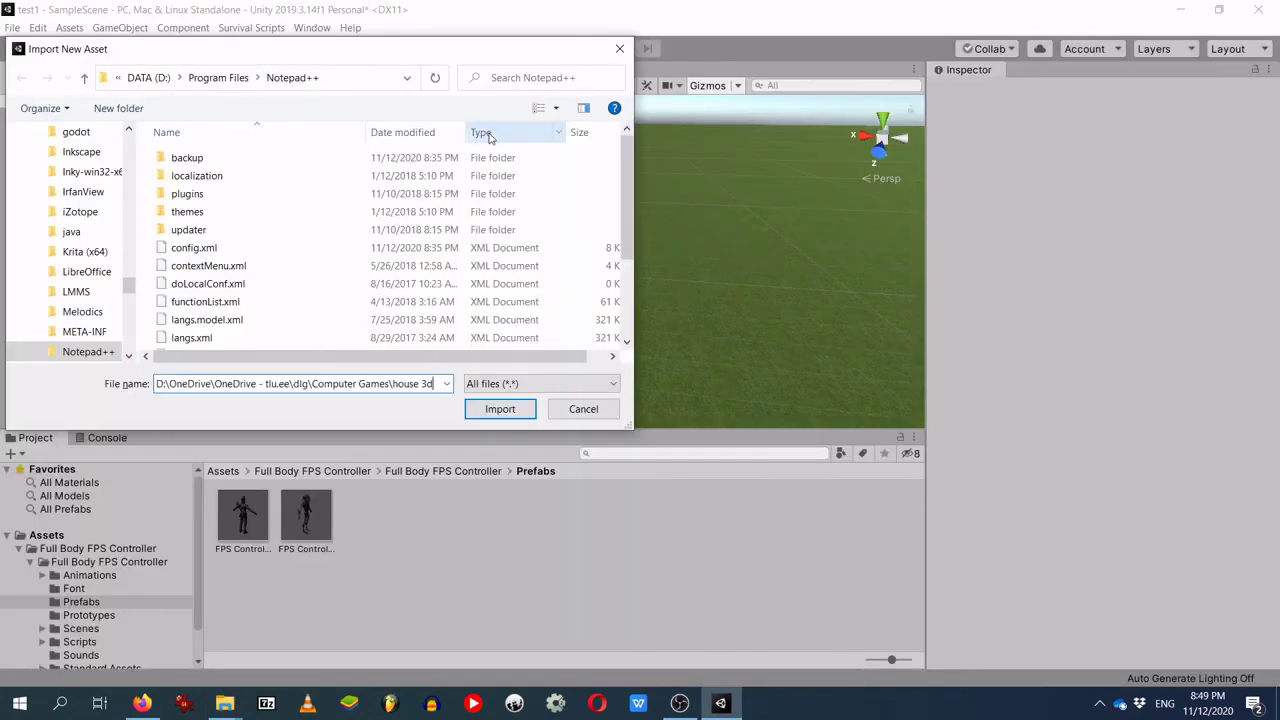
pyautogui.press('Return')
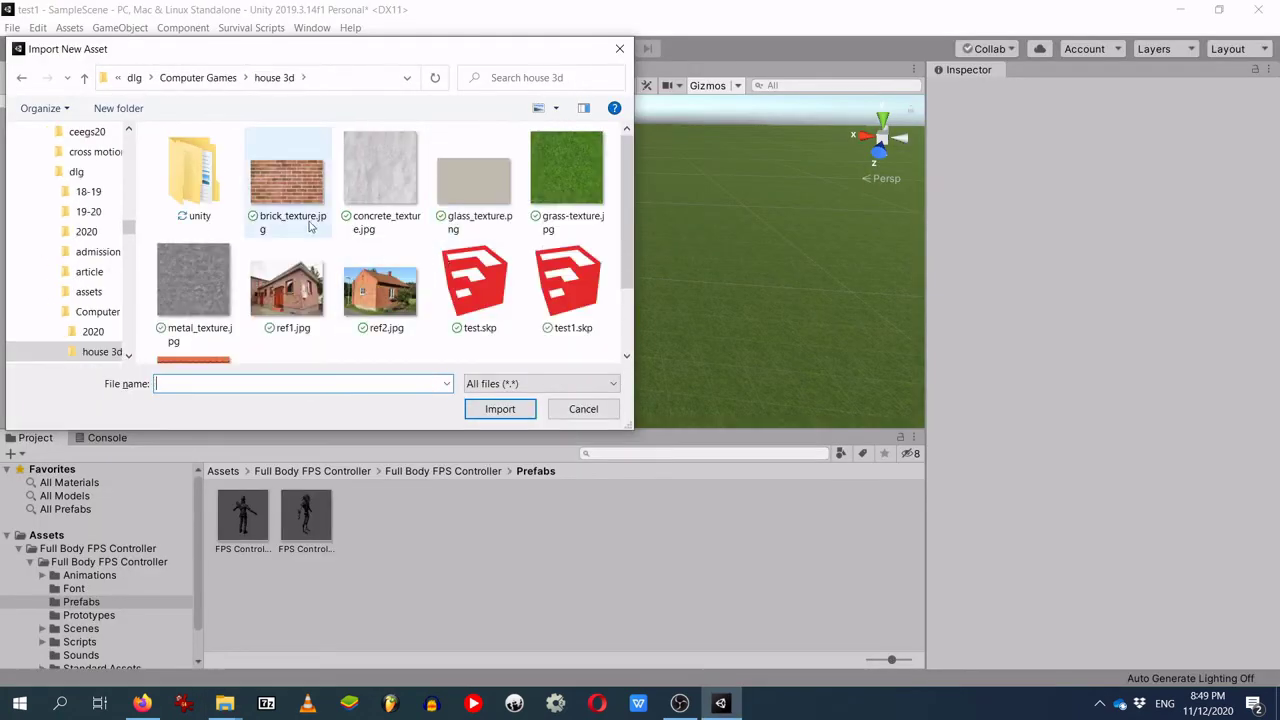
# Step: Import test1.skp together with the brick, concrete, glass, metal, tile and wood texture images into the project's Assets
pyautogui.scroll(-1, 388, 225)
pyautogui.scroll(1, 600, 248)
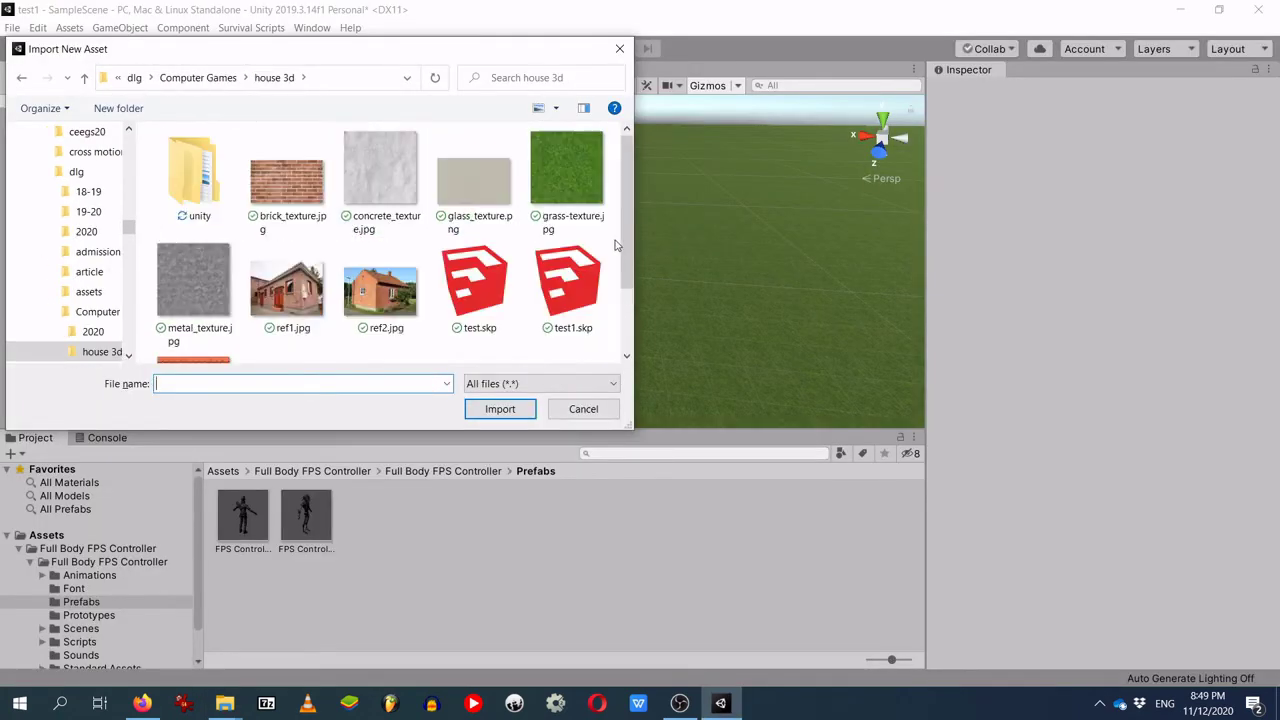
pyautogui.click(580, 291)
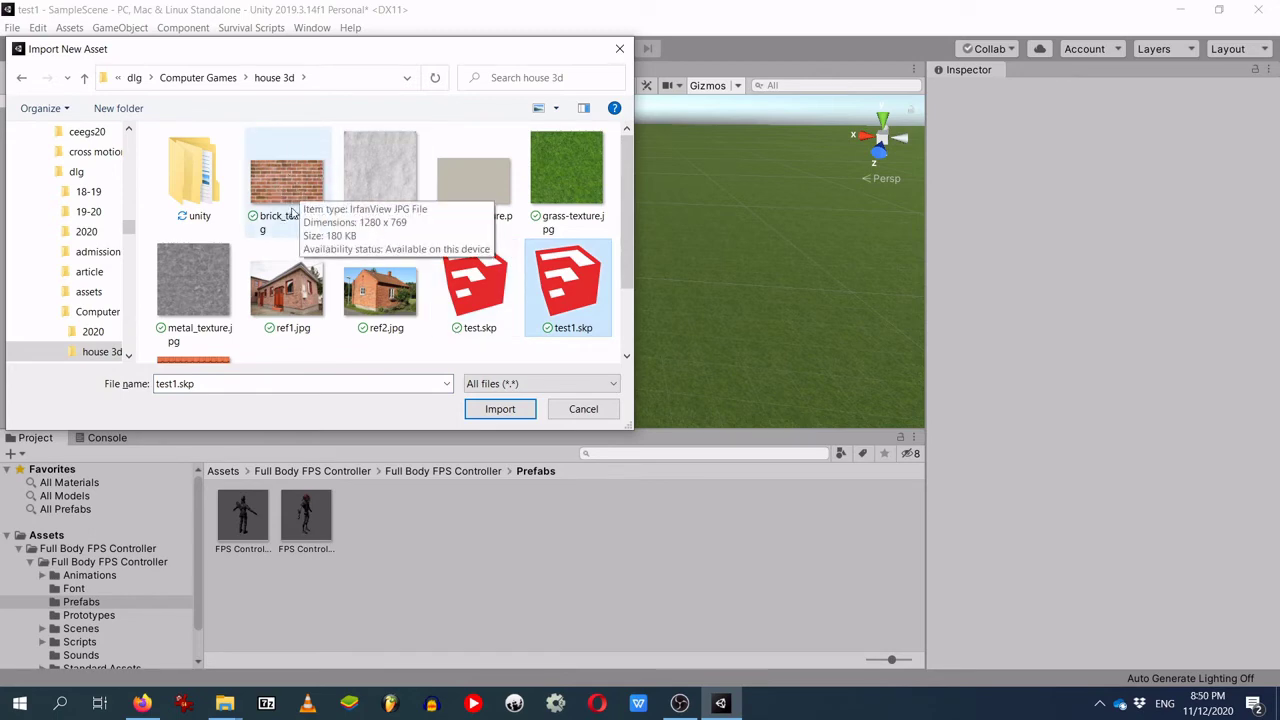
pyautogui.keyDown('ctrl'); pyautogui.click(303, 180); pyautogui.keyUp('ctrl')
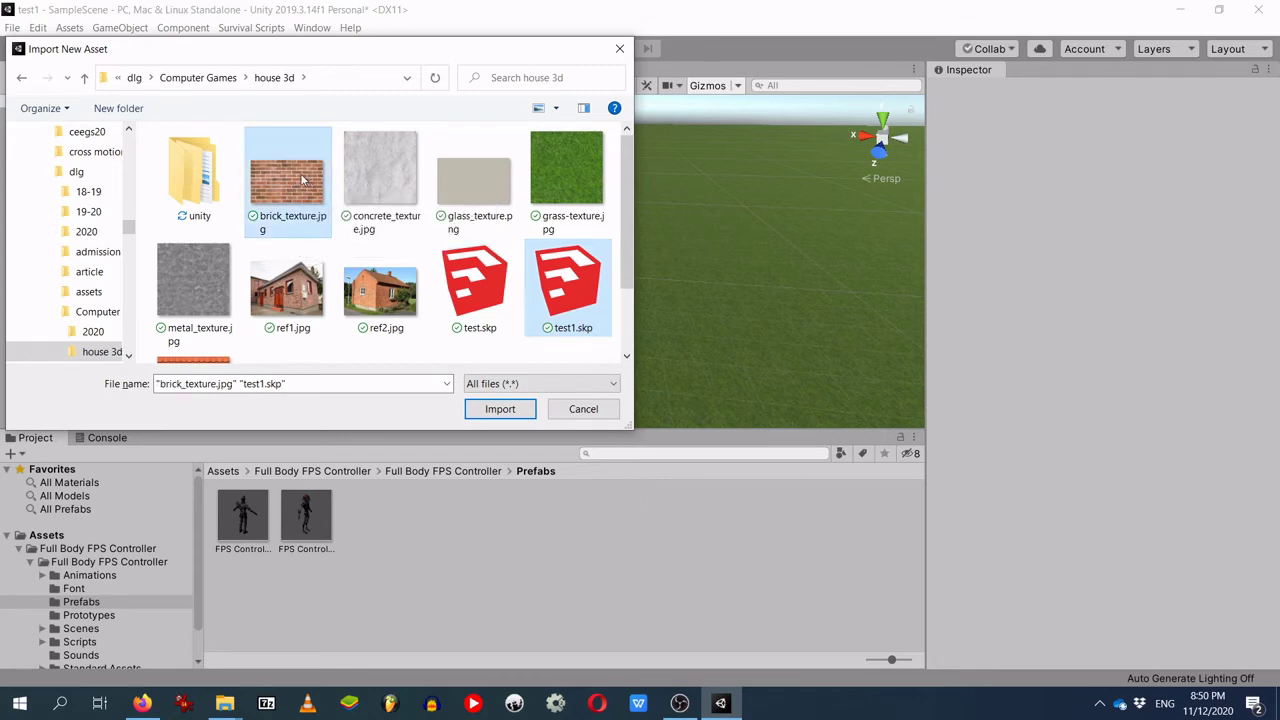
pyautogui.keyDown('ctrl'); pyautogui.click(393, 178); pyautogui.keyUp('ctrl')
pyautogui.keyDown('ctrl'); pyautogui.click(475, 182); pyautogui.keyUp('ctrl')
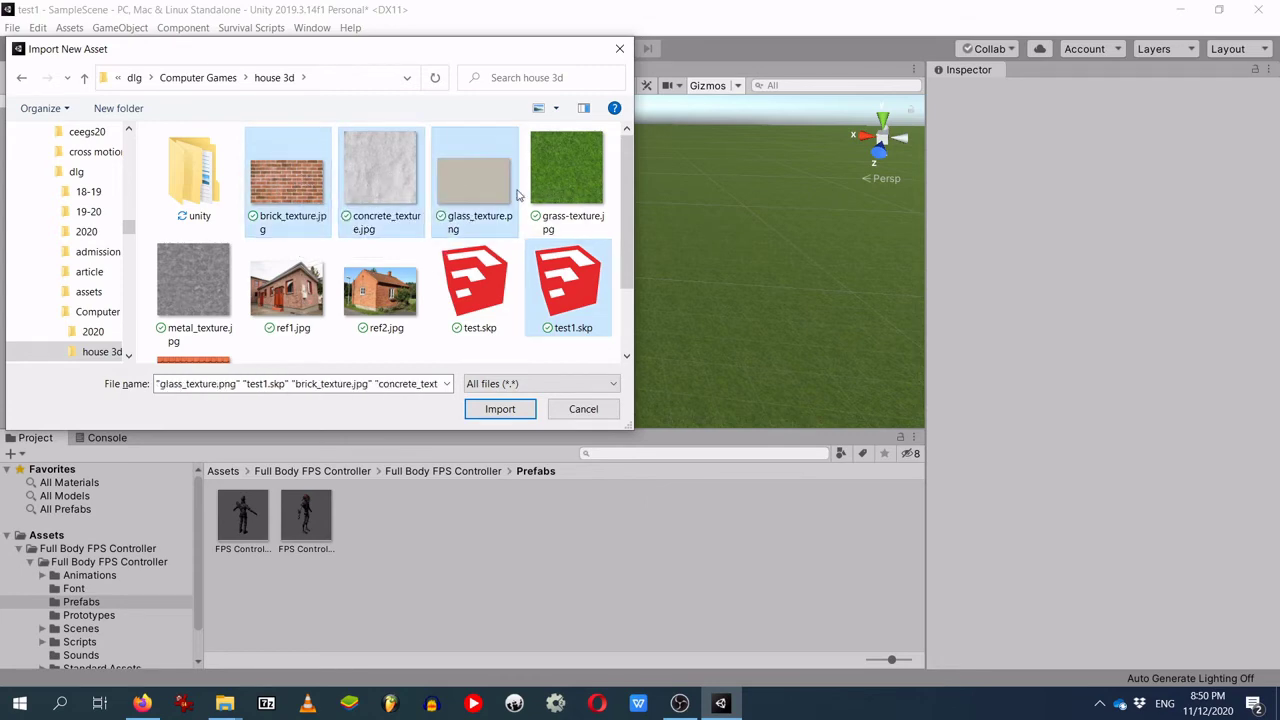
pyautogui.keyDown('ctrl'); pyautogui.click(192, 273); pyautogui.keyUp('ctrl')
pyautogui.scroll(-1, 194, 278)
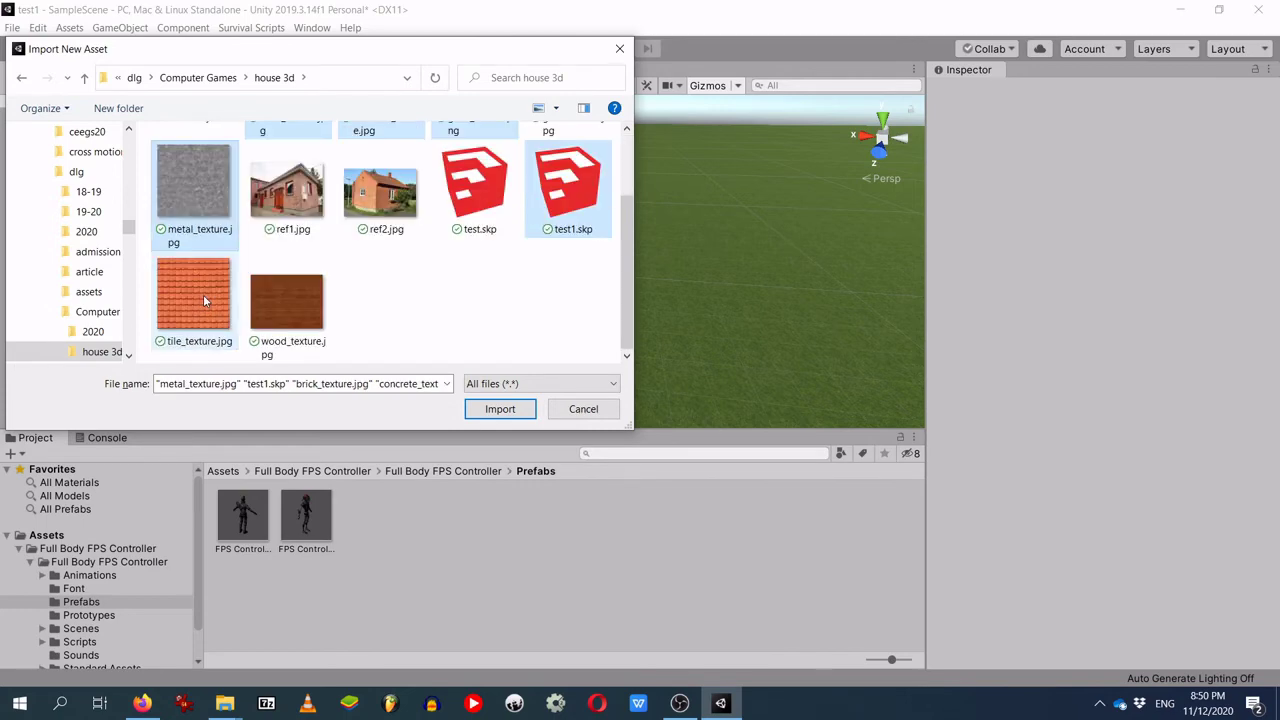
pyautogui.keyDown('ctrl'); pyautogui.click(194, 305); pyautogui.keyUp('ctrl')
pyautogui.keyDown('ctrl'); pyautogui.click(307, 315); pyautogui.keyUp('ctrl')
pyautogui.scroll(1, 472, 292)
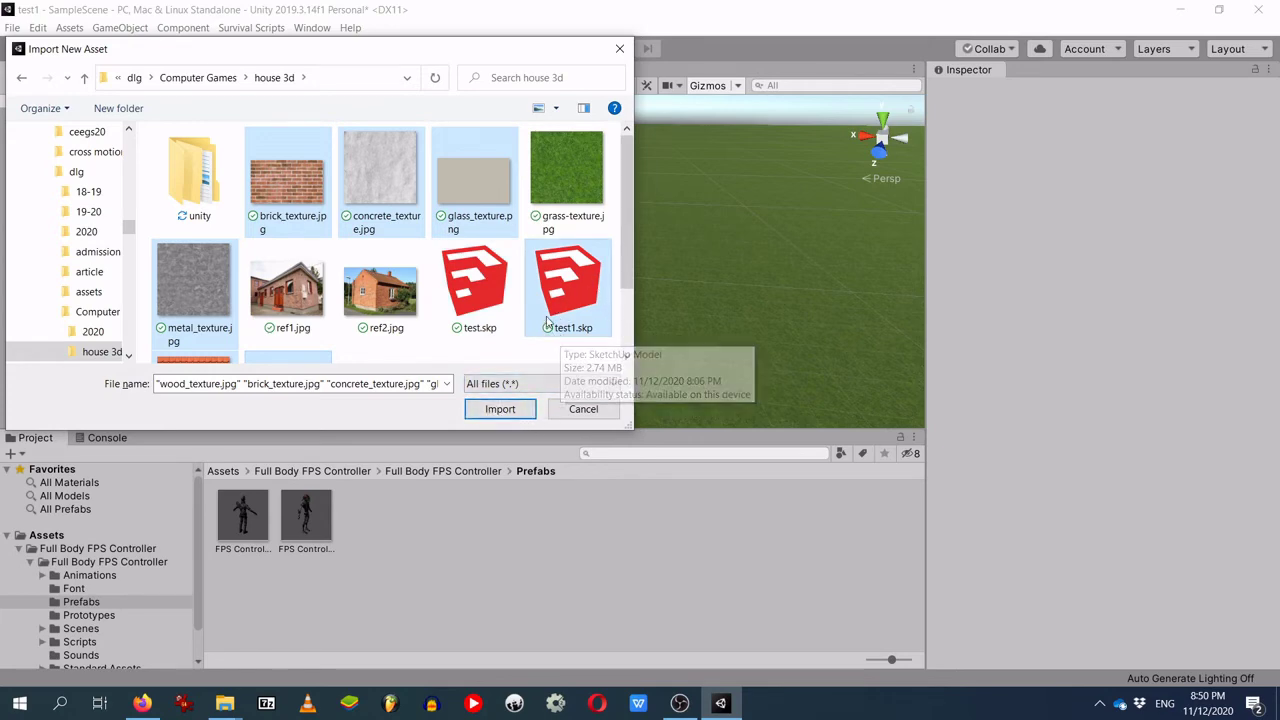
pyautogui.click(500, 409)
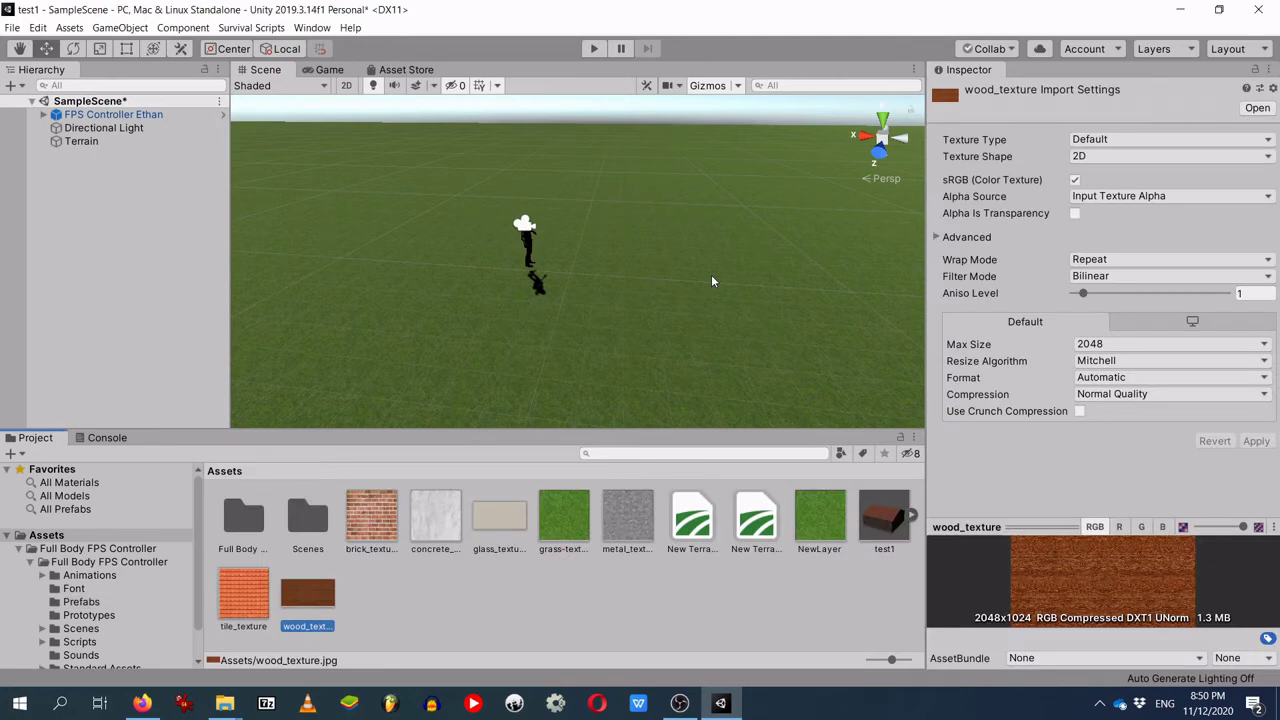
# Step: Place the test1 house model on the terrain near the FPS controller at about X 258.9, Z 101
pyautogui.scroll(-2, 716, 268)
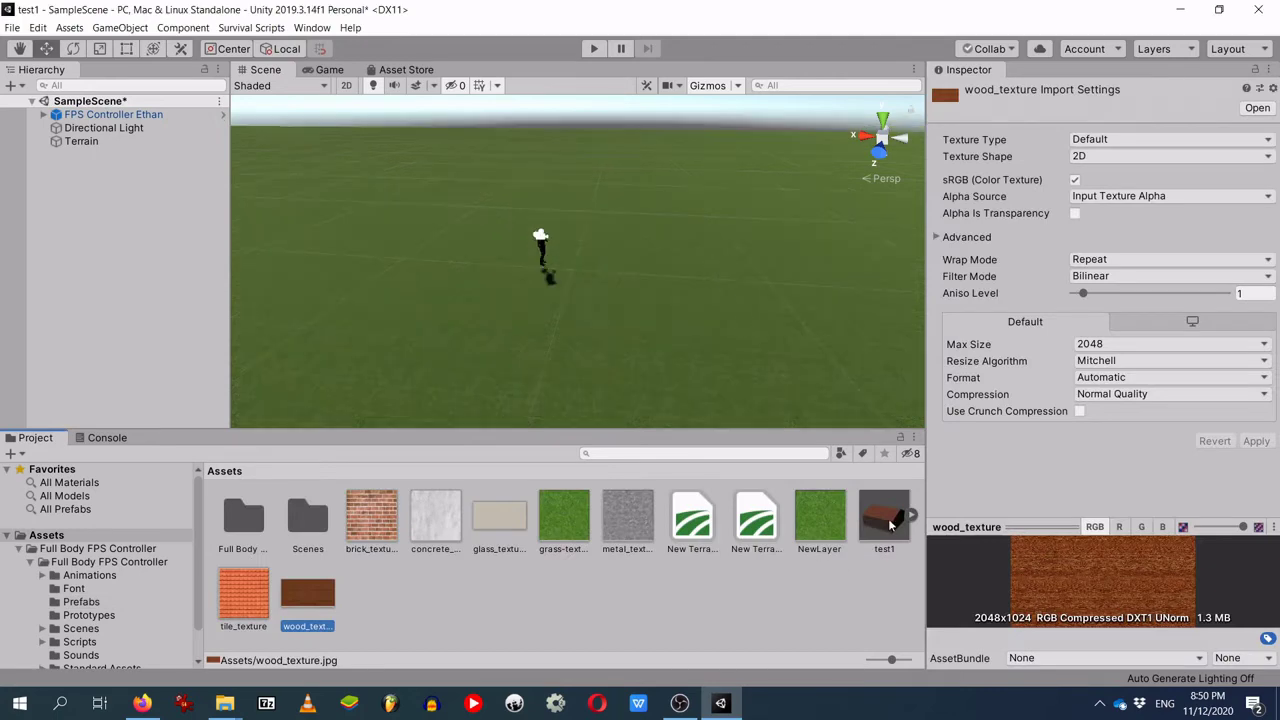
pyautogui.moveTo(890, 525); pyautogui.dragTo(737, 237)
pyautogui.moveTo(677, 263); pyautogui.dragTo(706, 172, button='middle')
# Step: Test-run the scene, walk the FPS controller up to the house to check its size and lighting, and stop the run
pyautogui.click(586, 50)
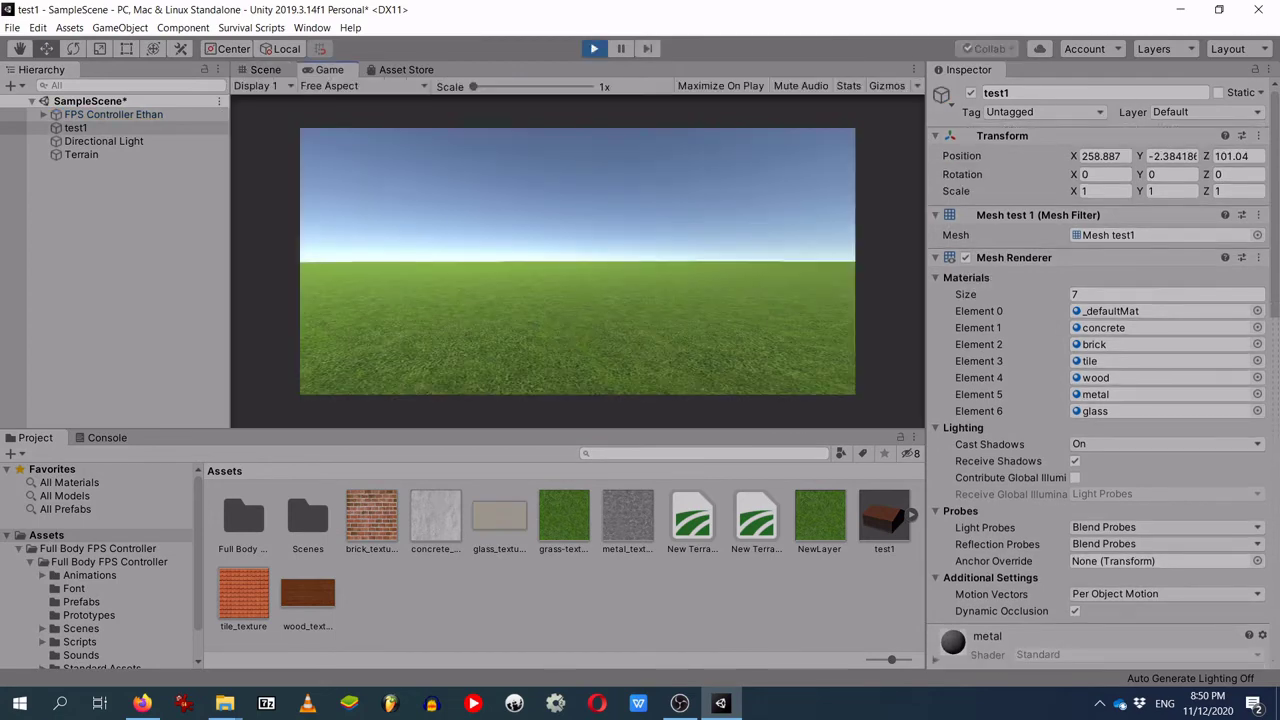
pyautogui.press('w')
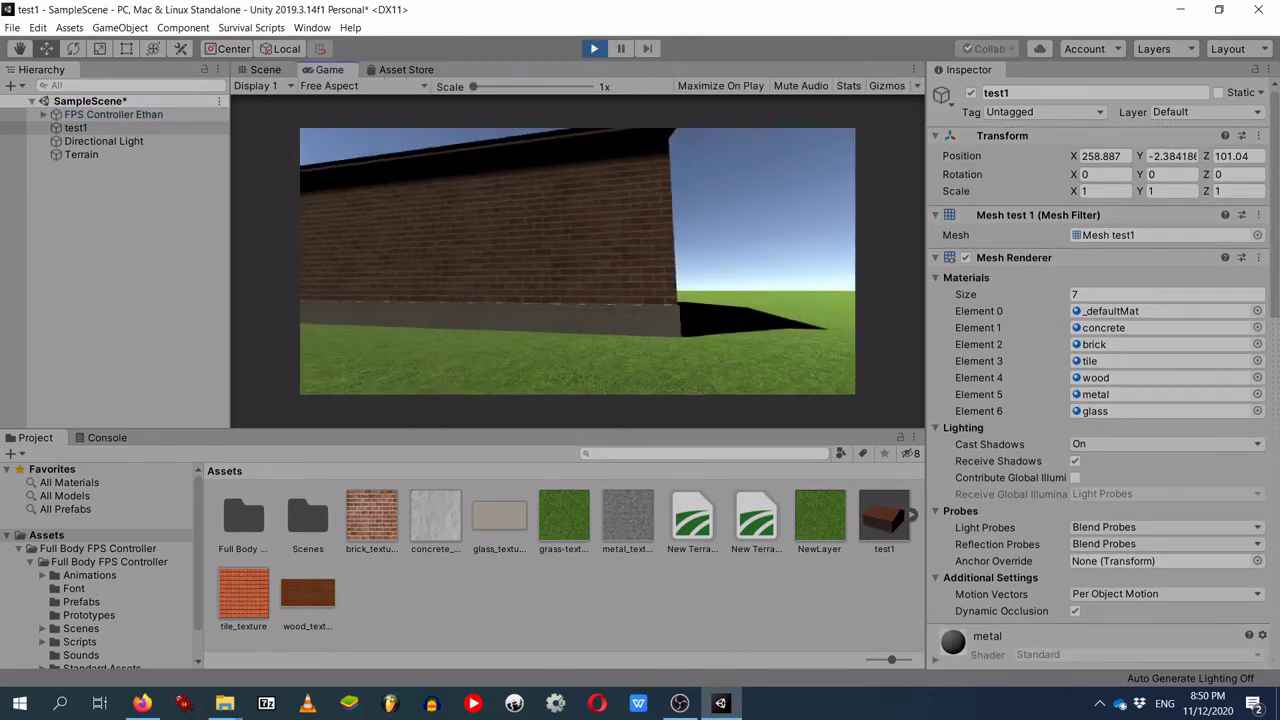
pyautogui.press('w')
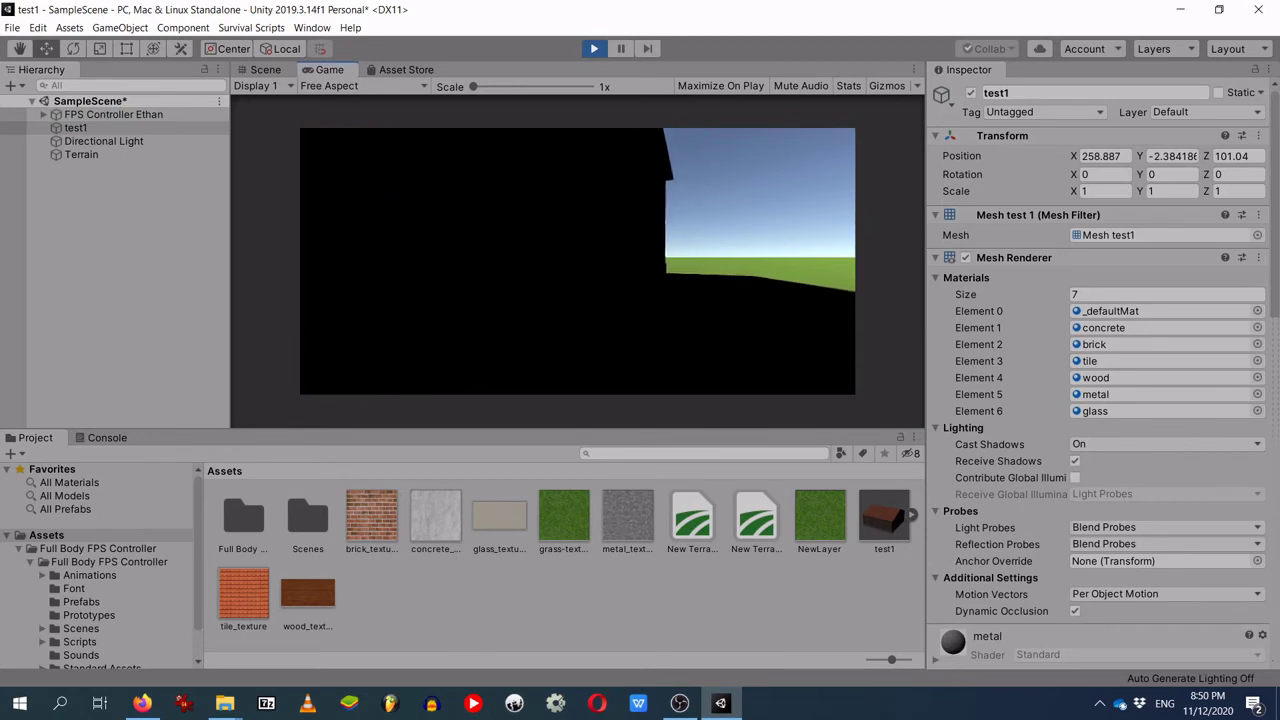
pyautogui.press('w')
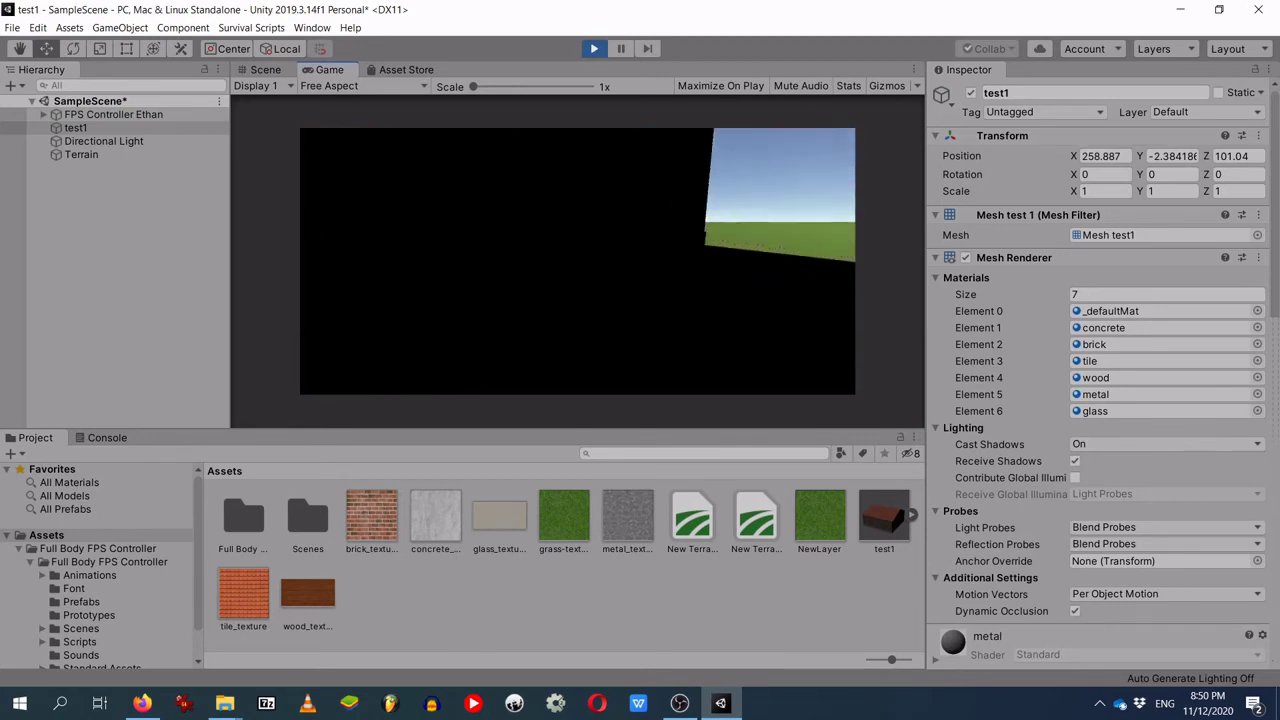
pyautogui.press('w')
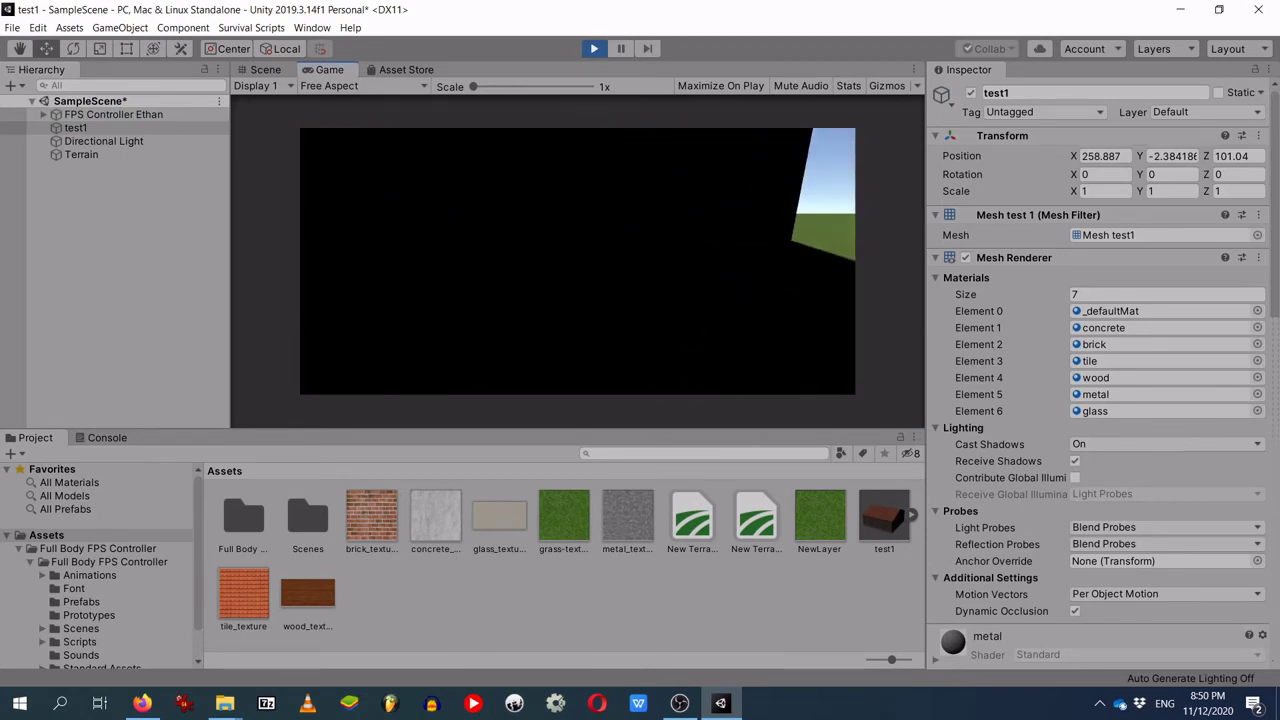
pyautogui.press('Escape')
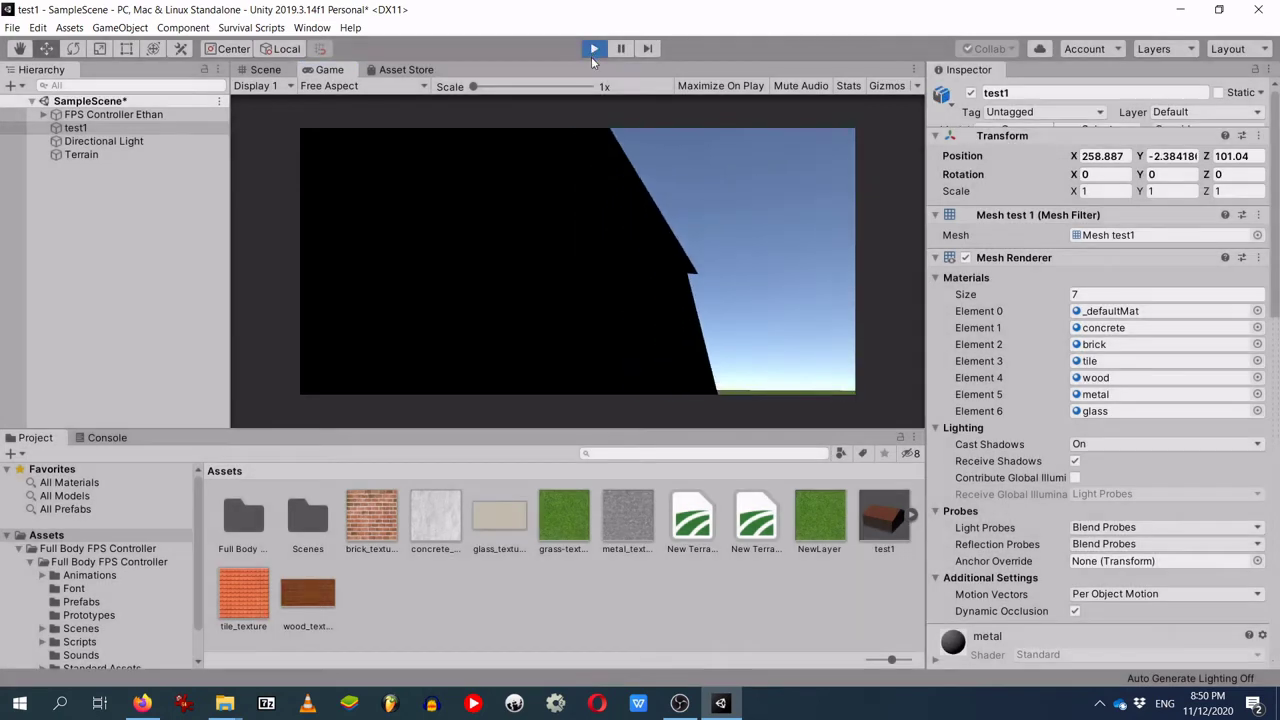
pyautogui.click(593, 49)
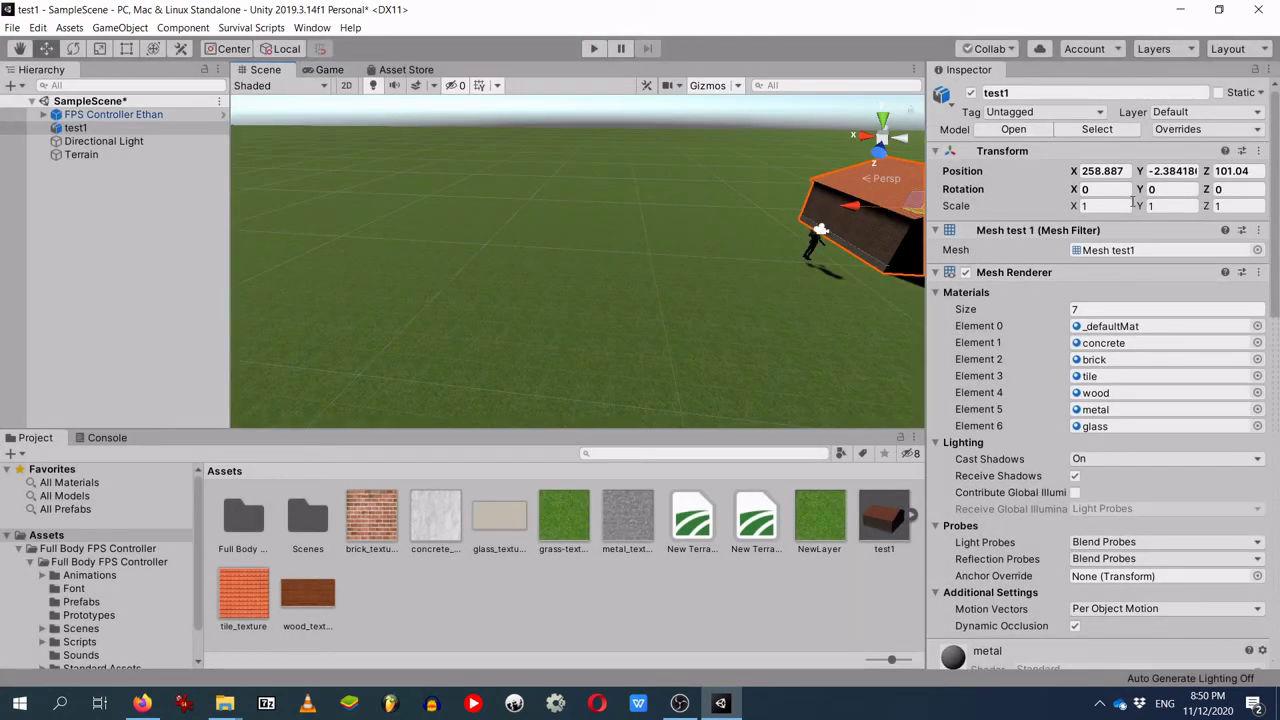
# Step: Scale the test1 house model to 0.5 on the X, Y and Z axes
pyautogui.click(1100, 206)
pyautogui.write('0.5')
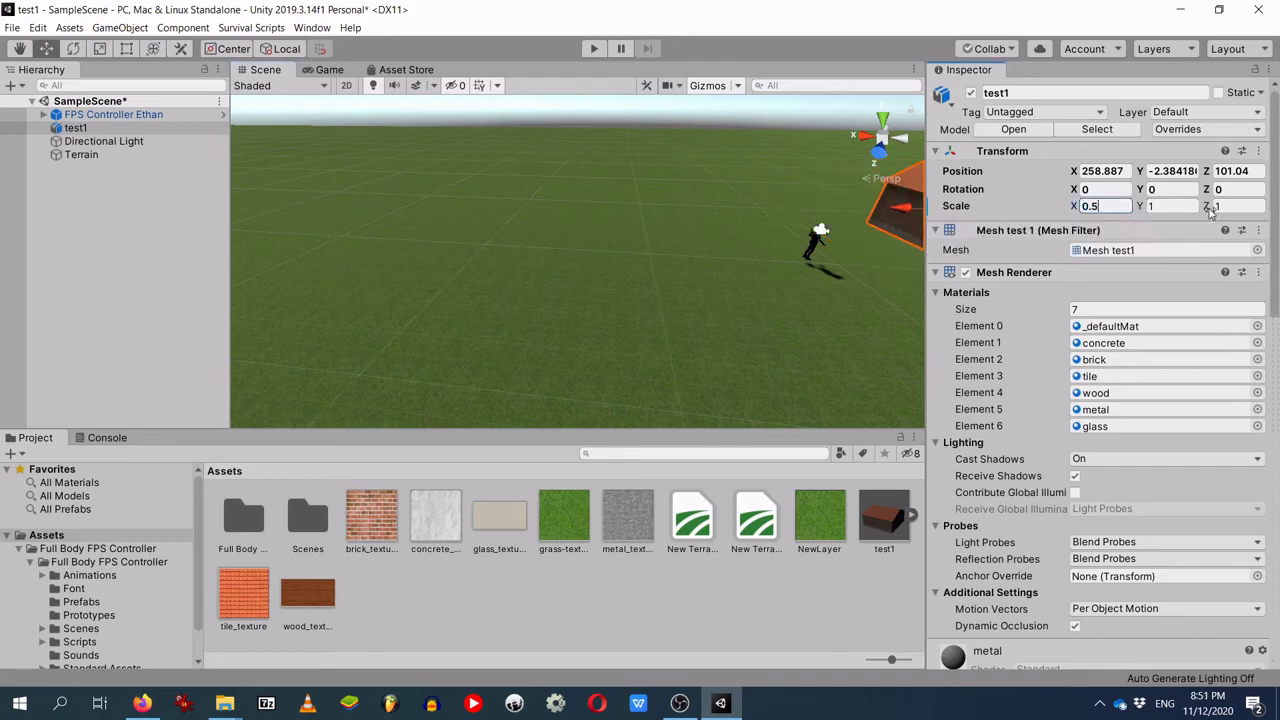
pyautogui.press('Tab')
pyautogui.write('0.5')
pyautogui.press('Tab')
pyautogui.write('0.5')
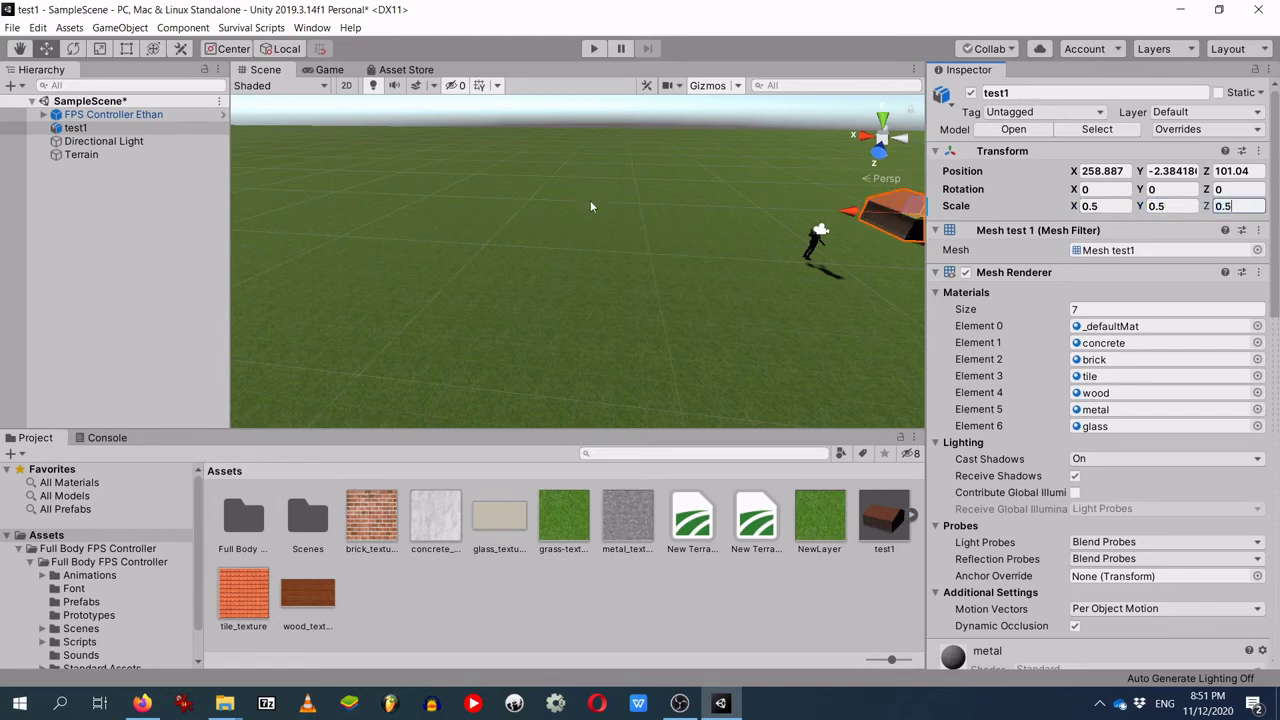
# Step: Move the Directional Light near the house to about X 170, Y -151, Z -294 and rotate it to about 116.64 on X
pyautogui.scroll(-5, 702, 210)
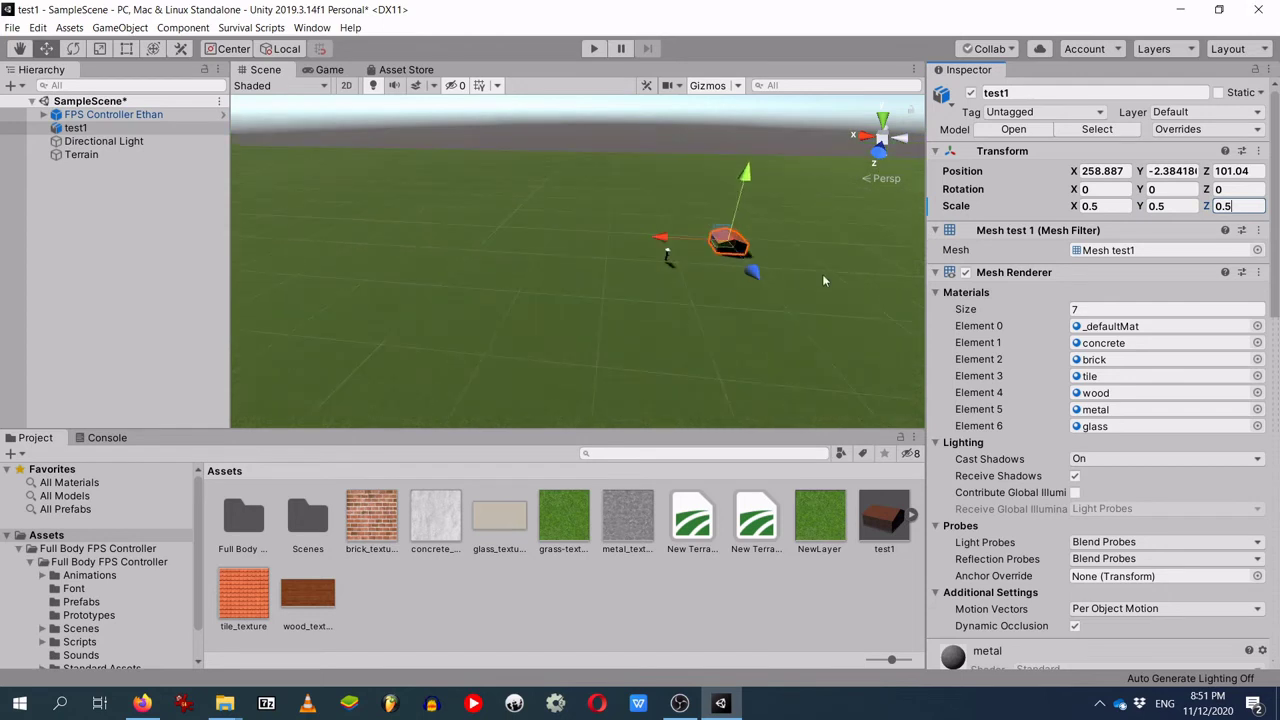
pyautogui.click(110, 141)
pyautogui.scroll(-3, 694, 263)
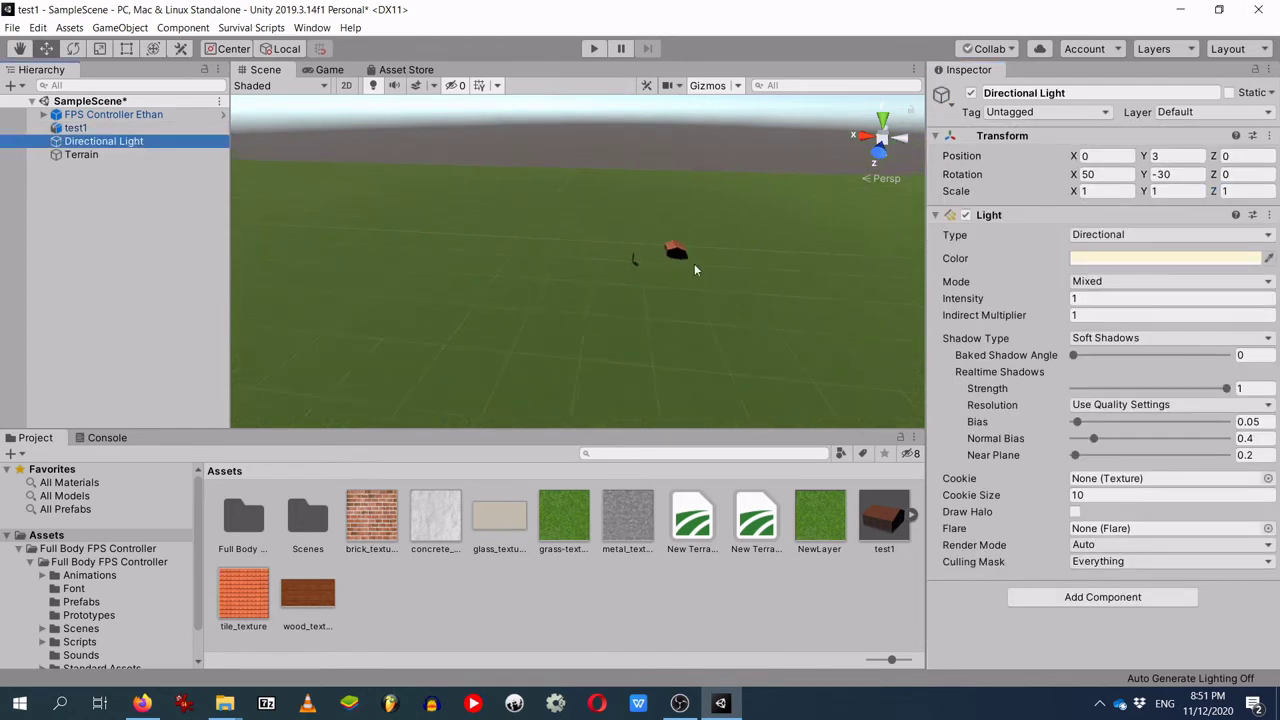
pyautogui.scroll(-3, 578, 241)
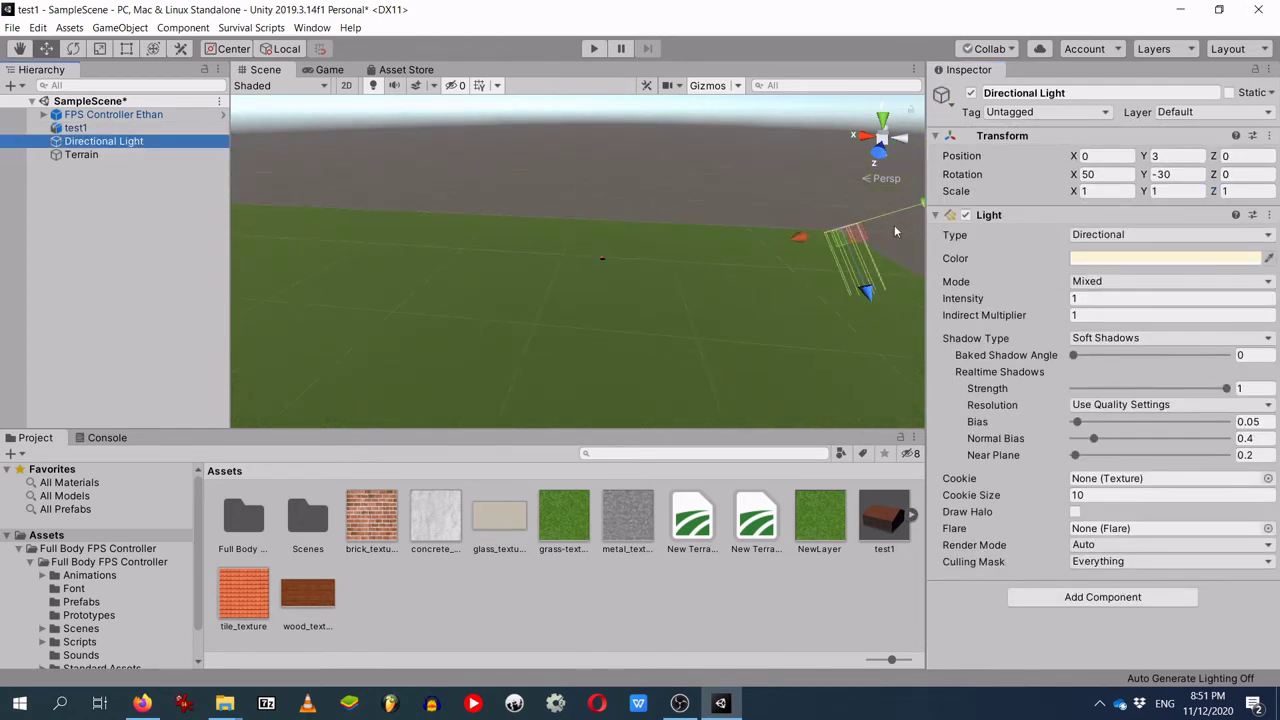
pyautogui.moveTo(855, 233); pyautogui.dragTo(660, 240)
pyautogui.moveTo(652, 283); pyautogui.dragTo(713, 225, button='middle')
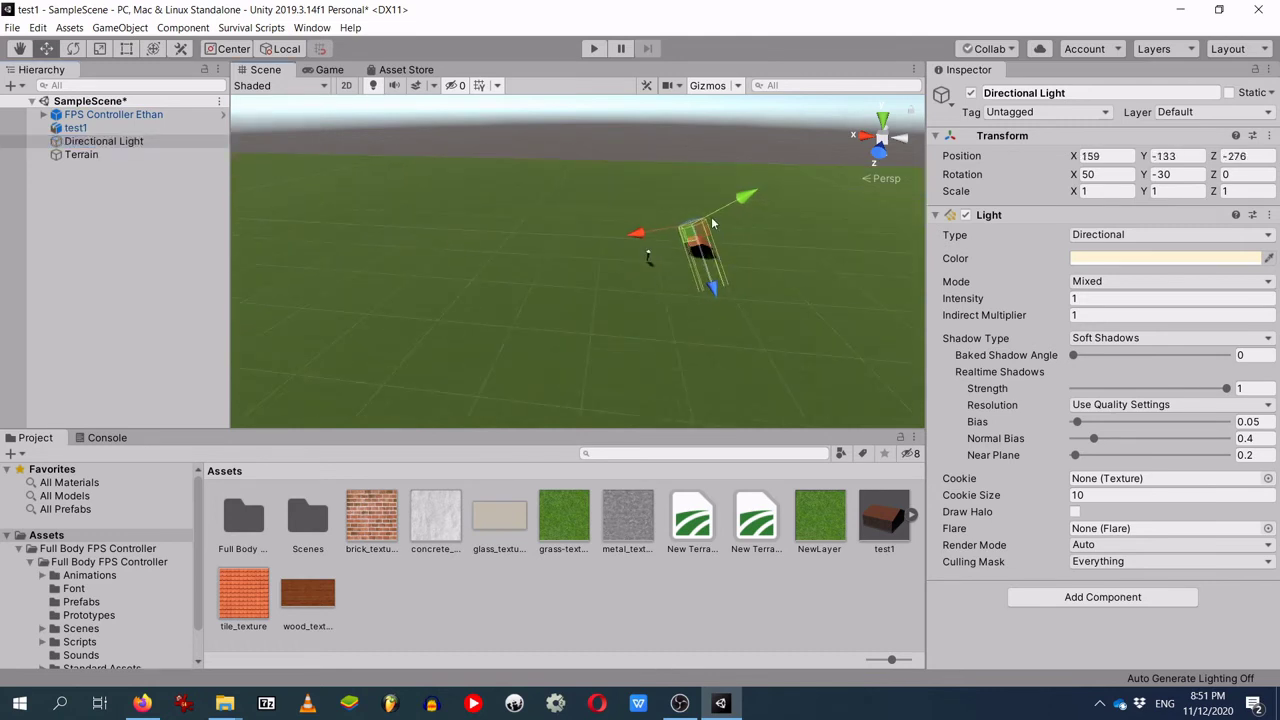
pyautogui.moveTo(737, 201); pyautogui.dragTo(718, 220)
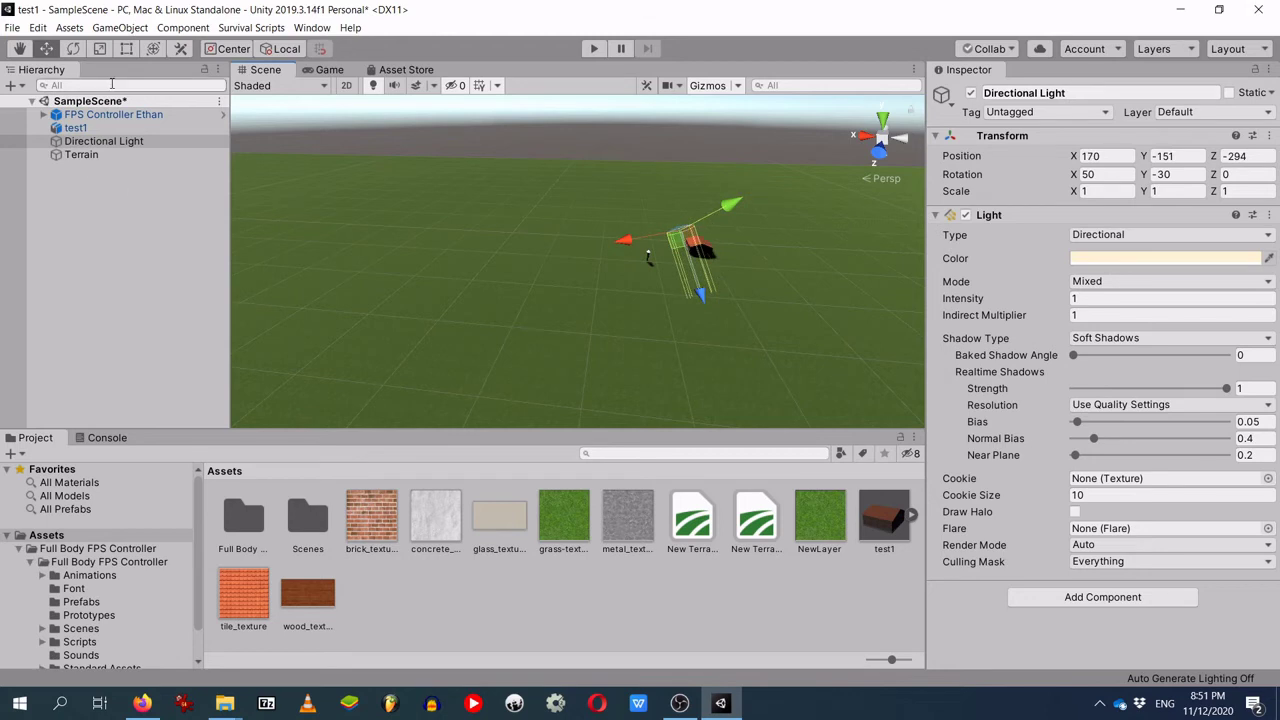
pyautogui.click(73, 48)
pyautogui.moveTo(726, 197); pyautogui.dragTo(691, 410)
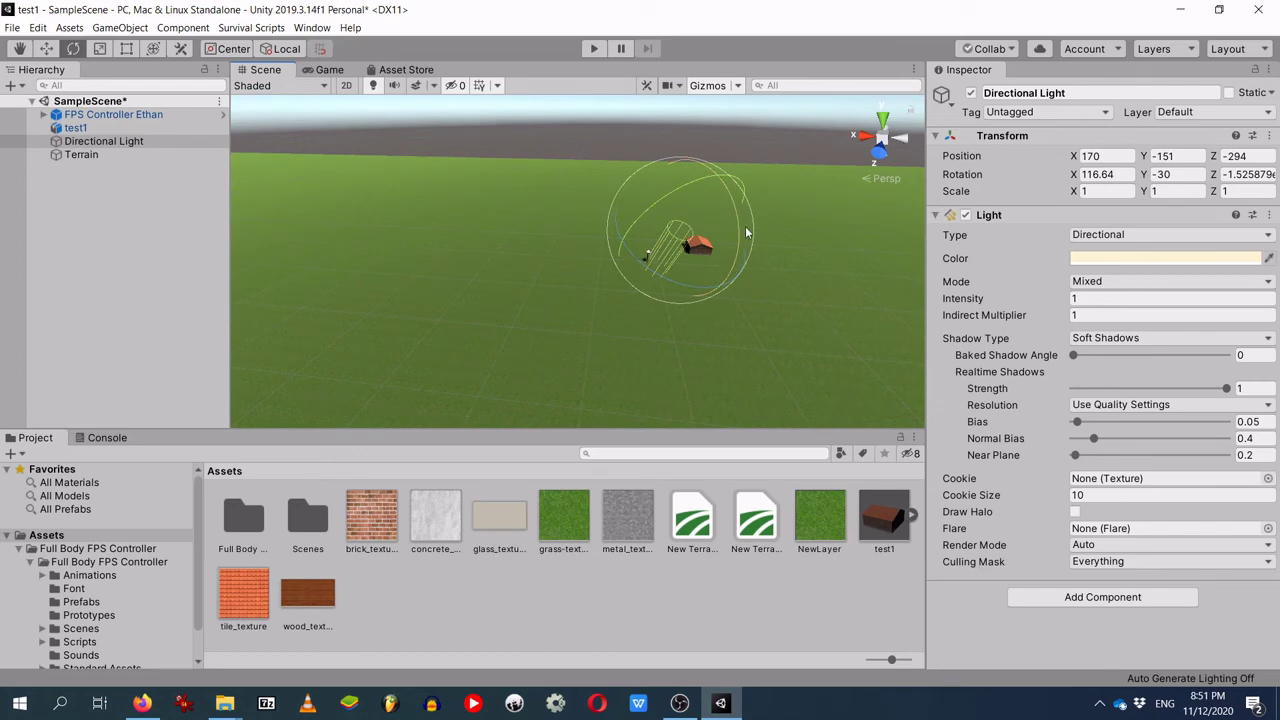
# Step: Copy the Directional Light and paste a second one into SampleScene
pyautogui.rightClick(148, 143)
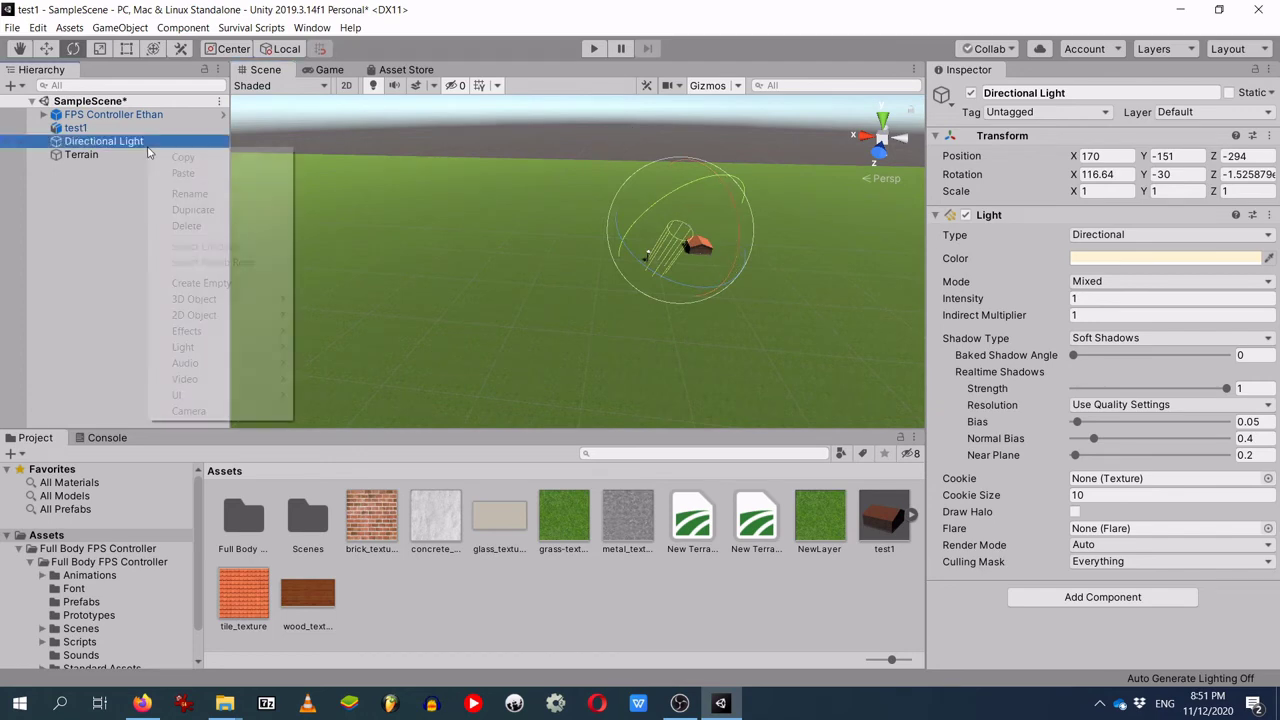
pyautogui.click(182, 157)
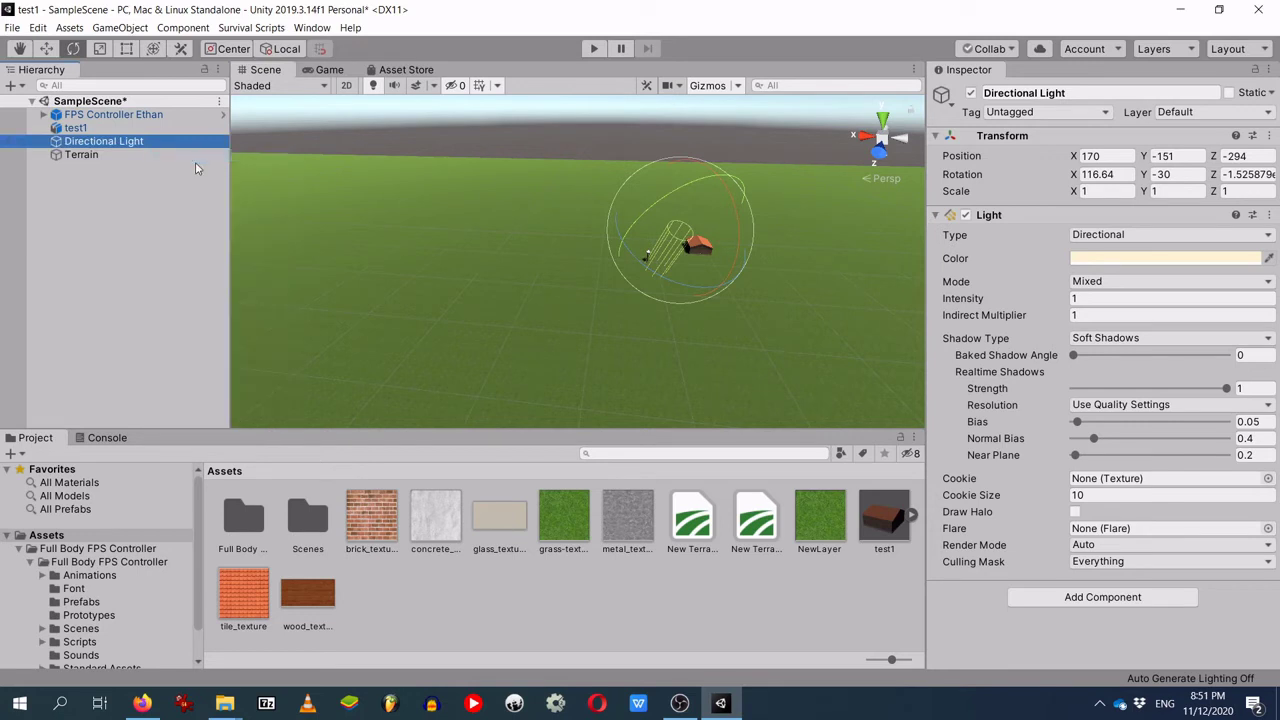
pyautogui.rightClick(138, 145)
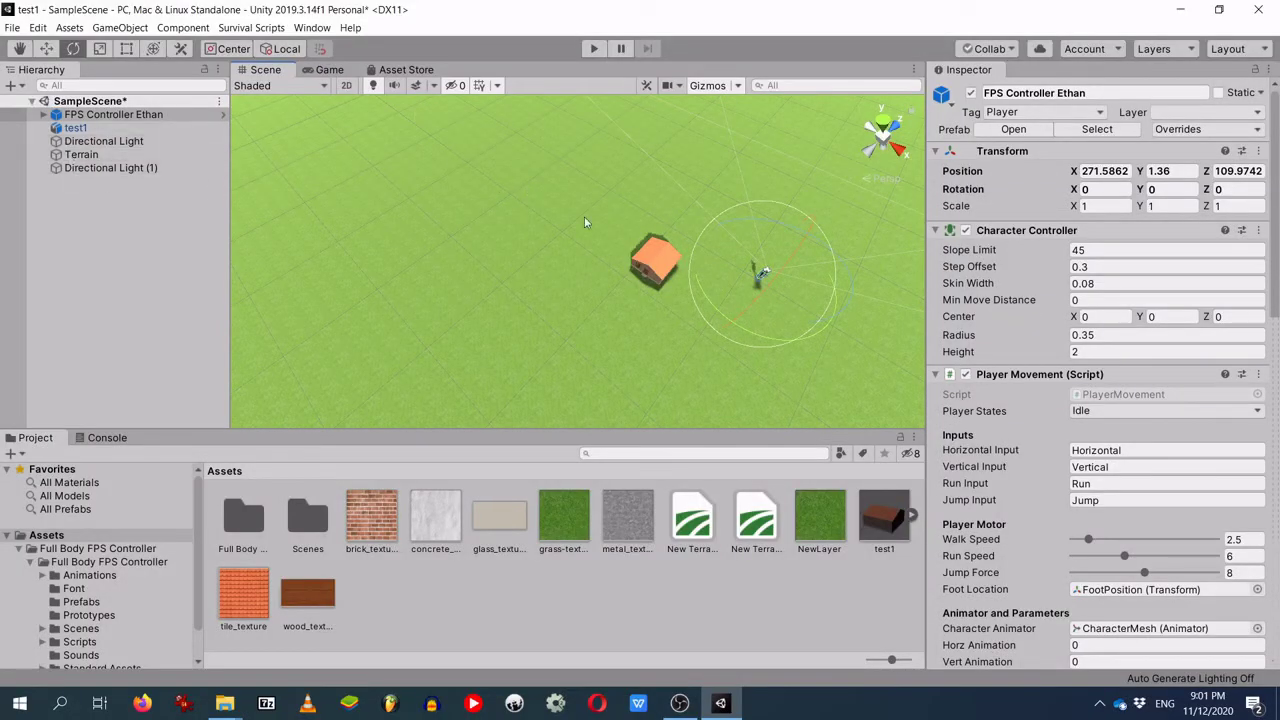
# Step: Test-run the relit scene, walking the FPS controller around the scaled house and into its walls, and stop the run
pyautogui.moveTo(726, 348); pyautogui.dragTo(727, 312)
pyautogui.press('e')
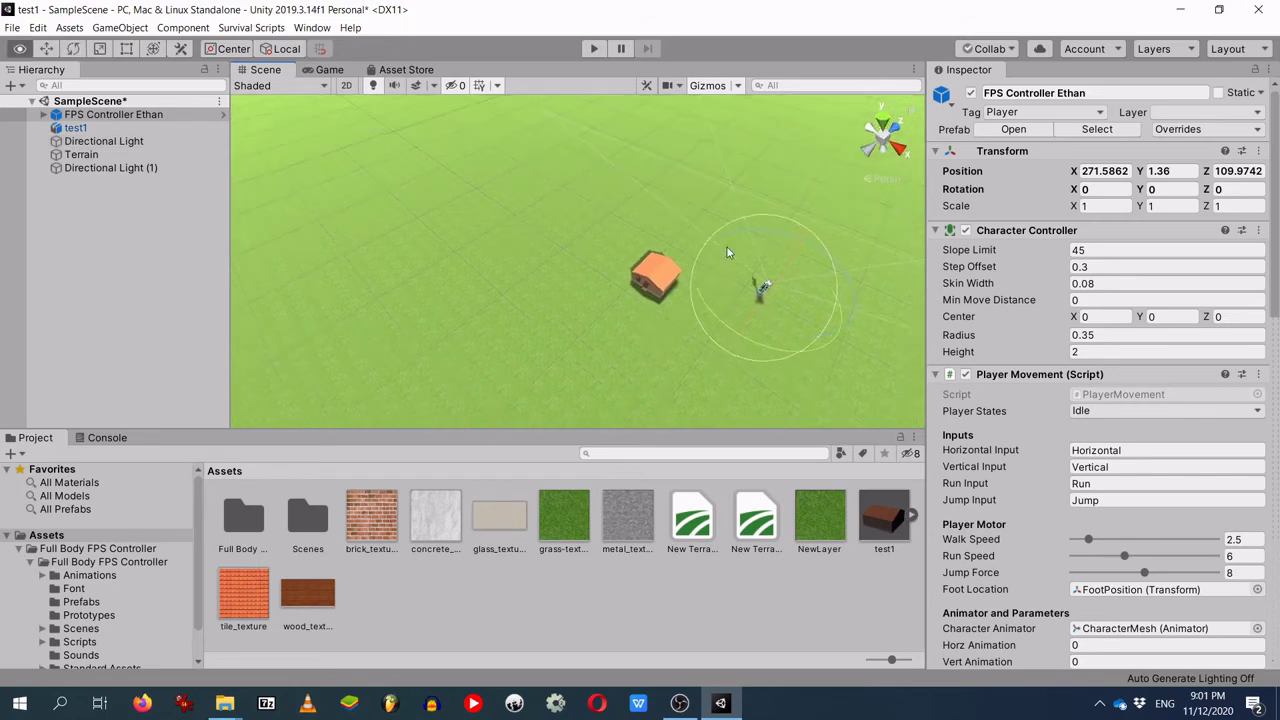
pyautogui.moveTo(727, 258); pyautogui.dragTo(728, 203, button='right')
pyautogui.moveTo(728, 376); pyautogui.dragTo(700, 239, button='middle')
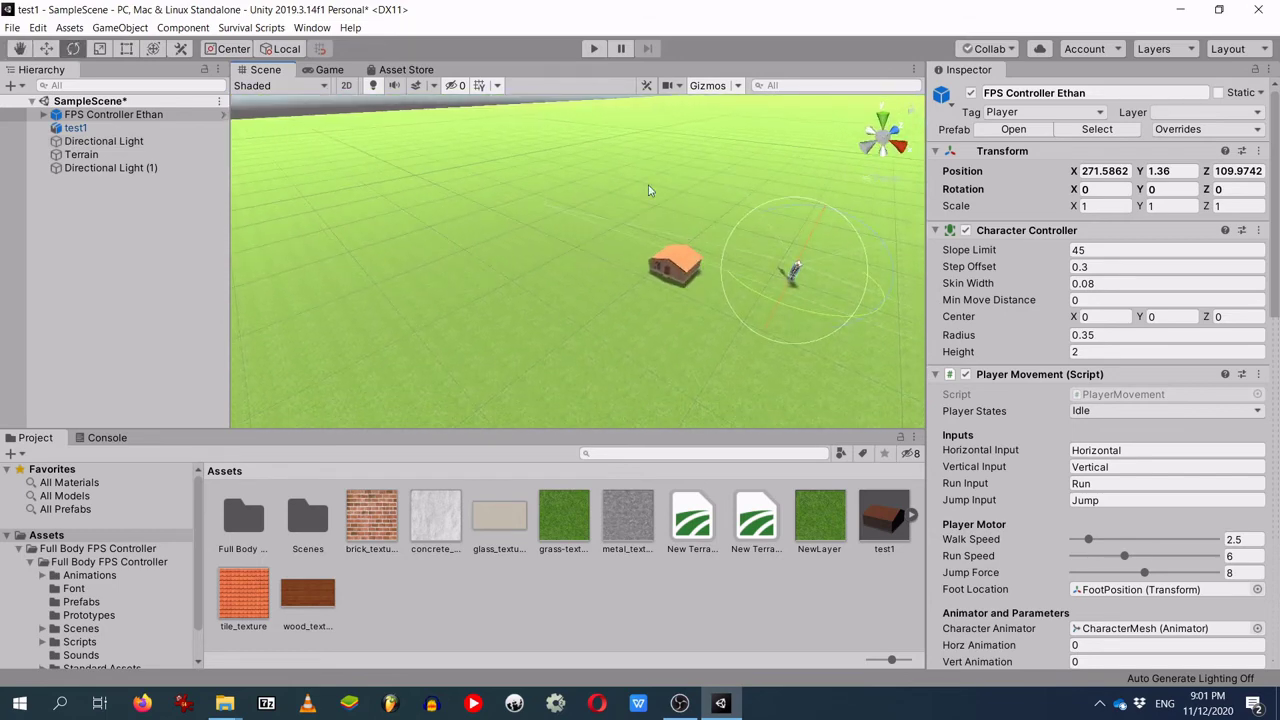
pyautogui.click(590, 52)
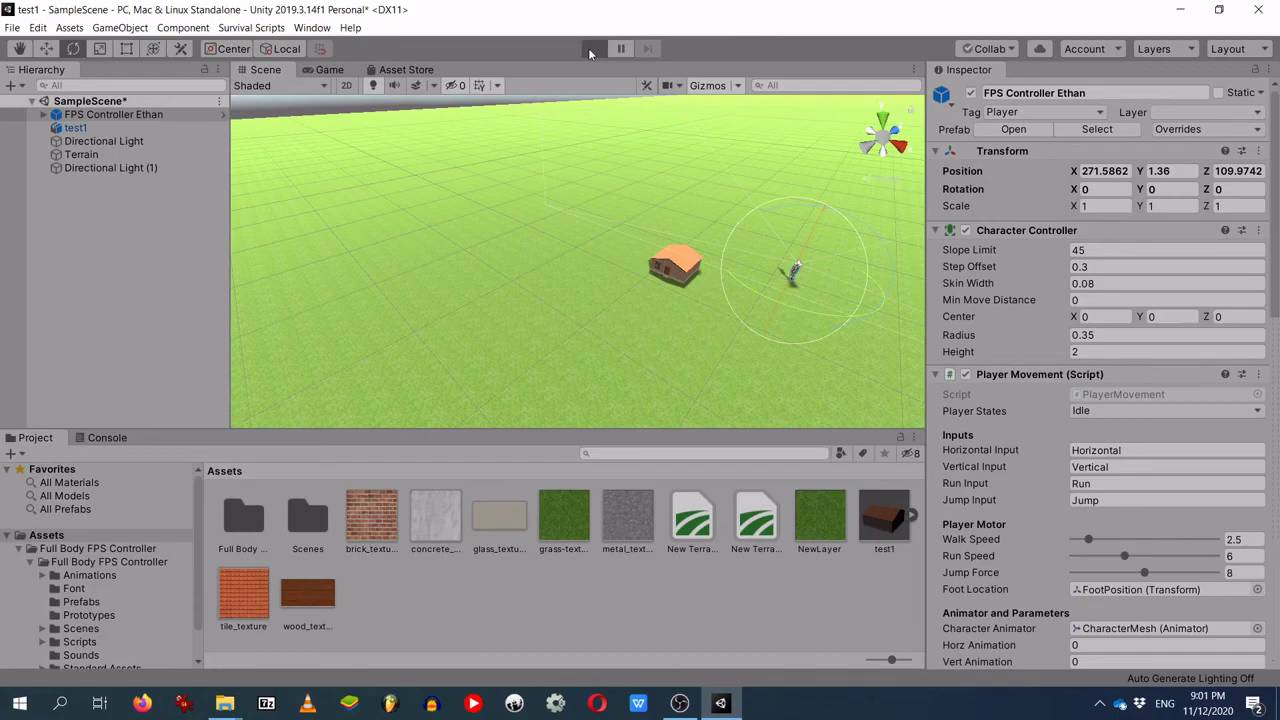
pyautogui.press('w')
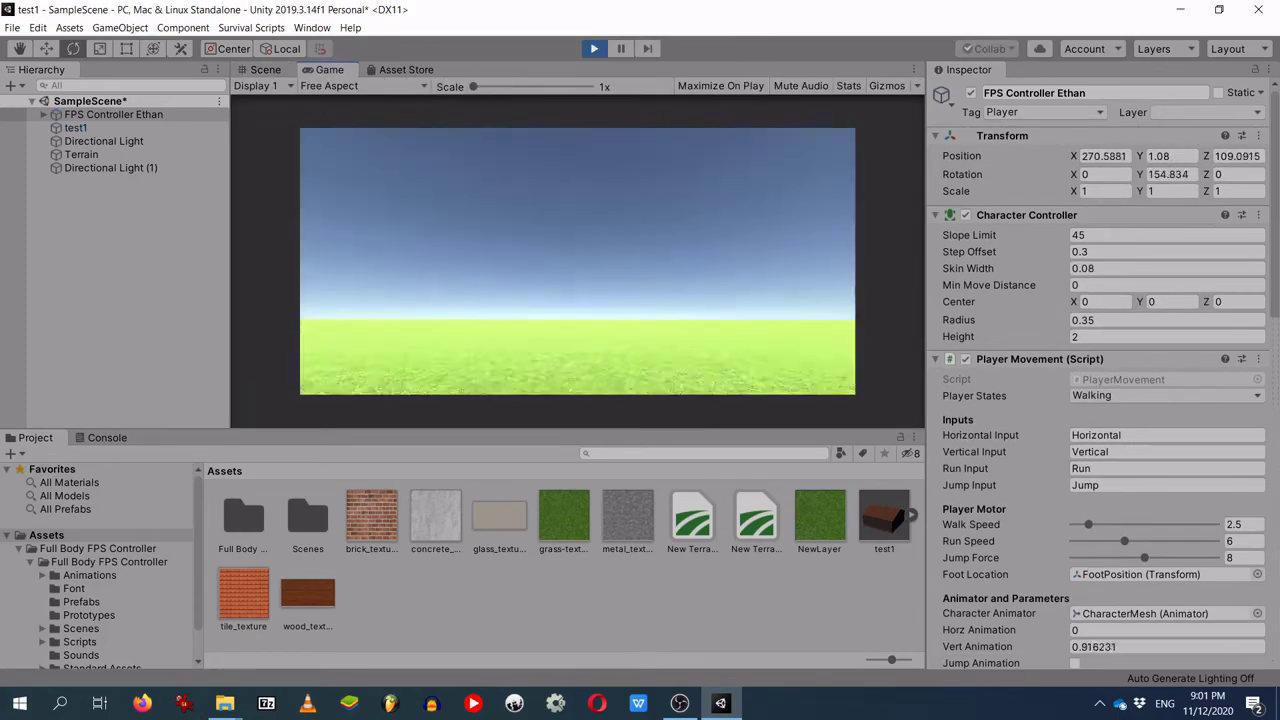
pyautogui.press('a')
pyautogui.press('w')
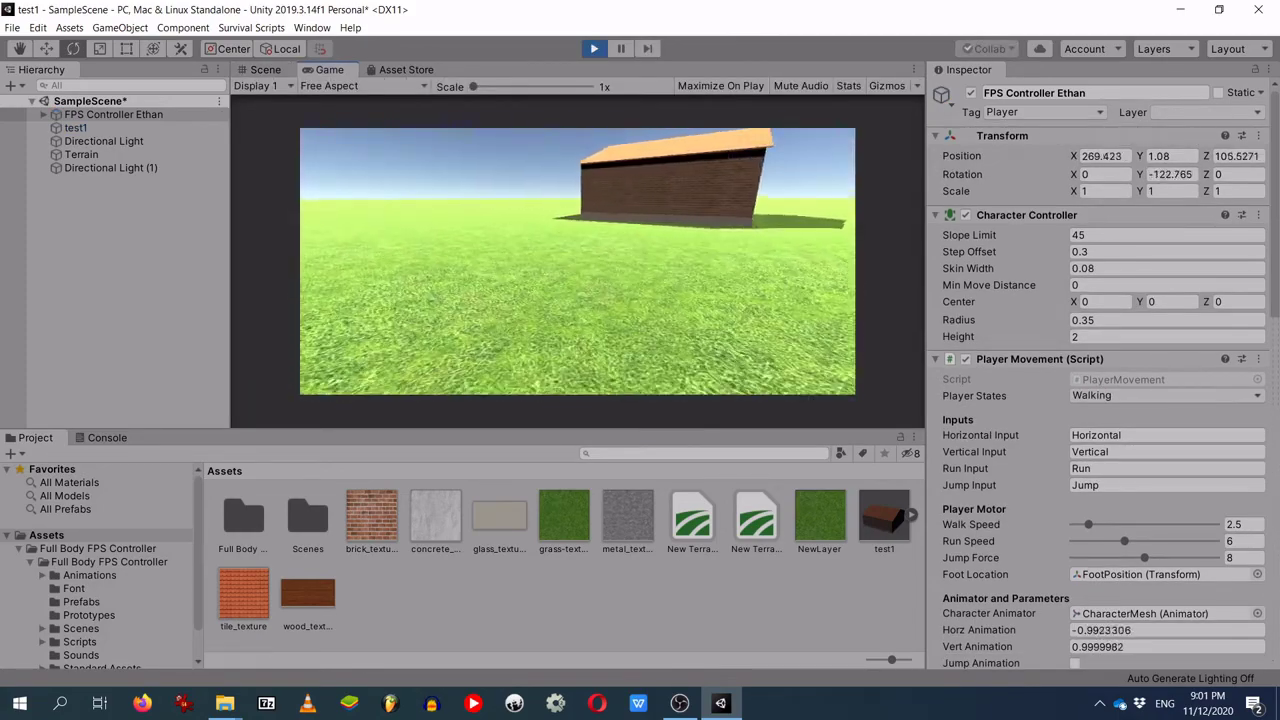
pyautogui.press('w')
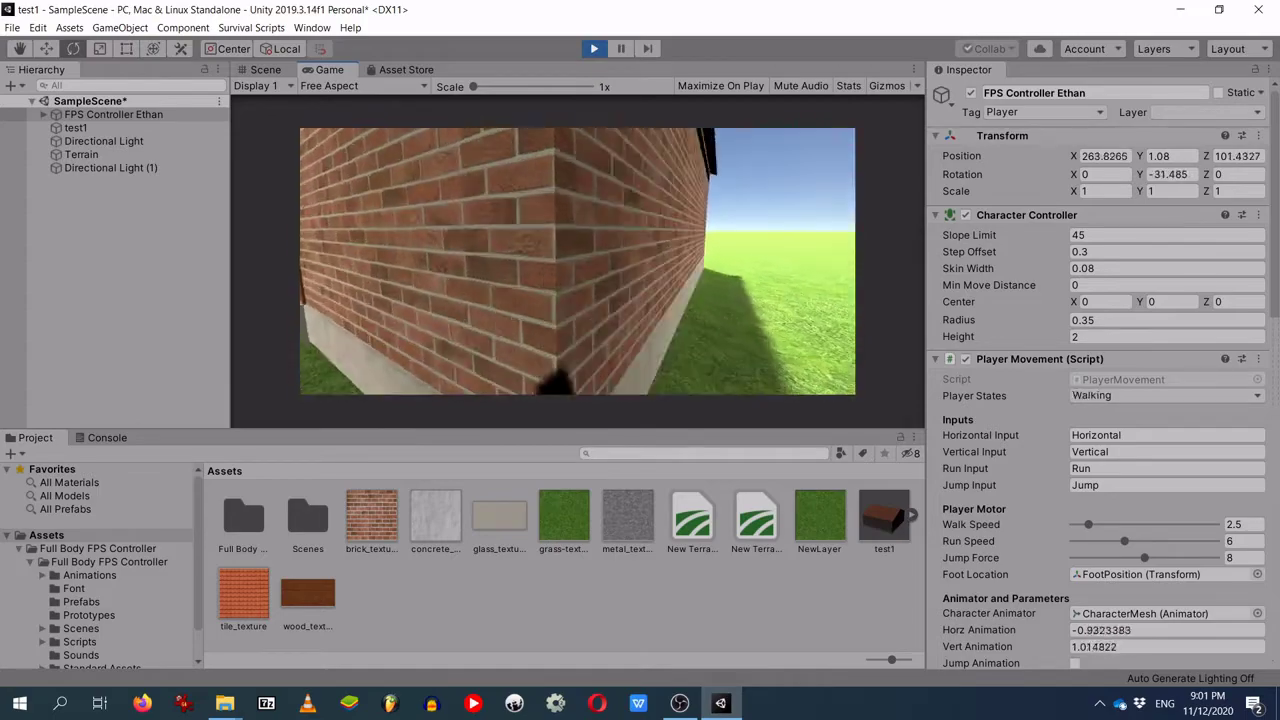
pyautogui.press('s')
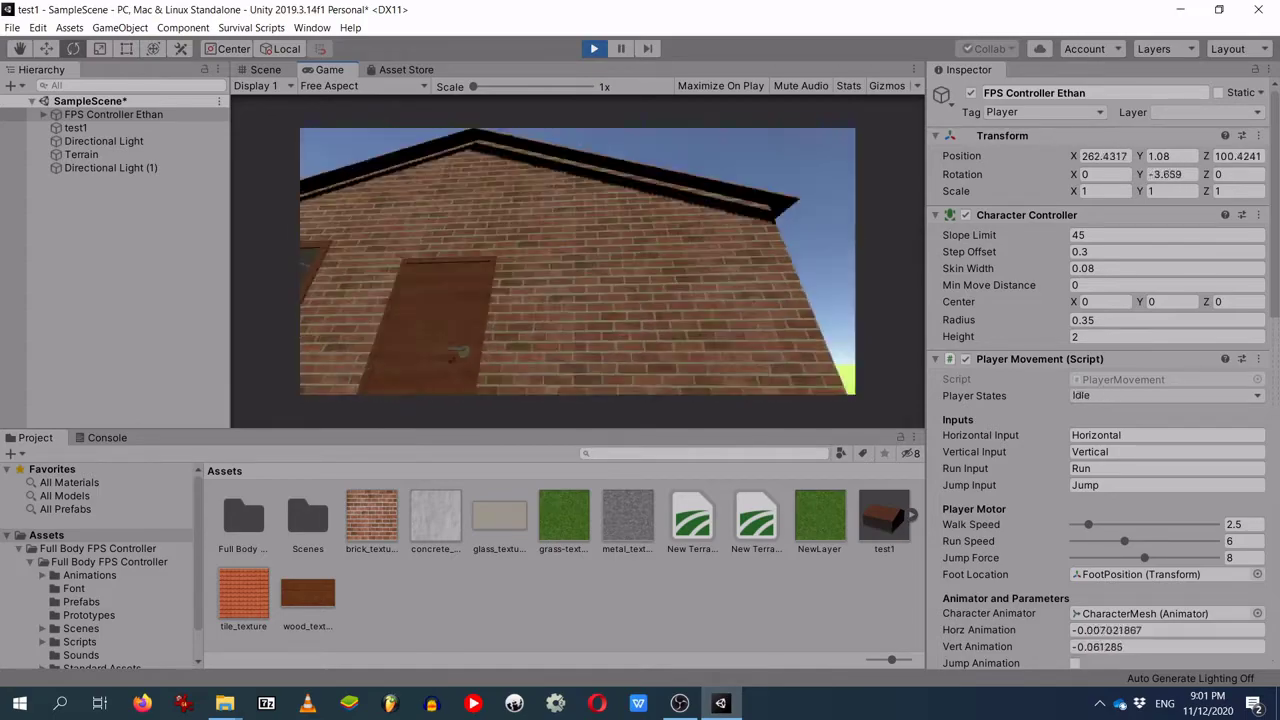
pyautogui.press('w')
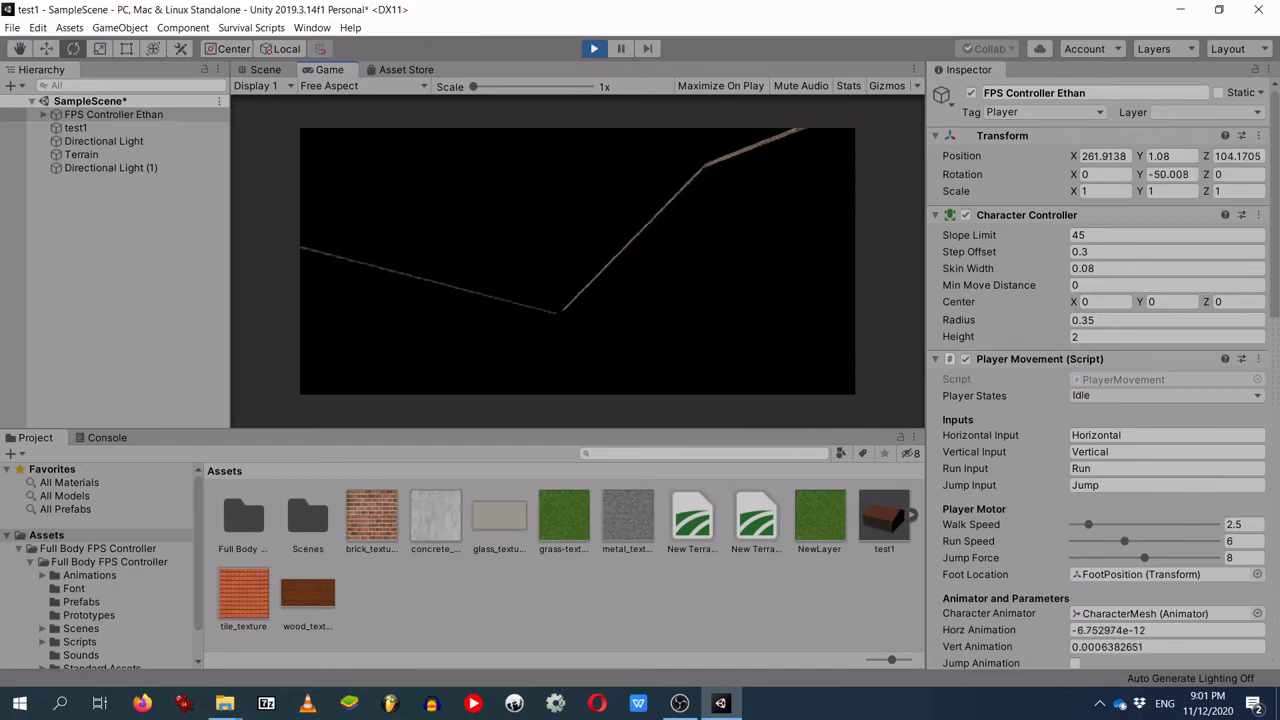
pyautogui.press('w')
pyautogui.press('a')
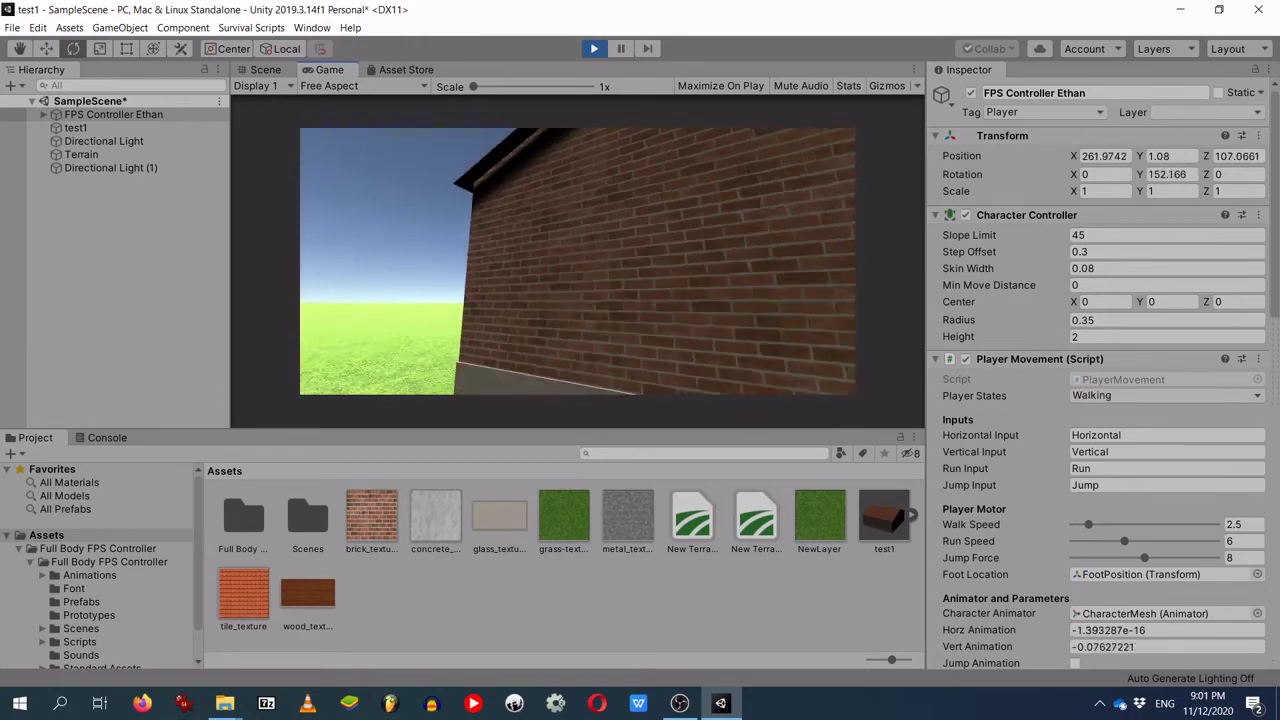
pyautogui.press('a')
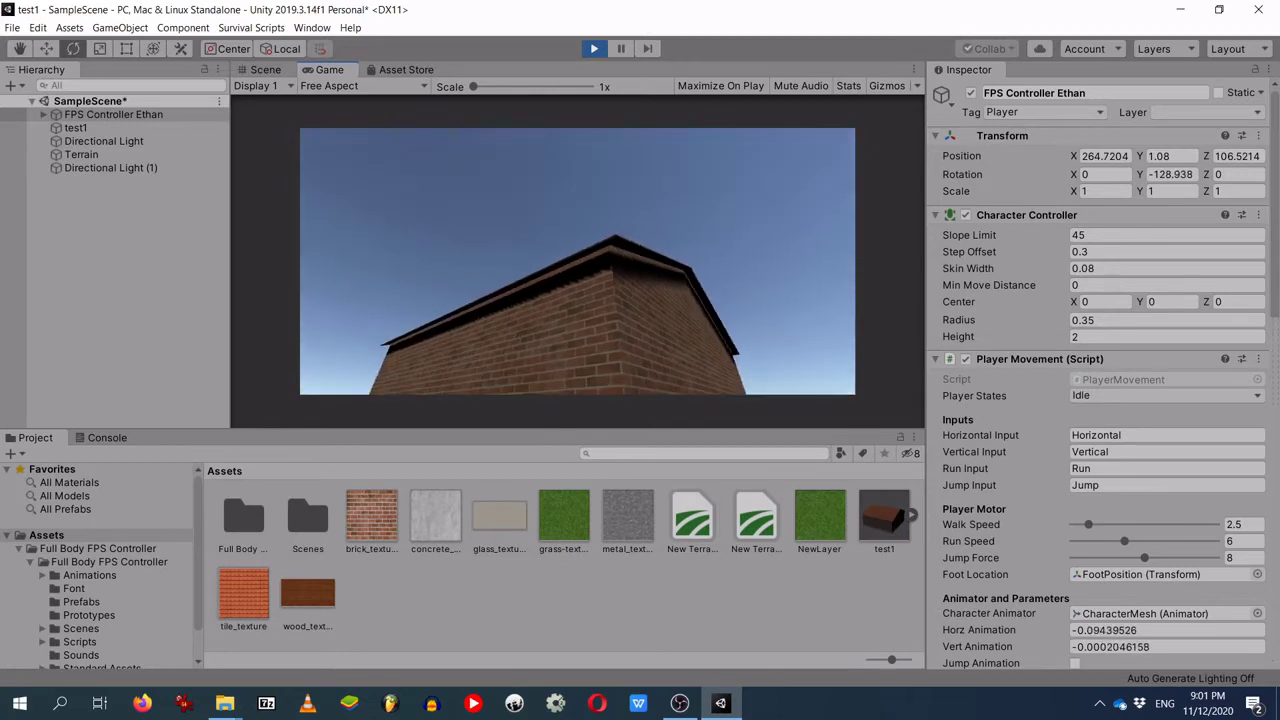
pyautogui.click(594, 49)
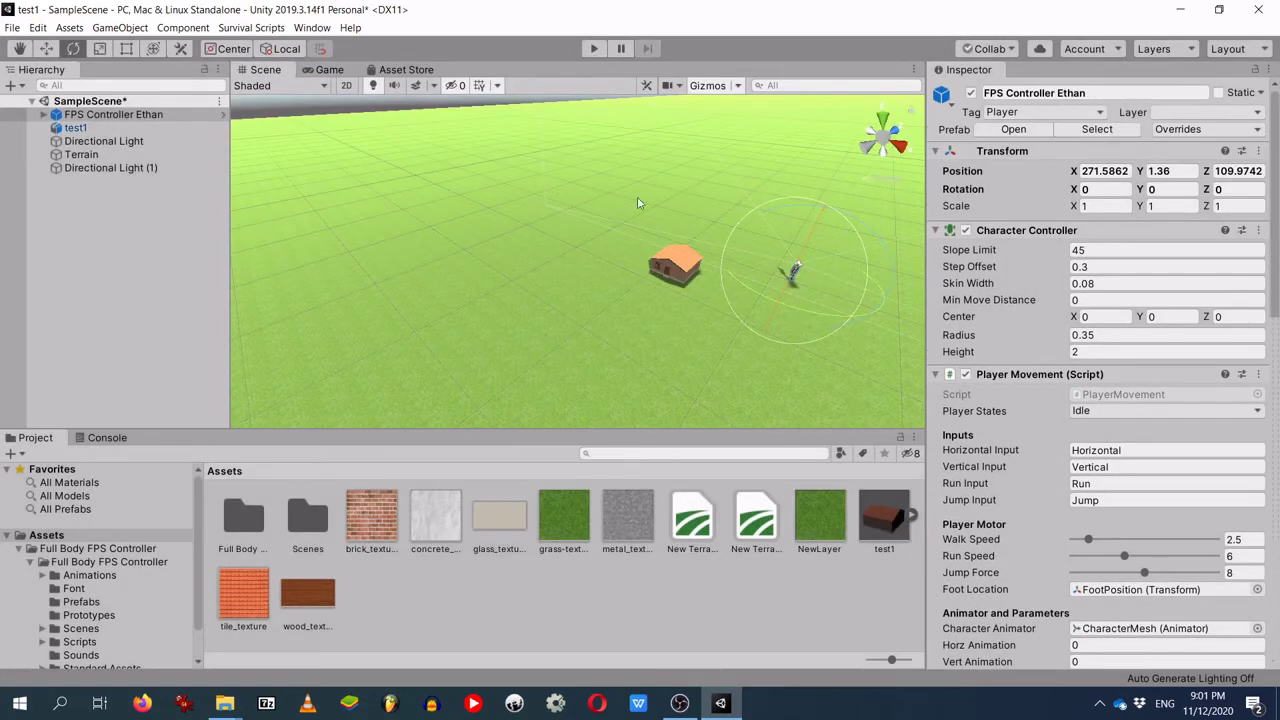
# Step: Add a Mesh Collider physics component to the test1 house model
pyautogui.click(676, 270)
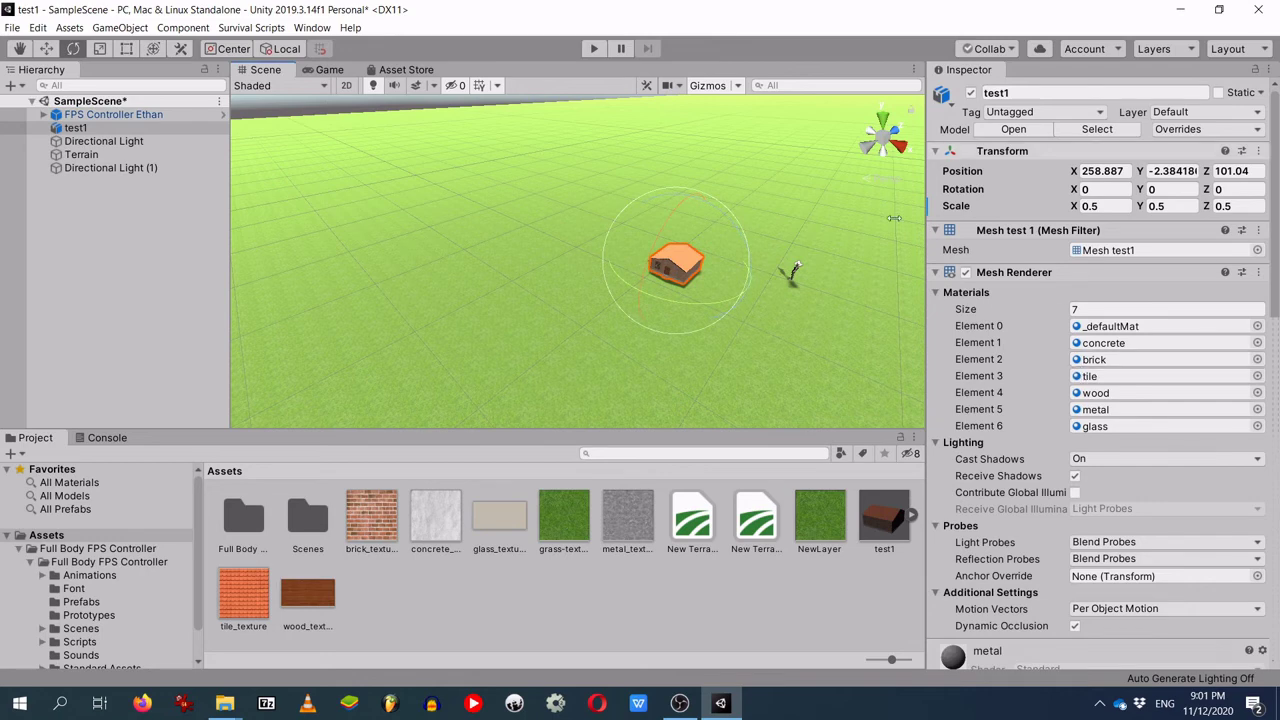
pyautogui.scroll(-5, 1030, 340)
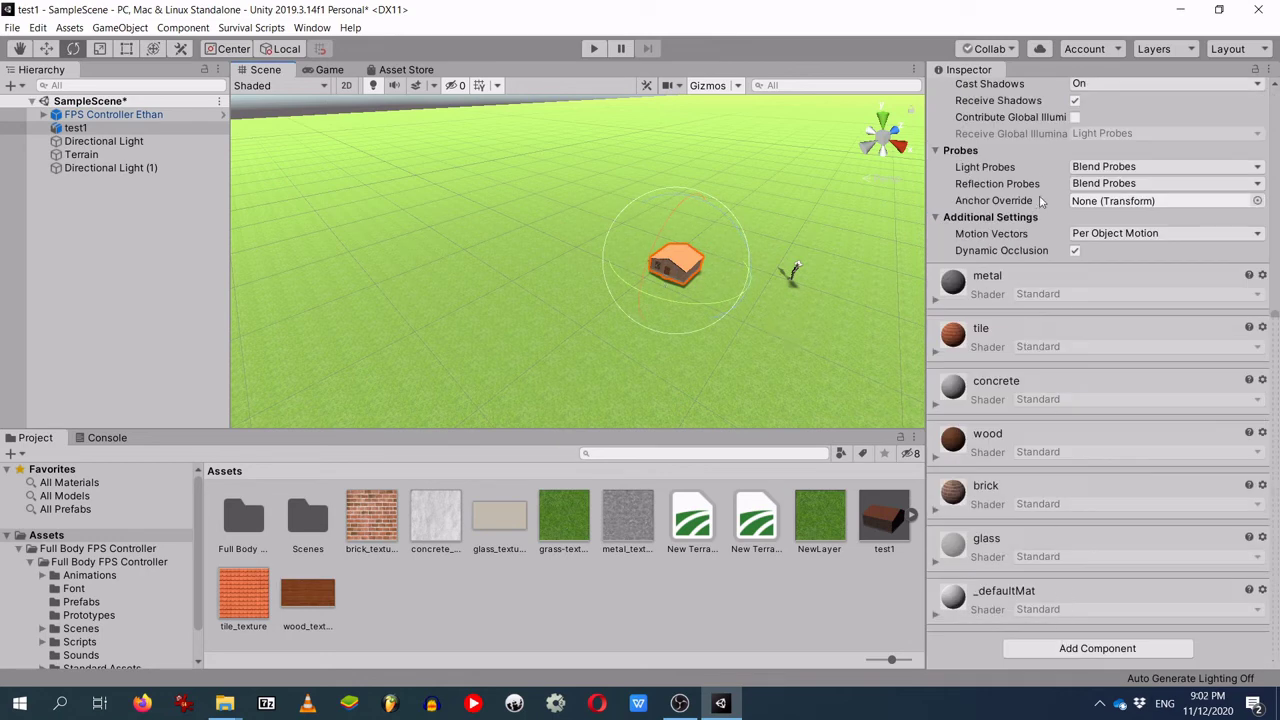
pyautogui.scroll(5, 1030, 195)
pyautogui.scroll(-5, 1043, 431)
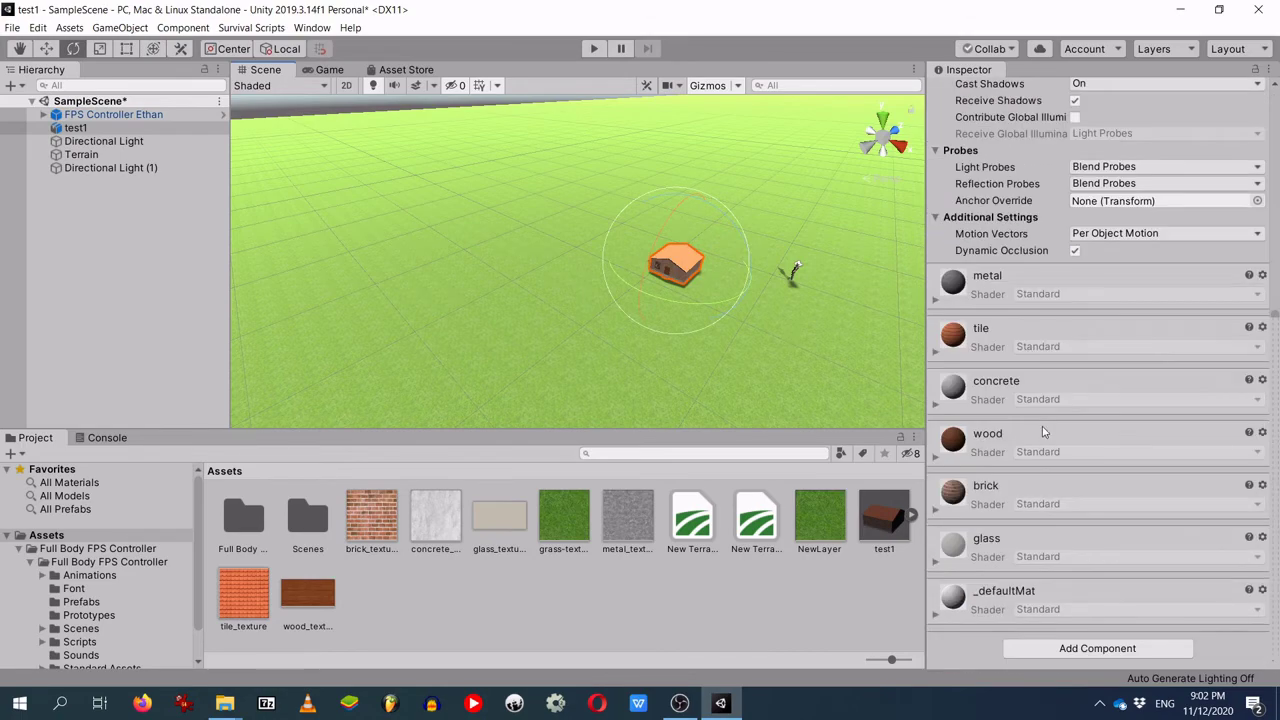
pyautogui.click(1030, 645)
pyautogui.scroll(-2, 1050, 560)
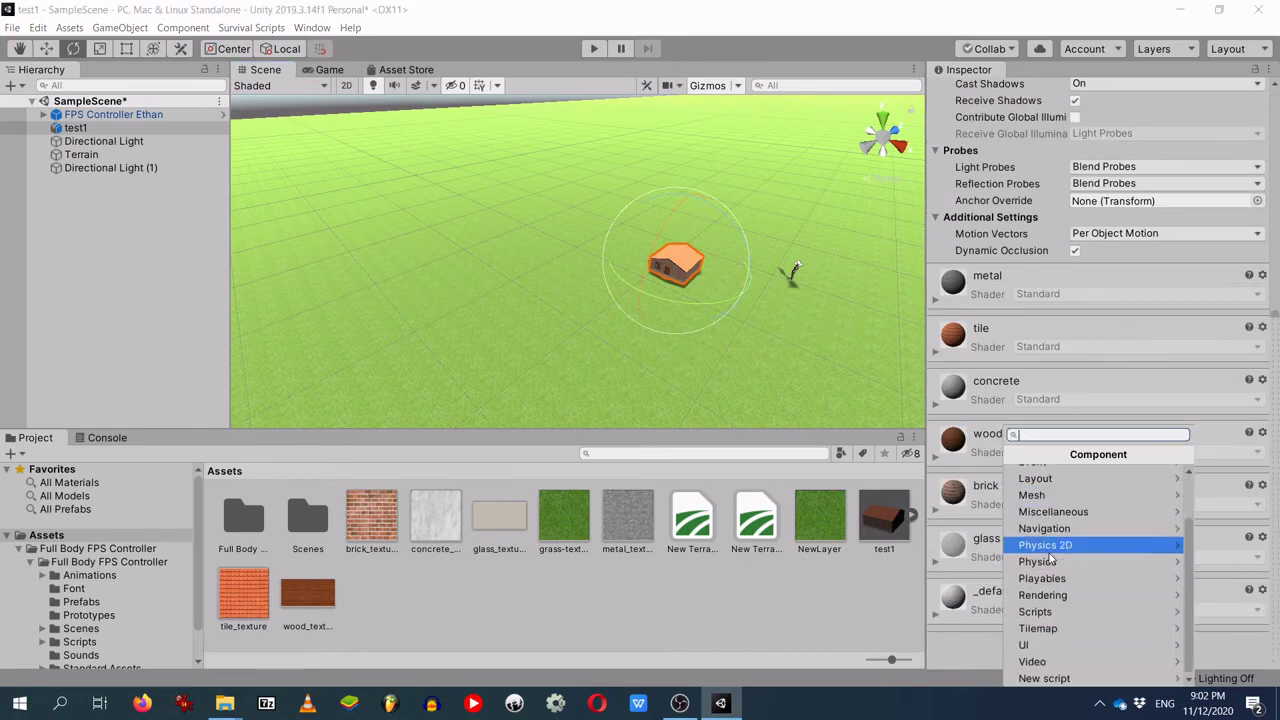
pyautogui.click(1050, 561)
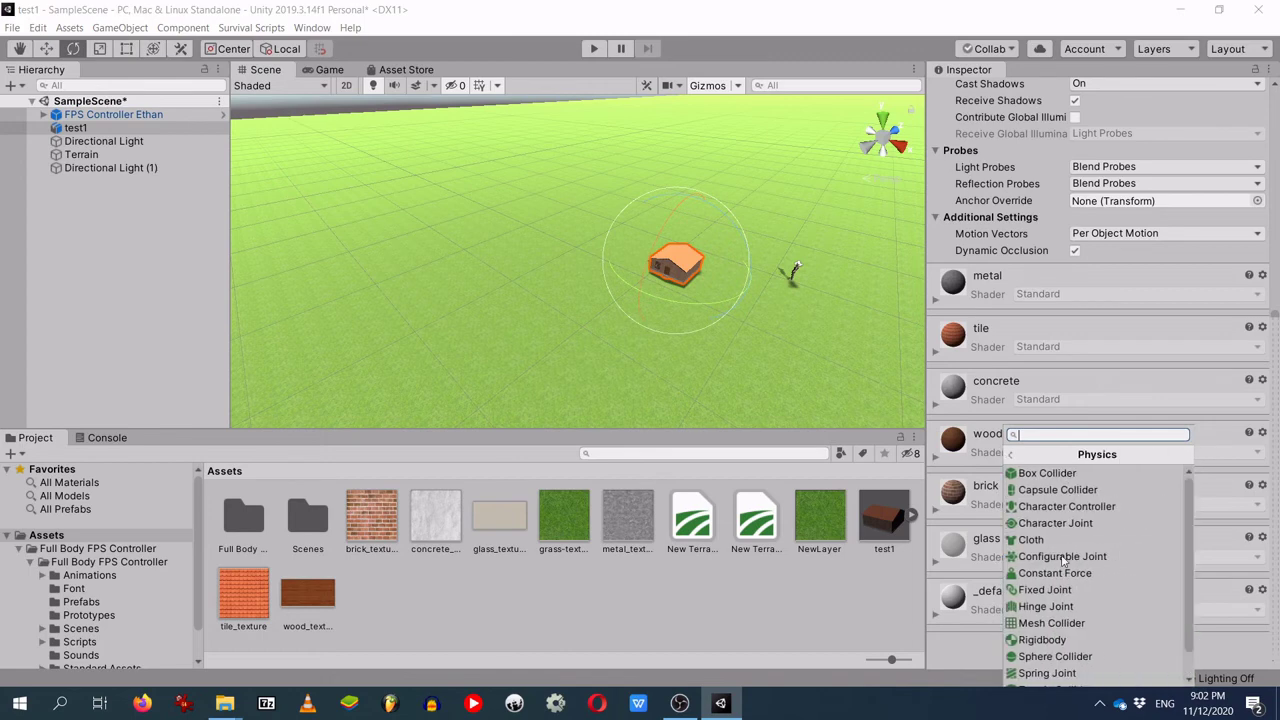
pyautogui.click(1055, 623)
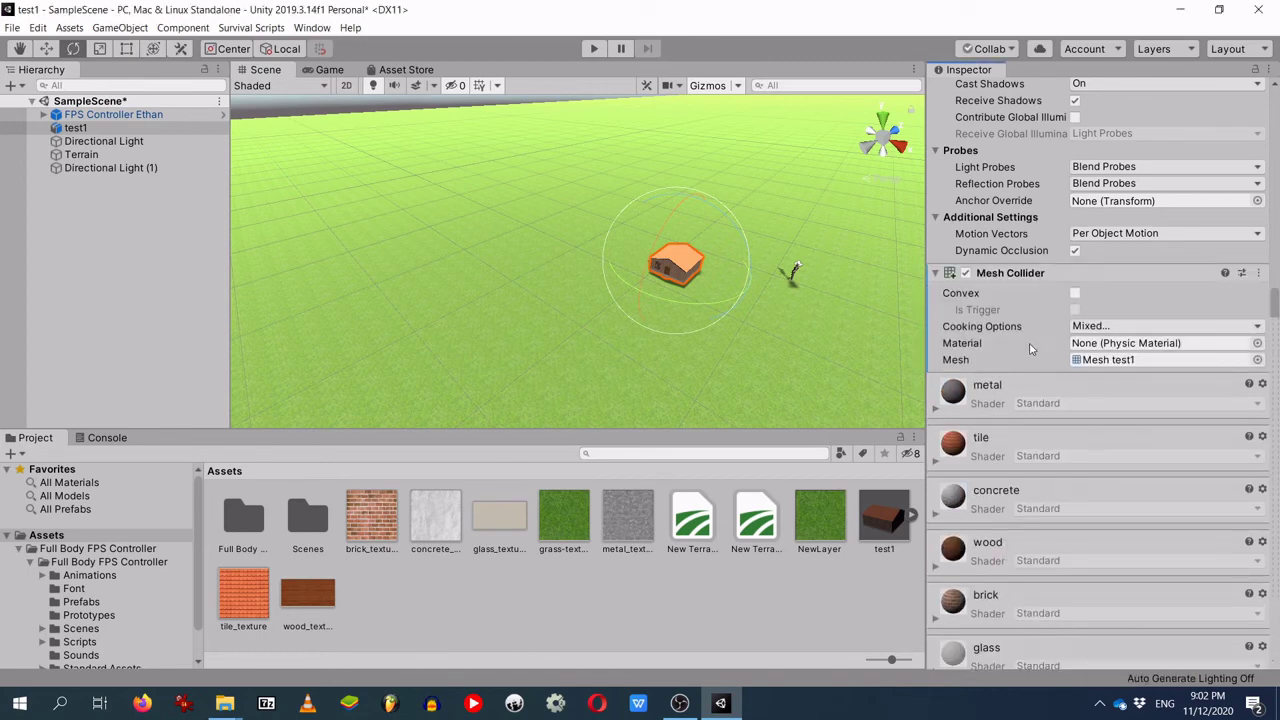
# Step: Test-run the scene with the Mesh Collider, moving the FPS controller against the house's walls and door and over its roof, and stop the run
pyautogui.click(603, 50)
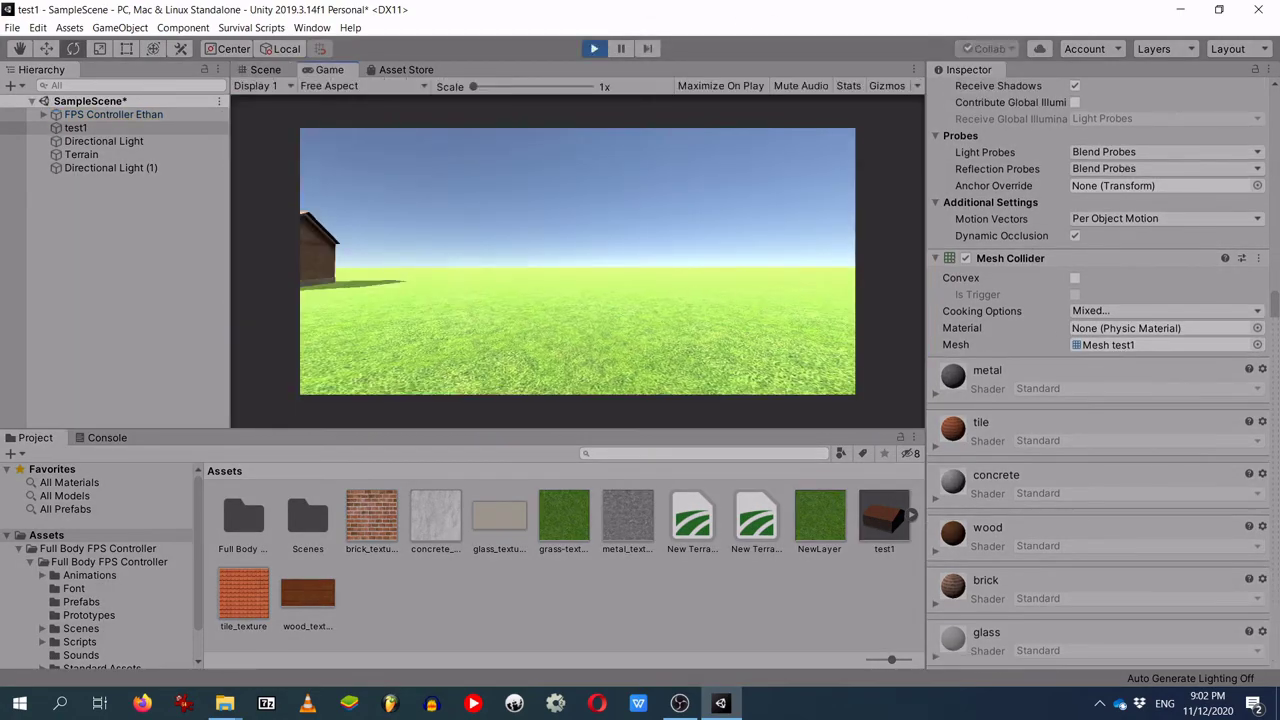
pyautogui.press('w')
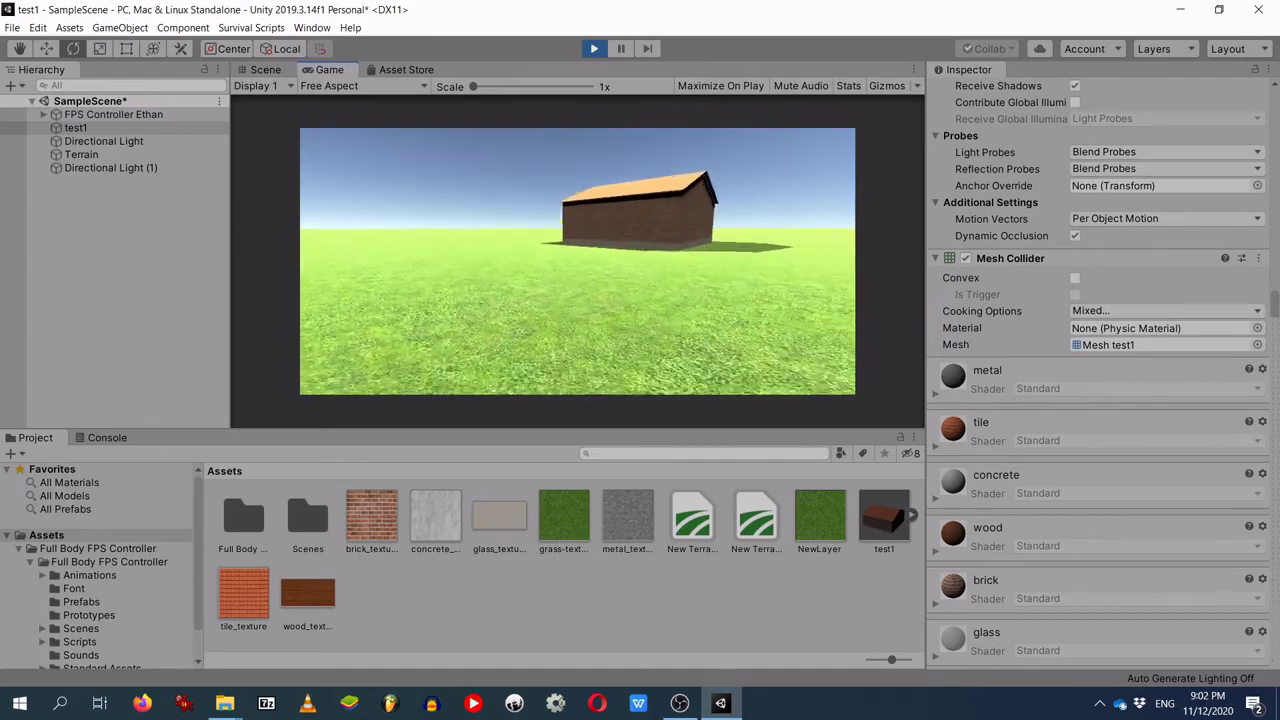
pyautogui.press('w')
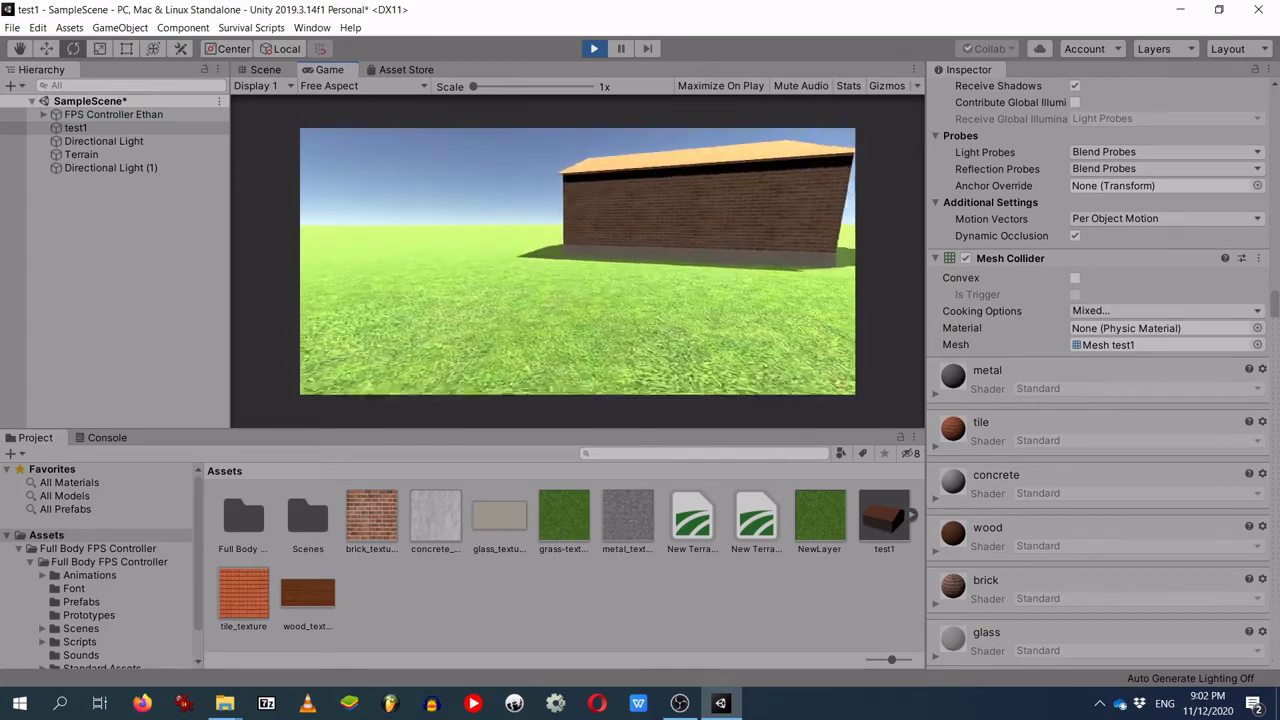
pyautogui.press('w')
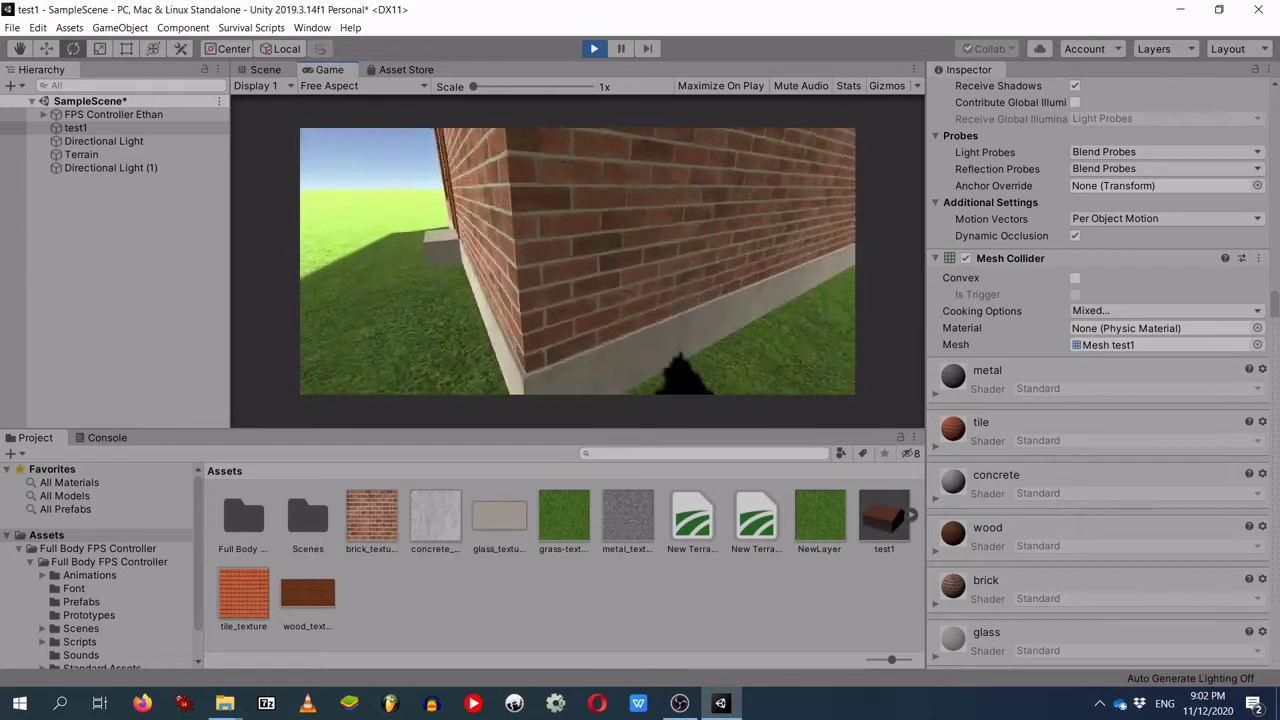
pyautogui.press('s')
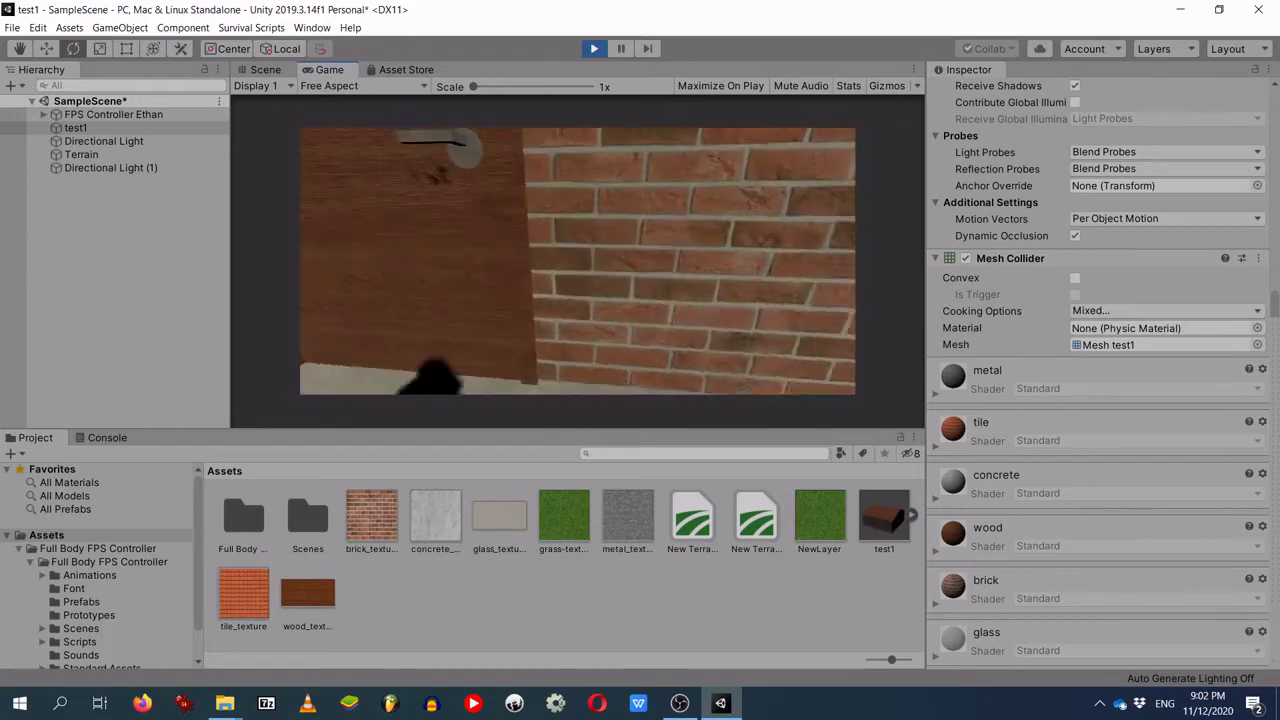
pyautogui.press('s')
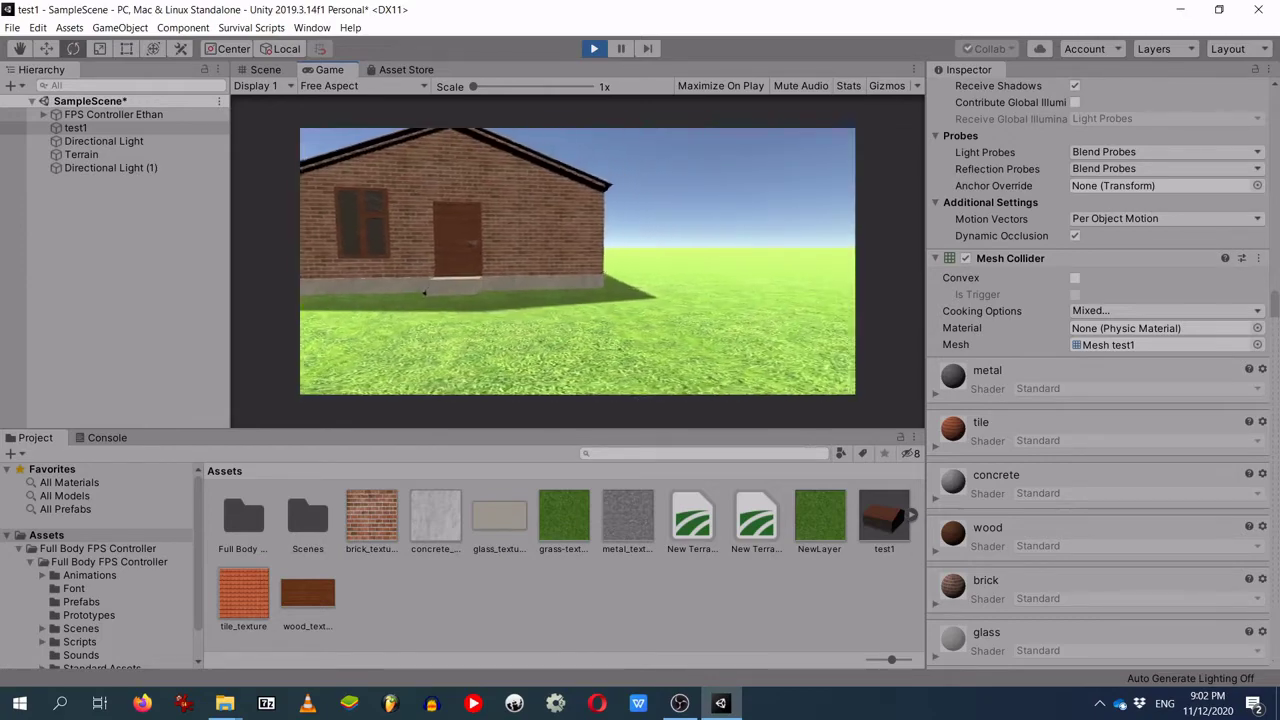
pyautogui.press('w')
pyautogui.press('w')
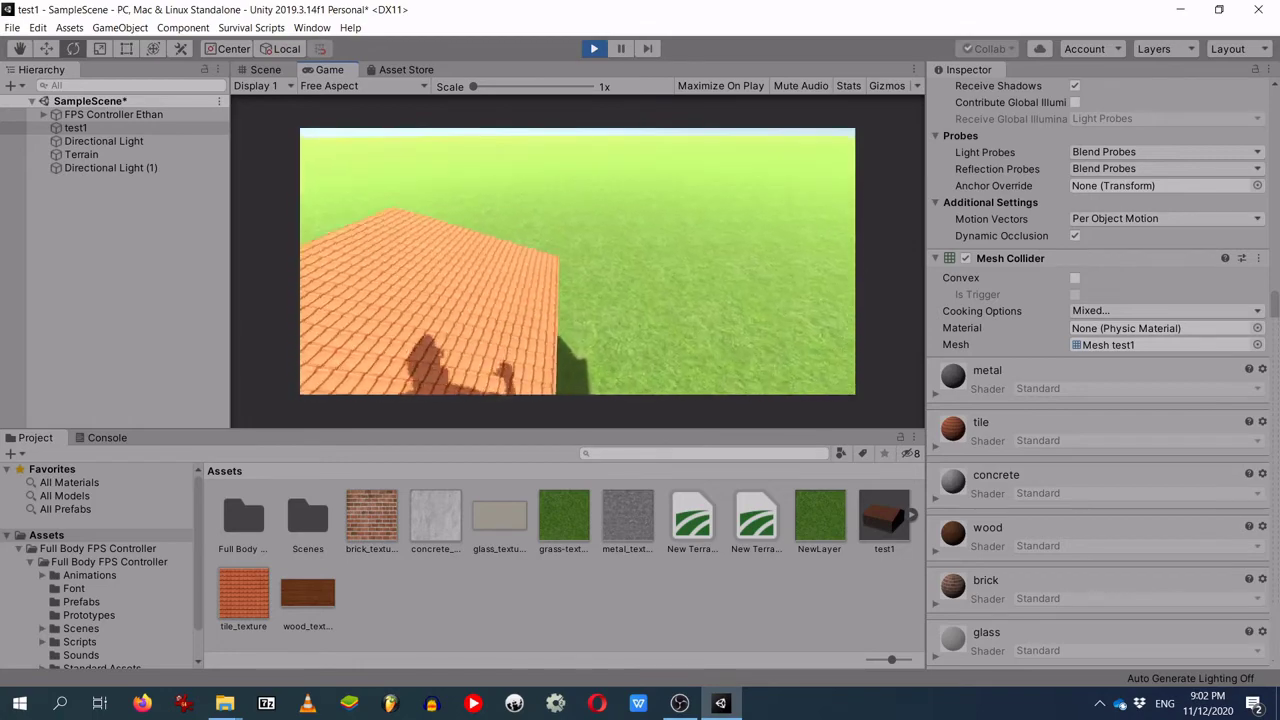
pyautogui.press('w')
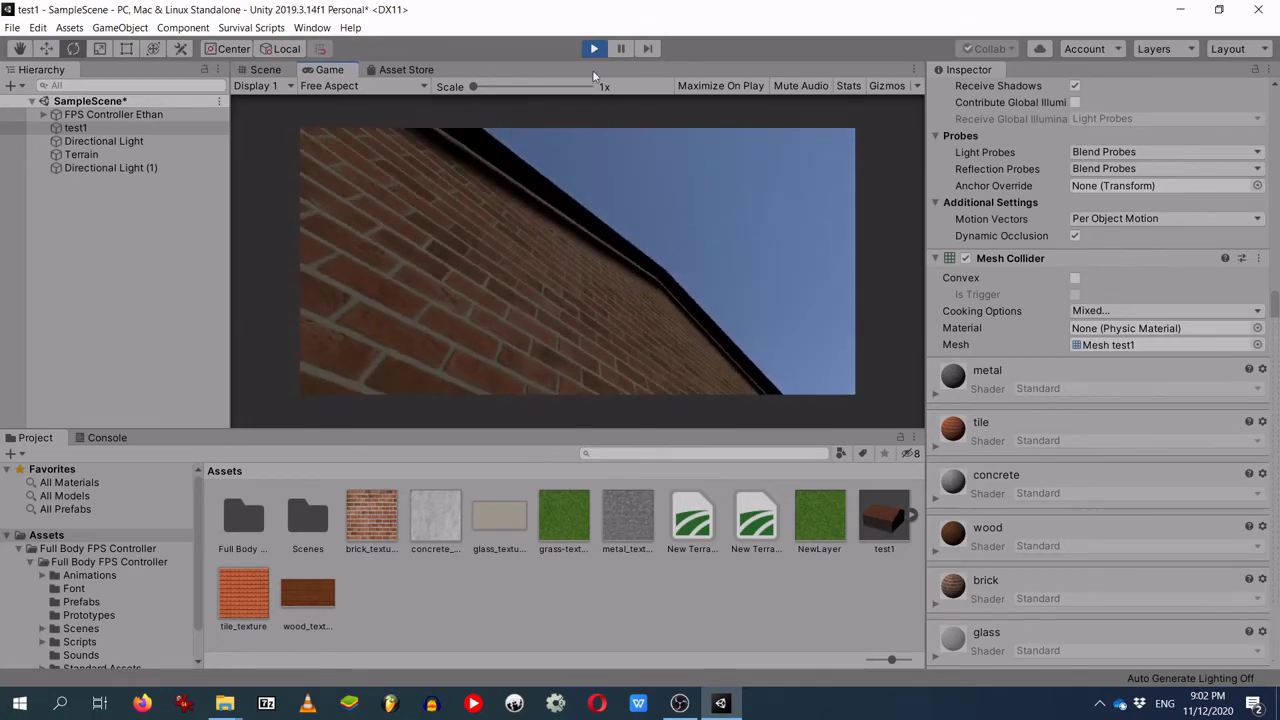
pyautogui.click(594, 48)
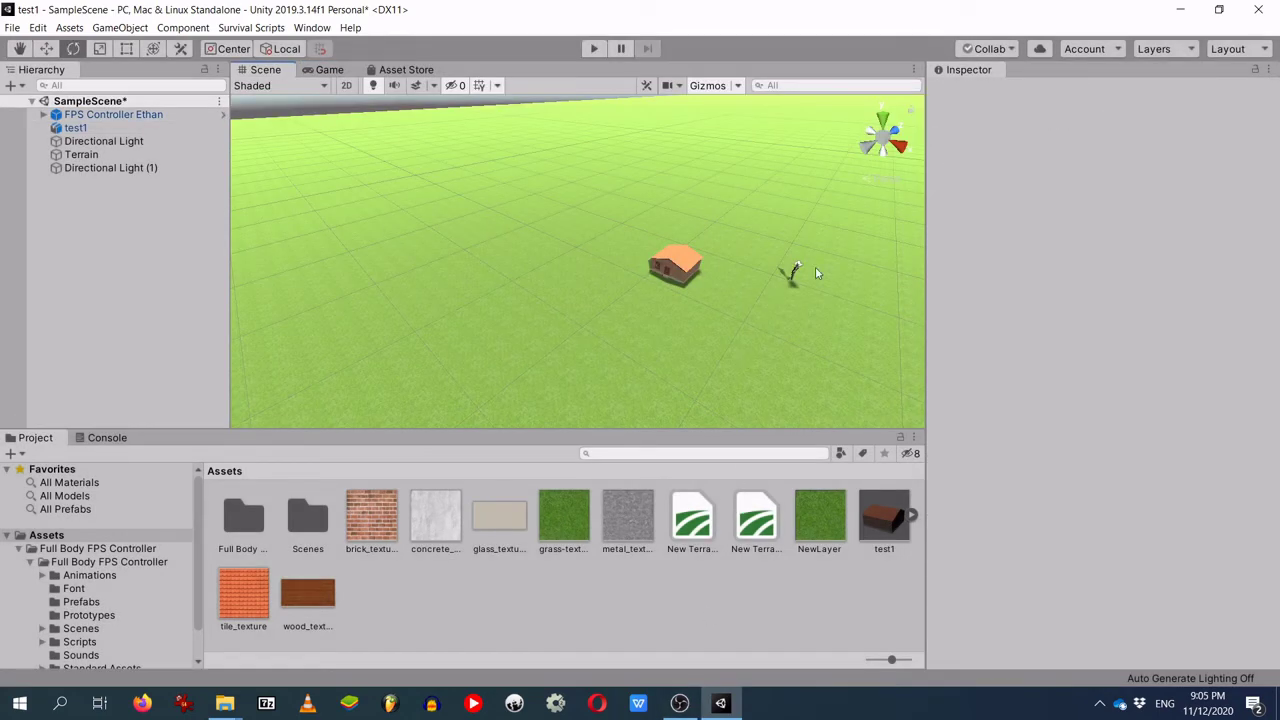
# Step: Enable Generate Colliders in the import settings of the test1 model asset and apply the change
pyautogui.click(876, 529)
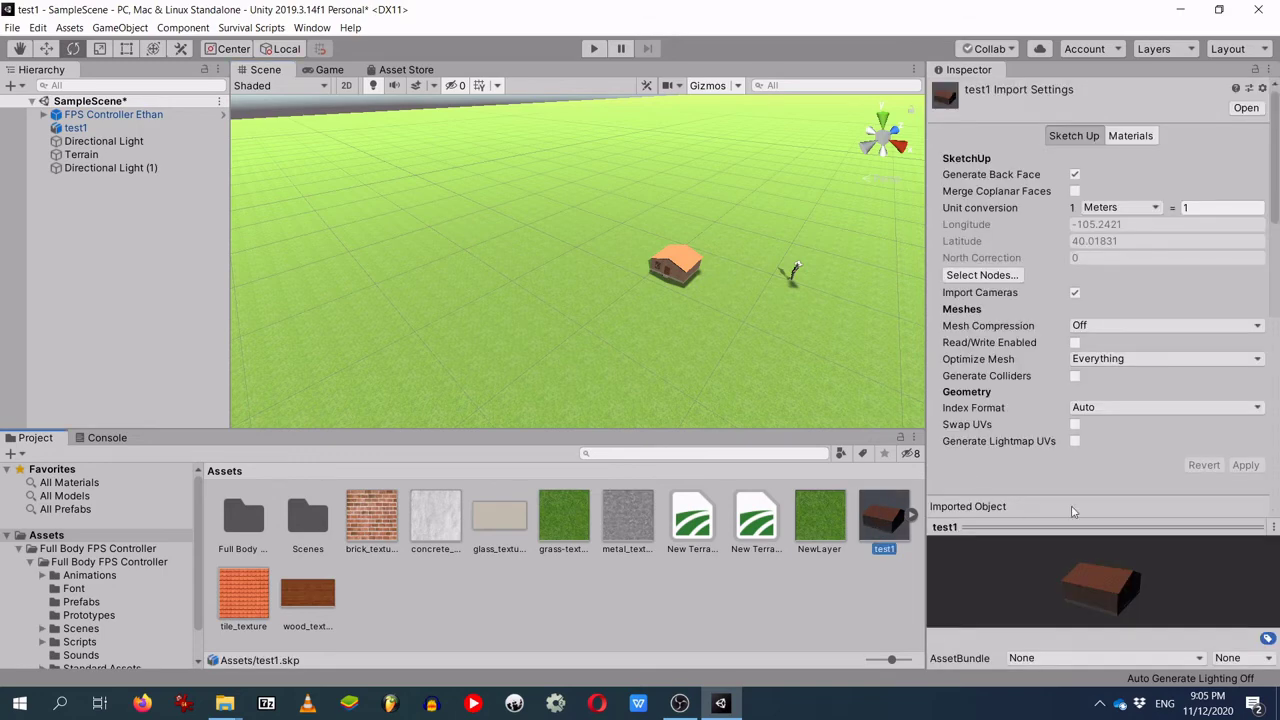
pyautogui.click(1075, 378)
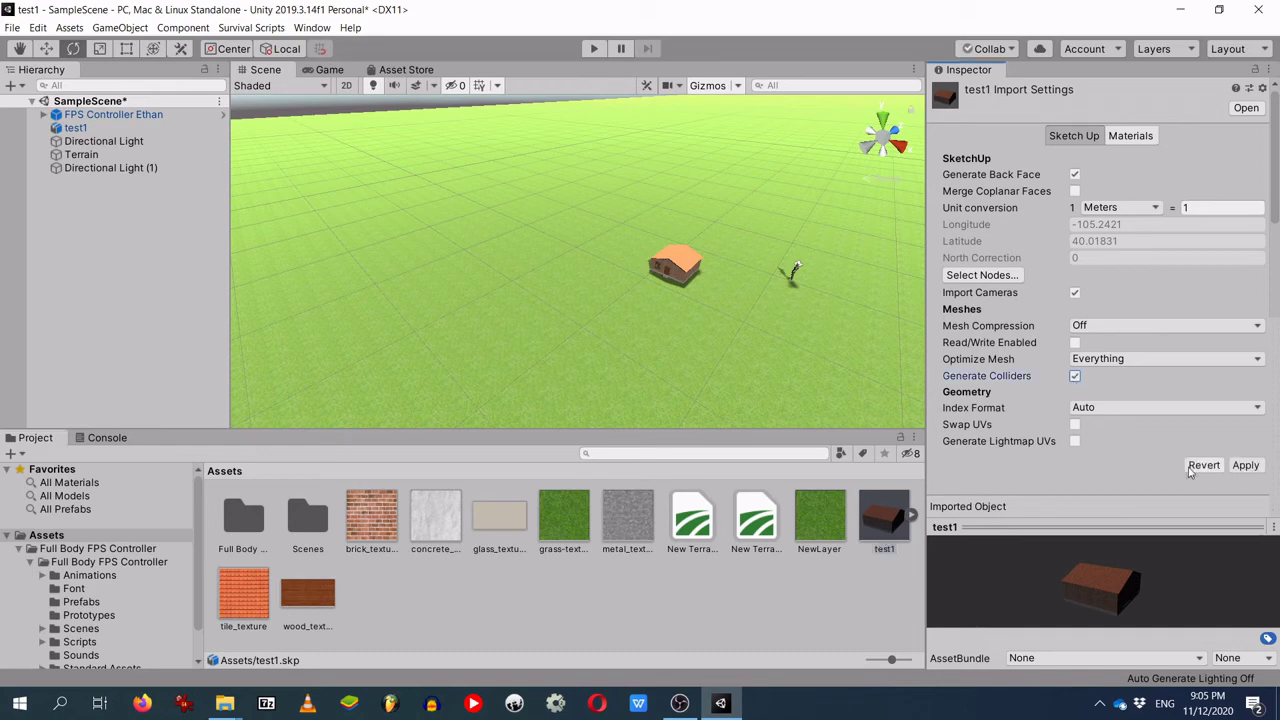
pyautogui.click(1245, 466)
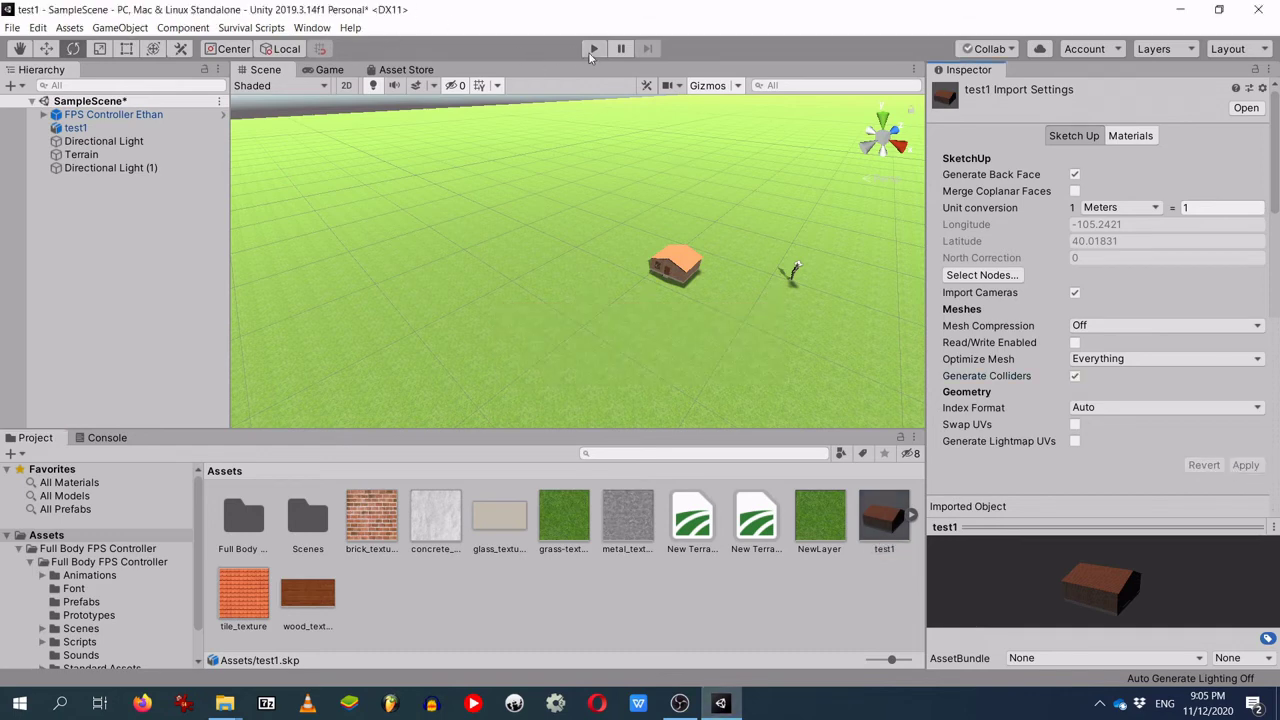
# Step: Test-run the scene with generated colliders, jumping the FPS controller onto the tiled roof and walking around the house, and stop the run
pyautogui.click(592, 52)
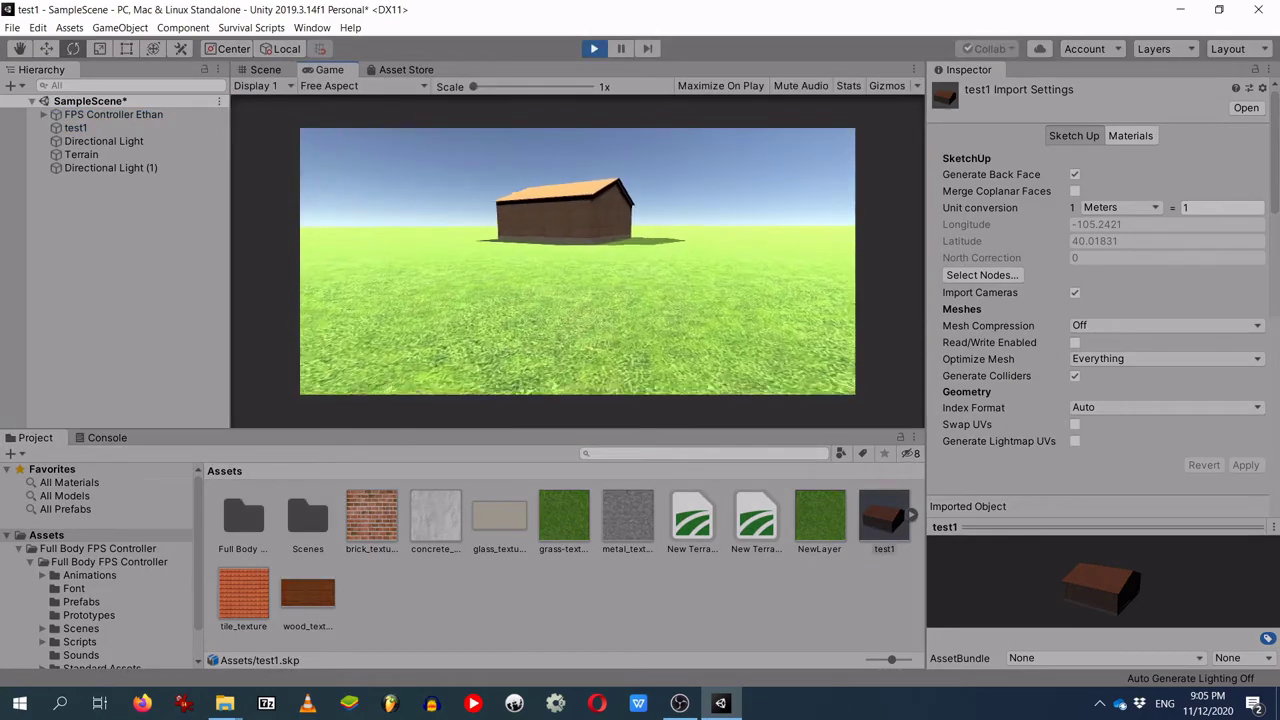
pyautogui.press('w')
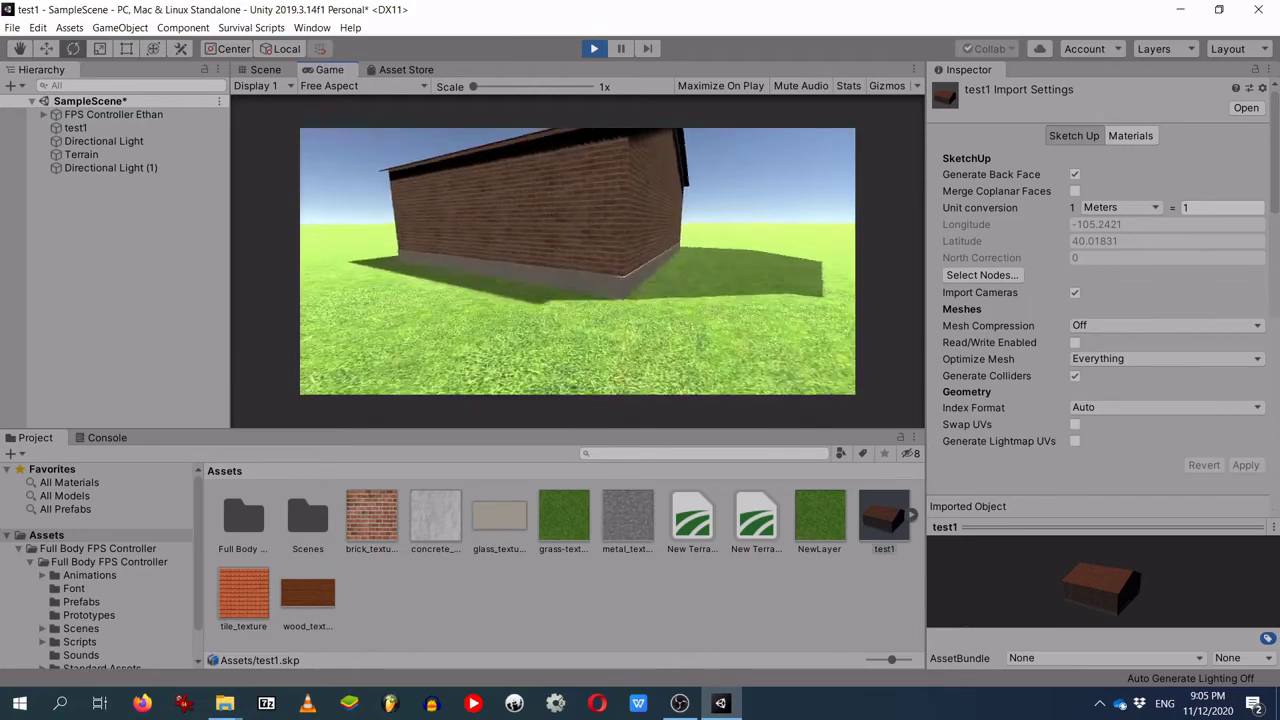
pyautogui.press('space')
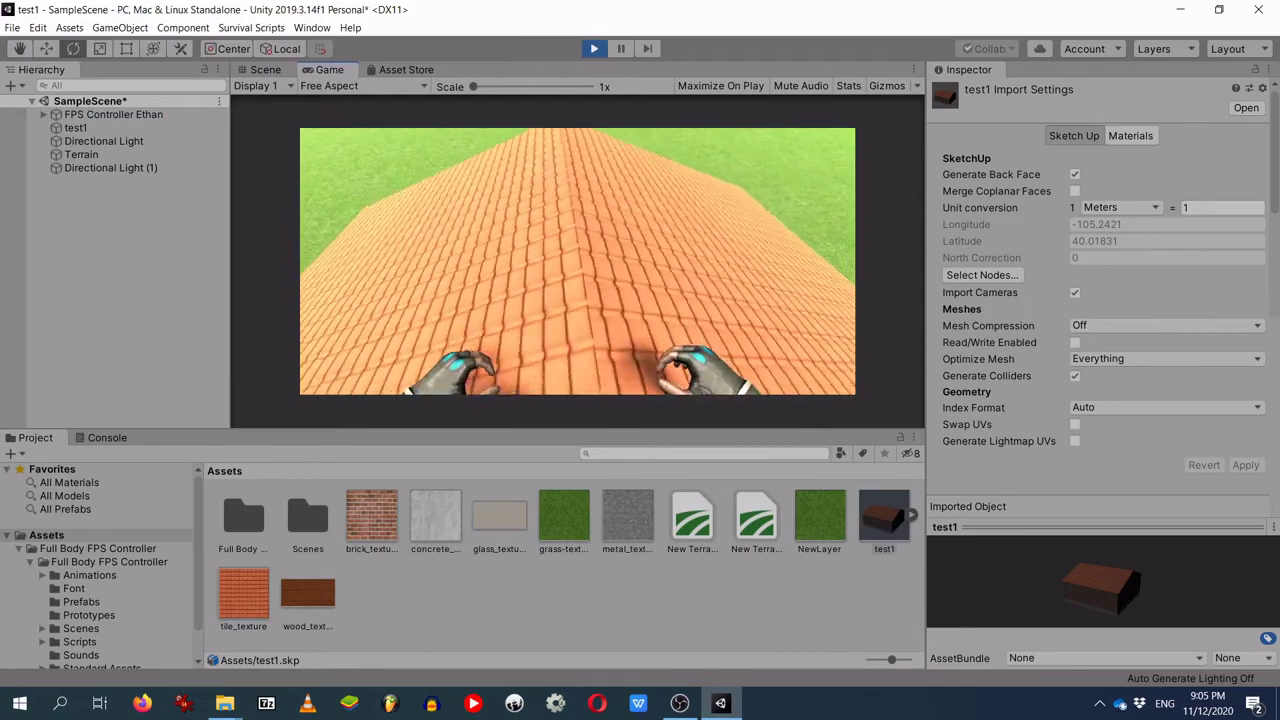
pyautogui.press('w')
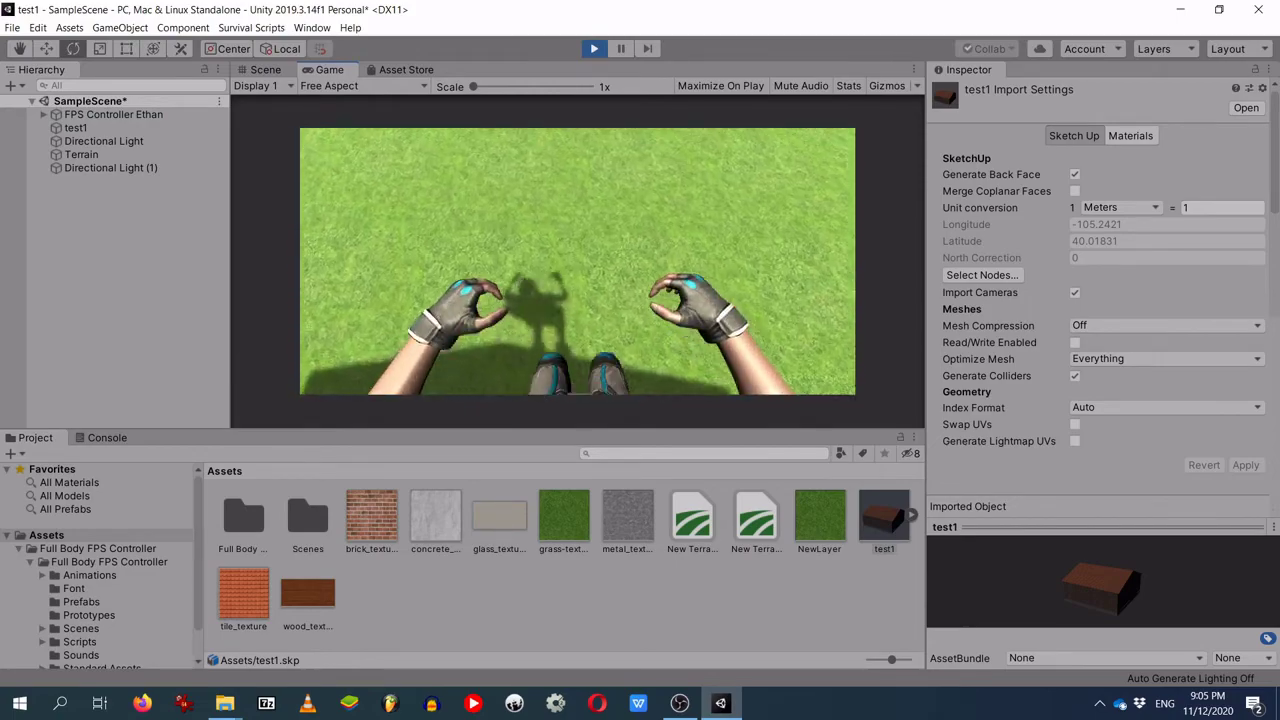
pyautogui.press('w')
pyautogui.press('w')
pyautogui.press('s')
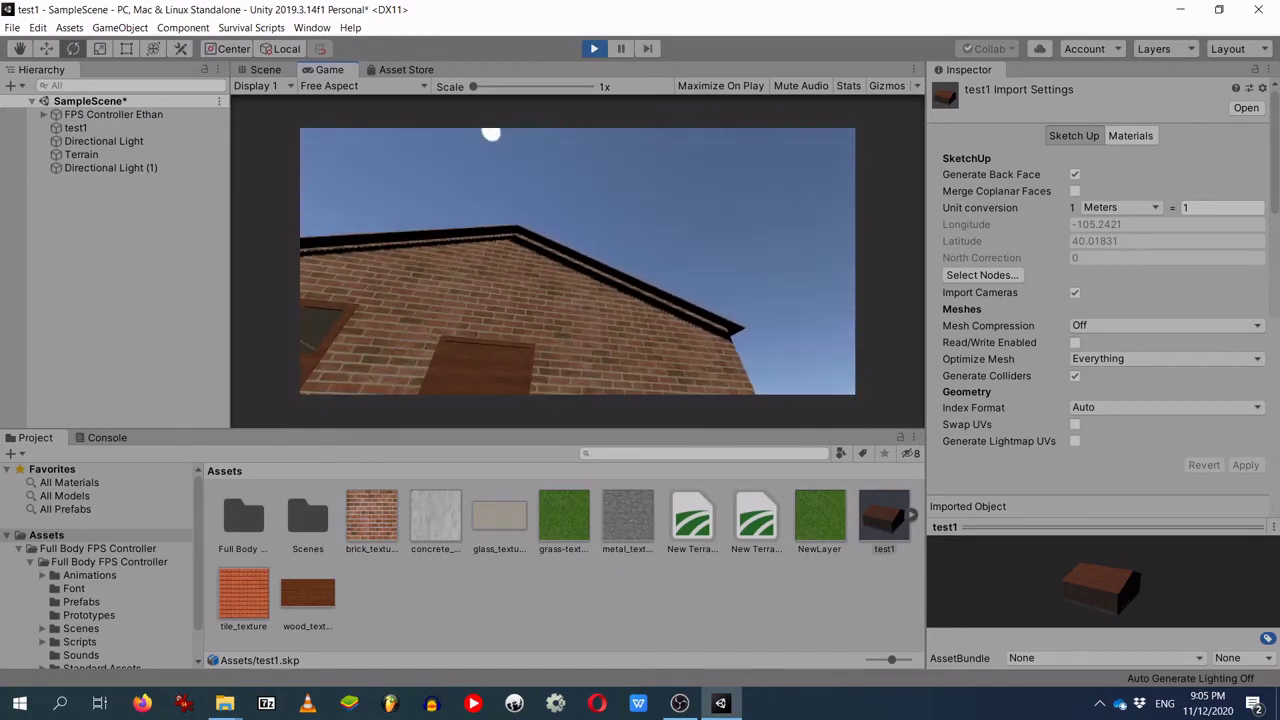
pyautogui.click(590, 50)
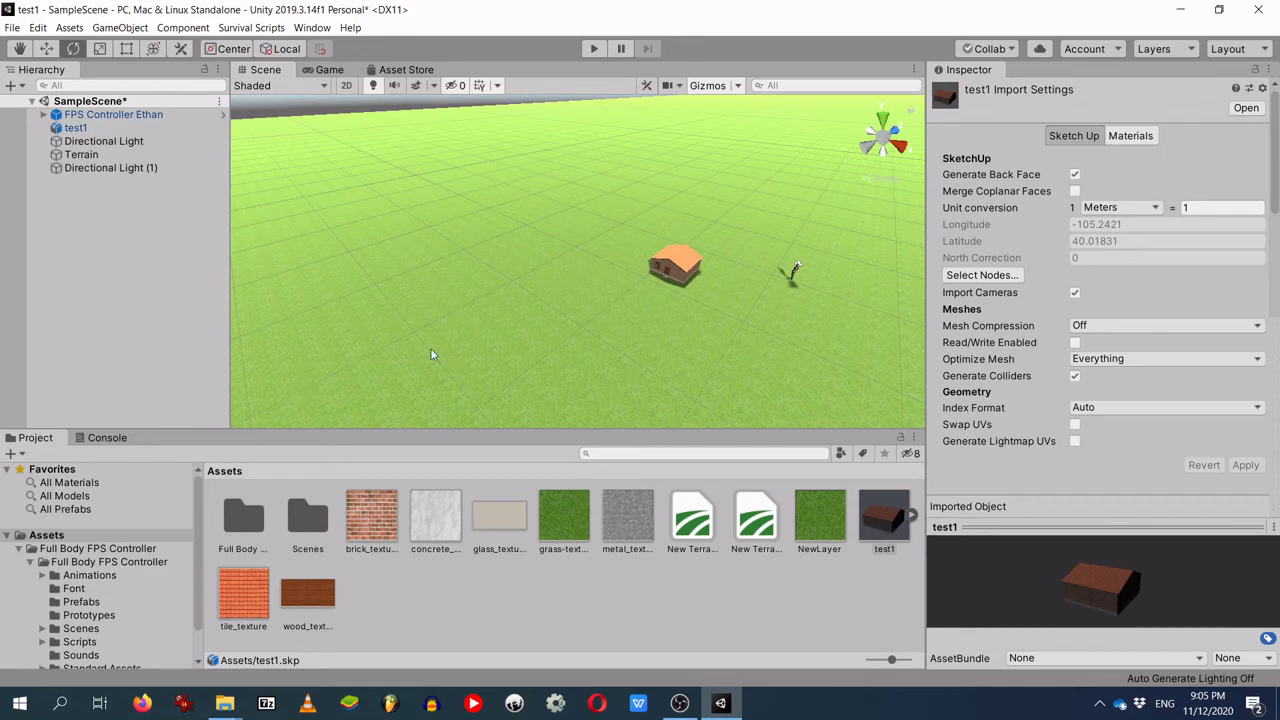
# Step: Switch to Firefox, search the web for "sketchup warehouse" and open the 3D Warehouse site
pyautogui.click(142, 703)
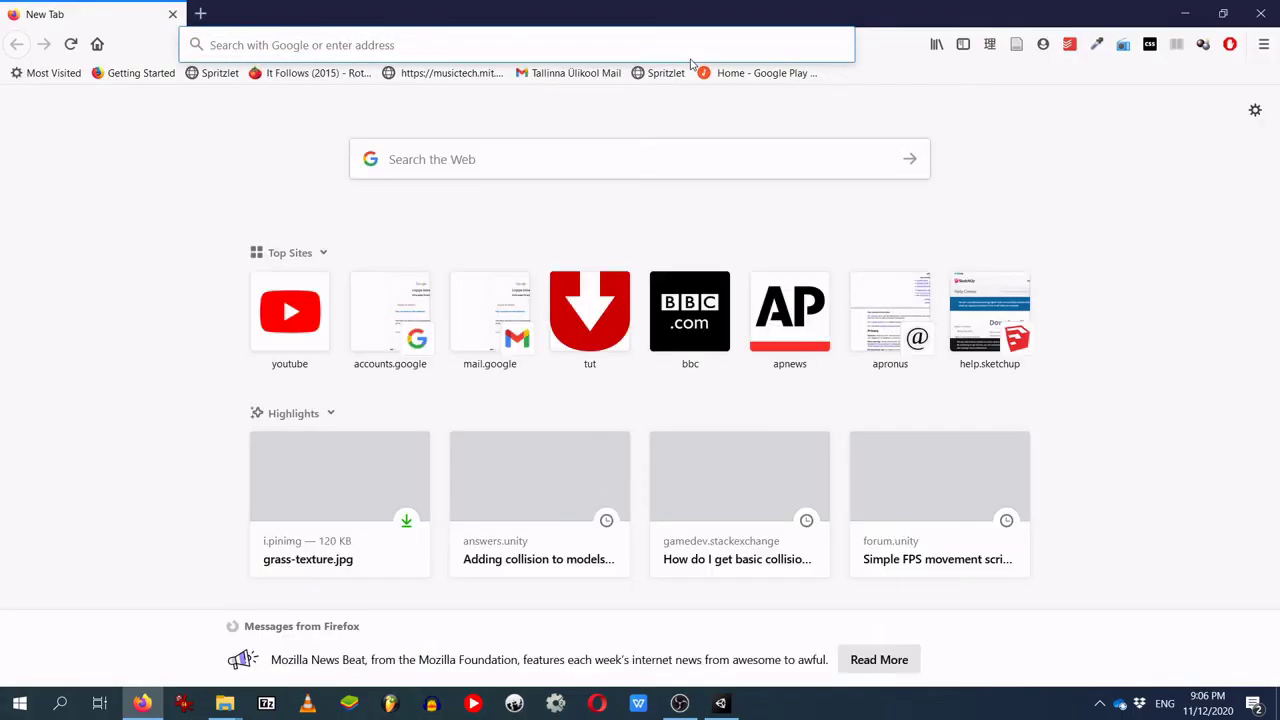
pyautogui.write('sketchup')
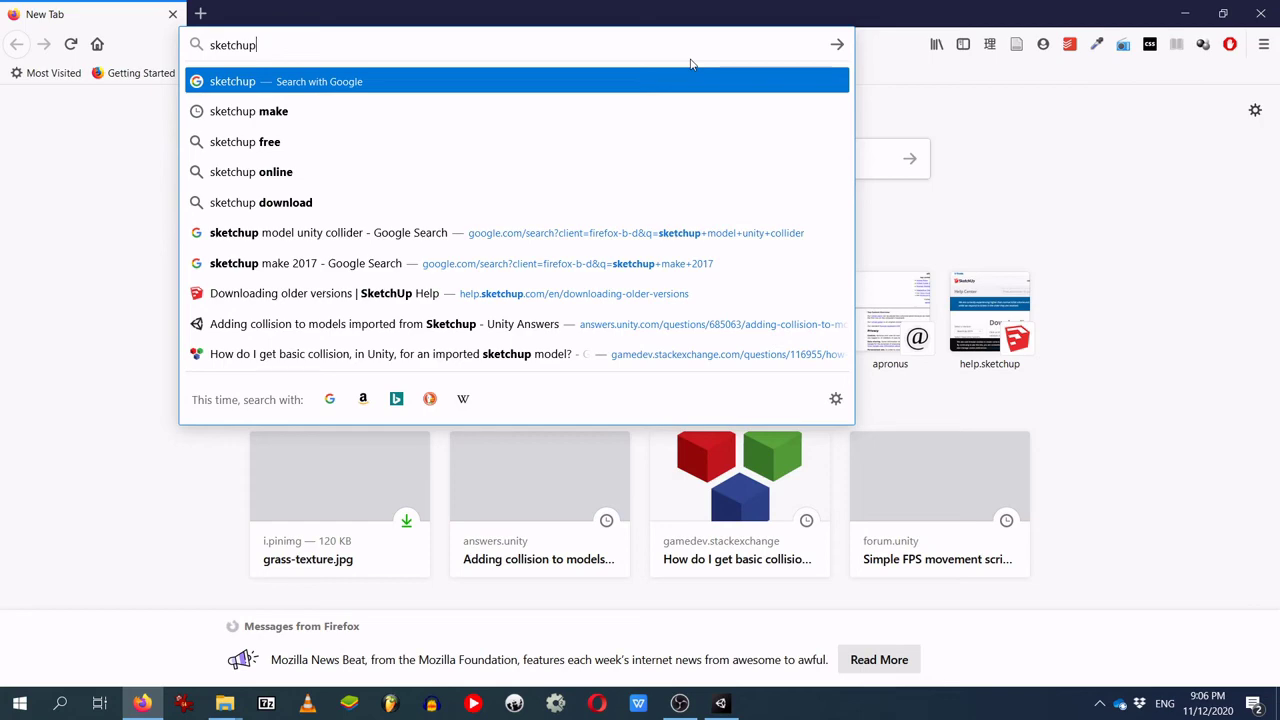
pyautogui.write('warehouse')
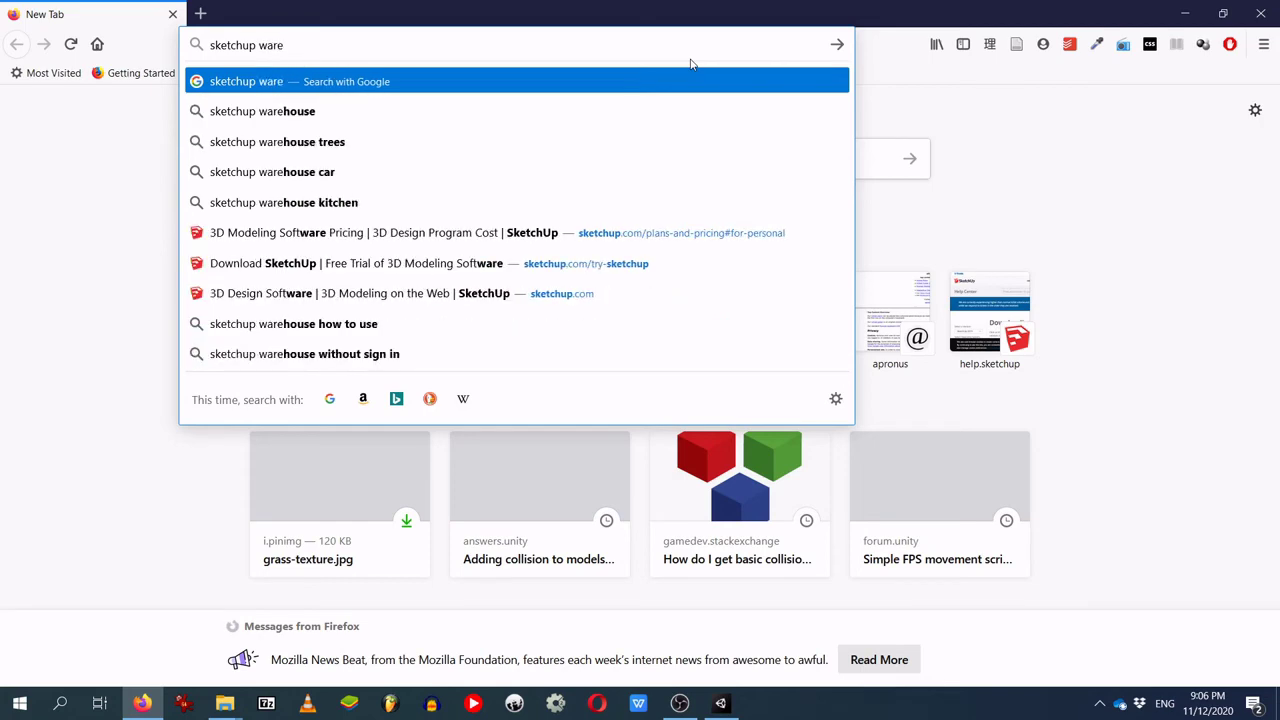
pyautogui.press('Return')
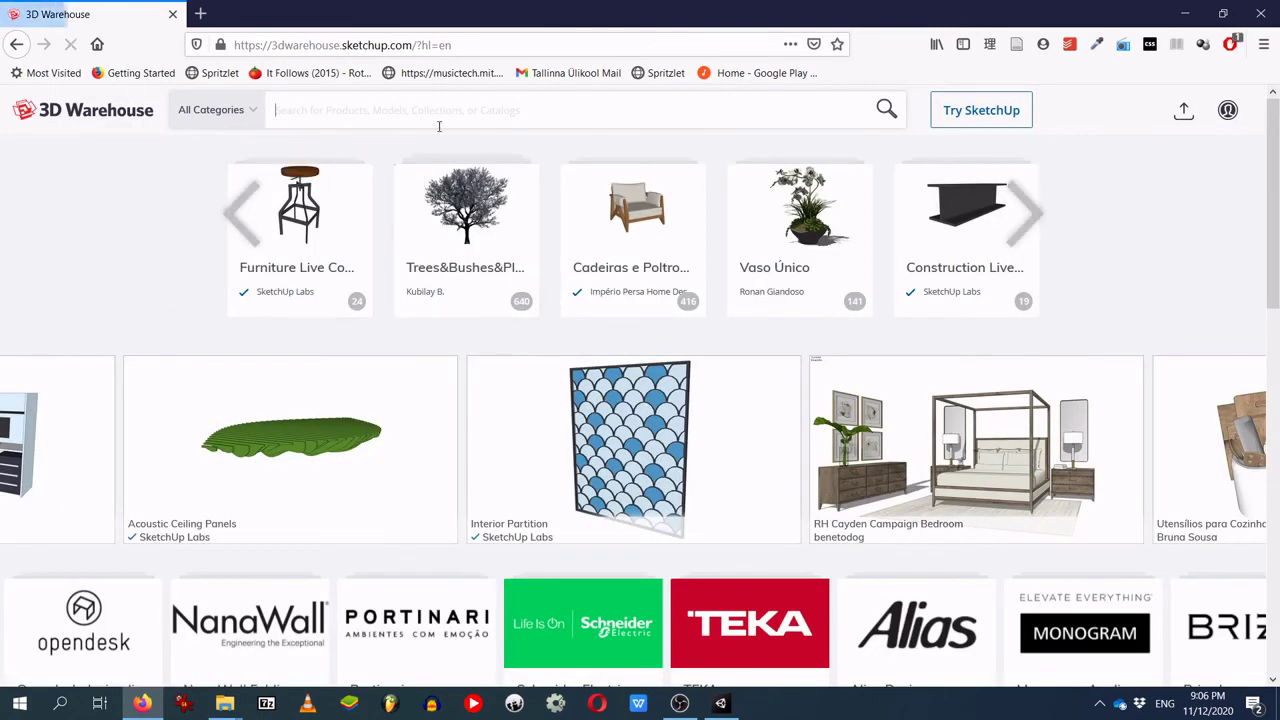
# Step: Search 3D Warehouse for "house" and restrict the results to models
pyautogui.scroll(-5, 856, 352)
pyautogui.scroll(3, 856, 352)
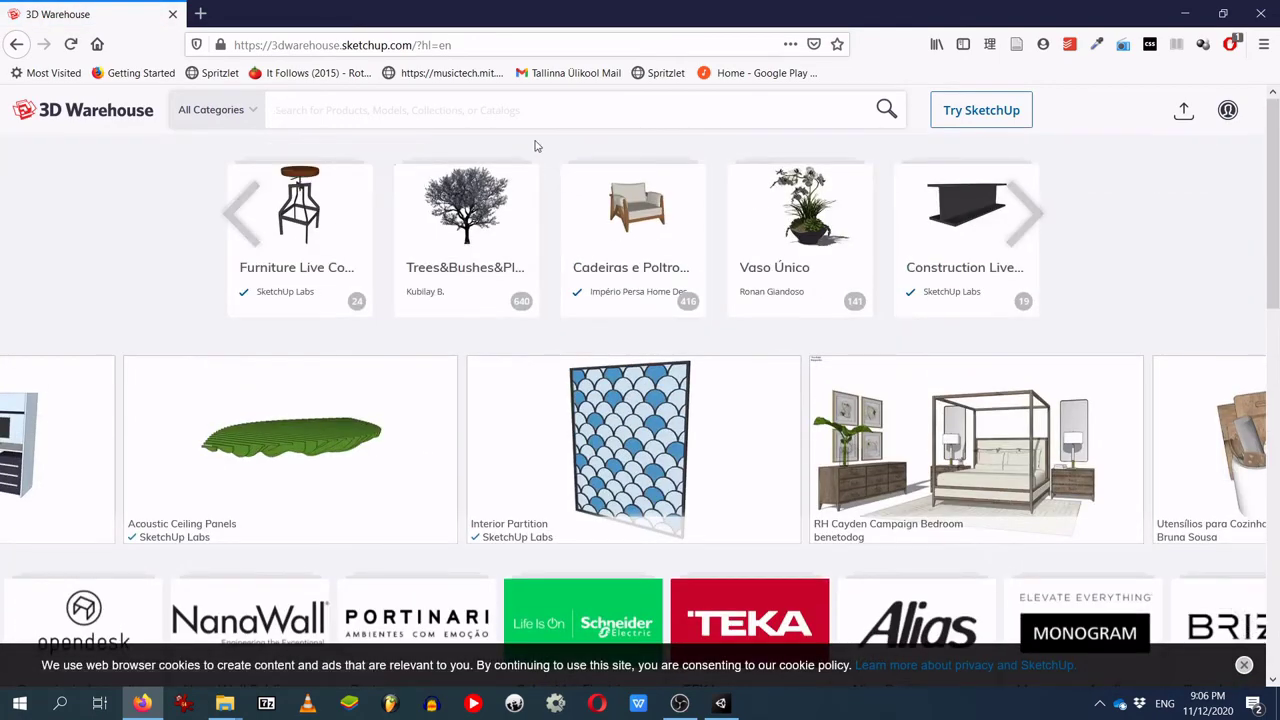
pyautogui.write('use')
pyautogui.press('Return')
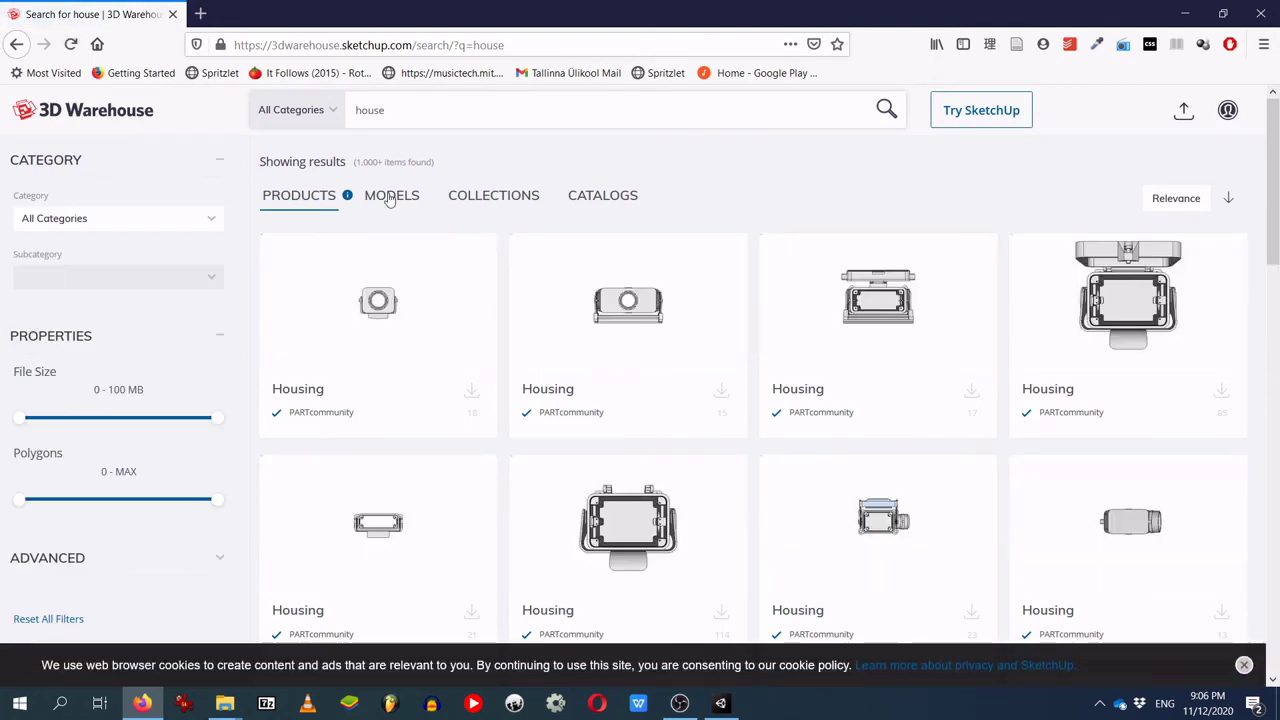
pyautogui.click(391, 196)
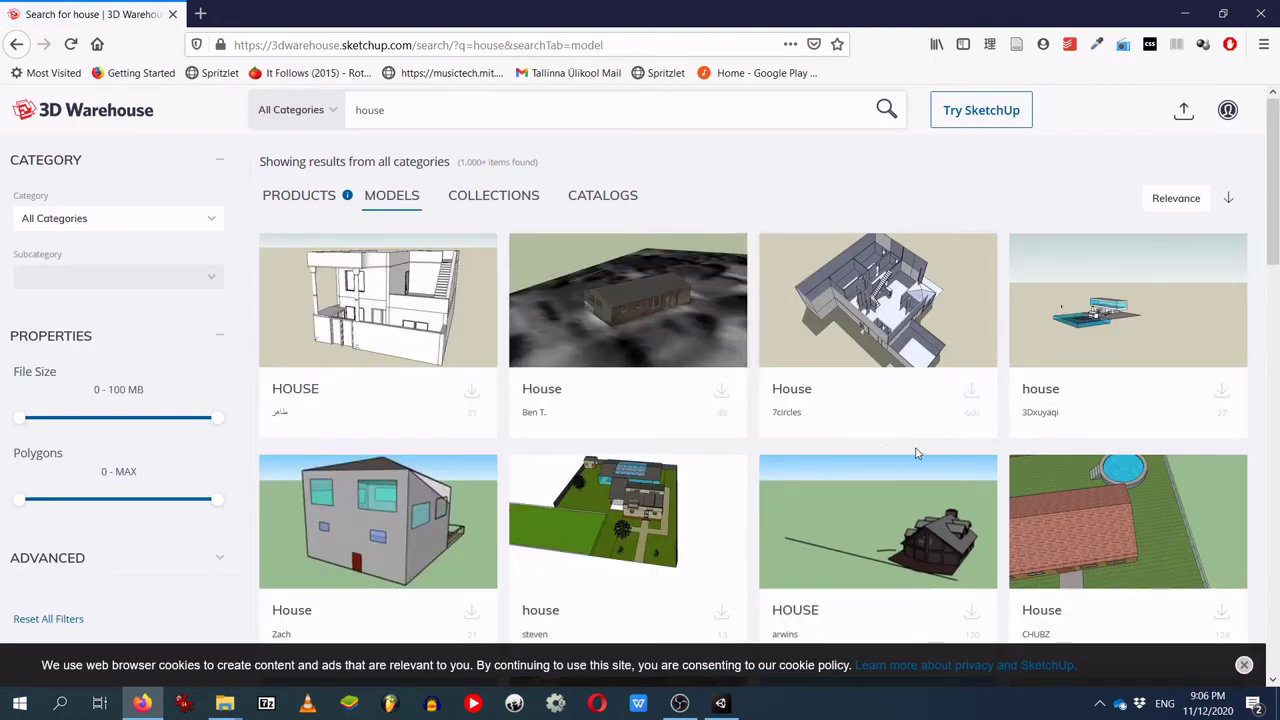
# Step: Browse the house model results on 3D Warehouse to examine the ready-made houses available for download
pyautogui.scroll(-1, 940, 413)
pyautogui.scroll(-4, 940, 413)
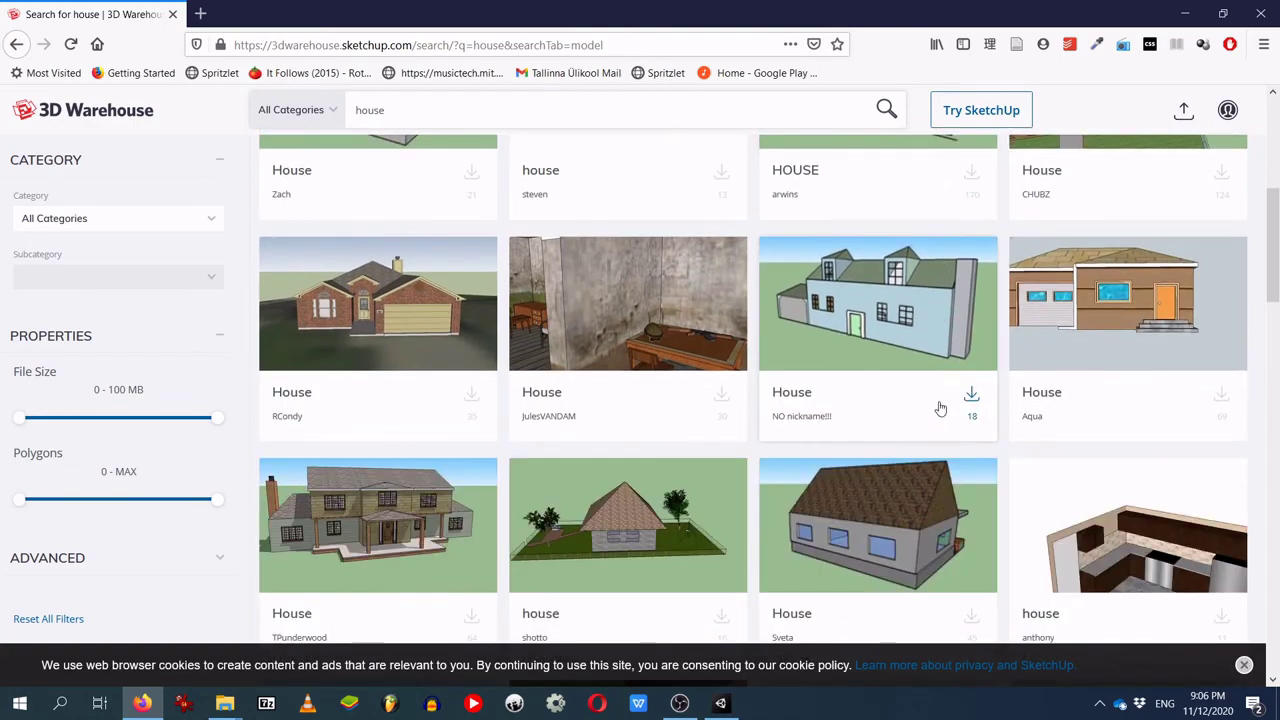
pyautogui.scroll(-4, 801, 337)
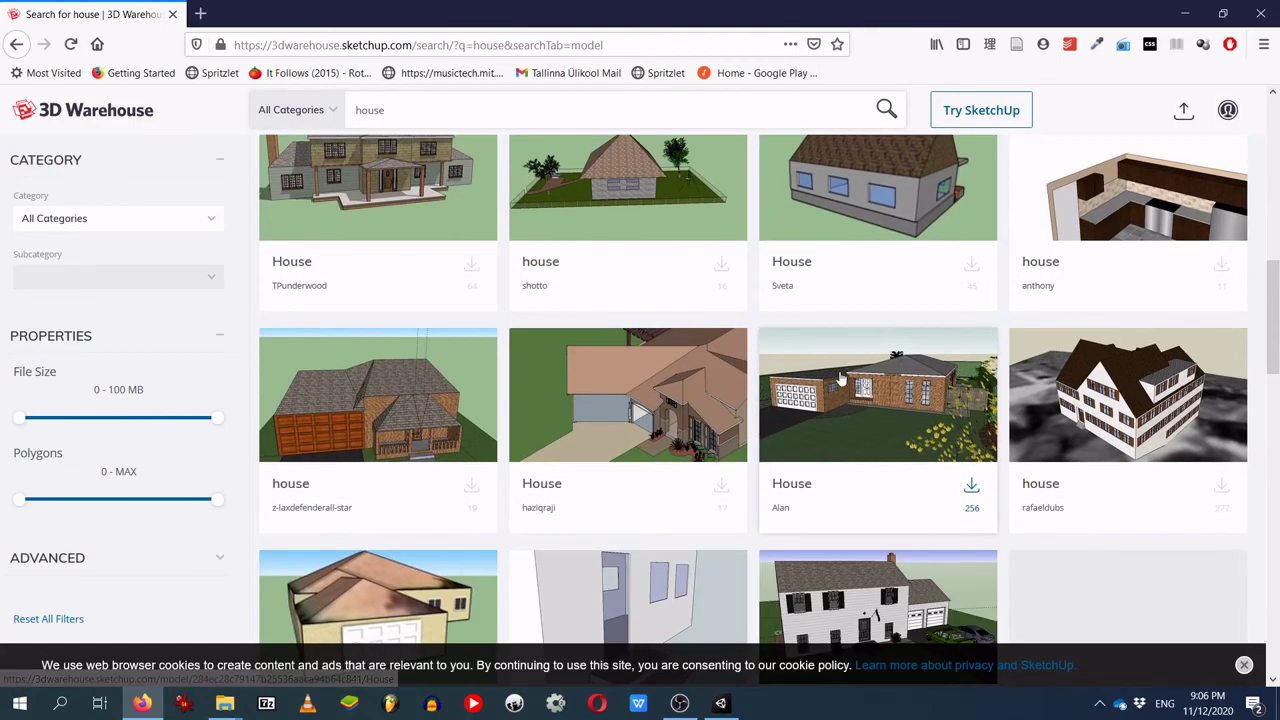
pyautogui.scroll(2, 494, 294)
pyautogui.scroll(-1, 494, 314)
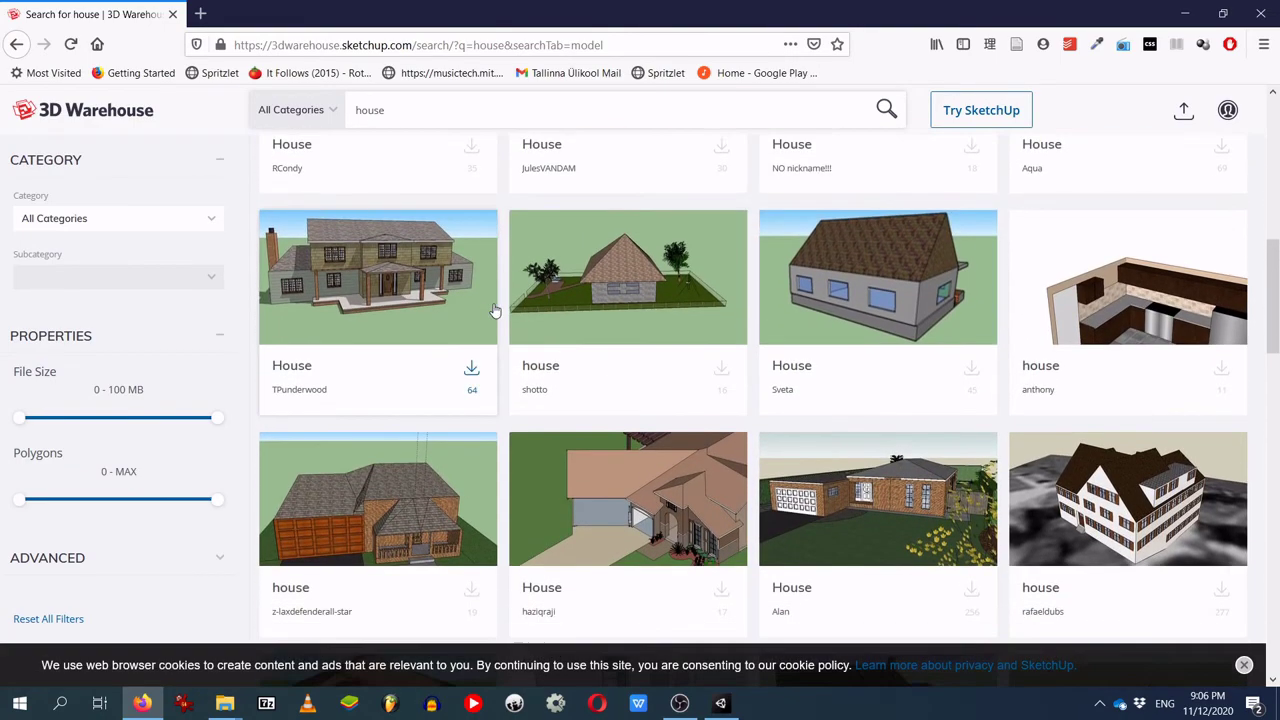
pyautogui.scroll(-2, 463, 311)
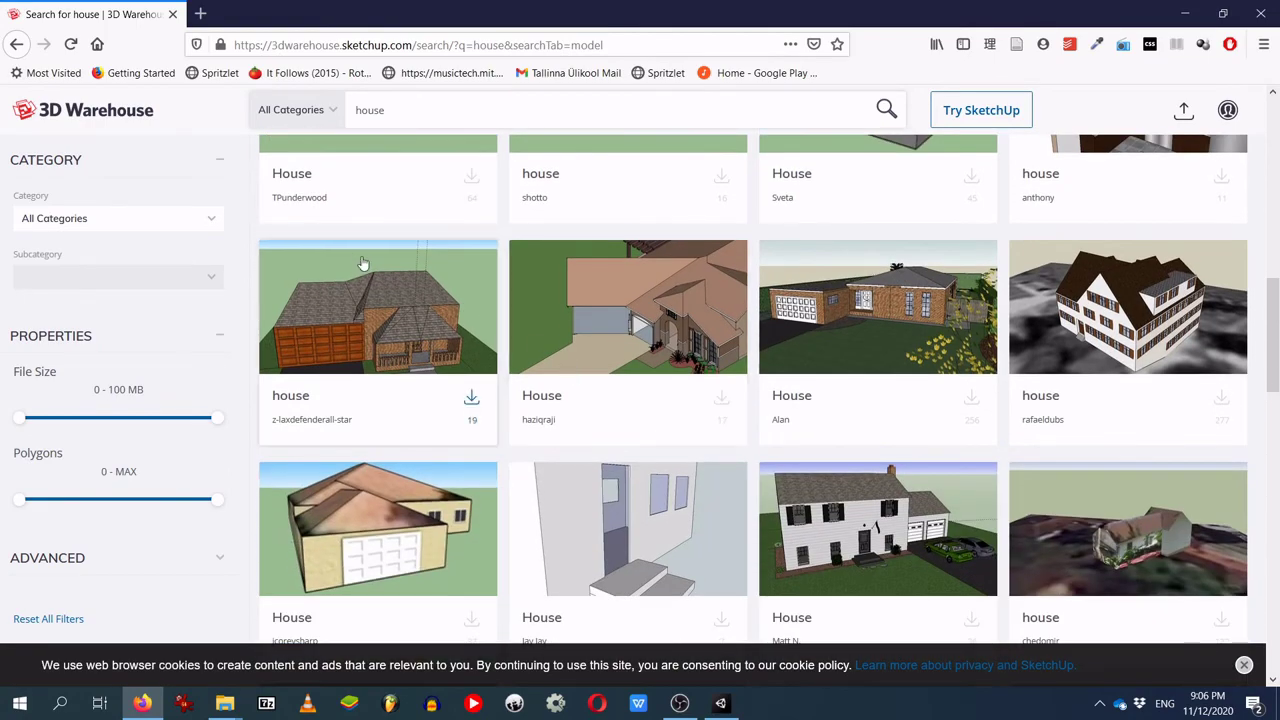
pyautogui.scroll(-2, 419, 297)
pyautogui.scroll(-3, 385, 275)
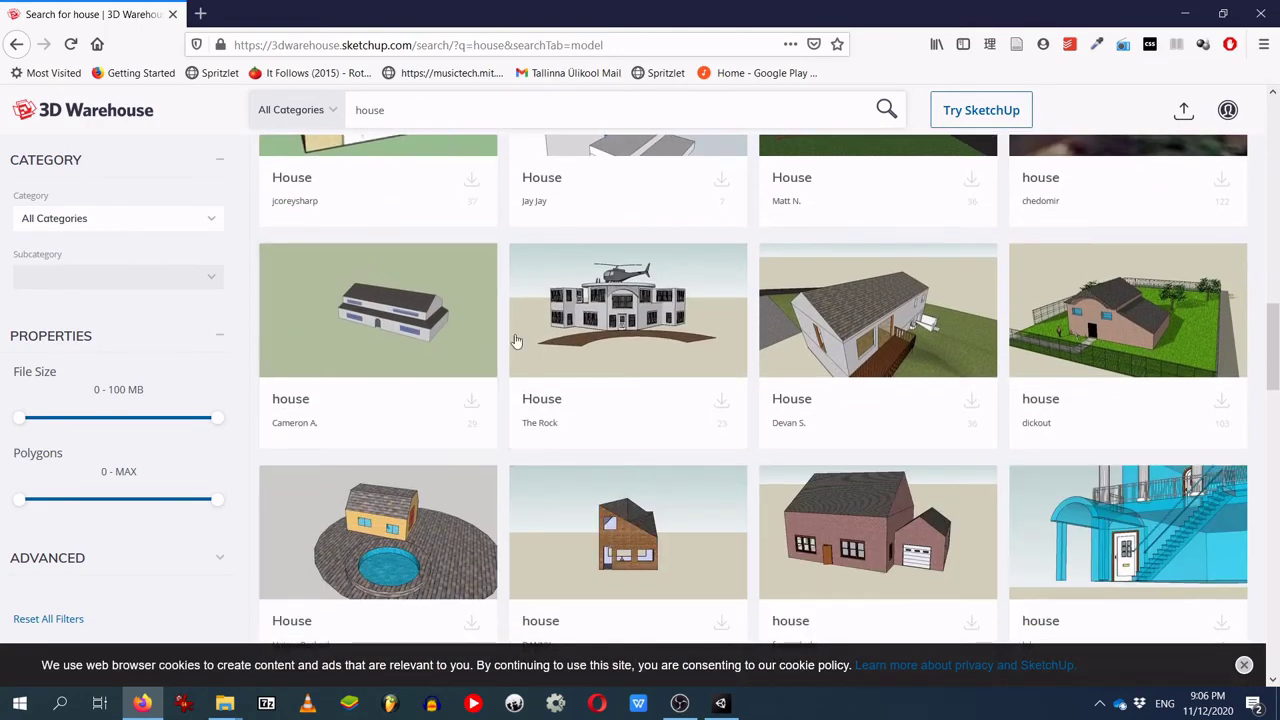
pyautogui.scroll(-5, 823, 294)
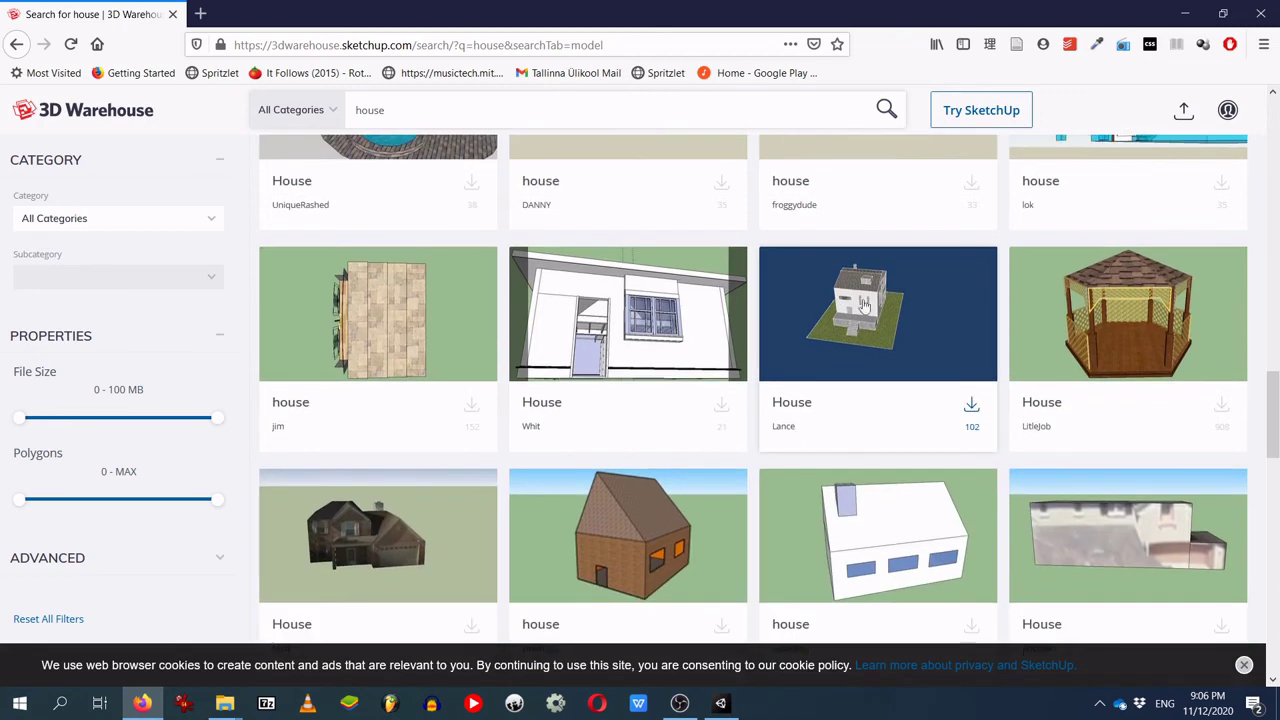
pyautogui.scroll(-3, 603, 368)
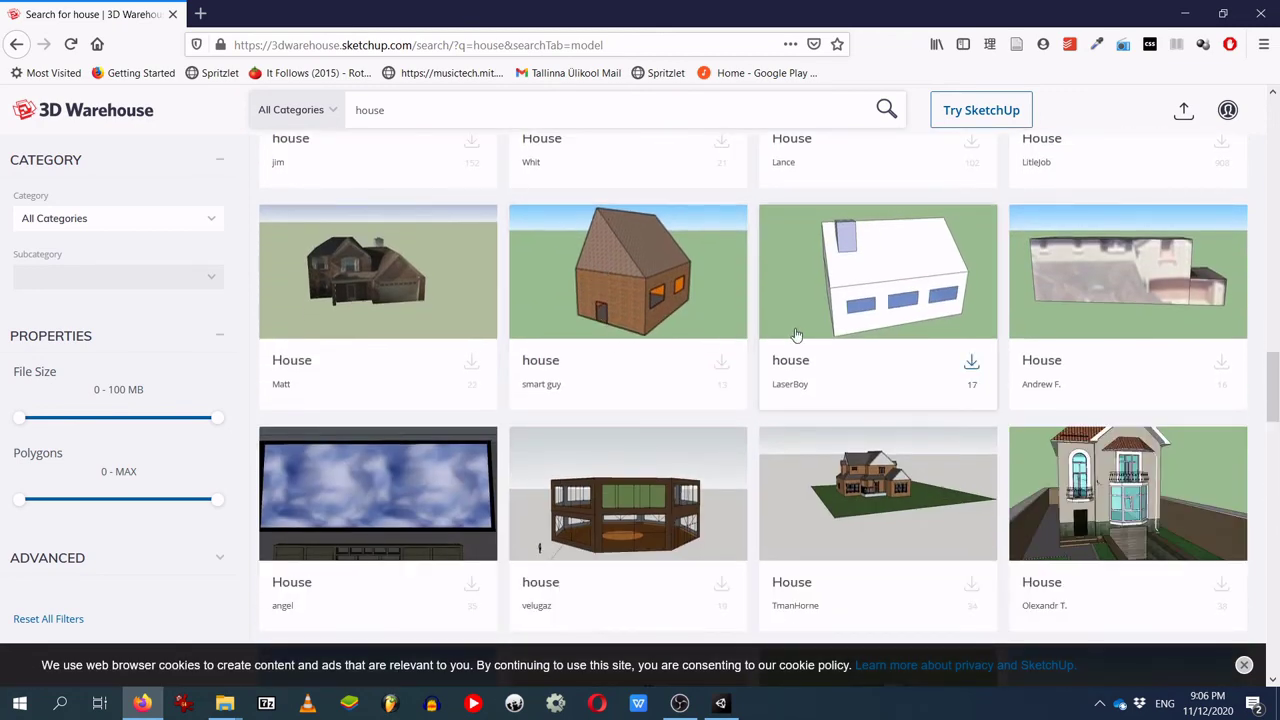
pyautogui.scroll(-1, 840, 390)
pyautogui.scroll(-2, 857, 400)
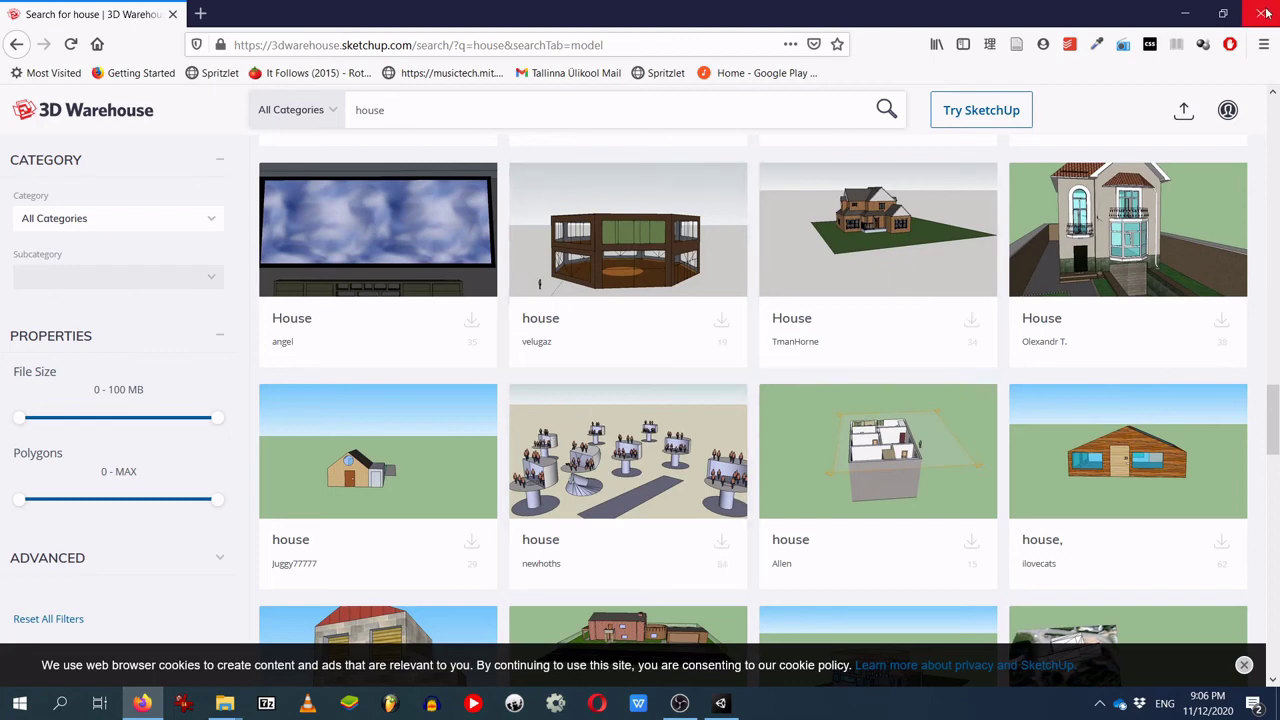
# Step: Switch to SketchUp and open 3D Warehouse from within it
pyautogui.click(62, 705)
pyautogui.write('sk')
pyautogui.press('Return')
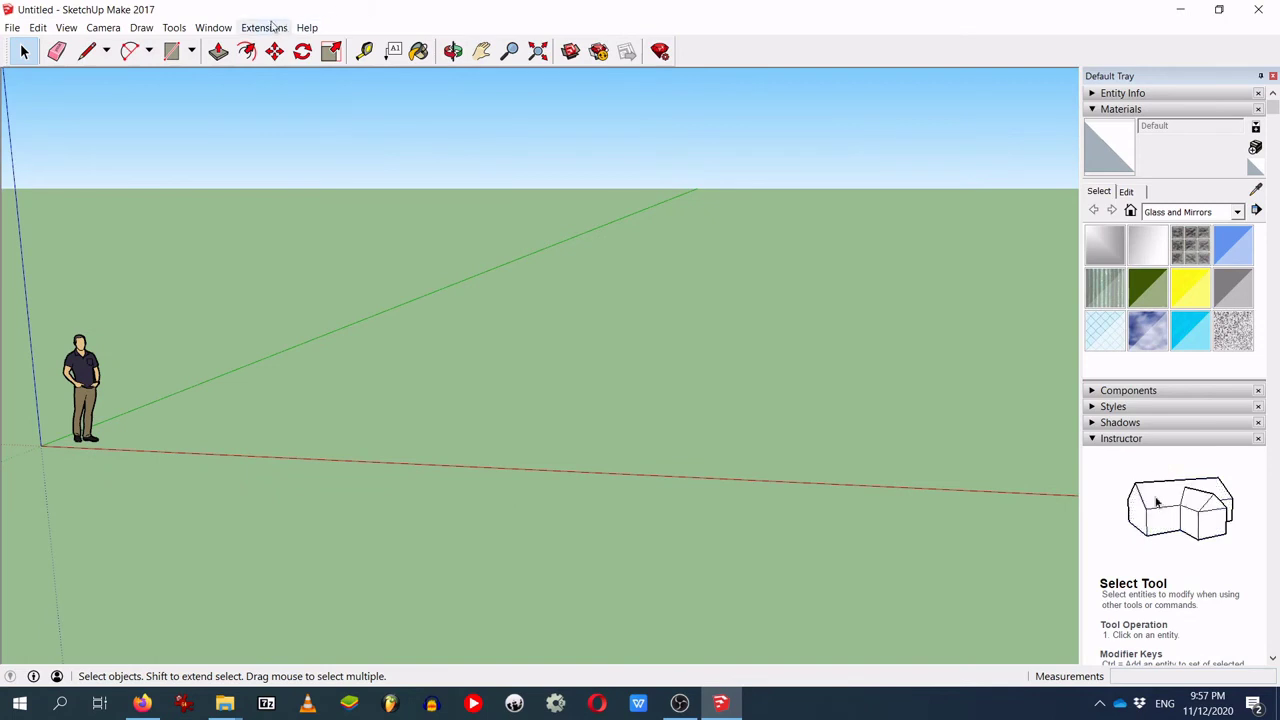
pyautogui.click(228, 29)
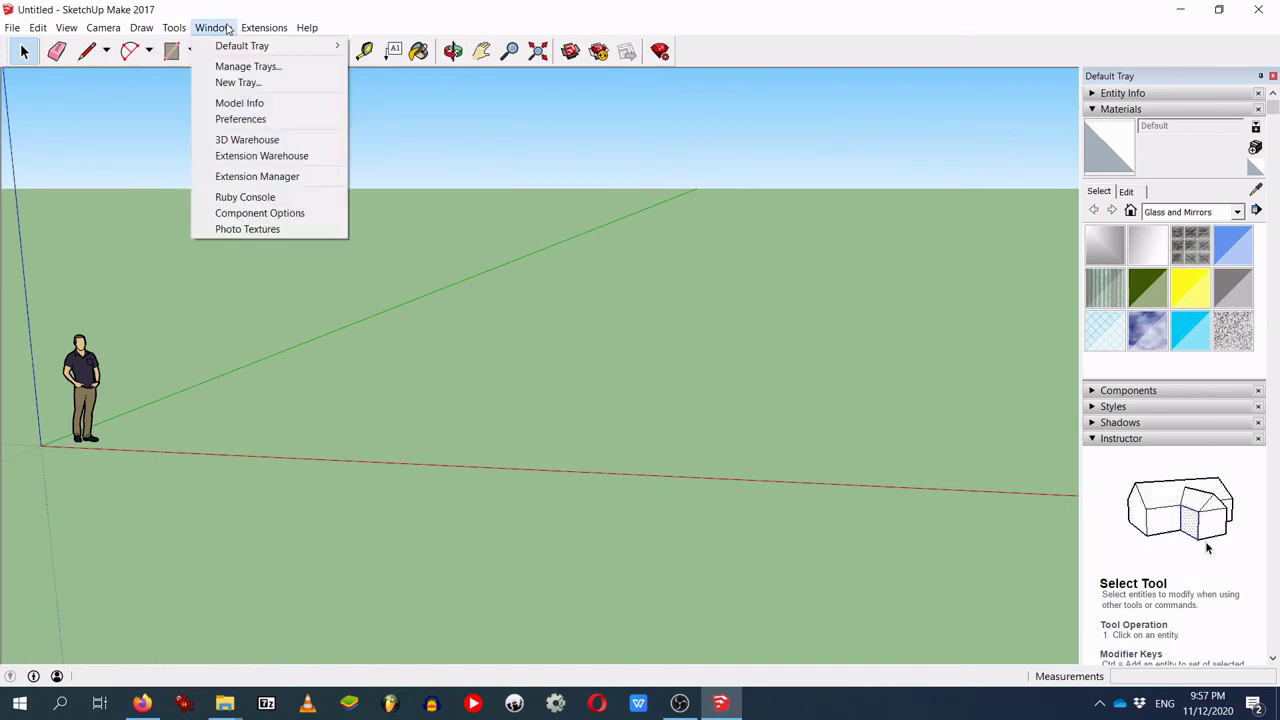
pyautogui.click(280, 136)
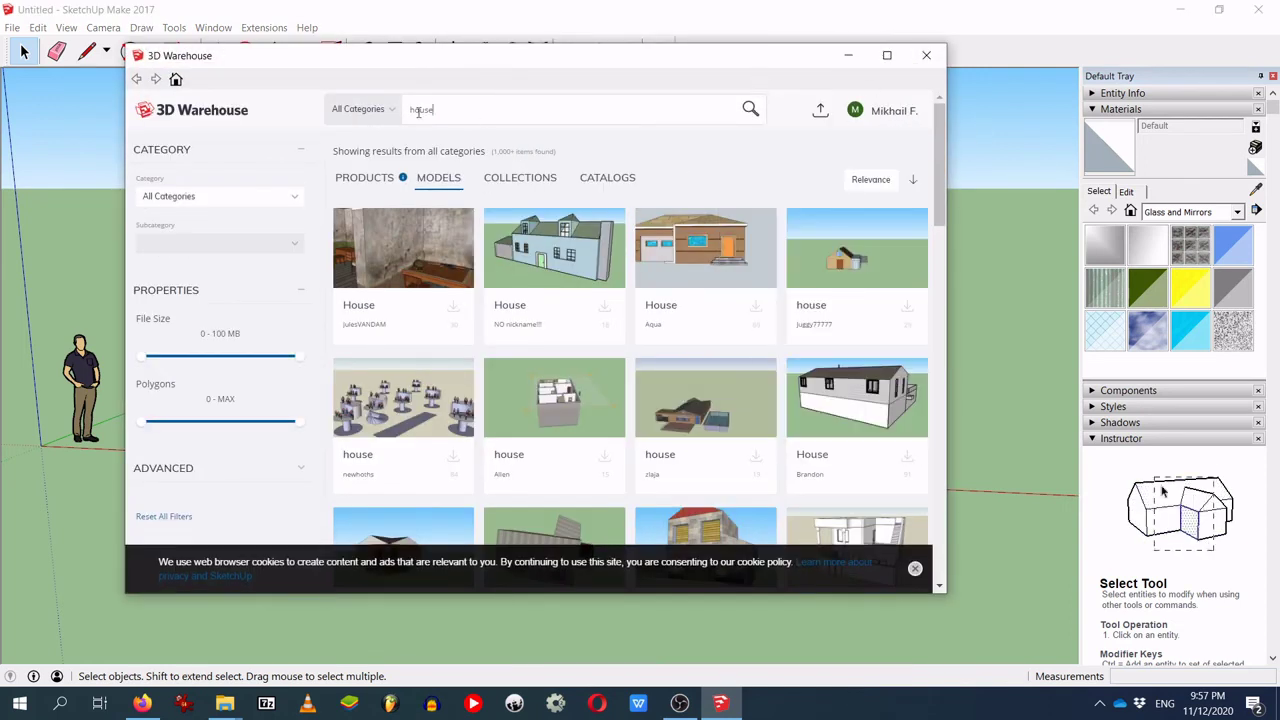
# Step: Search 3D Warehouse for "house" models
pyautogui.moveTo(444, 111); pyautogui.dragTo(400, 115)
pyautogui.write('house')
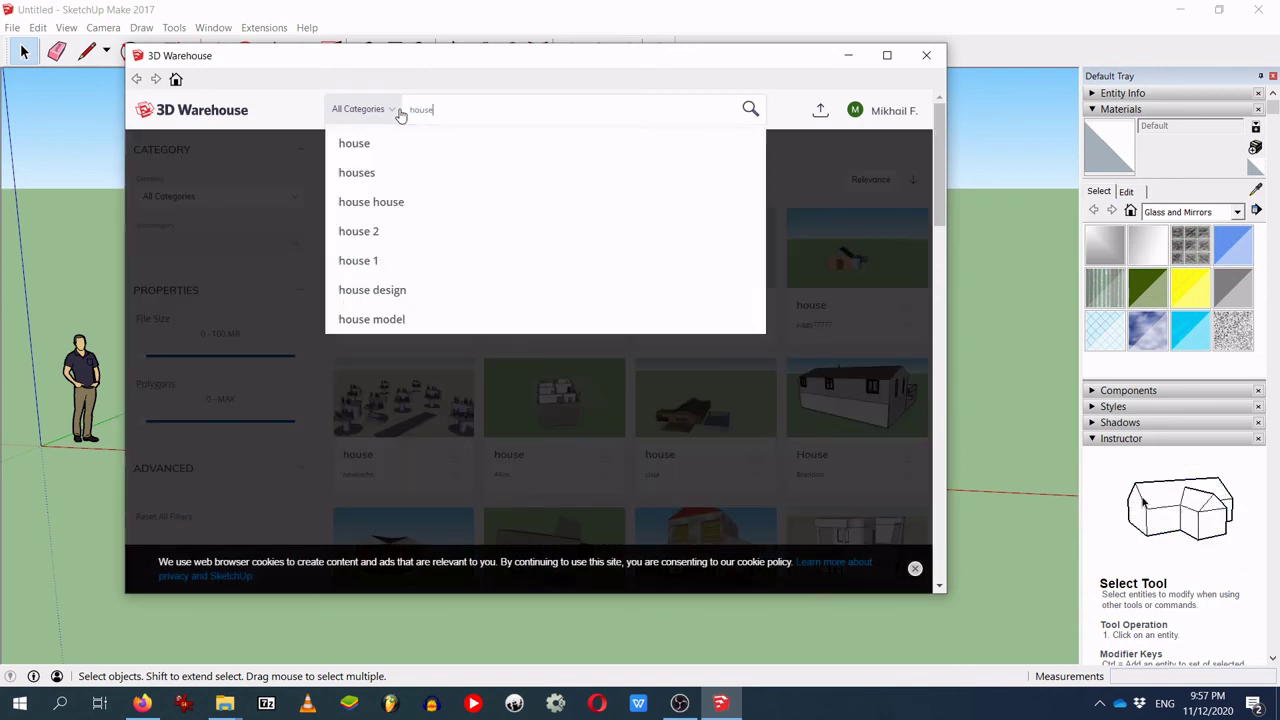
pyautogui.press('Return')
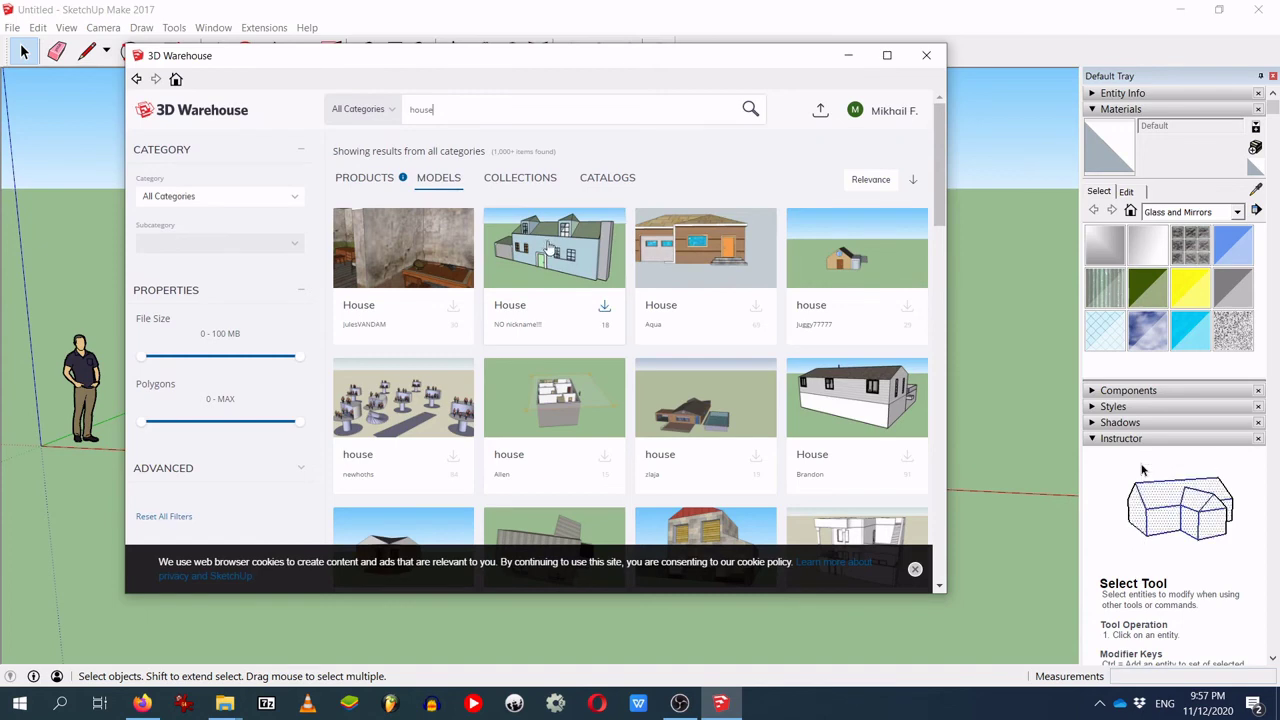
# Step: Choose the white house with pine trees and a red truck, load it directly into the model and place it near the human figure
pyautogui.scroll(-3, 658, 265)
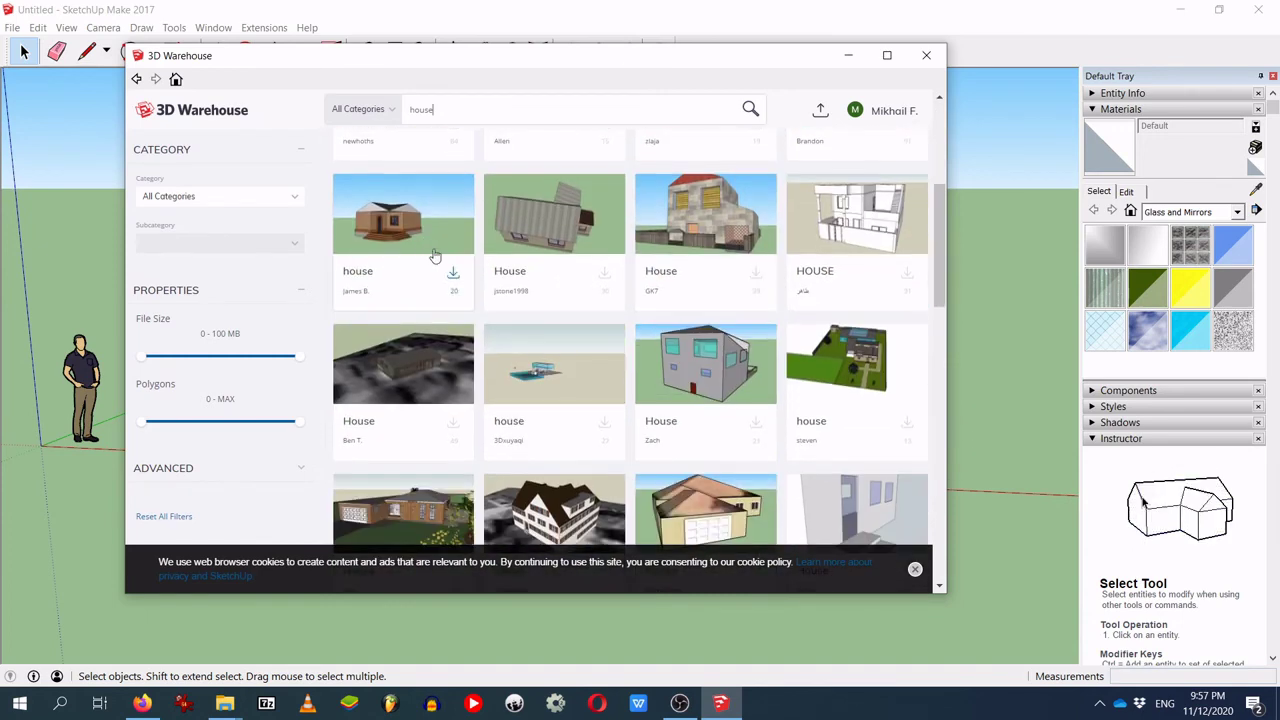
pyautogui.scroll(-2, 720, 221)
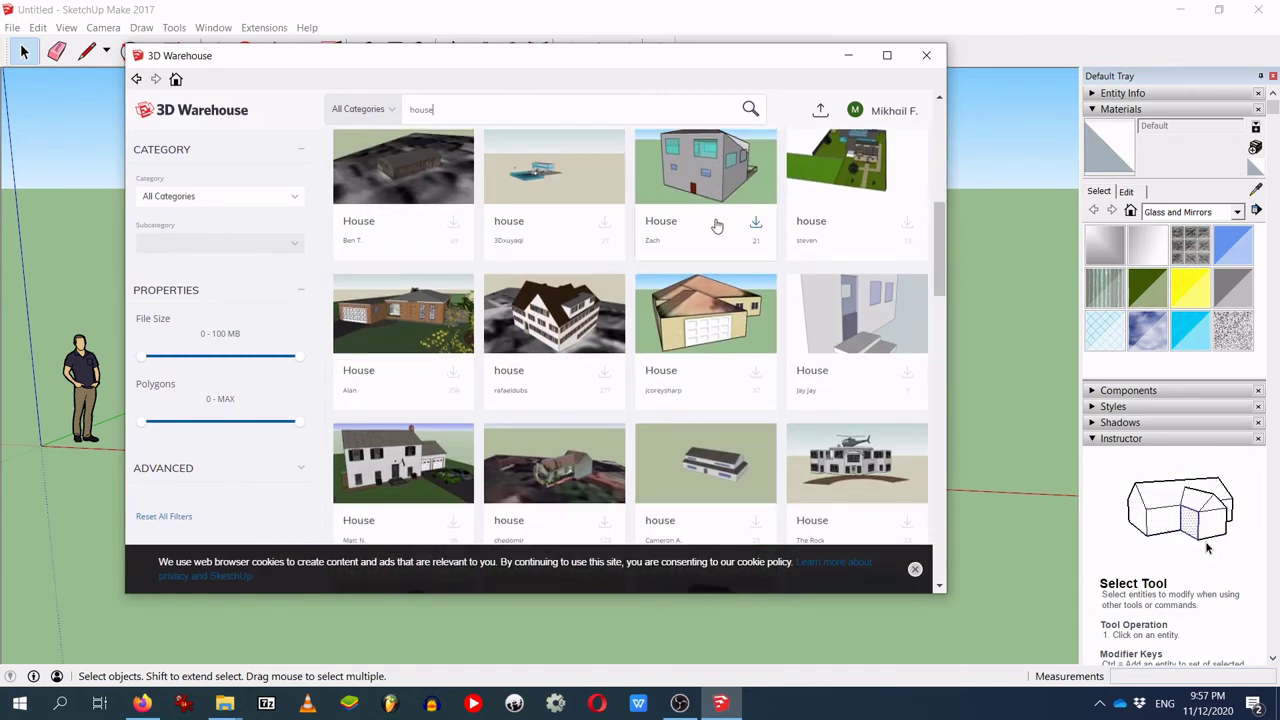
pyautogui.scroll(-2, 420, 305)
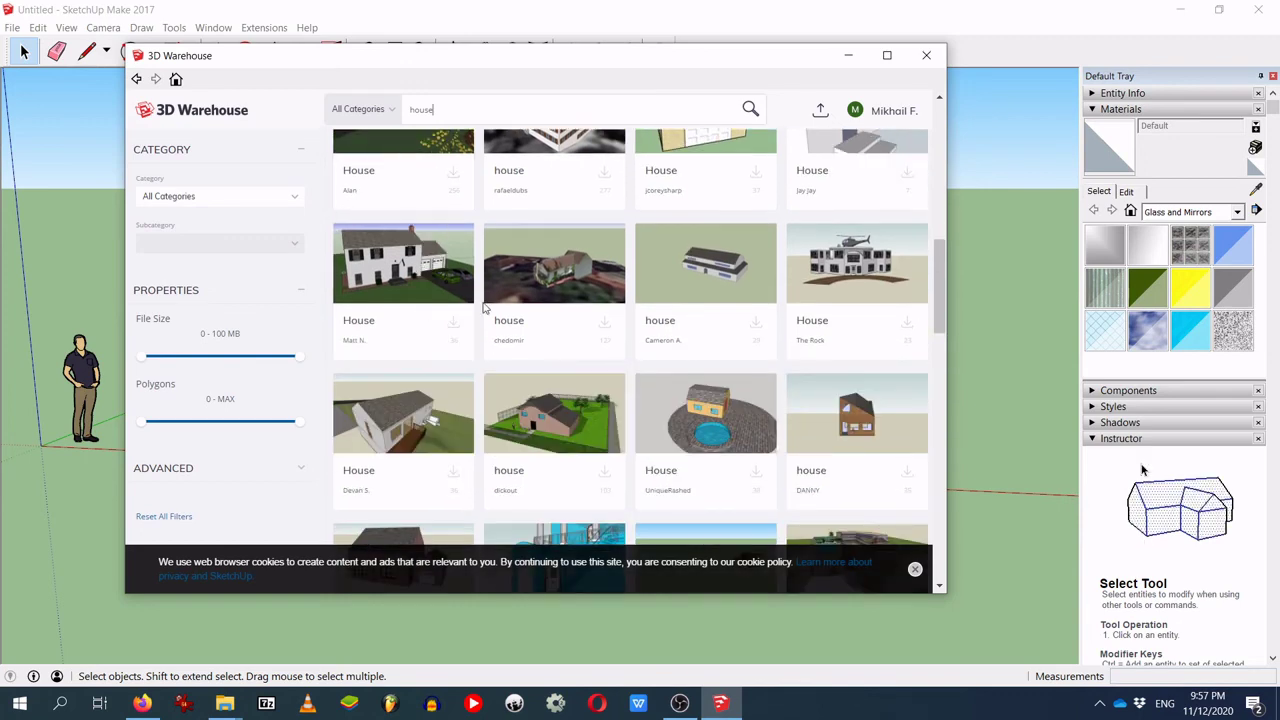
pyautogui.scroll(-1, 733, 279)
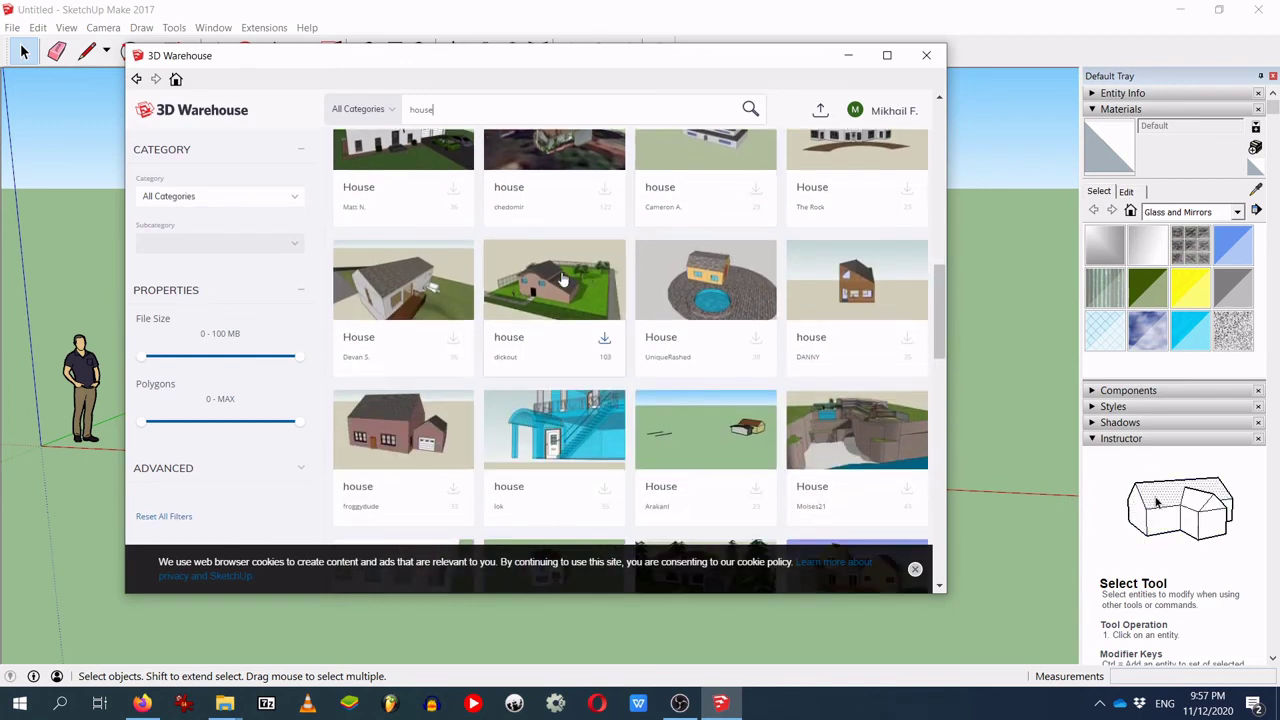
pyautogui.scroll(-2, 608, 290)
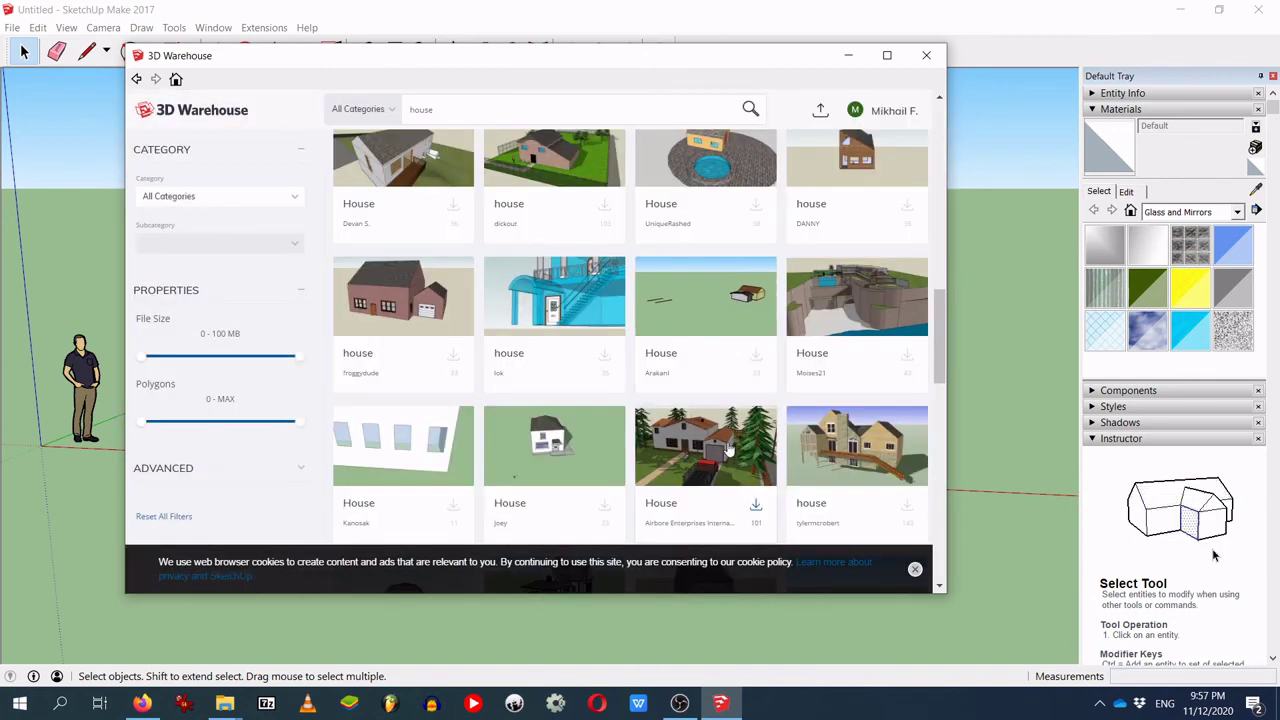
pyautogui.click(729, 449)
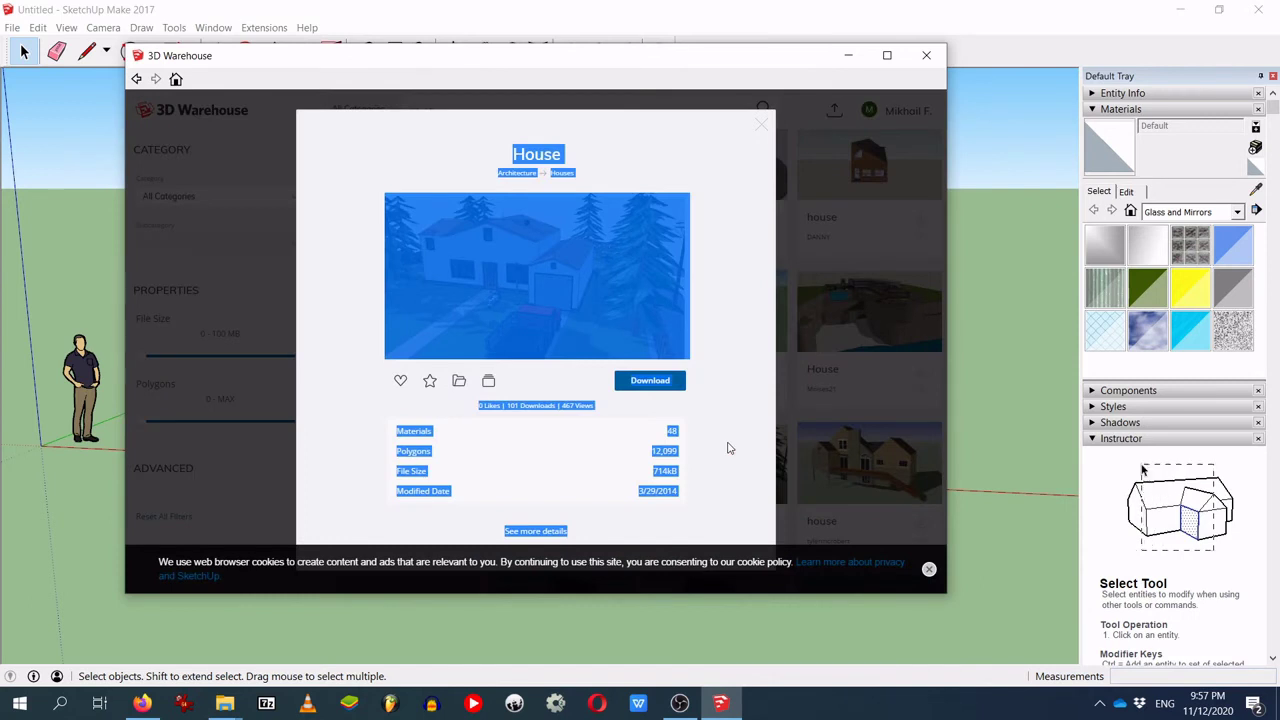
pyautogui.click(668, 384)
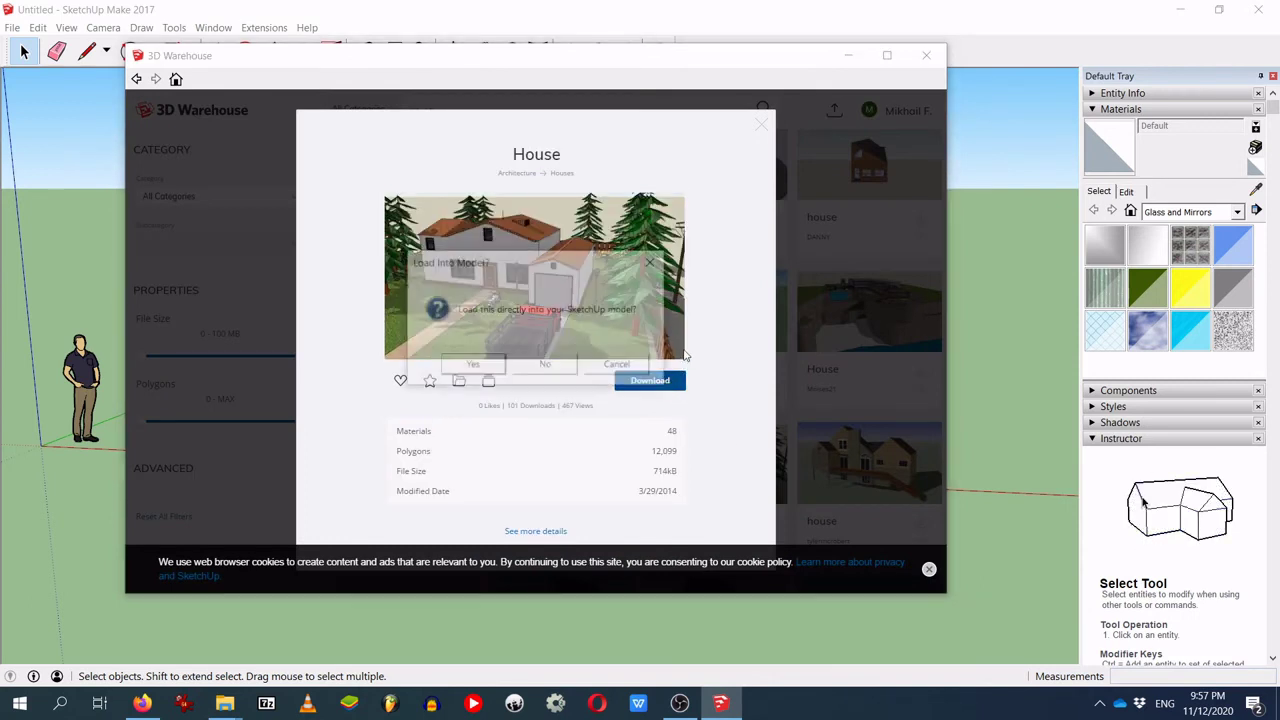
pyautogui.click(485, 366)
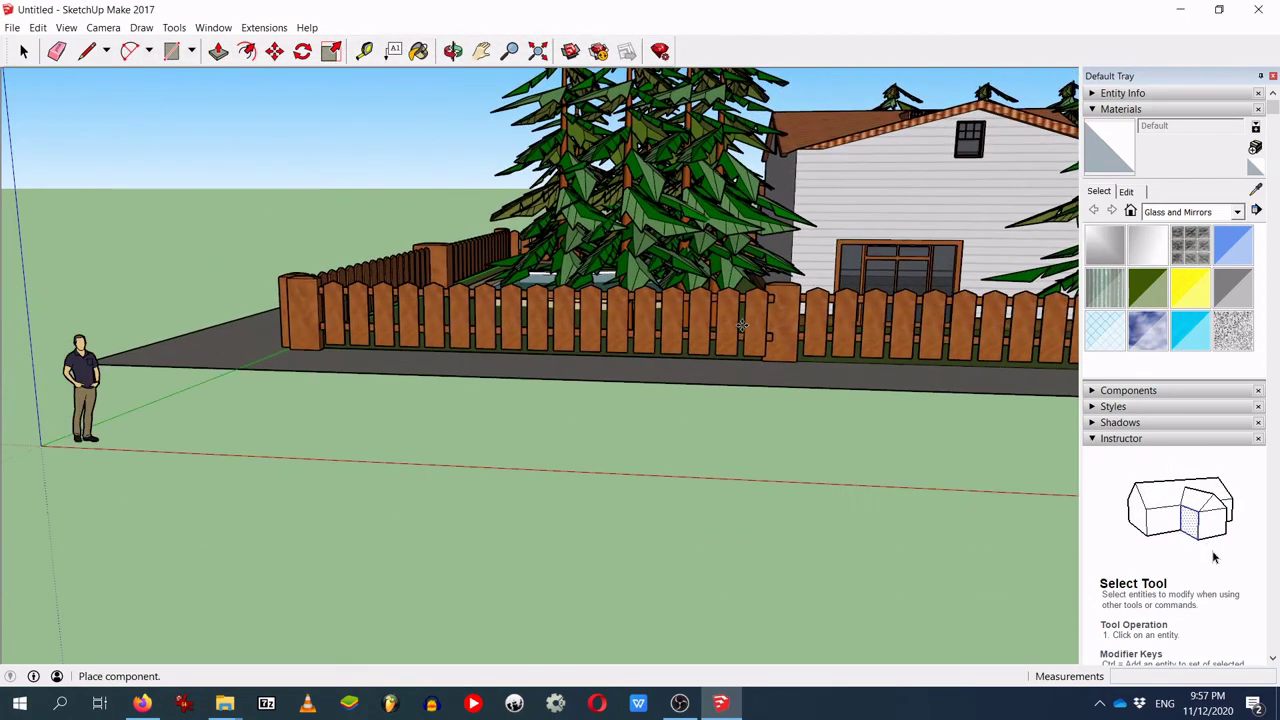
pyautogui.click(744, 358)
# Step: Scale the placed house component down uniformly from its upper corner
pyautogui.scroll(-5, 622, 330)
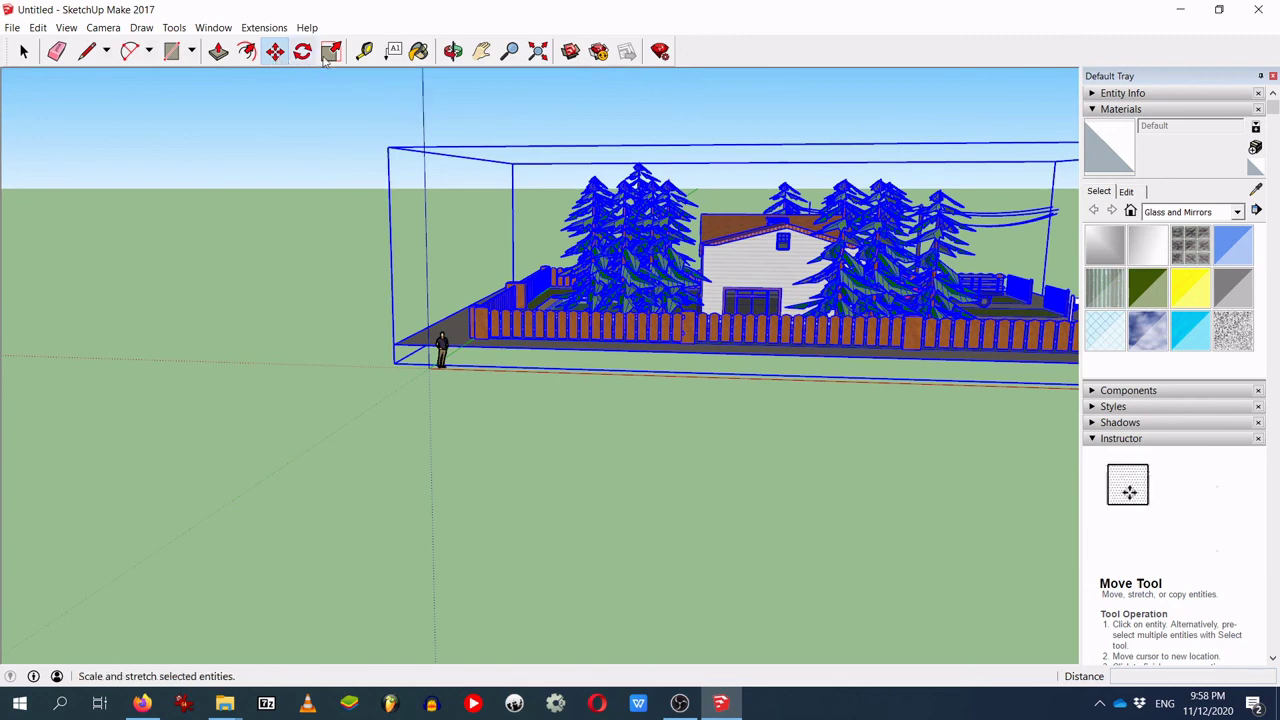
pyautogui.click(331, 51)
pyautogui.moveTo(389, 150); pyautogui.dragTo(736, 230)
# Step: Move the scaled house component close to the human figure near the origin, and turn the house front into view
pyautogui.click(274, 51)
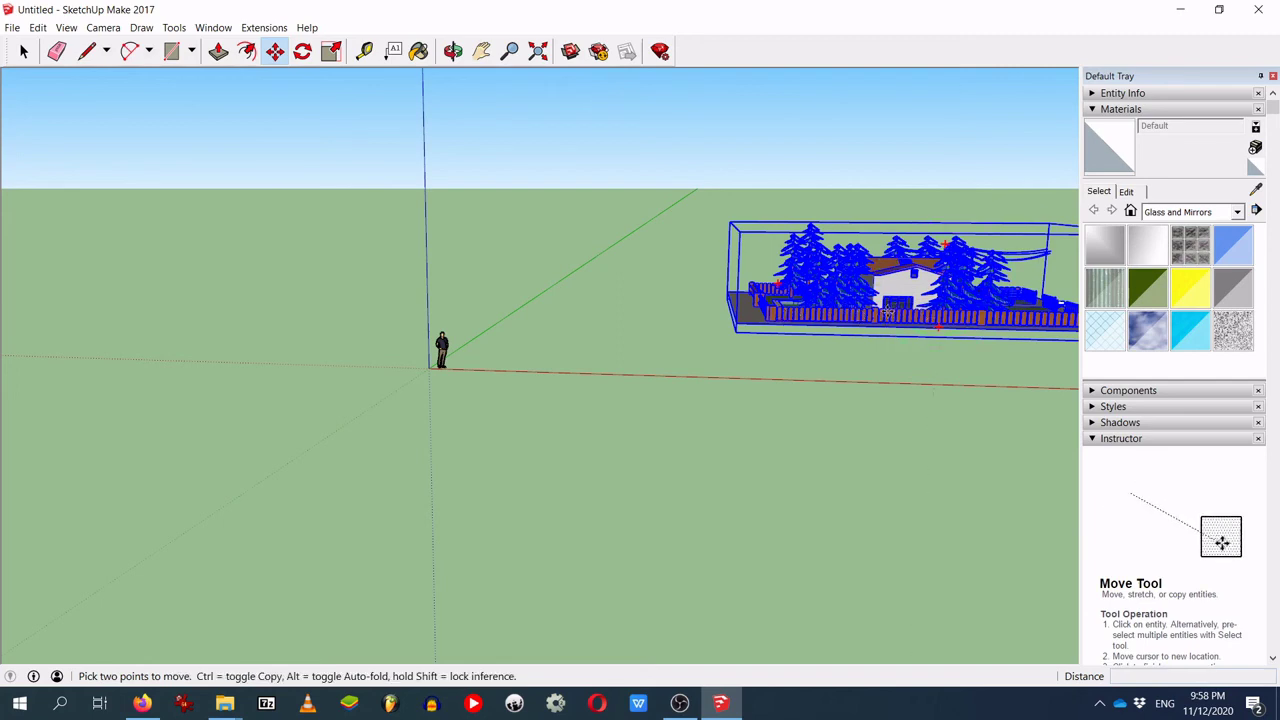
pyautogui.click(895, 318)
pyautogui.click(630, 340)
pyautogui.scroll(5, 471, 423)
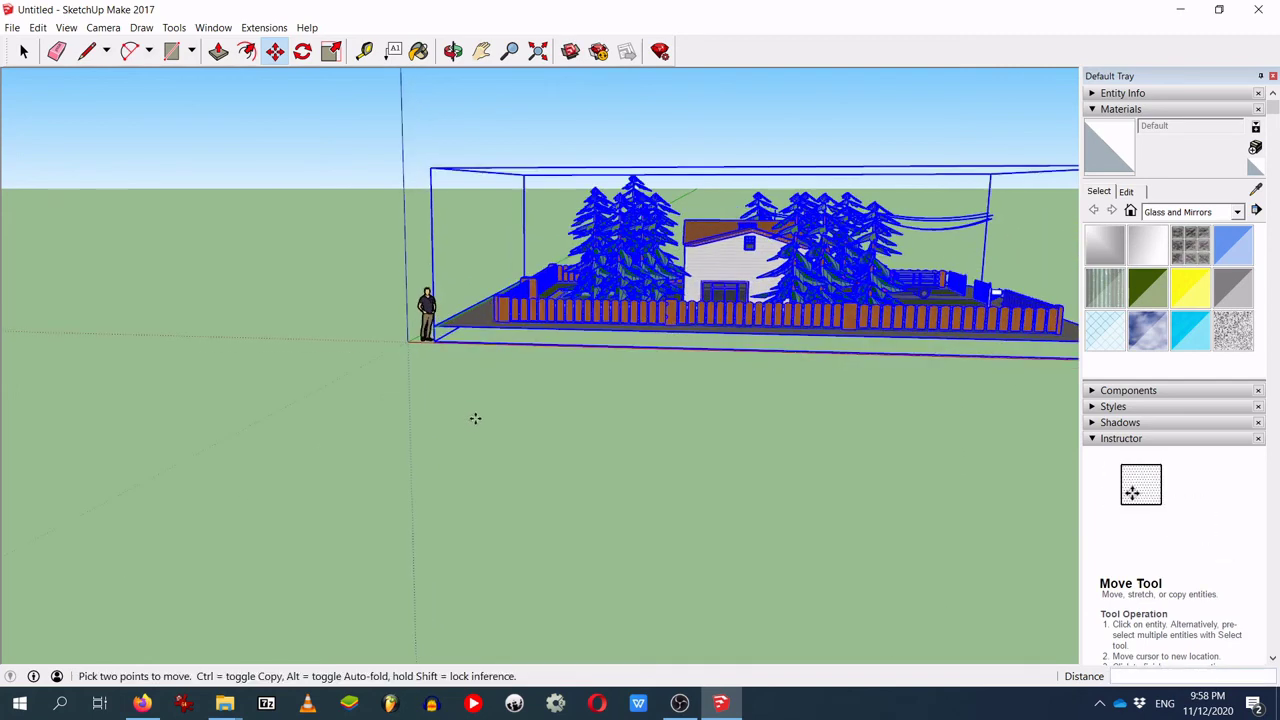
pyautogui.click(683, 411)
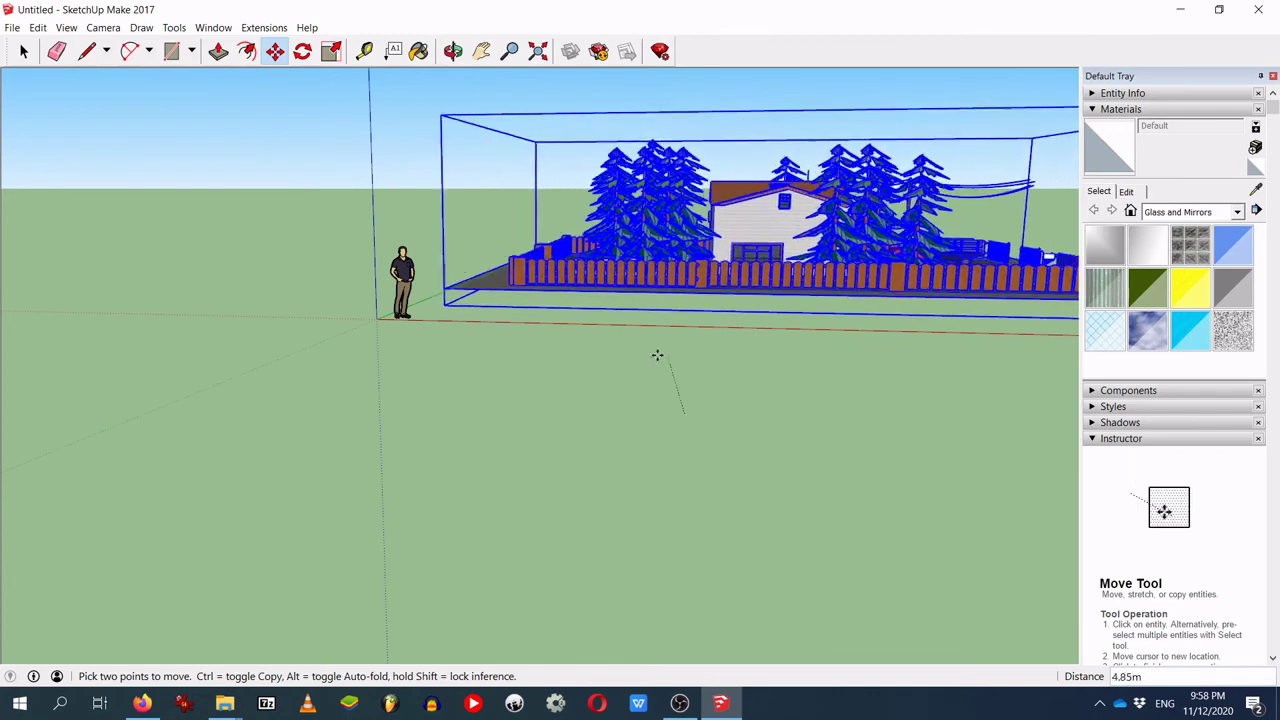
pyautogui.write('3.69m')
pyautogui.press('Return')
pyautogui.click(24, 52)
pyautogui.click(24, 52)
pyautogui.moveTo(757, 217); pyautogui.dragTo(632, 273, button='middle')
pyautogui.moveTo(288, 177); pyautogui.dragTo(688, 310, button='middle')
pyautogui.scroll(5, 688, 310)
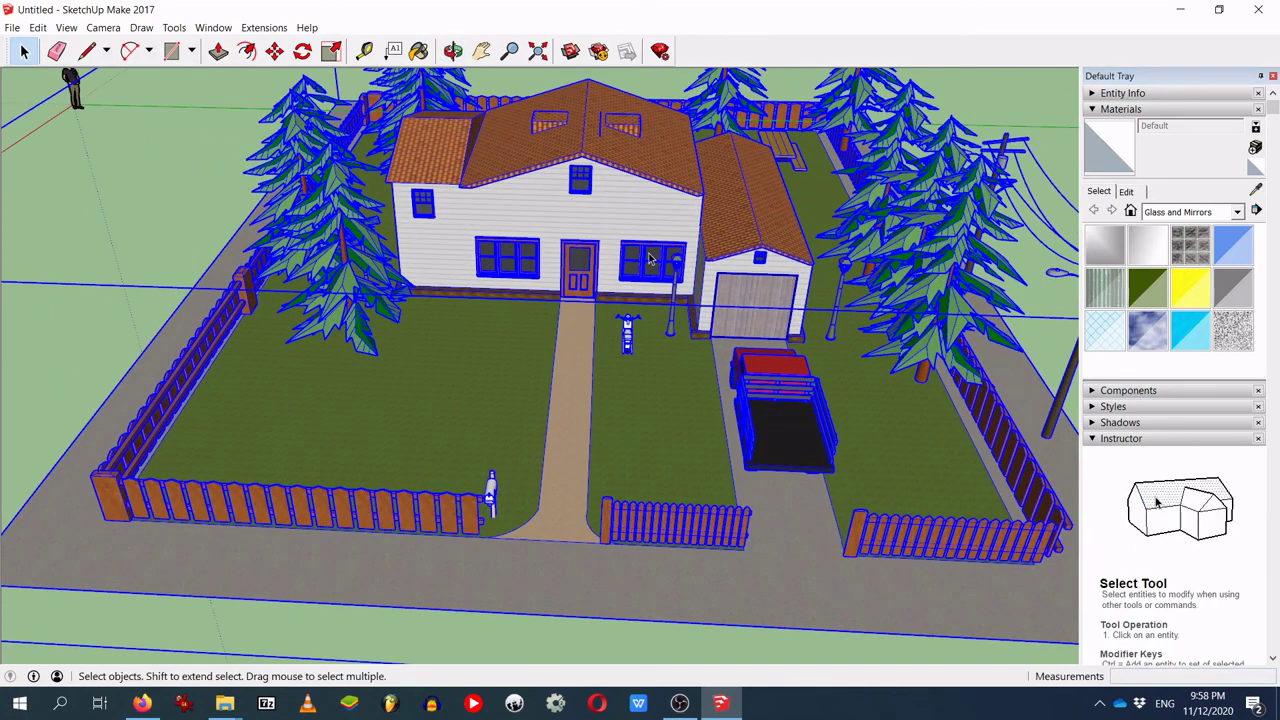
pyautogui.hotkey('ctrl', 't')
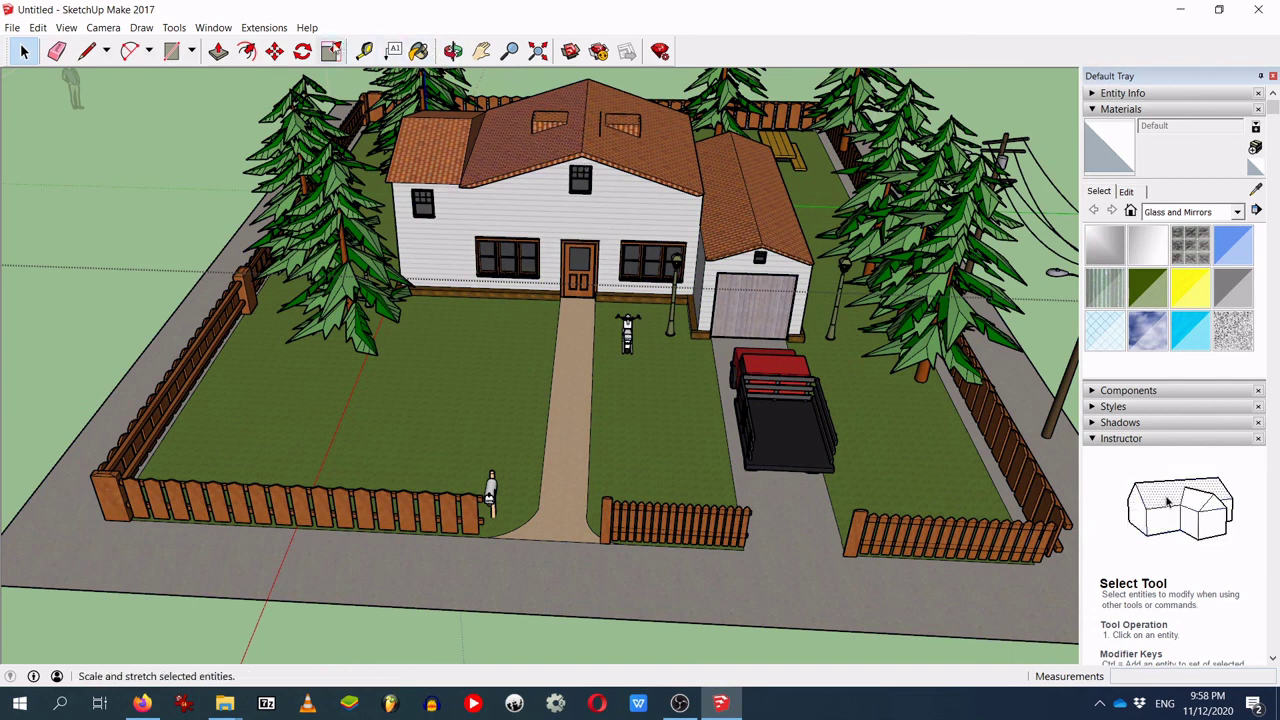
pyautogui.click(218, 51)
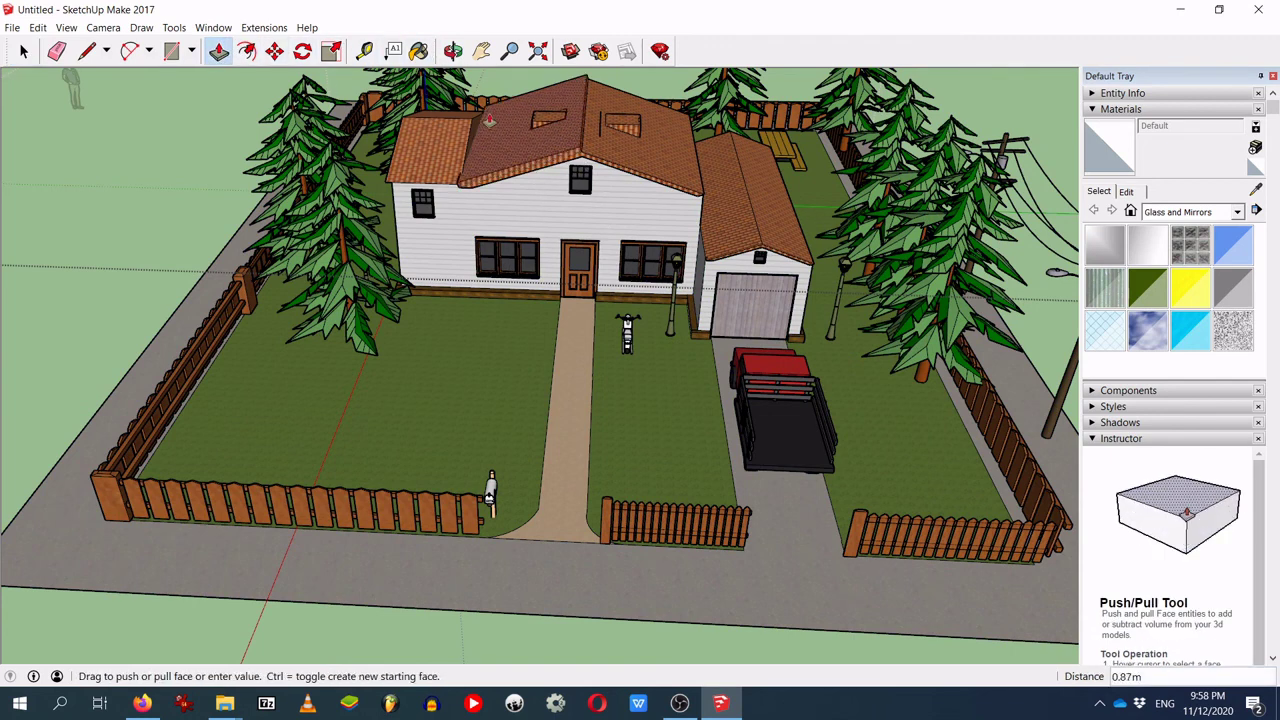
pyautogui.press('Escape')
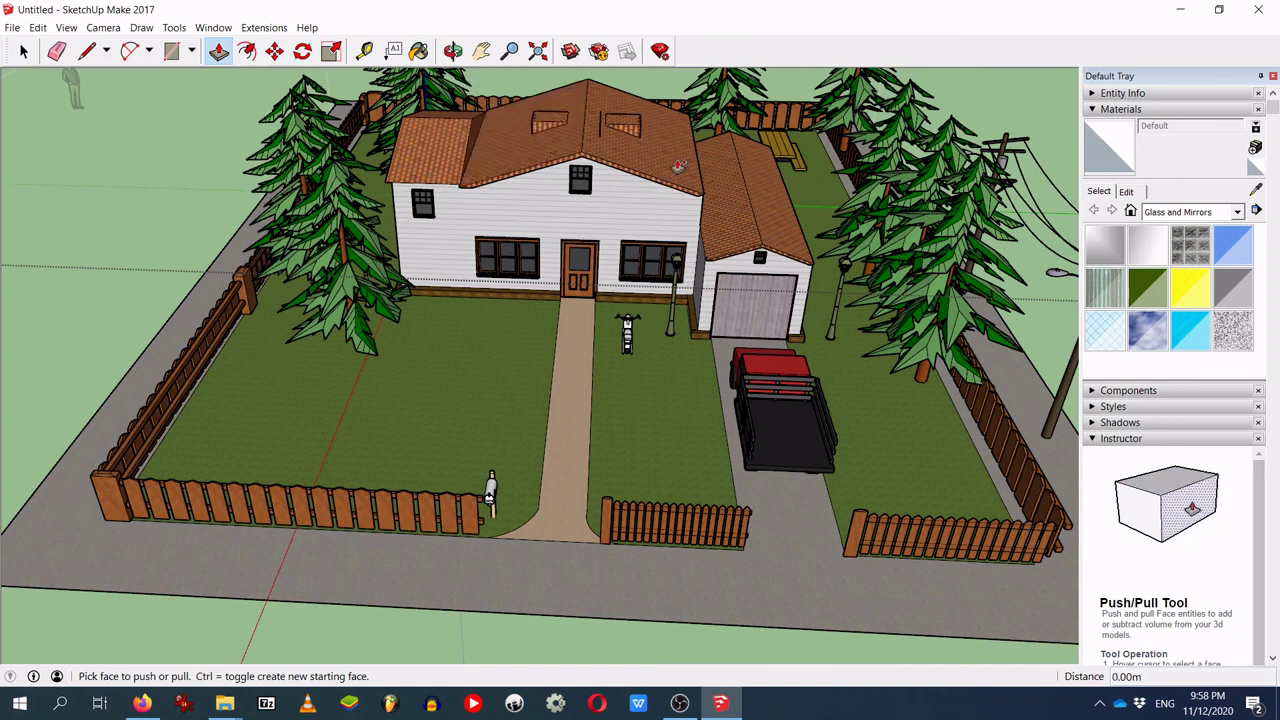
pyautogui.click(24, 51)
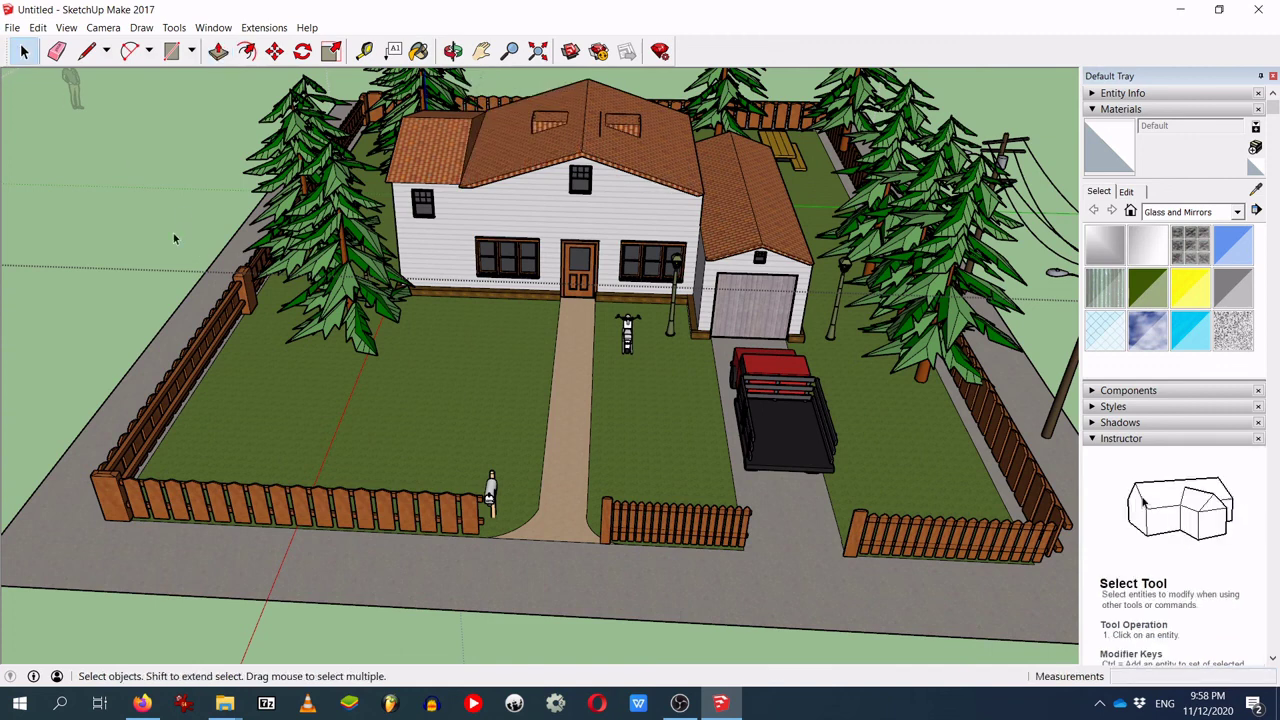
pyautogui.click(38, 203)
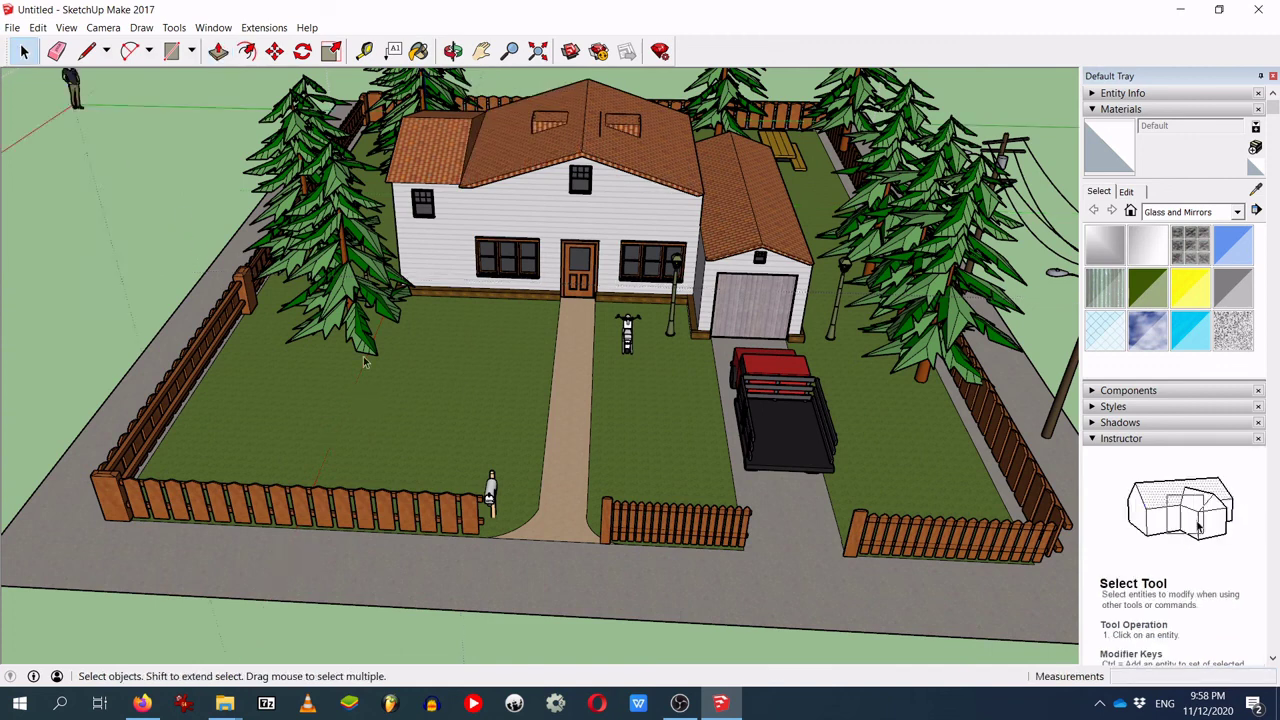
# Step: Explode the whole house component into separately selectable parts and clear the selection
pyautogui.rightClick(530, 230)
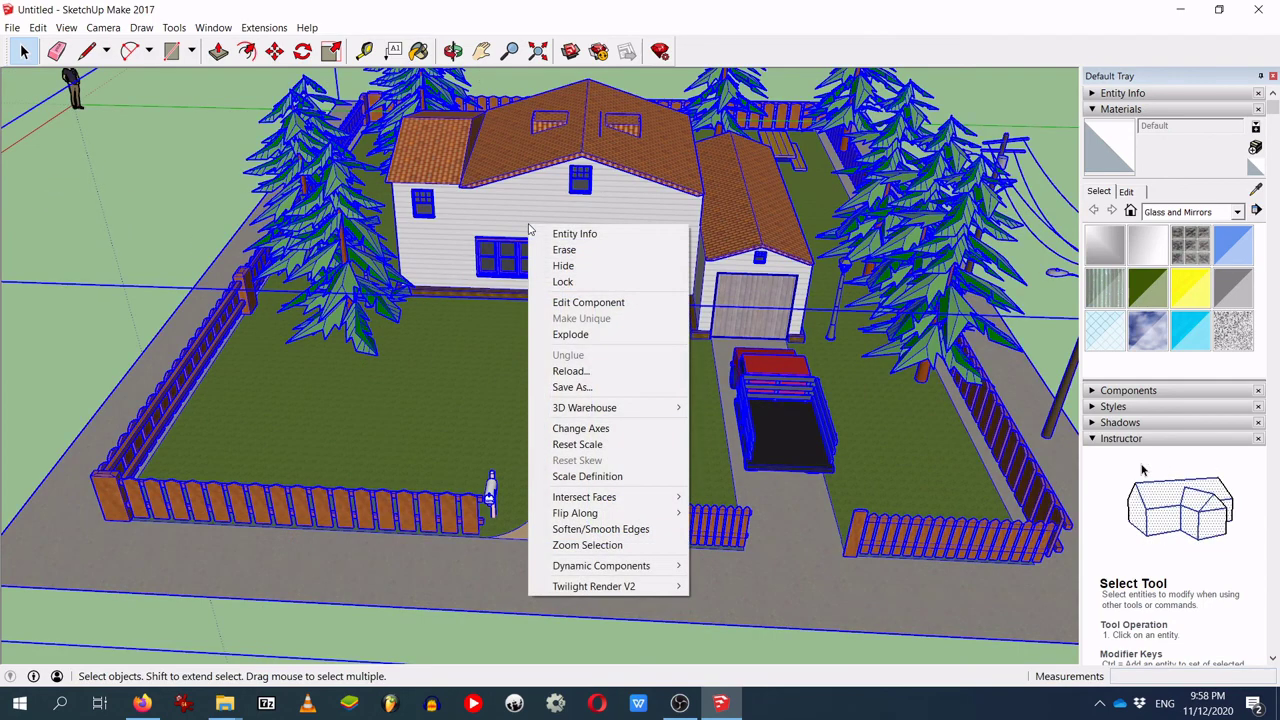
pyautogui.click(614, 336)
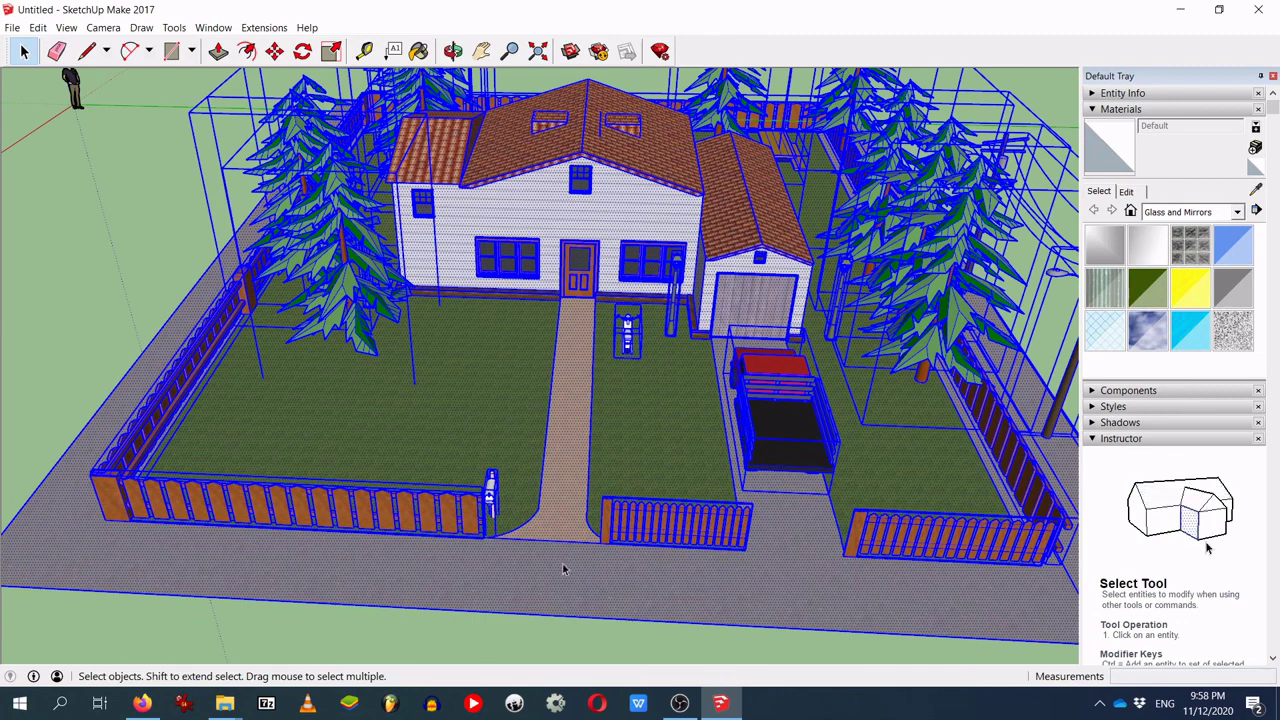
pyautogui.click(514, 634)
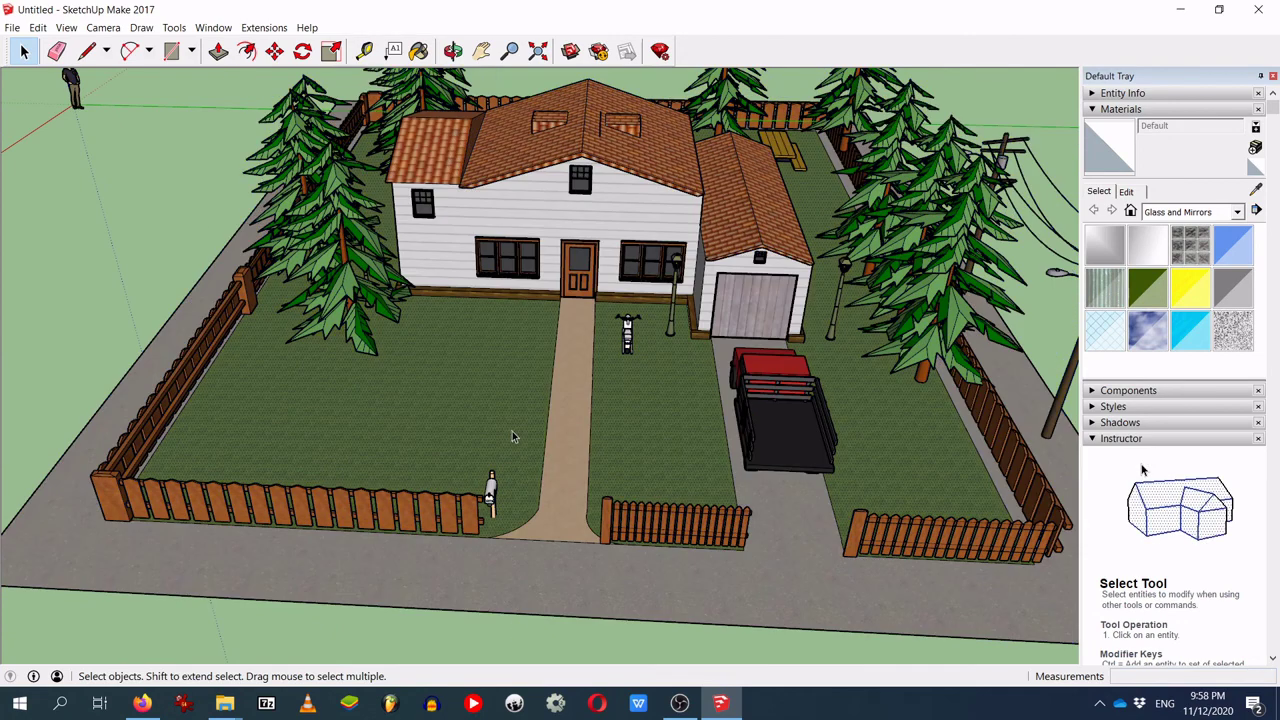
# Step: Select the lawn and the large window beside the front door individually, and view the editing options available for the window
pyautogui.click(552, 386)
pyautogui.click(506, 260)
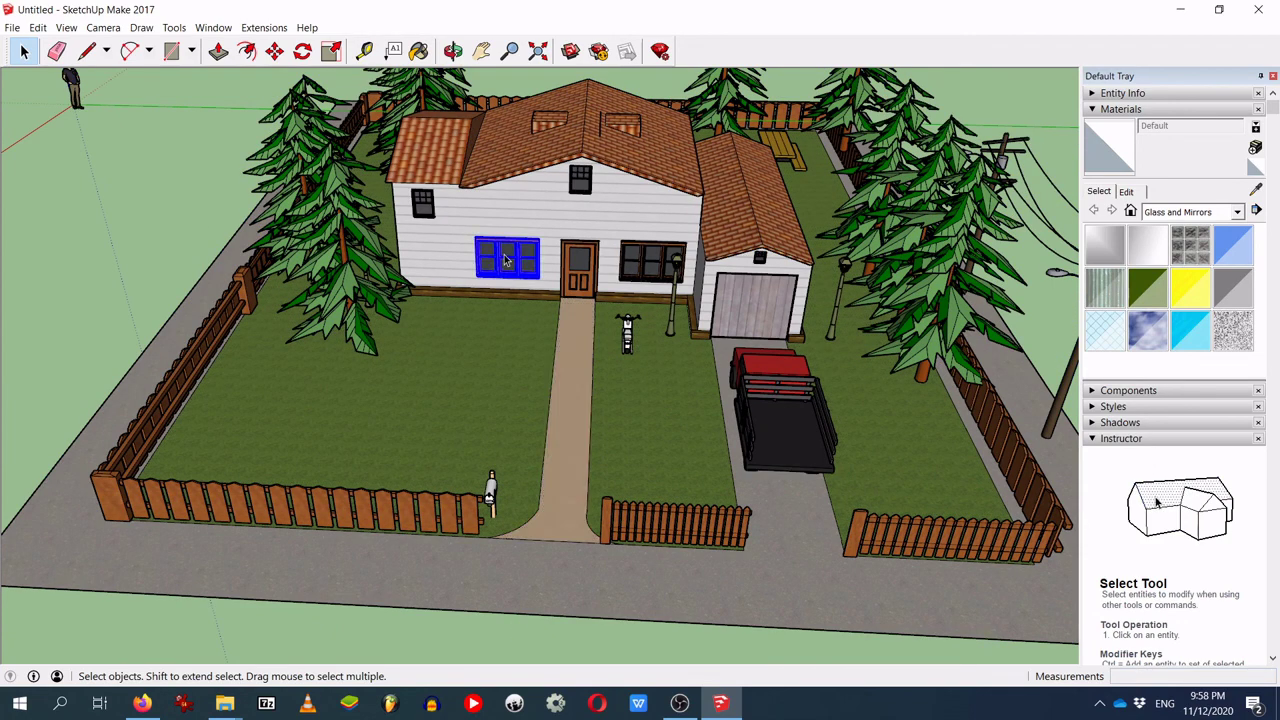
pyautogui.rightClick(511, 253)
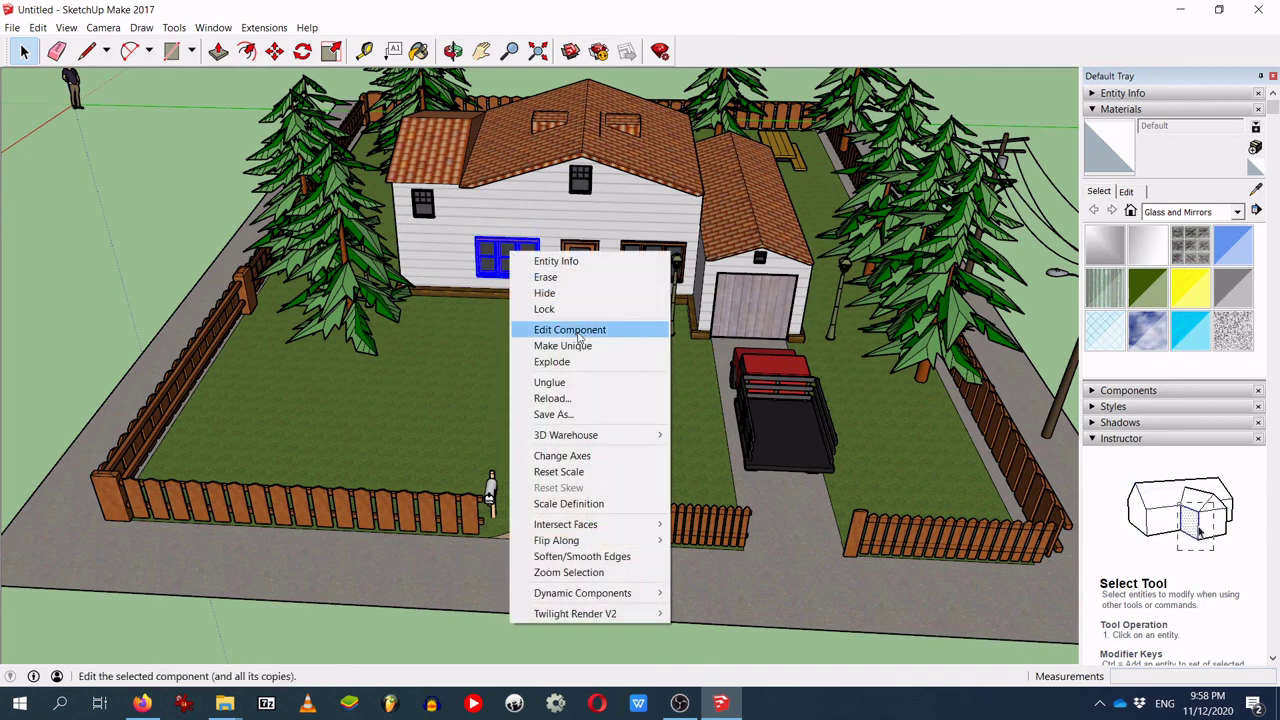
pyautogui.click(597, 7)
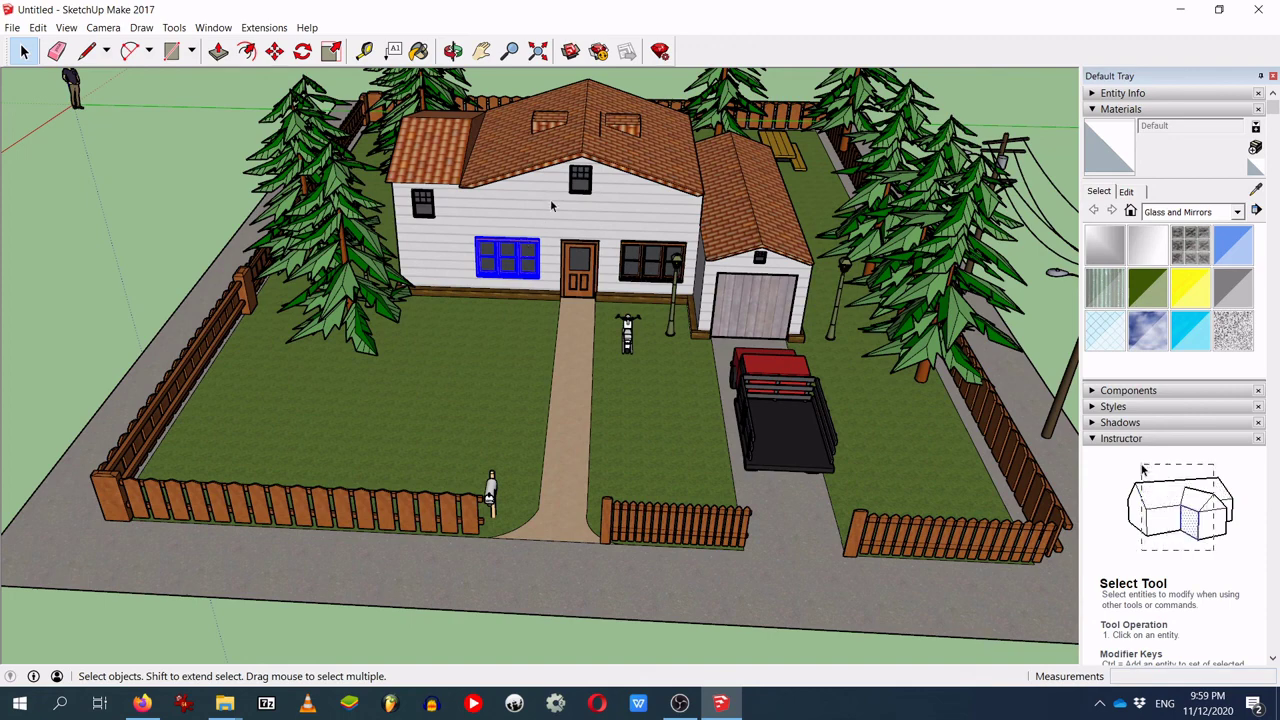
pyautogui.click(105, 181)
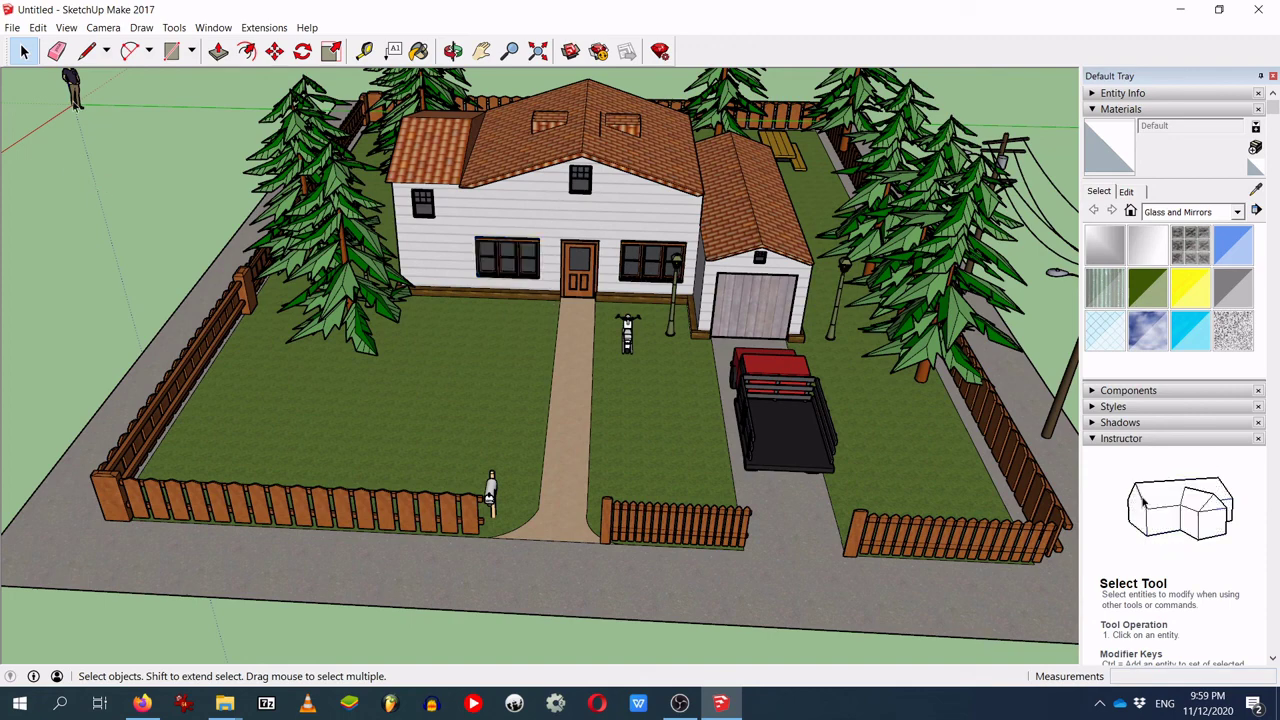